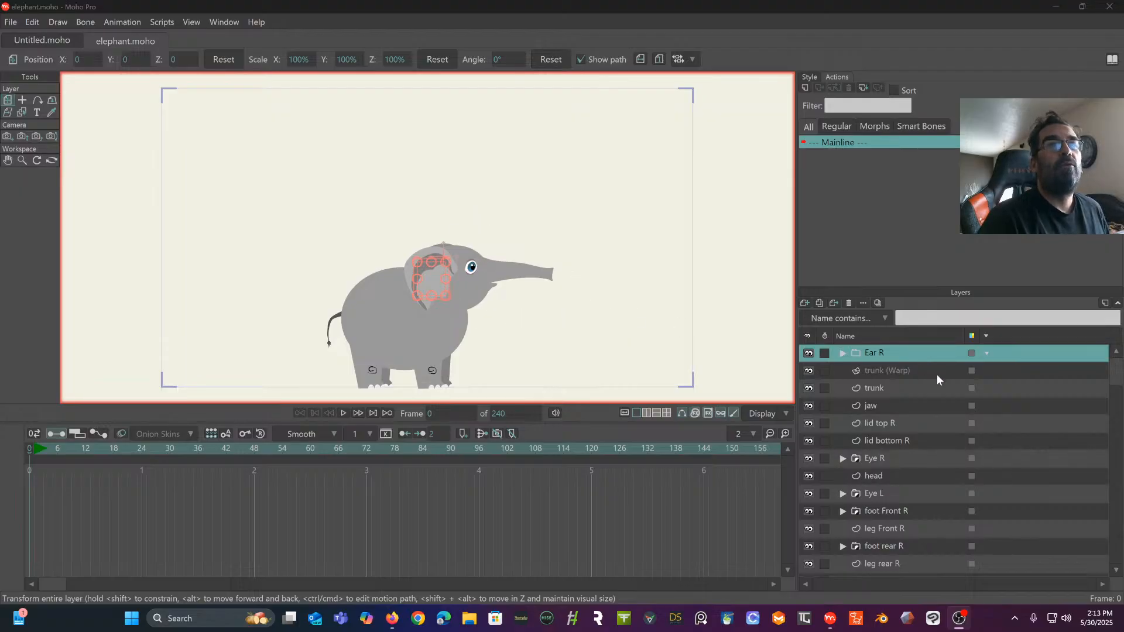
- Group all the elephant's layers, from Ear R to leg rear L, and name the group elephant
scroll(908, 368, "down", 3)
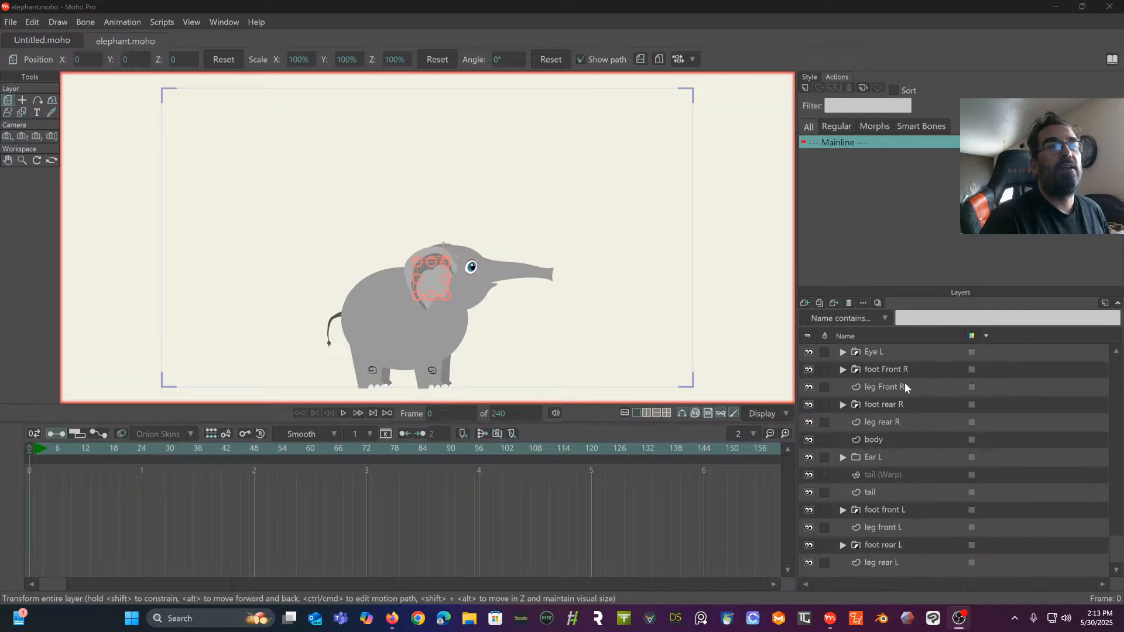
left_click(902, 554, "shift")
scroll(902, 465, "up", 3)
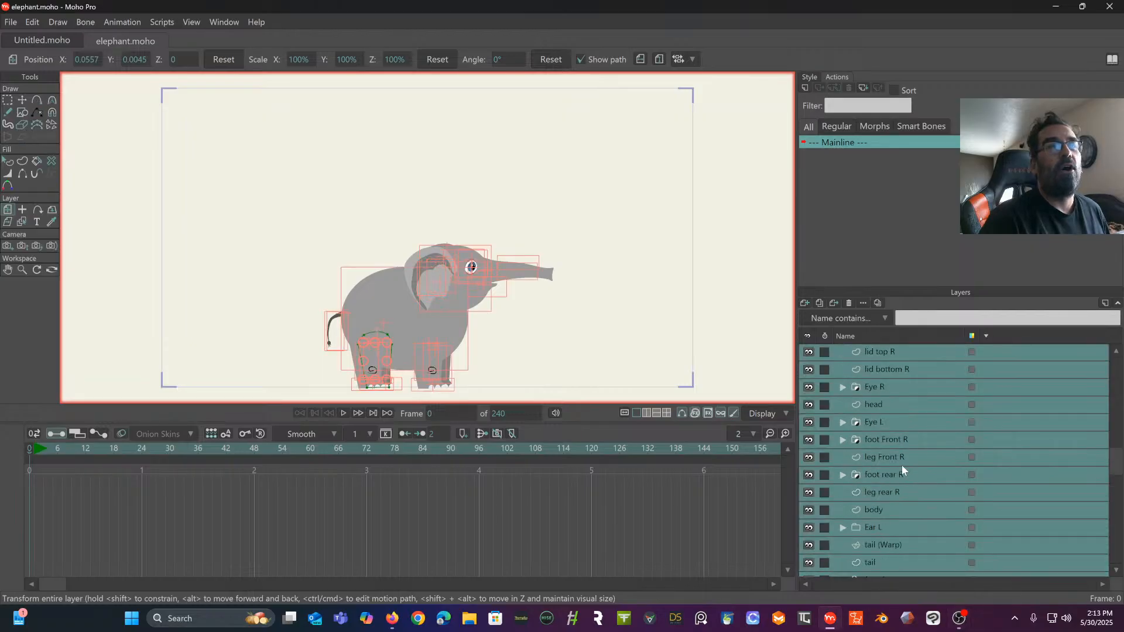
right_click(930, 353)
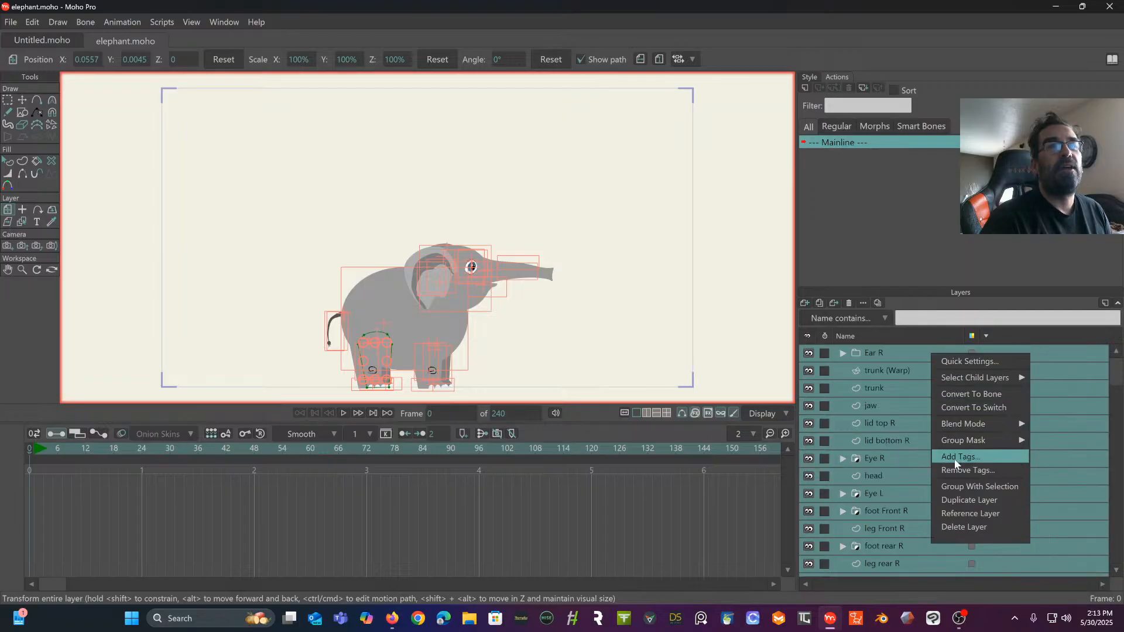
left_click(966, 488)
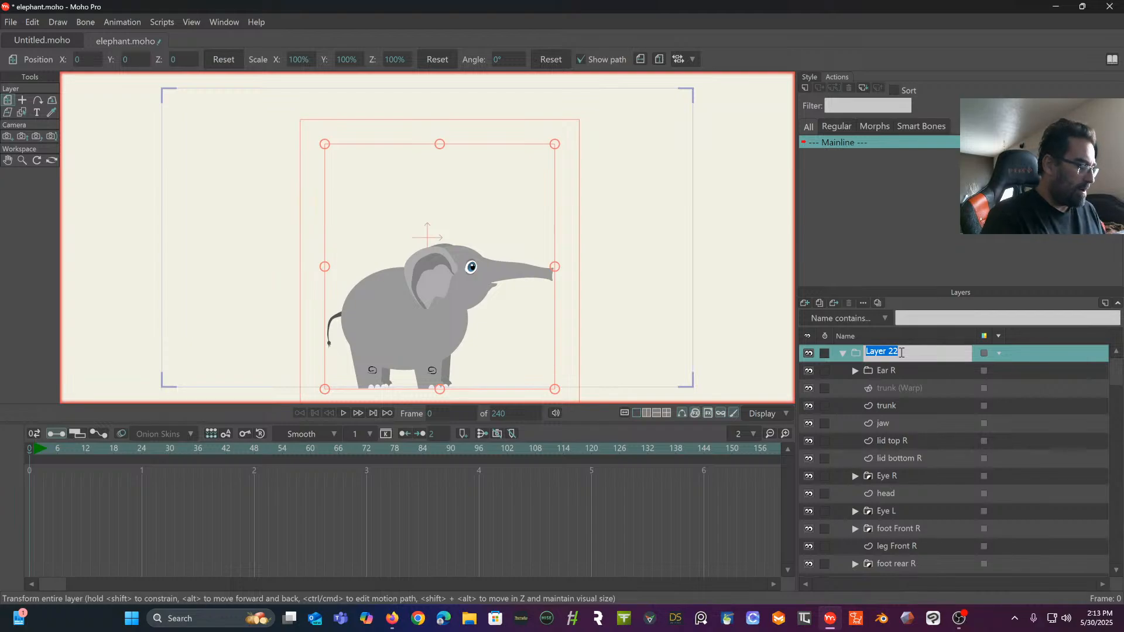
type("elephant")
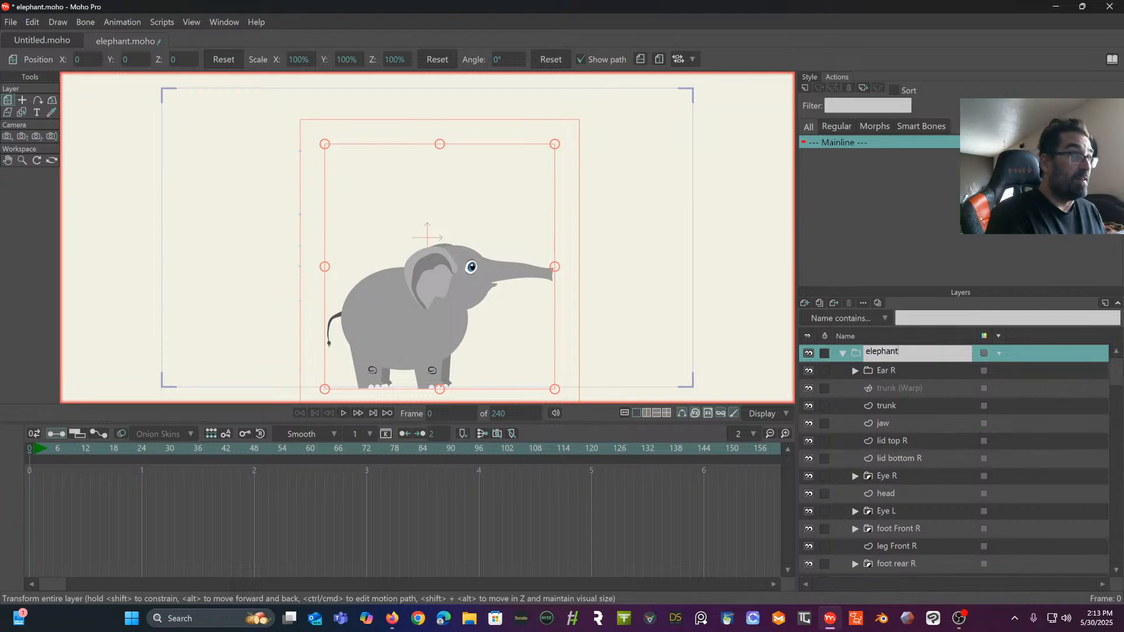
key("Return")
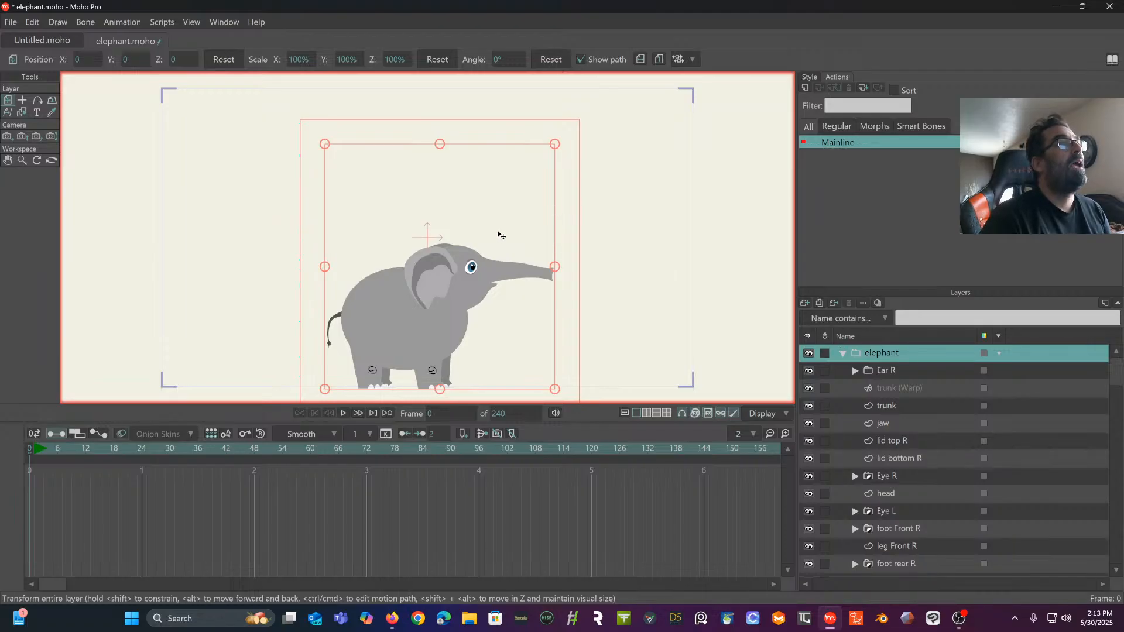
- Set the elephant group's origin at the middle of its body, then enlarge the group to about 157.3% and move it up within the frame
left_click(23, 101)
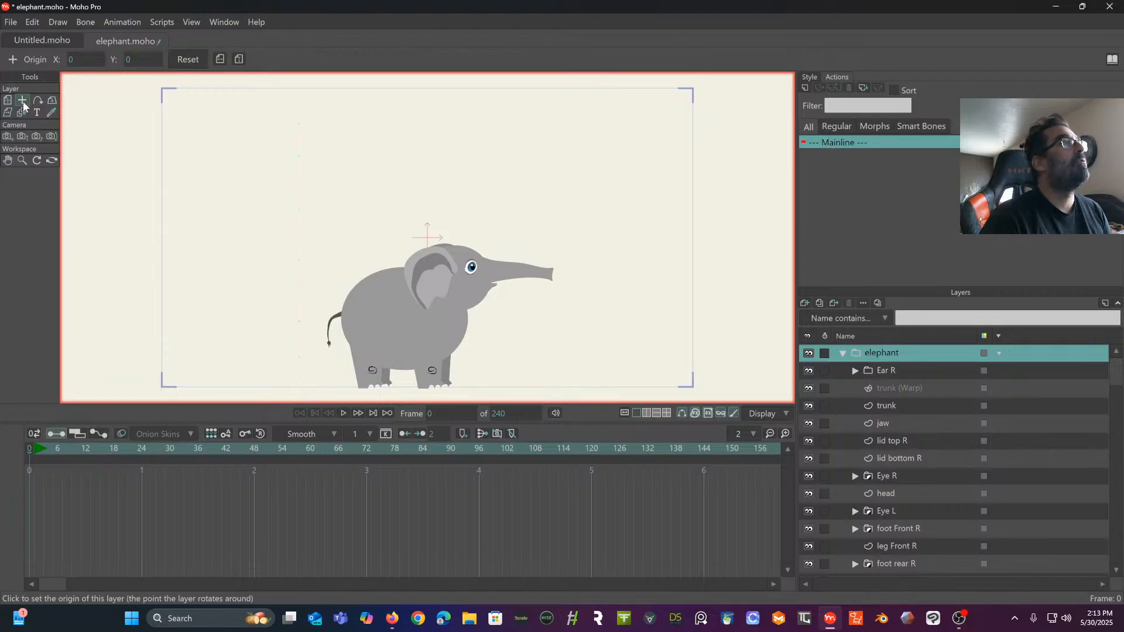
left_click(416, 313)
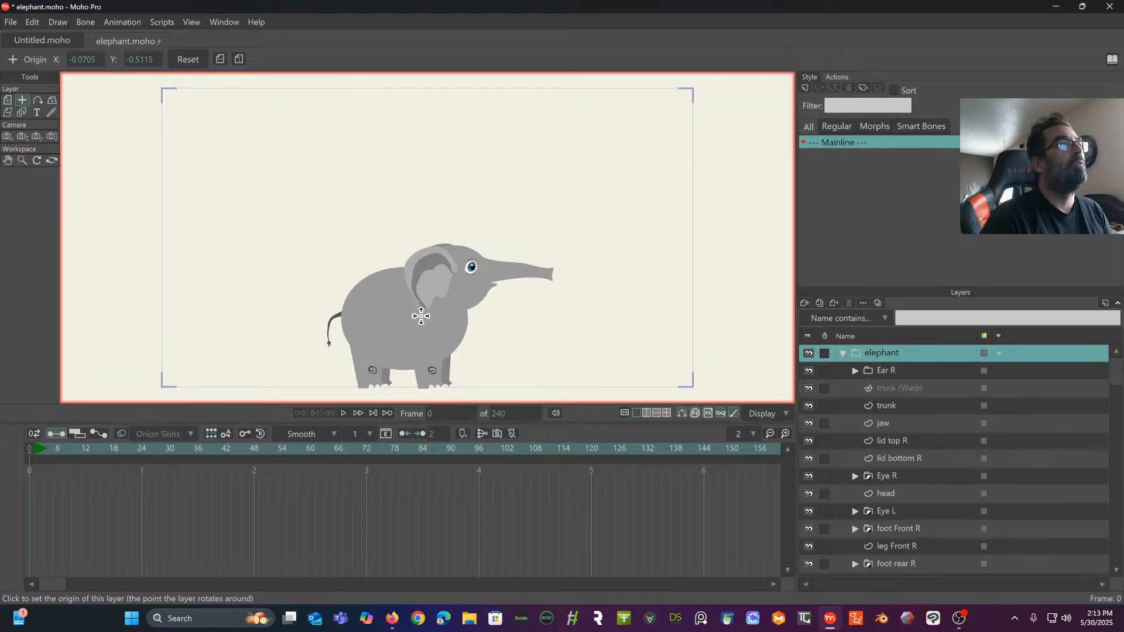
left_click(6, 100)
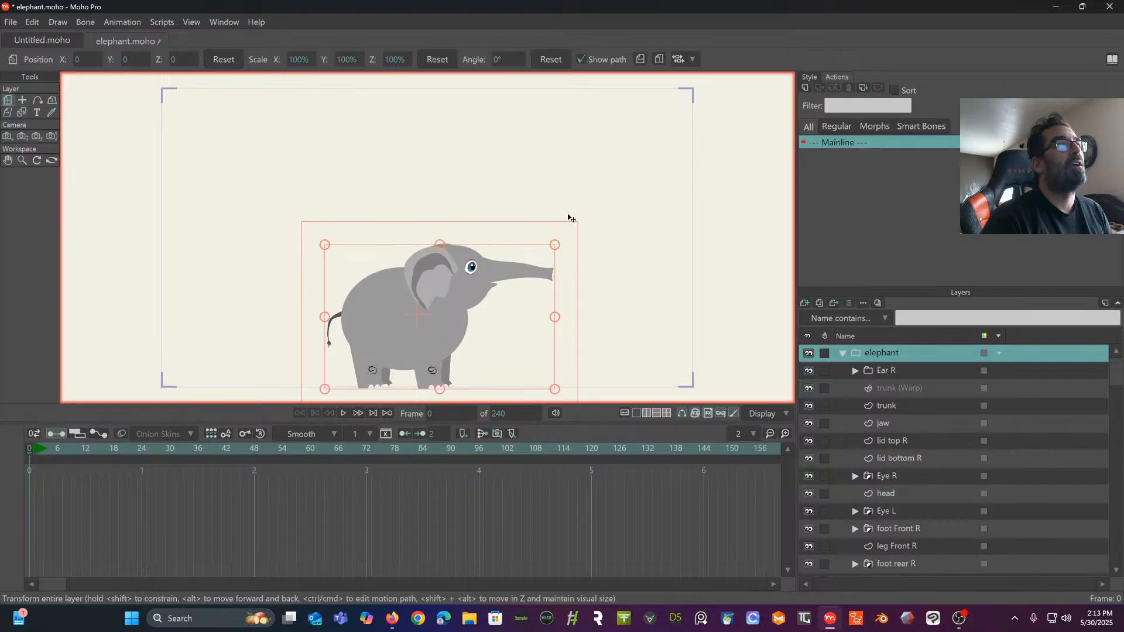
left_click_drag(557, 248, 594, 232)
left_click_drag(522, 285, 538, 206)
mouse_move(637, 134)
left_mouse_down()
mouse_move(652, 125)
mouse_move(646, 137)
left_mouse_up()
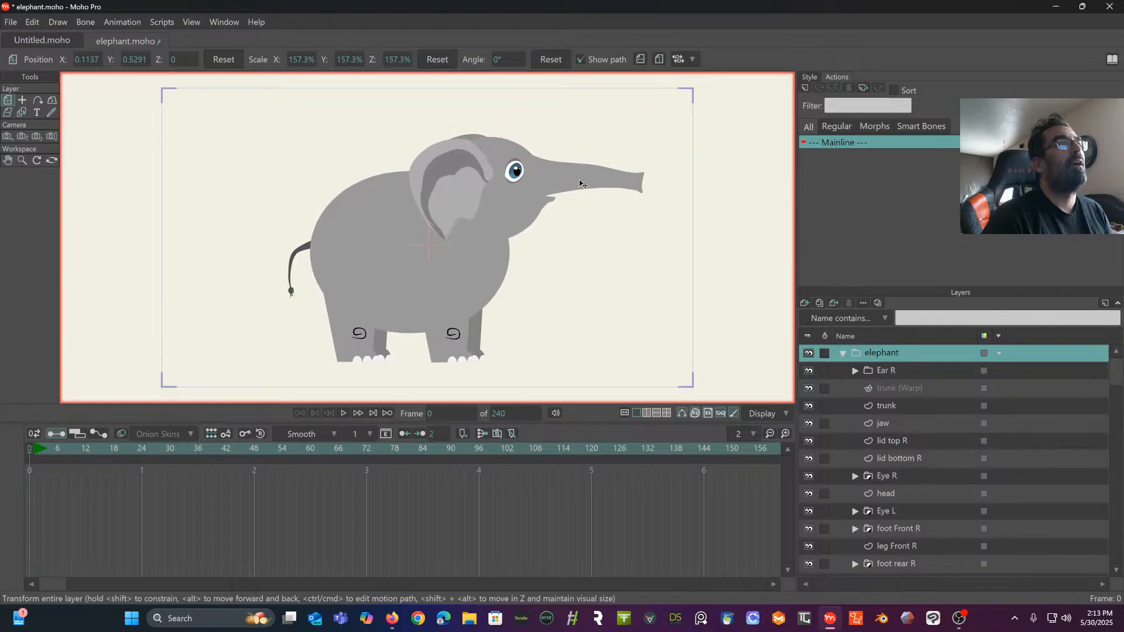
- Convert the elephant group to a bone layer and draw a horizontal root bone across the lower belly between the legs
right_click(925, 352)
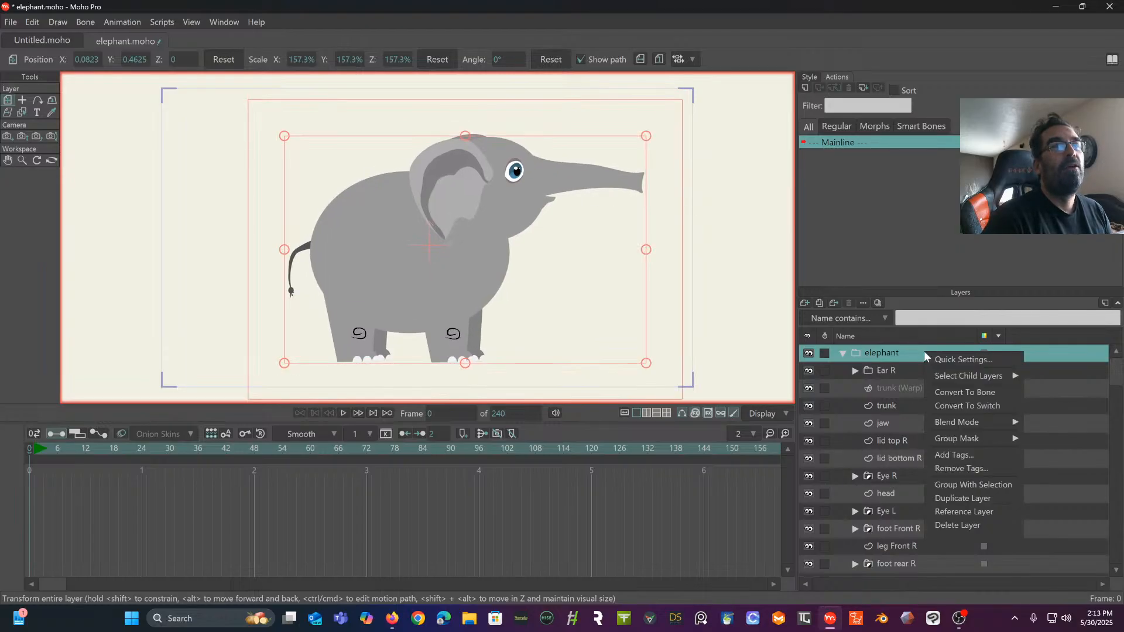
left_click(964, 392)
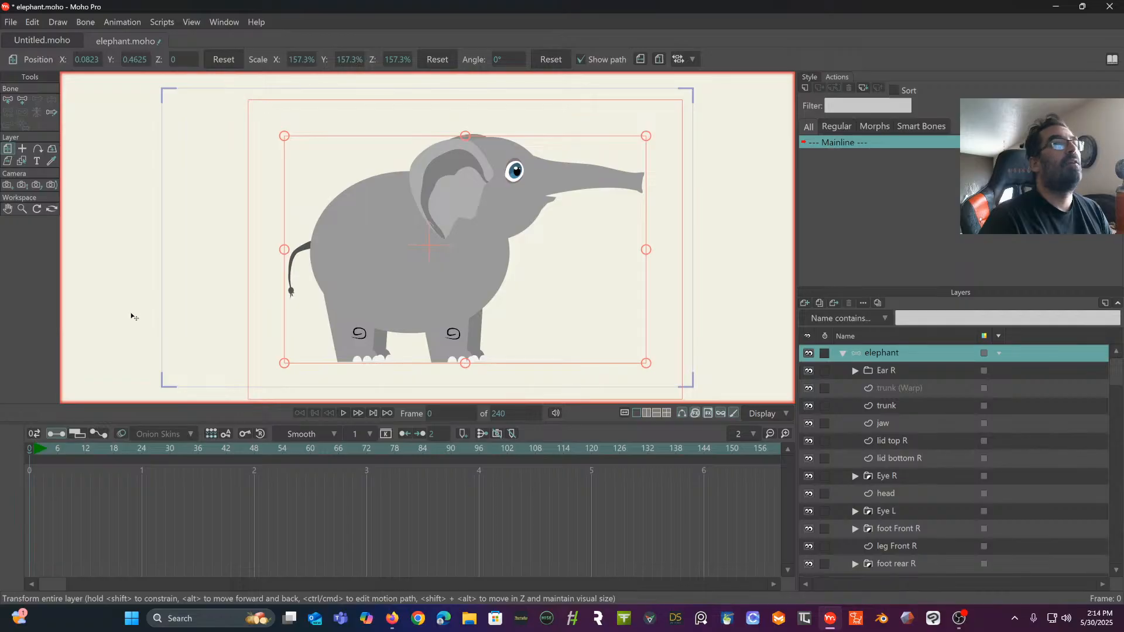
left_click(22, 101)
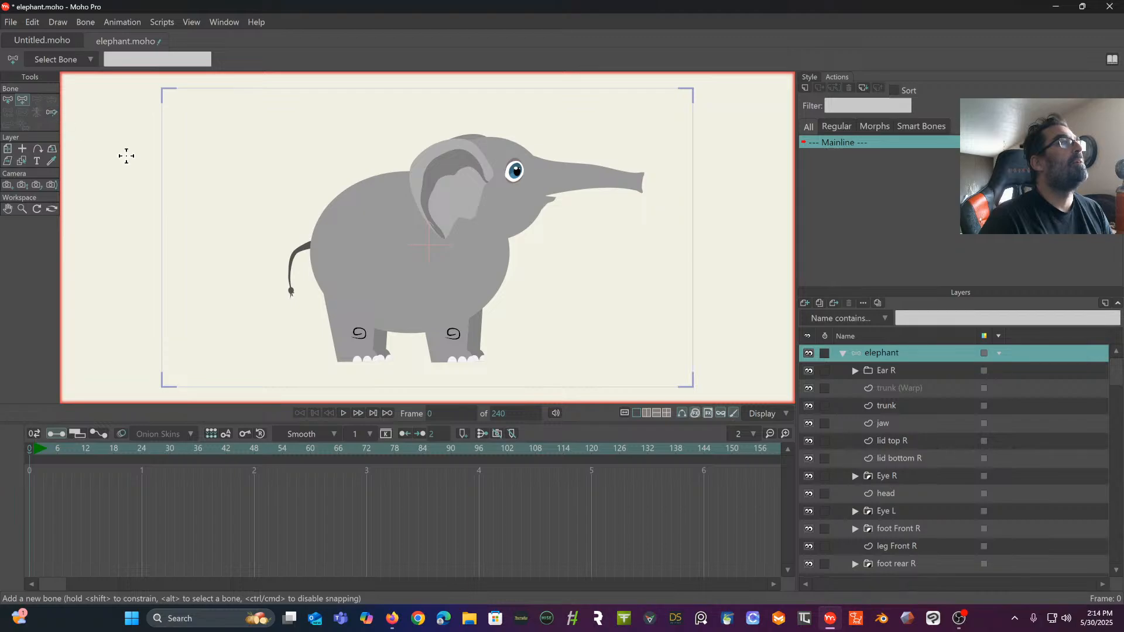
scroll(425, 242, "up", 3)
left_click_drag(425, 242, 434, 173)
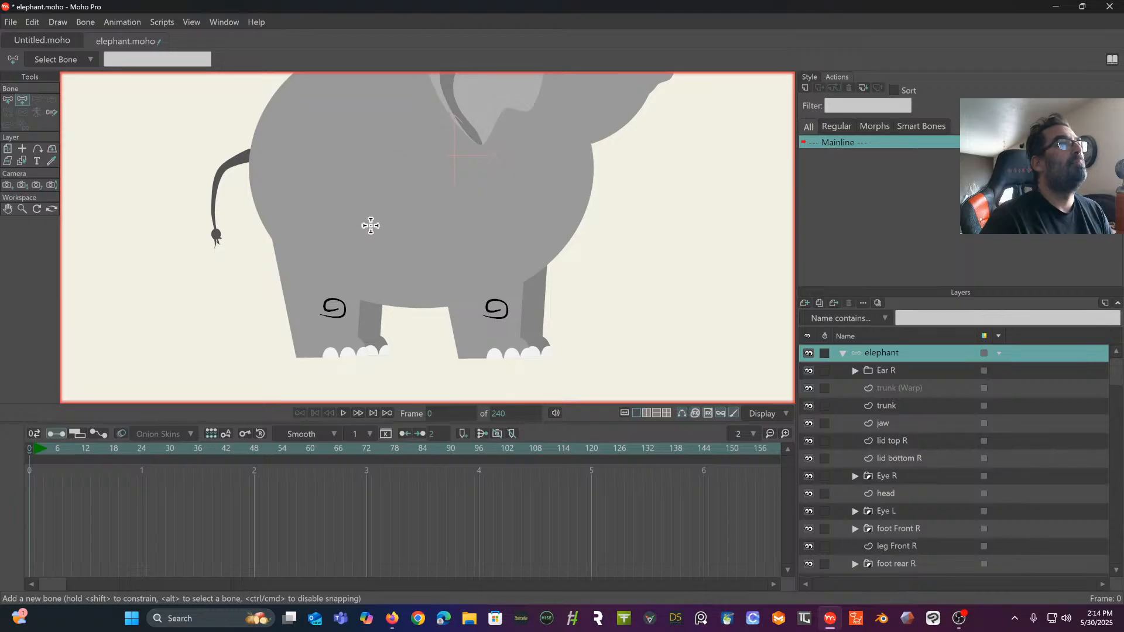
left_click_drag(375, 244, 480, 246)
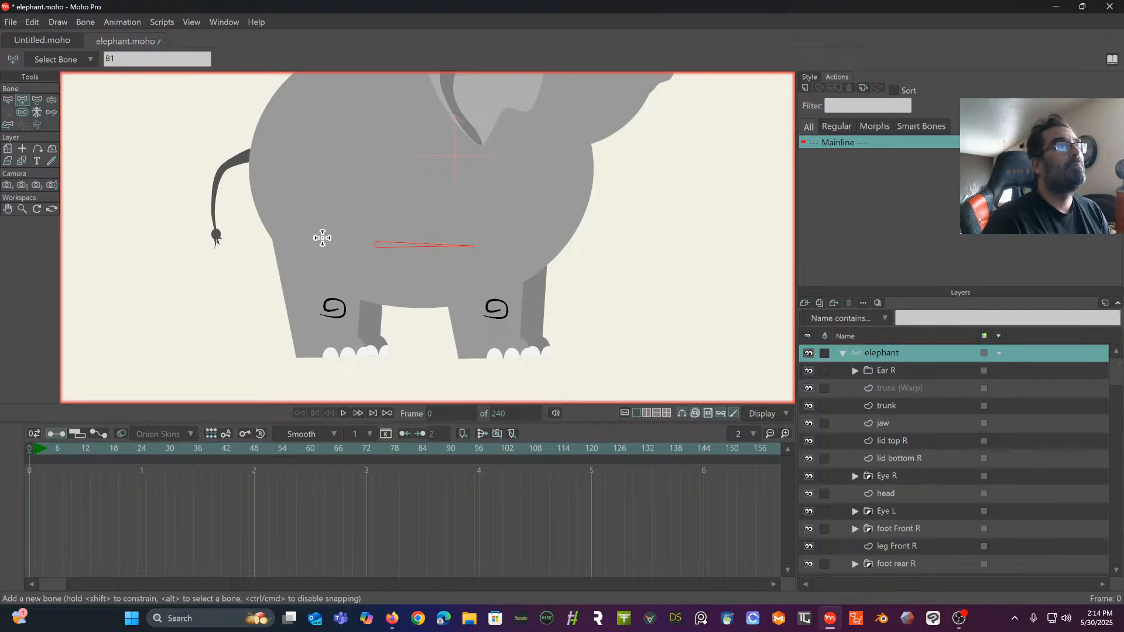
- Add upper-leg, lower-leg and foot bones down the near rear leg and adjust the joints around the ankle
left_click_drag(322, 240, 359, 352)
scroll(298, 243, "up", 3)
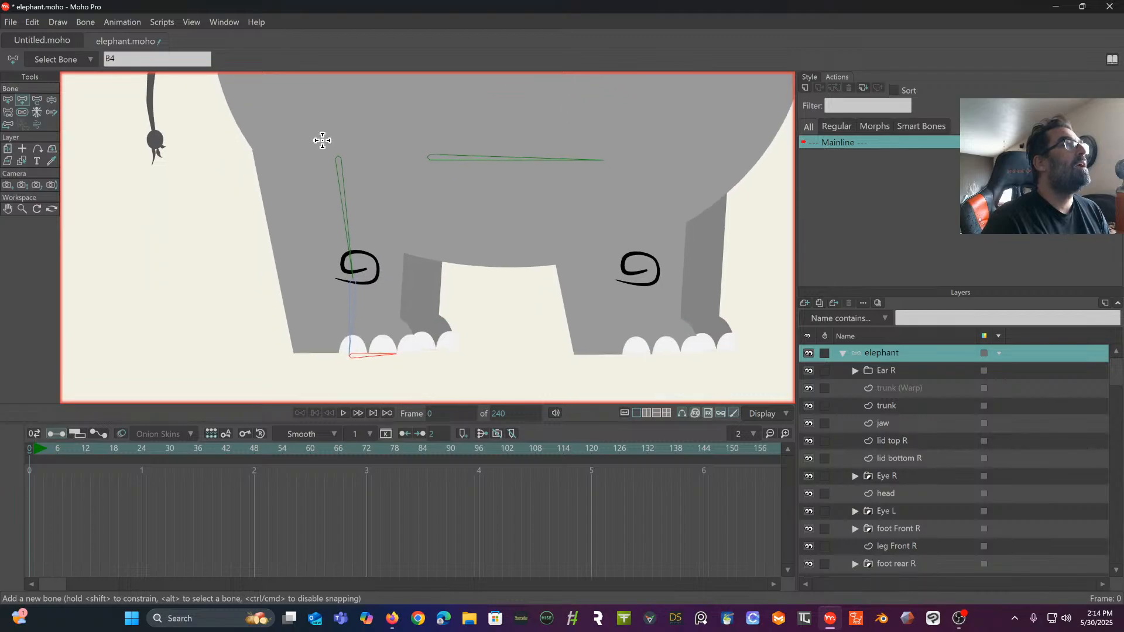
left_click(38, 98)
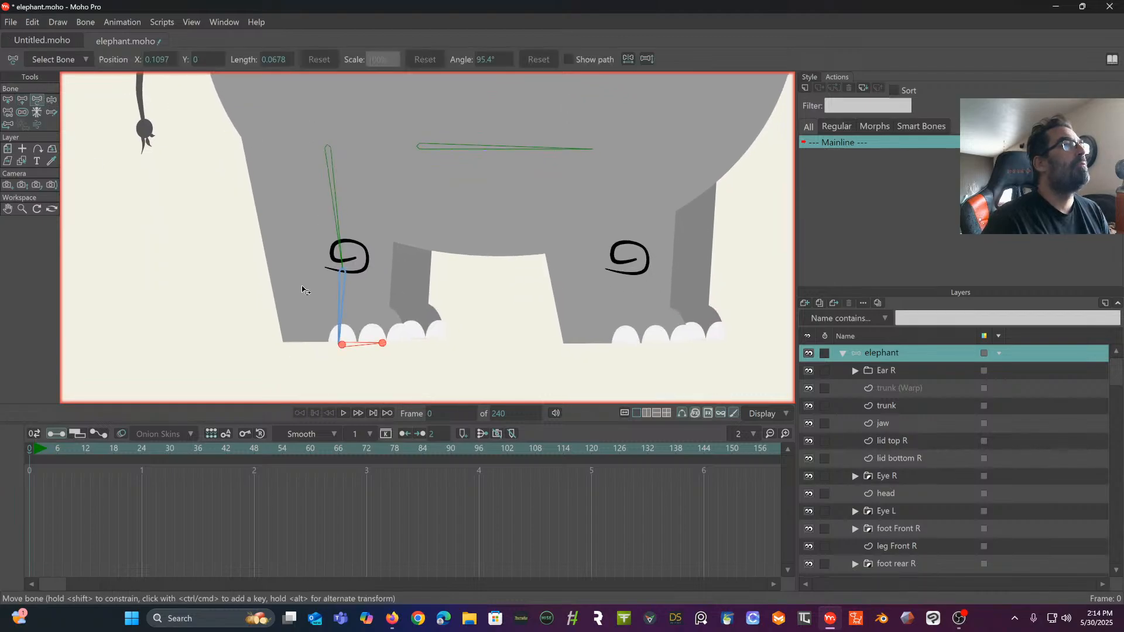
left_click(338, 317)
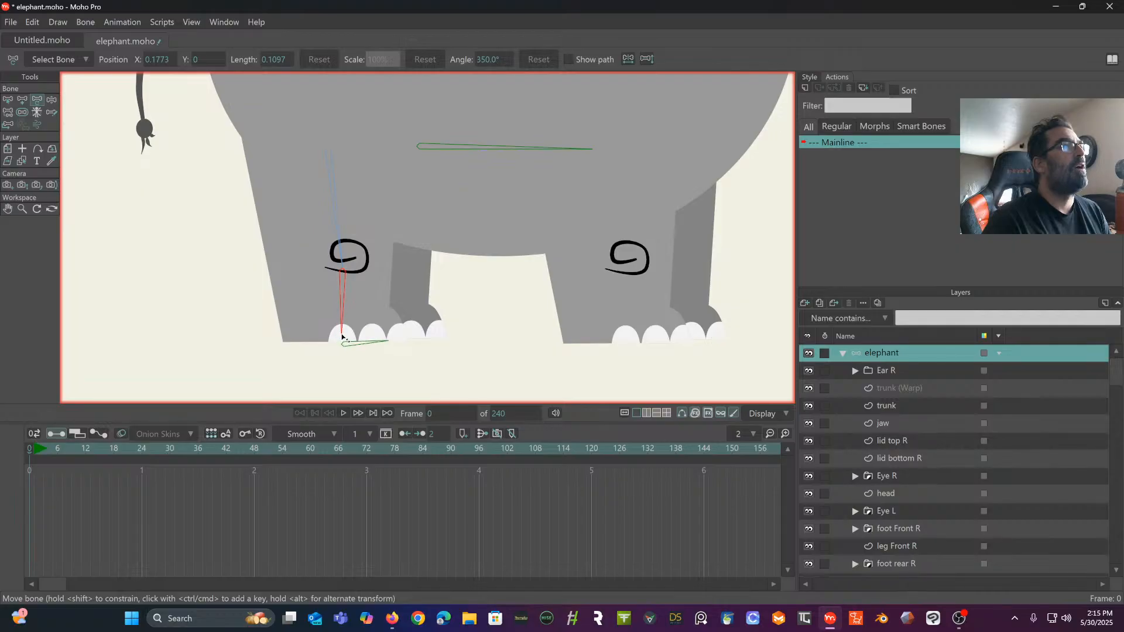
left_click(348, 347)
left_click_drag(348, 348, 394, 338)
left_click_drag(356, 233, 292, 254)
scroll(410, 238, "down", 2)
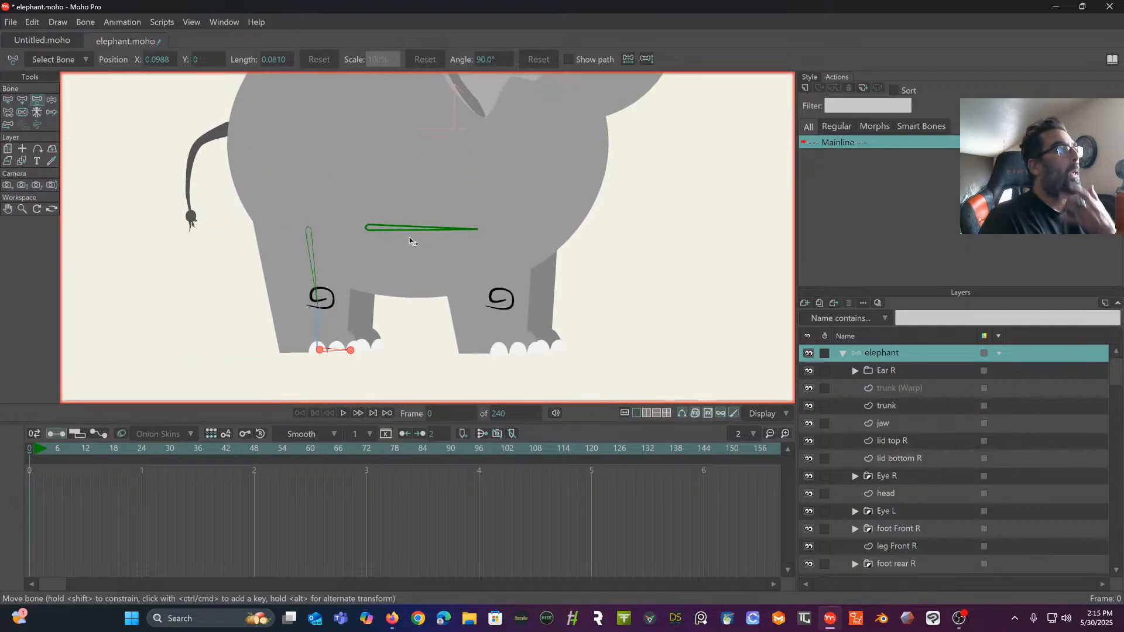
- Duplicate the near rear leg's three-bone chain and place the copy over the far rear leg
left_click(313, 250)
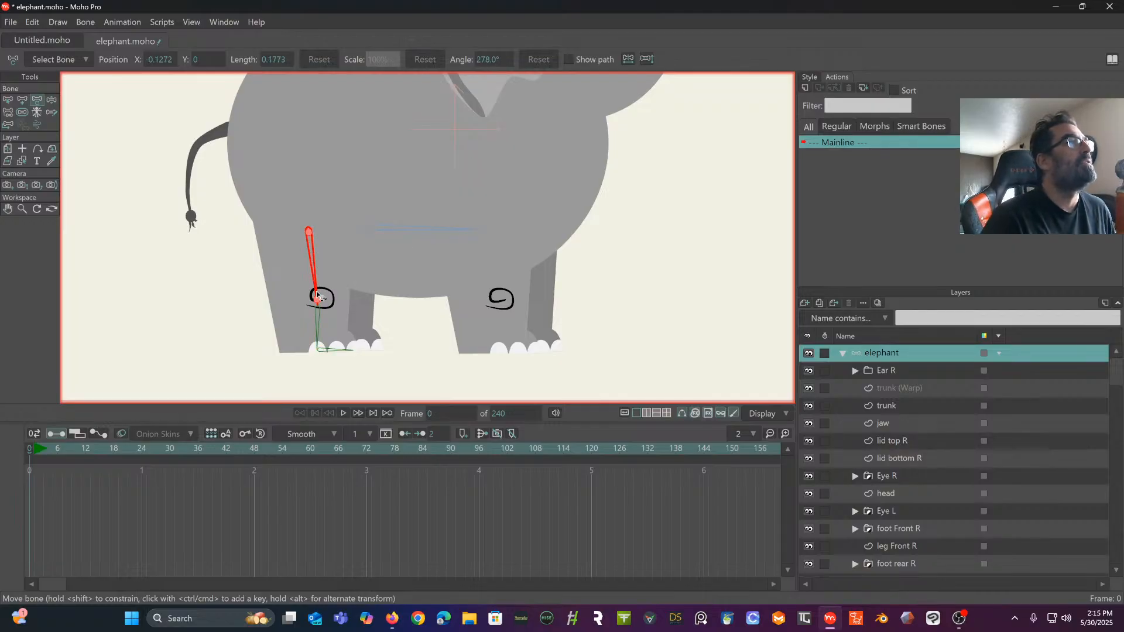
left_click(8, 100)
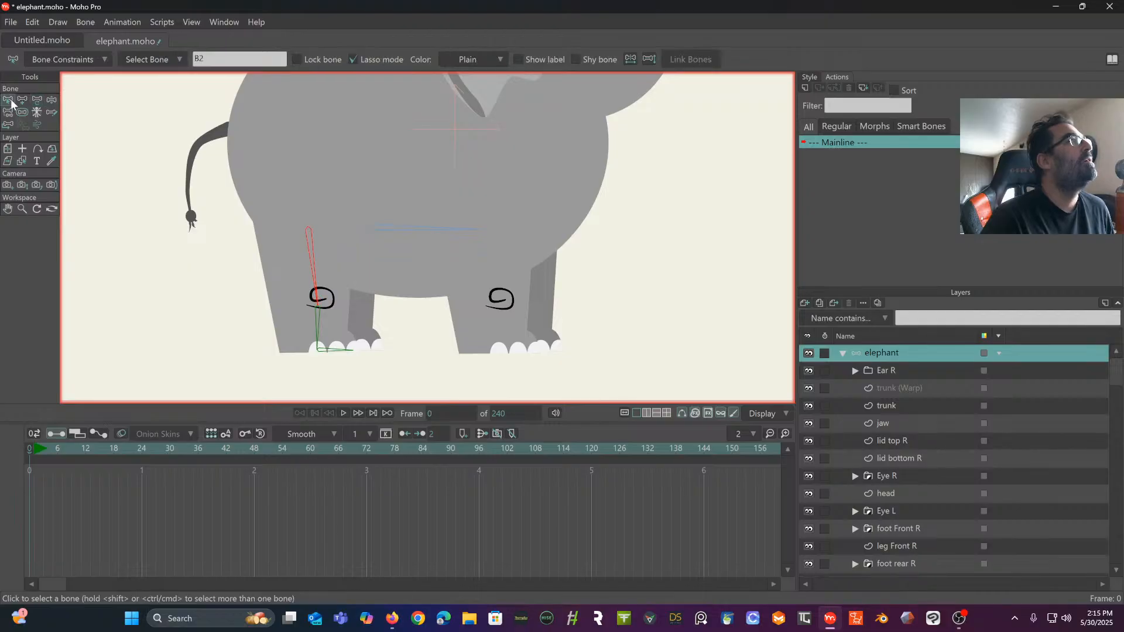
left_click(329, 350, "shift")
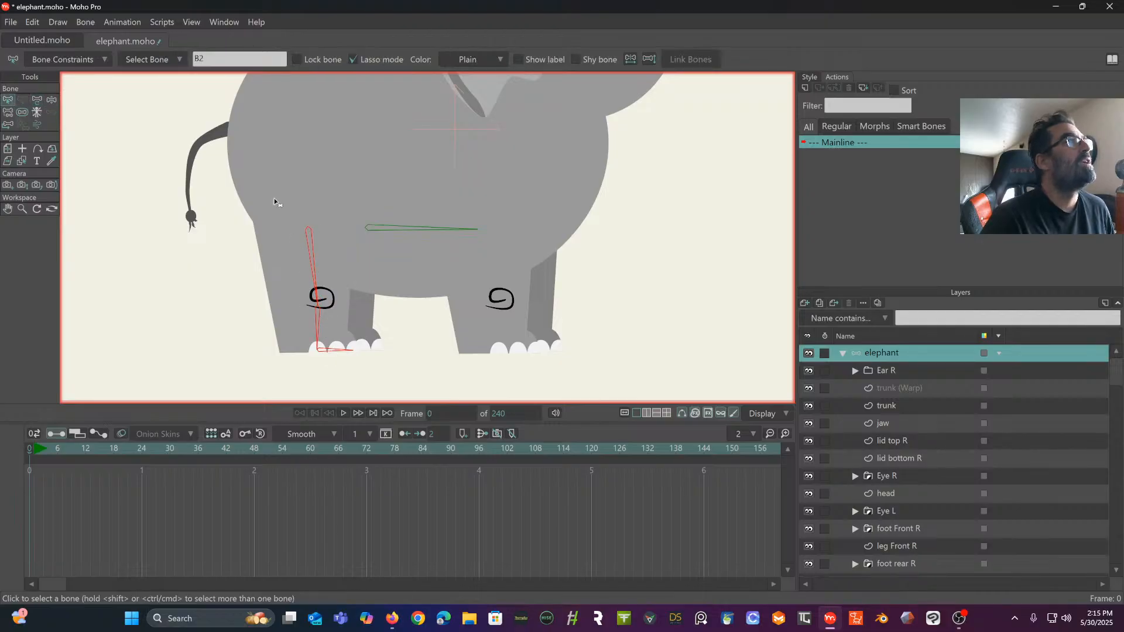
left_click(7, 111)
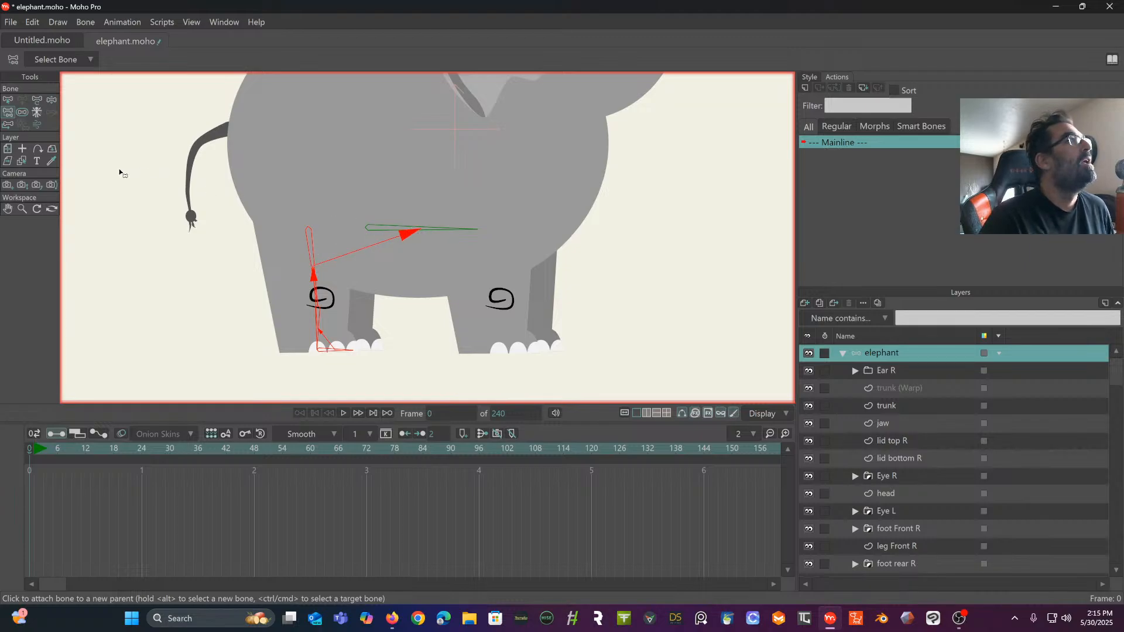
left_click(9, 100)
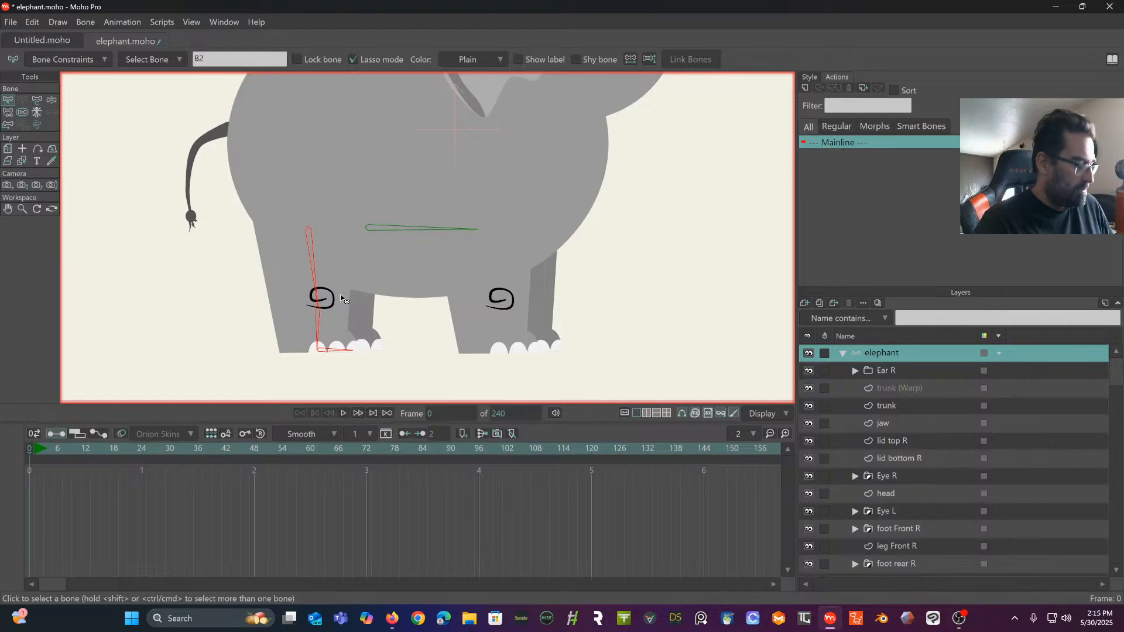
key("t")
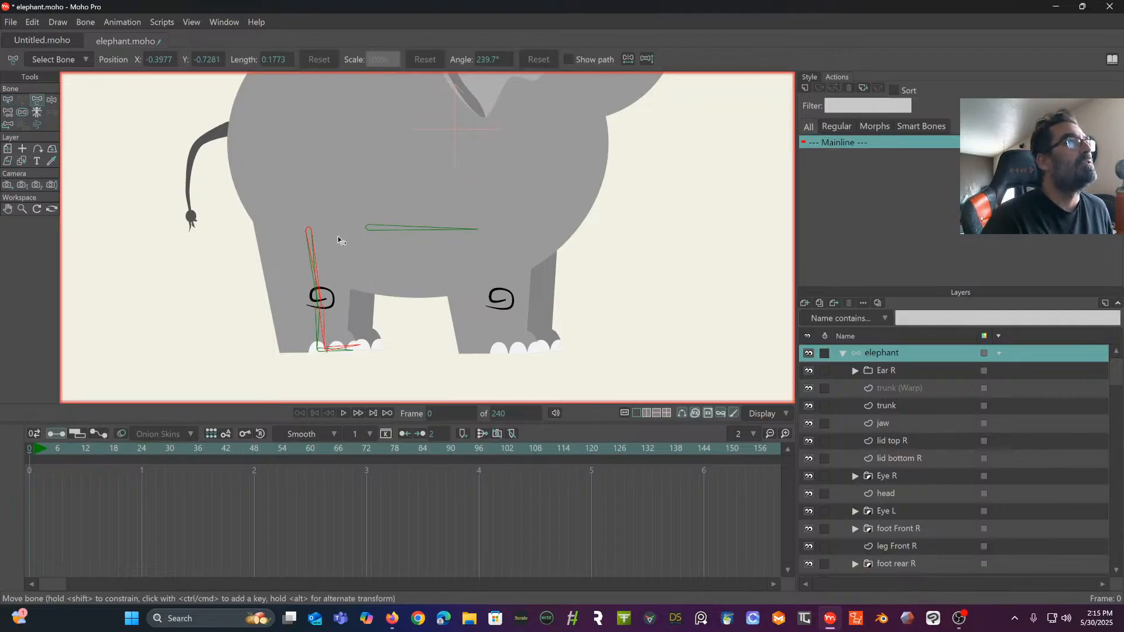
left_click_drag(339, 236, 350, 236)
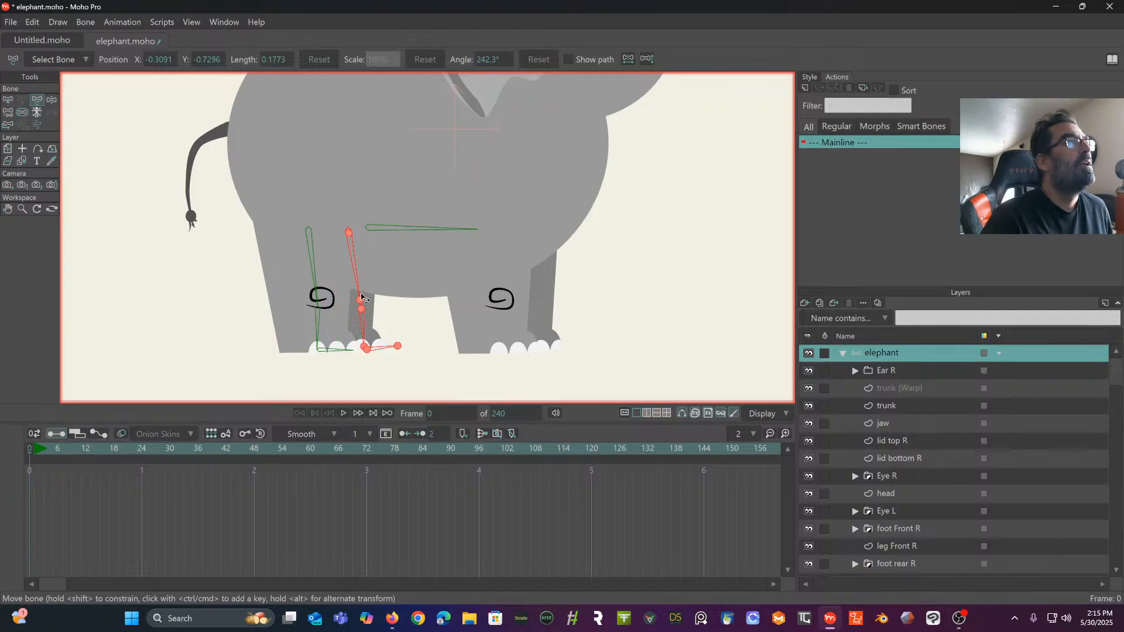
left_click_drag(355, 284, 346, 232)
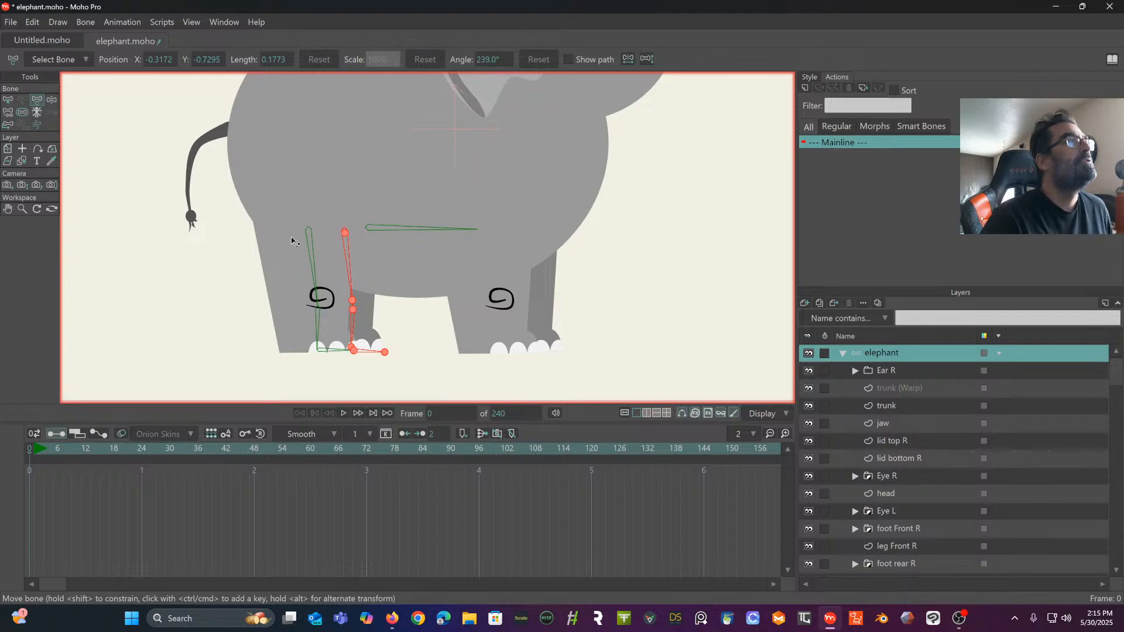
- Parent the far rear leg's upper bone to the horizontal belly bone
left_click(13, 112)
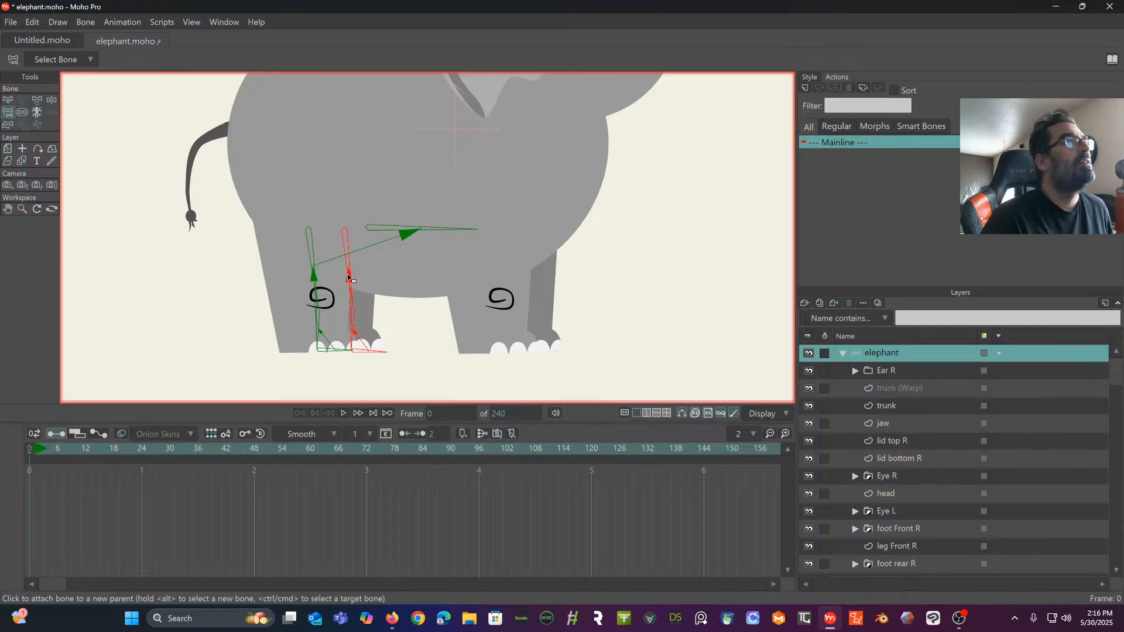
left_click(7, 99)
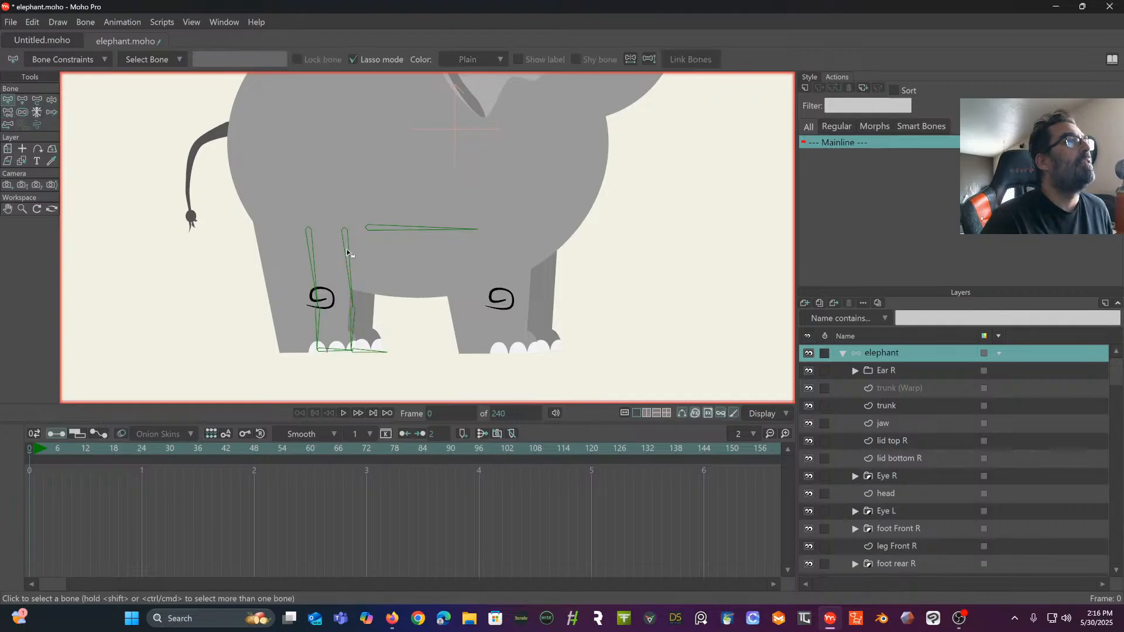
left_click(8, 112)
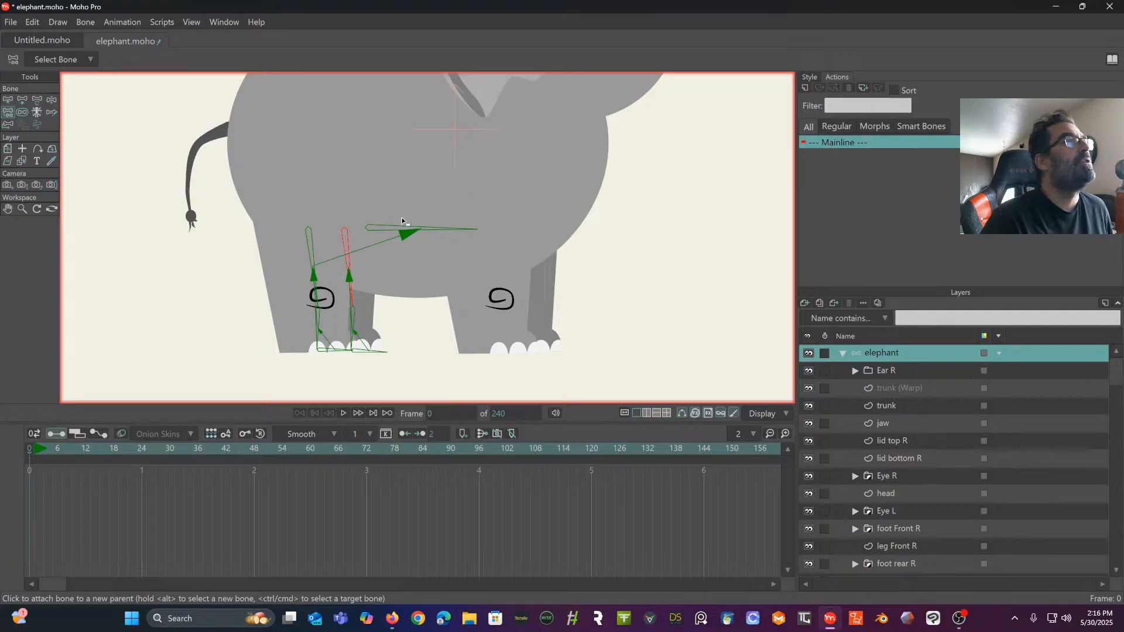
left_click(387, 231)
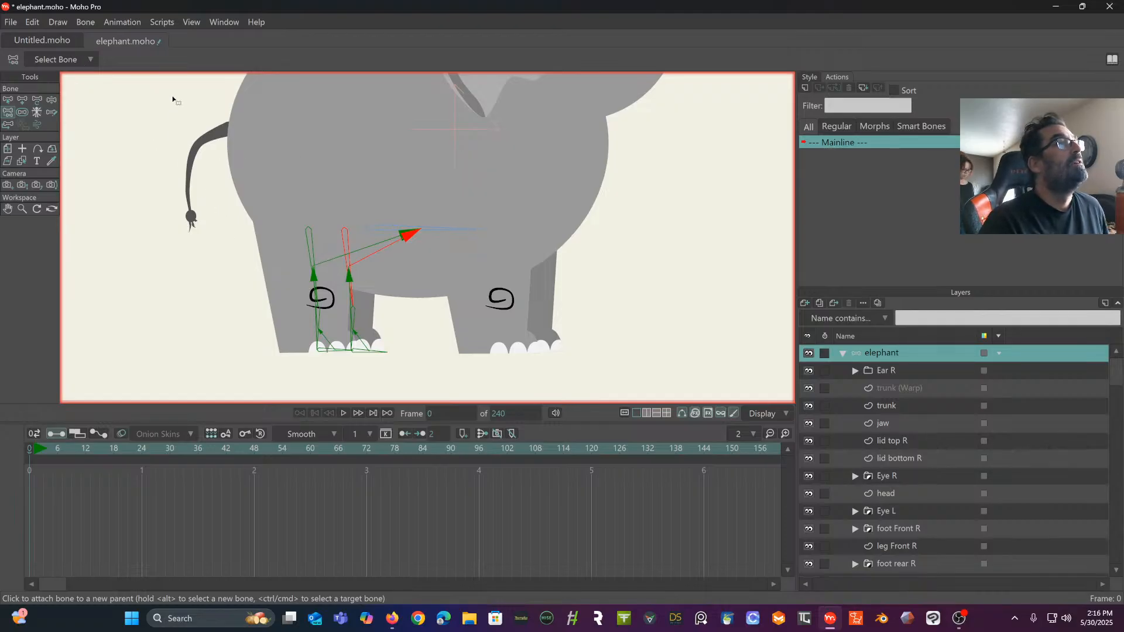
- Duplicate both rear-leg bone chains and place the copies over the two front legs
left_click(8, 102)
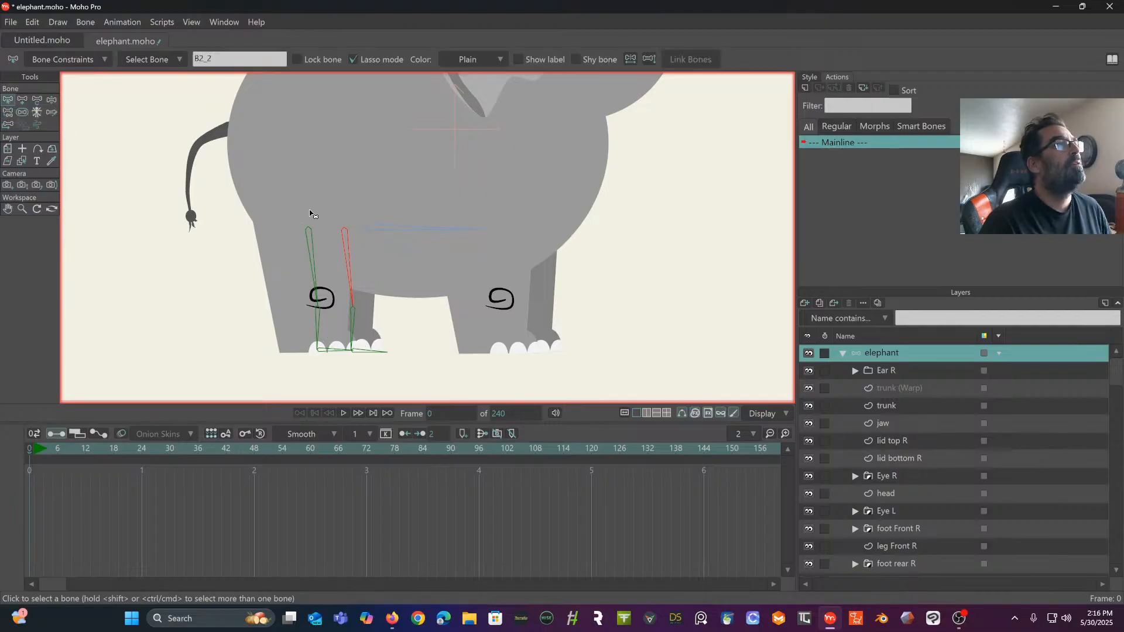
left_click(282, 221)
mouse_move(326, 198)
left_mouse_down()
mouse_move(294, 376)
mouse_move(430, 331)
mouse_move(355, 227)
left_mouse_up()
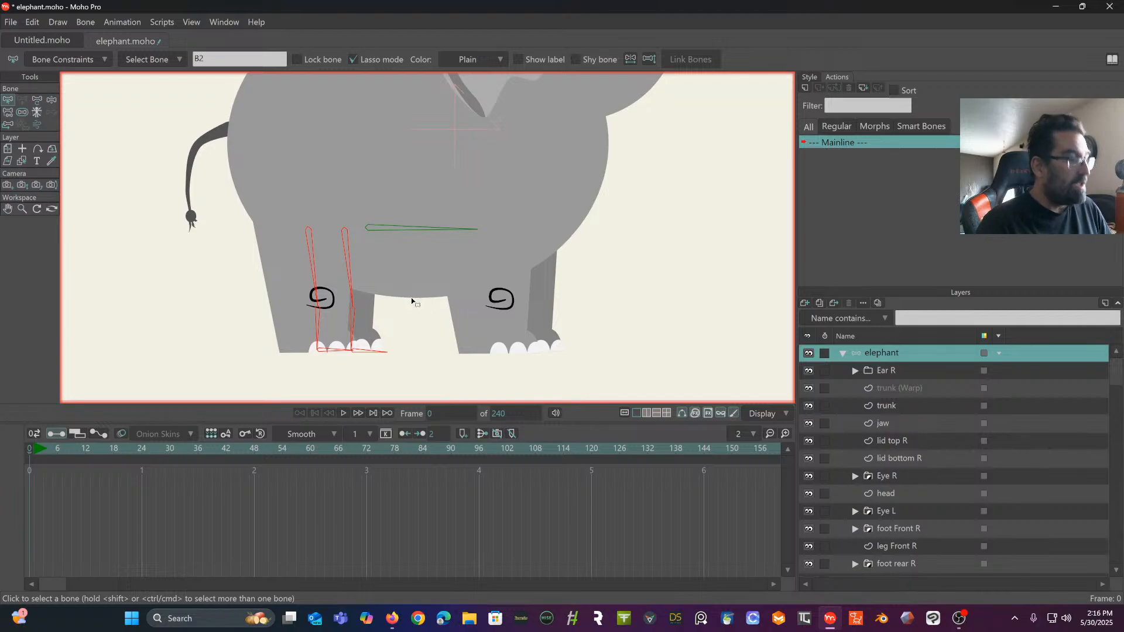
key("t")
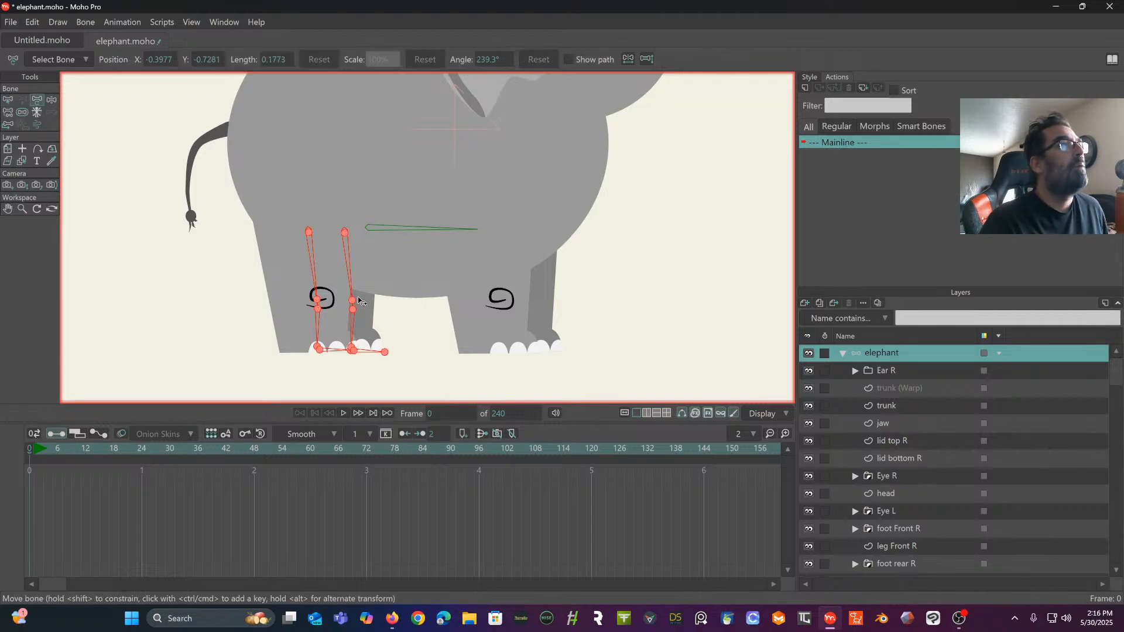
left_click_drag(346, 237, 521, 239)
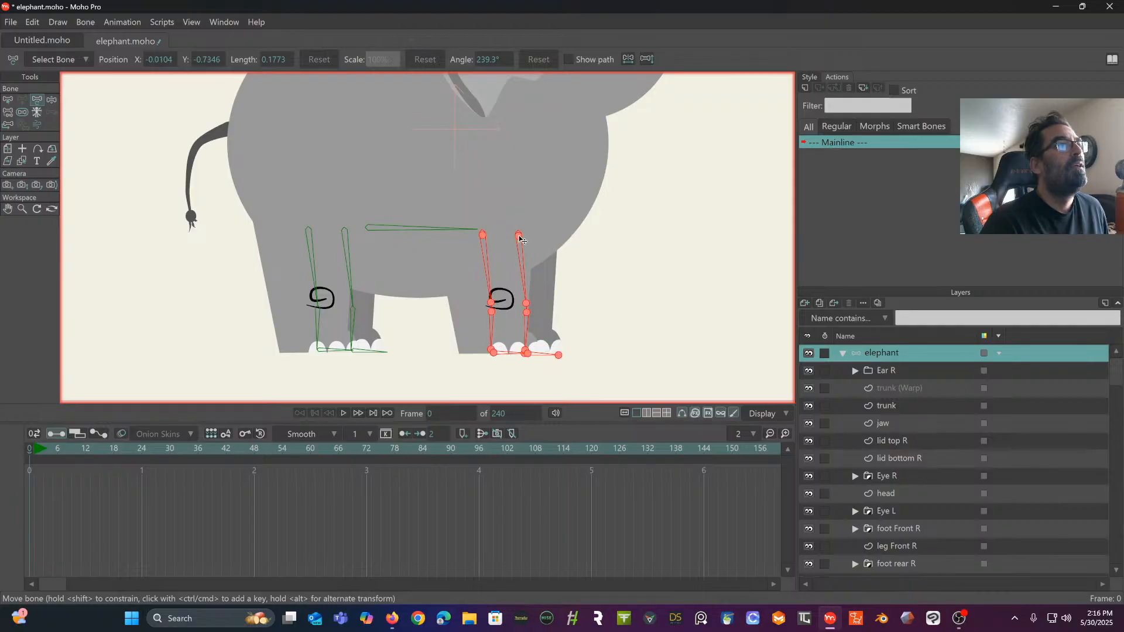
- Parent the near front leg's upper bone to the horizontal belly bone
left_click(8, 113)
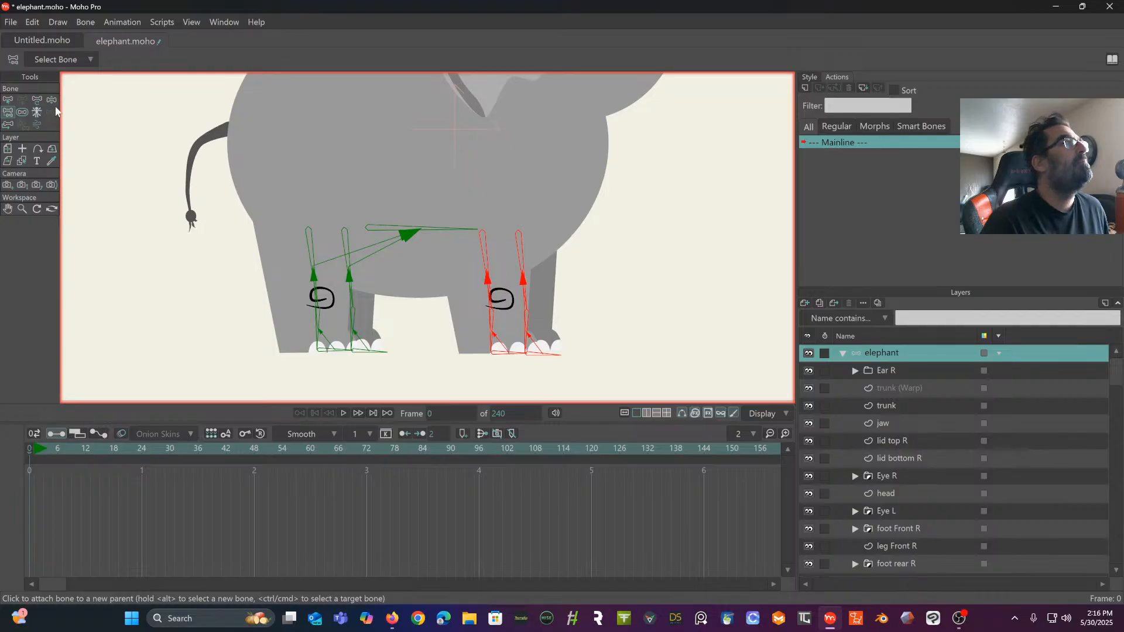
left_click(6, 101)
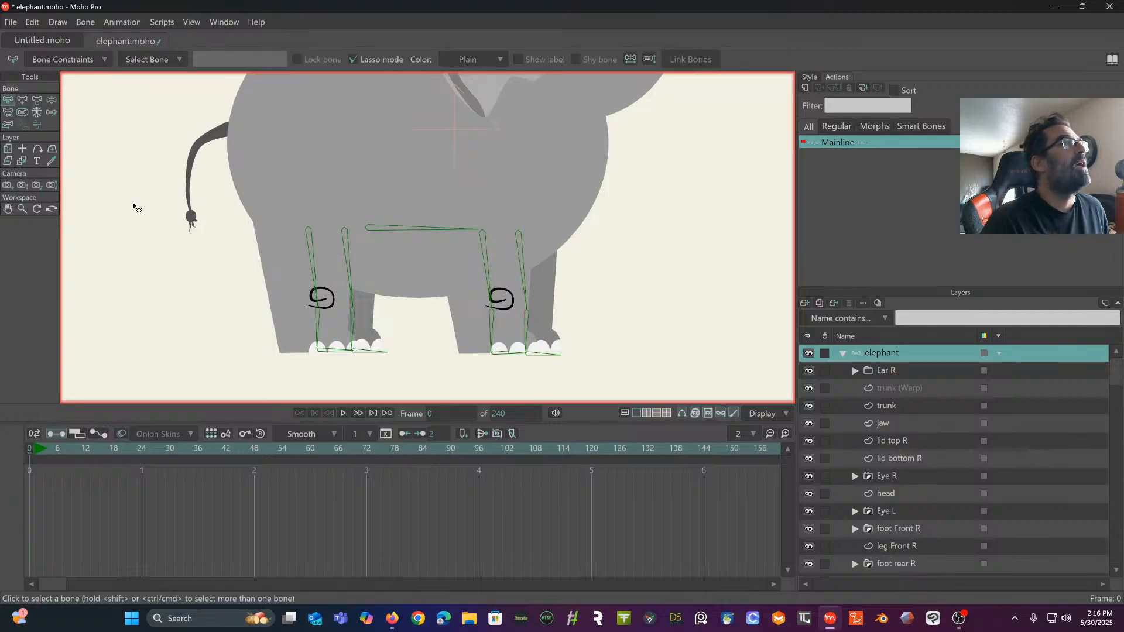
left_click(8, 112)
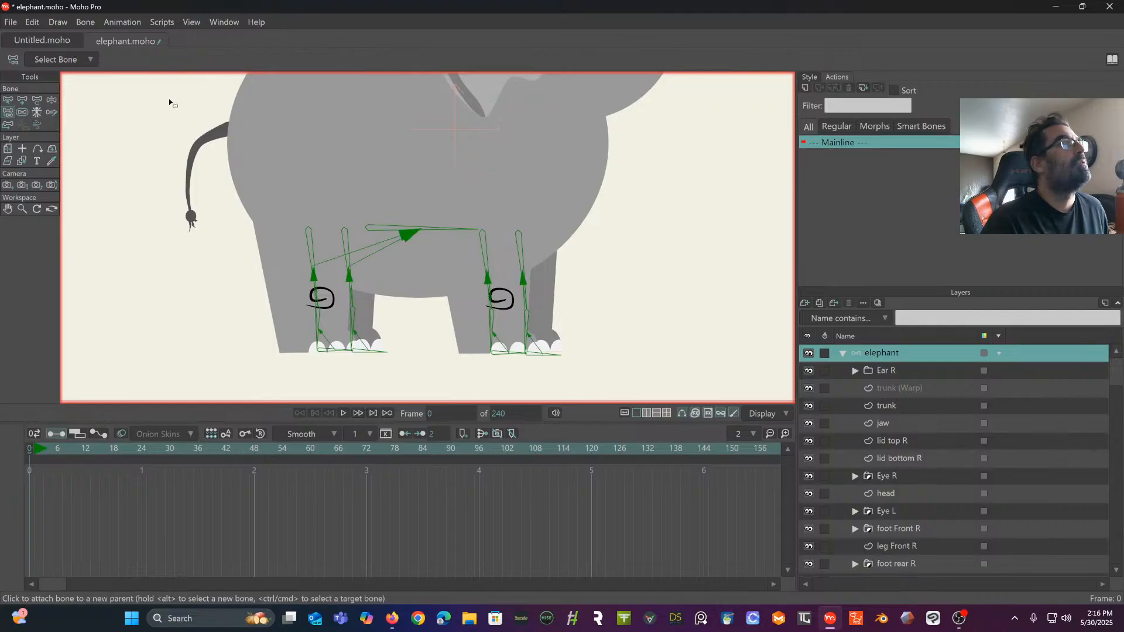
left_click(8, 101)
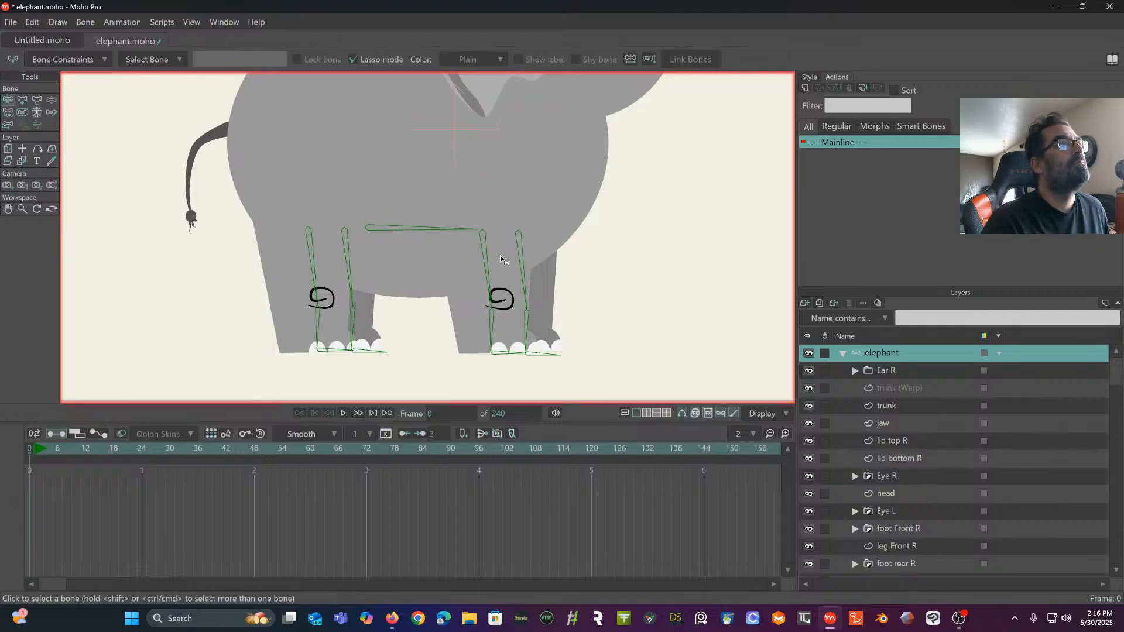
left_click(485, 253)
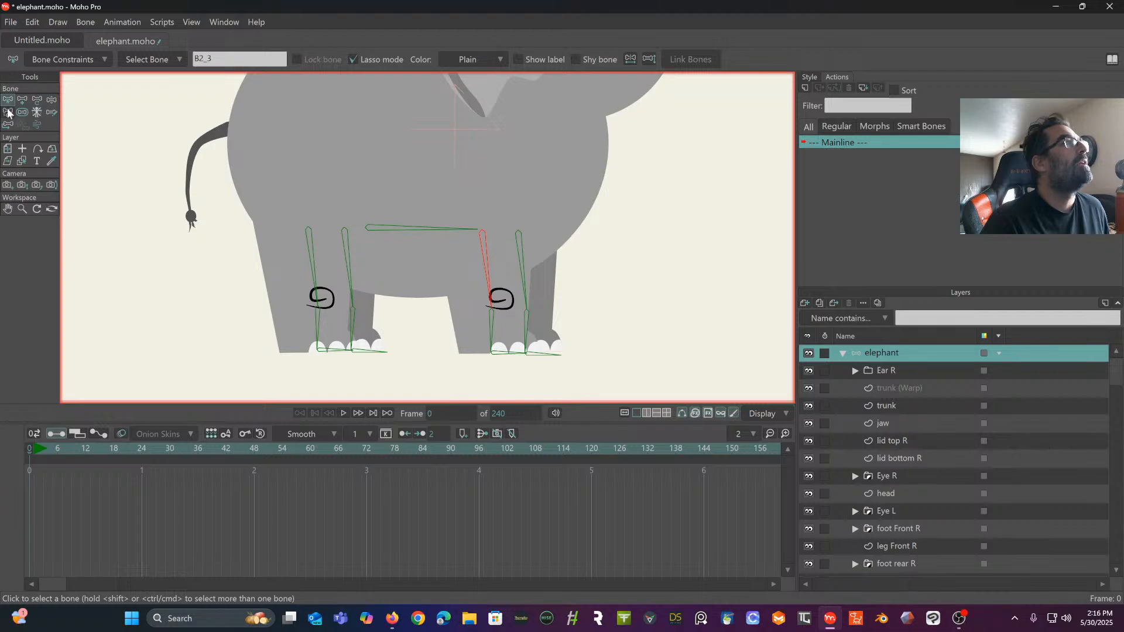
left_click(7, 112)
left_click(433, 233)
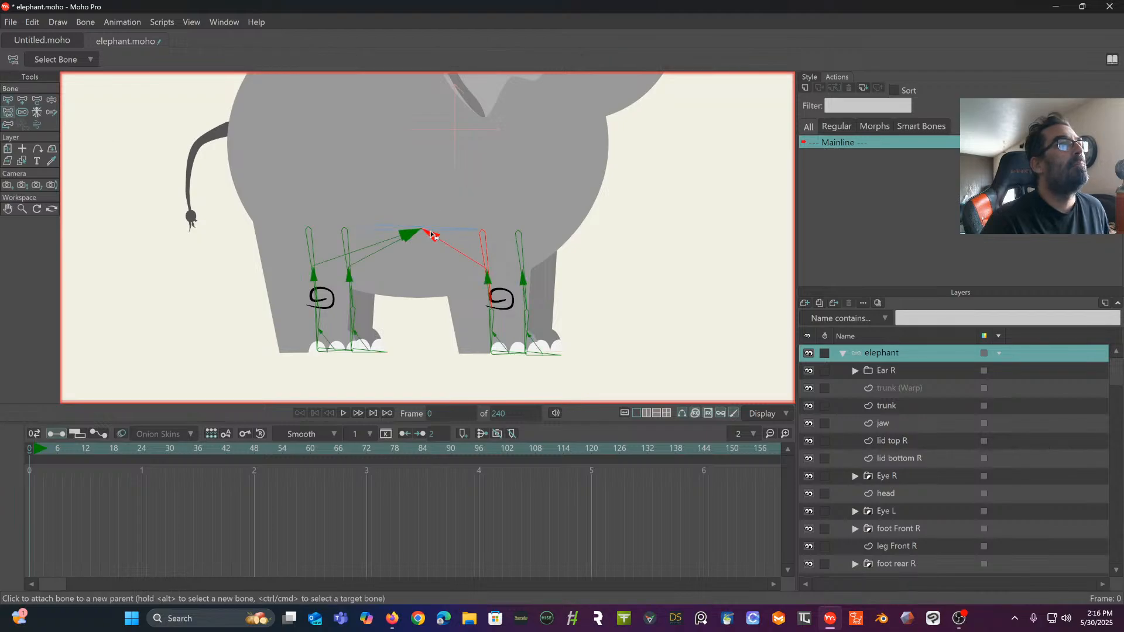
- Parent the far front leg's upper bone to the horizontal belly bone
left_click(8, 100)
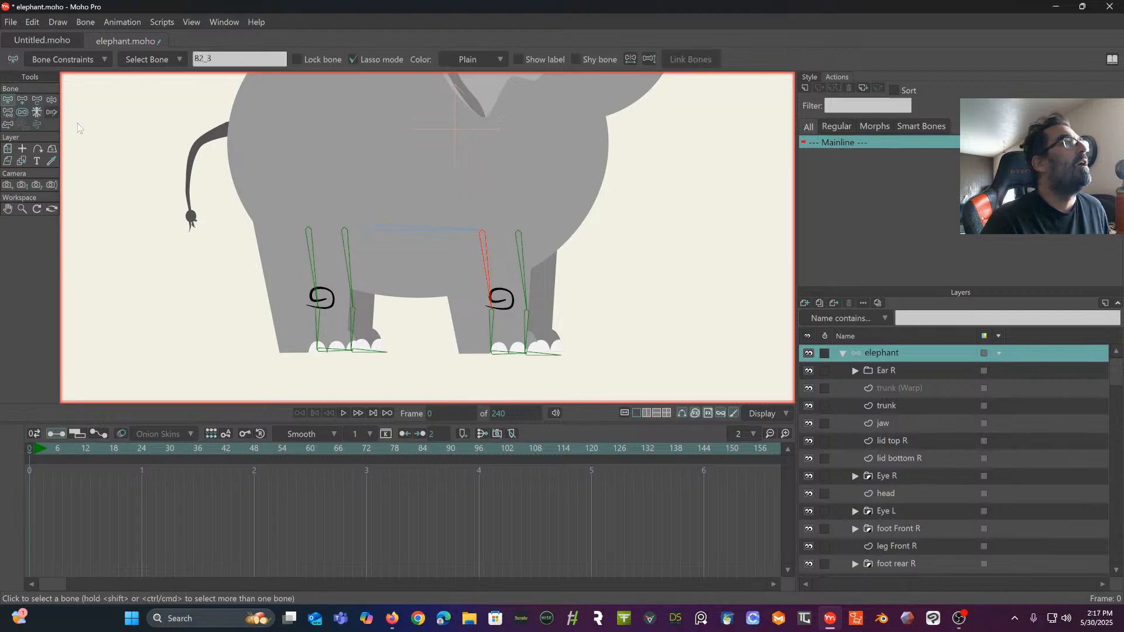
left_click(517, 243)
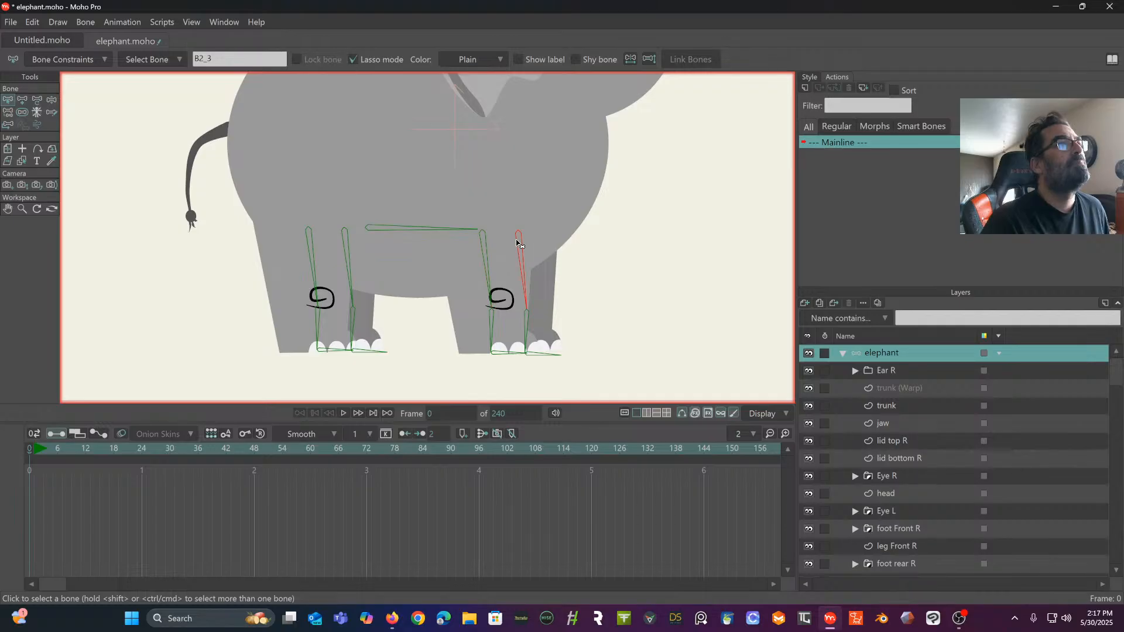
left_click(8, 111)
left_click(444, 233)
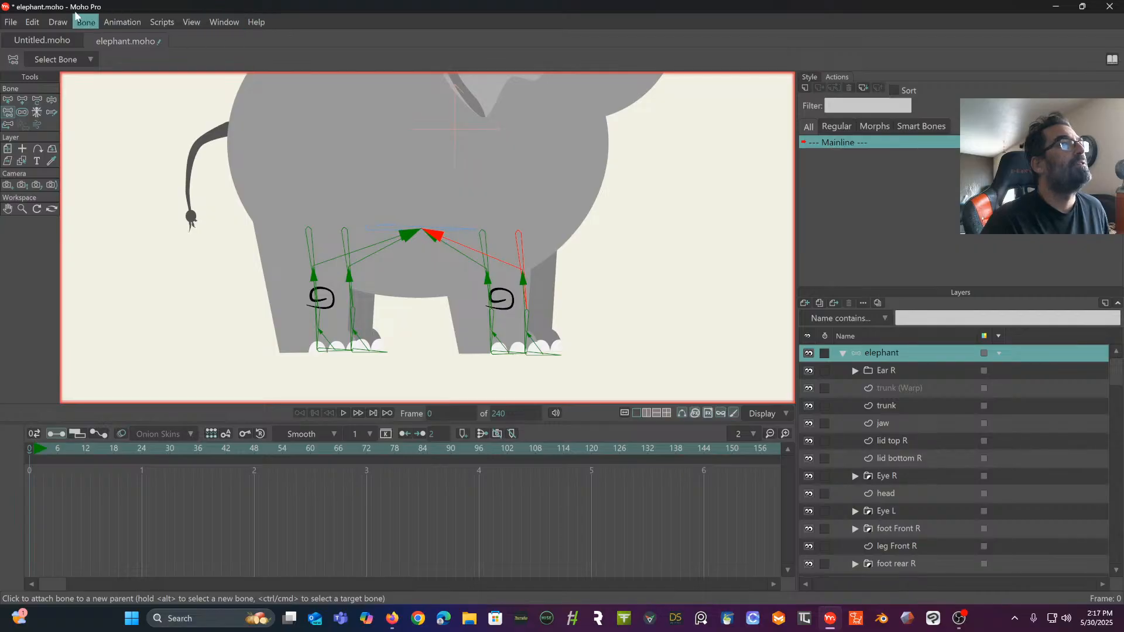
- Raise the horizontal belly bone toward the middle of the body, to about X -0.26, Y -0.57
left_click(12, 100)
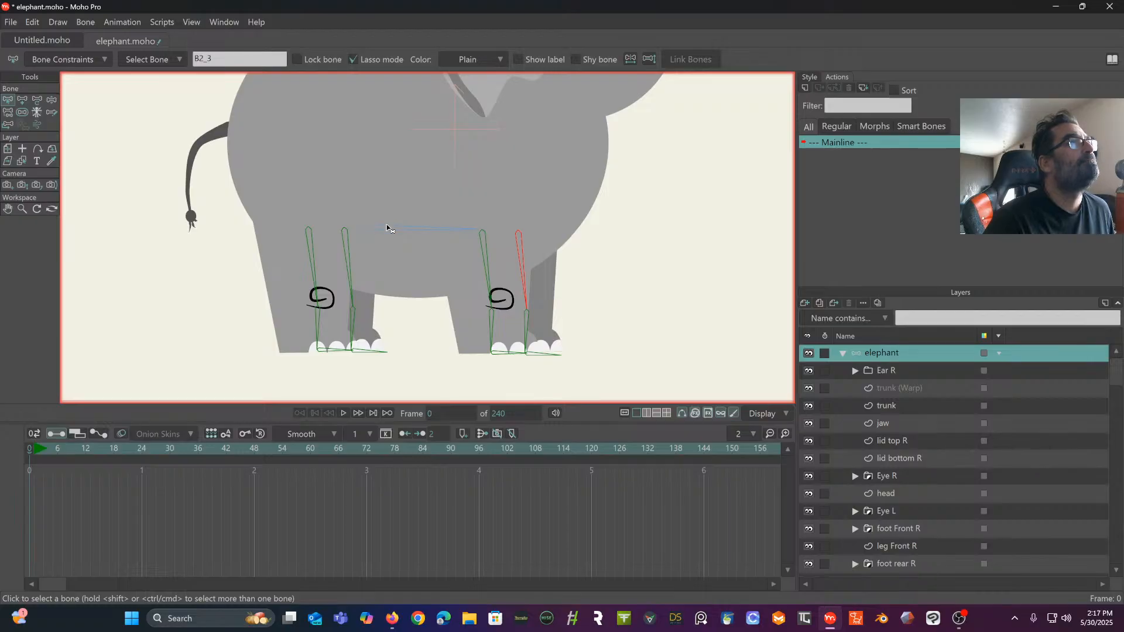
left_click_drag(392, 202, 378, 296)
left_click(375, 328)
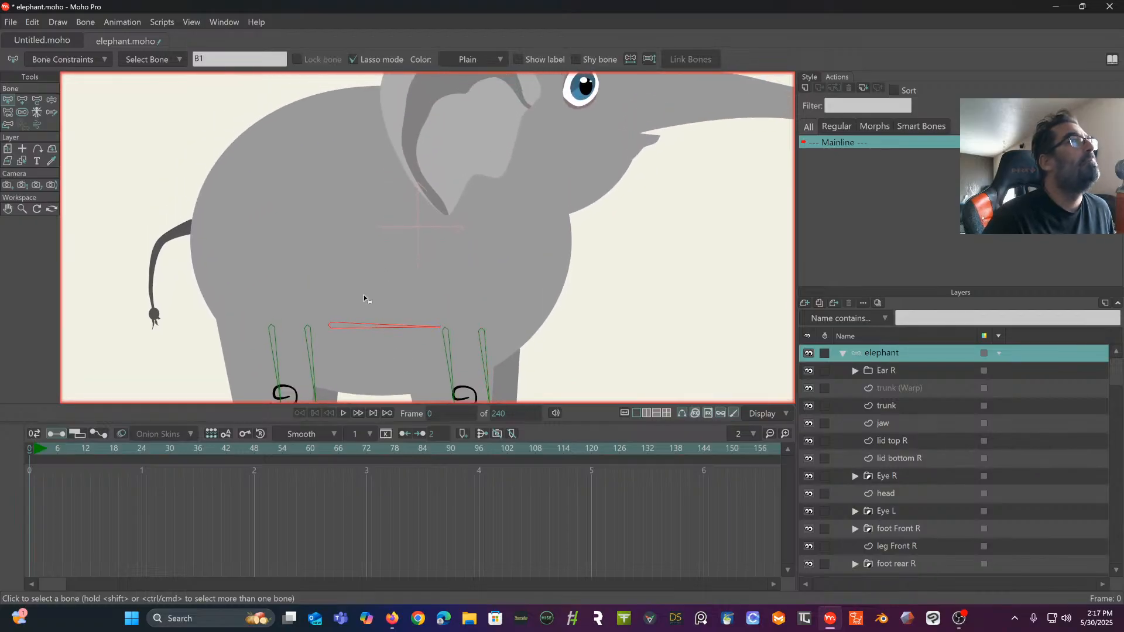
left_click(36, 100)
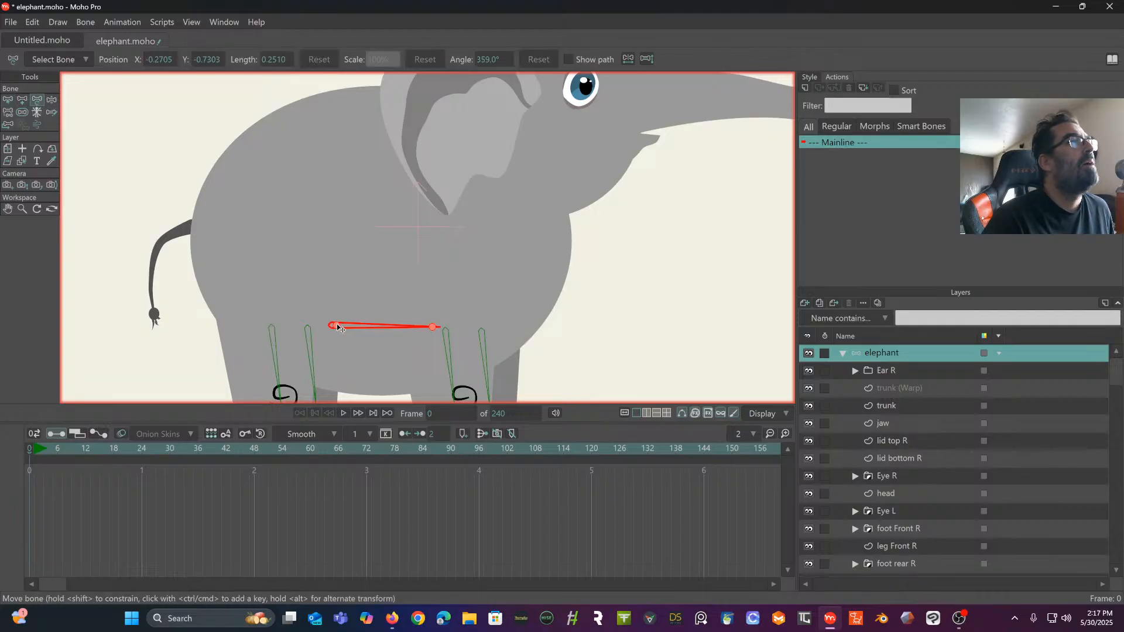
left_click_drag(339, 328, 337, 276)
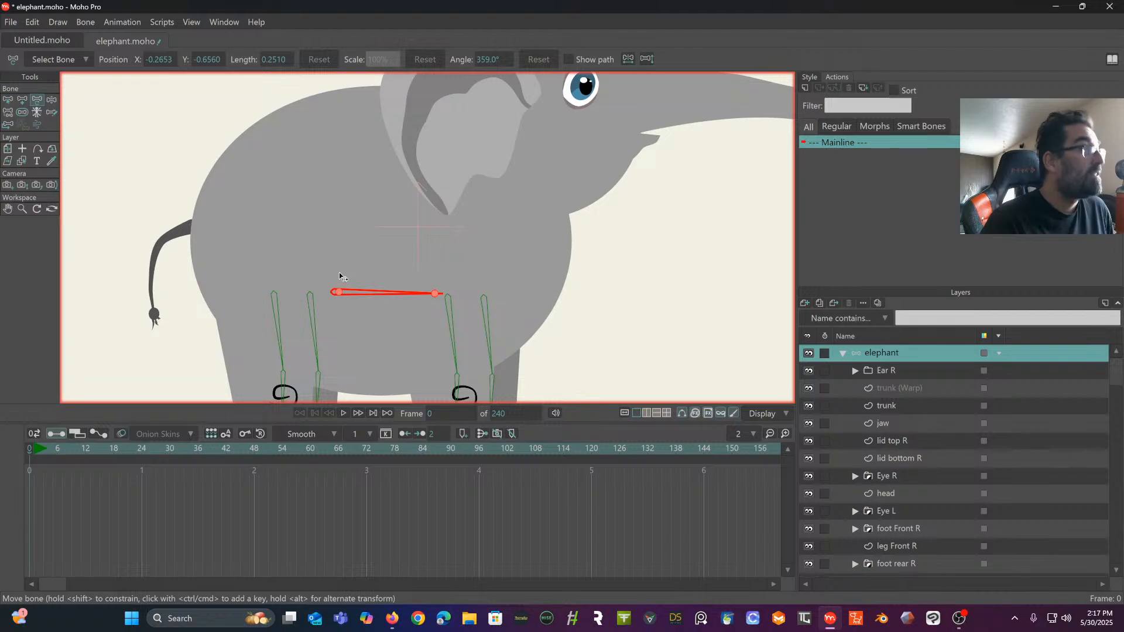
key("ctrl+z")
left_click_drag(339, 328, 358, 229)
scroll(347, 257, "down", 6)
scroll(357, 229, "up", 5)
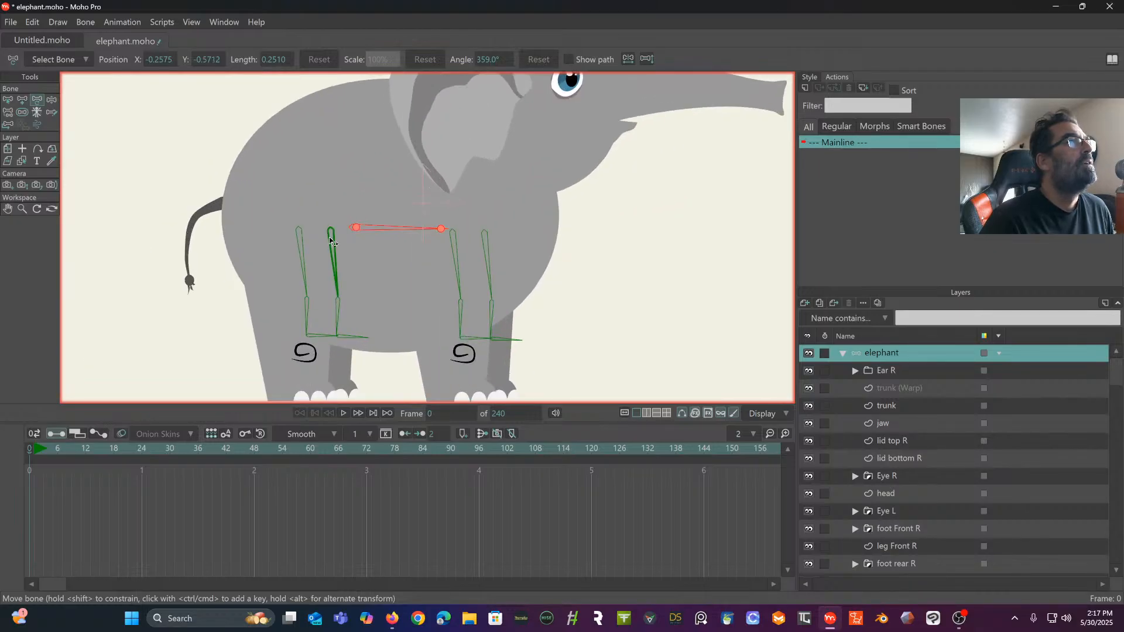
- Select all four leg bone chains, move them back down over the elephant's legs, and deselect them
left_click(8, 100)
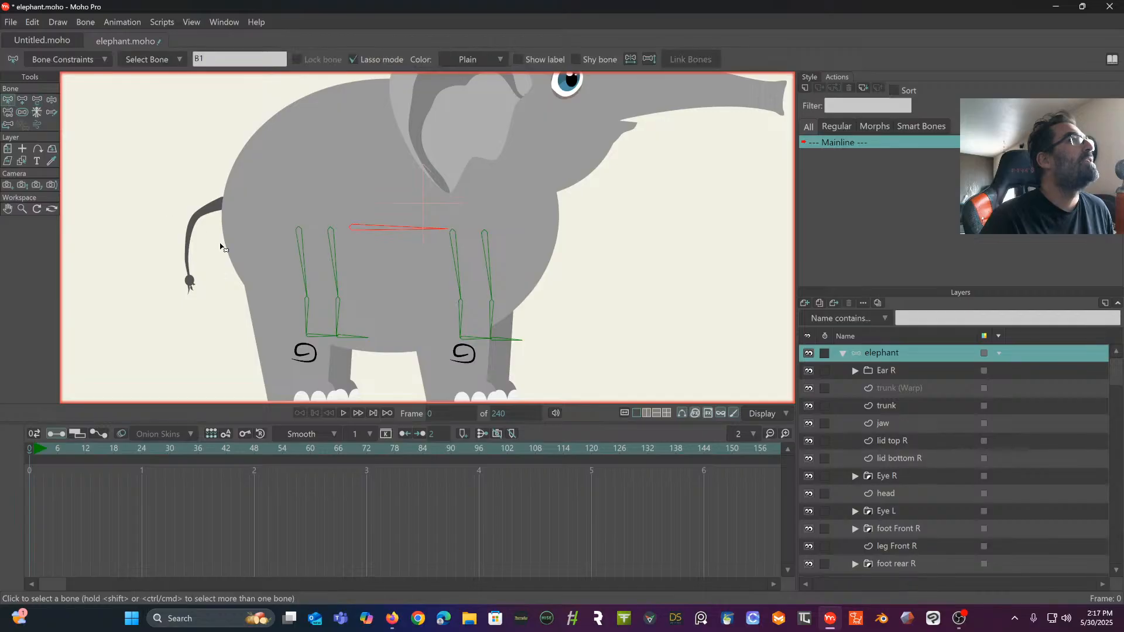
mouse_move(268, 229)
left_mouse_down()
mouse_move(359, 368)
mouse_move(673, 375)
mouse_move(615, 203)
mouse_move(499, 203)
mouse_move(446, 219)
mouse_move(451, 240)
mouse_move(332, 246)
mouse_move(352, 240)
mouse_move(271, 222)
left_mouse_up()
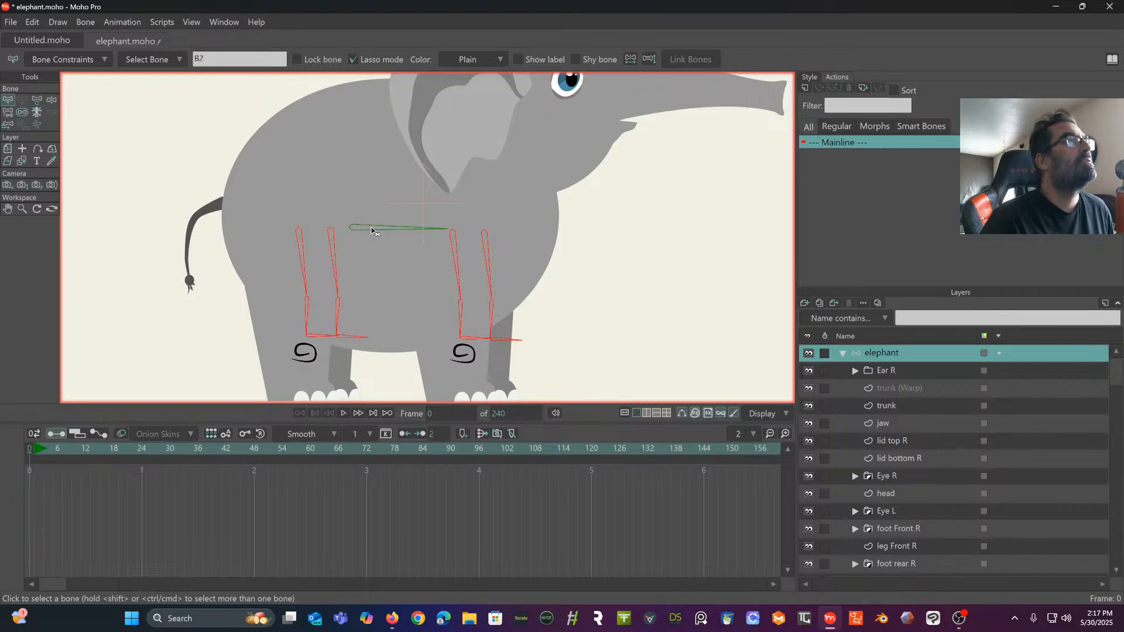
left_click(39, 102)
left_click_drag(367, 199, 347, 240)
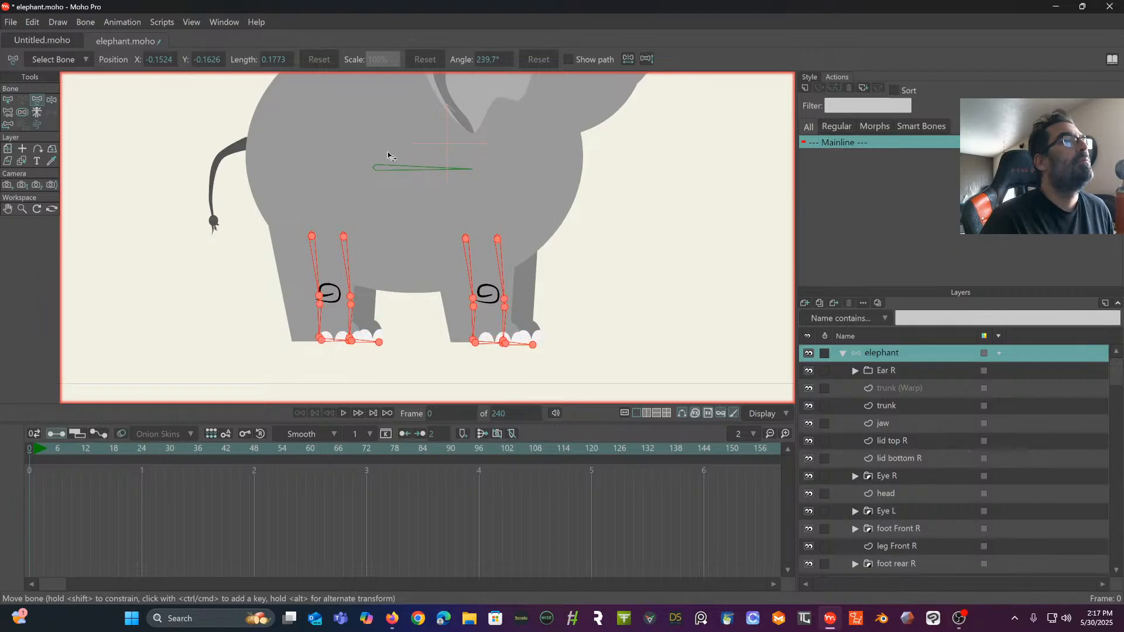
left_click(7, 100)
left_click(144, 138)
left_click_drag(144, 144, 153, 246)
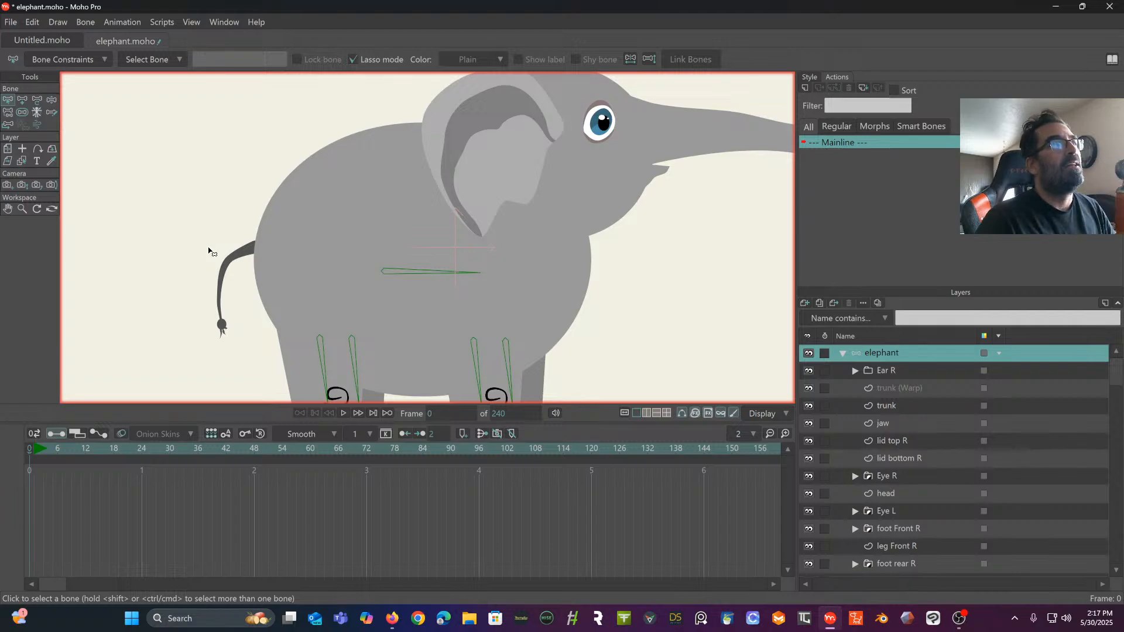
- Starting from the belly bone, add a bone chain from the rump along the back, up to the eye and out along the trunk
left_click(398, 275)
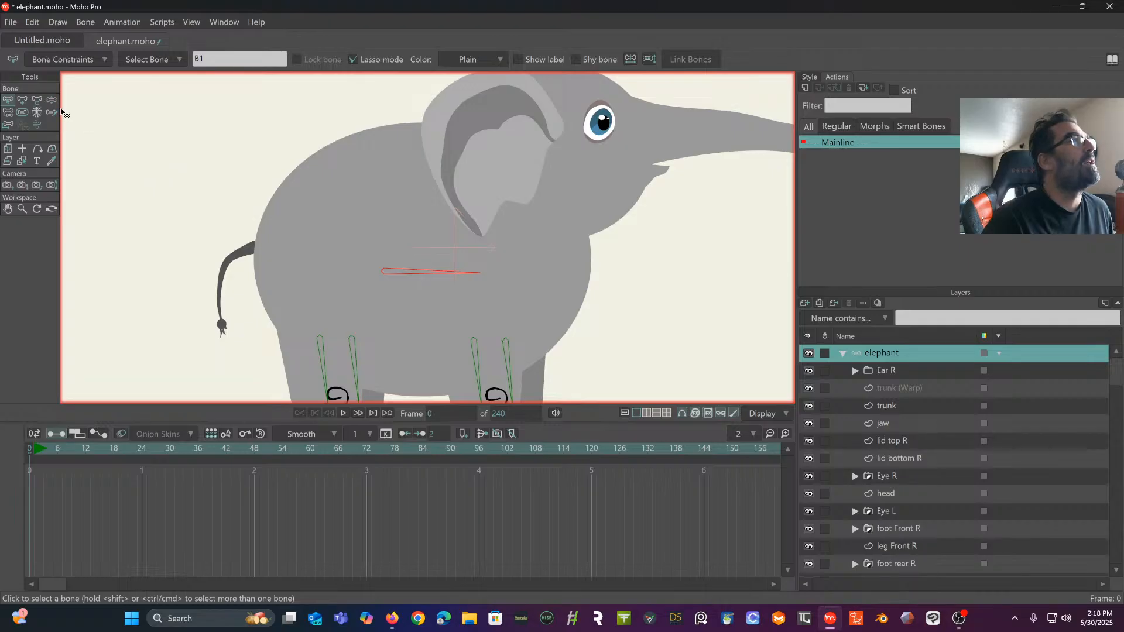
left_click(21, 104)
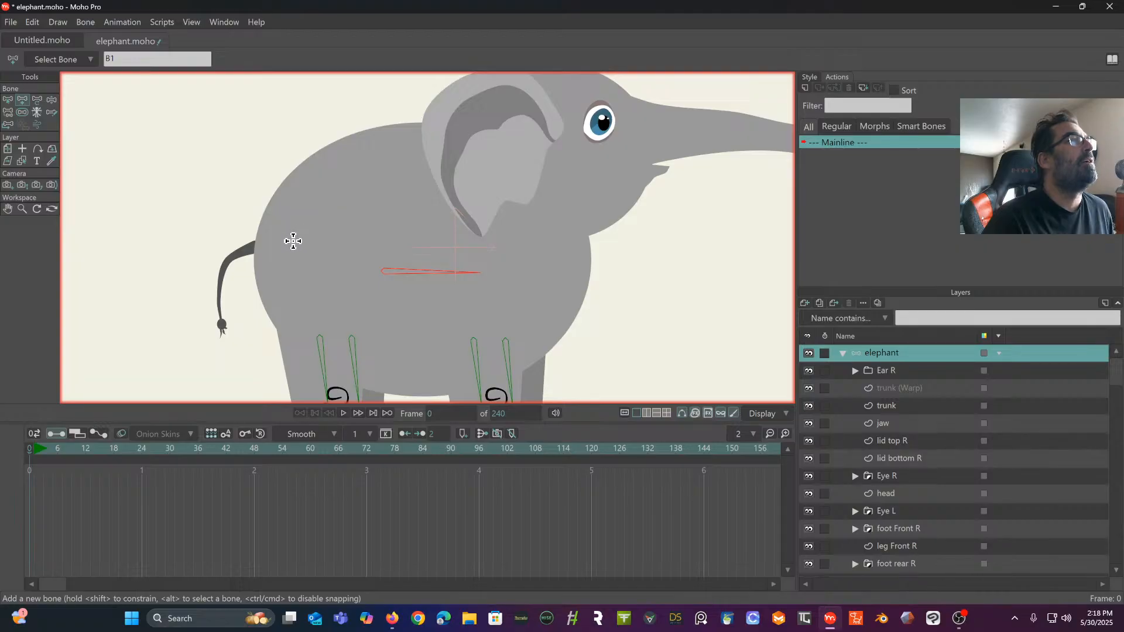
left_click_drag(292, 241, 688, 195)
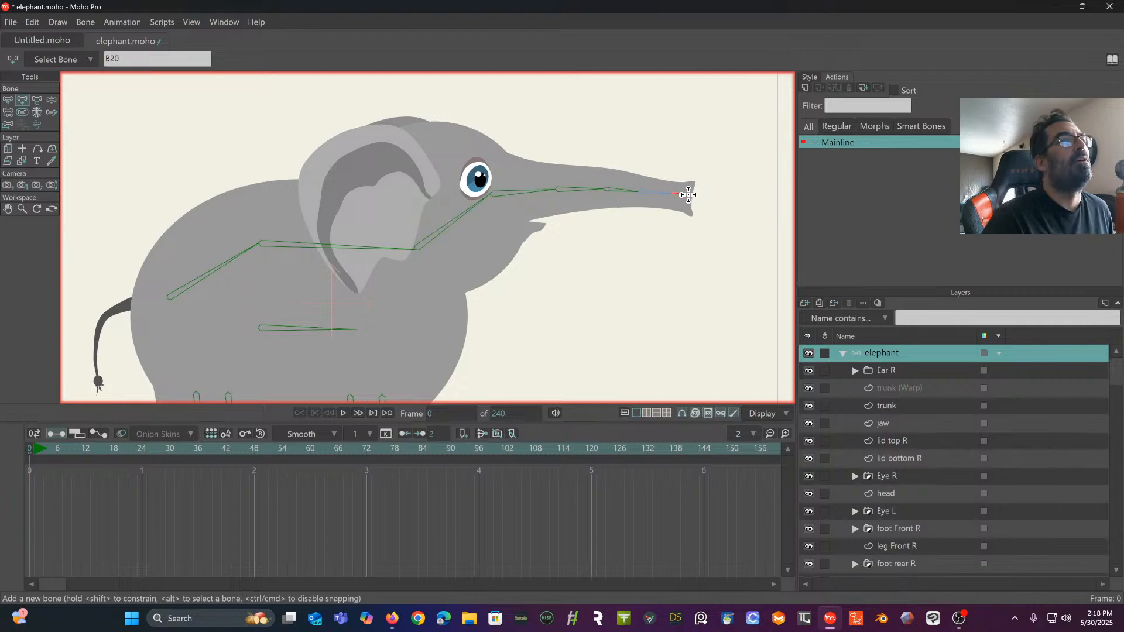
- Undo the trunk bones, going back to the head bone that ends beneath the eye
key("ctrl+z")
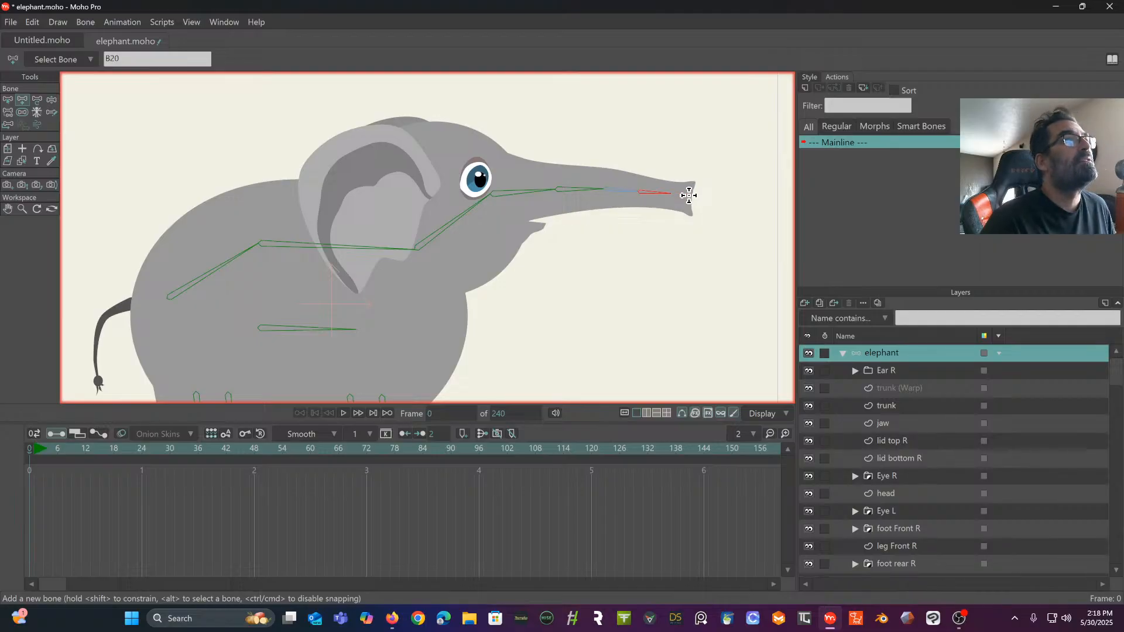
key("ctrl+z")
key("ctrl+z")
key("ctrl+z")
key("ctrl+z")
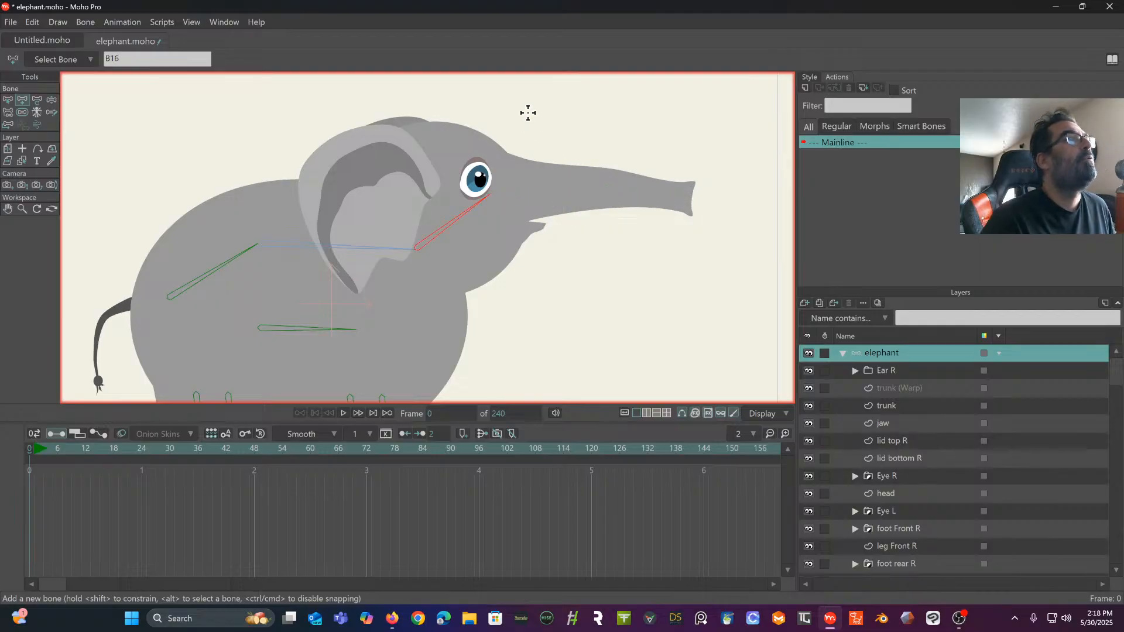
- Try drawing a curved bone chain from the head bone's tip along the trunk, and delete the resulting bone
left_click(51, 111)
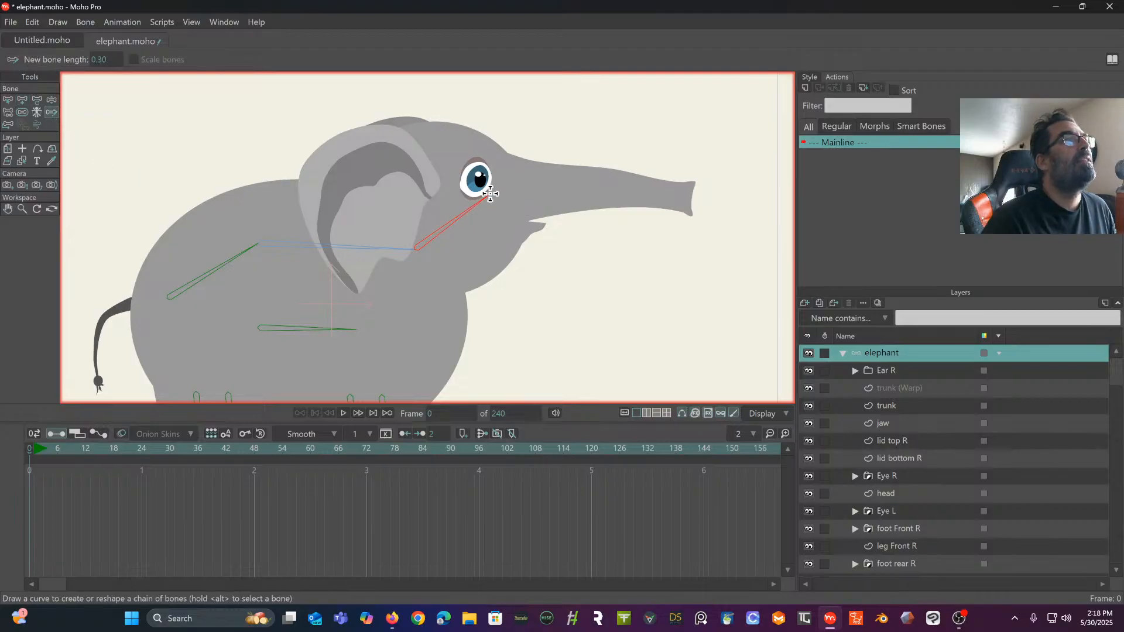
mouse_move(490, 194)
left_mouse_down()
mouse_move(686, 196)
mouse_move(617, 195)
mouse_move(549, 232)
mouse_move(578, 219)
left_mouse_up()
scroll(615, 206, "up", 3)
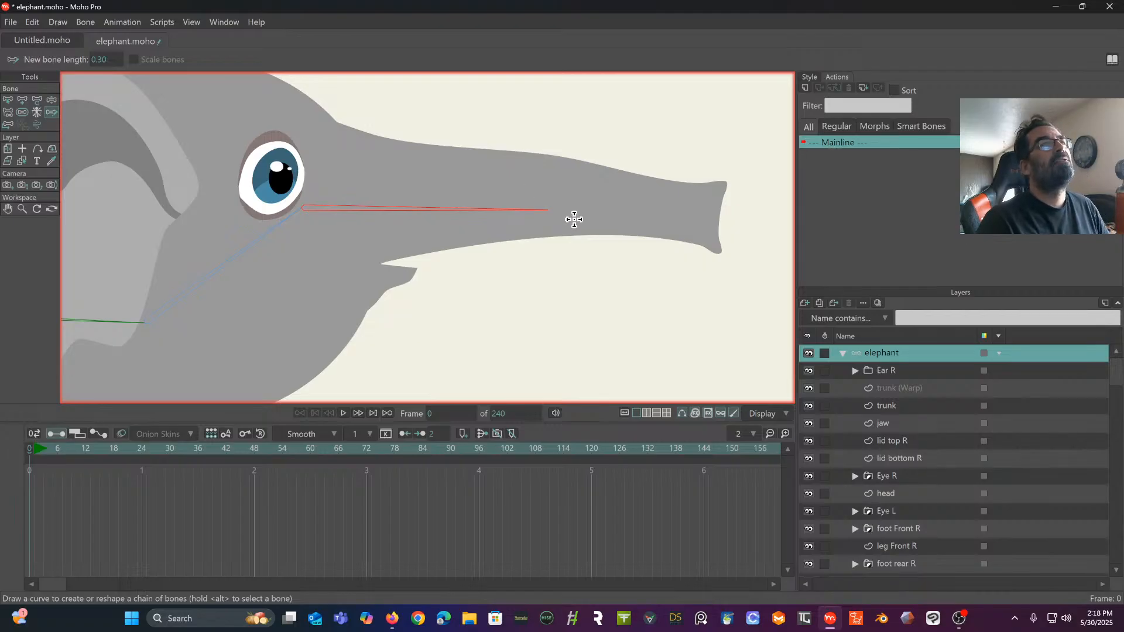
left_click(9, 100)
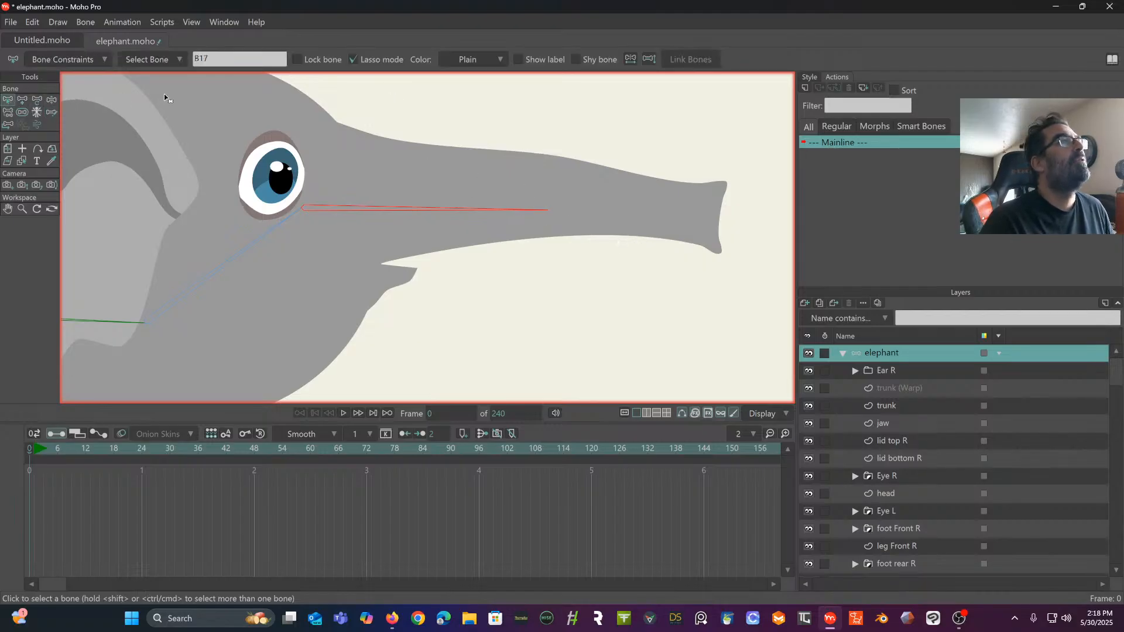
key("Delete")
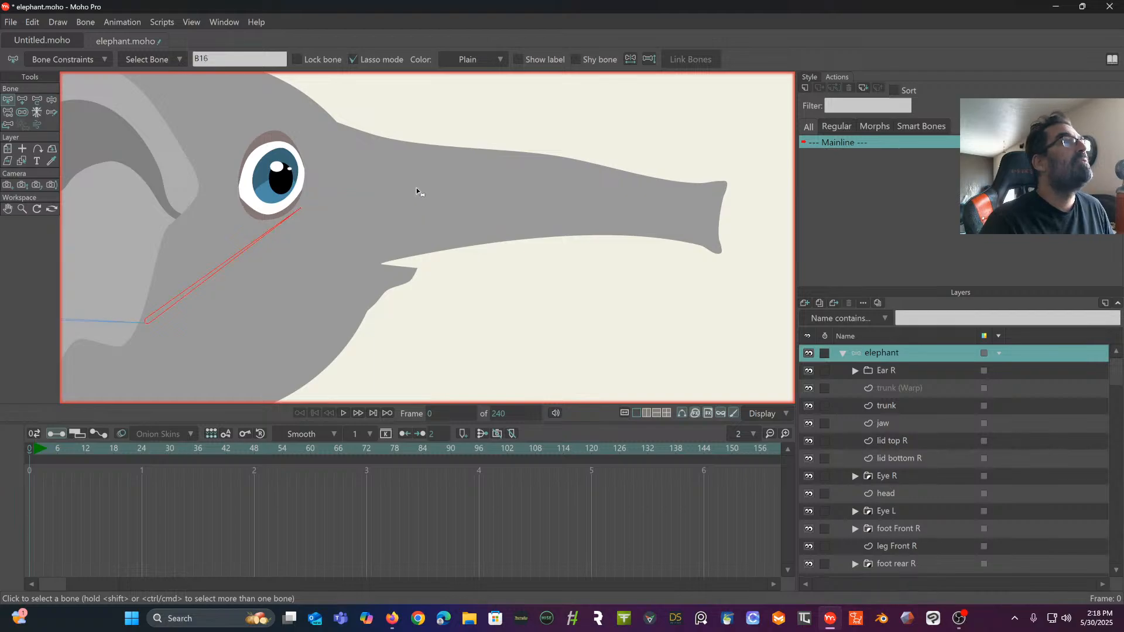
- Try redrawing the curved bone chain all the way to the trunk's tip, and delete the resulting bone again
left_click(53, 110)
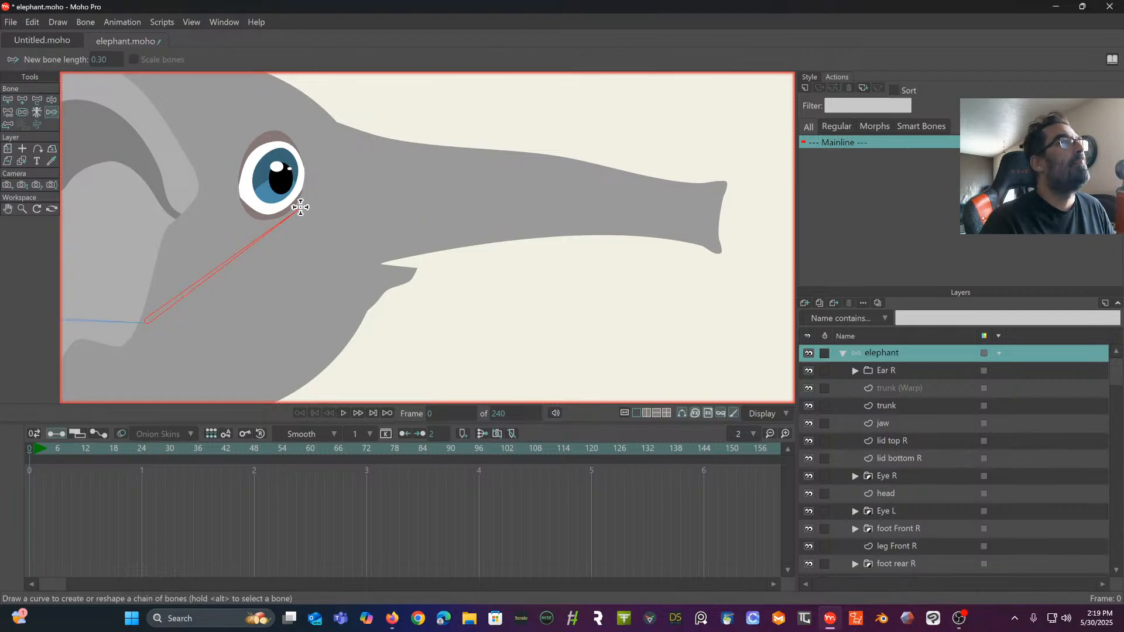
mouse_move(296, 206)
left_mouse_down()
mouse_move(447, 201)
mouse_move(711, 218)
left_mouse_up()
scroll(582, 196, "up", 5)
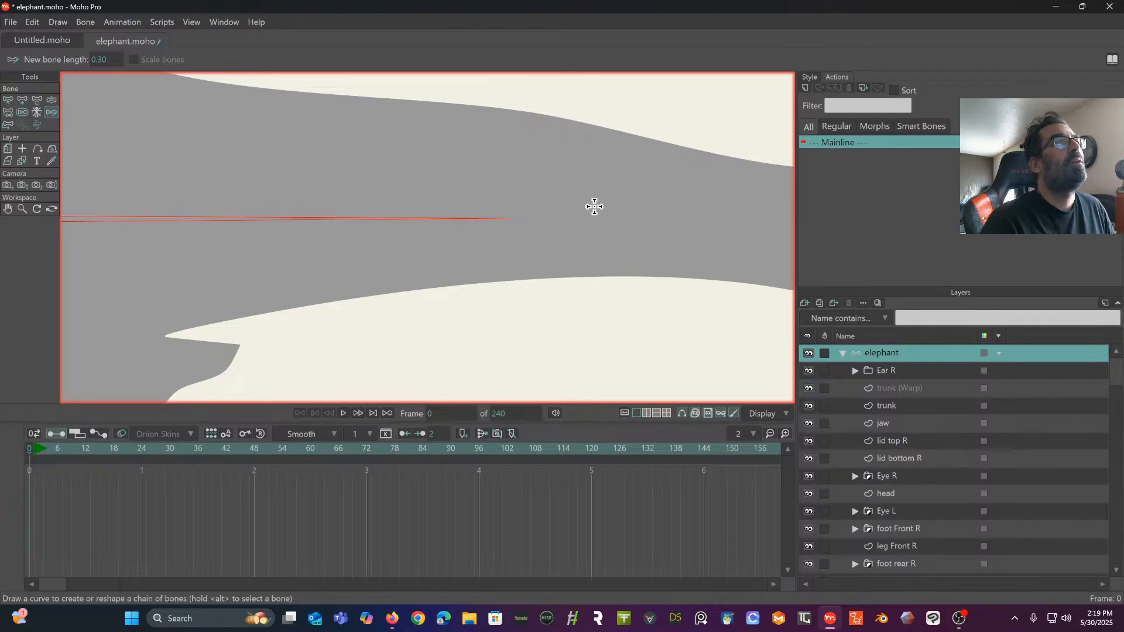
scroll(642, 199, "down", 5)
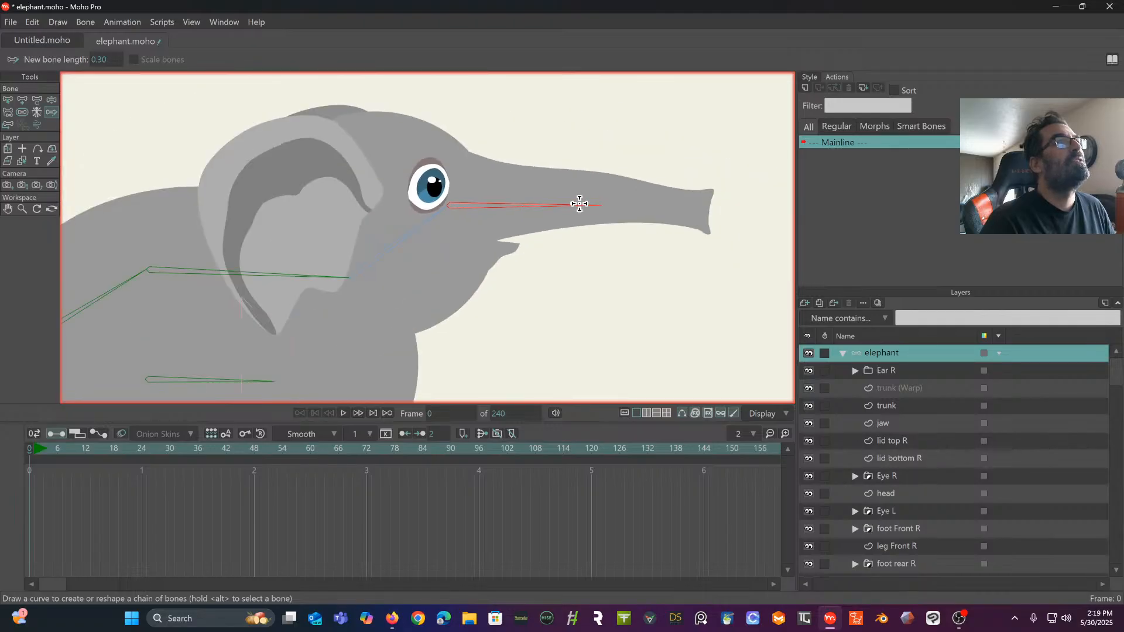
left_click(6, 102)
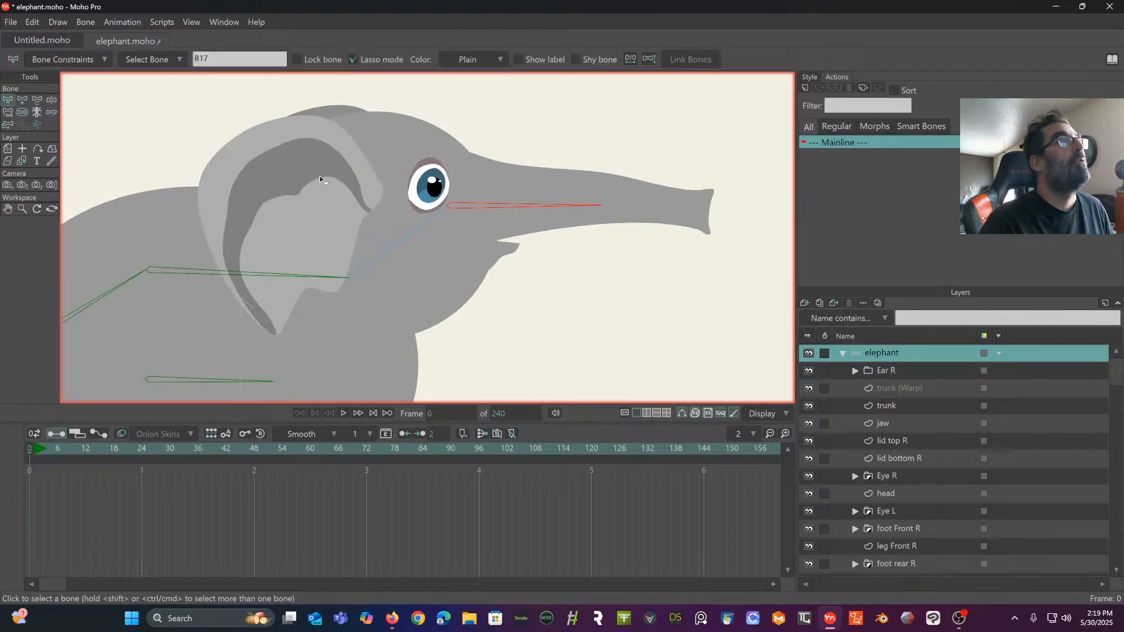
left_click(419, 203)
left_click_drag(485, 200, 446, 186)
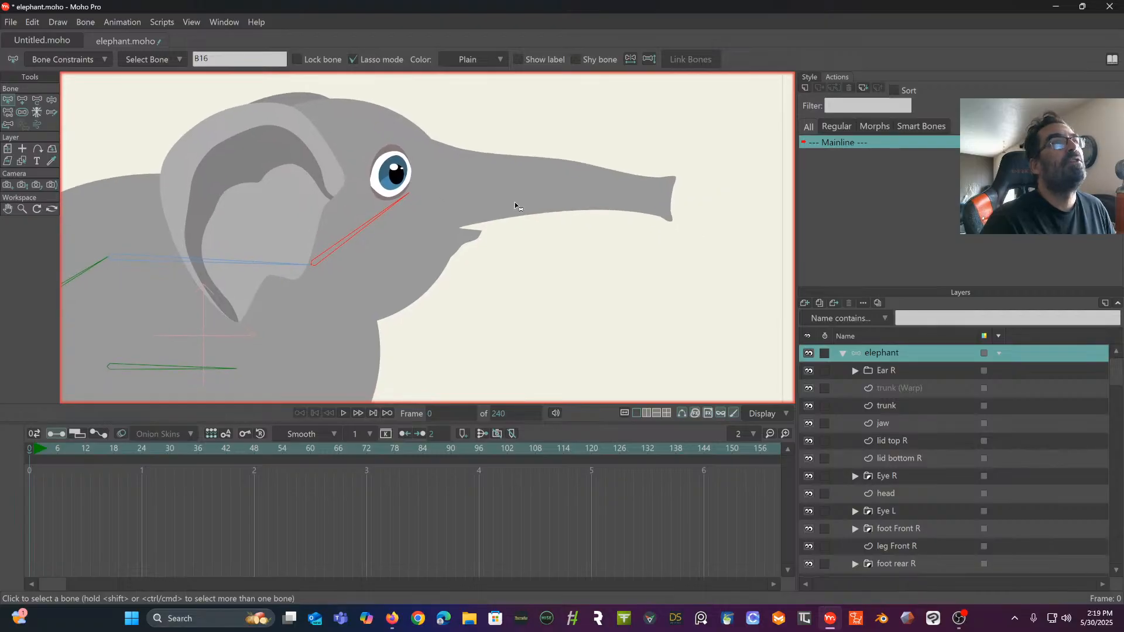
- Examine the curve points of the trunk (Warp) layer and return to the elephant bone layer
left_click(894, 388)
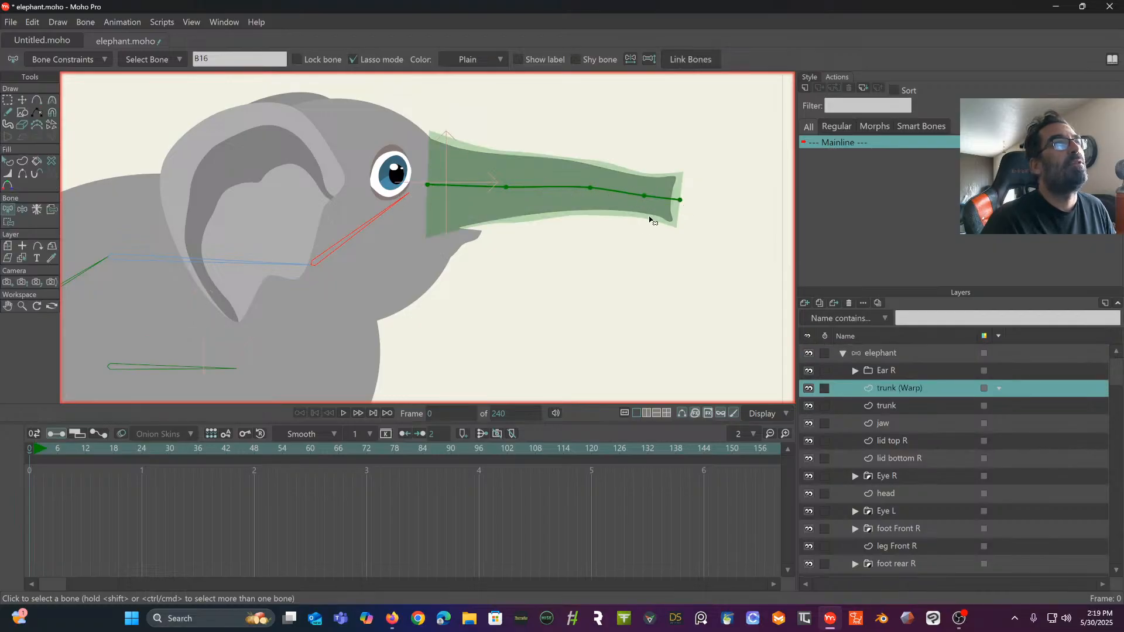
scroll(602, 221, "up", 3)
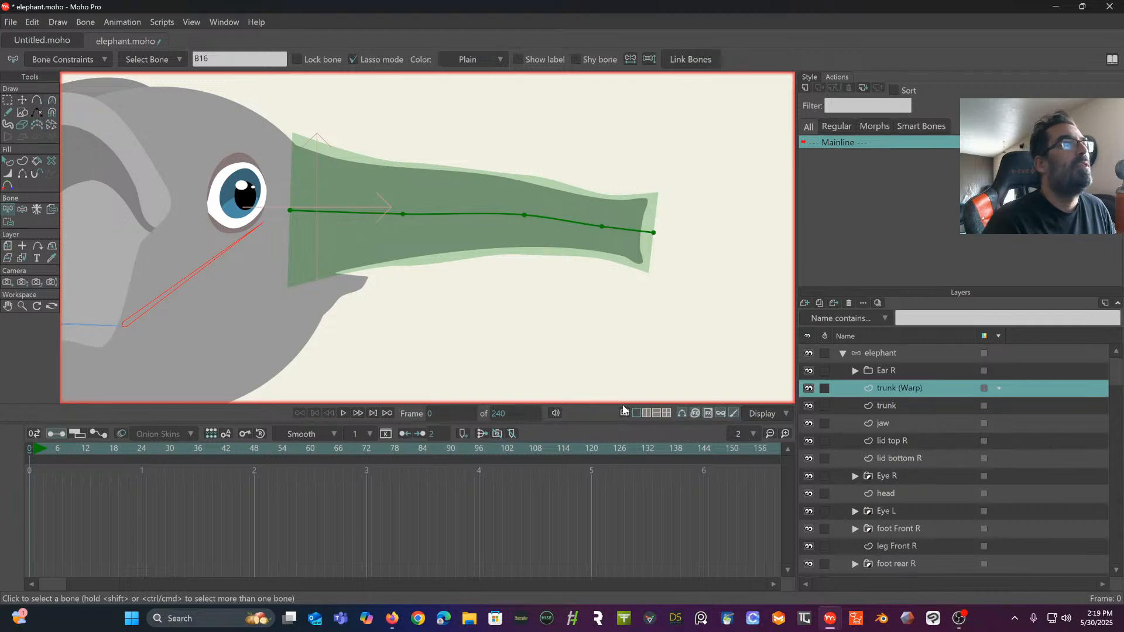
left_click(900, 352)
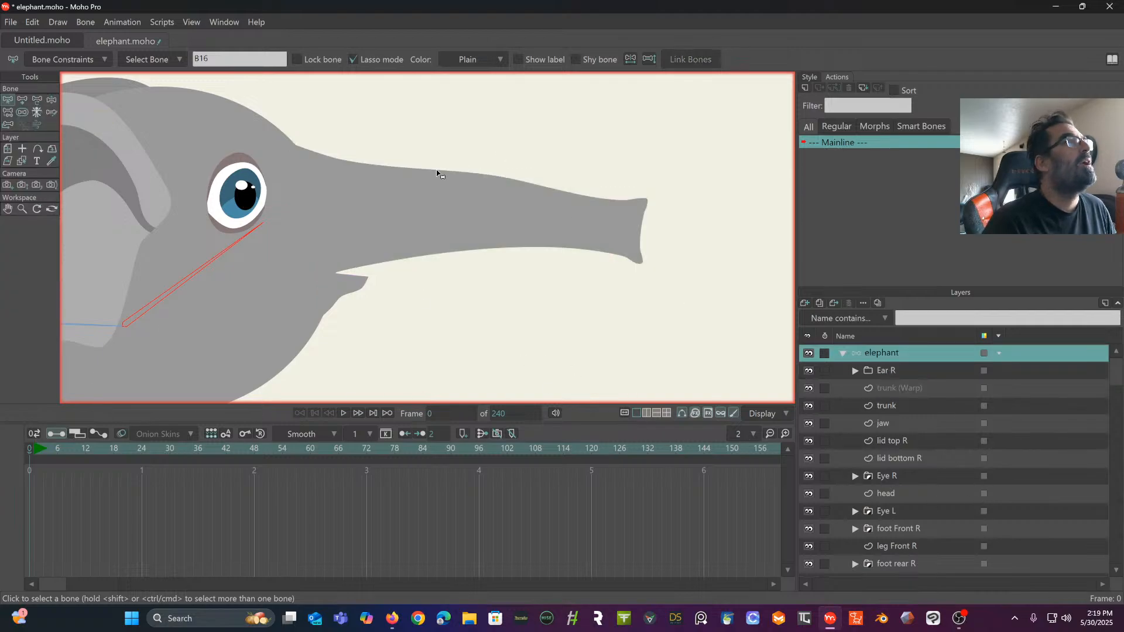
- Extend the head bone's tip to the base of the trunk, giving a length of about 0.28 and an angle of about 35°
left_click(51, 100)
left_click(37, 100)
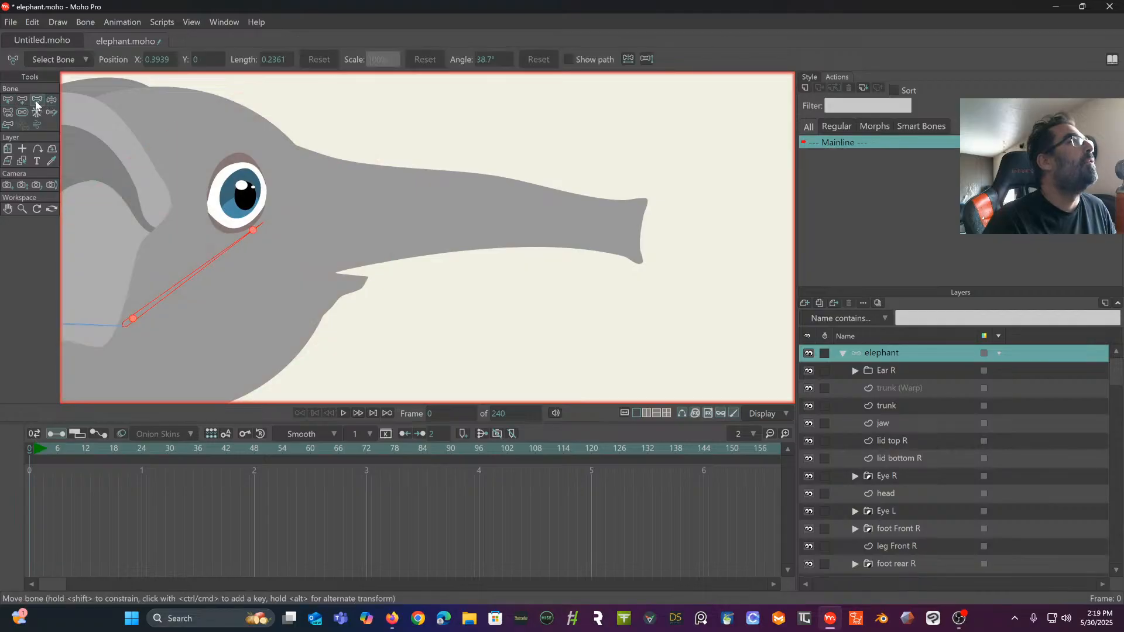
left_click_drag(255, 232, 286, 224)
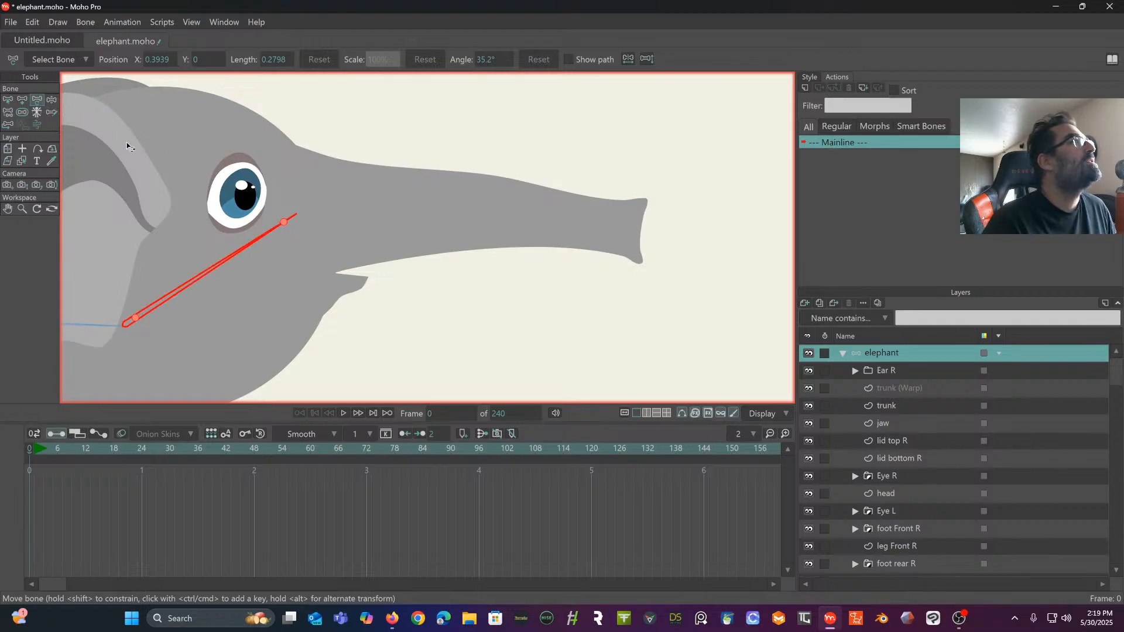
- Compare the head bone's tip and trunk area of the elephant layer with the curve points of the trunk (Warp) layer
left_click(915, 388)
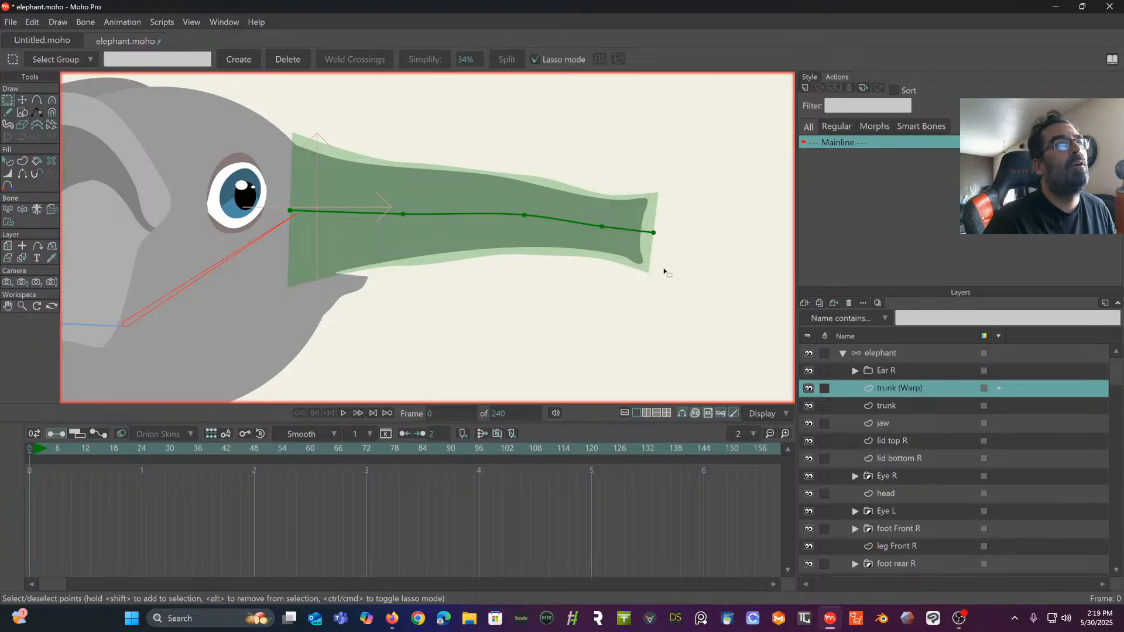
left_click(884, 353)
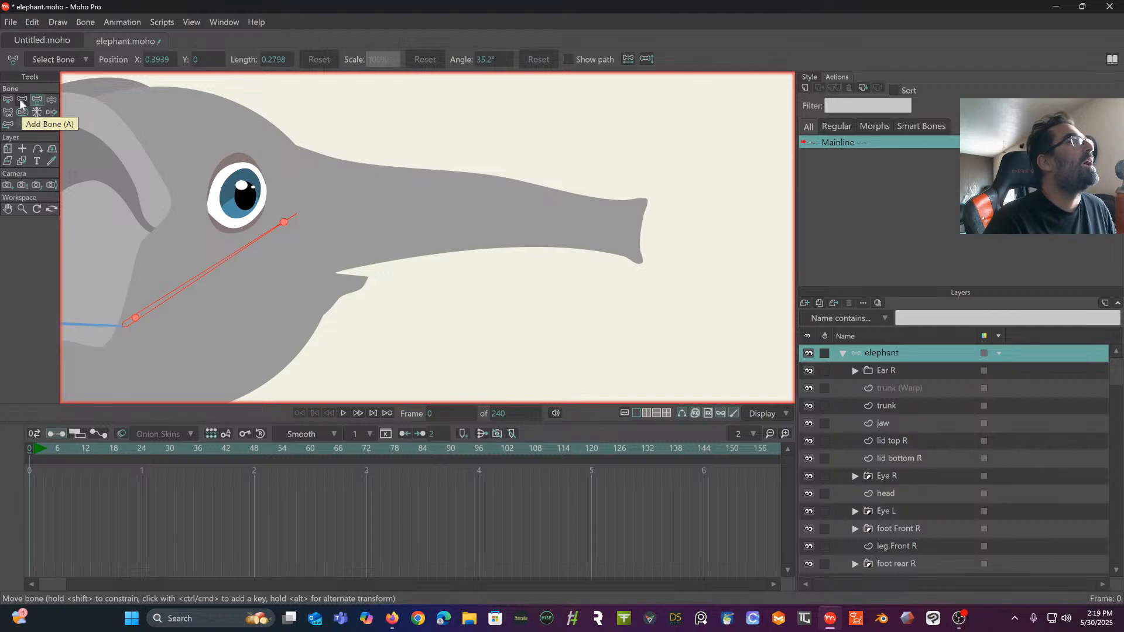
left_click(19, 100)
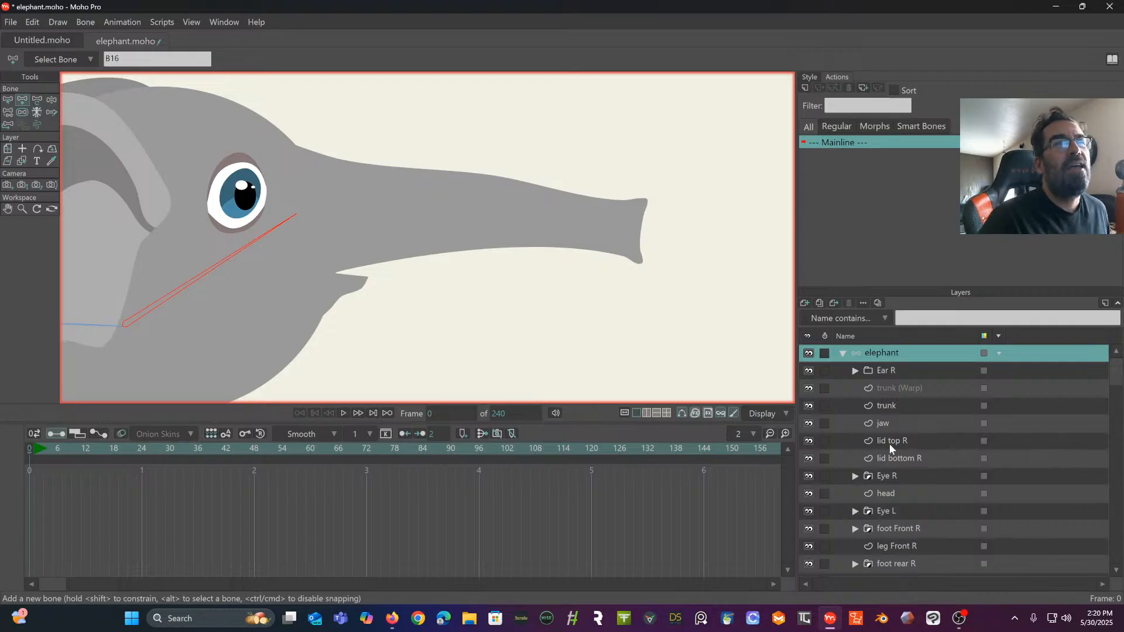
left_click(911, 387)
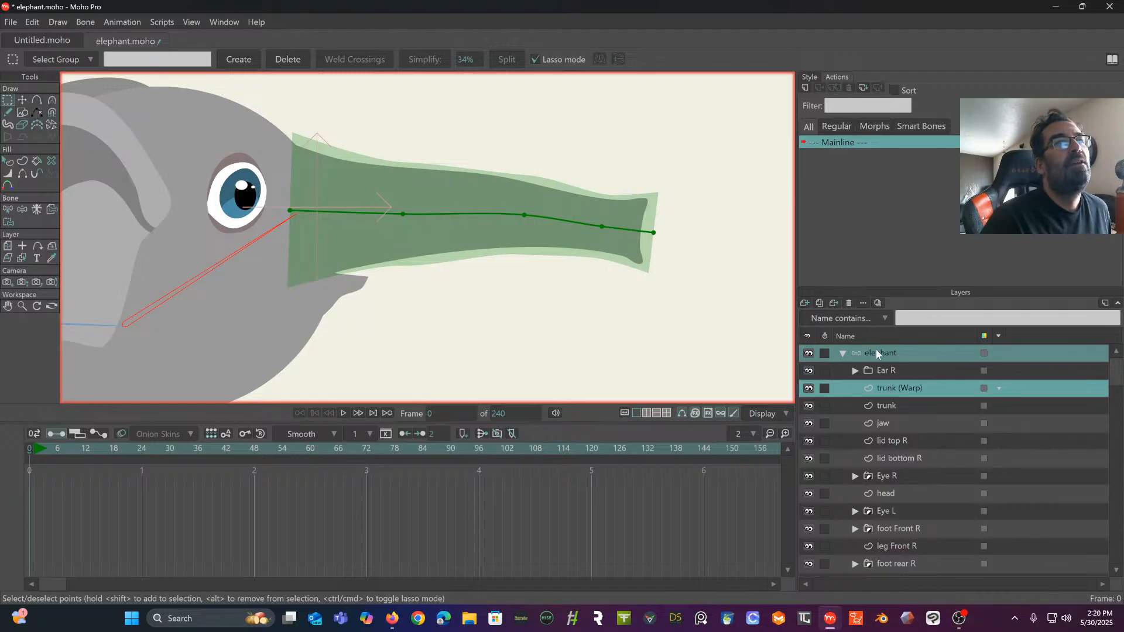
left_click(901, 353)
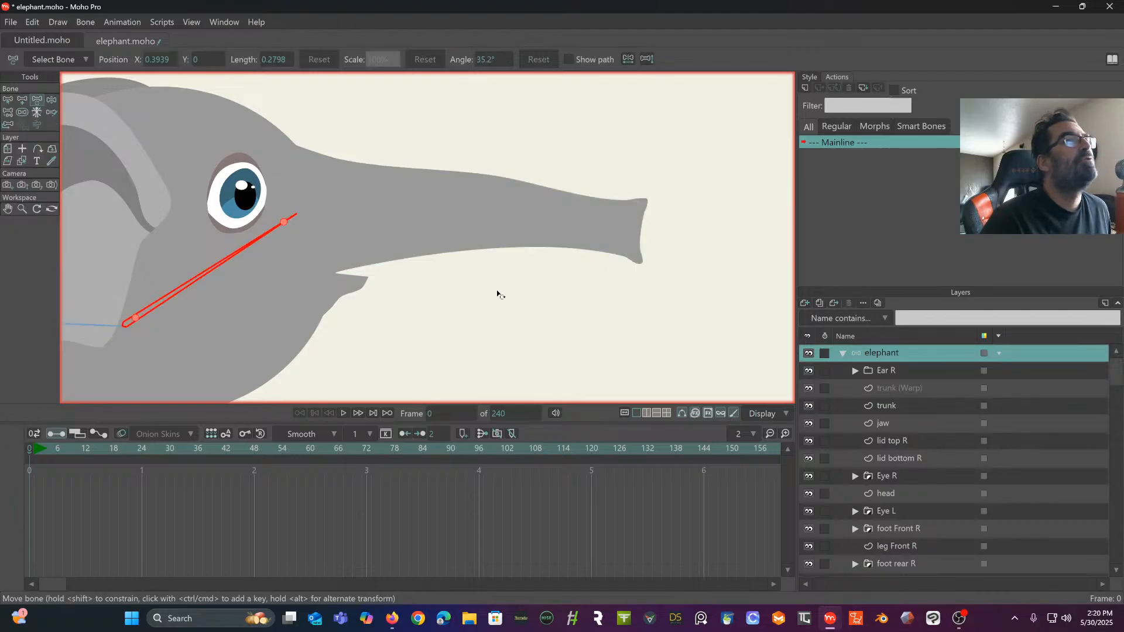
left_click(934, 388)
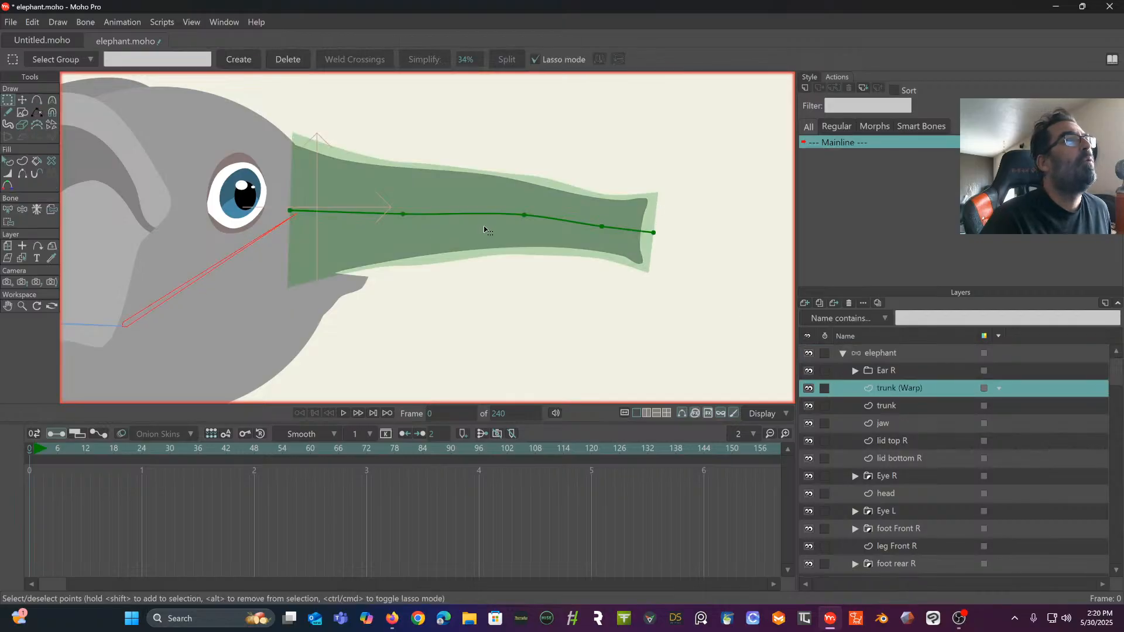
left_click(895, 352)
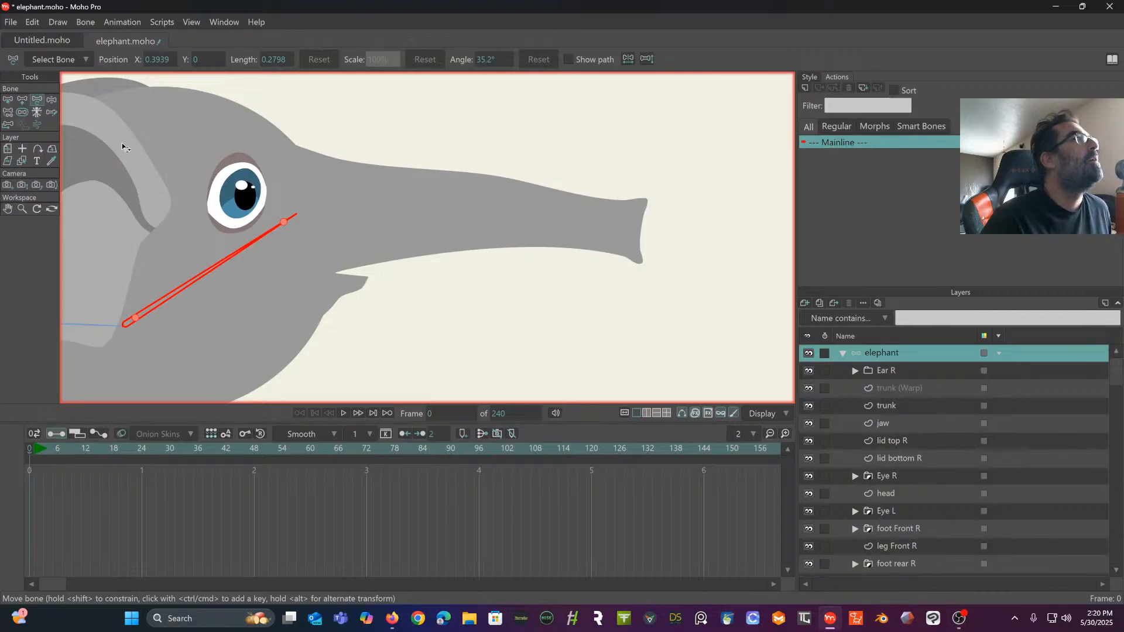
- Draw a chain of four bones from the head bone's tip along the trunk's centre line to its end
left_click(22, 102)
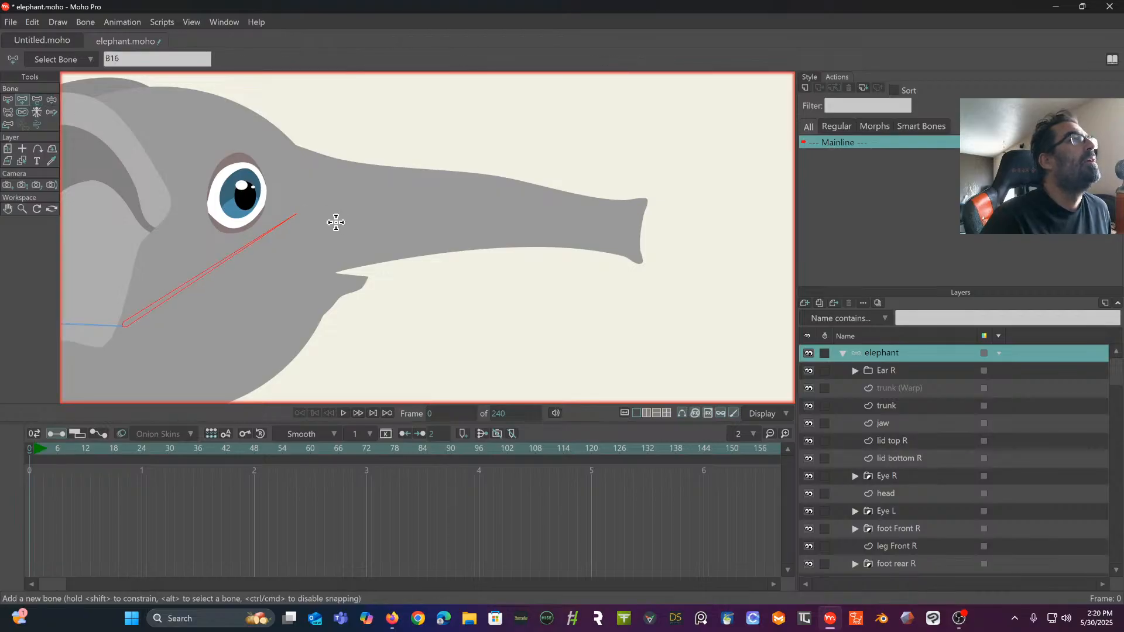
left_click_drag(297, 214, 398, 212)
left_click_drag(399, 212, 515, 218)
left_click_drag(515, 218, 643, 233)
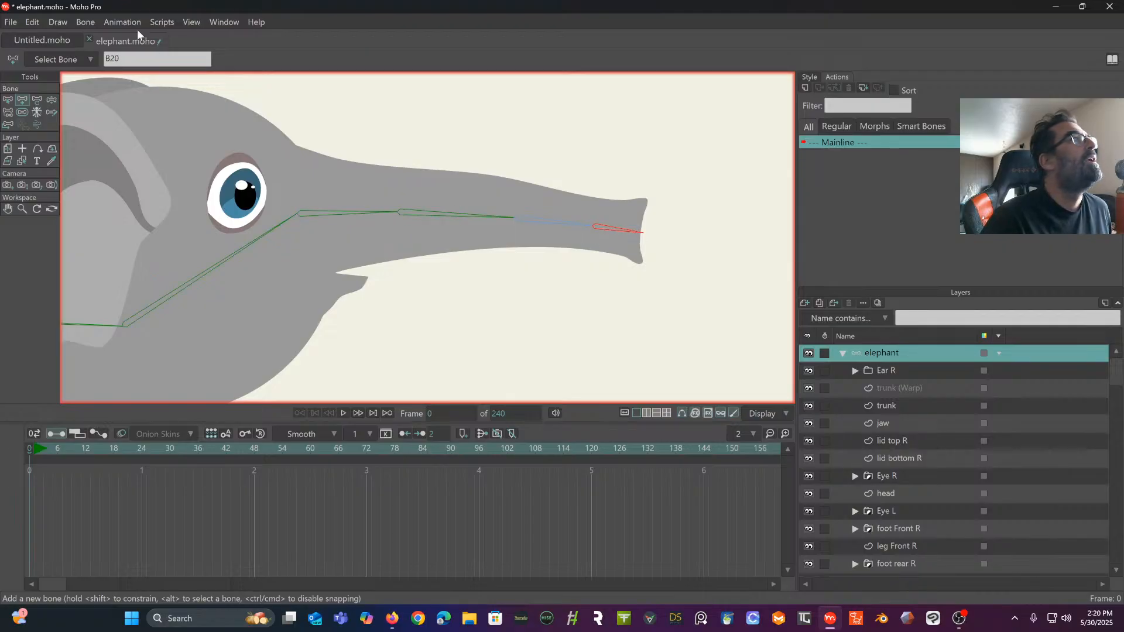
left_click(8, 101)
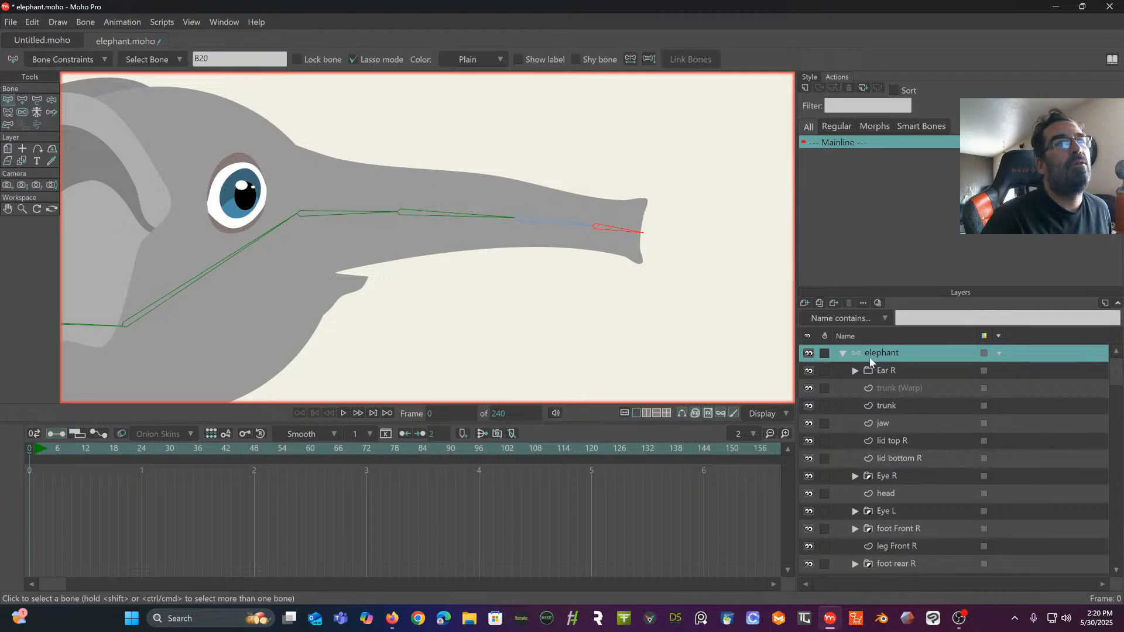
- Shift the whole trunk (Warp) curve so its first point sits on the base of the first trunk bone
left_click(894, 389)
scroll(547, 240, "up", 3)
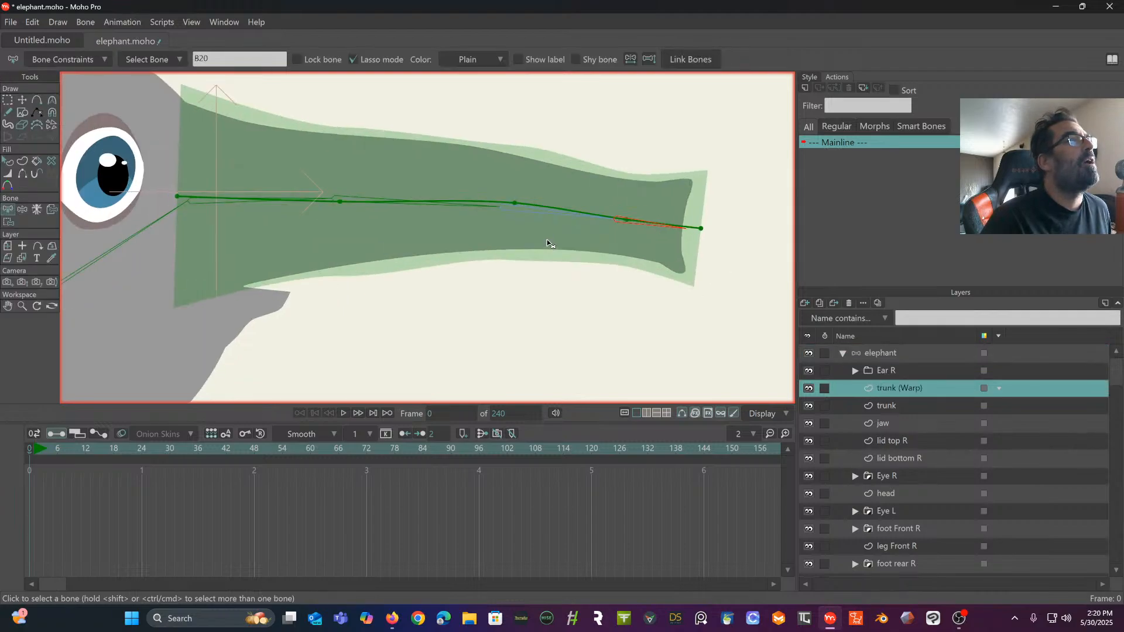
left_click_drag(642, 237, 561, 256)
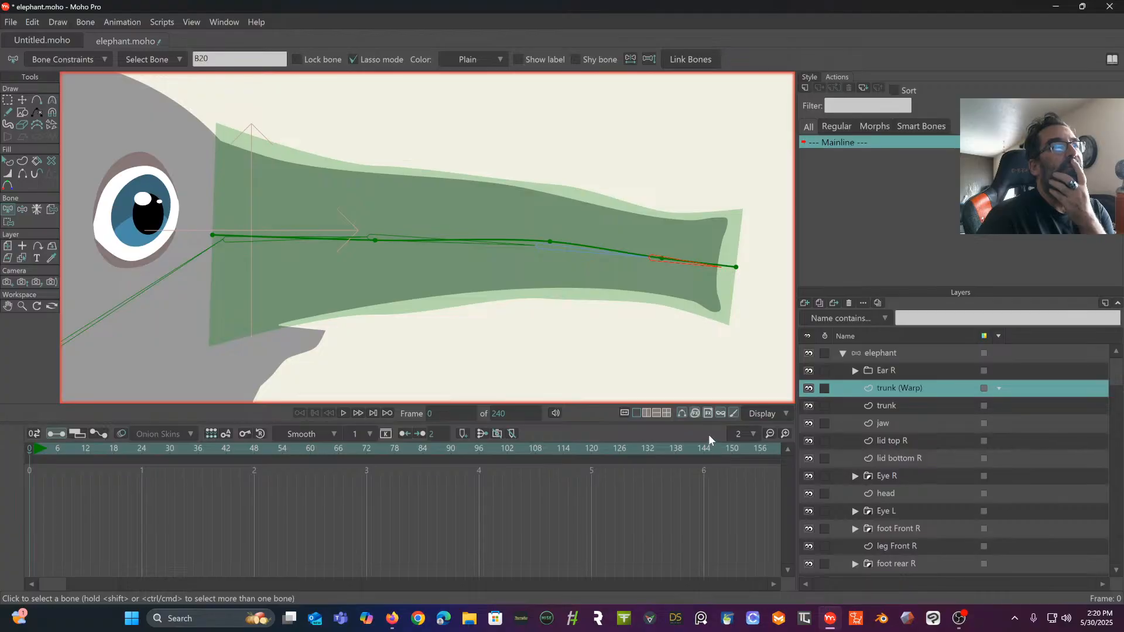
left_click(23, 101)
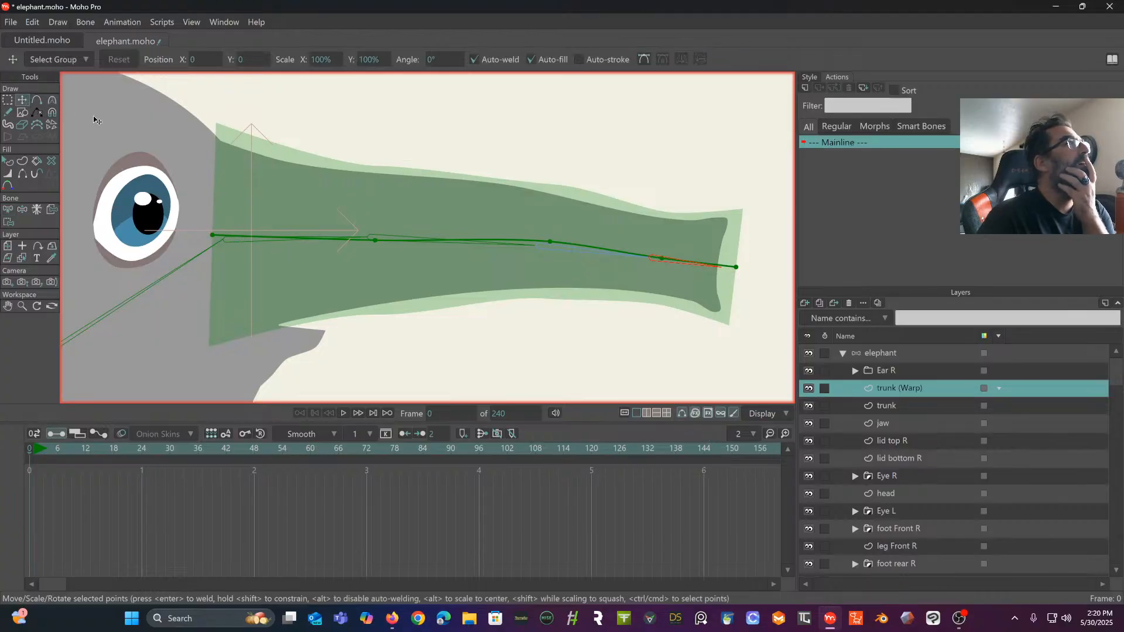
double_click(214, 236)
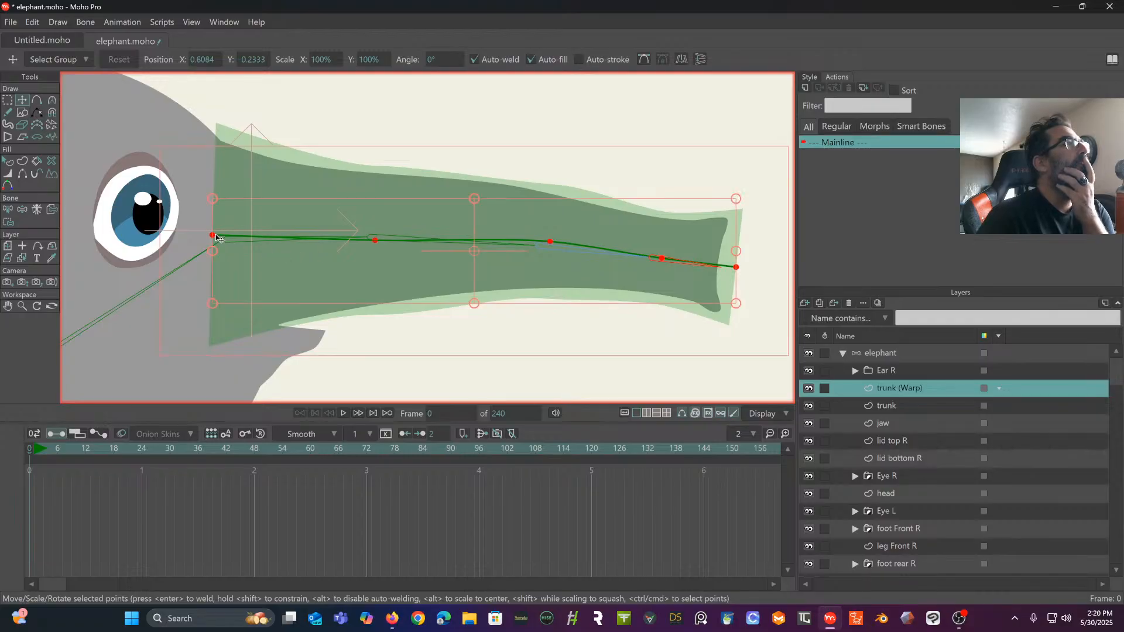
left_click_drag(216, 237, 229, 241)
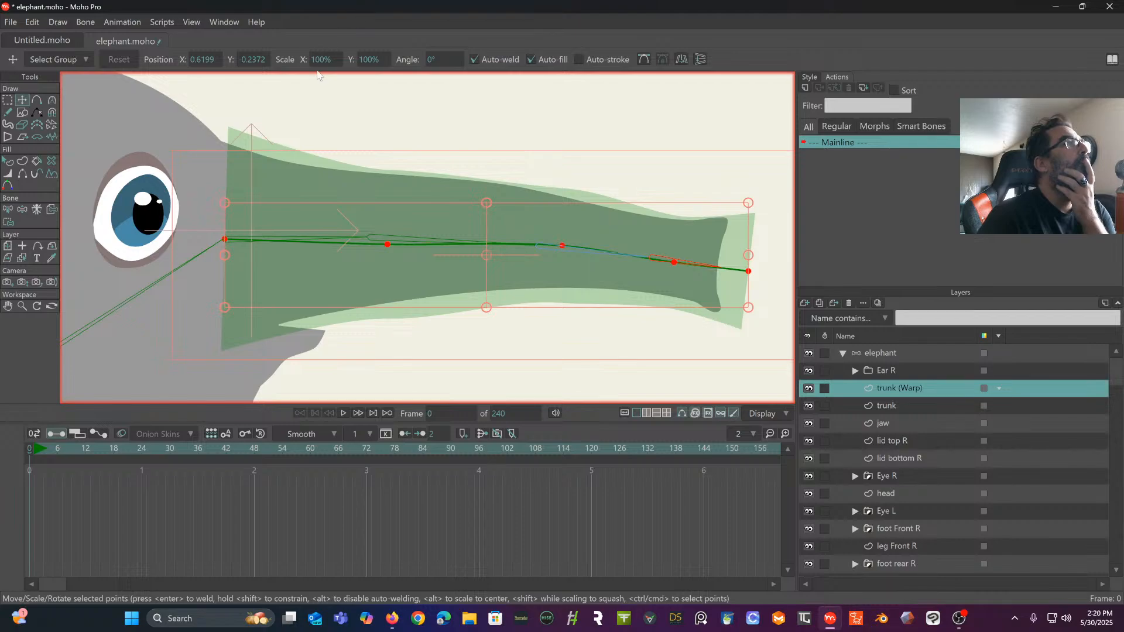
left_click(394, 117)
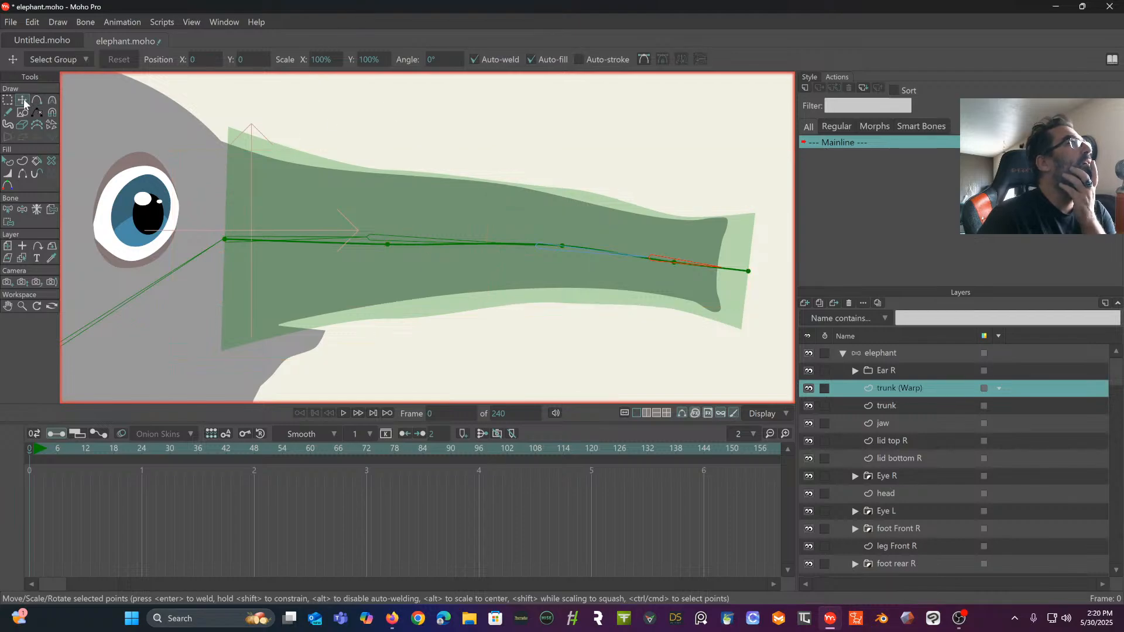
- Move the remaining four trunk (Warp) points onto the trunk bone joints and just beyond the last bone's tip
left_click_drag(388, 245, 369, 239)
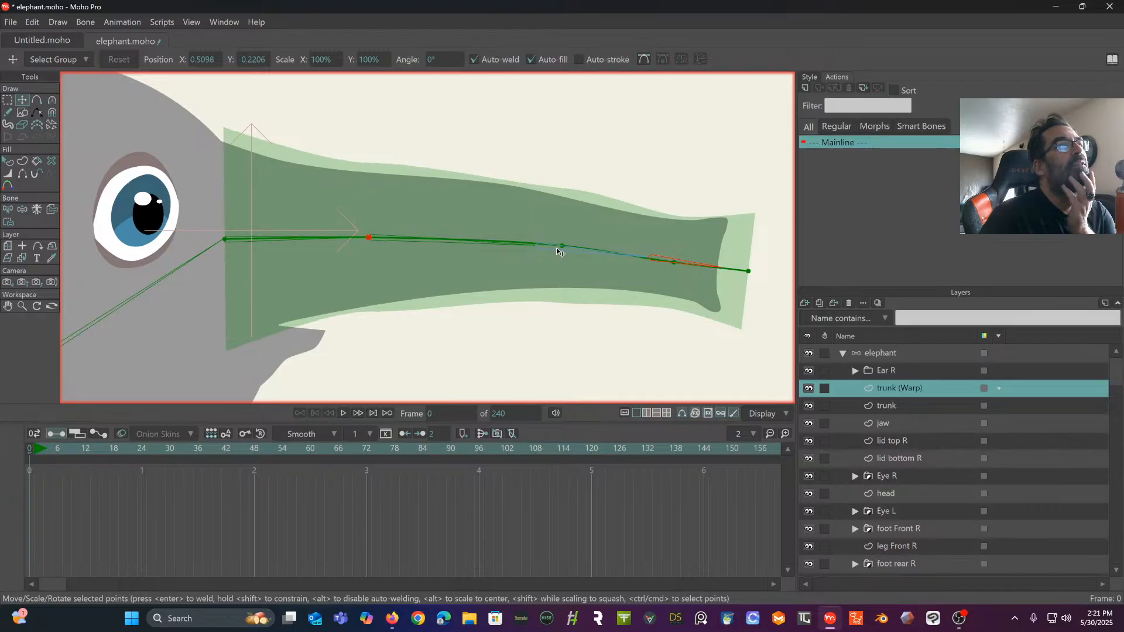
left_click_drag(562, 246, 540, 250)
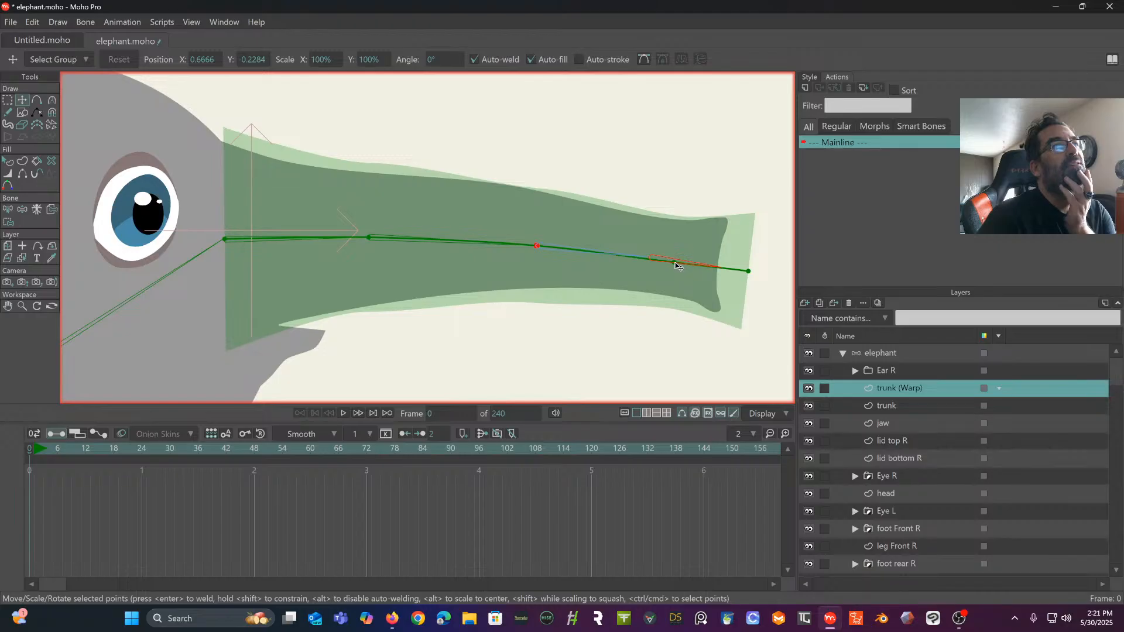
left_click_drag(675, 264, 650, 257)
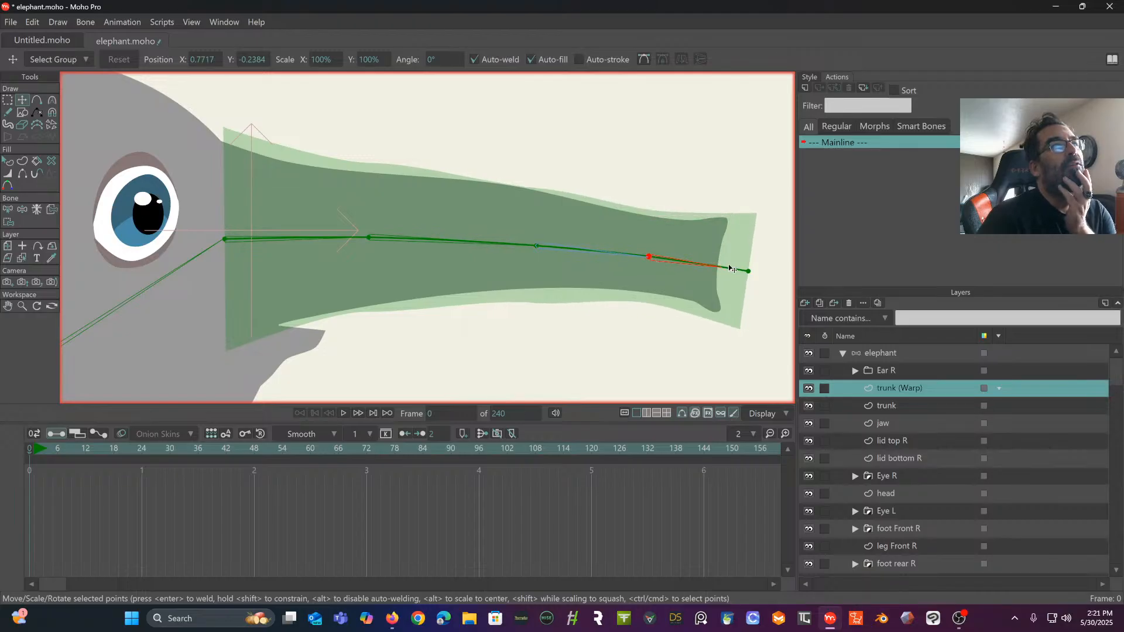
left_click_drag(749, 271, 730, 269)
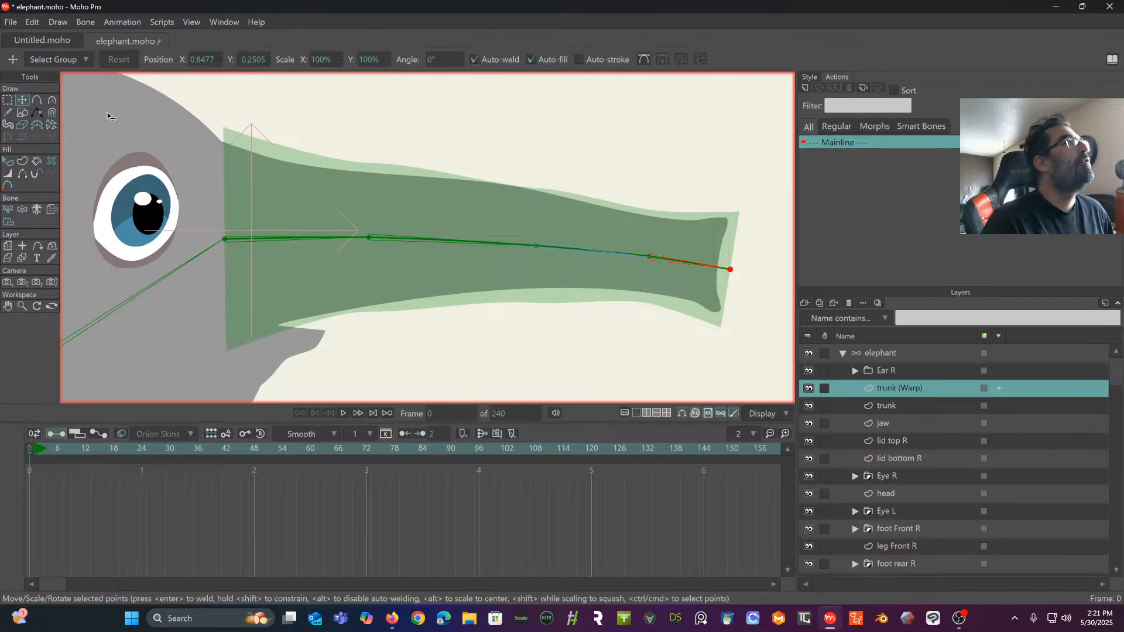
scroll(319, 163, "down", 1)
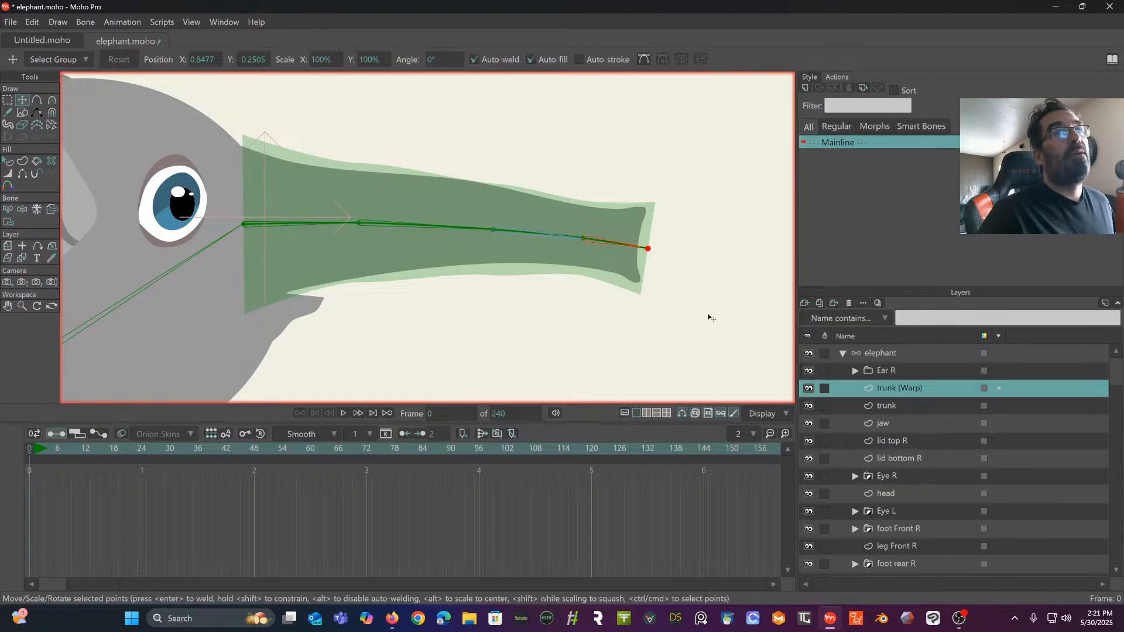
- On the elephant layer, draw a chain of four bones parented to the head bone, from the ear's front around its outer edge to its lower tip
left_click(876, 351)
scroll(596, 223, "up", 3)
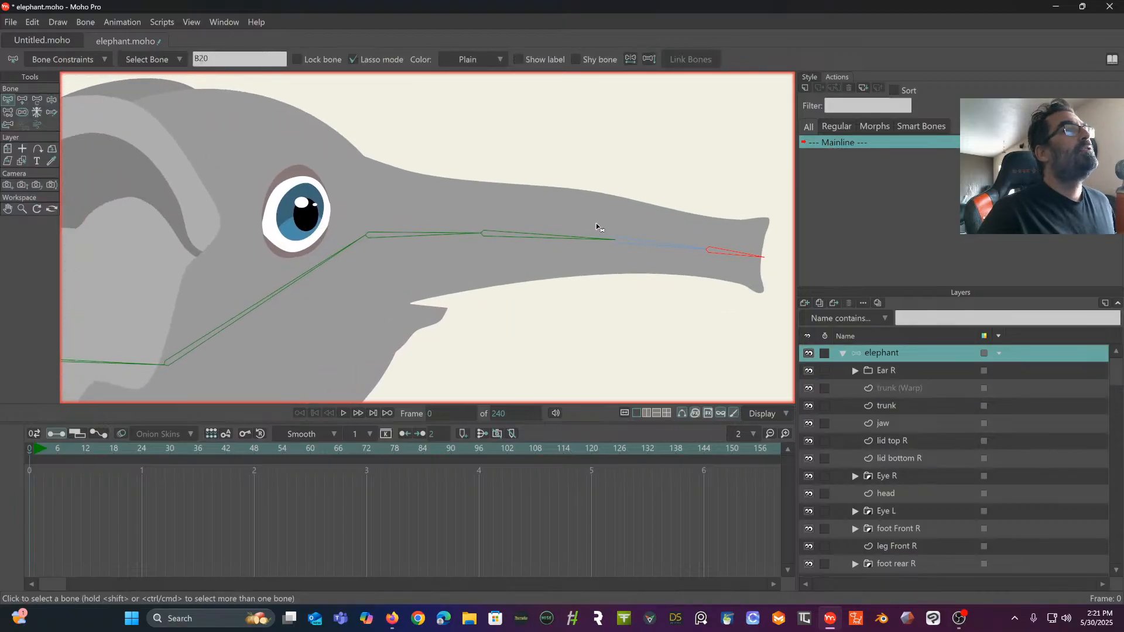
scroll(568, 197, "down", 4)
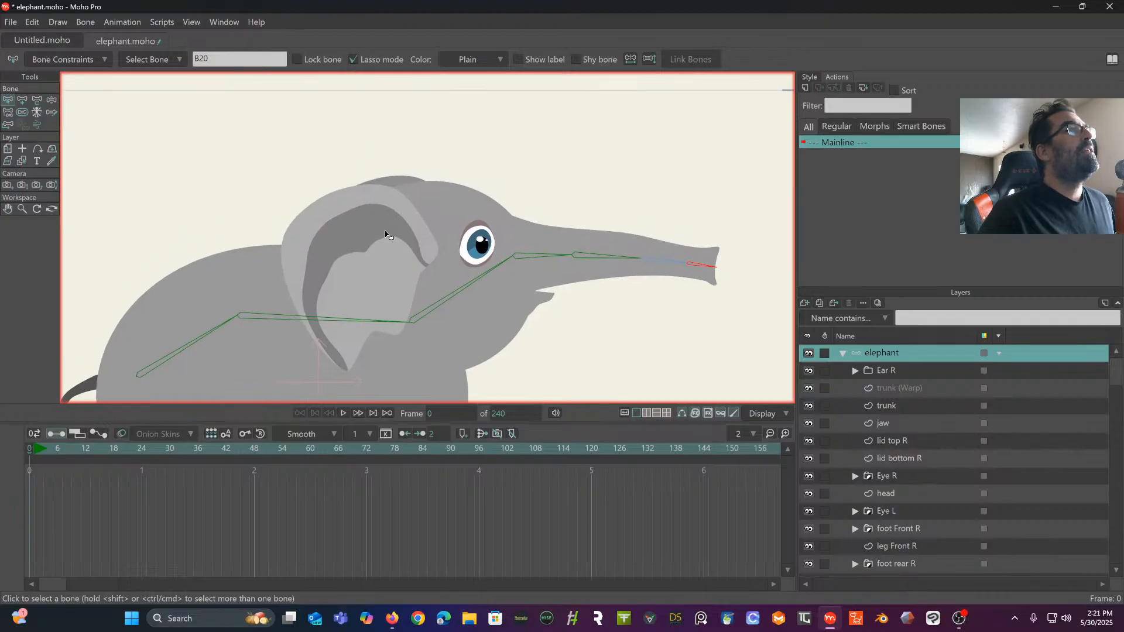
left_click_drag(443, 258, 431, 223)
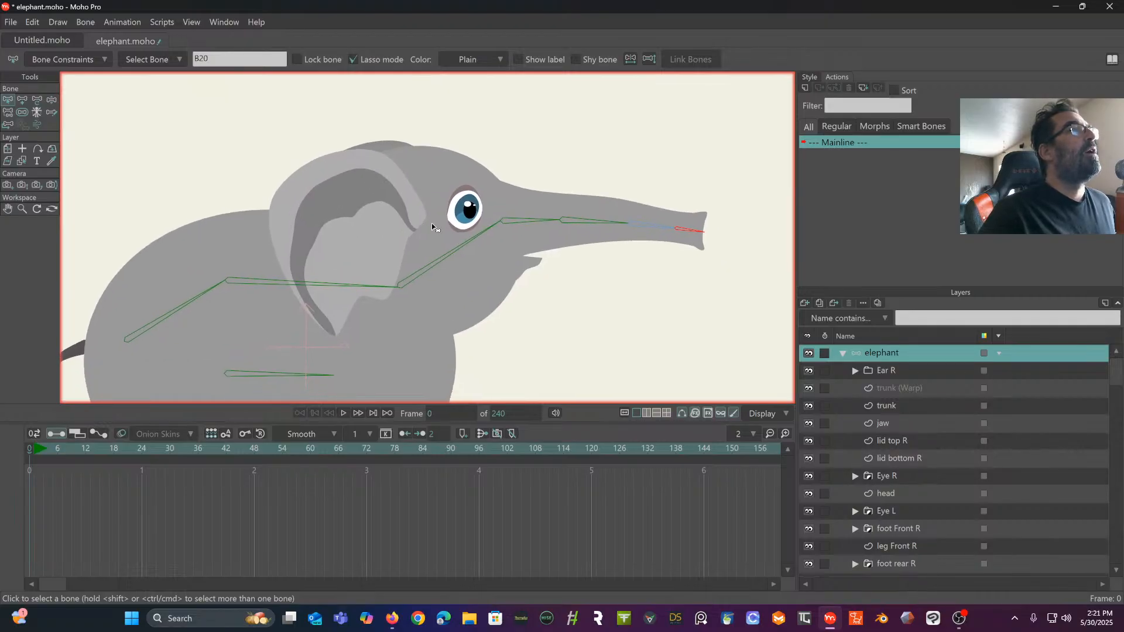
left_click(471, 243)
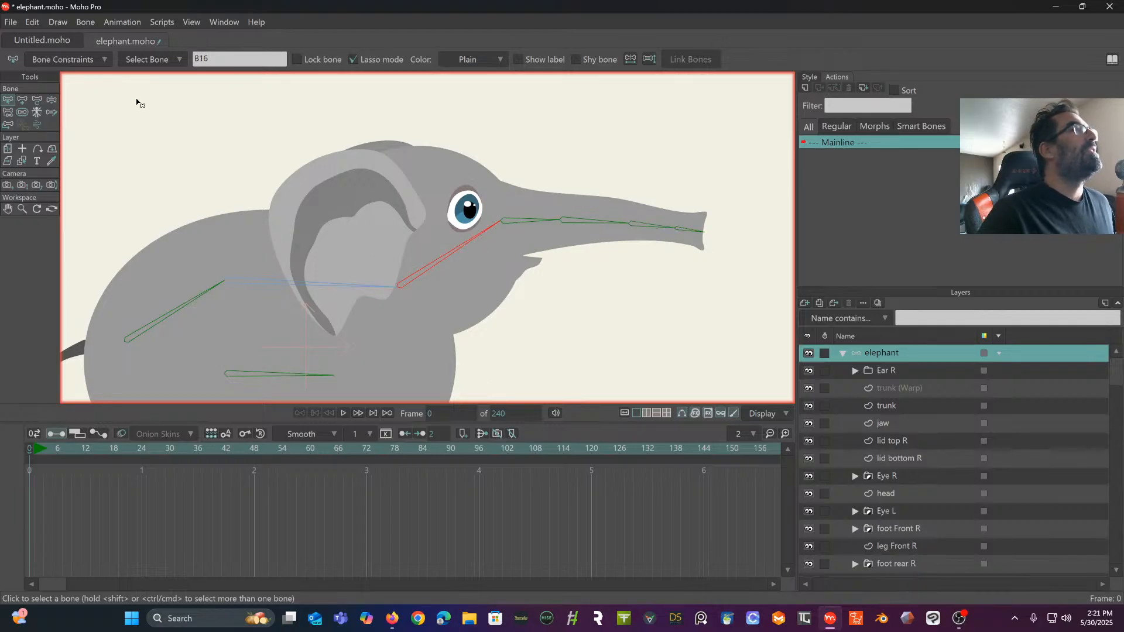
left_click(23, 98)
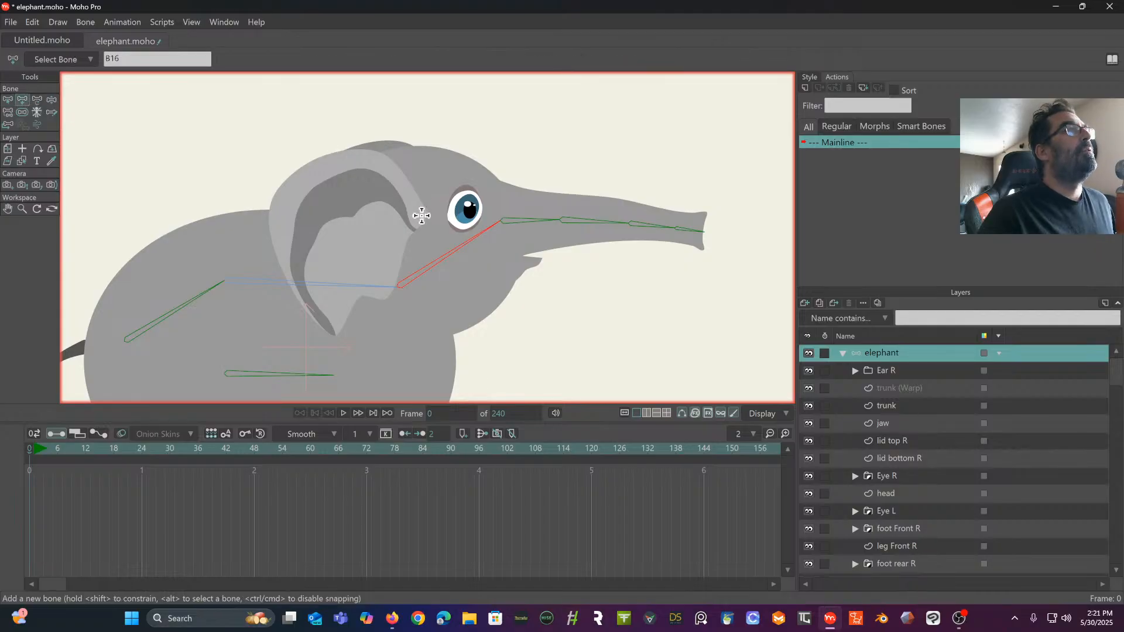
left_click_drag(421, 216, 327, 322)
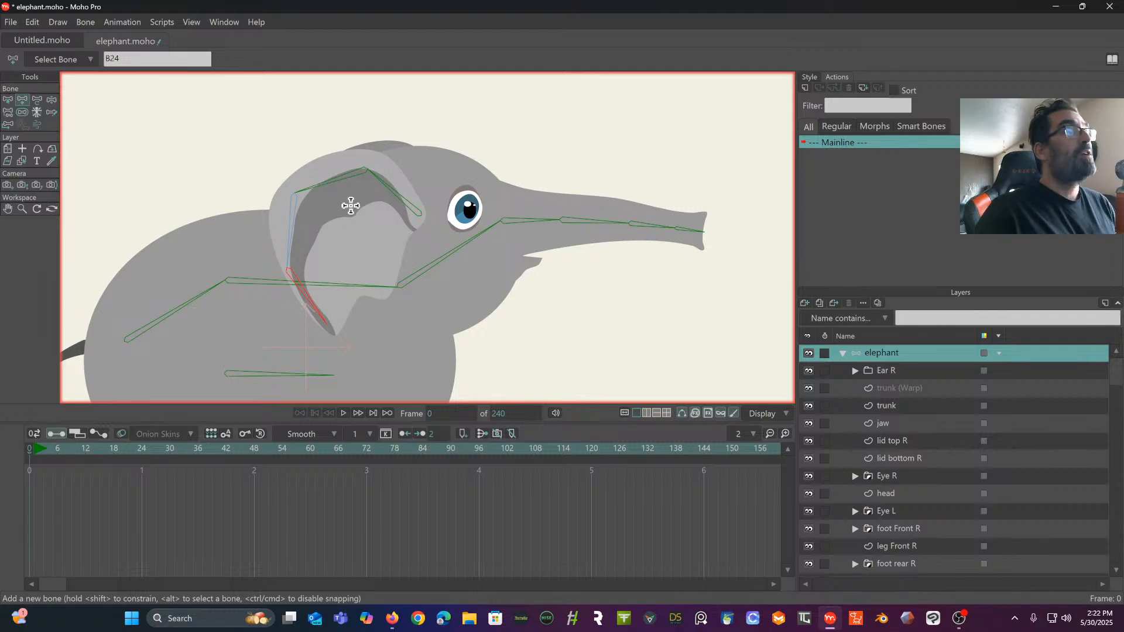
- Draw a two-bone chain across the lower ear as a child of the third ear bone, and reselect that parent bone
key("Up")
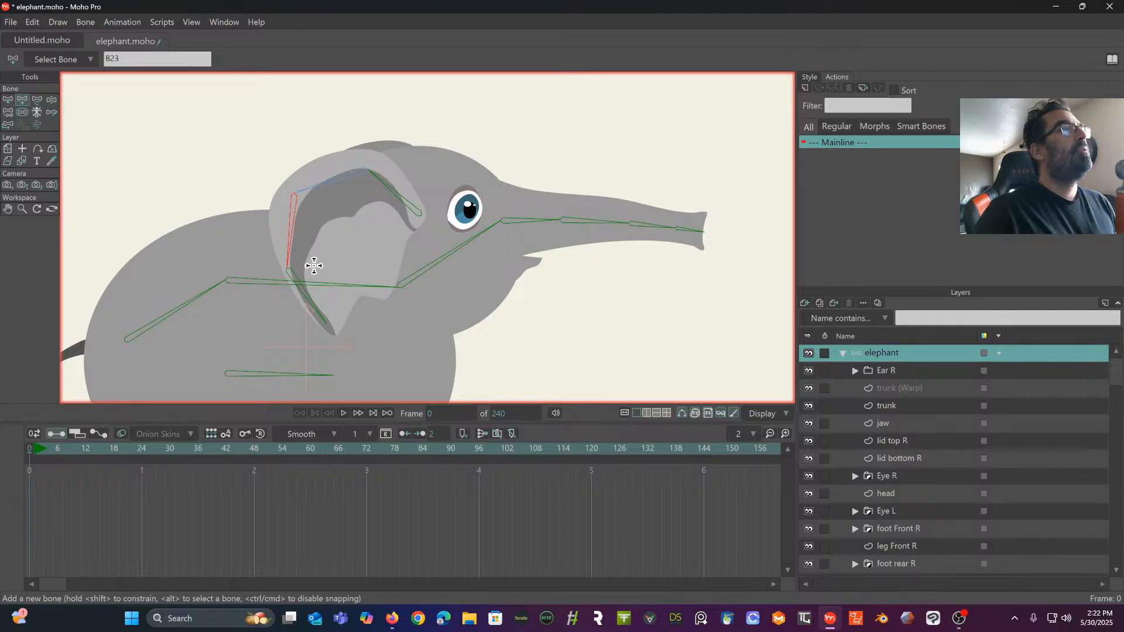
left_click_drag(307, 264, 356, 299)
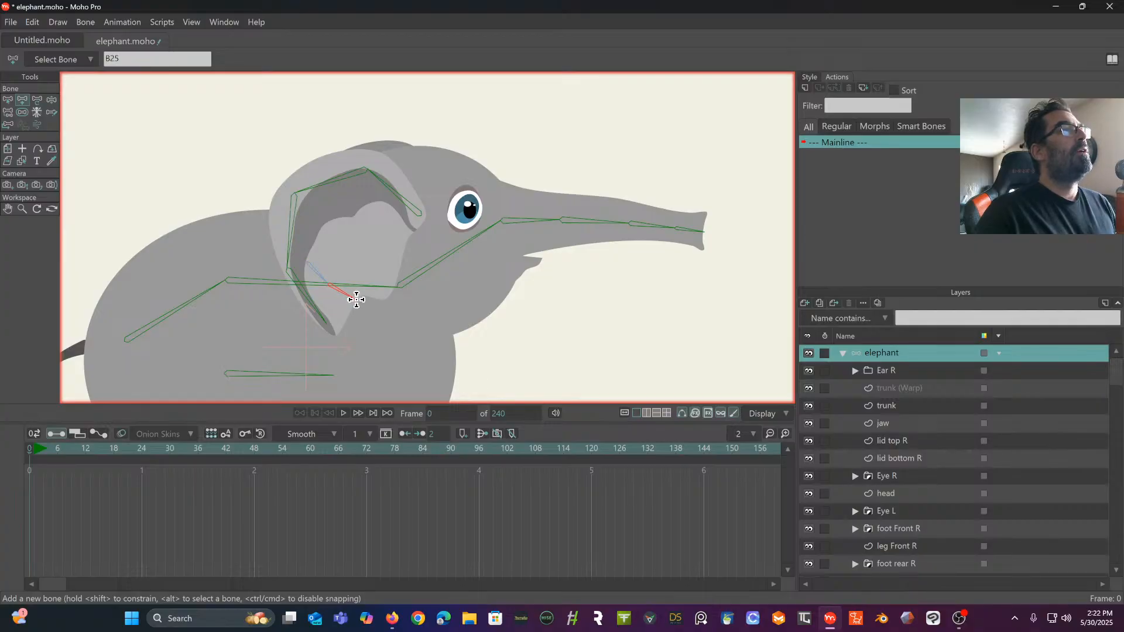
key("Up")
key("Up")
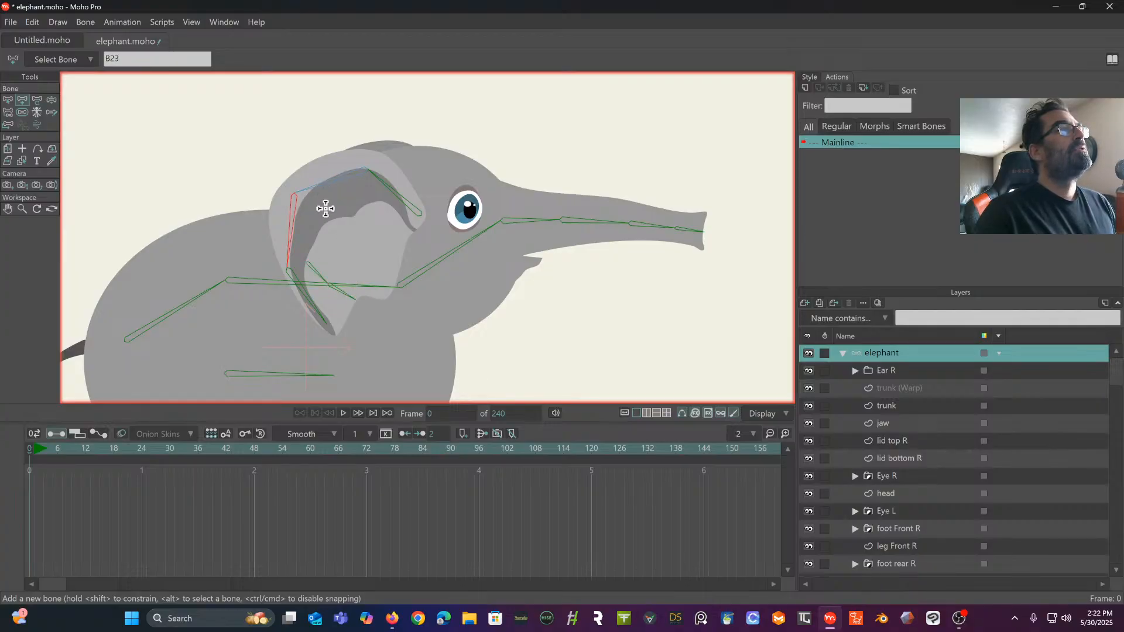
- Draw a three-bone chain diagonally across the middle of the ear as a child of the second ear bone, and select the first ear bone
key("Up")
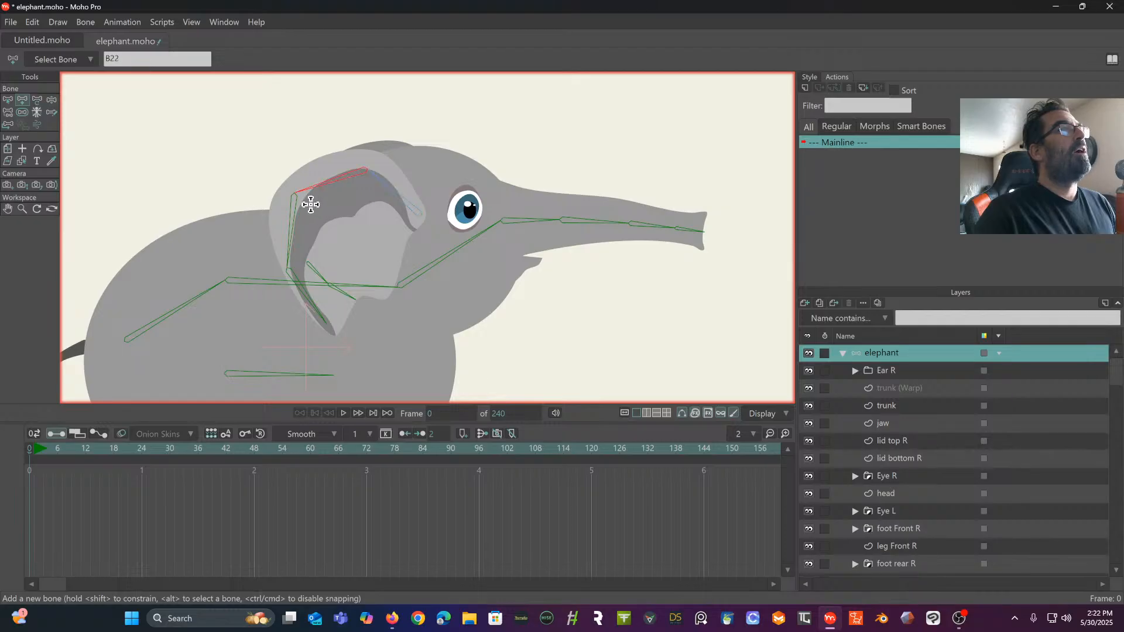
left_click_drag(320, 219, 393, 295)
key("Up")
key("Up")
key("Up")
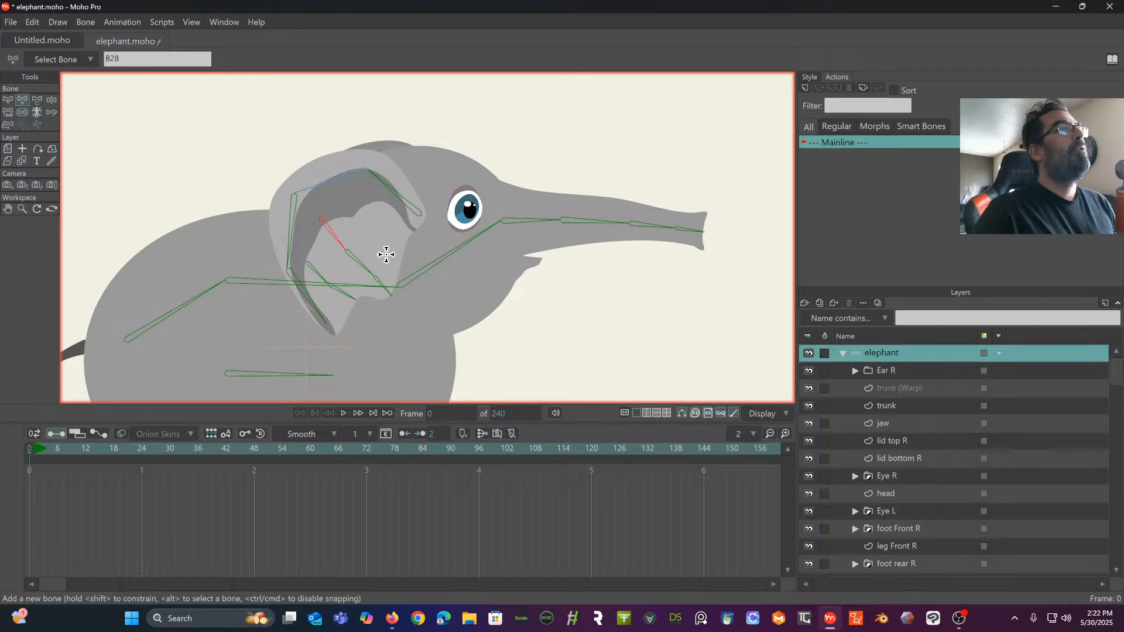
key("Up")
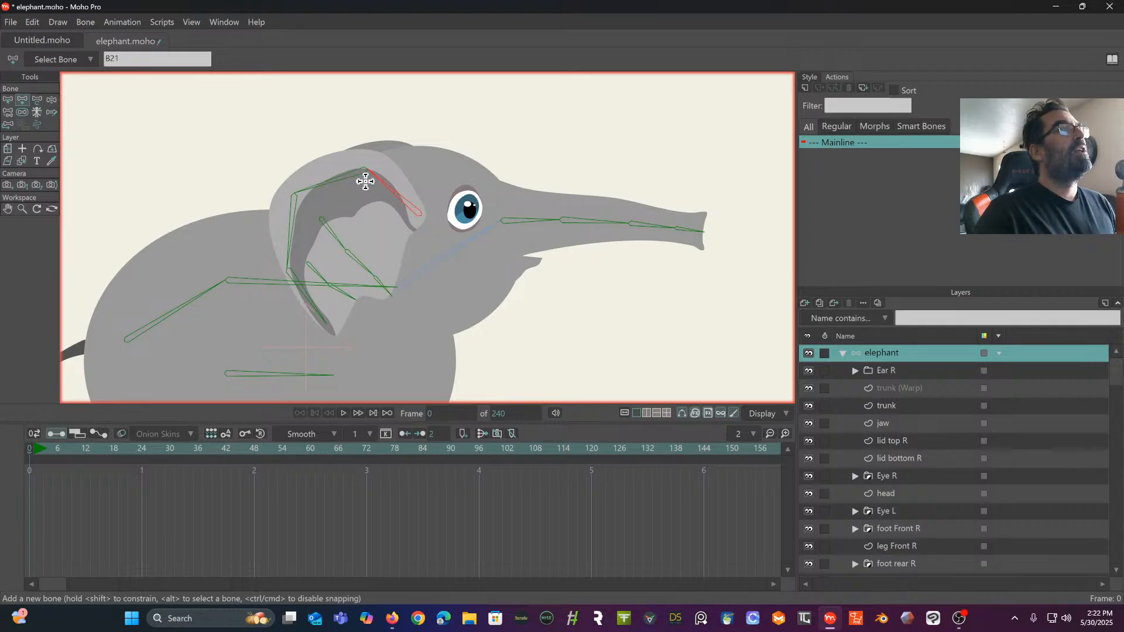
- Draw a three-bone chain down the front part of the ear as a child of the first ear bone, and select the head bone
left_click_drag(365, 180, 401, 258)
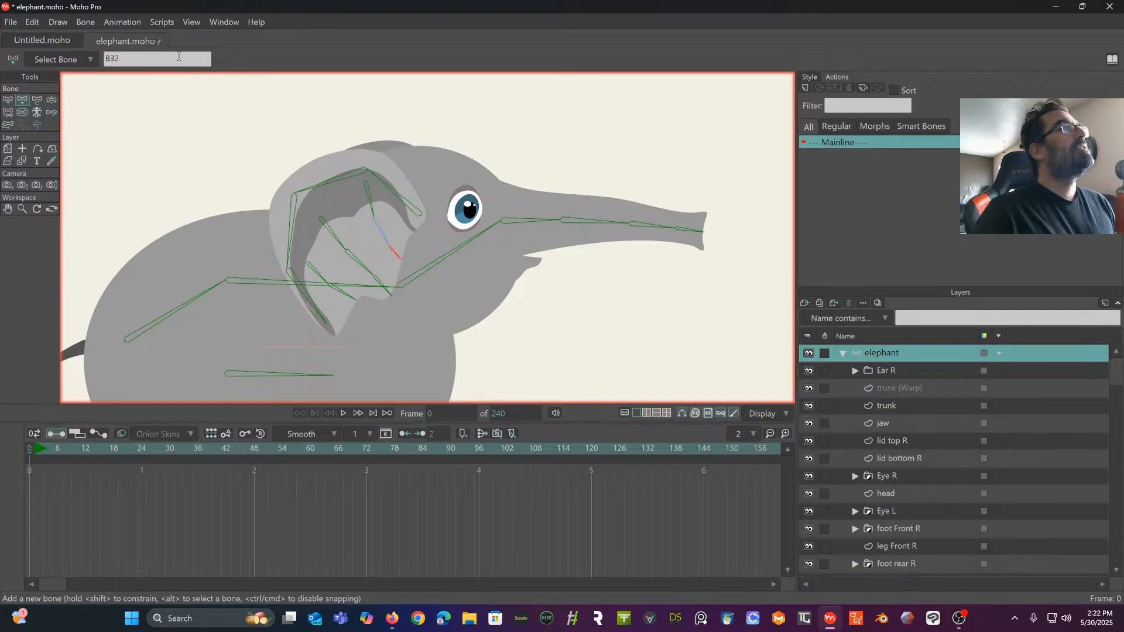
left_click(7, 100)
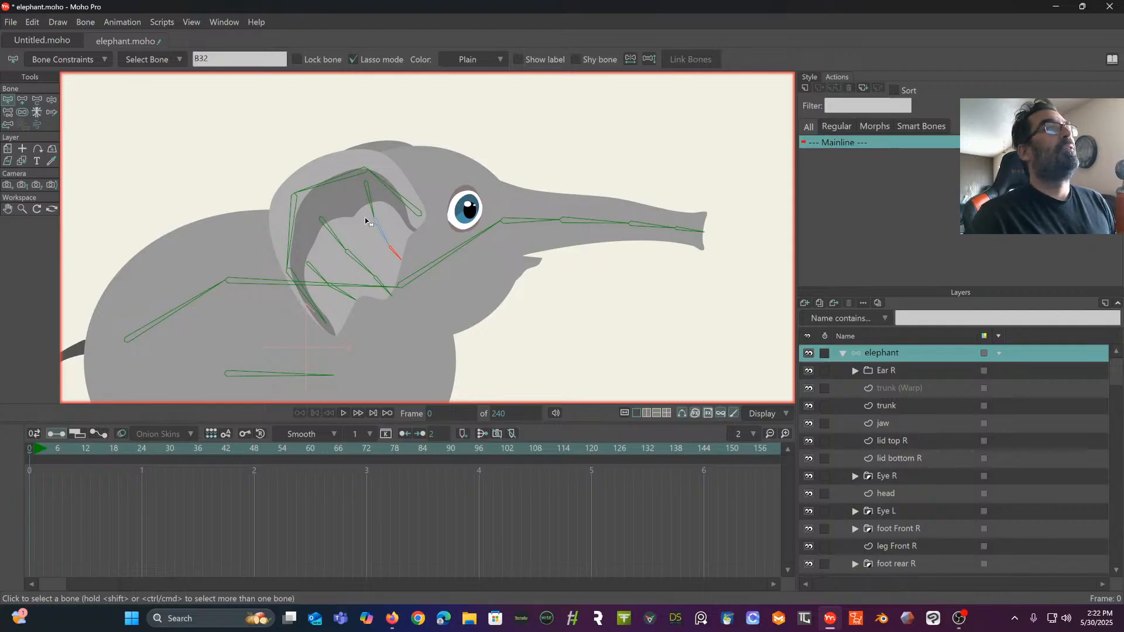
left_click_drag(362, 211, 298, 162)
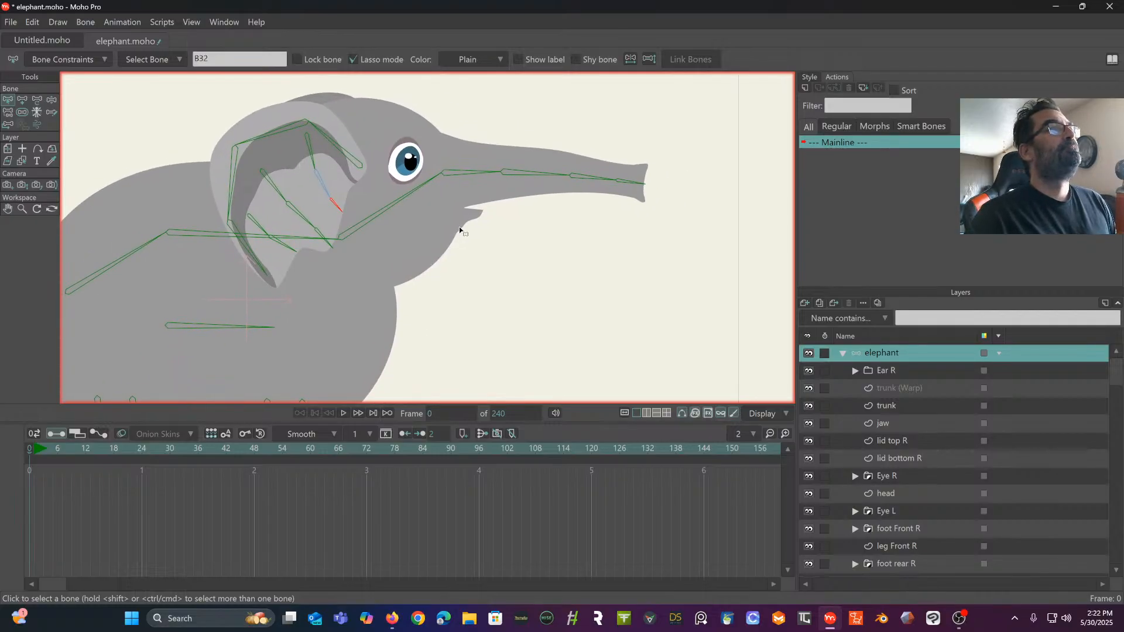
left_click(408, 196)
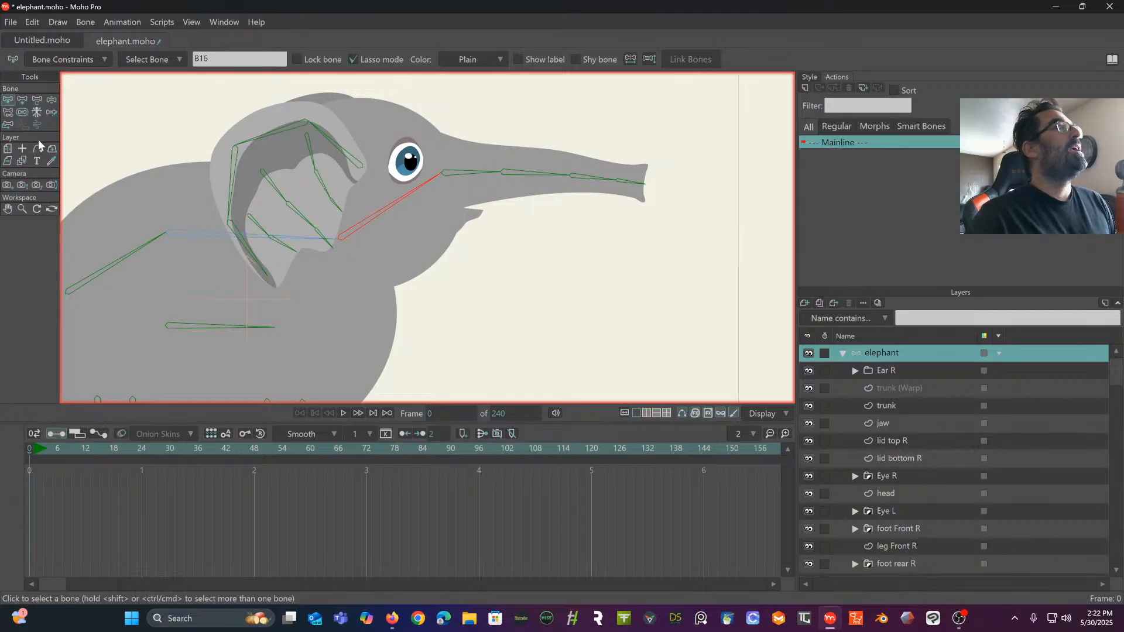
- Draw a two-bone chain along the jaw to the tip of the lower lip as a child of the head bone
left_click(22, 100)
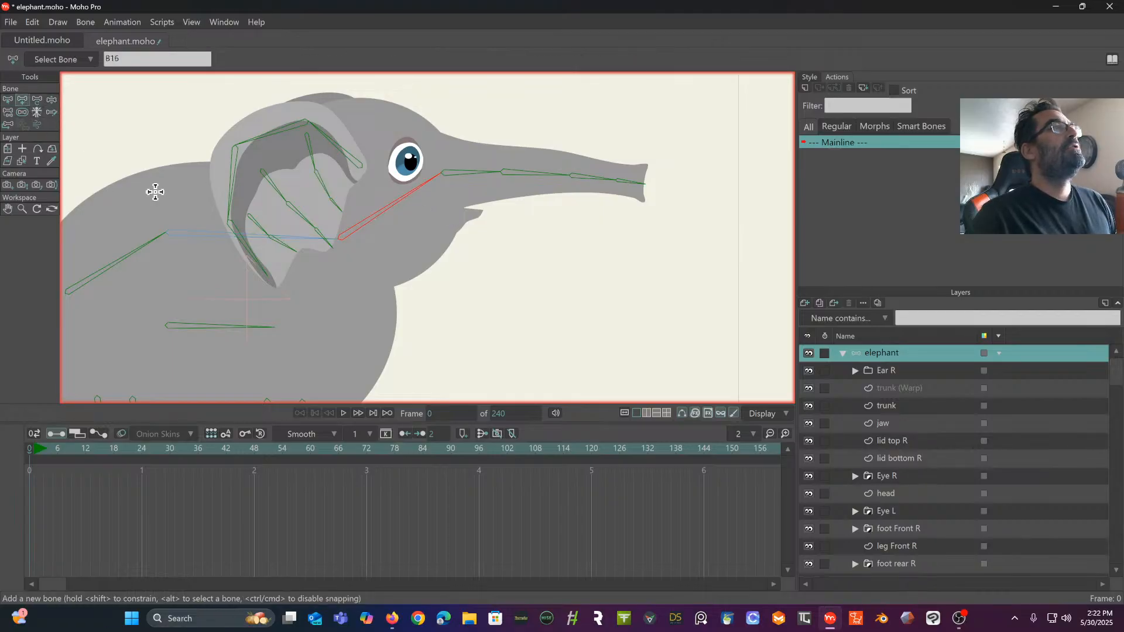
left_click(442, 212)
left_click_drag(443, 212, 485, 212)
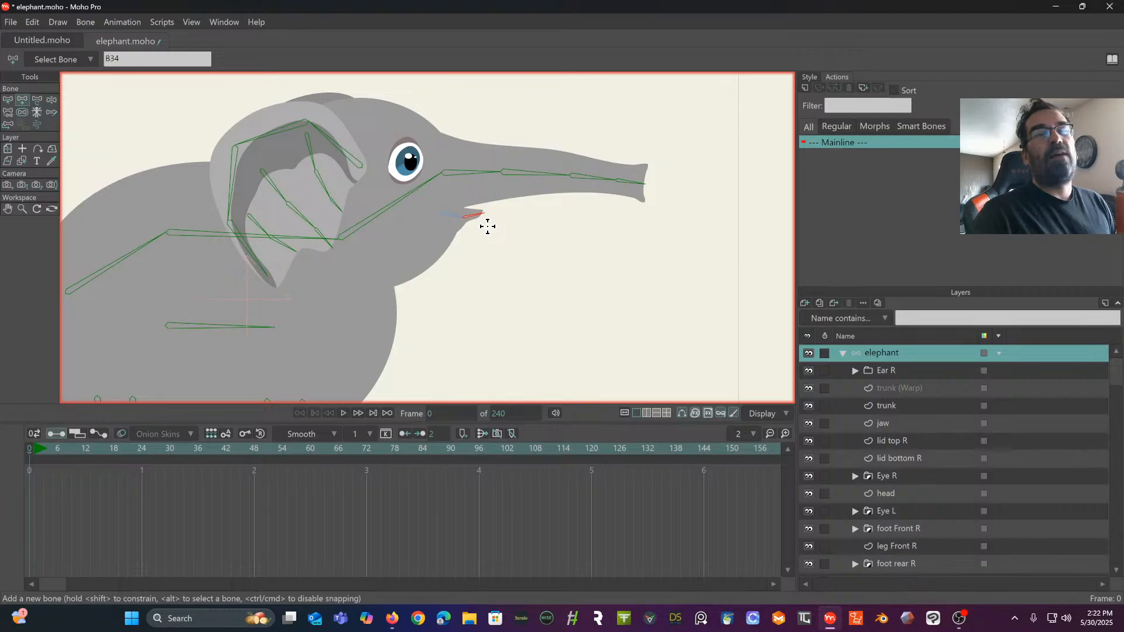
- Draw a four-bone chain along the tail, from just inside the elephant's rear down through the tuft
left_click_drag(414, 203, 491, 190)
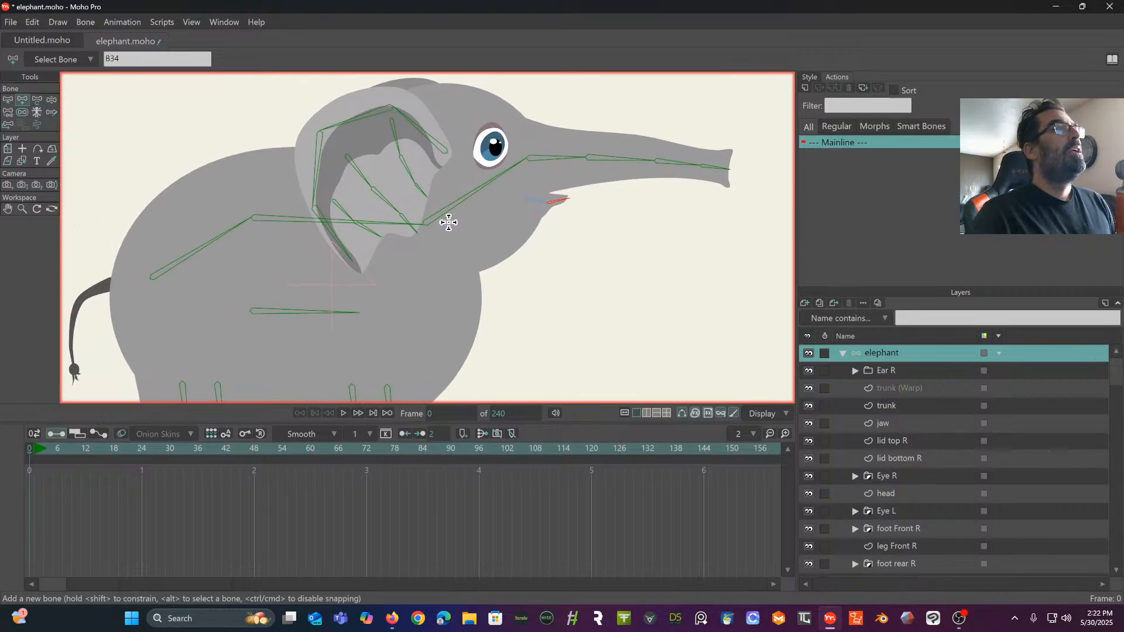
left_click_drag(448, 224, 469, 173)
left_click_drag(396, 232, 497, 193)
left_click_drag(412, 229, 417, 266)
key("Up")
key("Up")
key("Up")
left_click_drag(343, 212, 216, 245)
left_click_drag(217, 245, 204, 323)
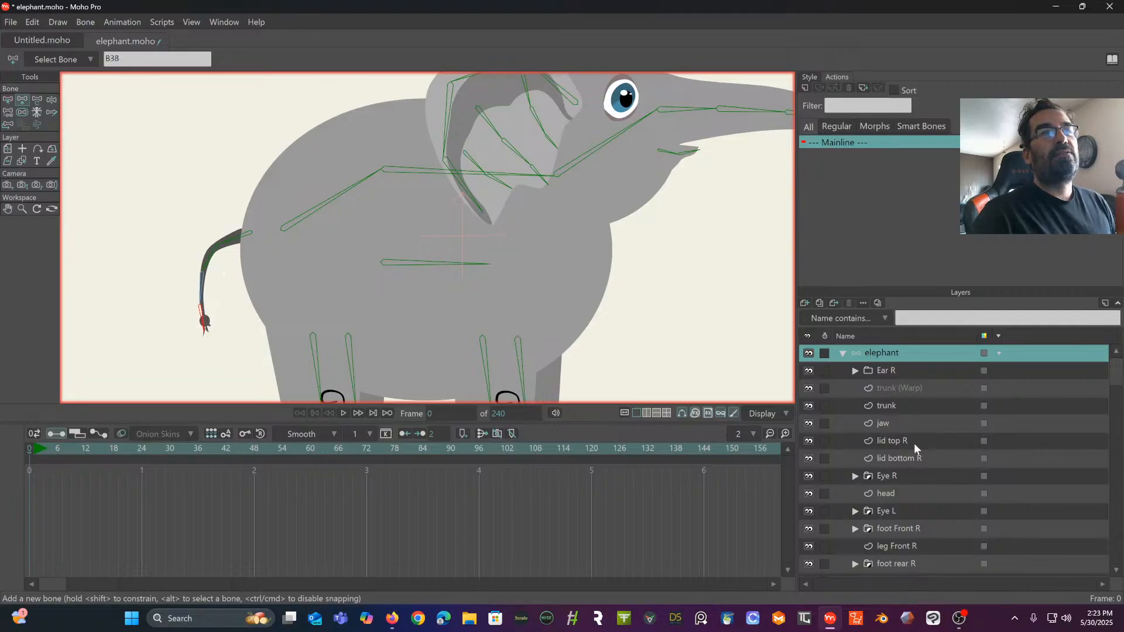
- On the tail layer, move the top two centre-line points onto the base and first joint of the tail bone chain
scroll(908, 452, "down", 1)
scroll(909, 457, "down", 2)
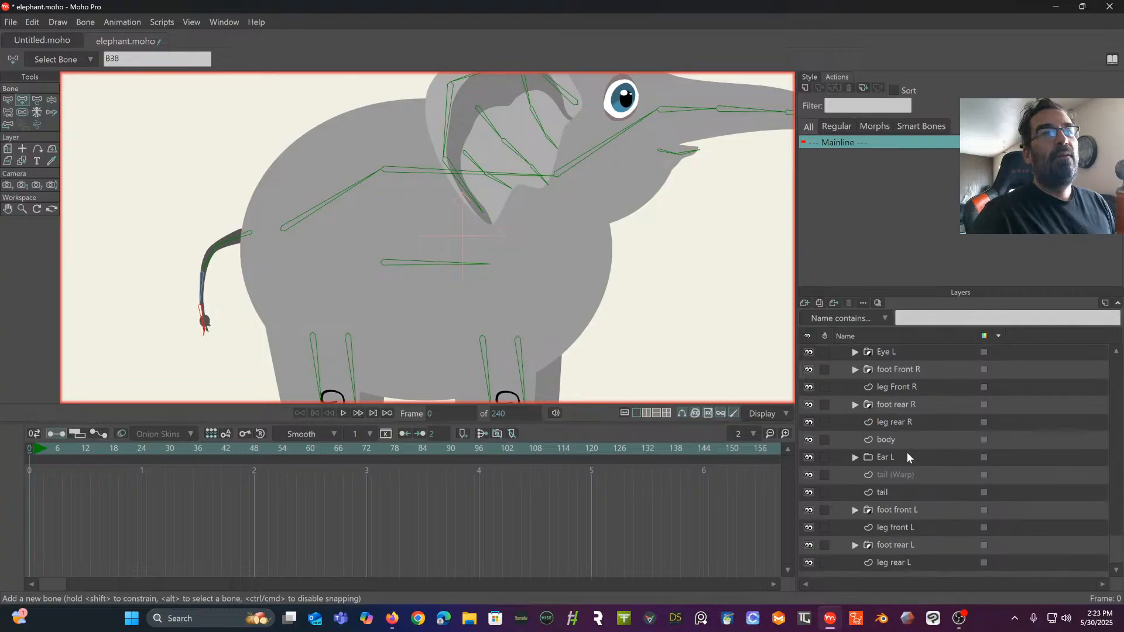
left_click(891, 491)
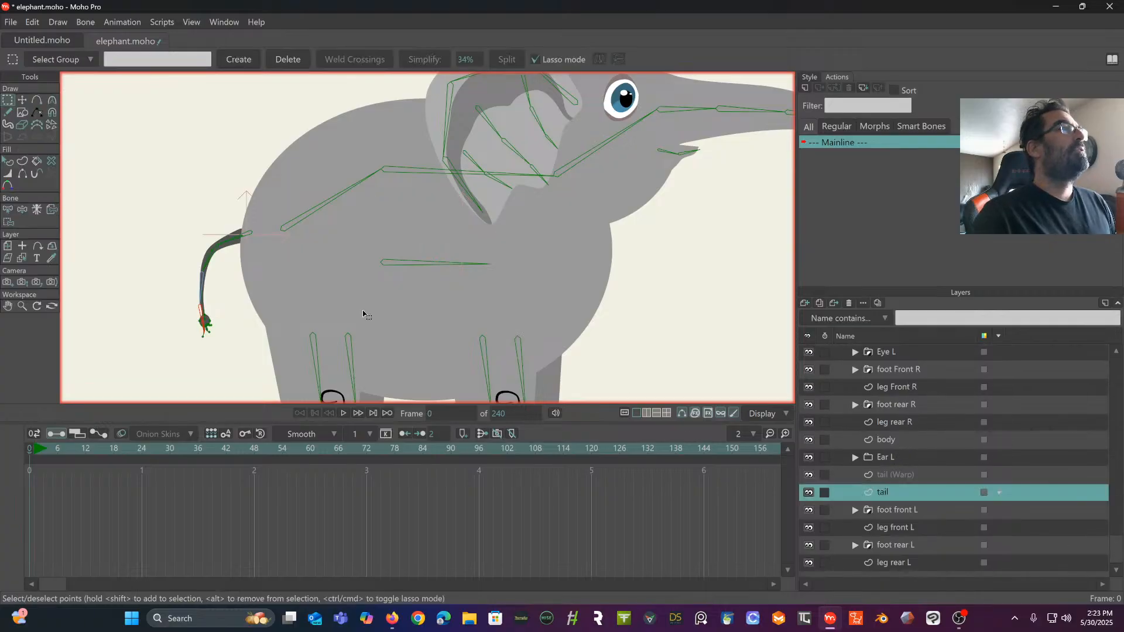
scroll(364, 314, "up", 3)
scroll(407, 263, "up", 6)
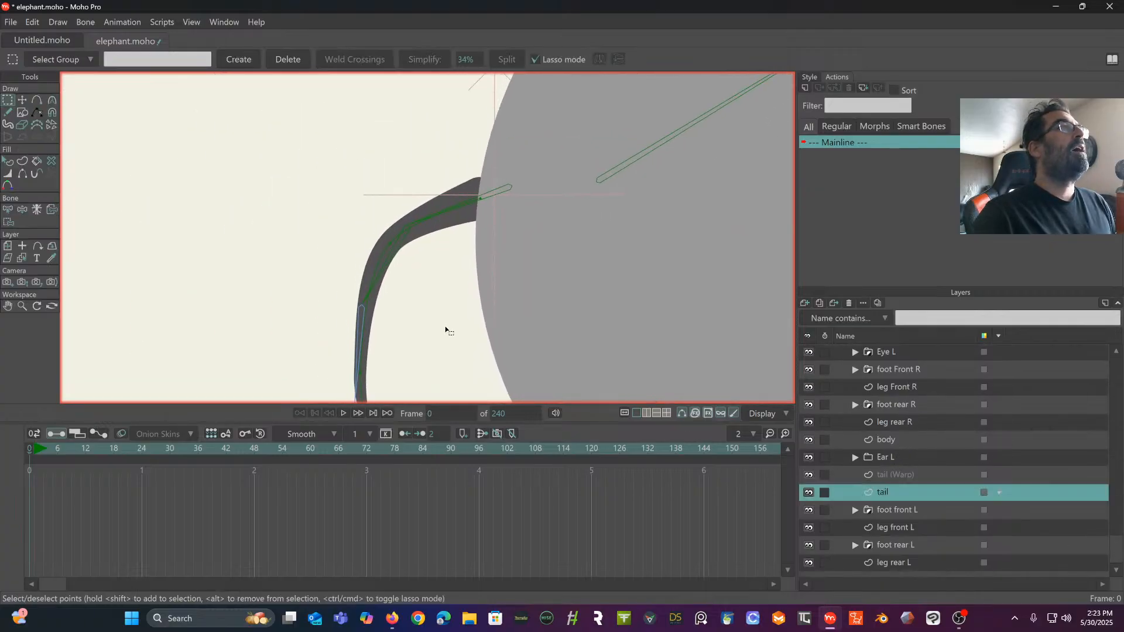
left_click_drag(421, 488, 424, 485)
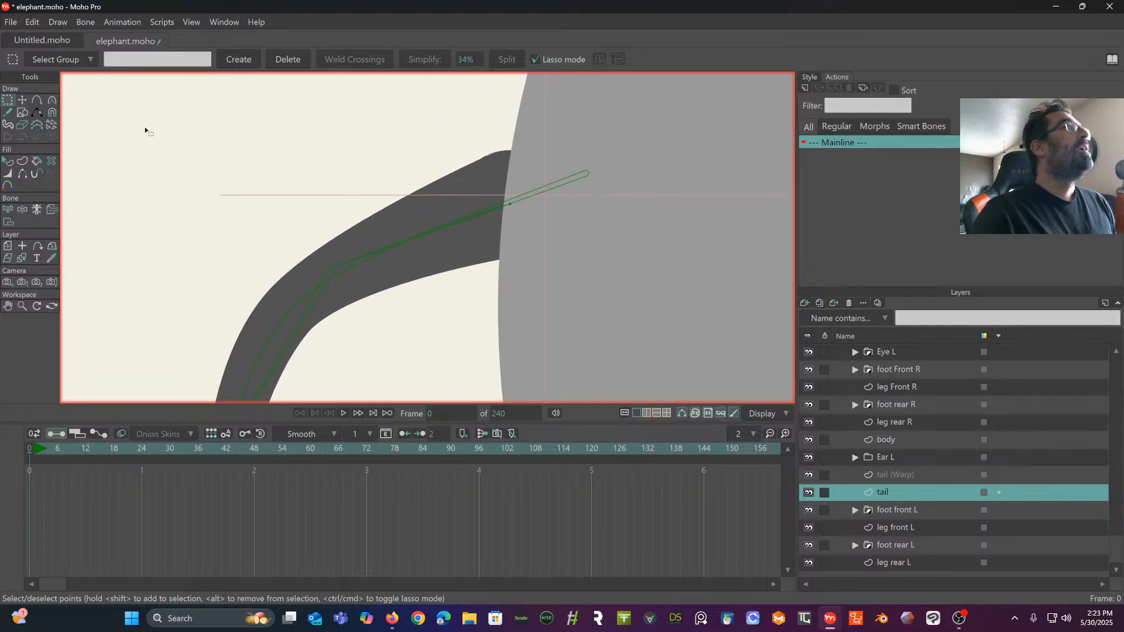
left_click(24, 100)
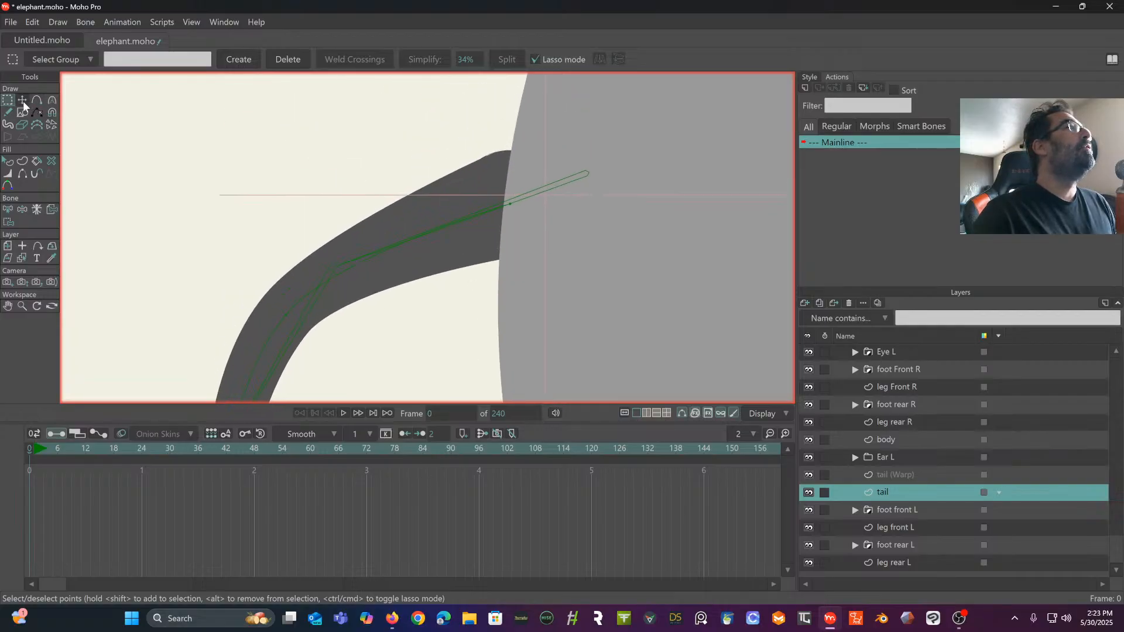
left_click_drag(511, 206, 588, 176)
left_click_drag(416, 246, 529, 155)
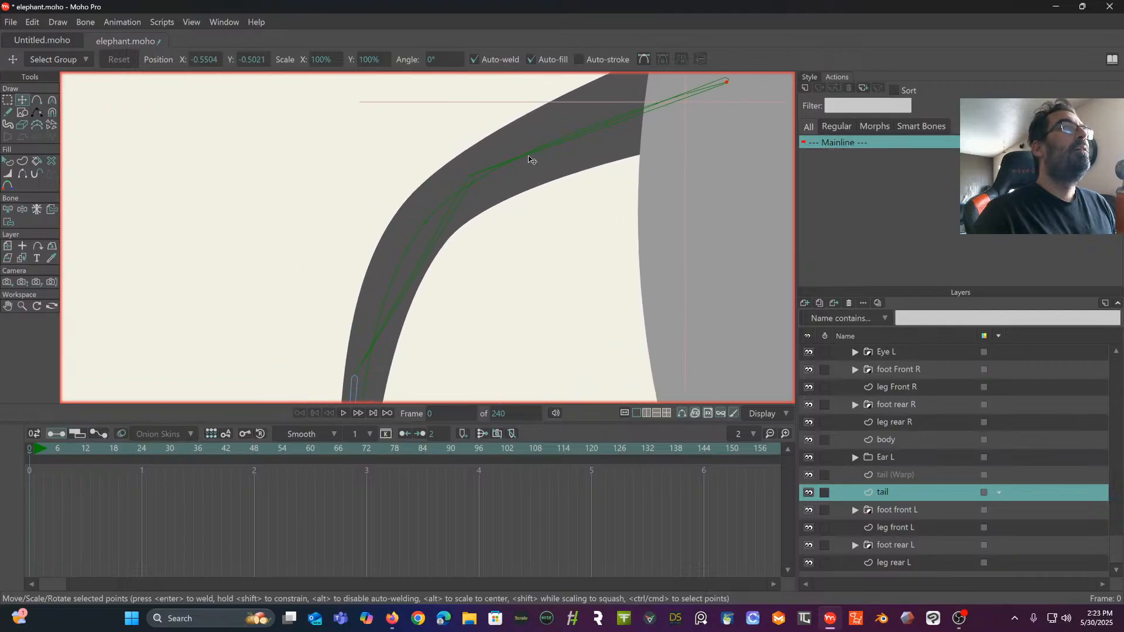
left_click_drag(461, 187, 514, 54)
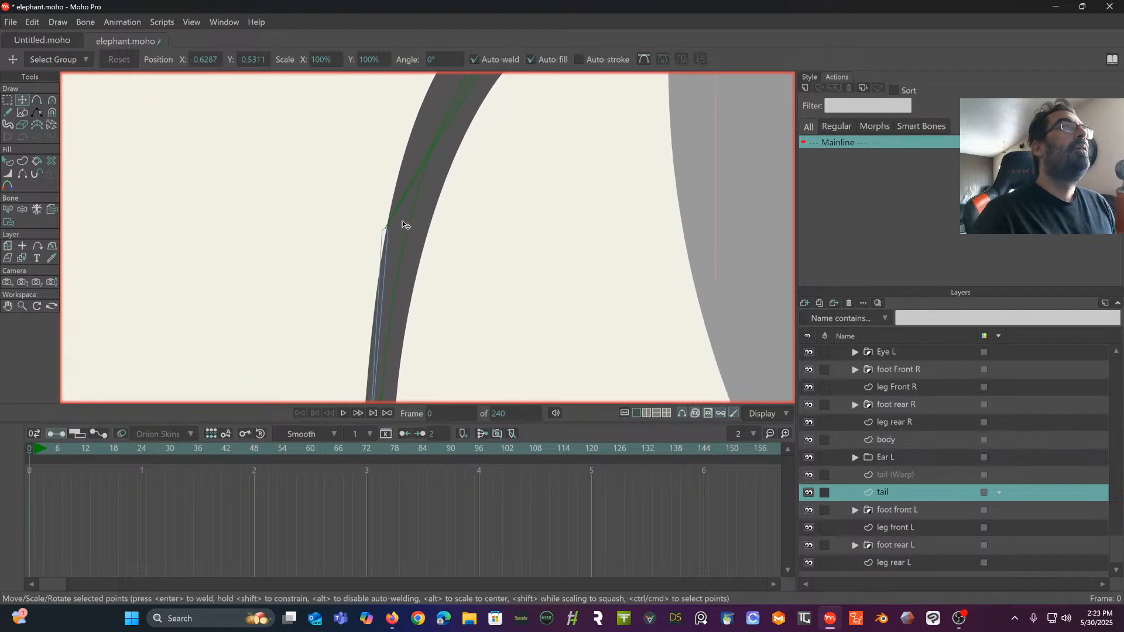
- Move the tail layer's lowest centre-line point down inside the round tuft onto the last tail bone
left_click_drag(403, 223, 408, 101)
scroll(418, 281, "down", 4)
left_click_drag(417, 280, 445, 175)
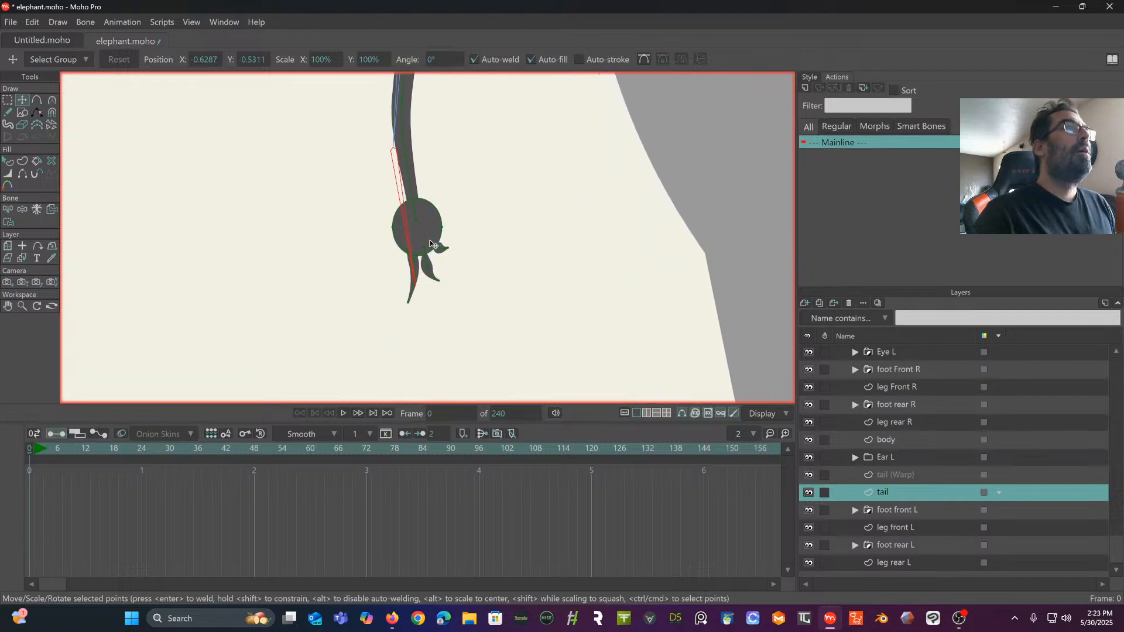
scroll(428, 239, "up", 3)
left_click_drag(429, 227, 414, 270)
left_click_drag(453, 164, 384, 331)
scroll(404, 302, "down", 3)
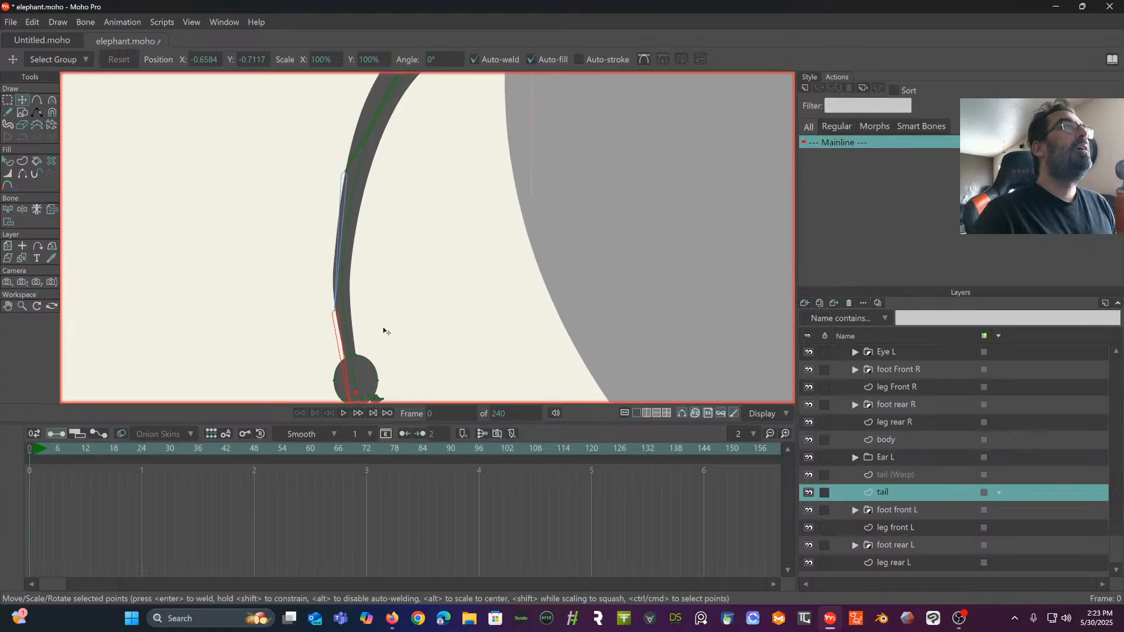
- On the tail (Warp) layer, lower the end point below the tuft and move the top two points onto the tail chain's base and first joint
left_click(877, 475)
left_click_drag(609, 305, 632, 171)
scroll(523, 219, "up", 2)
mouse_move(371, 334)
left_mouse_down()
mouse_move(361, 320)
mouse_move(375, 348)
left_mouse_up()
left_click_drag(402, 256, 334, 393)
left_click_drag(419, 144, 385, 388)
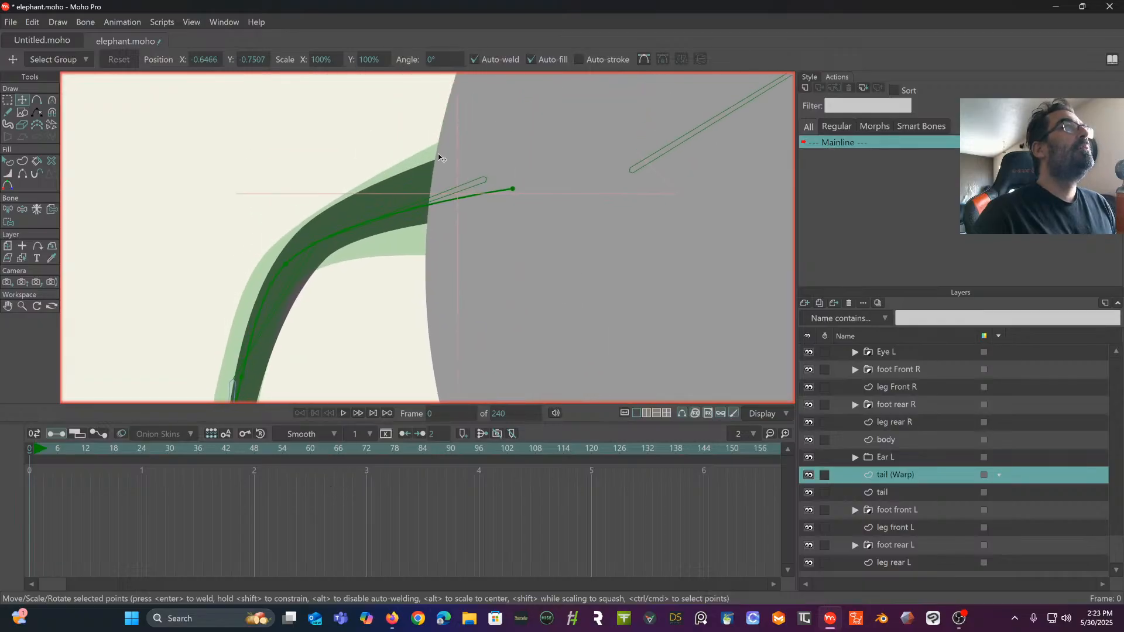
left_click_drag(520, 193, 491, 183)
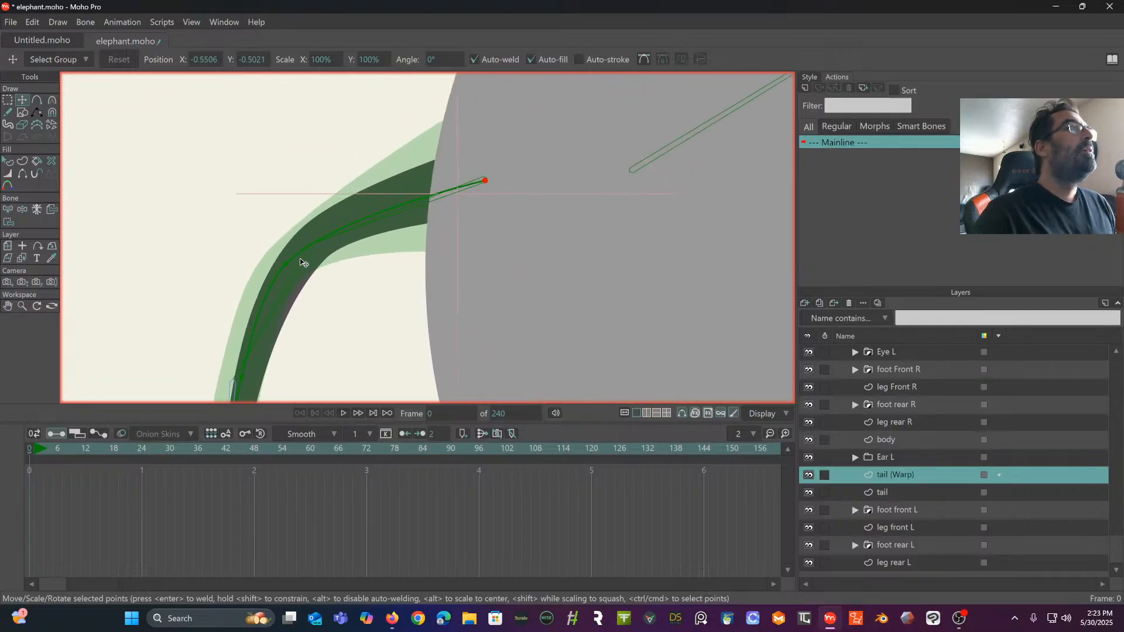
left_click_drag(288, 265, 408, 136)
- Move the remaining tail (Warp) points onto the lower tail bone joints and the tuft, and extend the end point farther below it
left_click(337, 253)
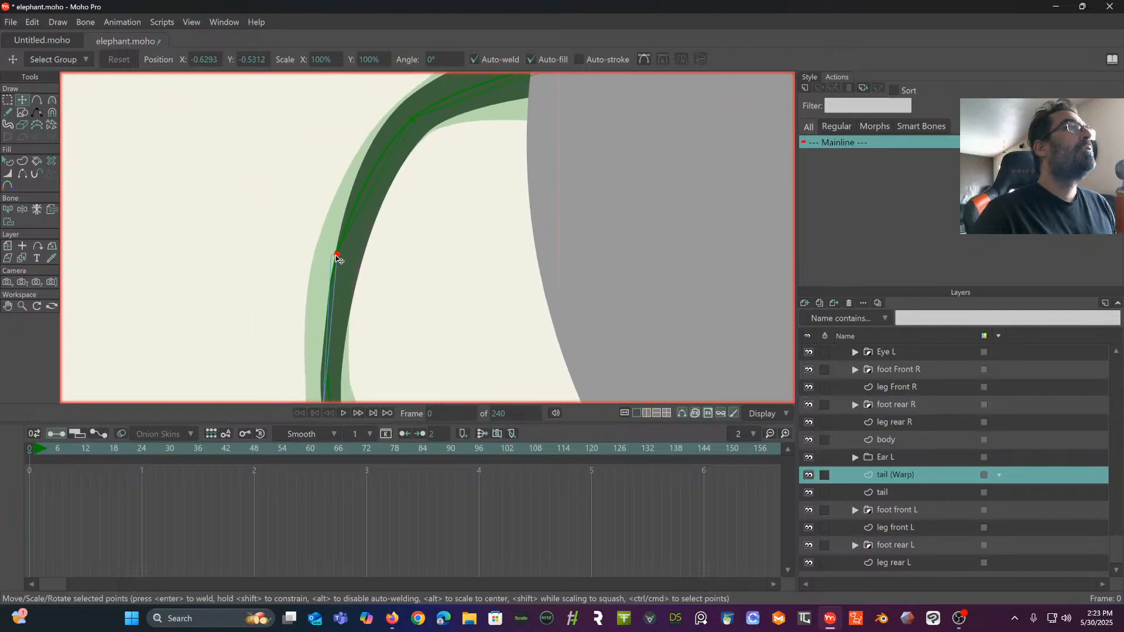
left_click_drag(336, 255, 381, 60)
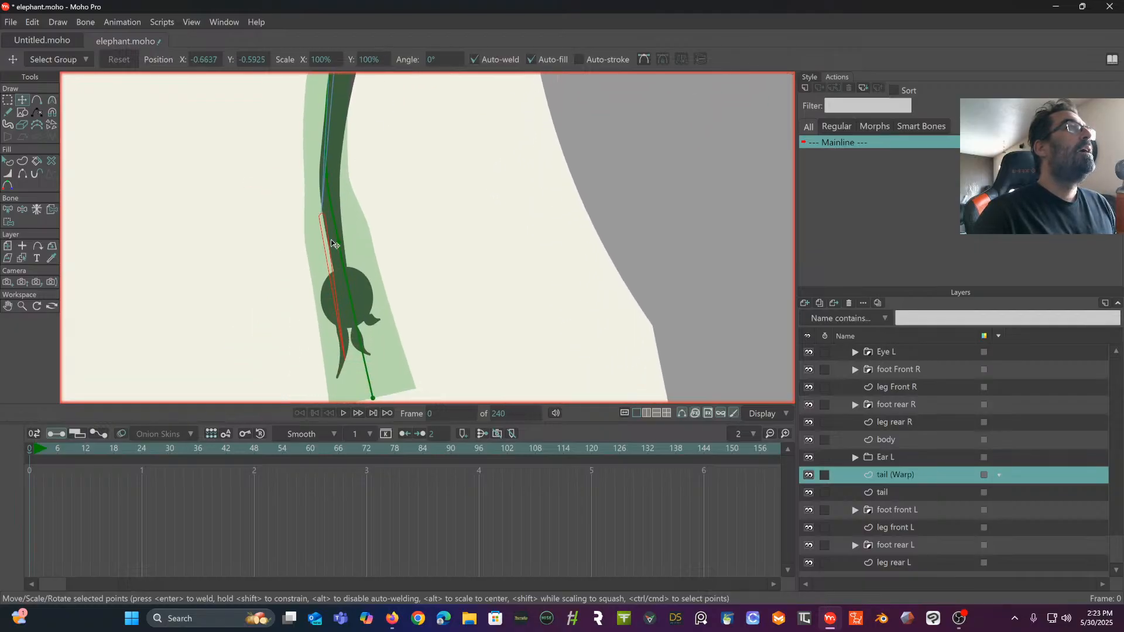
left_click_drag(338, 242, 425, 227)
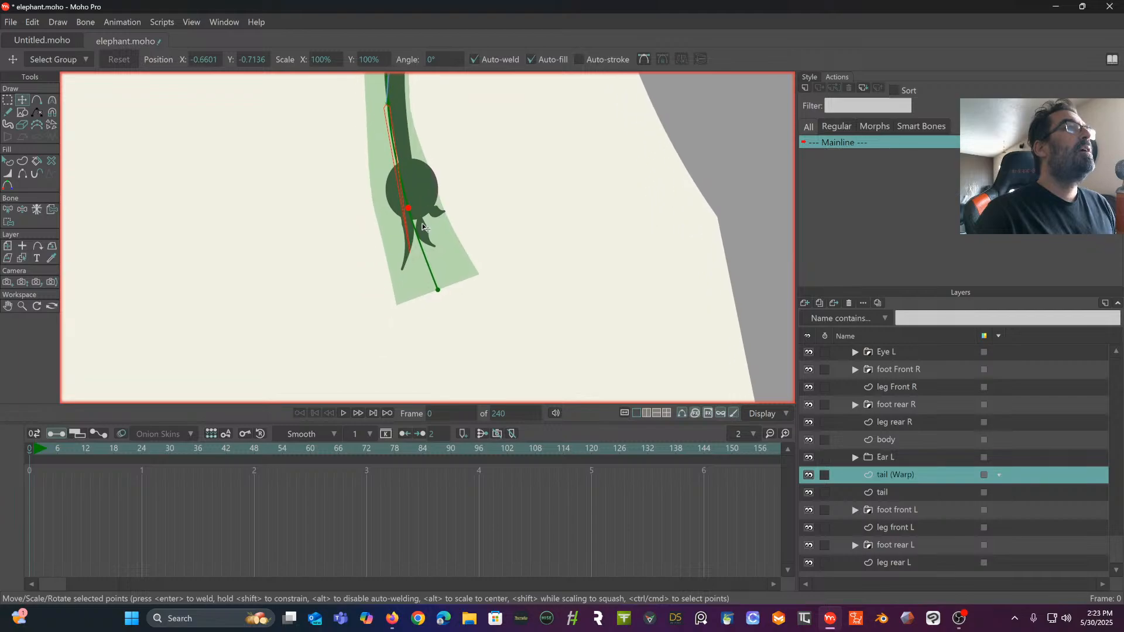
left_click_drag(437, 291, 438, 310)
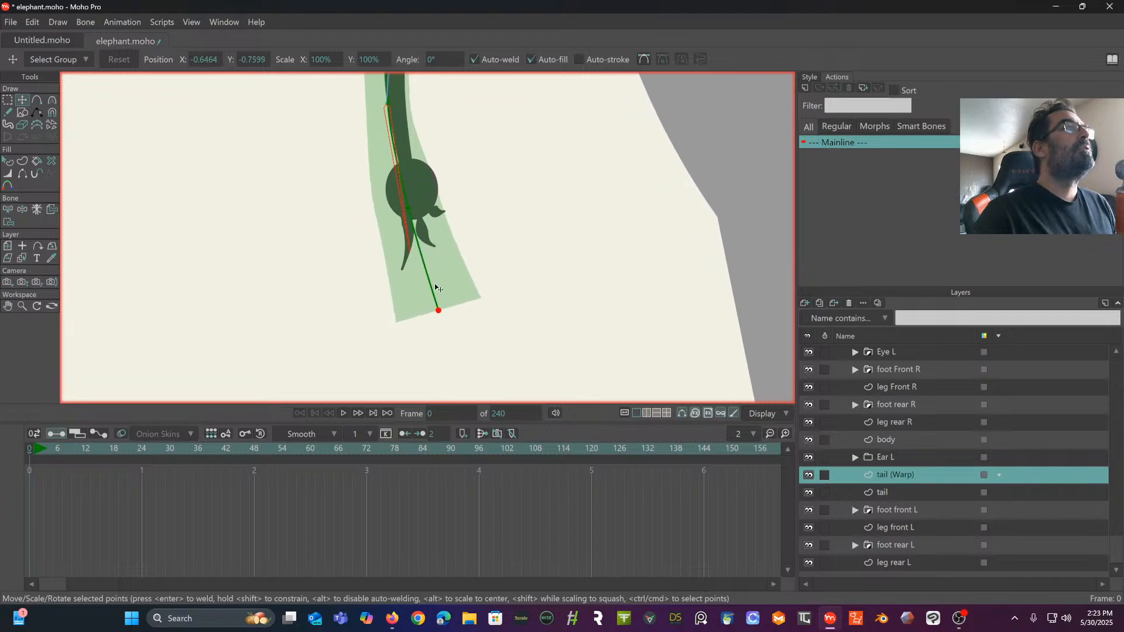
left_click(410, 206)
left_click_drag(391, 106, 420, 315)
left_click_drag(436, 164, 416, 328)
left_click_drag(459, 201, 419, 222)
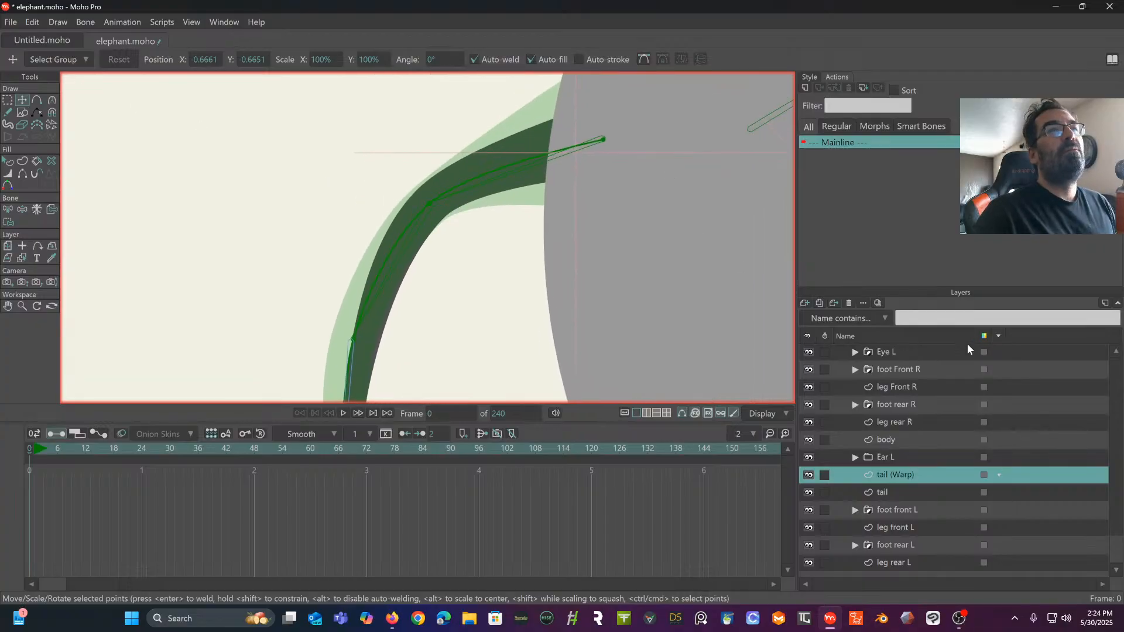
- On the elephant layer, transform the second and third tail bones so their shared joint sits centred within the tail
scroll(930, 388, "up", 3)
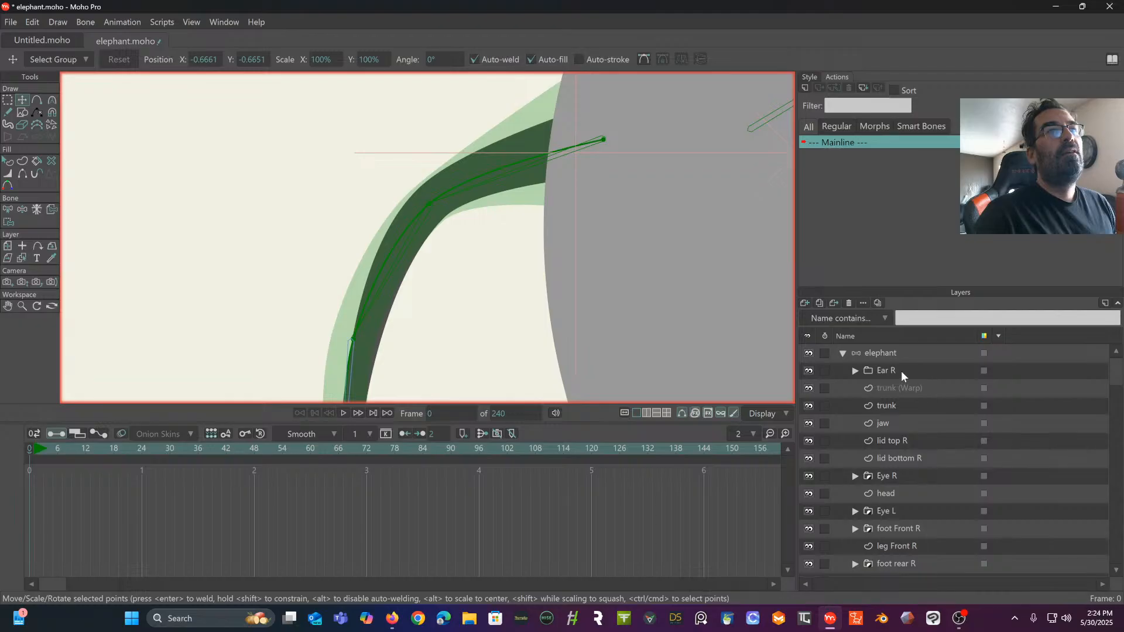
left_click(891, 355)
left_click_drag(592, 239, 575, 104)
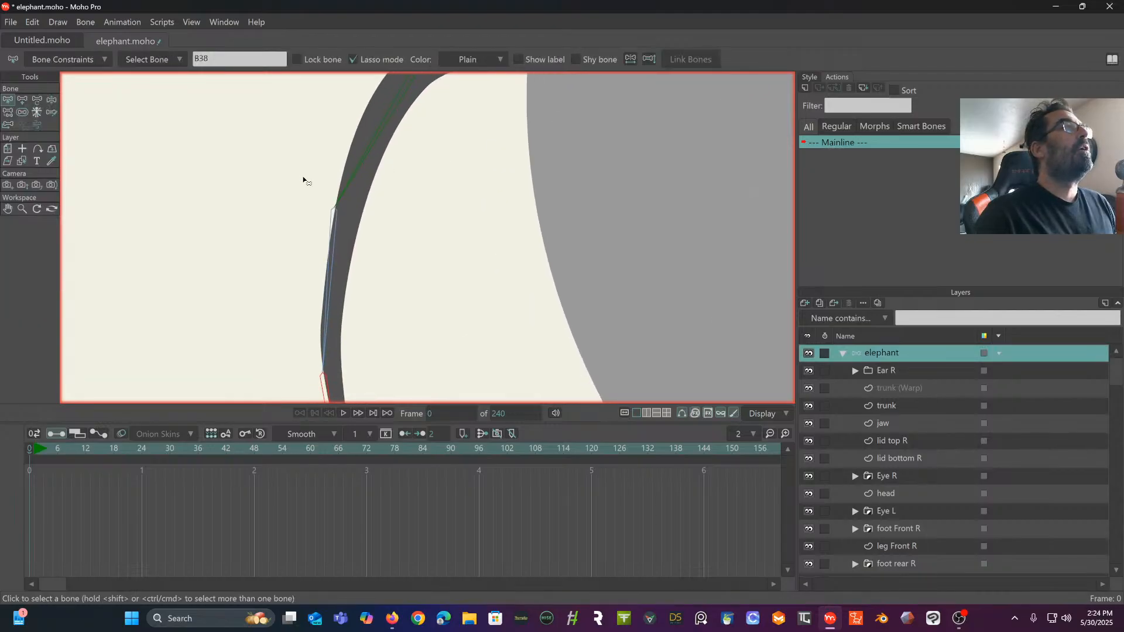
left_click(37, 100)
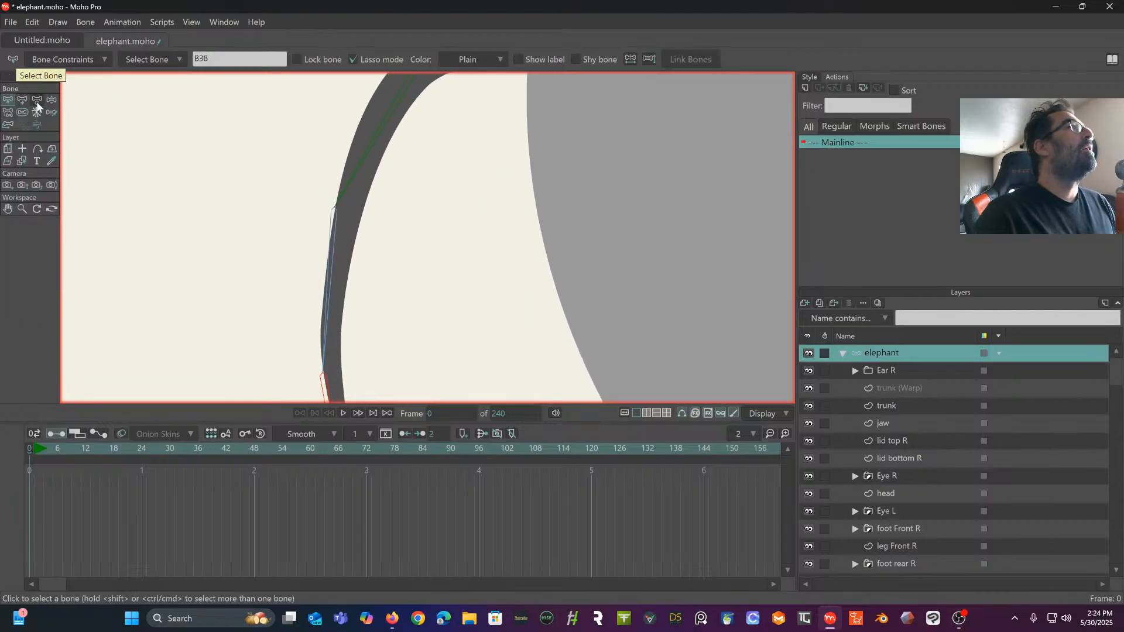
left_click(51, 102)
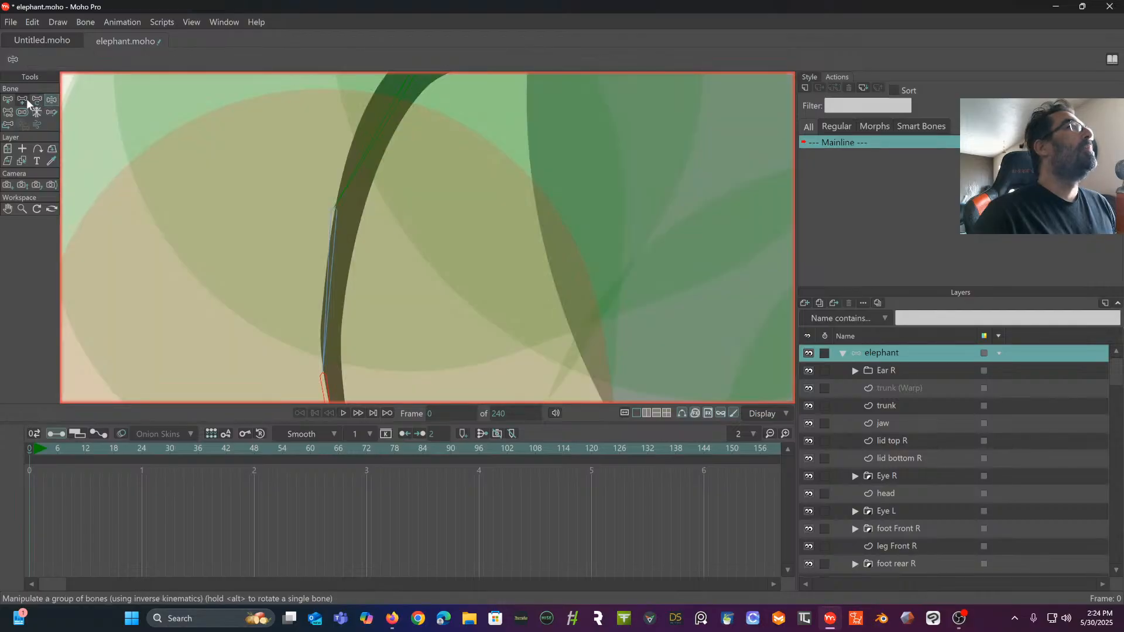
left_click(24, 100)
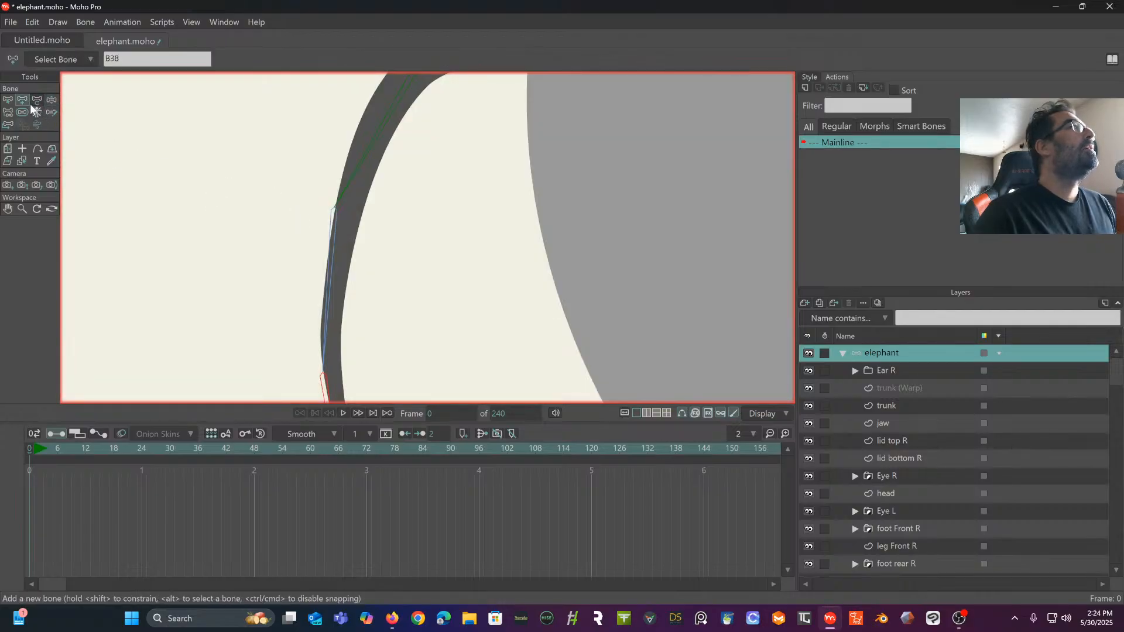
left_click(36, 101)
left_click(336, 214)
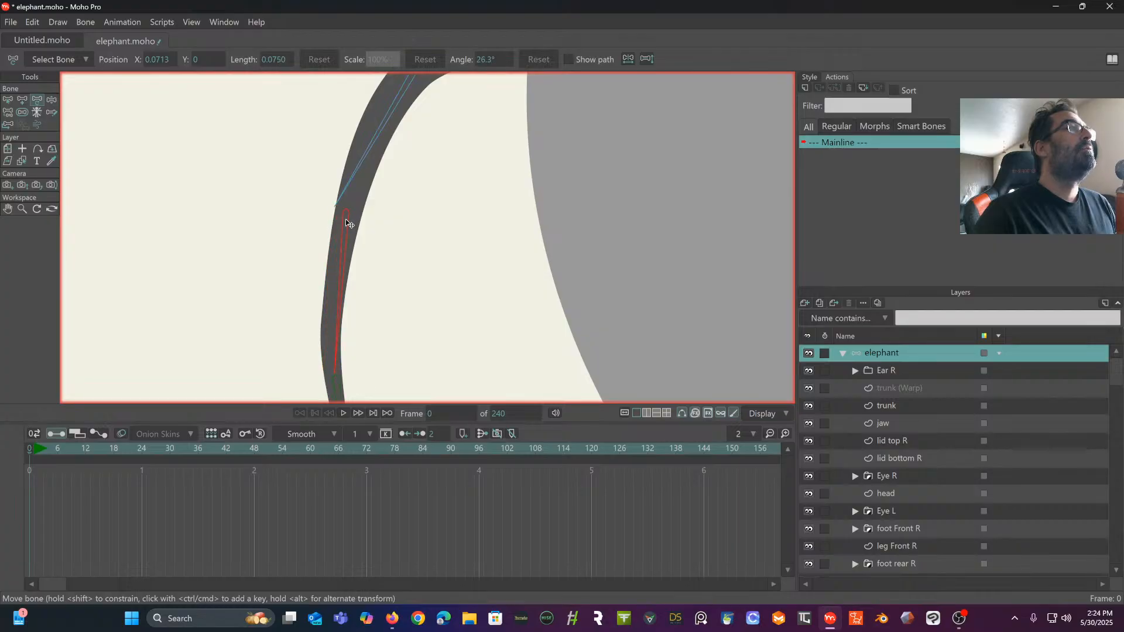
mouse_move(348, 223)
left_mouse_down()
mouse_move(339, 209)
mouse_move(351, 202)
left_mouse_up()
left_click(341, 202)
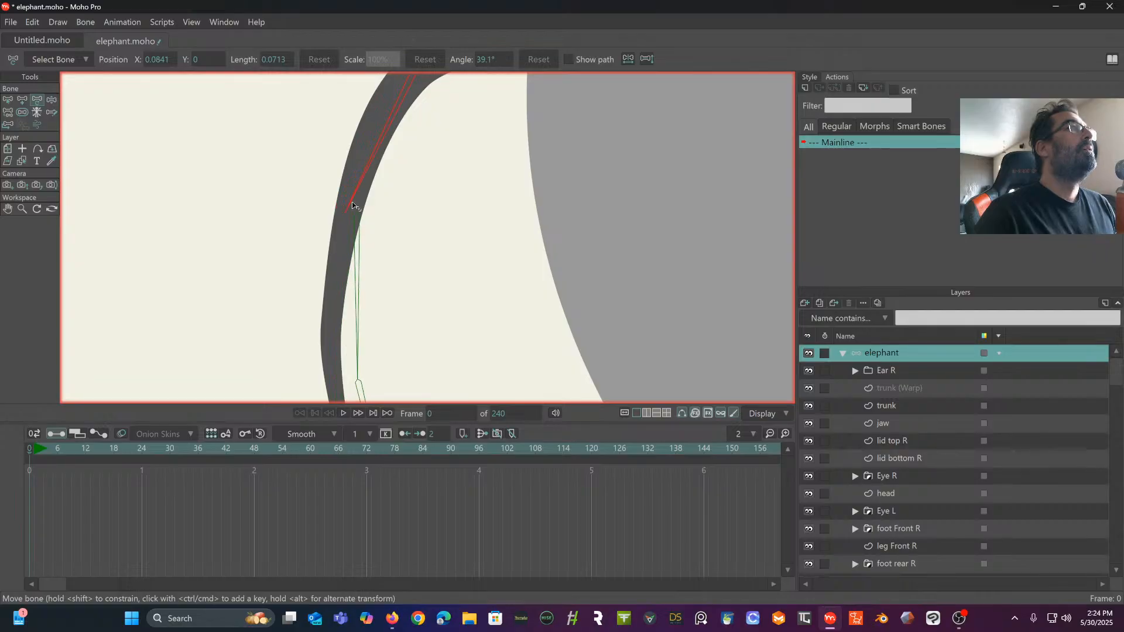
mouse_move(390, 150)
left_mouse_down()
mouse_move(341, 226)
mouse_move(391, 168)
mouse_move(390, 150)
left_mouse_up()
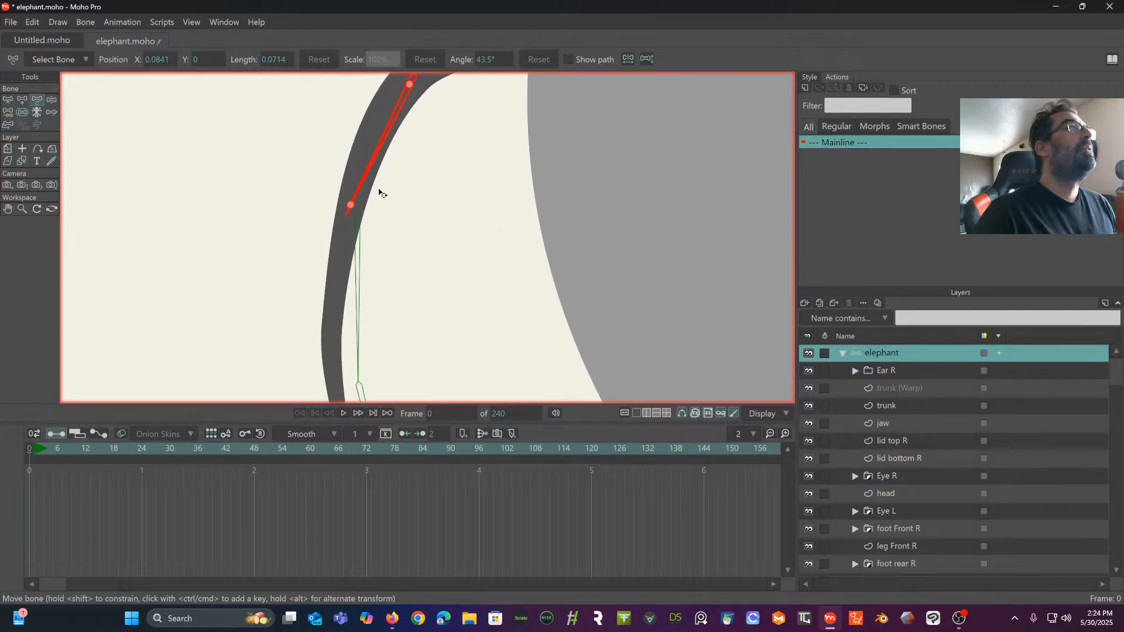
left_click(358, 225)
left_click_drag(358, 228, 361, 191)
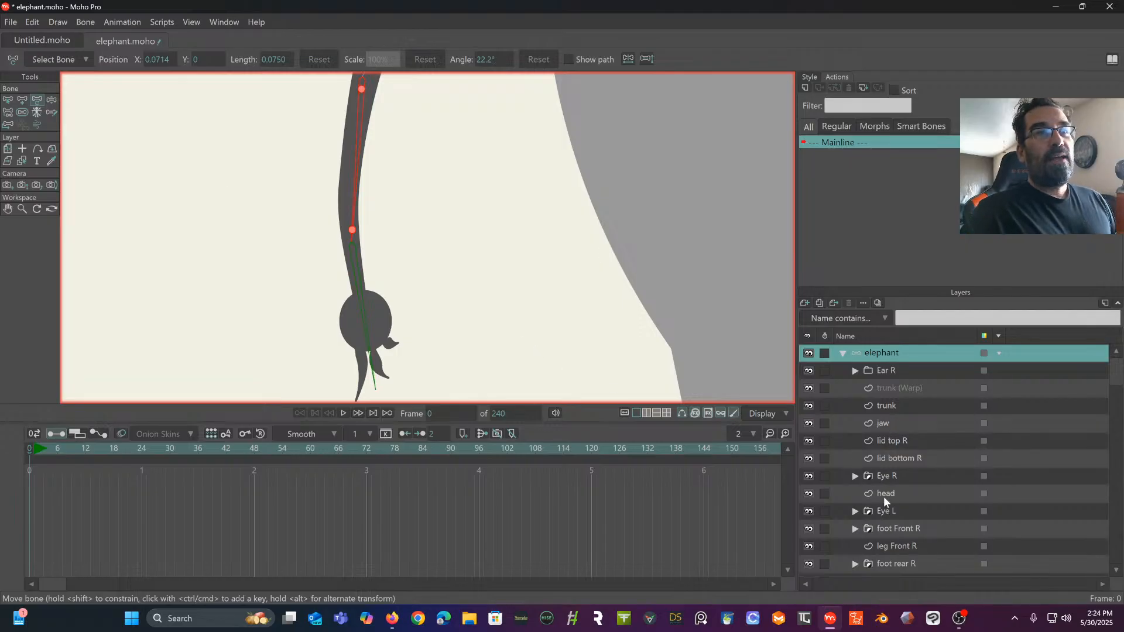
- On the tail (Warp) layer, fine-tune the points at the second and third tail bone joints so they sit on the joints
scroll(883, 497, "down", 2)
left_click(891, 528)
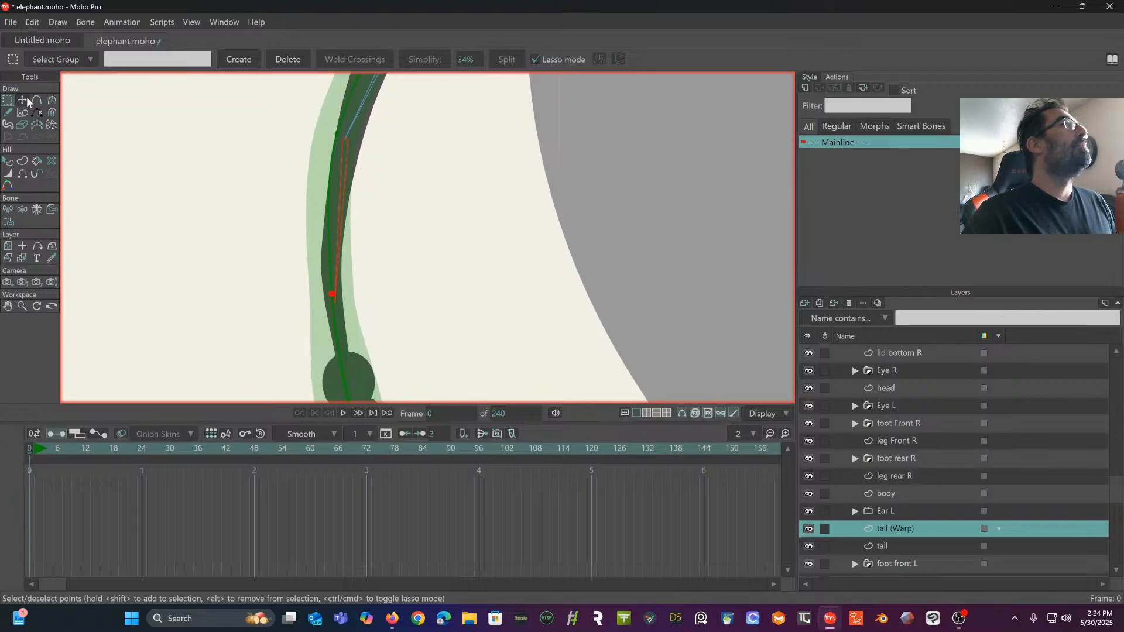
key("t")
left_click_drag(331, 295, 333, 305)
left_click_drag(379, 196, 358, 279)
left_click_drag(316, 221, 326, 225)
left_click_drag(387, 146, 301, 287)
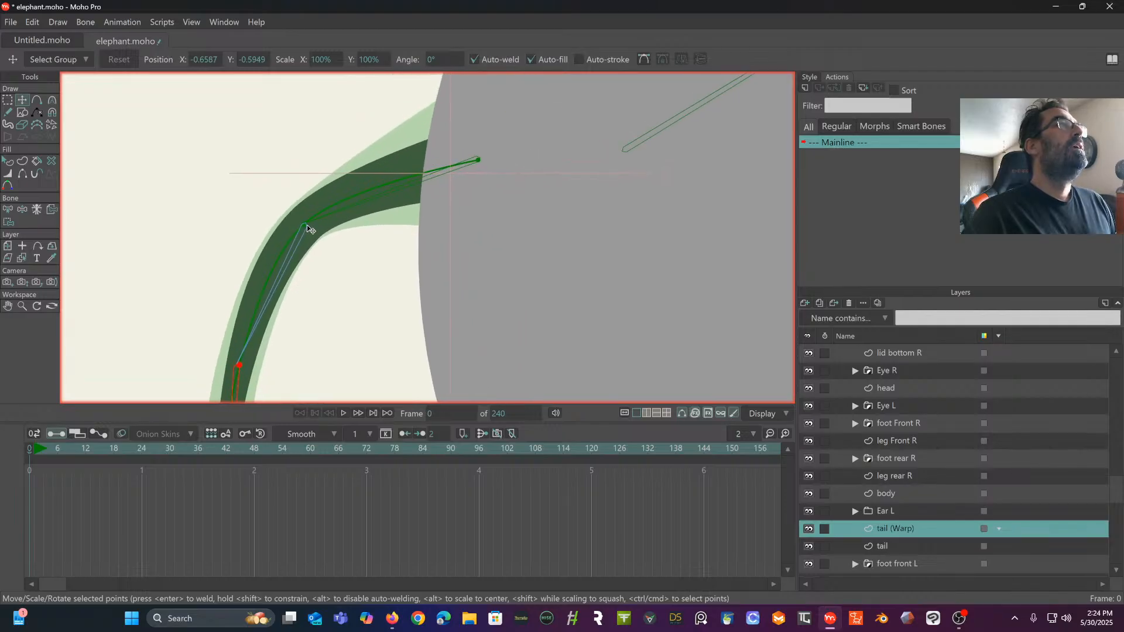
- Nudge the tail (Warp) point just below the round tuft slightly upward along the last tail bone
left_click_drag(306, 228, 410, 85)
left_click_drag(347, 343, 389, 130)
left_click_drag(377, 237, 368, 199)
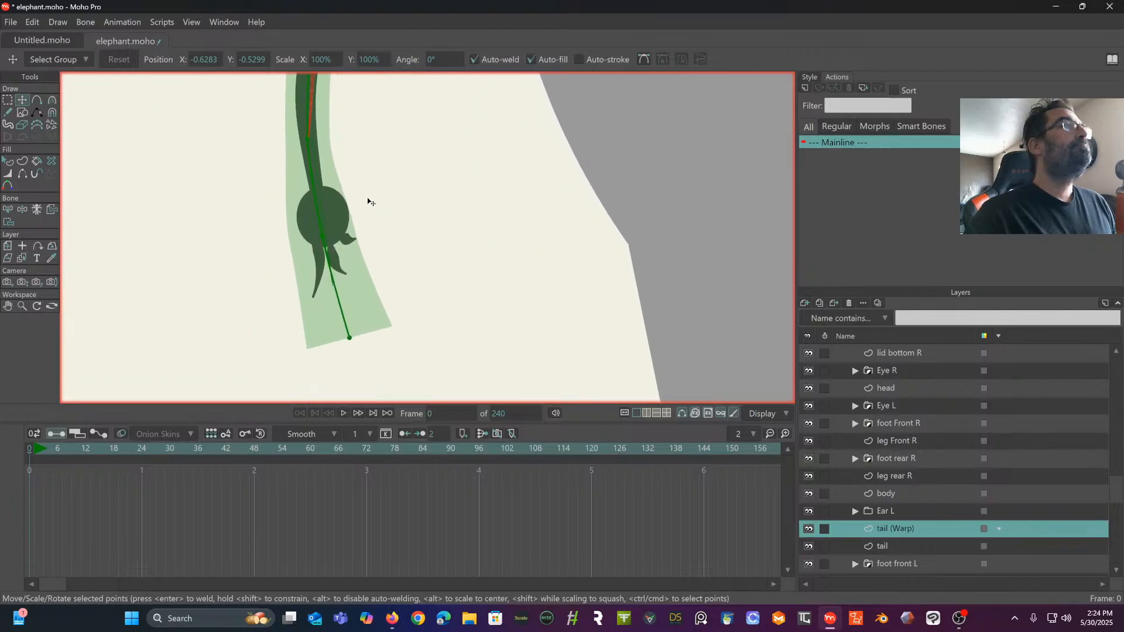
left_click(327, 255)
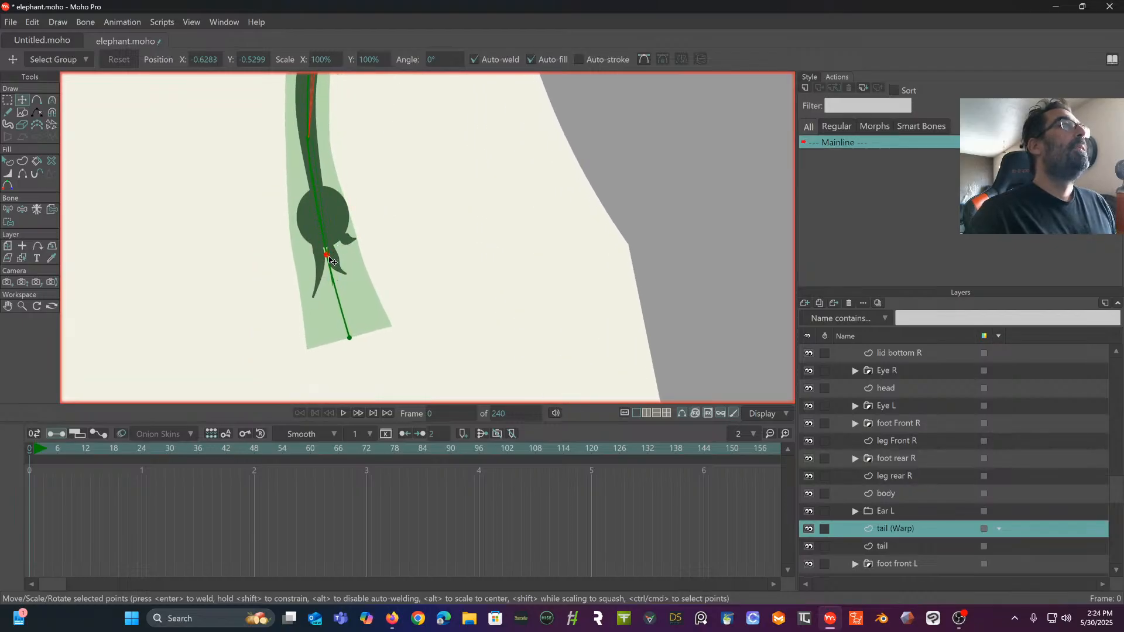
left_click_drag(329, 256, 328, 251)
left_click_drag(407, 136, 397, 250)
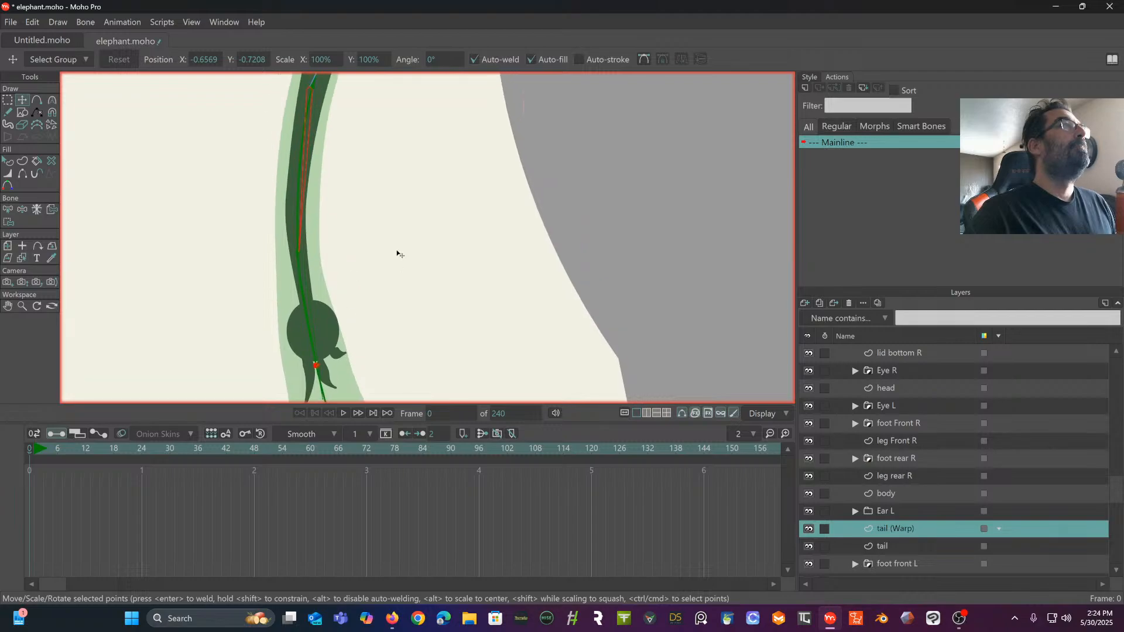
- Examine the elephant's bone layout across the body, ear, head, jaw and trunk, and look through its layers
scroll(398, 253, "down", 6)
left_click_drag(451, 196, 314, 249)
left_click_drag(378, 267, 281, 195)
left_click_drag(348, 172, 298, 243)
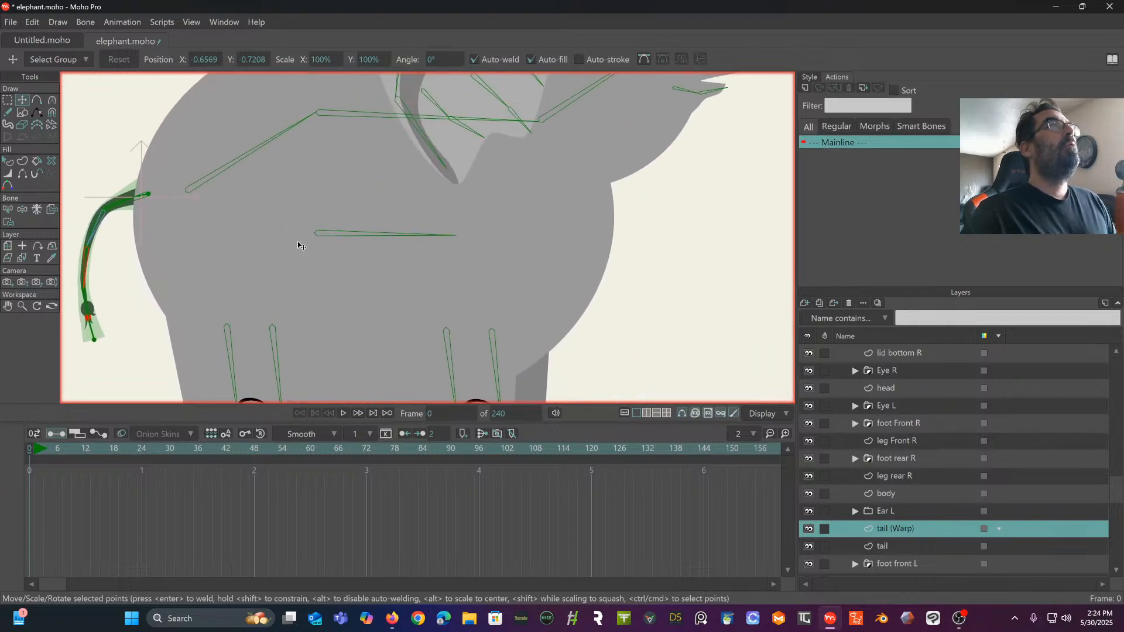
scroll(298, 246, "down", 3)
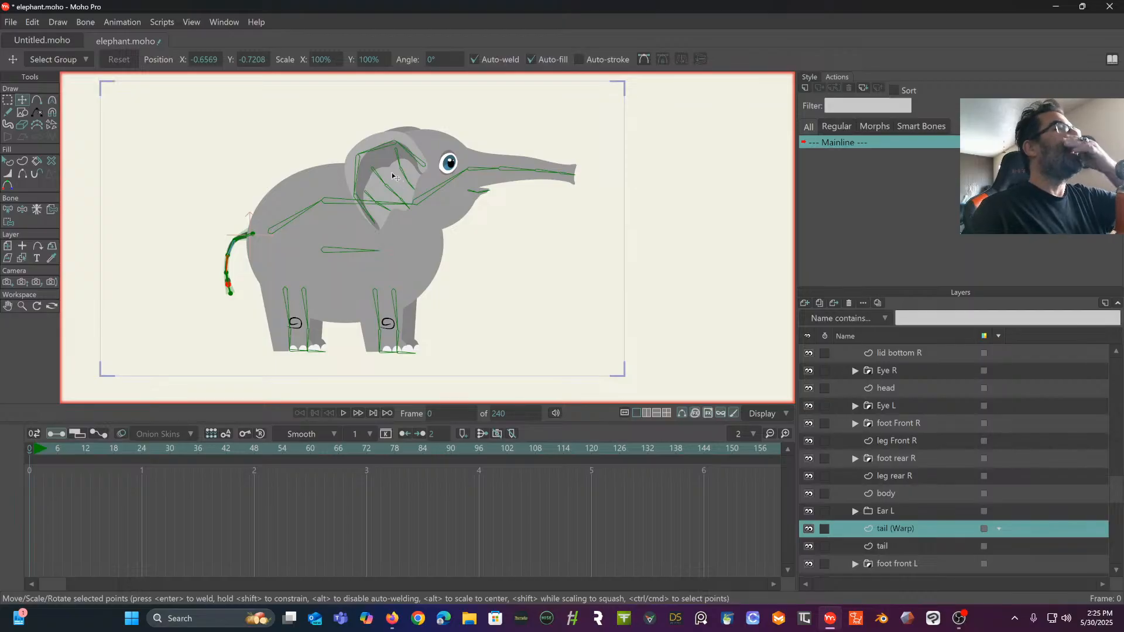
scroll(440, 170, "up", 1)
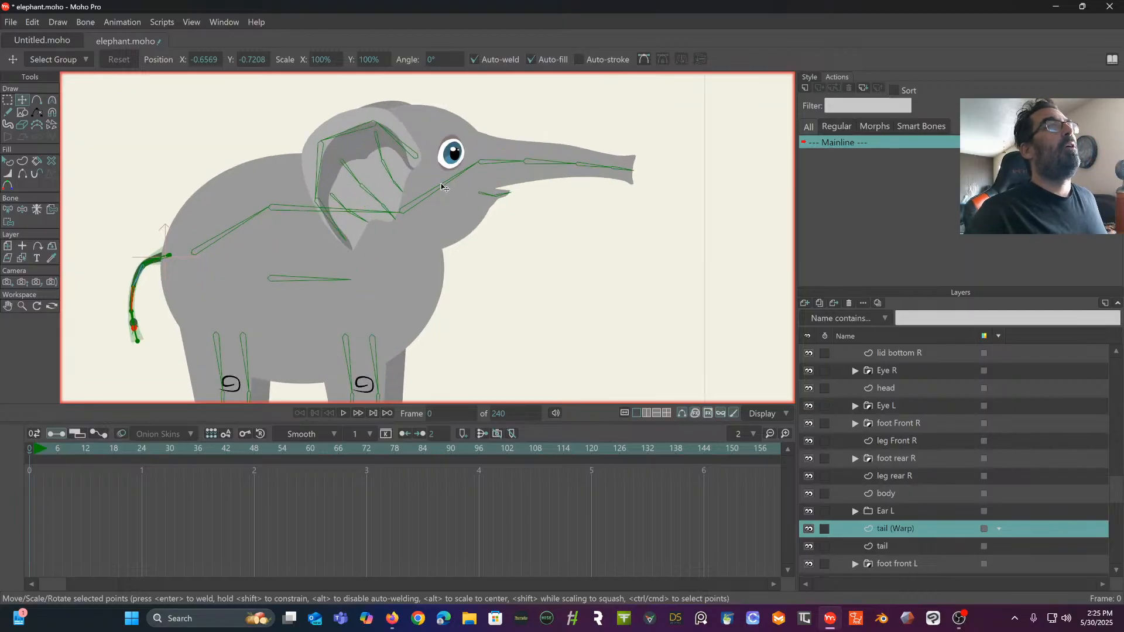
left_click_drag(452, 181, 472, 105)
mouse_move(467, 231)
left_mouse_down()
mouse_move(471, 166)
mouse_move(431, 231)
left_mouse_up()
mouse_move(441, 171)
left_mouse_down()
mouse_move(407, 246)
mouse_move(425, 275)
left_mouse_up()
scroll(413, 240, "up", 5)
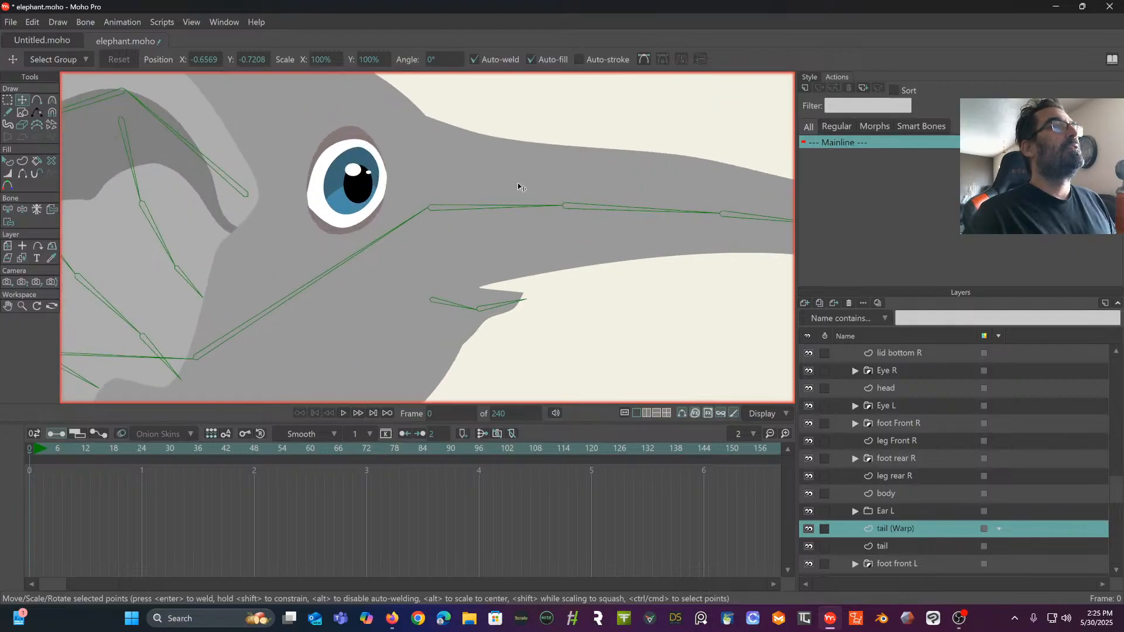
left_click_drag(528, 230, 474, 278)
left_click_drag(593, 238, 602, 197)
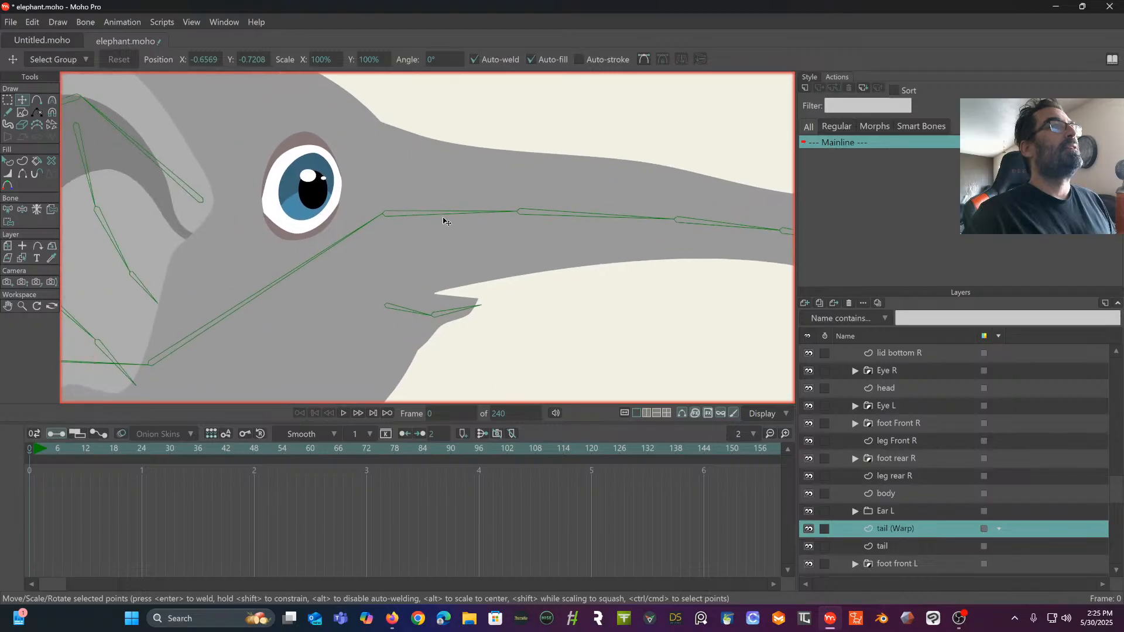
left_click_drag(445, 221, 502, 237)
left_click_drag(447, 193, 385, 193)
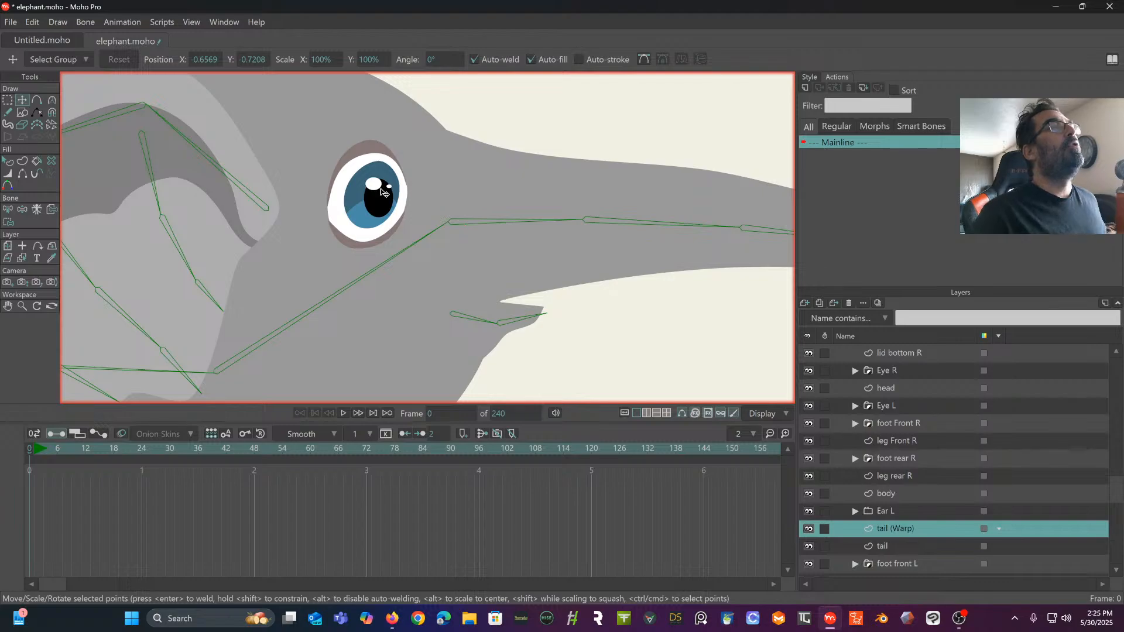
scroll(383, 192, "down", 5)
left_click_drag(389, 191, 474, 134)
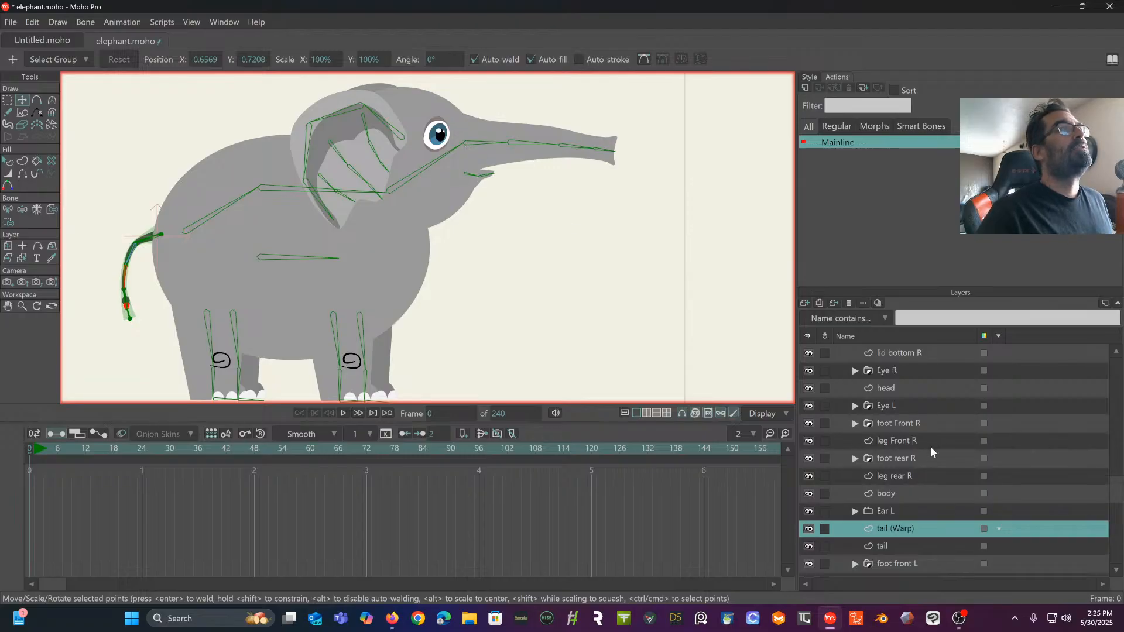
scroll(931, 446, "up", 3)
scroll(595, 250, "up", 5)
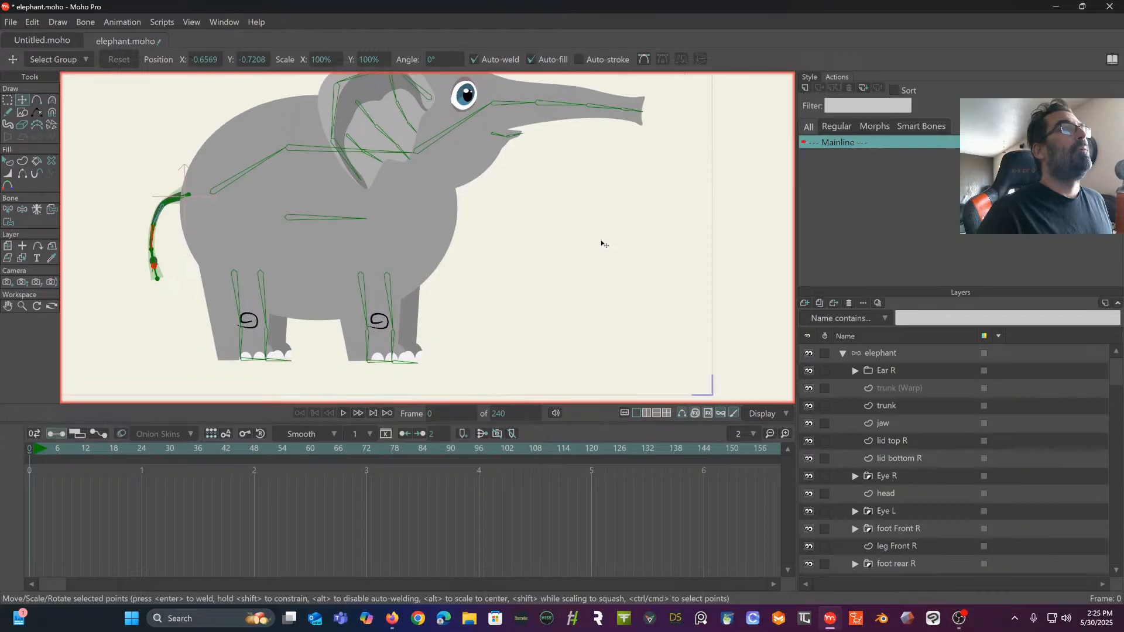
- With the tail (Warp) layer active, select the first tail bone where the tail meets the body
left_click_drag(558, 232, 713, 259)
left_click_drag(494, 211, 558, 268)
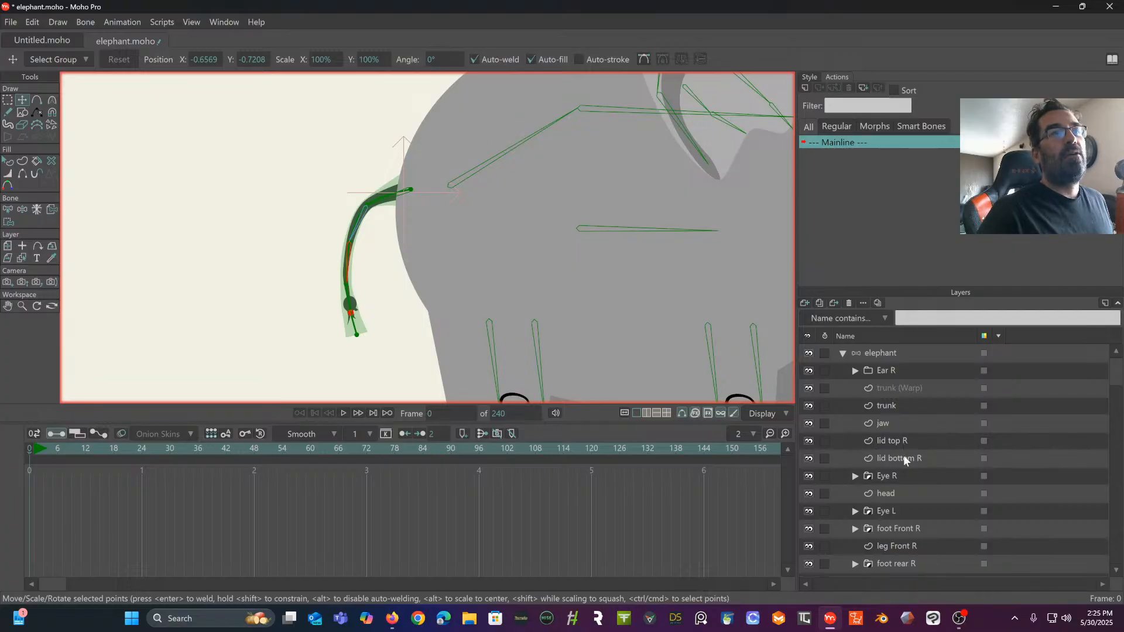
left_click(7, 210)
left_click_drag(314, 211, 305, 223)
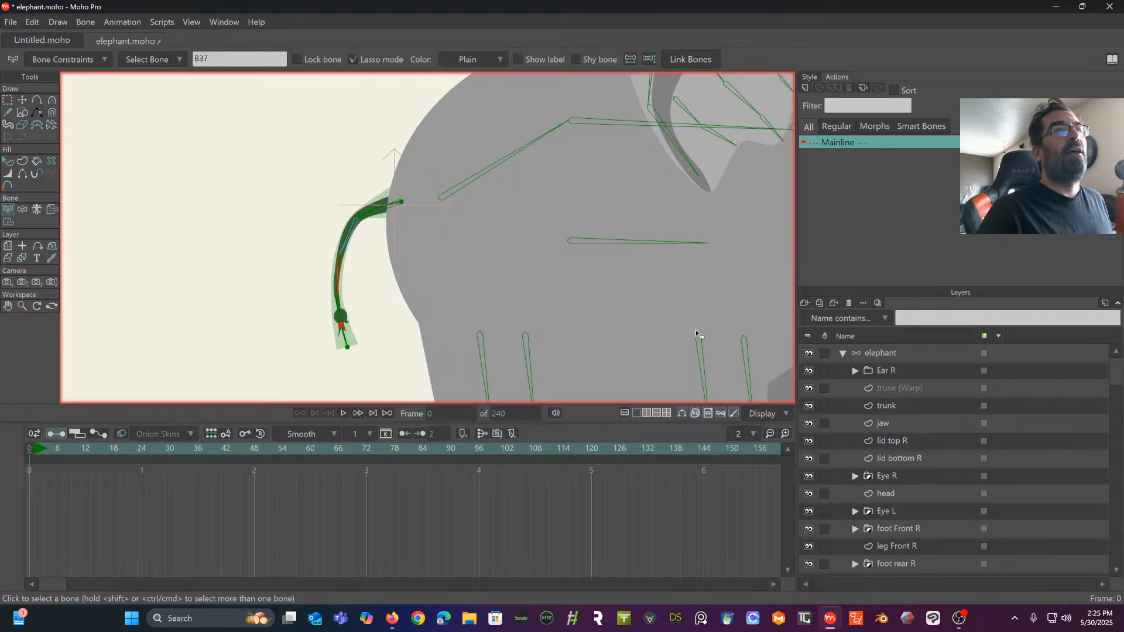
scroll(909, 458, "down", 3)
left_click(900, 493)
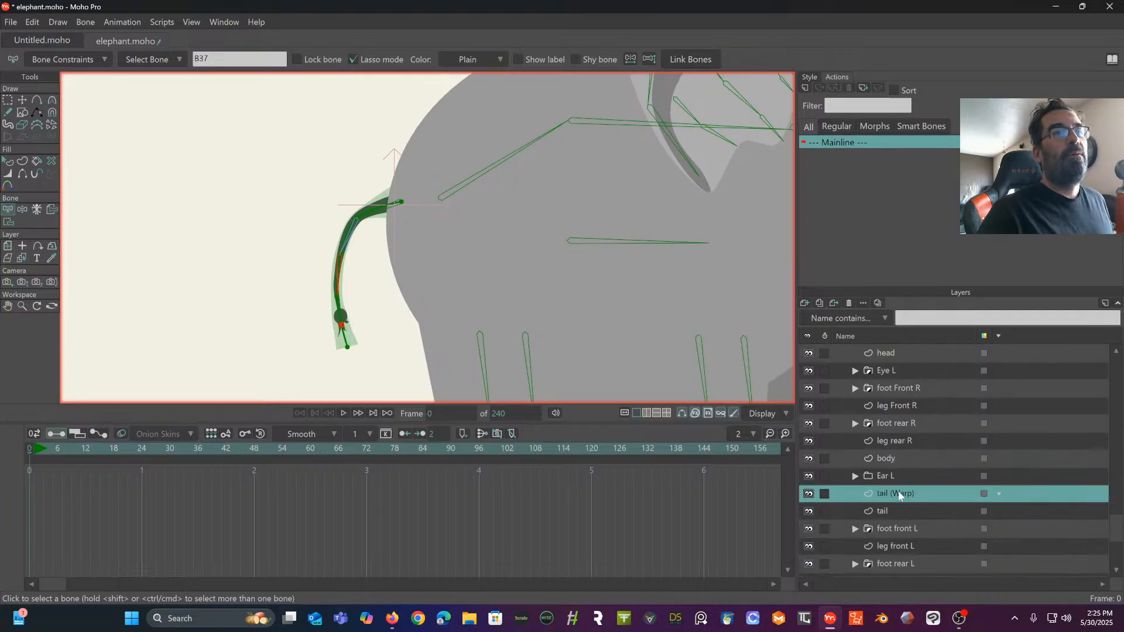
scroll(469, 298, "up", 5)
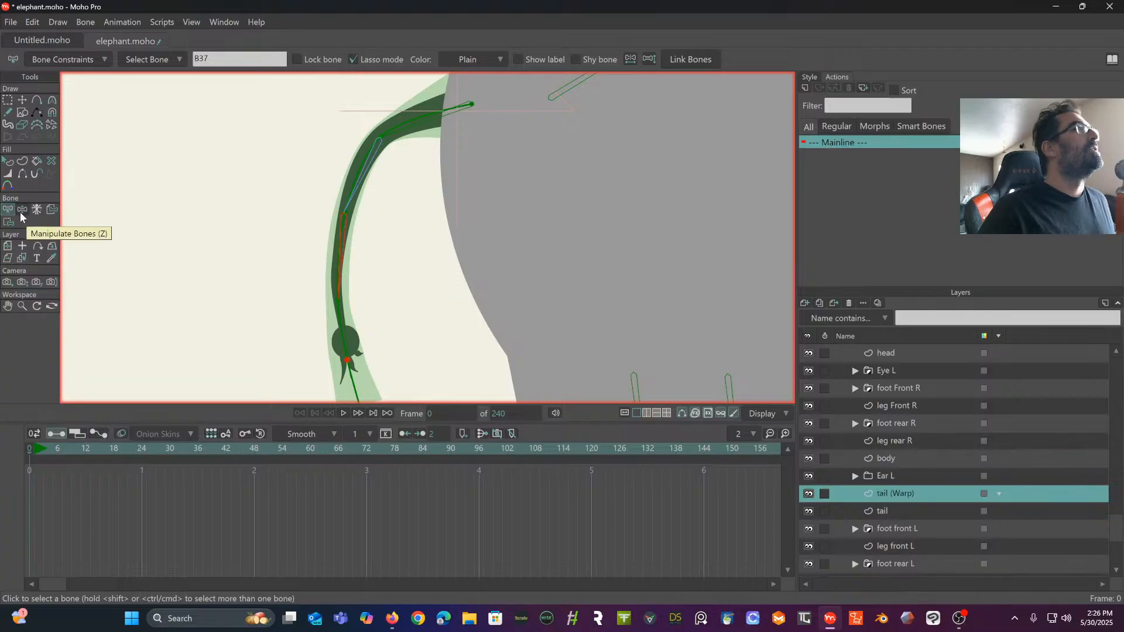
left_click(434, 115)
scroll(424, 121, "up", 2)
left_click_drag(418, 122, 383, 170)
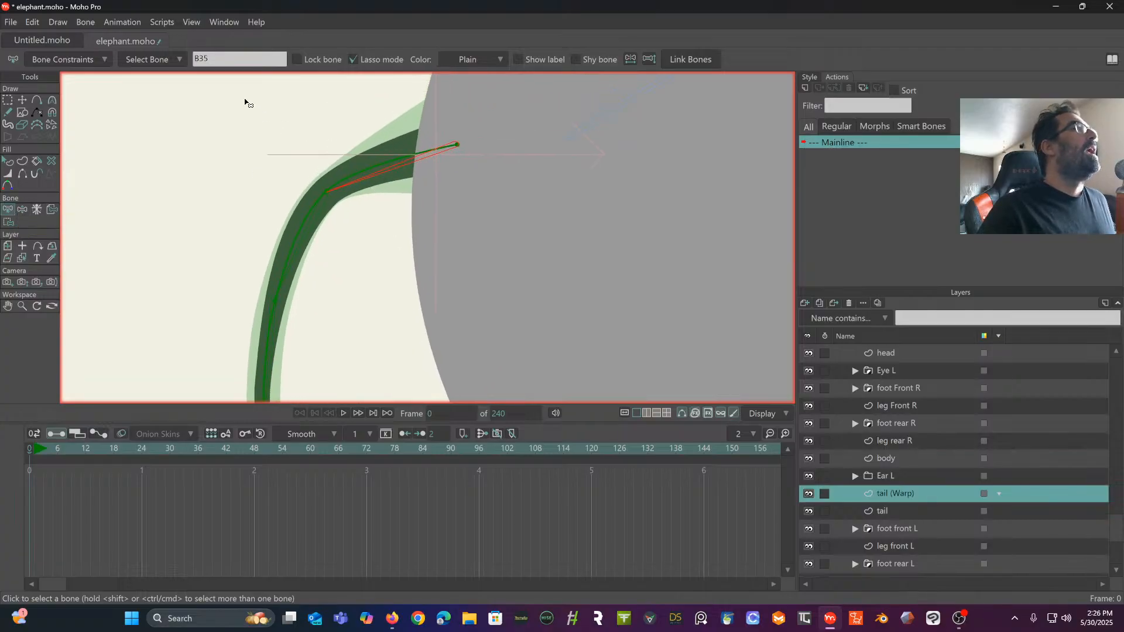
left_click(51, 211)
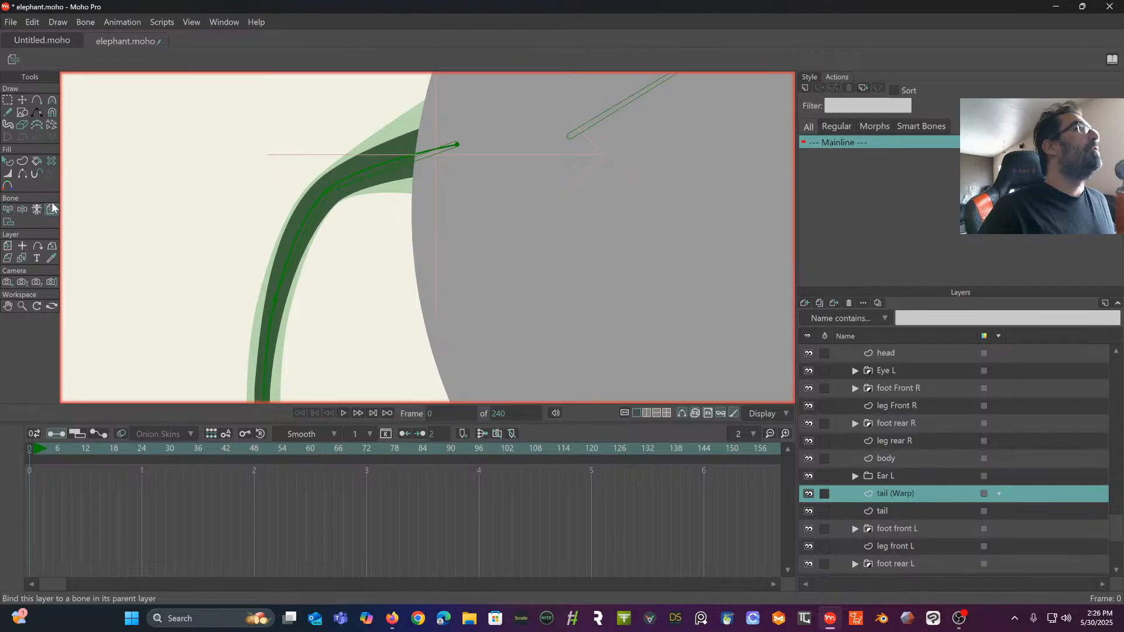
left_click(418, 162)
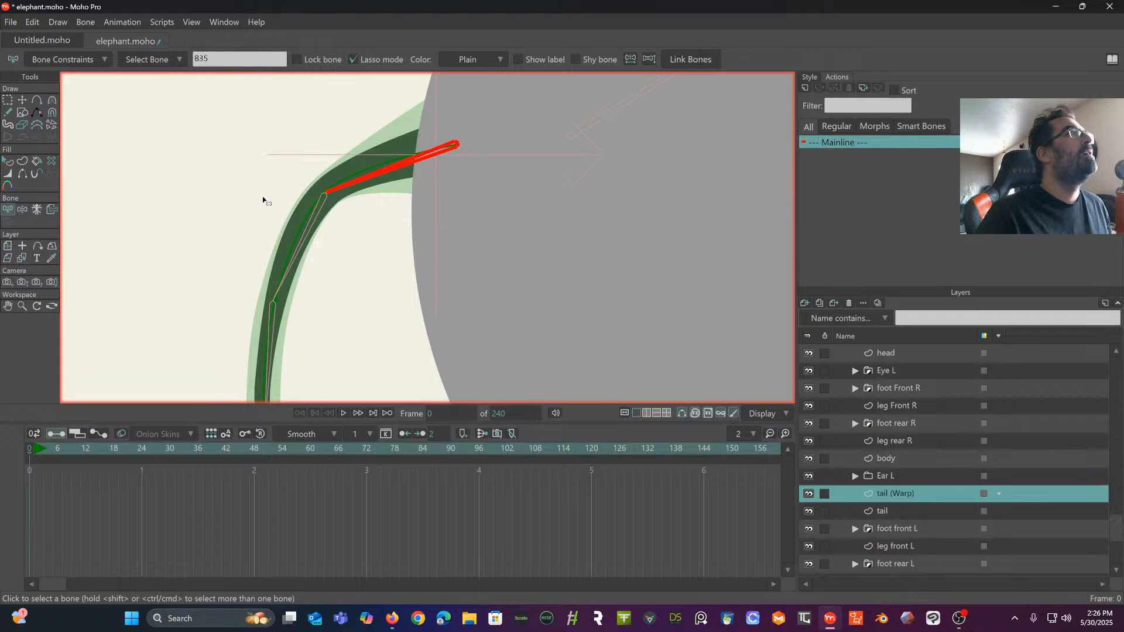
key("ctrl+z")
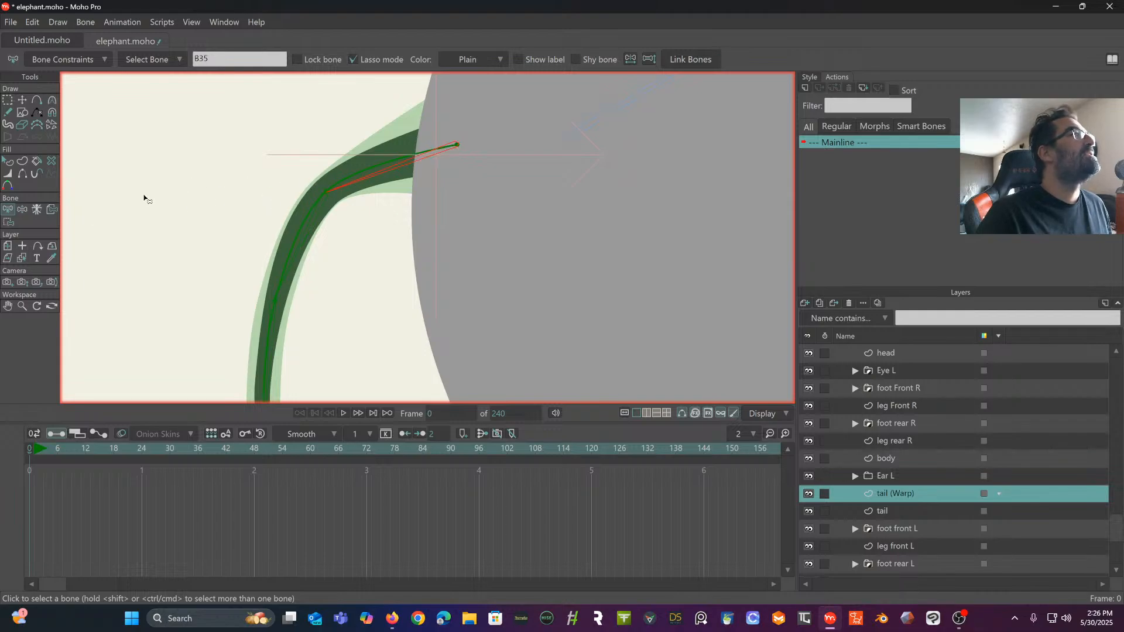
- Bind the top two tail (Warp) points to the first tail bone
left_click(11, 223)
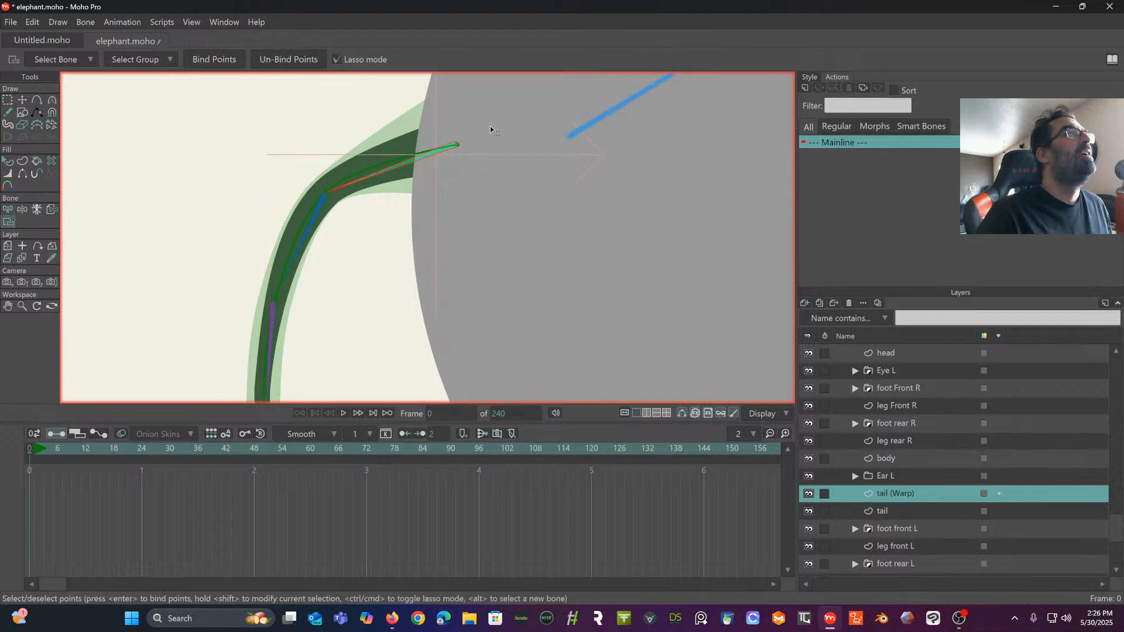
mouse_move(363, 154)
left_mouse_down()
mouse_move(320, 171)
mouse_move(326, 198)
mouse_move(437, 198)
mouse_move(480, 162)
left_mouse_up()
left_click(211, 65)
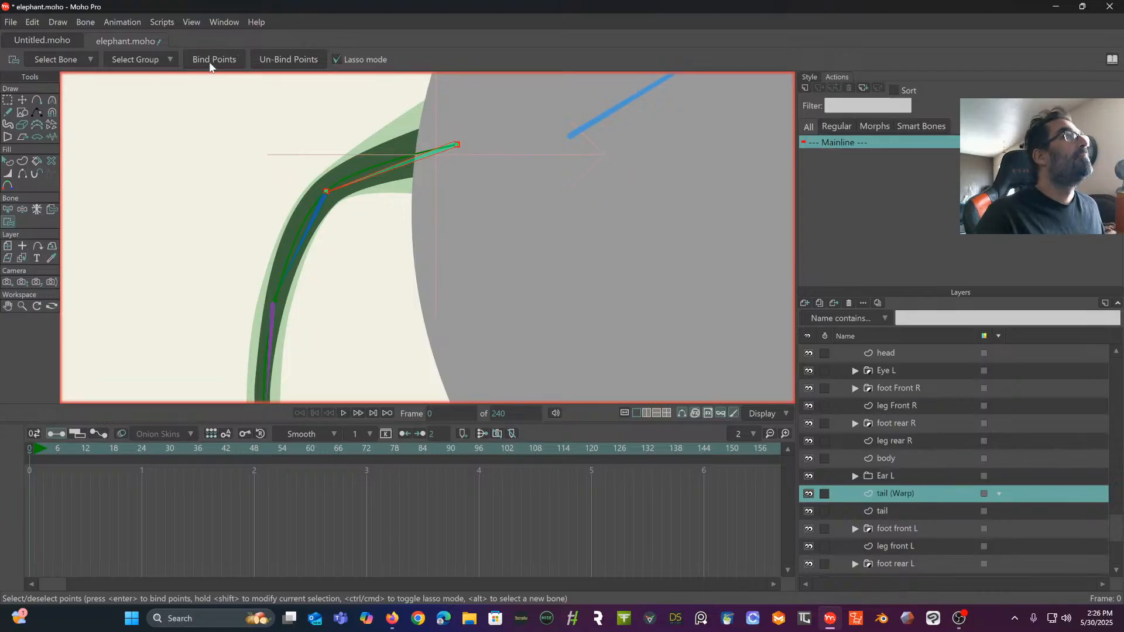
- Bind the tail (Warp) point at the lower end of the second tail bone to that bone
left_click_drag(236, 189, 241, 129)
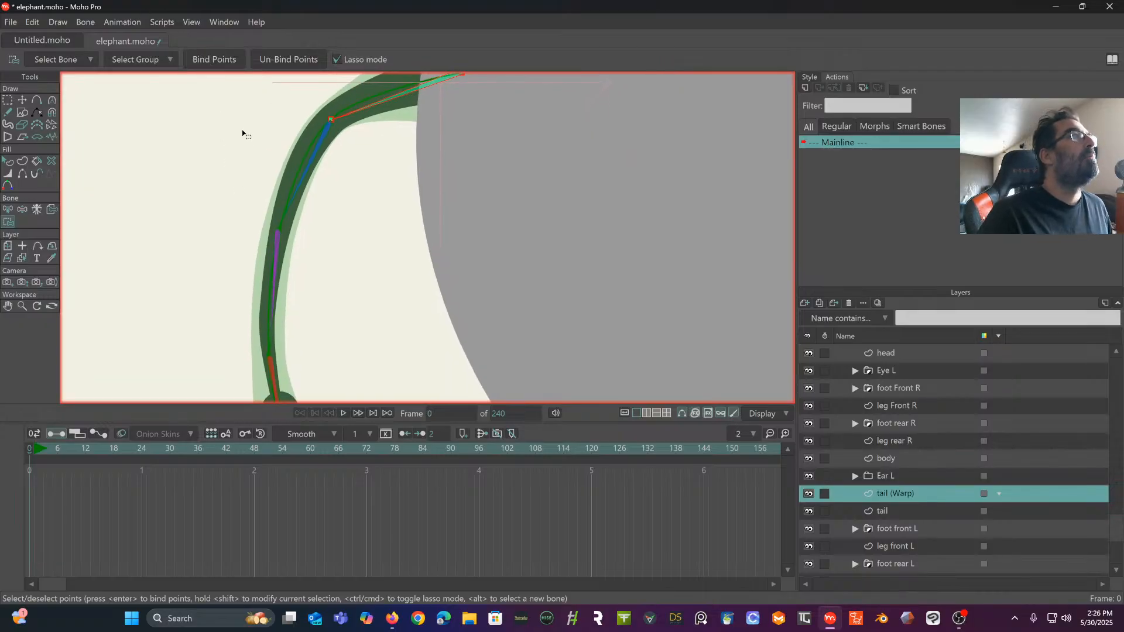
left_click(7, 210)
left_click(311, 161)
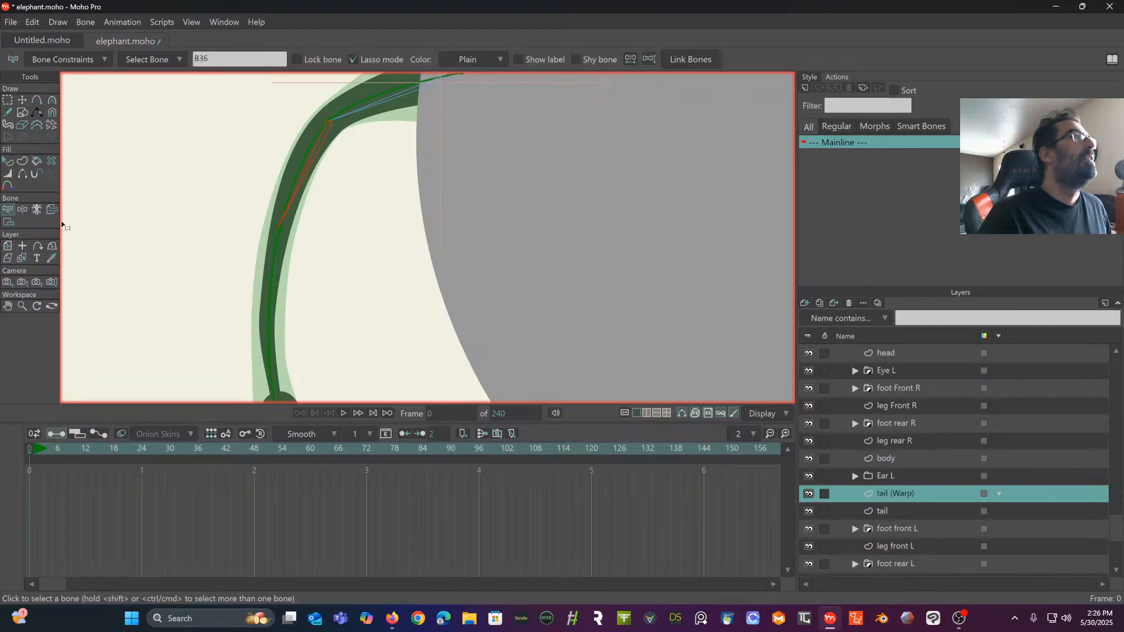
left_click(8, 222)
mouse_move(272, 208)
left_mouse_down()
mouse_move(279, 234)
mouse_move(332, 226)
mouse_move(327, 199)
left_mouse_up()
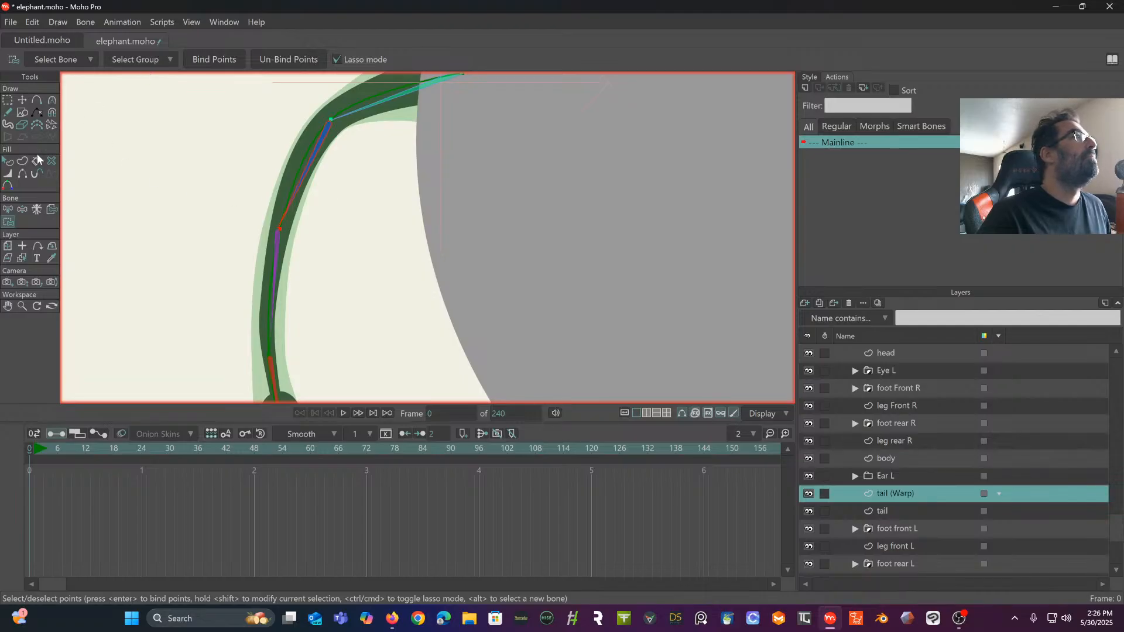
- Bind the tail (Warp) point at the lower end of the third tail bone to that bone
left_click_drag(208, 243, 201, 151)
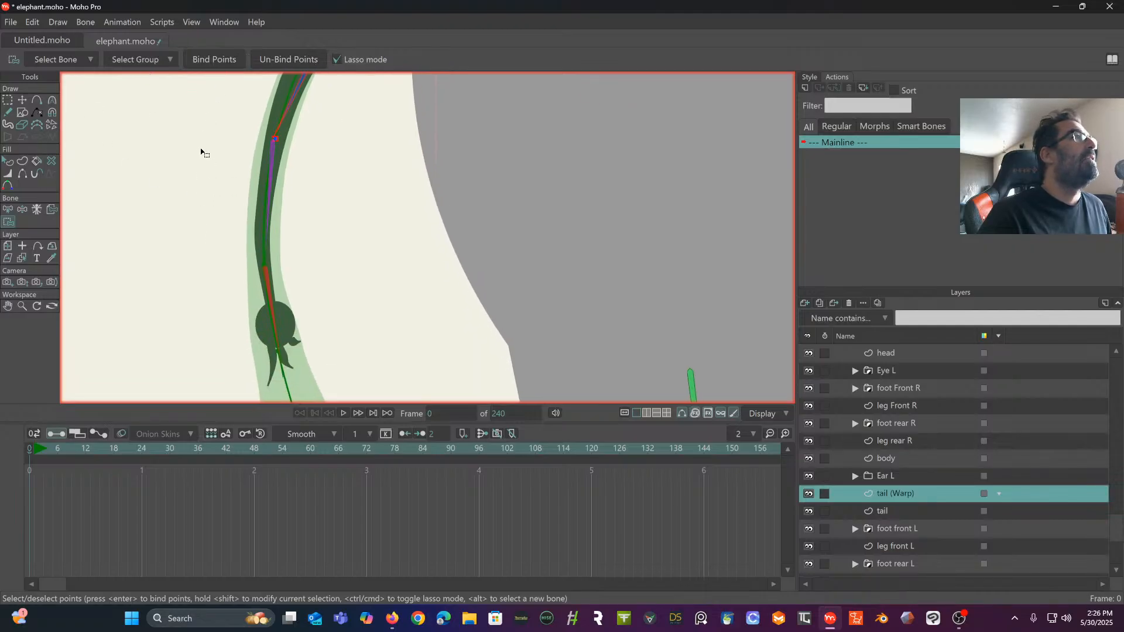
left_click(11, 211)
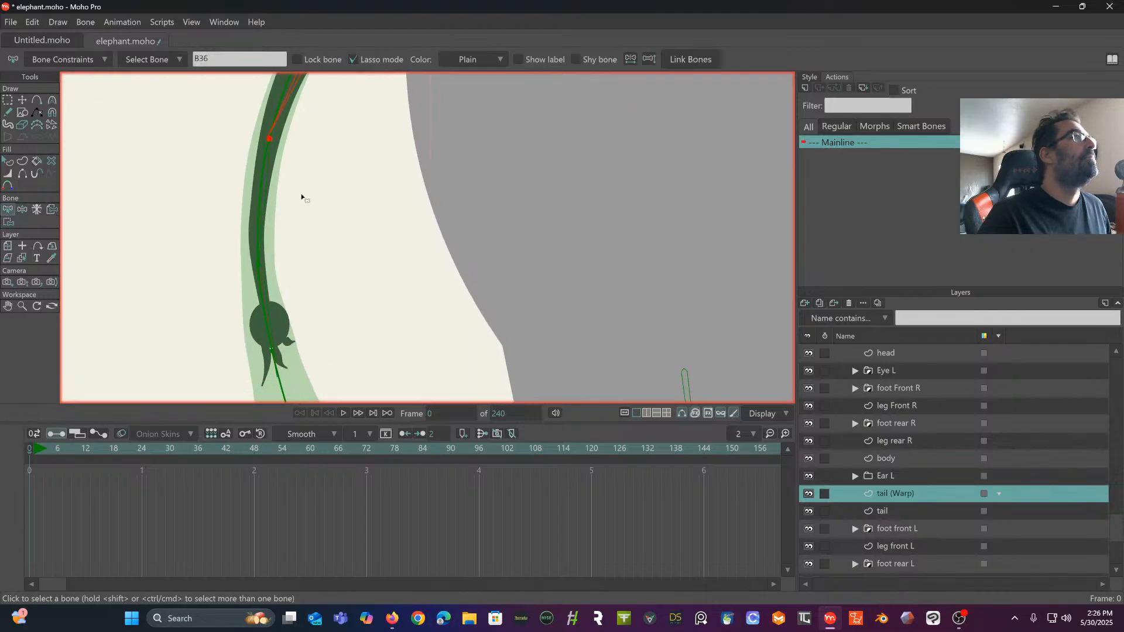
left_click(265, 202)
left_click(8, 222)
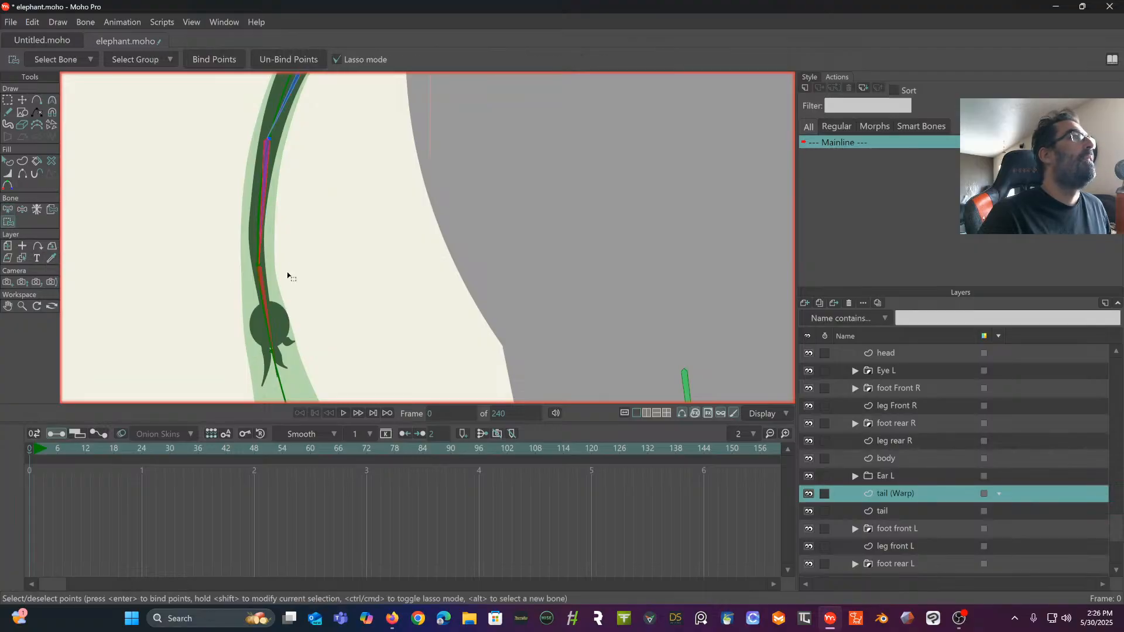
left_click_drag(302, 260, 304, 261)
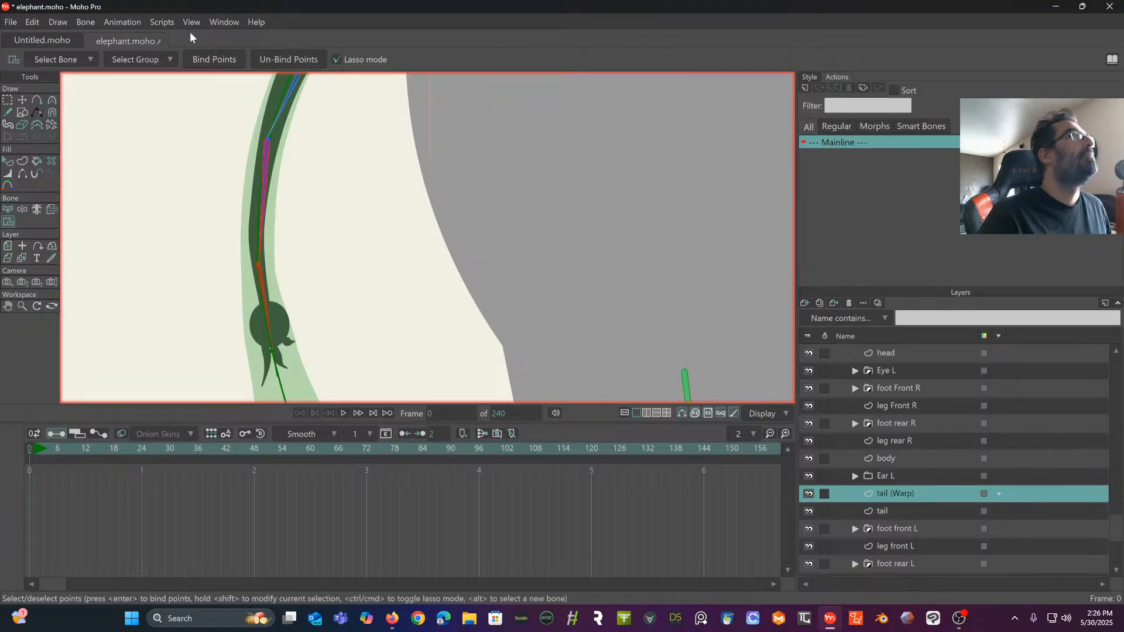
left_click(205, 58)
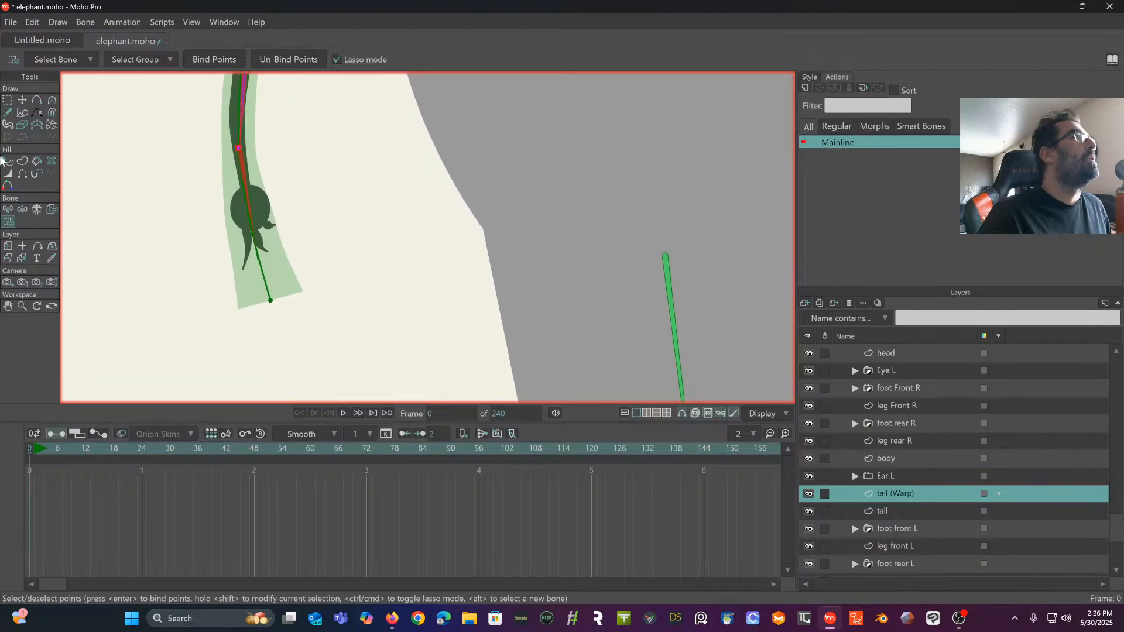
- Bind the two lowest tail (Warp) points, at and below the tuft, to the last tail bone
left_click(8, 209)
left_click(252, 204)
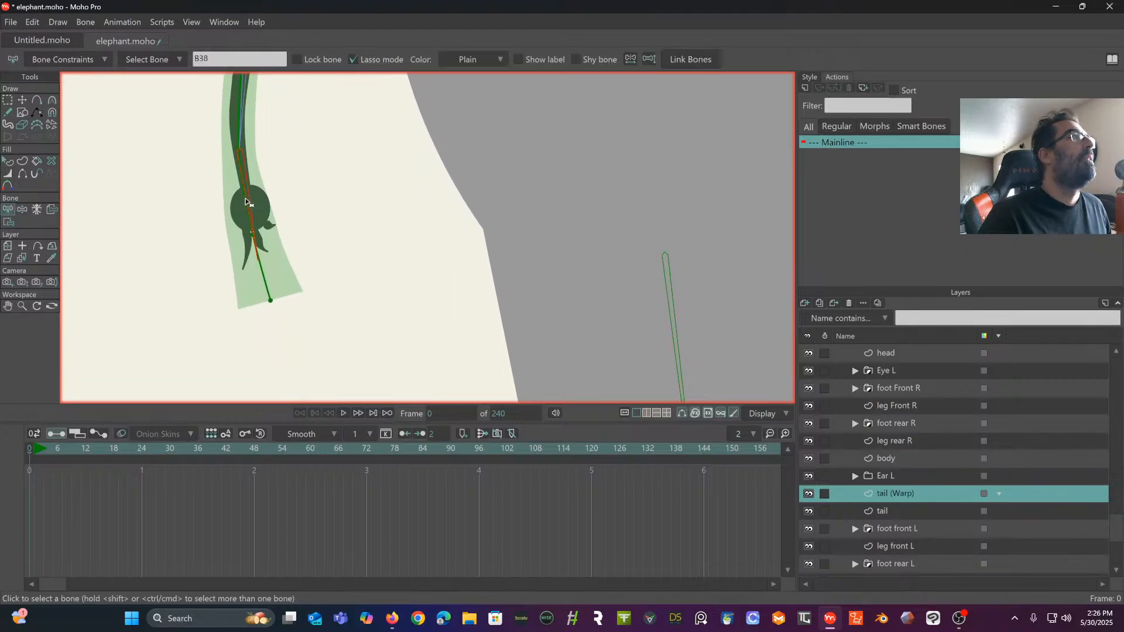
left_click(8, 222)
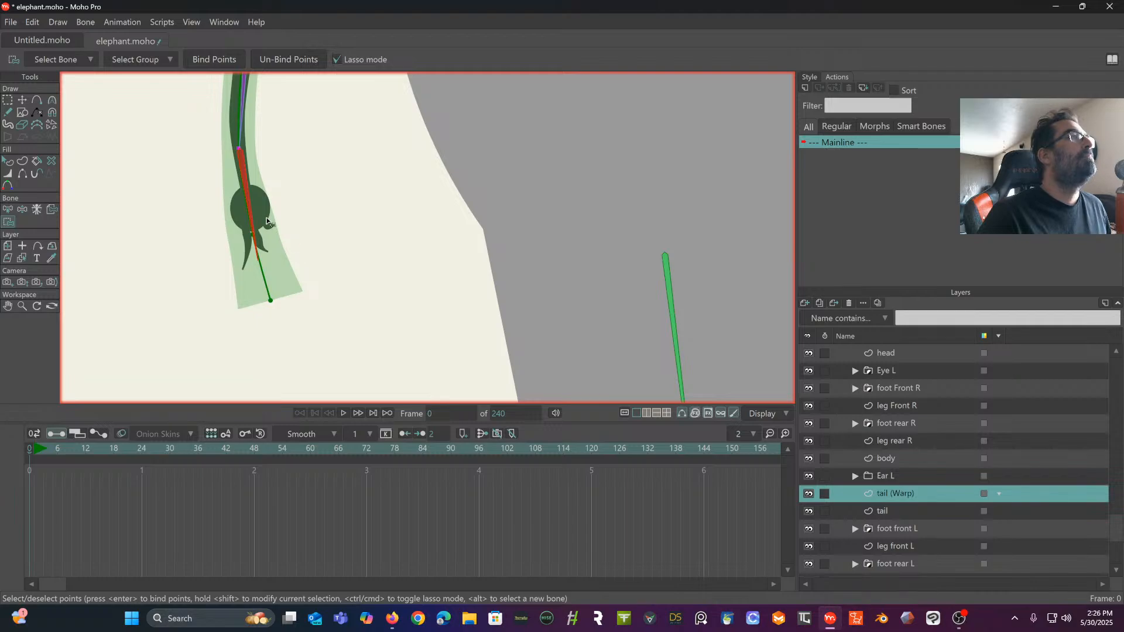
mouse_move(270, 222)
left_mouse_down()
mouse_move(238, 226)
mouse_move(243, 258)
left_mouse_up()
mouse_move(293, 246)
left_mouse_down()
mouse_move(261, 275)
mouse_move(254, 318)
mouse_move(322, 240)
left_mouse_up()
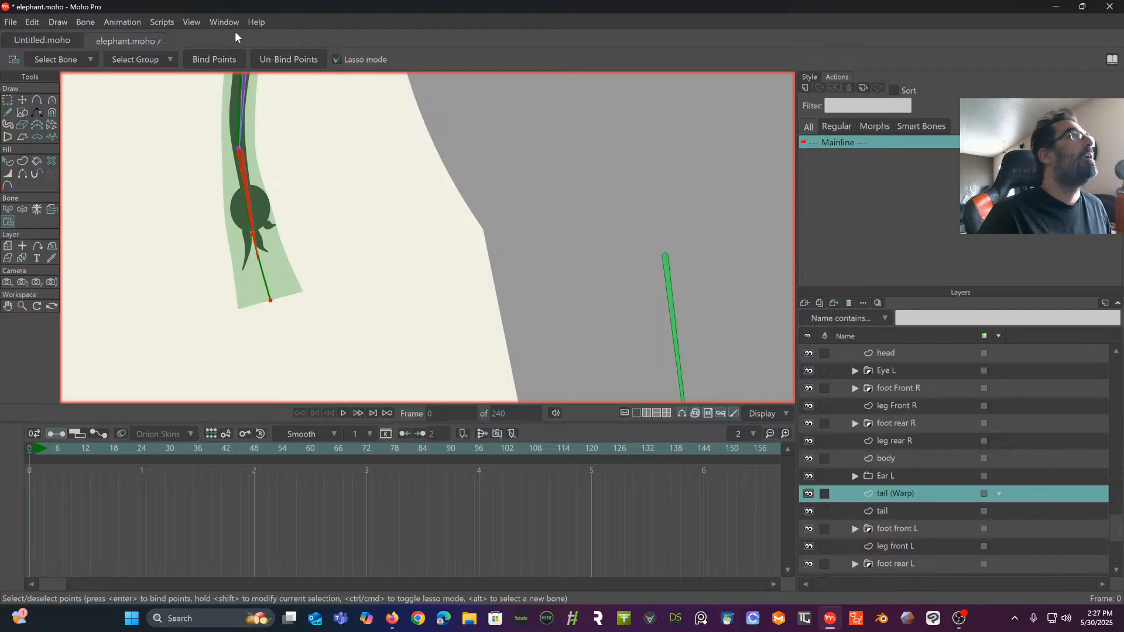
left_click(214, 58)
left_click_drag(346, 136, 276, 268)
scroll(319, 269, "down", 3)
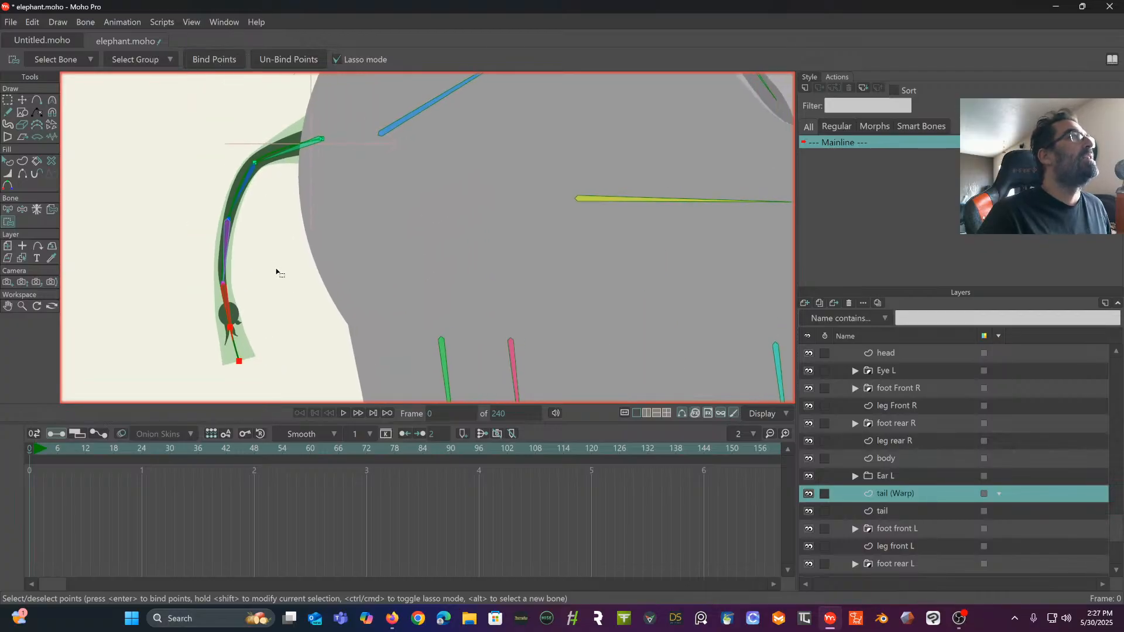
- Set the bone strength of all bones in the elephant layer to 0
left_click(19, 207)
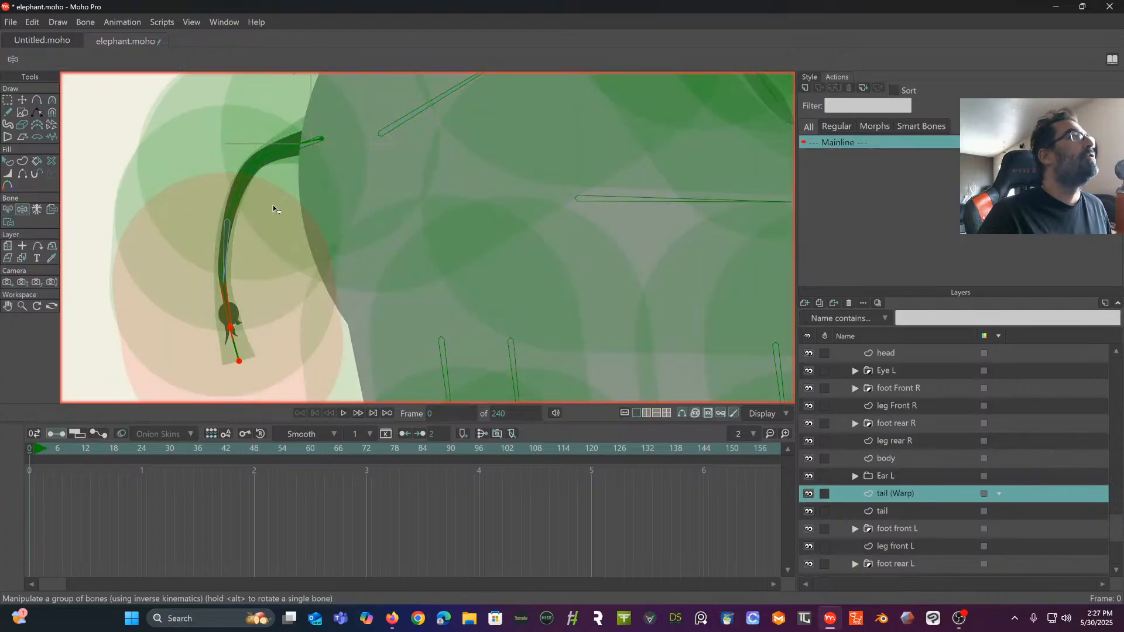
scroll(273, 205, "down", 6)
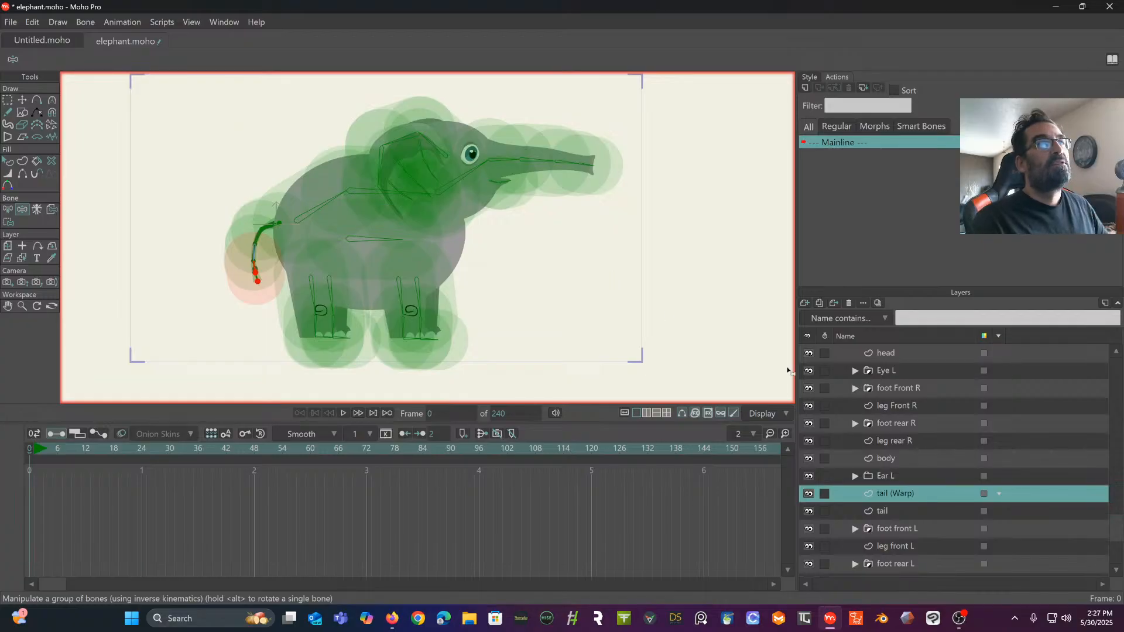
scroll(978, 402, "up", 3)
left_click(884, 353)
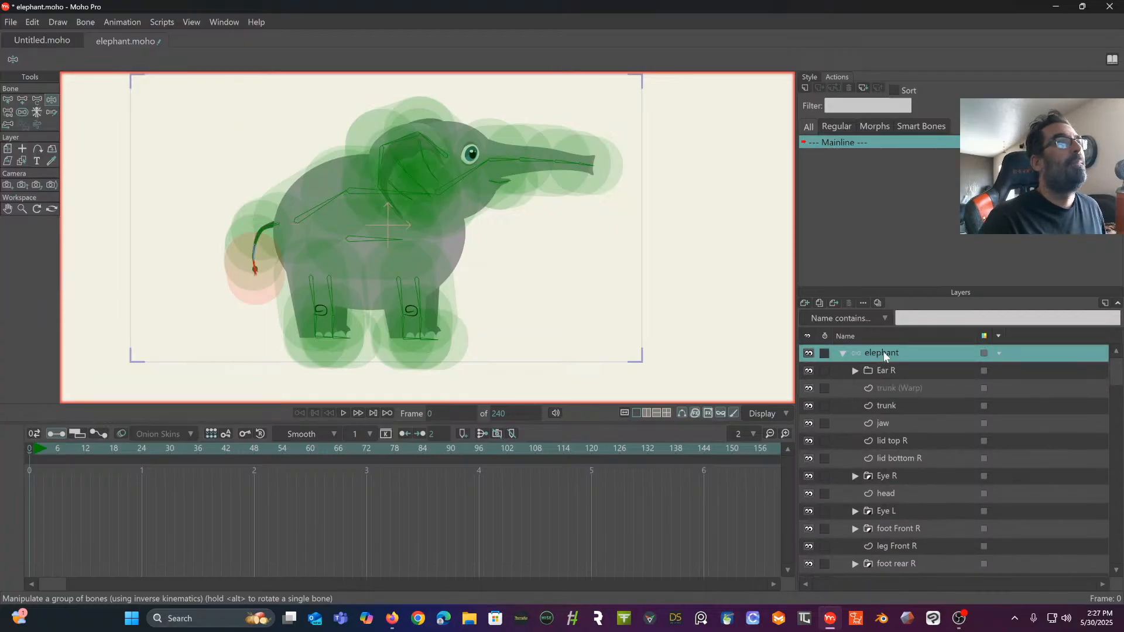
left_click(7, 101)
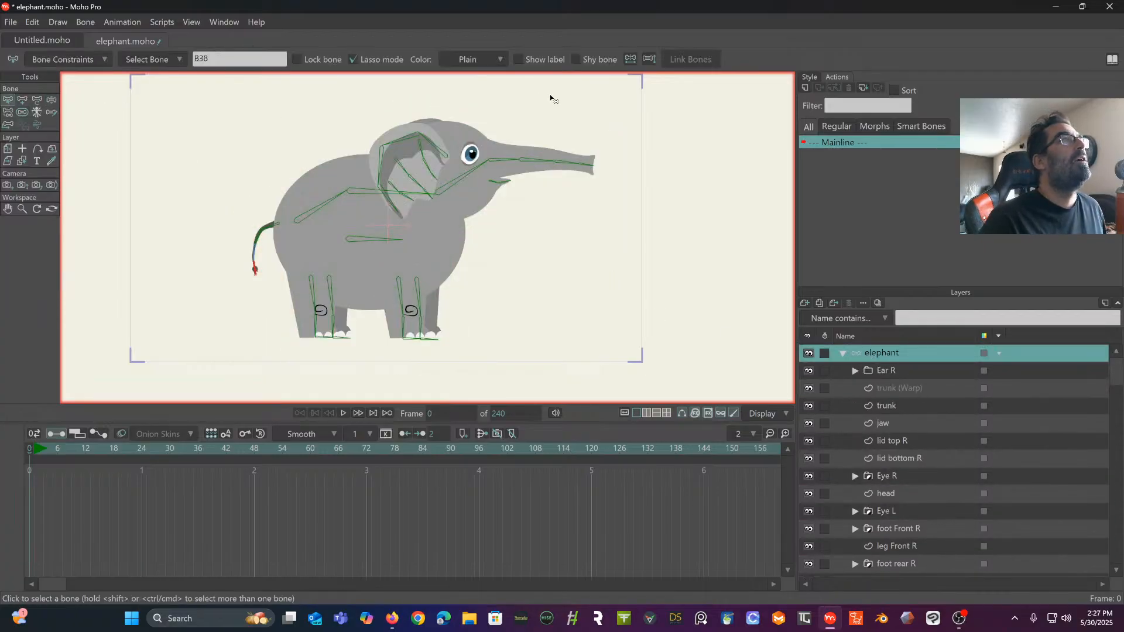
mouse_move(571, 96)
left_mouse_down()
mouse_move(212, 137)
mouse_move(166, 294)
mouse_move(485, 414)
mouse_move(632, 293)
mouse_move(644, 174)
mouse_move(592, 133)
left_mouse_up()
left_click(25, 110)
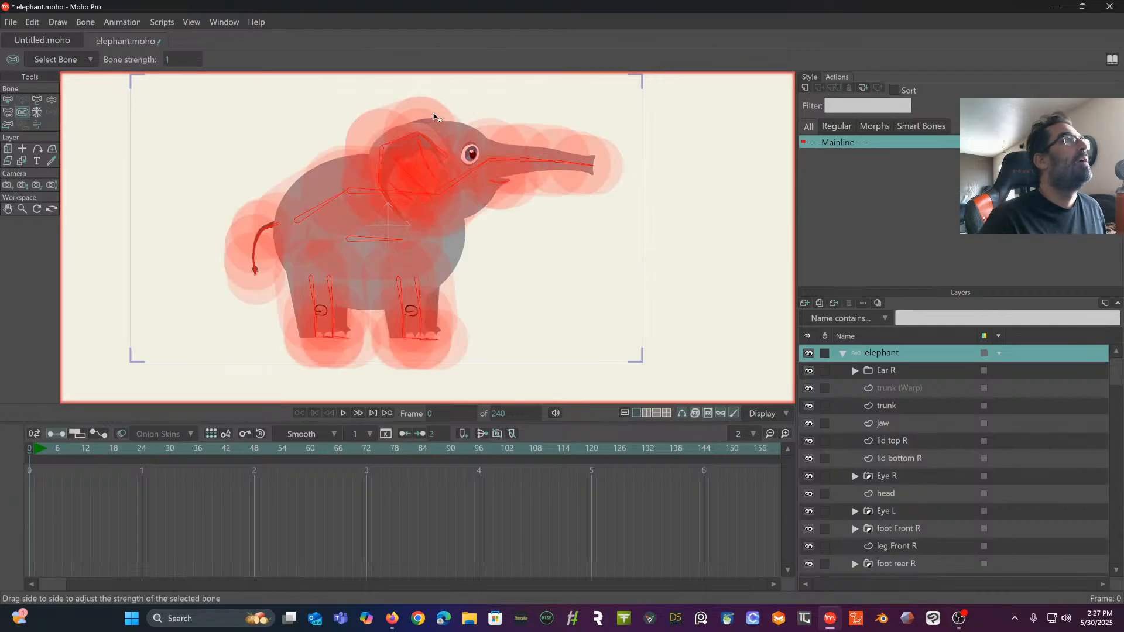
left_click_drag(446, 171, 237, 196)
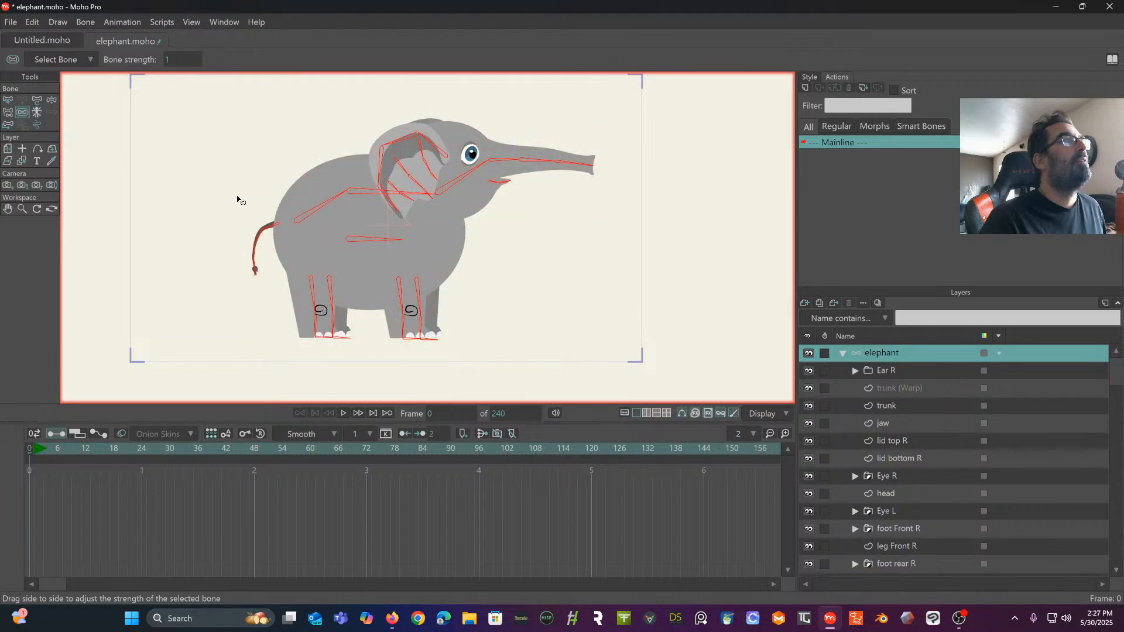
- Test the tail's bending by manipulating its upper bones with the tail layer active, and undo the pose
left_click(9, 102)
scroll(919, 496, "down", 5)
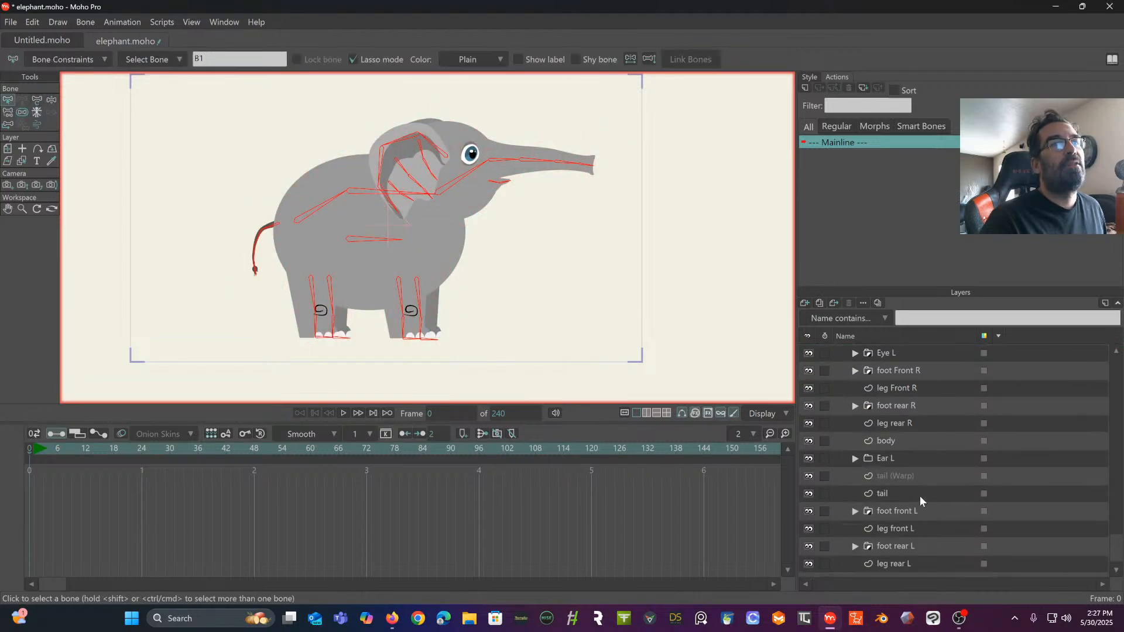
left_click(887, 490)
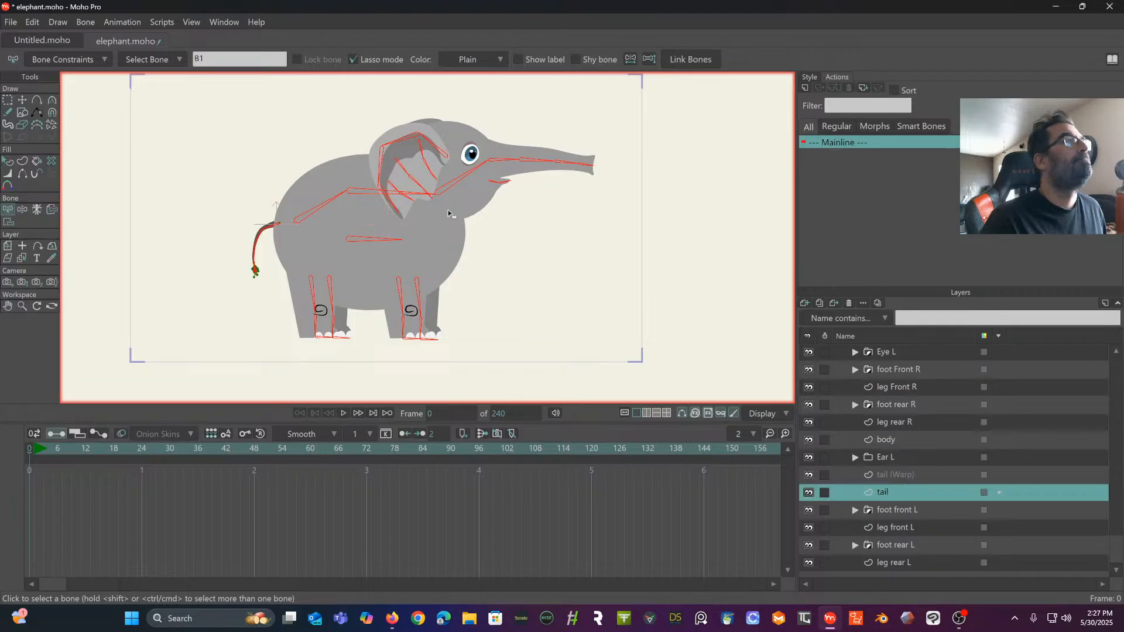
scroll(394, 246, "up", 4)
scroll(394, 247, "left", 5)
scroll(394, 246, "up", 3)
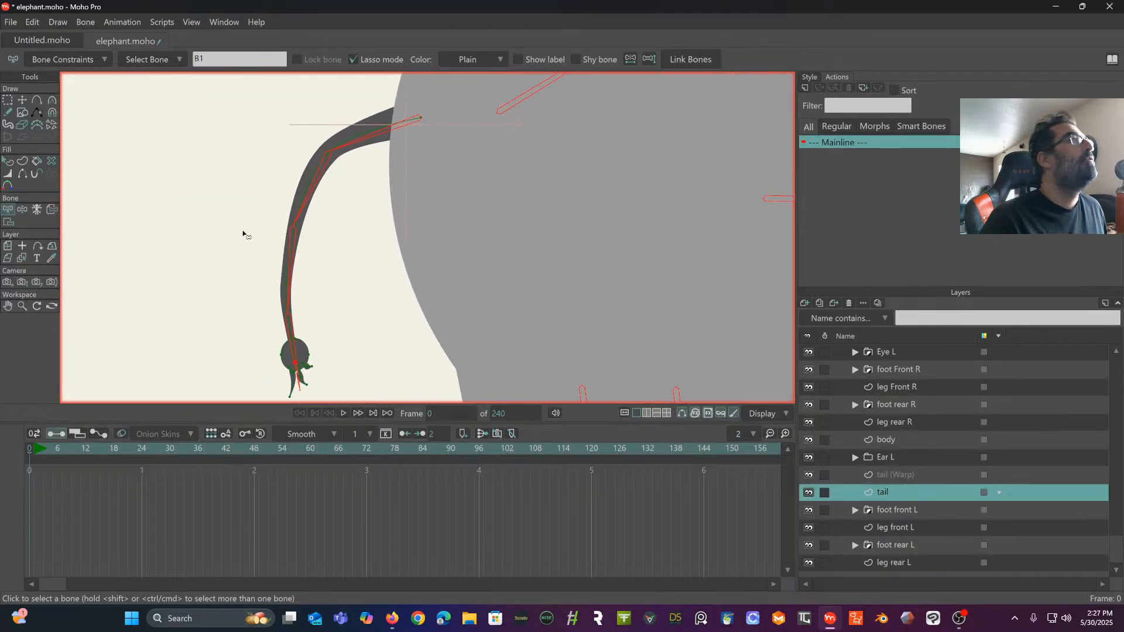
left_click(22, 210)
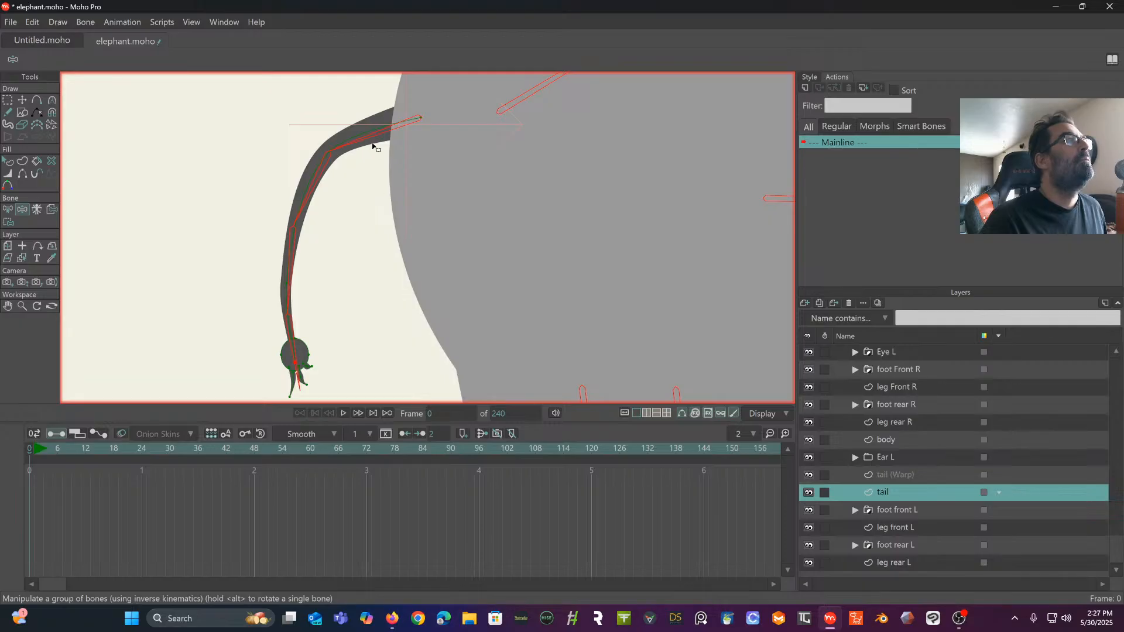
left_click_drag(370, 141, 330, 179)
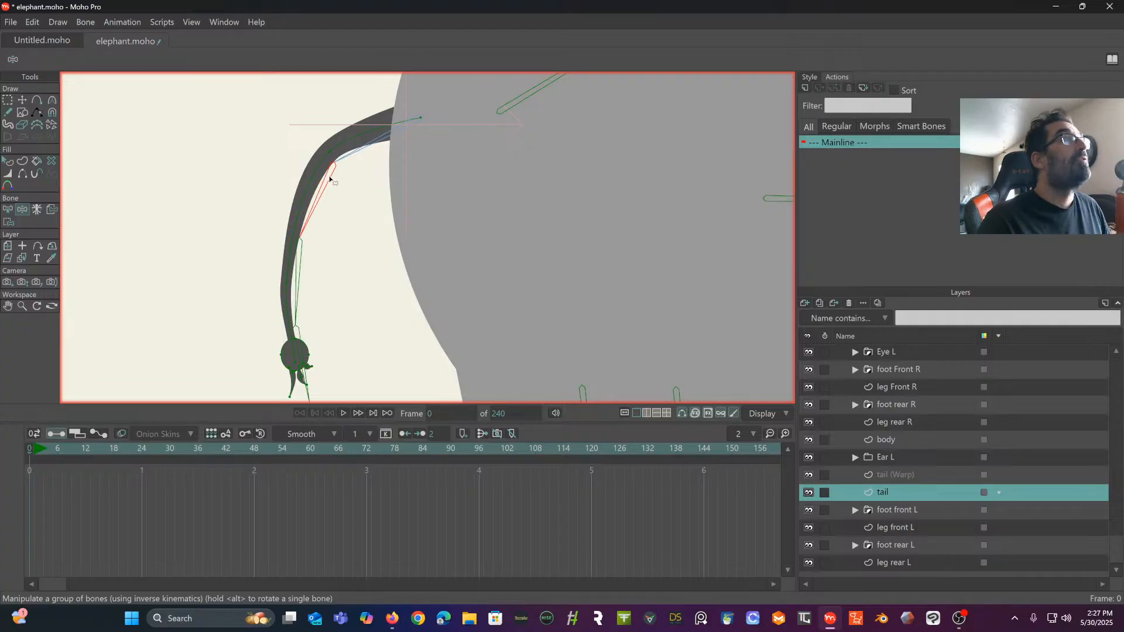
key("ctrl+z")
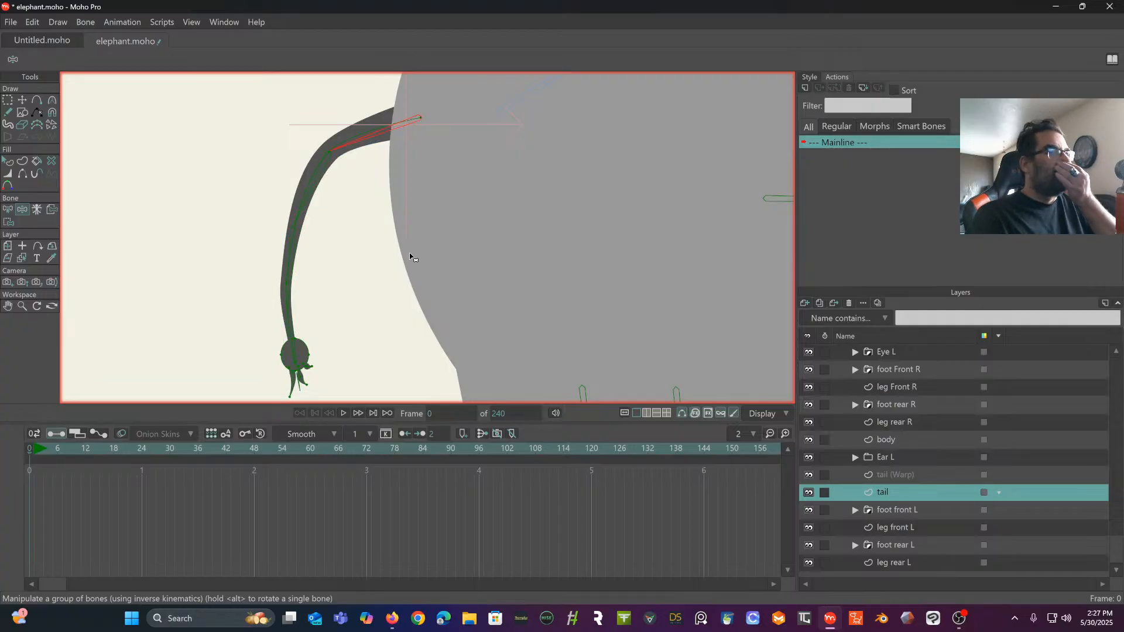
- Test-pose the first tail bone from the tail (Warp) layer and from the elephant bone layer
left_click(890, 474)
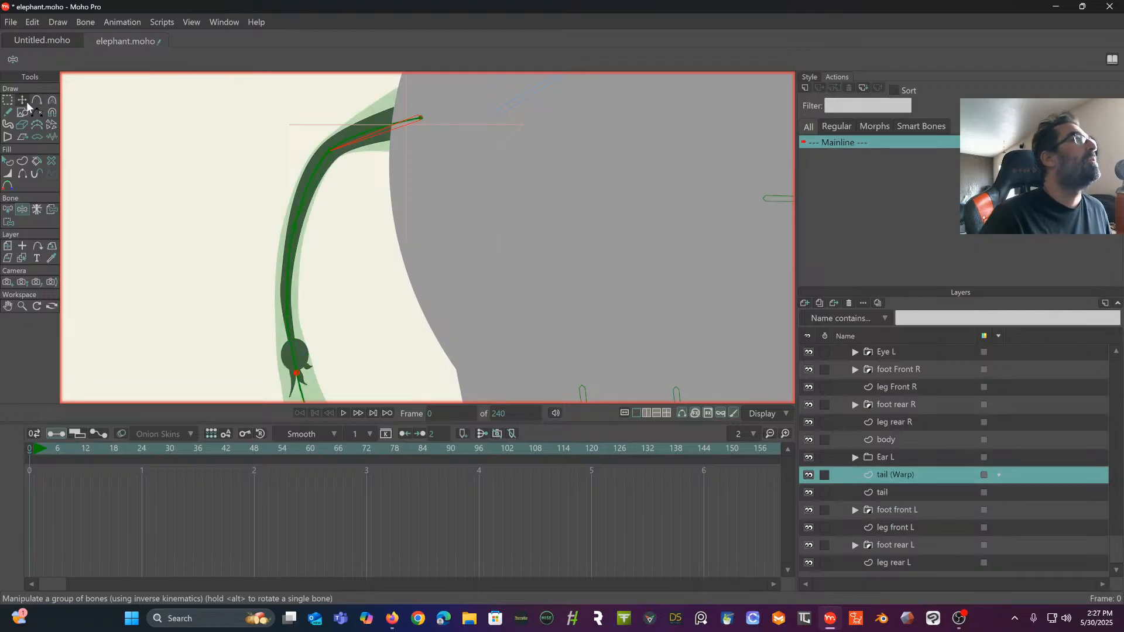
left_click_drag(366, 143, 319, 144)
scroll(915, 399, "up", 3)
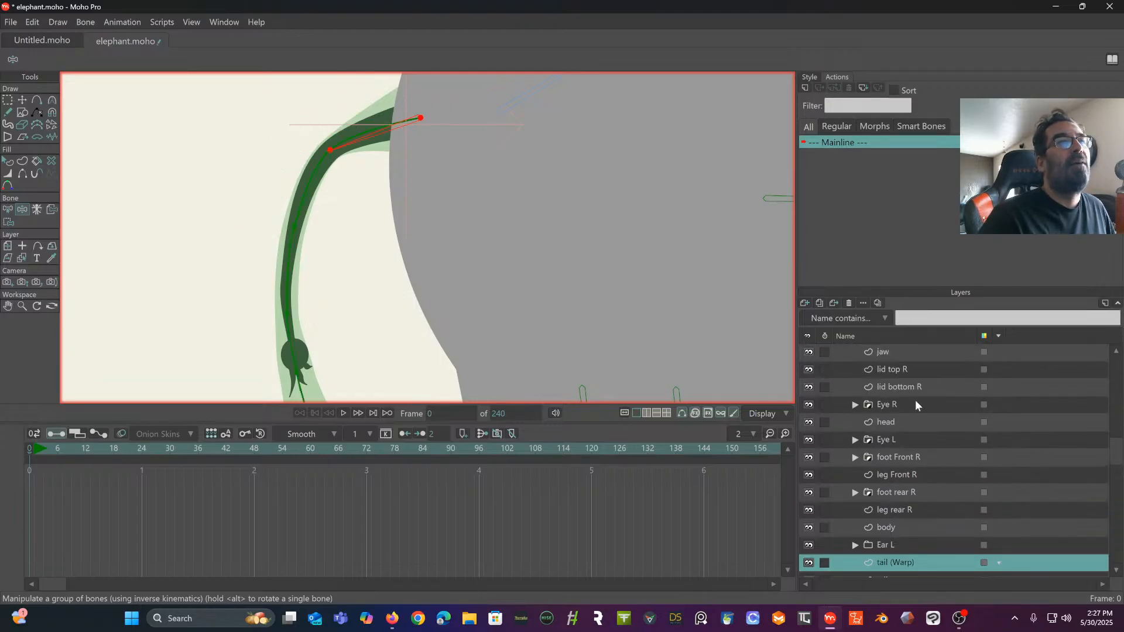
left_click(883, 353)
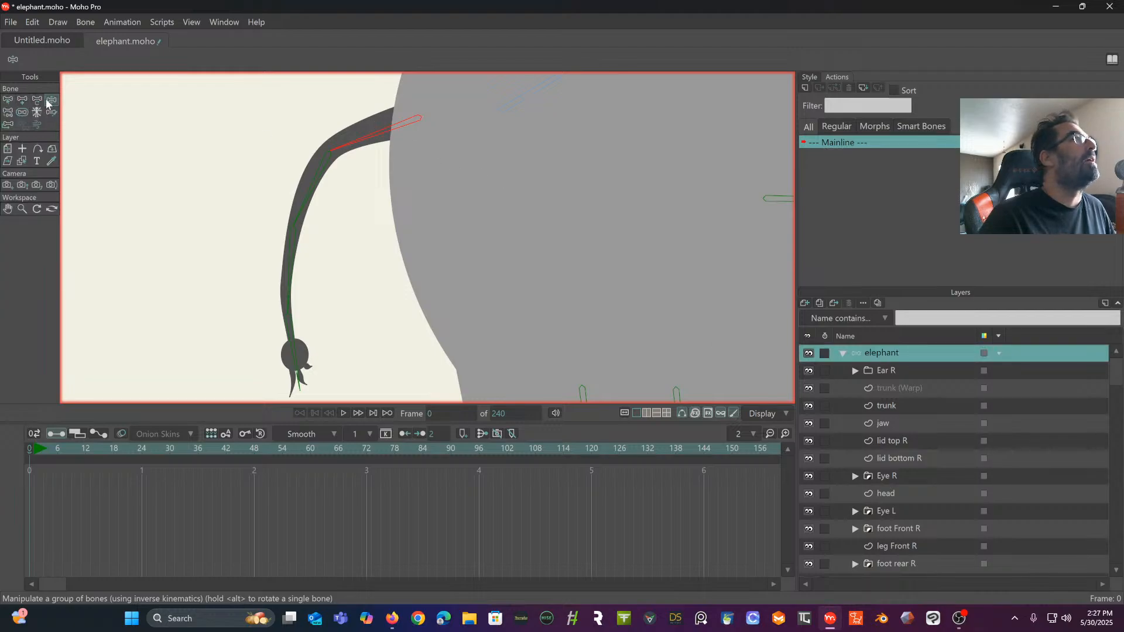
left_click_drag(367, 148, 304, 181)
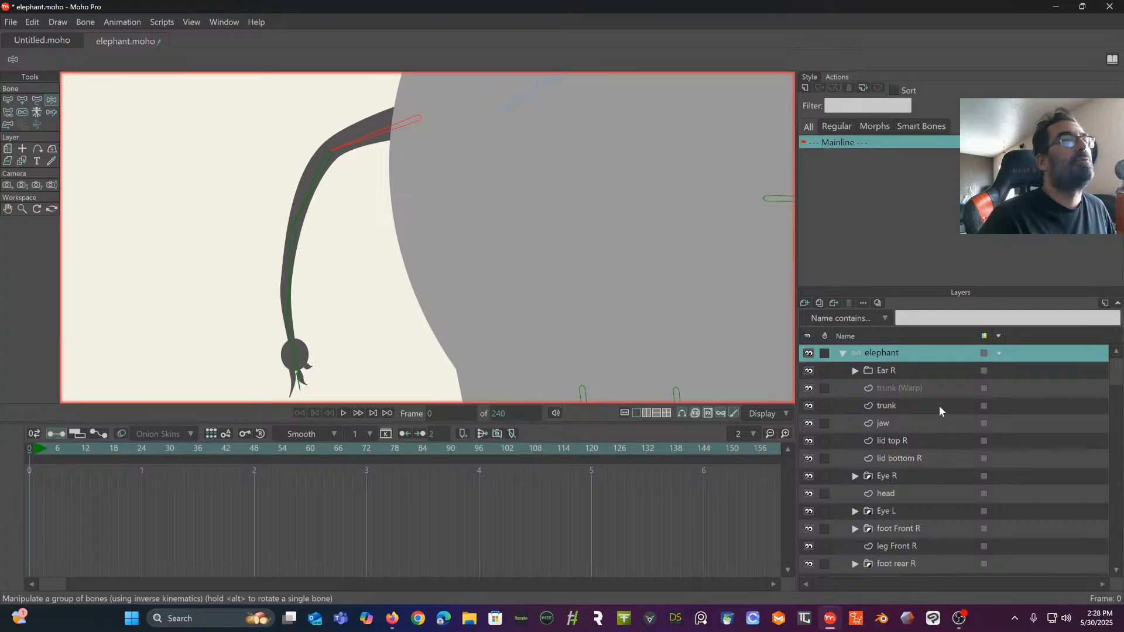
- Examine how the tail (Warp) mesh covers the tail artwork at its base, with the bone selection cleared
scroll(940, 406, "down", 3)
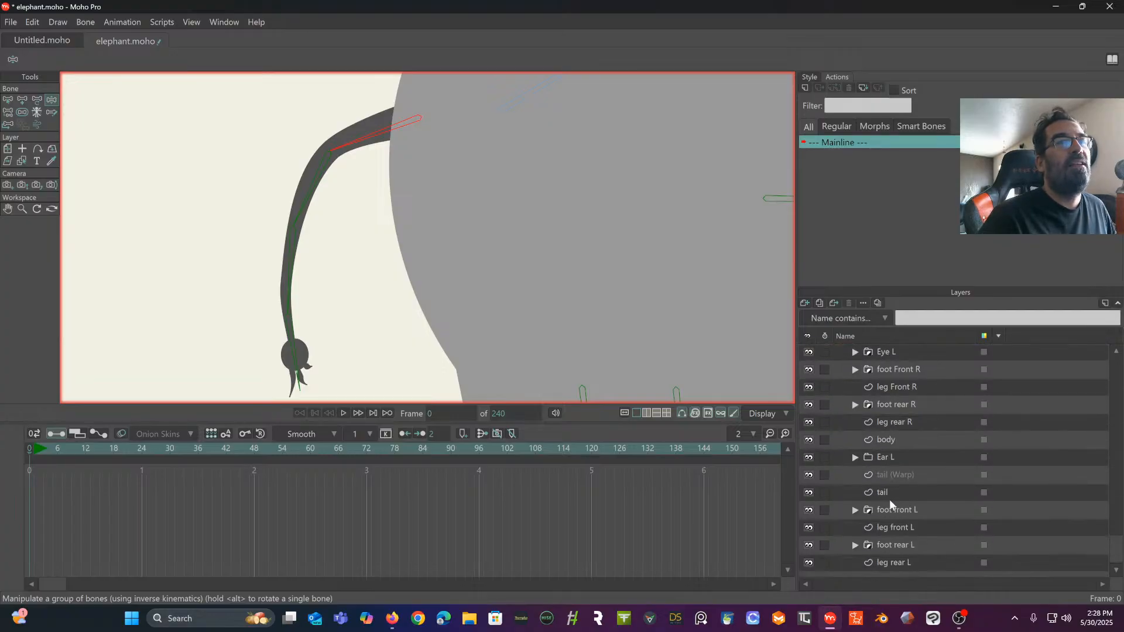
left_click(894, 494)
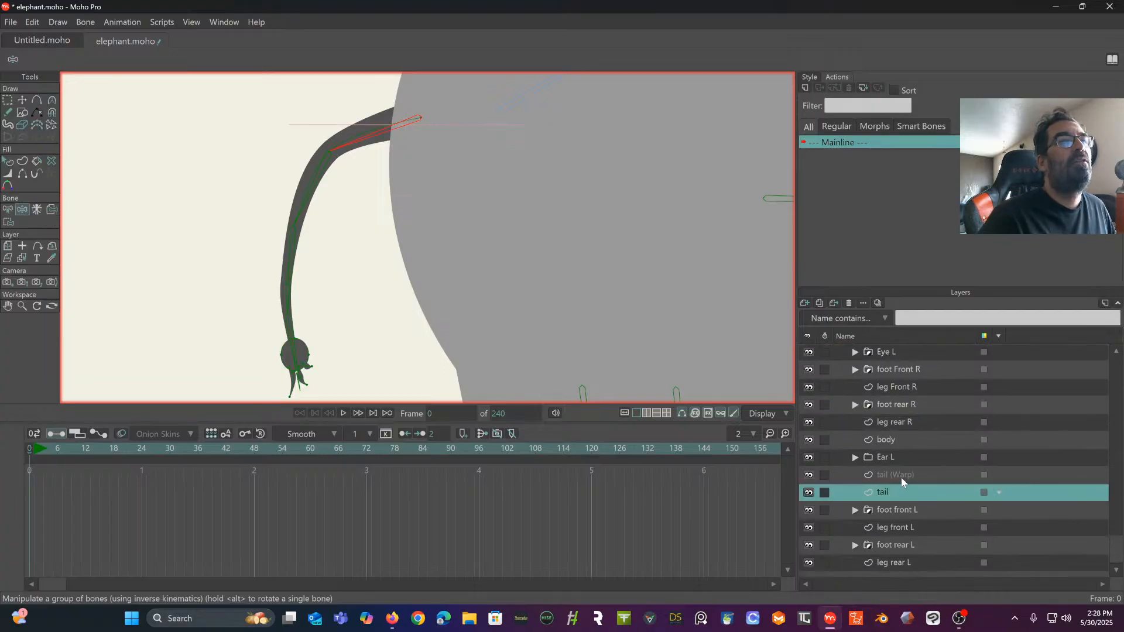
left_click(901, 476)
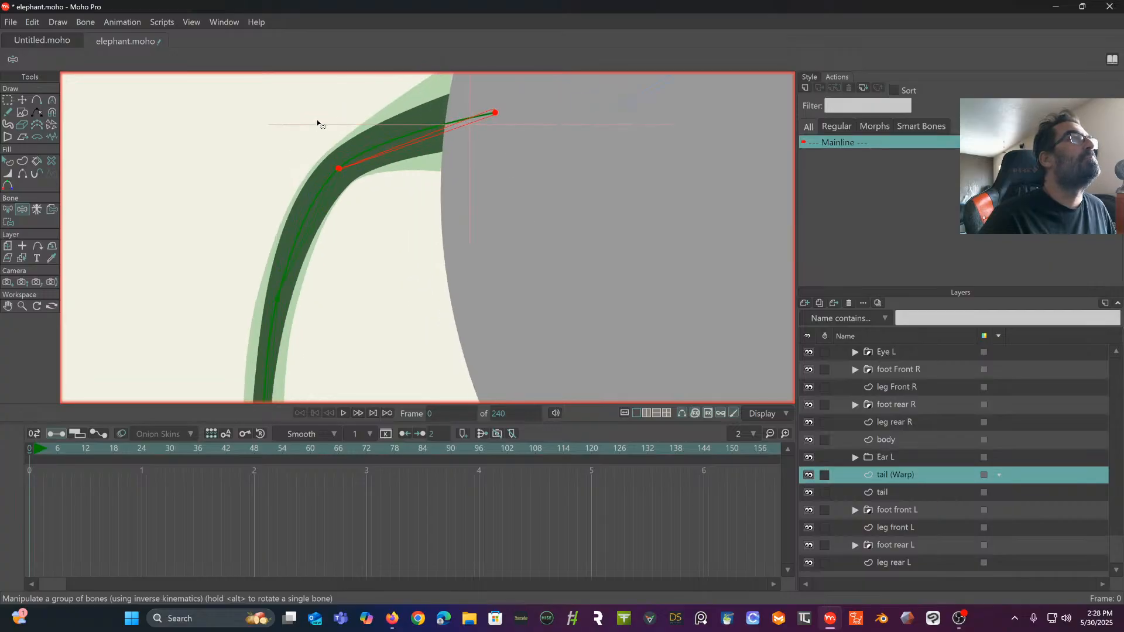
scroll(316, 120, "up", 2)
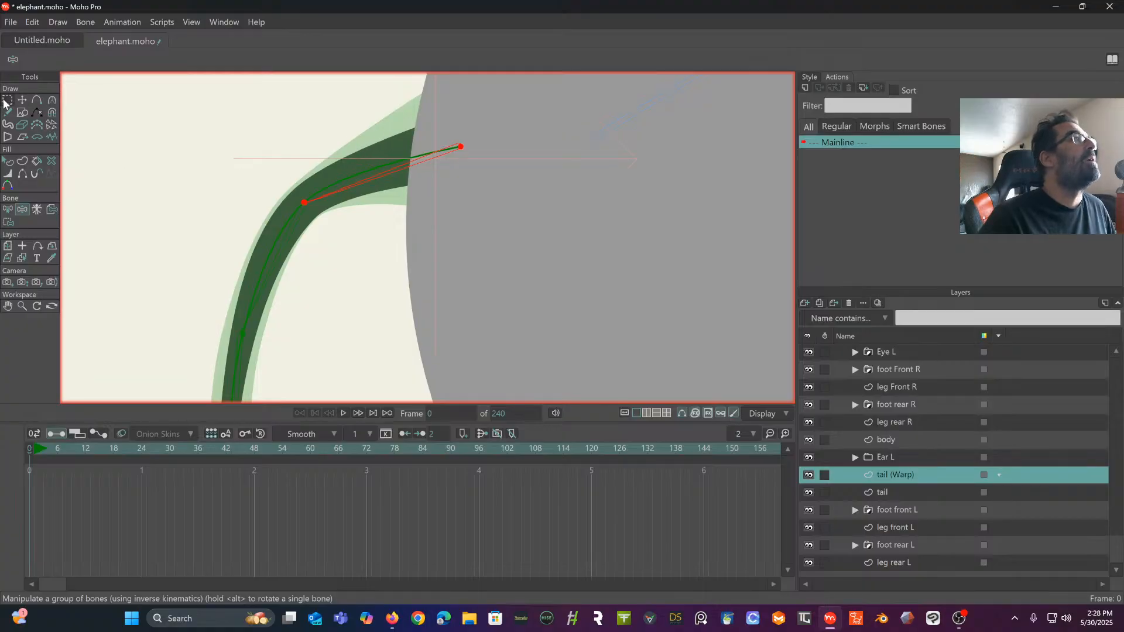
left_click(8, 209)
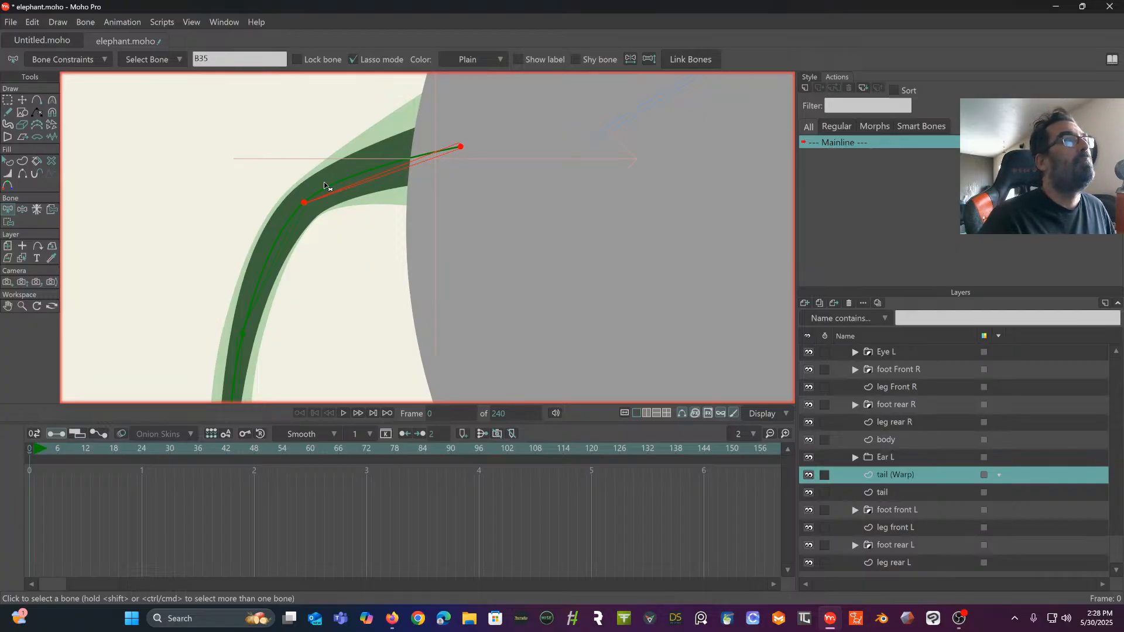
scroll(329, 181, "down", 3)
left_click_drag(322, 179, 309, 141)
scroll(310, 158, "up", 3)
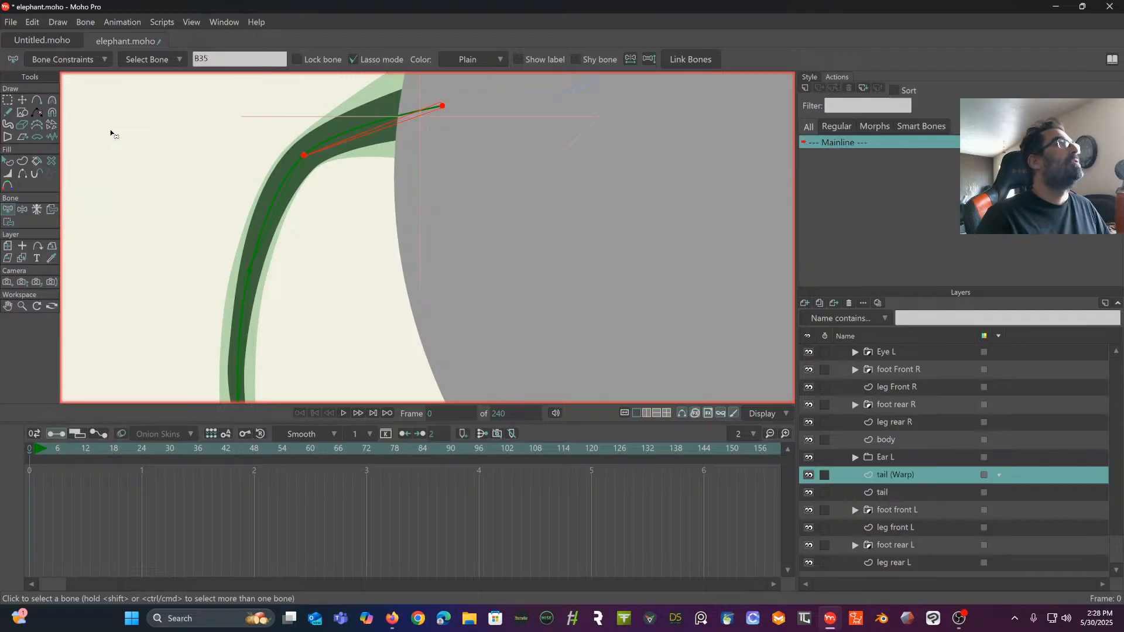
left_click_drag(291, 125, 285, 143)
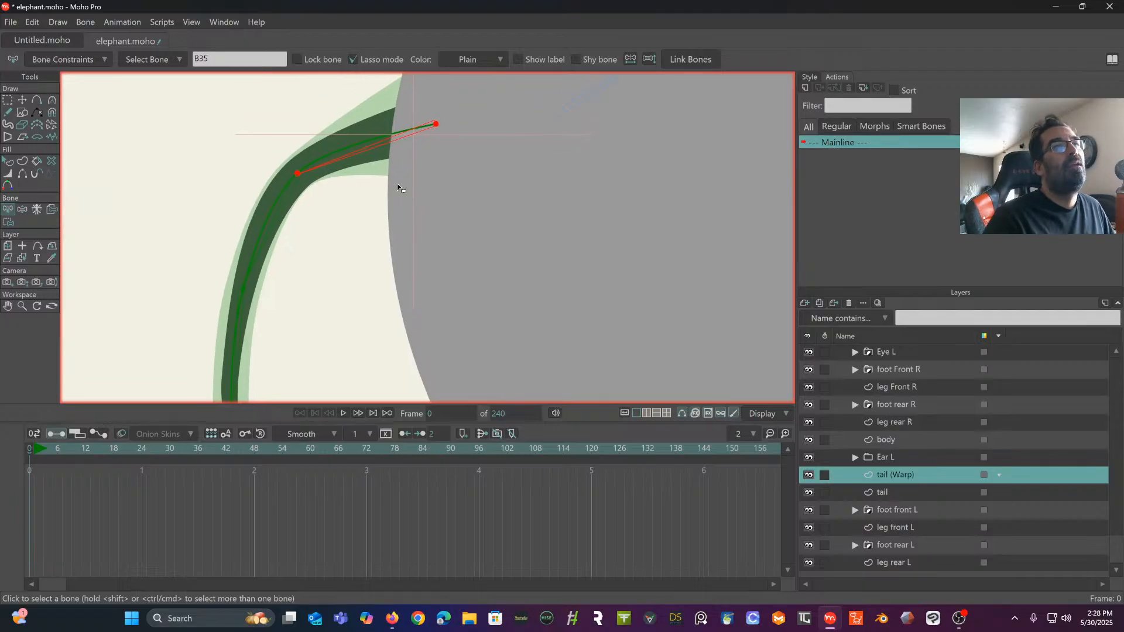
scroll(373, 195, "up", 2)
left_click_drag(382, 217, 392, 308)
left_click(133, 135)
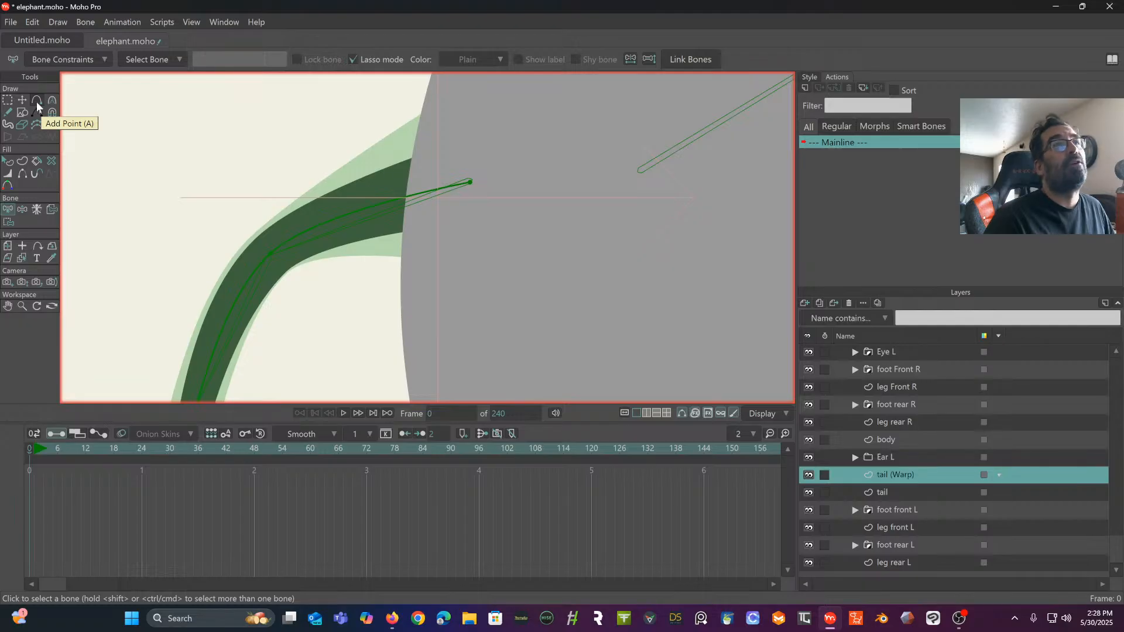
scroll(960, 422, "up", 3)
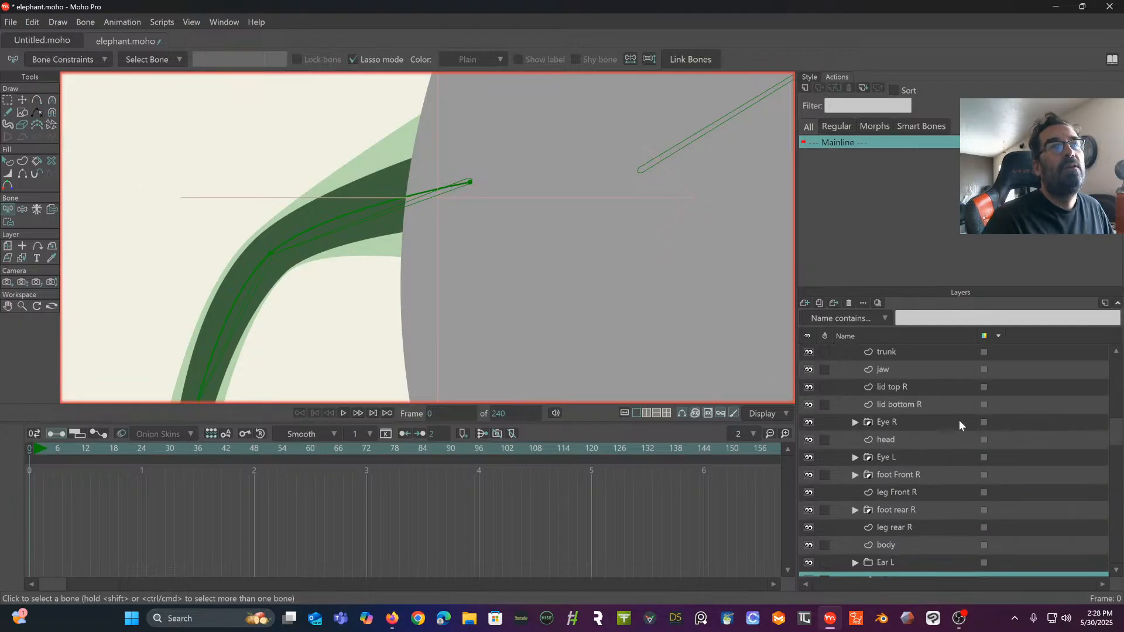
scroll(959, 420, "down", 3)
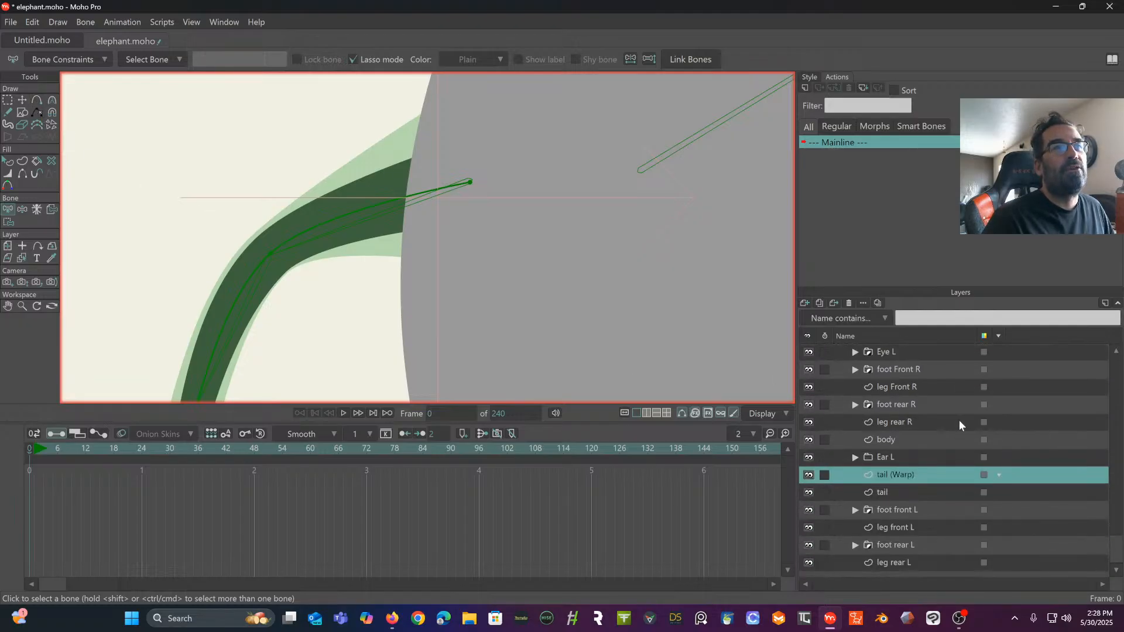
scroll(271, 101, "up", 3)
left_click_drag(272, 101, 241, 14)
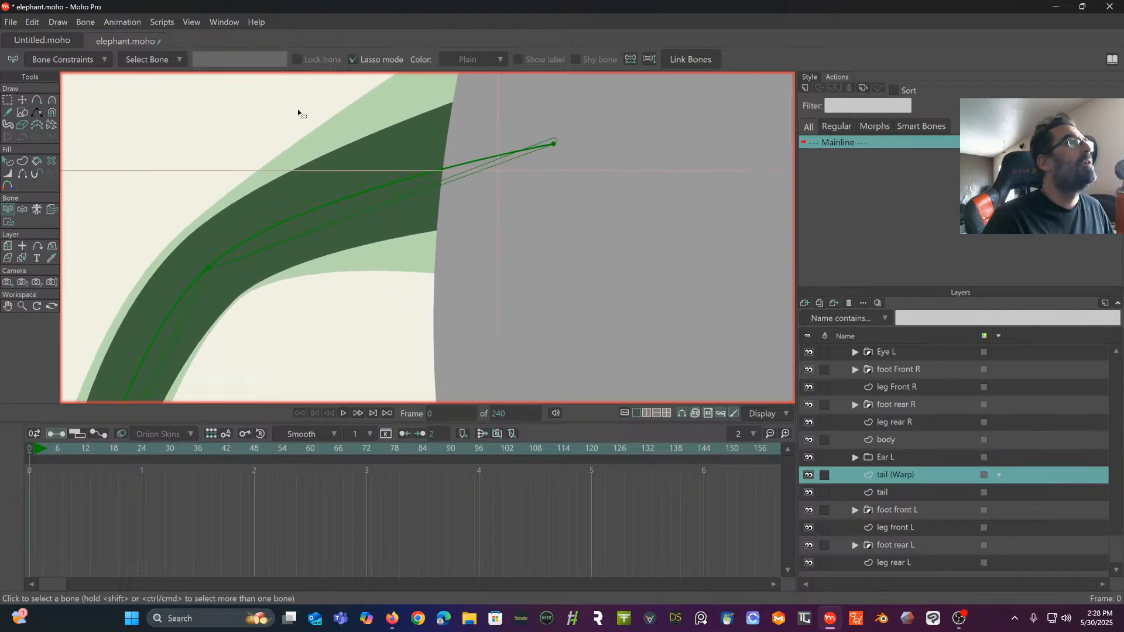
scroll(304, 167, "down", 2)
left_click_drag(304, 168, 283, 150)
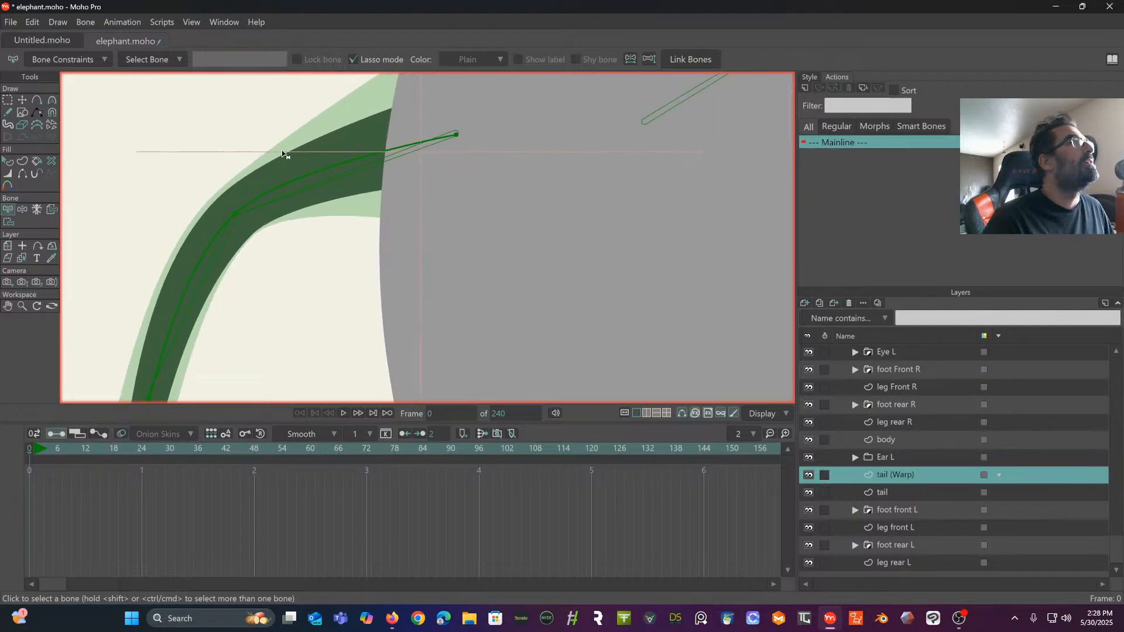
- Try adding extra curve points across the tail (Warp) mesh where the tail meets the body, and undo them
left_click(34, 103)
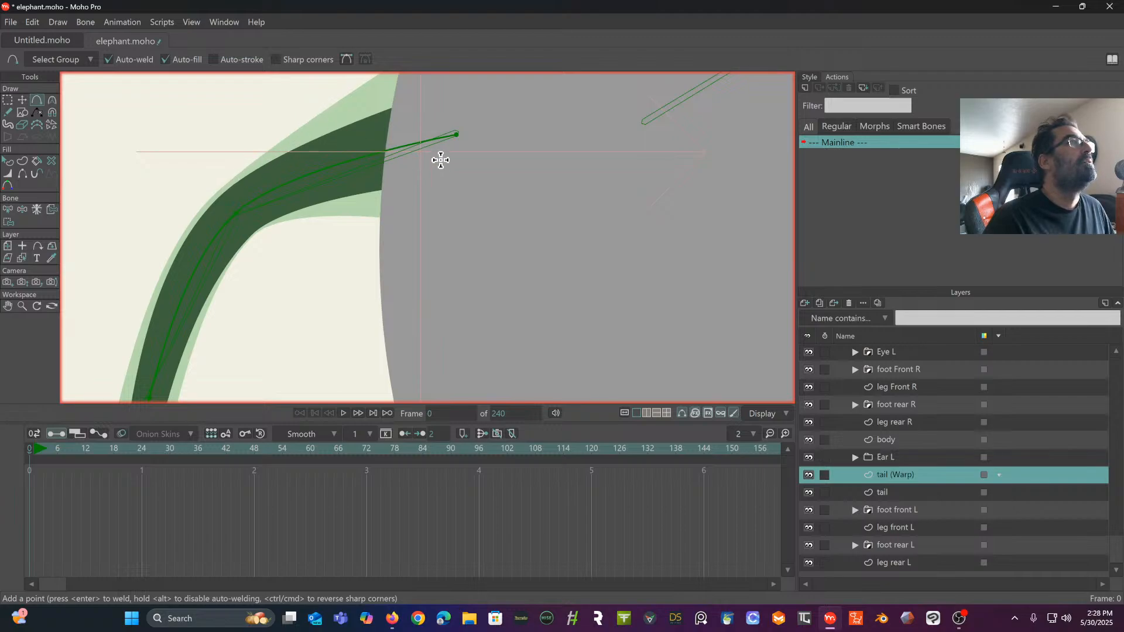
left_click_drag(455, 146, 427, 170)
key("ctrl+z")
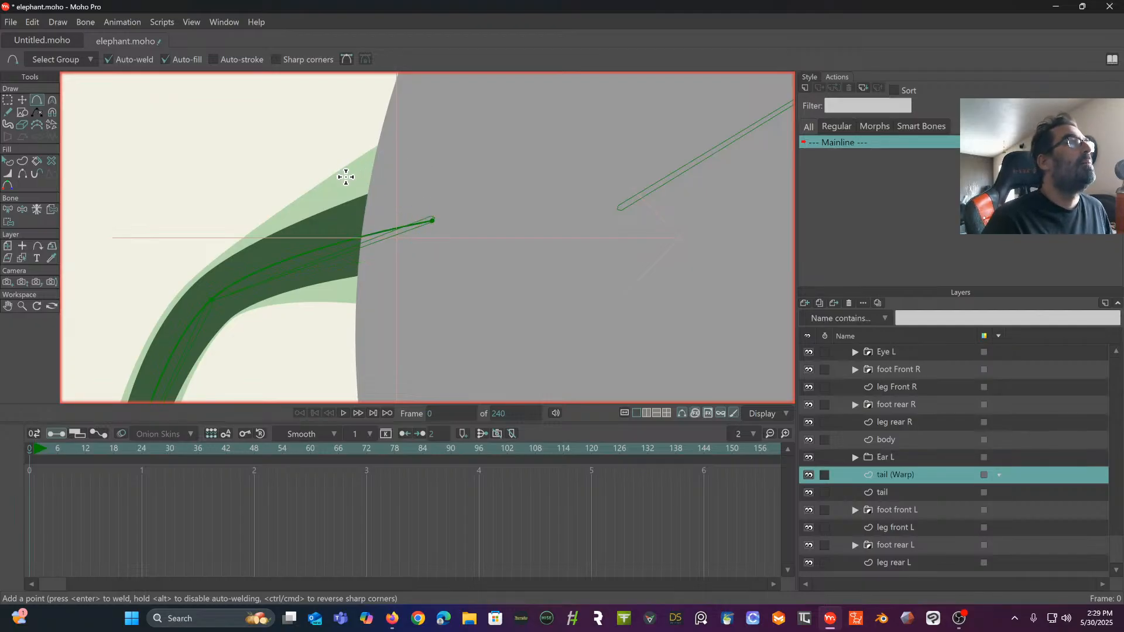
left_click_drag(346, 178, 354, 281)
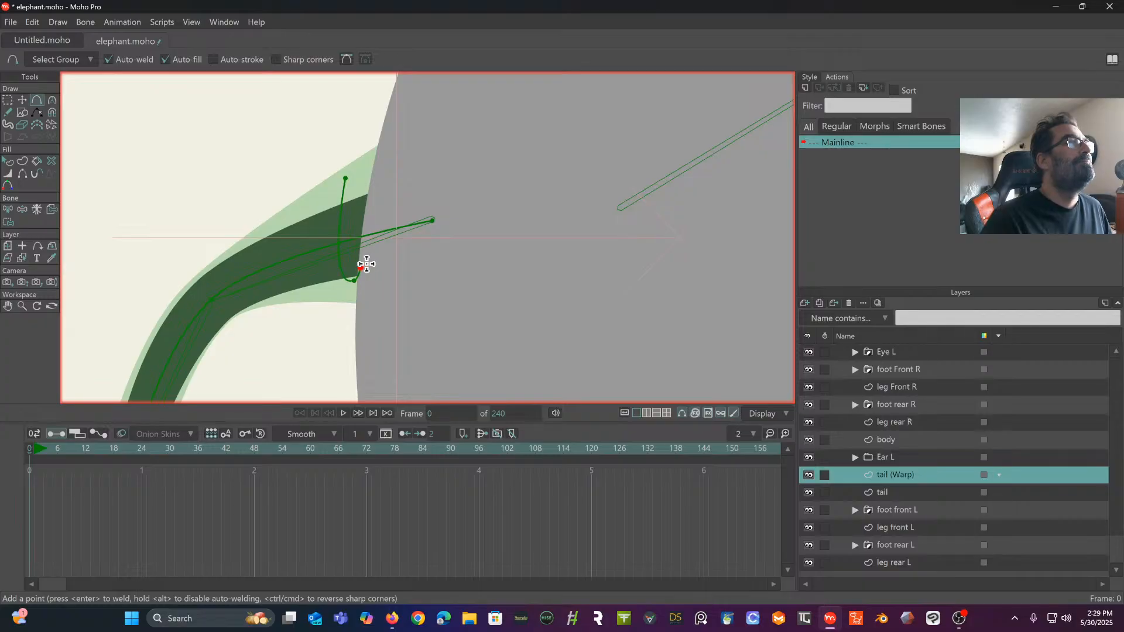
key("ctrl+z")
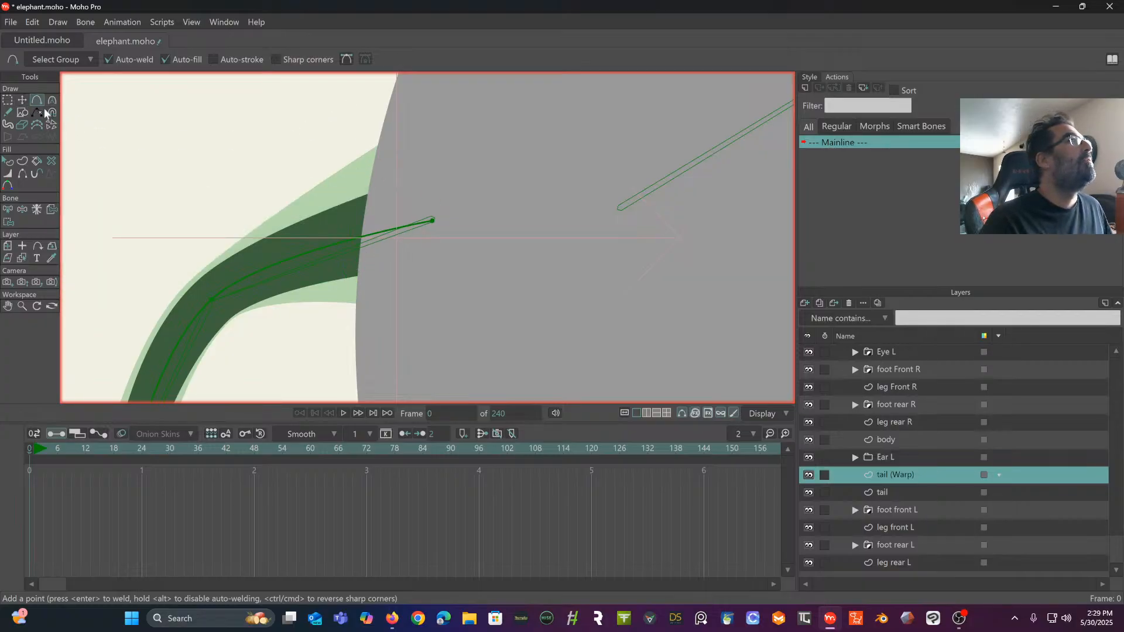
- Compare the tail and tail (Warp) layers and review the layer, drawing and bone commands available for the warp mesh
scroll(262, 163, "down", 4)
left_click_drag(263, 163, 205, 111)
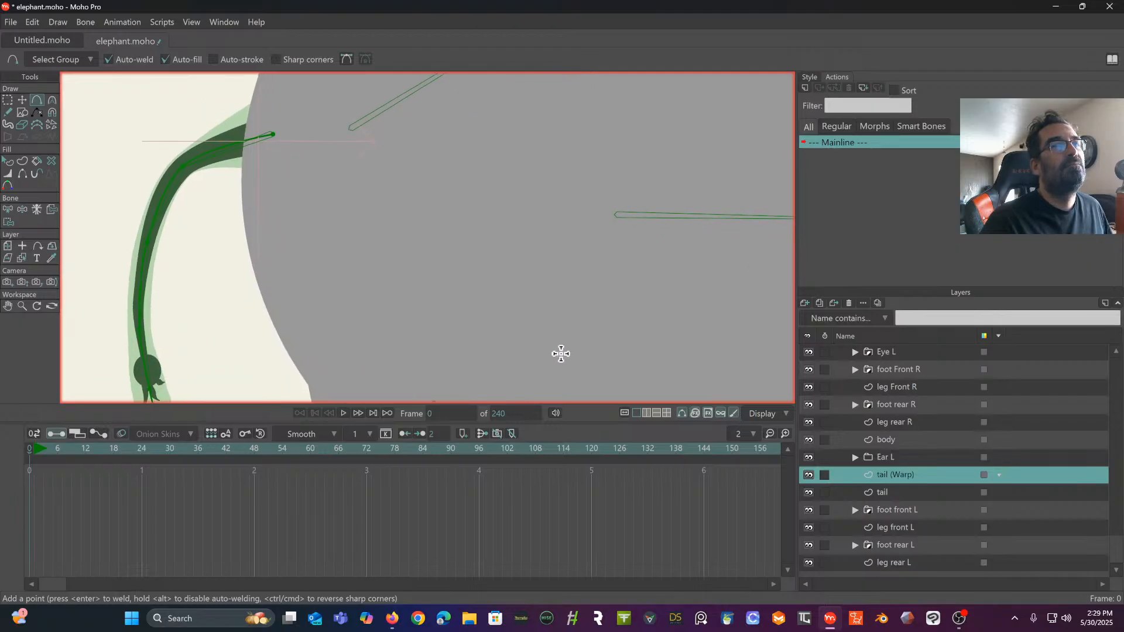
left_click_drag(474, 282, 531, 218)
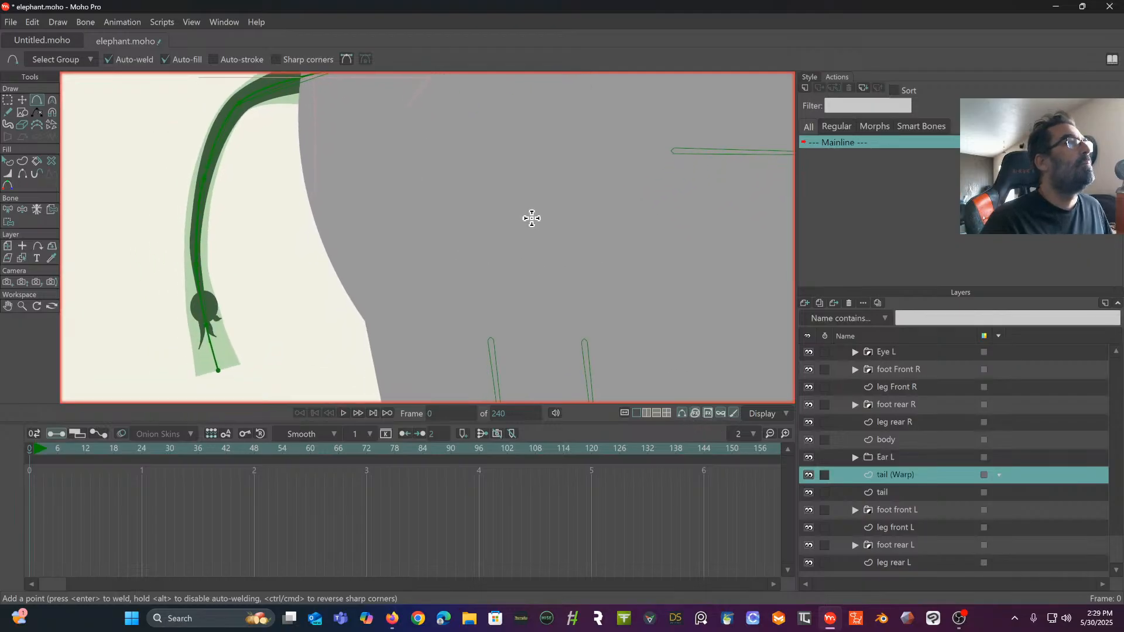
left_click(8, 103)
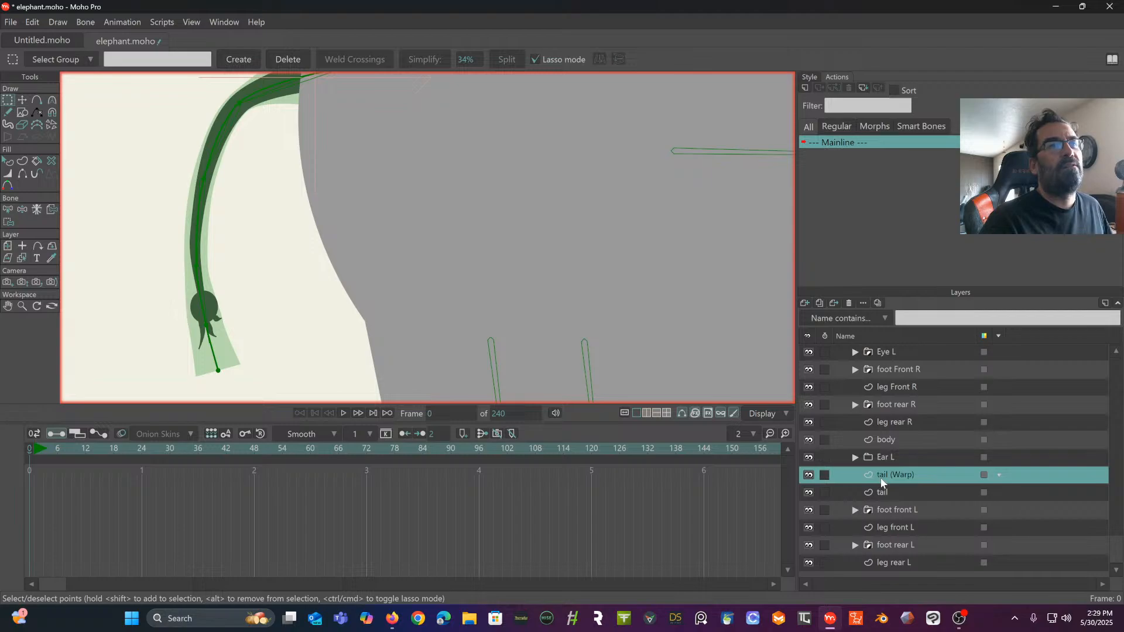
left_click(882, 494)
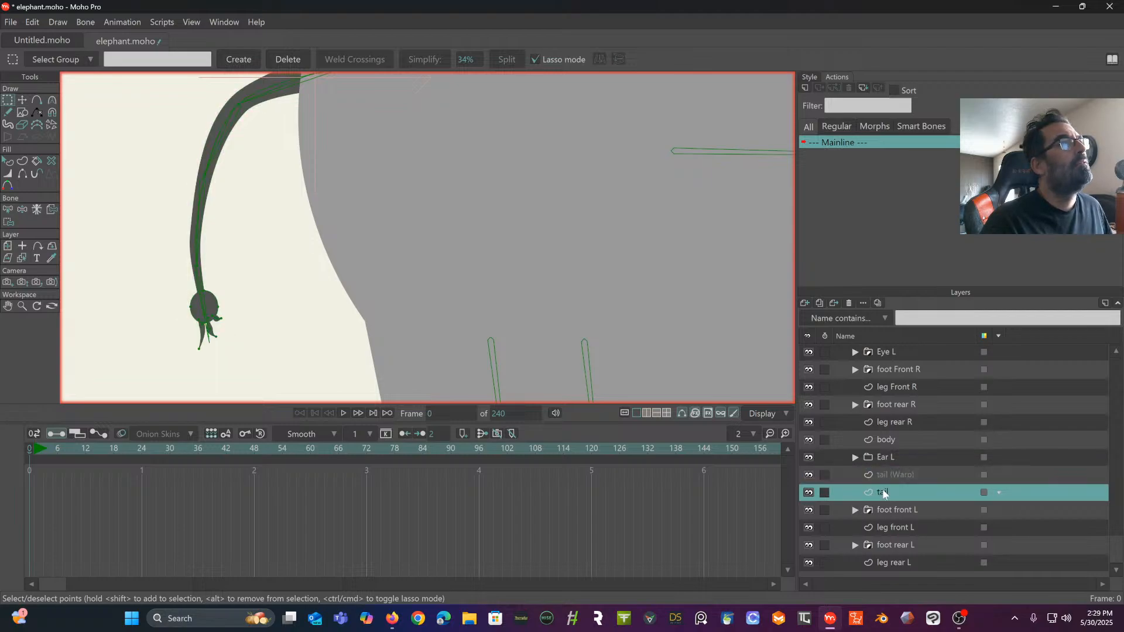
left_click(890, 472)
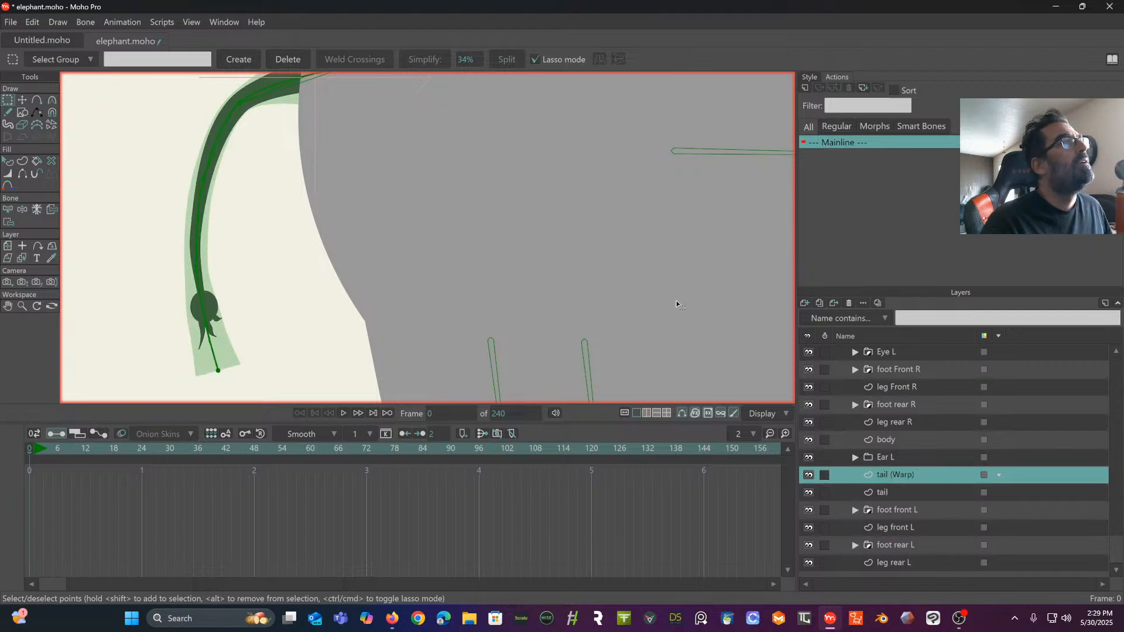
right_click(936, 473)
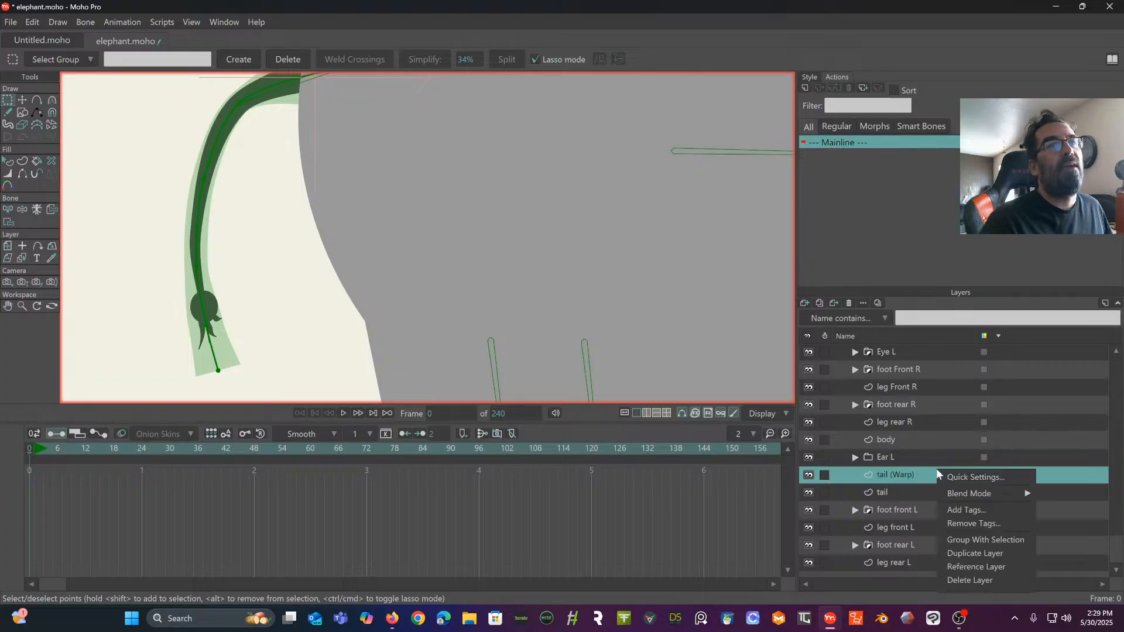
mouse_move(947, 495)
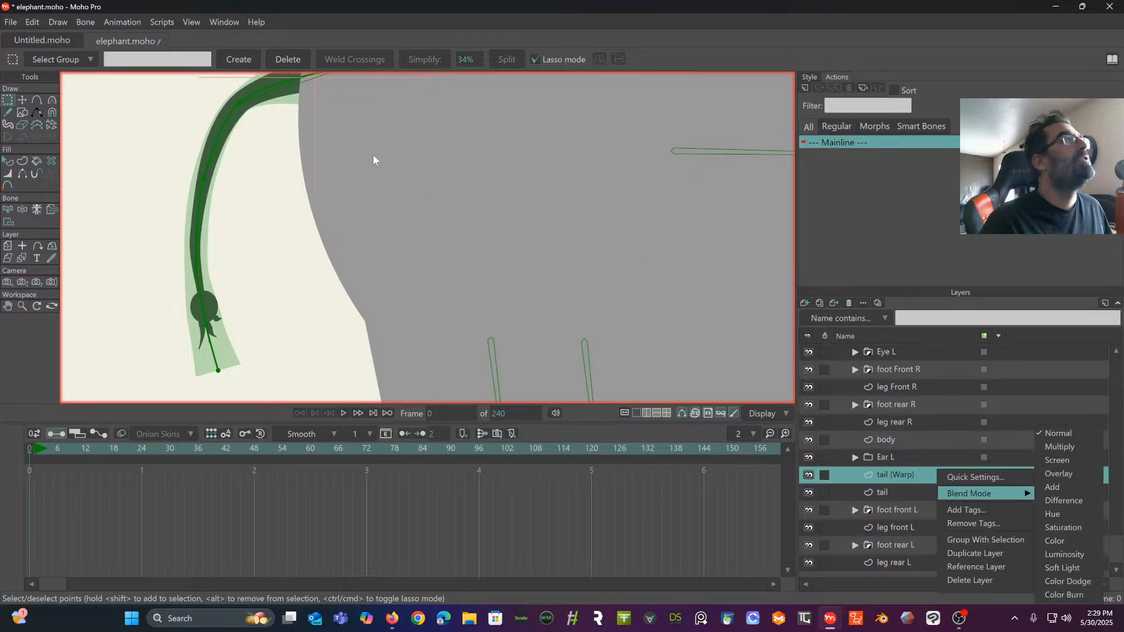
left_click(60, 22)
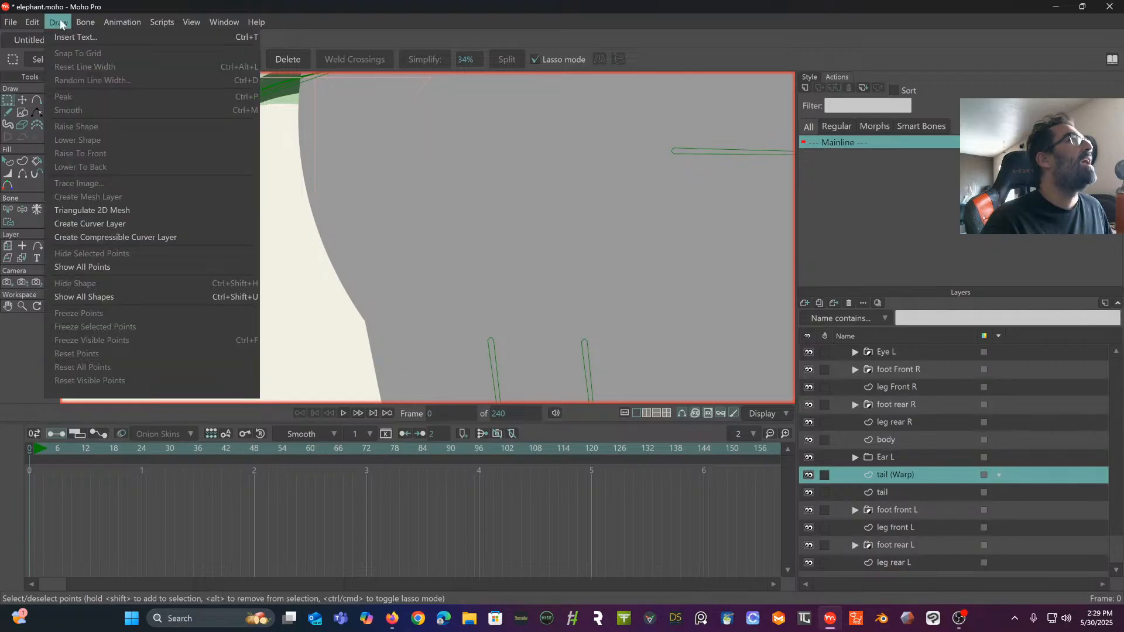
left_click(82, 22)
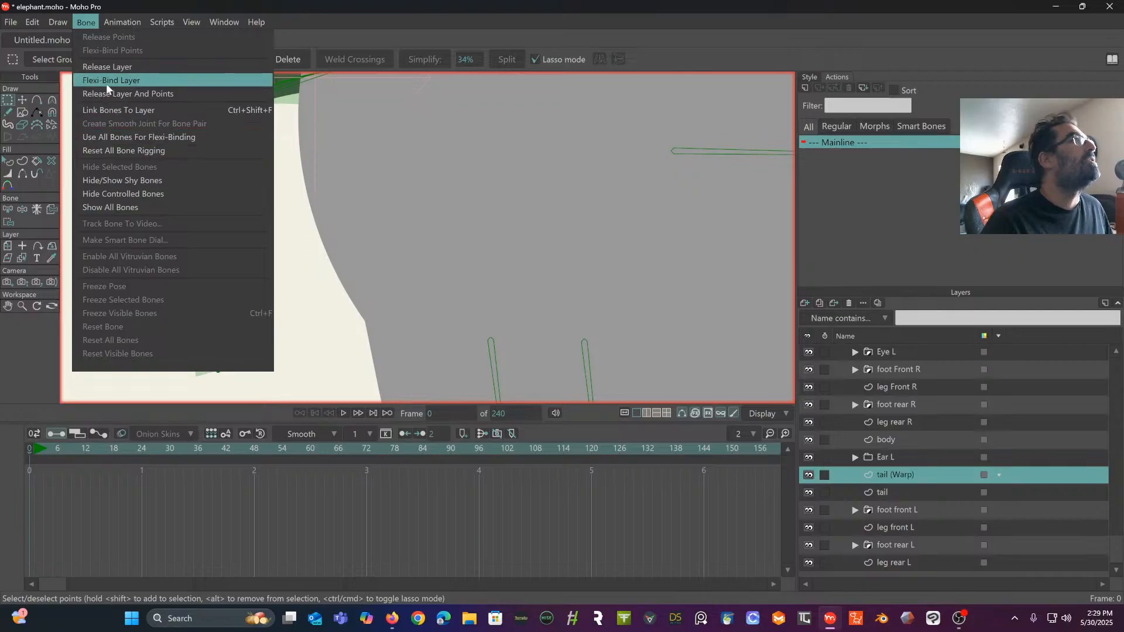
mouse_move(34, 23)
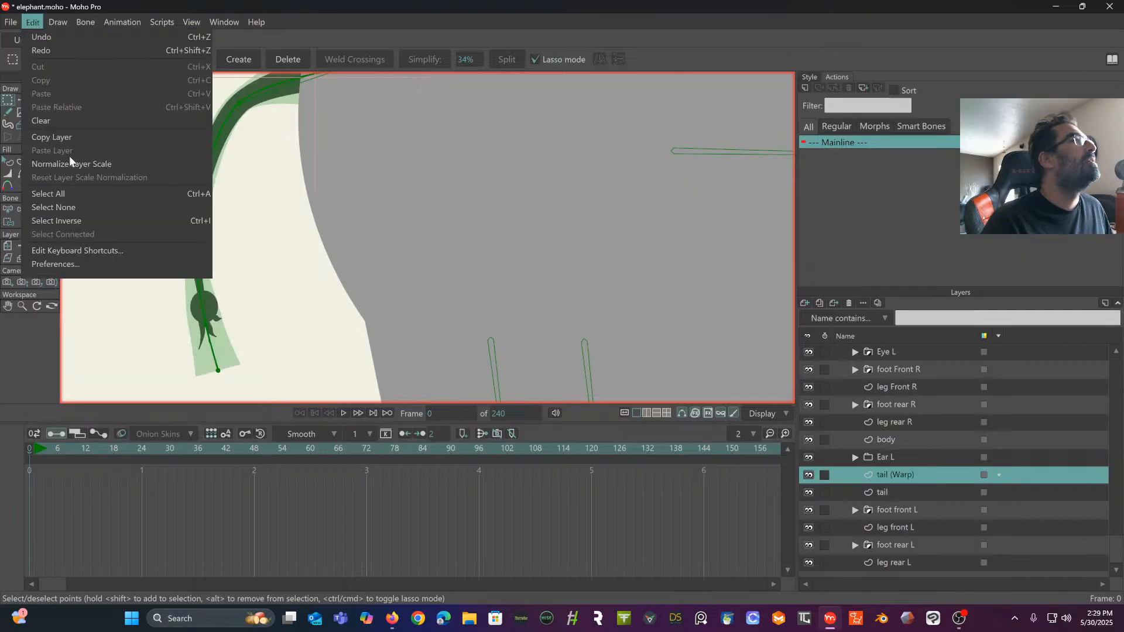
mouse_move(60, 22)
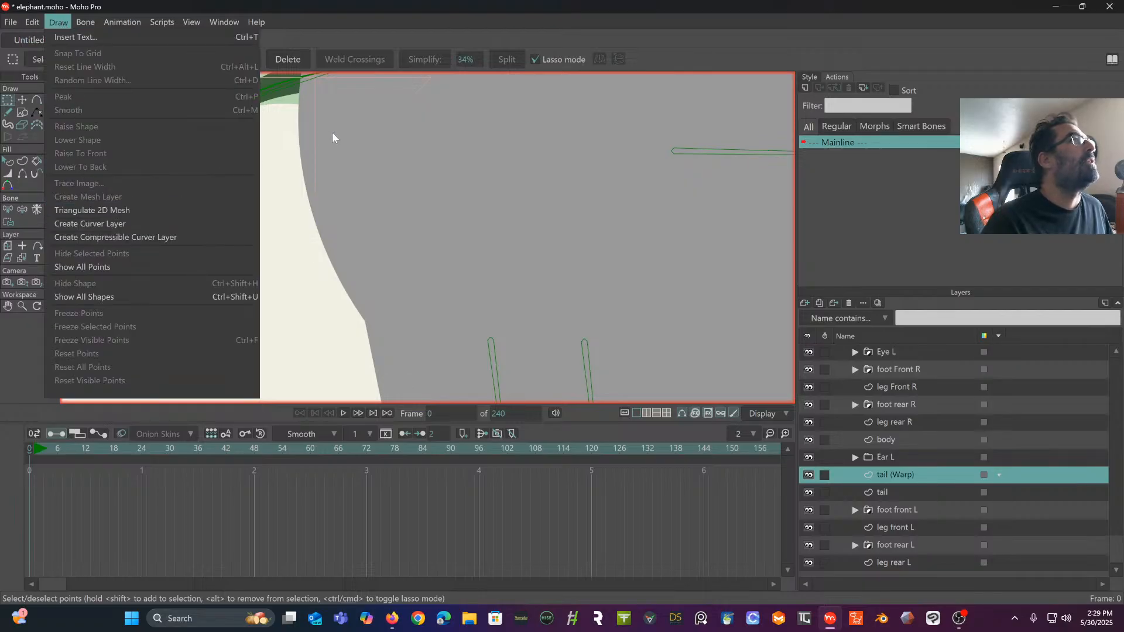
left_click(307, 125)
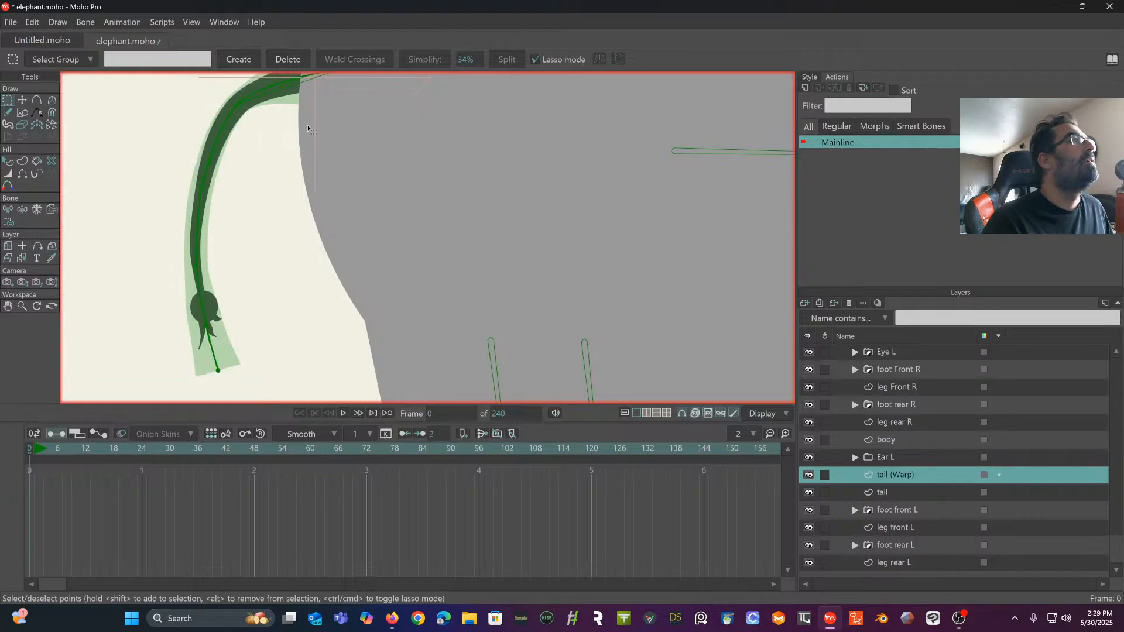
- Try to convert the whole tail (Warp) curve with Triangulate 2D Mesh, and undo the conversion
double_click(265, 93)
left_click(58, 23)
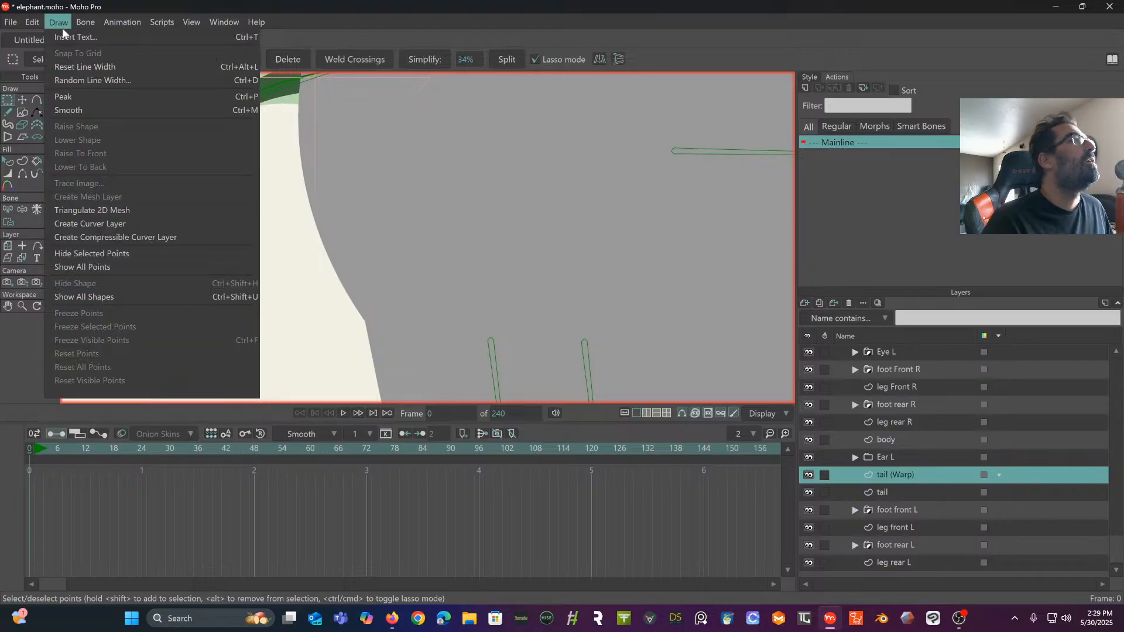
left_click(101, 210)
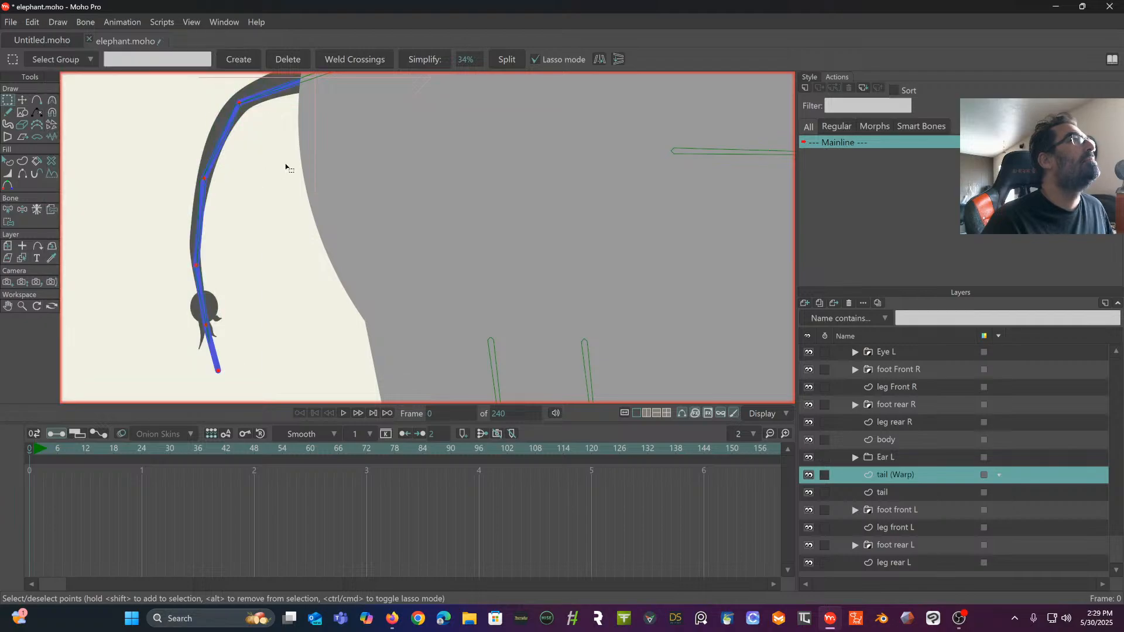
scroll(278, 192, "up", 3)
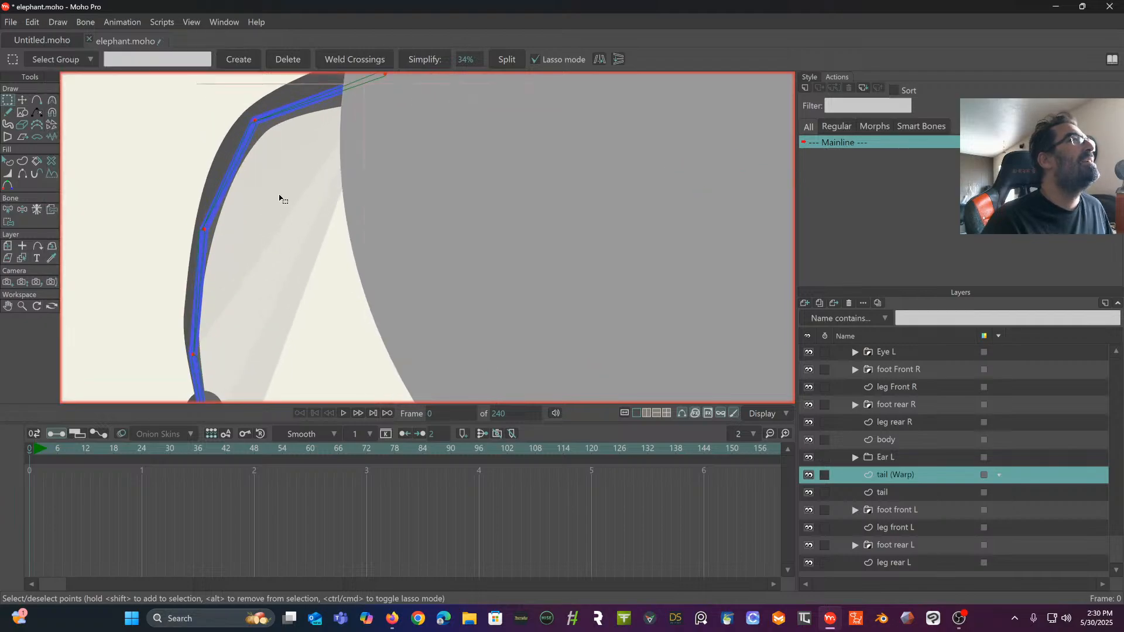
left_click_drag(307, 203, 316, 284)
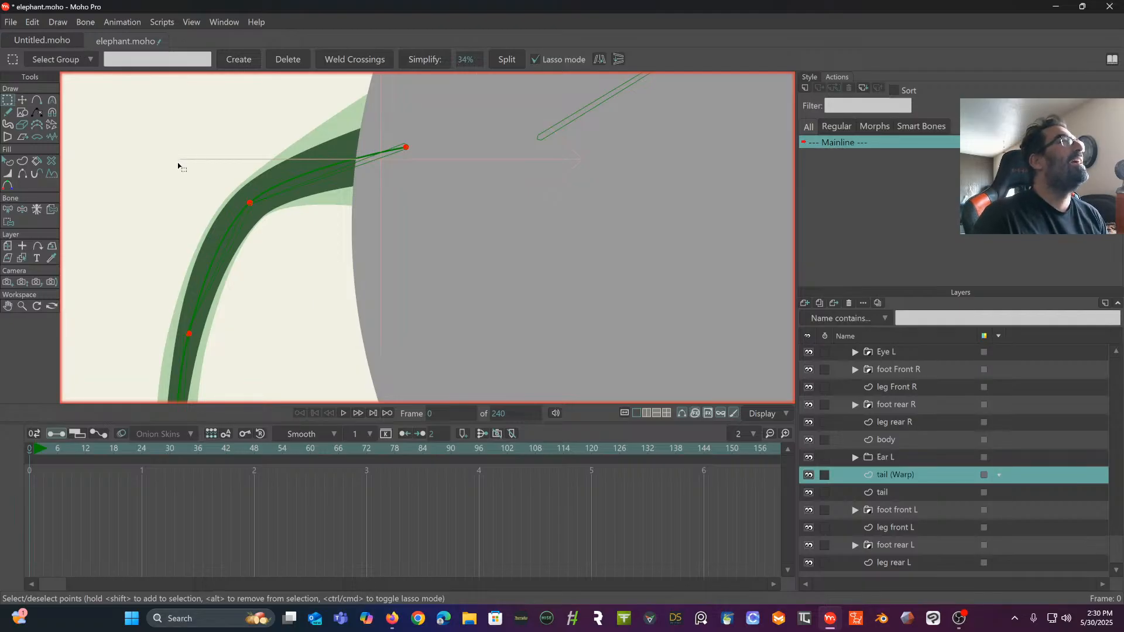
scroll(177, 163, "down", 2)
left_click_drag(177, 162, 223, 136)
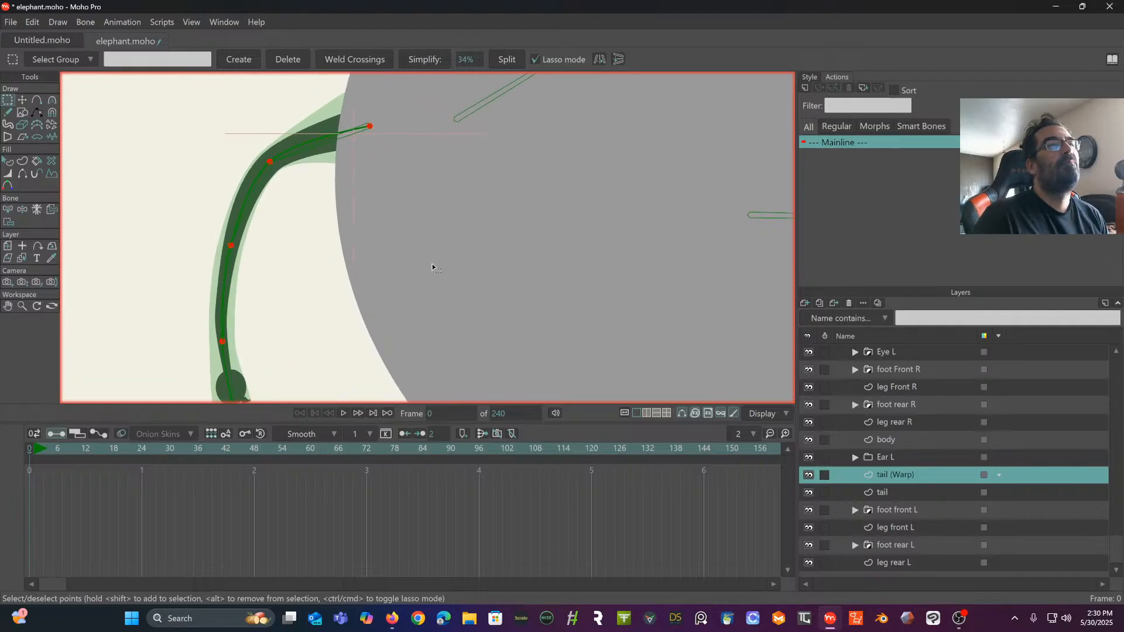
left_click_drag(388, 220, 427, 212)
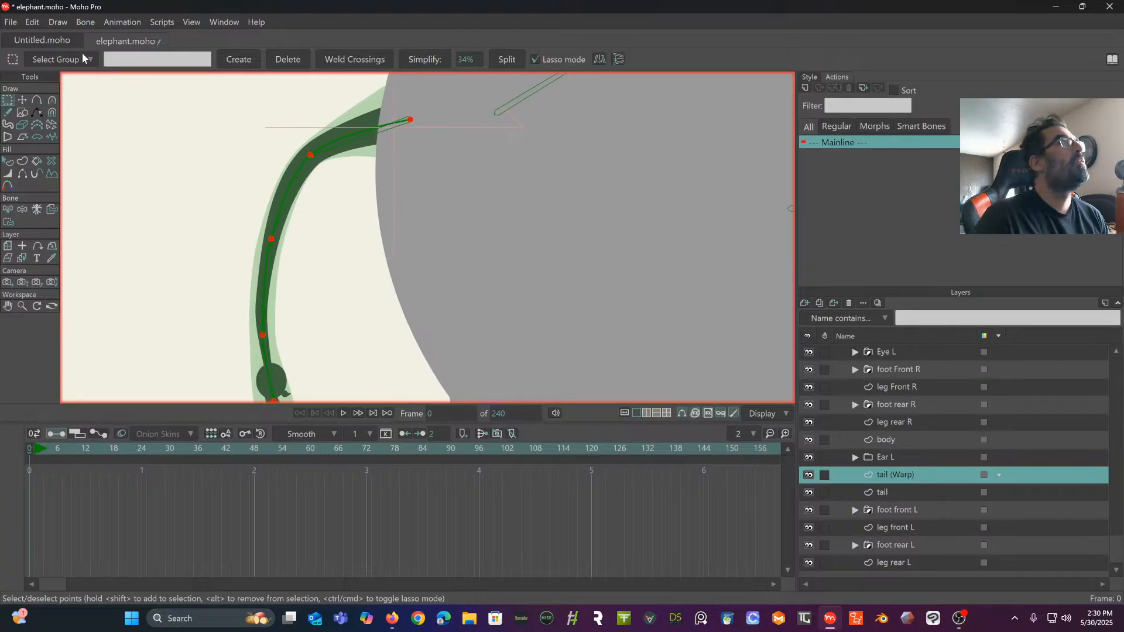
left_click(59, 23)
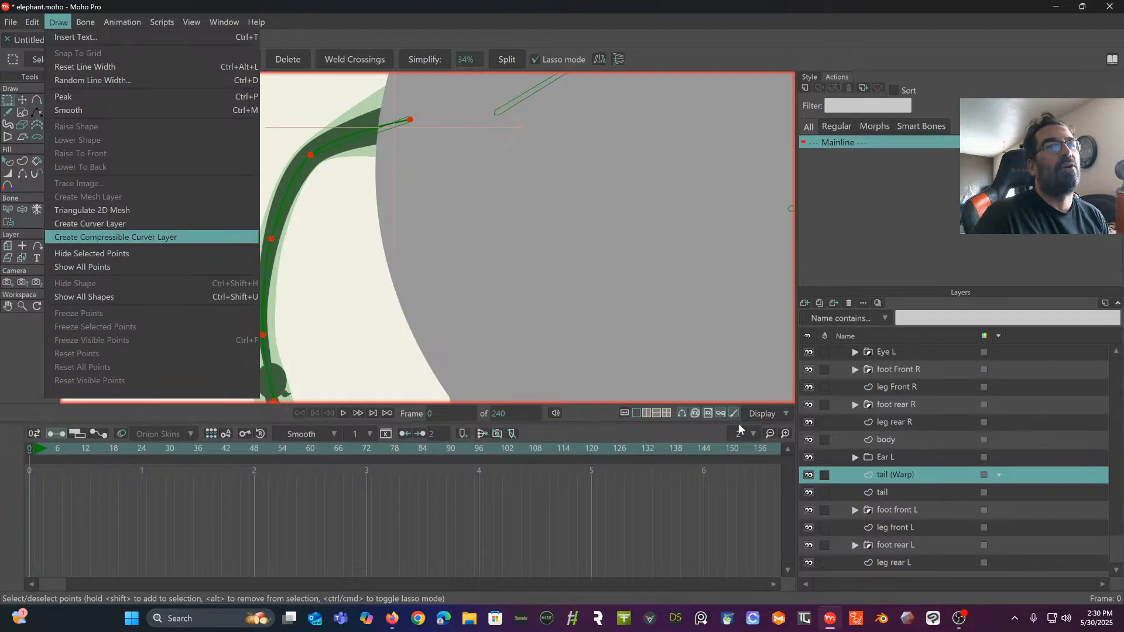
- Delete the tail (Warp) layer together with its curve points
left_click(937, 472)
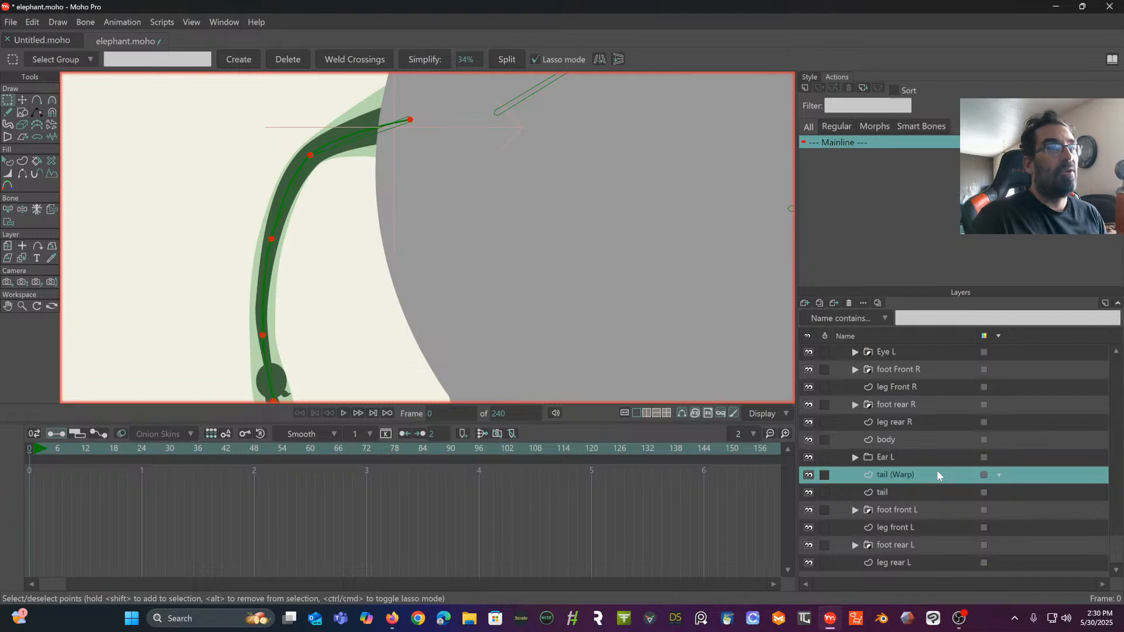
key("Delete")
right_click(937, 475)
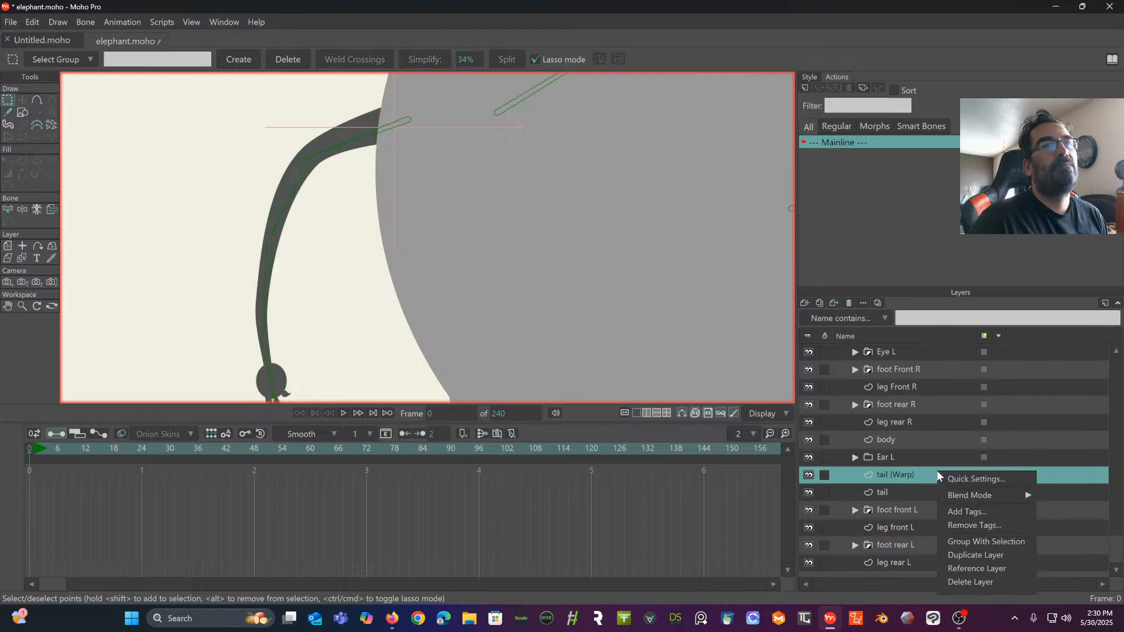
left_click(959, 580)
- Delete the trunk (Warp) layer from the elephant bone layer
scroll(950, 487, "up", 5)
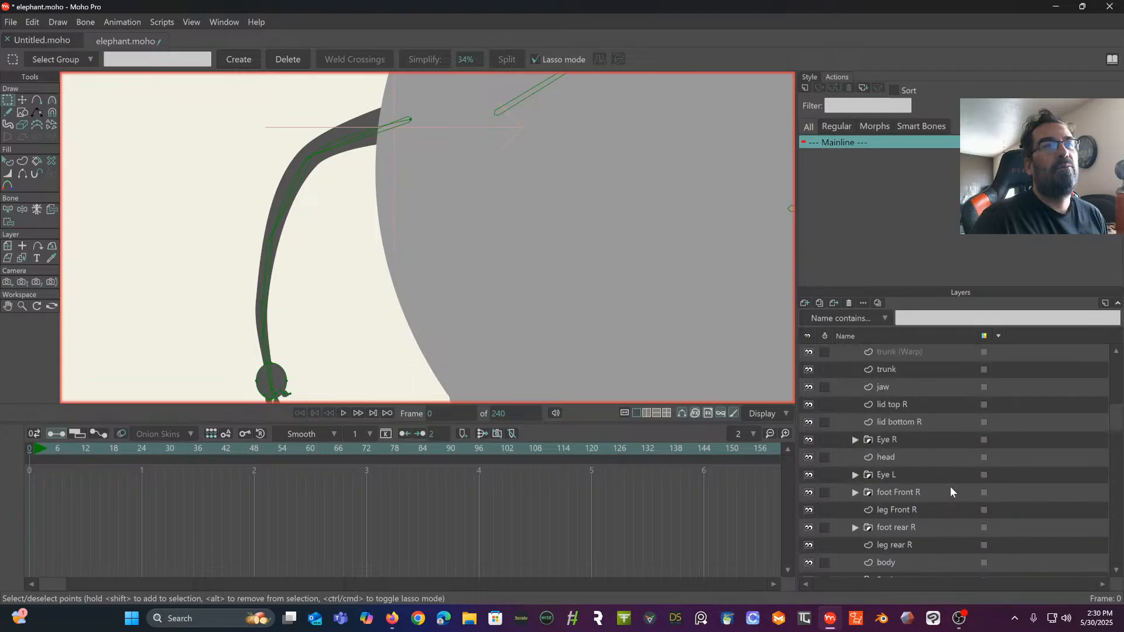
left_click(931, 391)
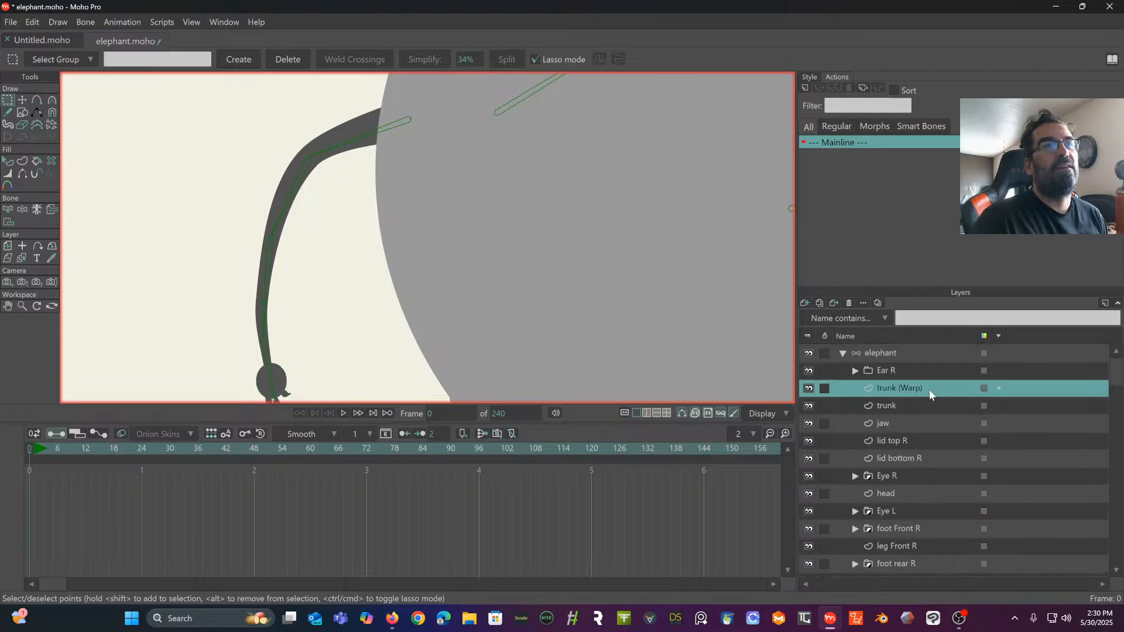
right_click(930, 391)
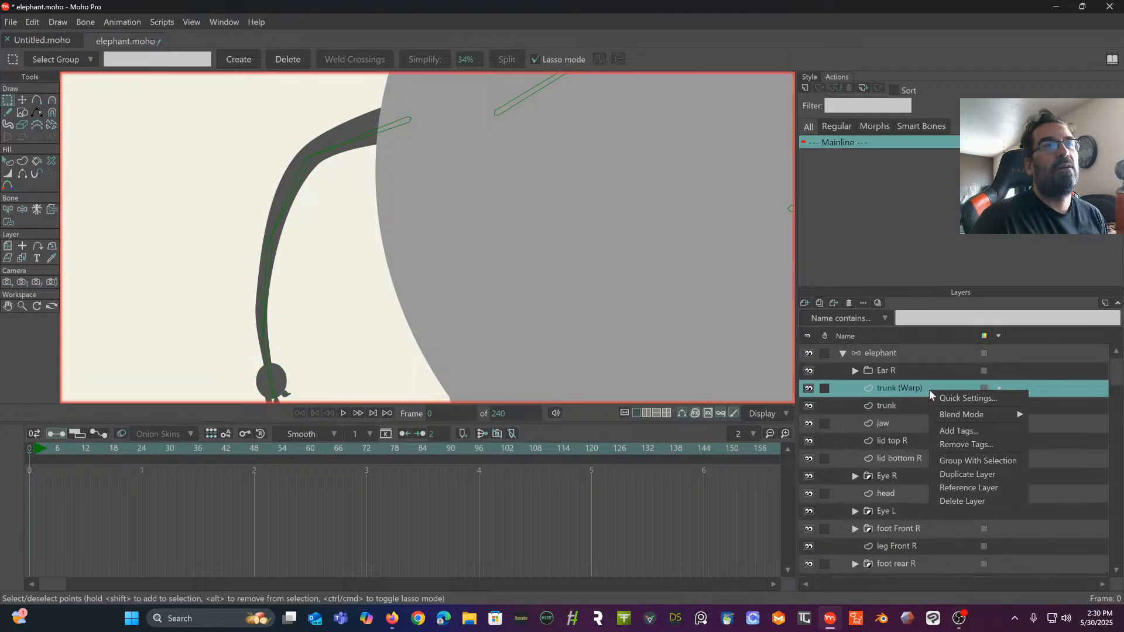
left_click(959, 501)
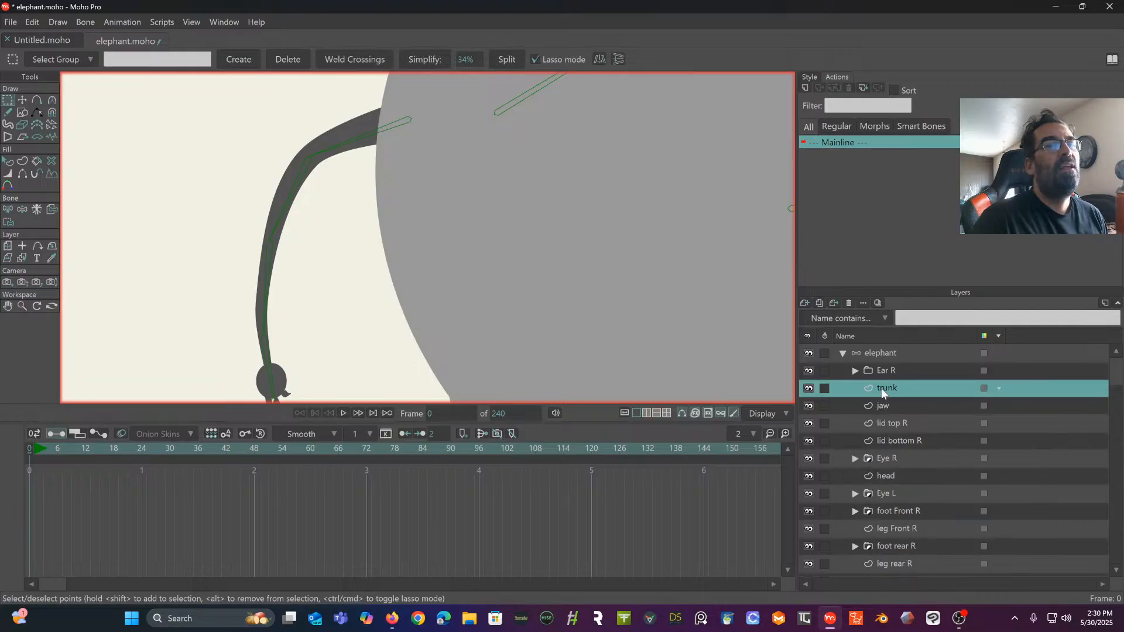
- Try removing the points of the tail layer at the tail's base, and undo the deletion
scroll(886, 392, "down", 3)
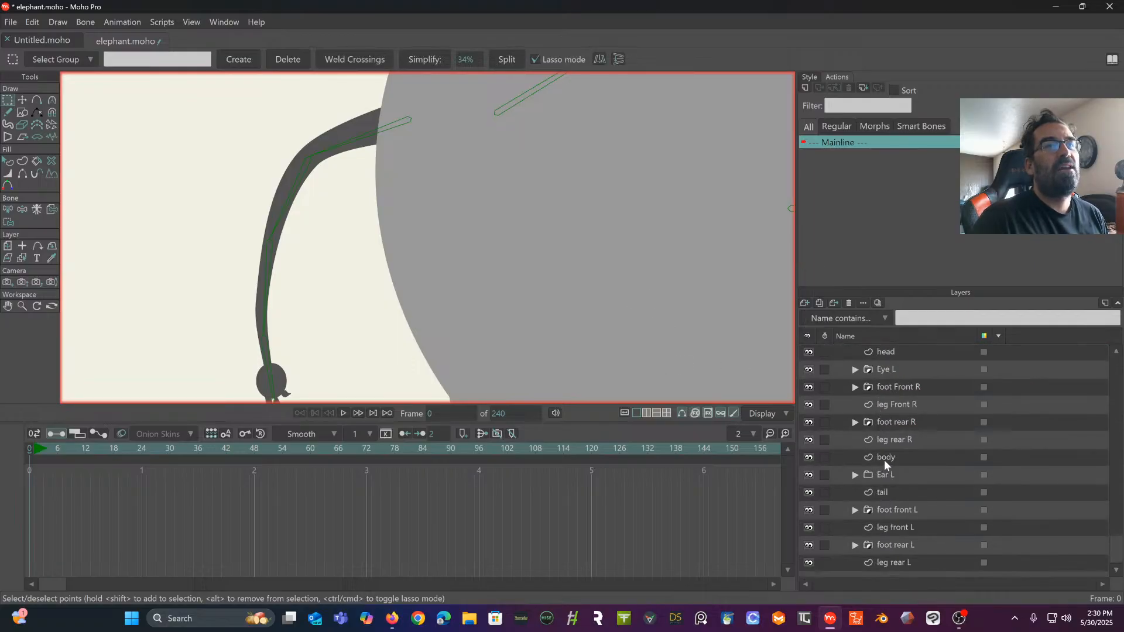
left_click(896, 493)
scroll(359, 170, "up", 4)
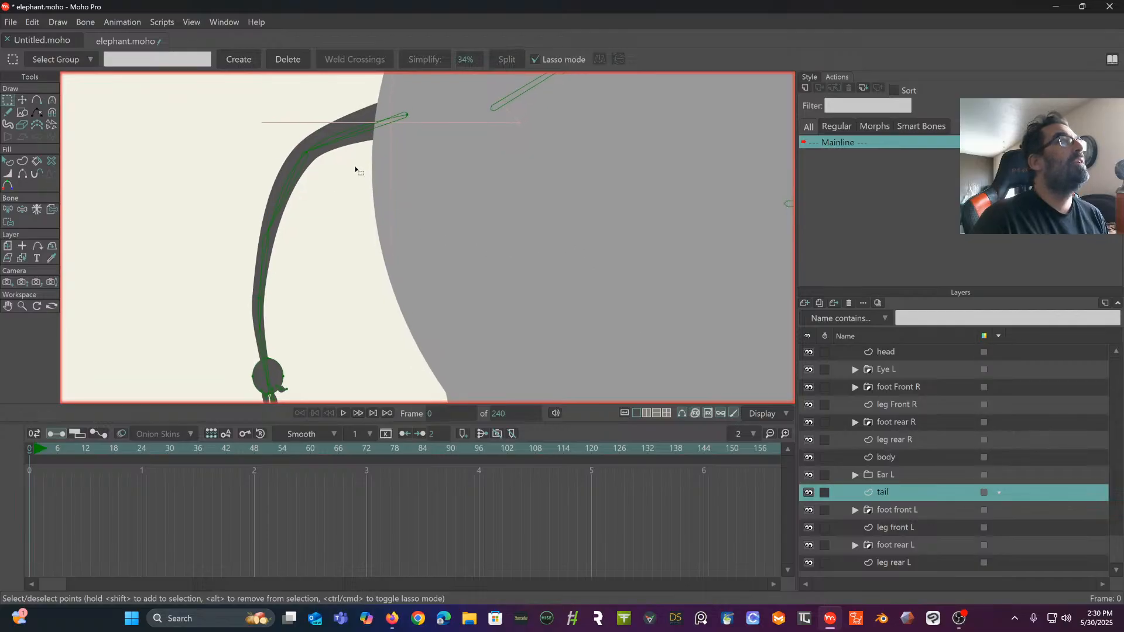
scroll(363, 262, "up", 2)
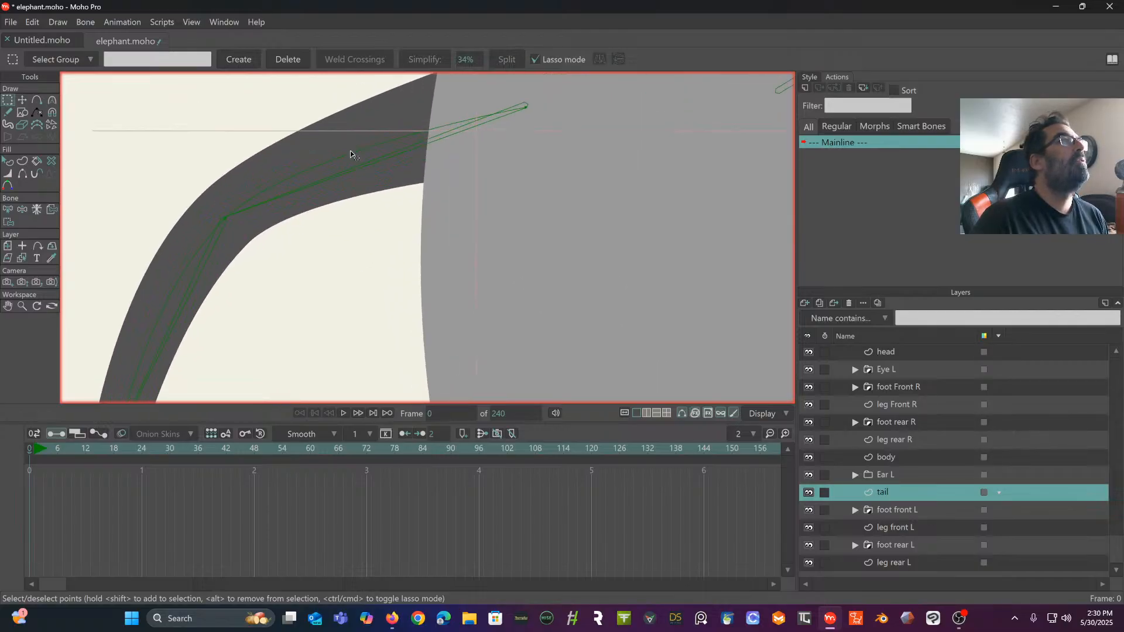
key("Delete")
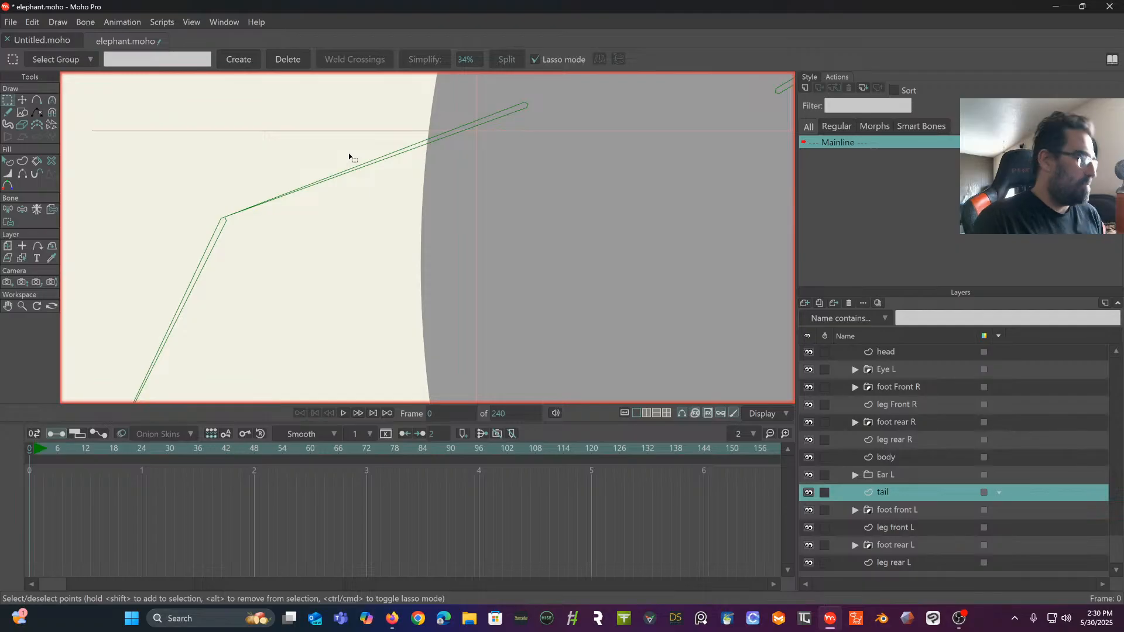
key("ctrl+z")
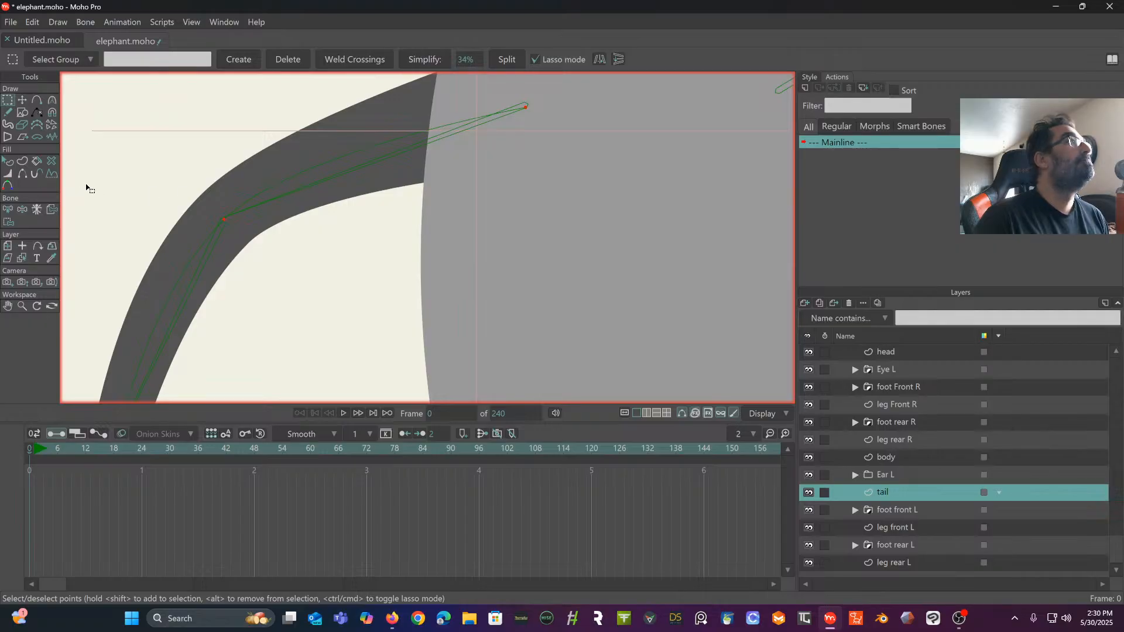
- Clear the bone selection, and select and delete all points in the tail layer
left_click(8, 210)
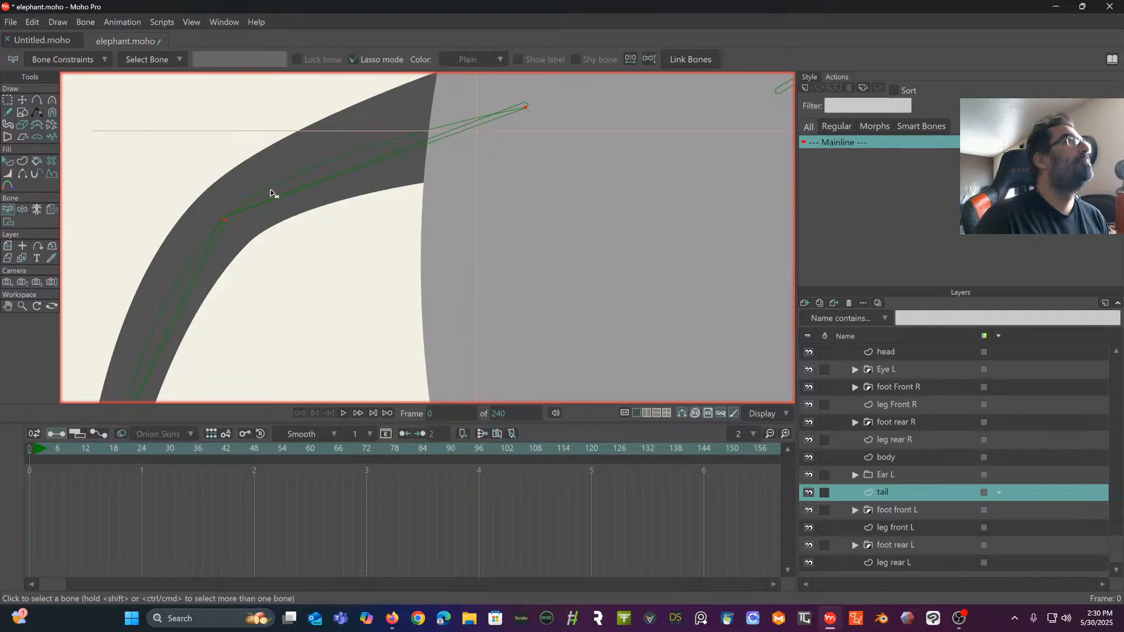
left_click(225, 221)
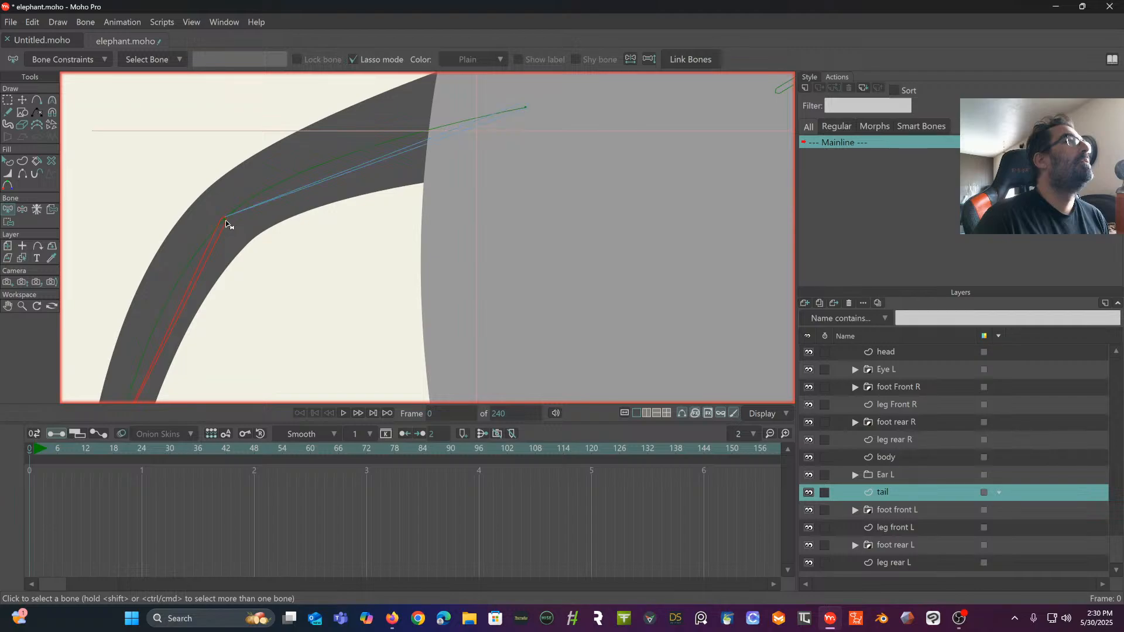
left_click(253, 196)
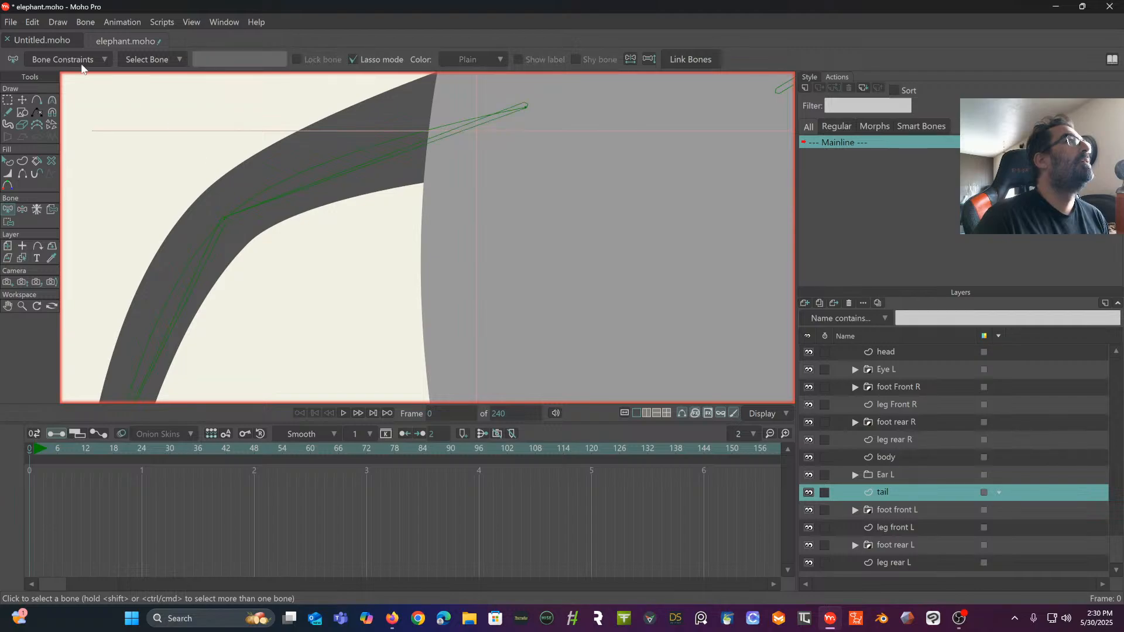
left_click(8, 102)
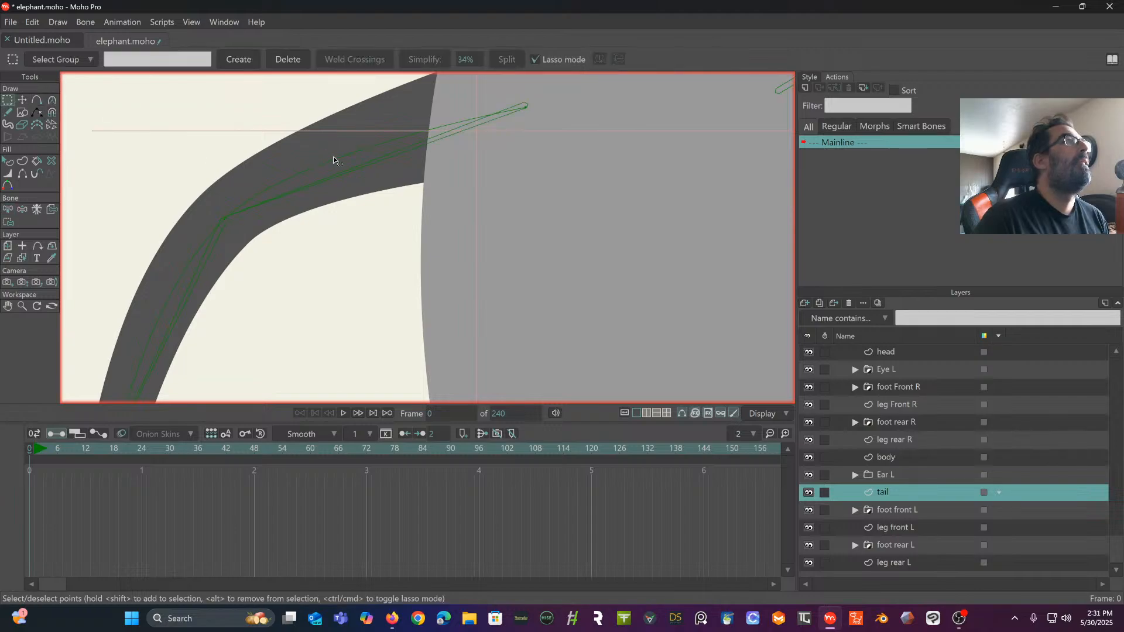
key("ctrl+a")
key("Delete")
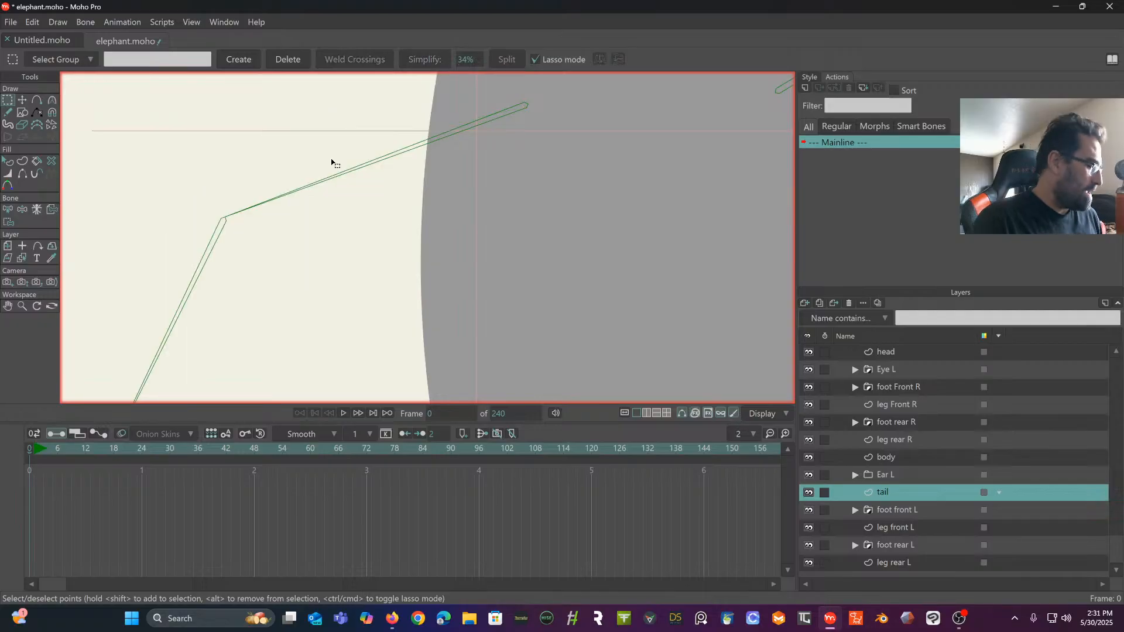
- Undo the deletion of the tail layer's points and clear the point selection
key("ctrl+z")
scroll(328, 165, "down", 7)
left_click_drag(325, 224, 274, 145)
scroll(262, 260, "up", 4)
left_click_drag(308, 207, 447, 137)
scroll(318, 216, "up", 5)
left_click_drag(333, 174, 340, 142)
scroll(318, 244, "up", 3)
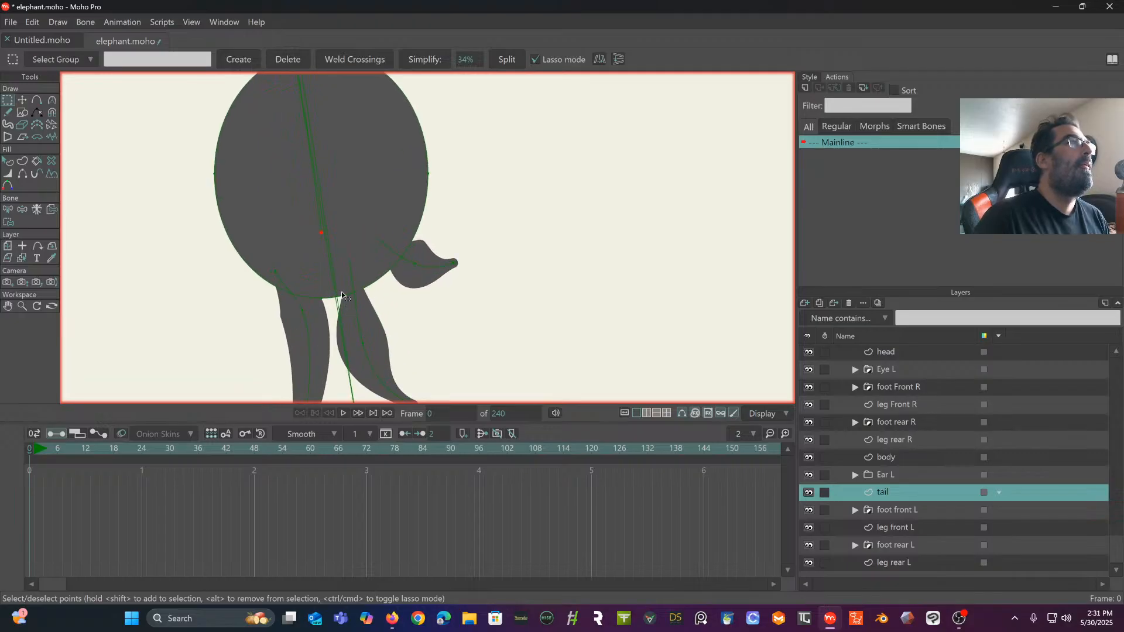
left_click(322, 237)
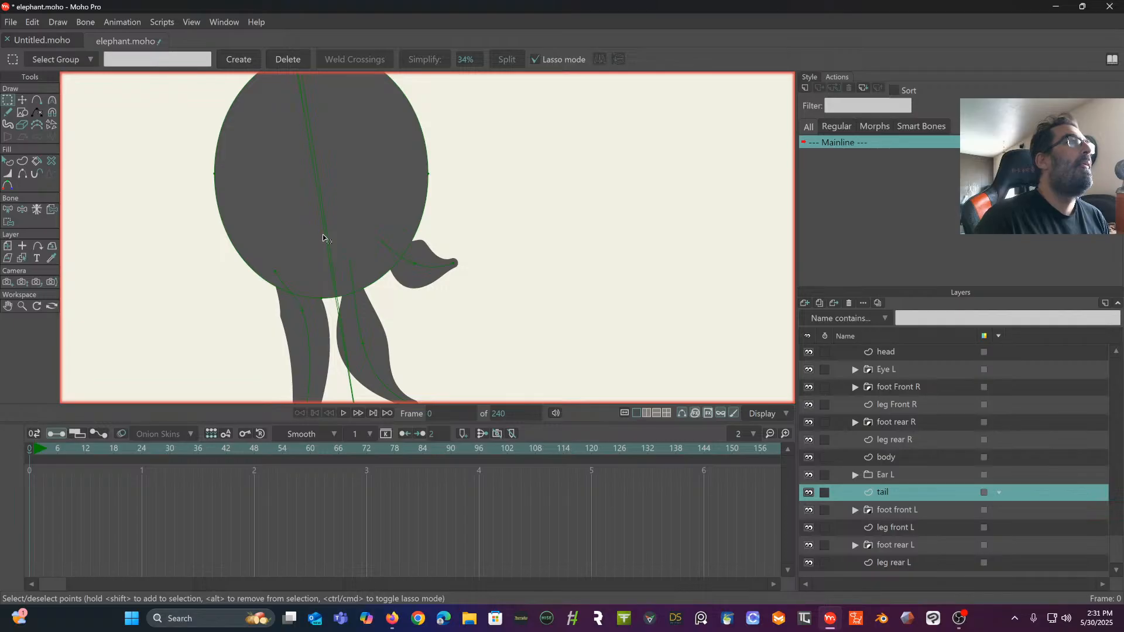
- Select the tail shape and create a compressible curver layer from it
scroll(322, 238, "up", 10)
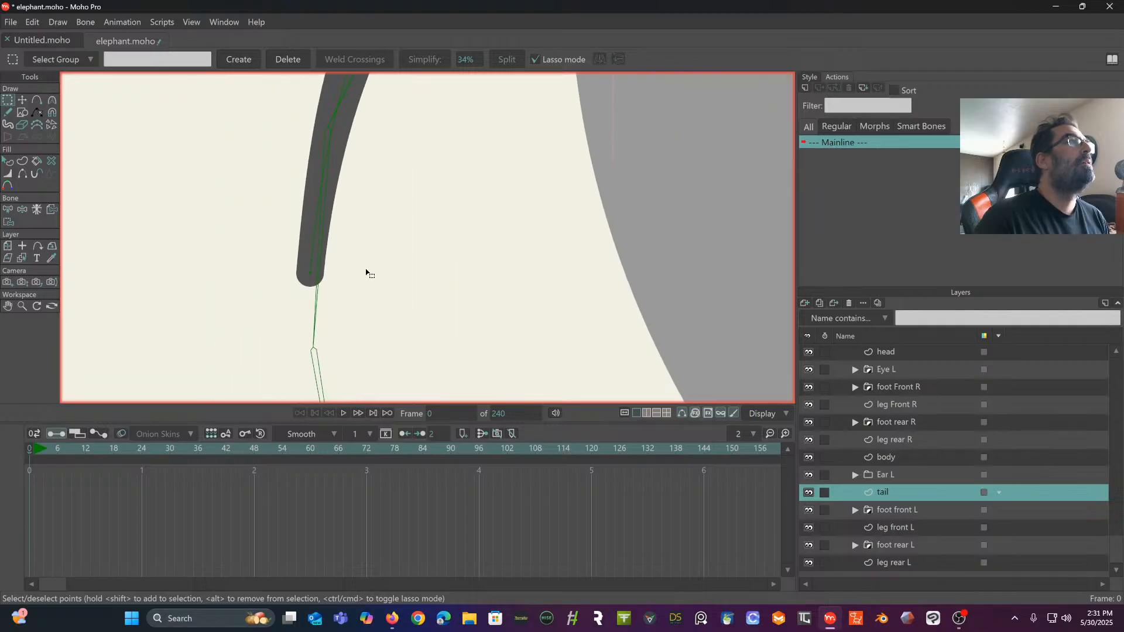
scroll(344, 262, "up", 3)
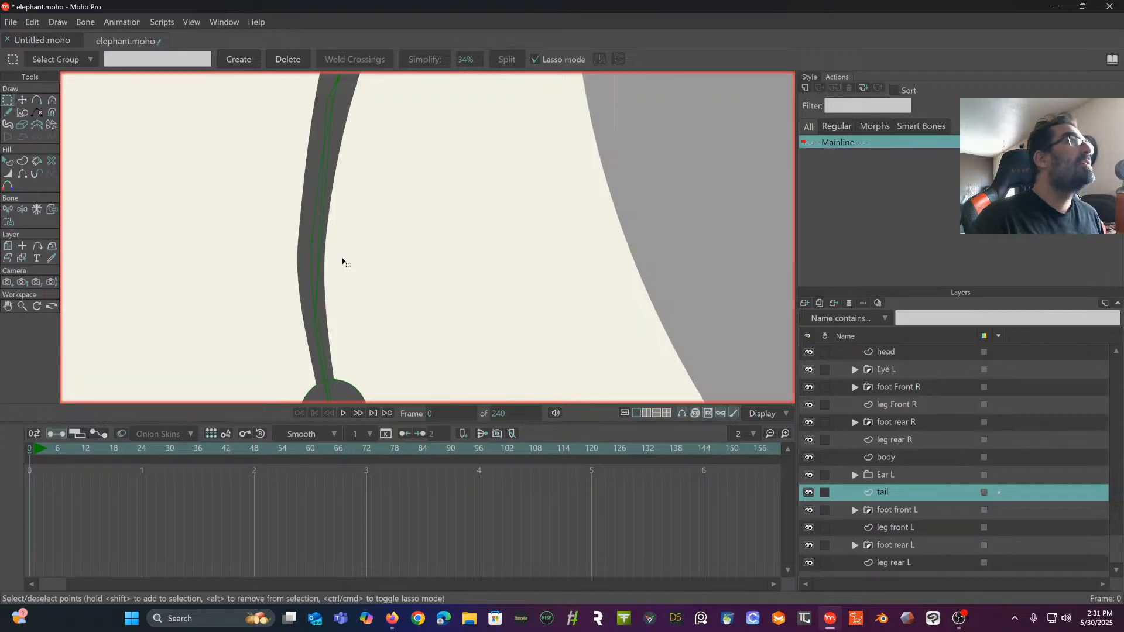
left_click_drag(368, 237, 321, 375)
scroll(363, 330, "down", 6)
left_click_drag(364, 307, 358, 202)
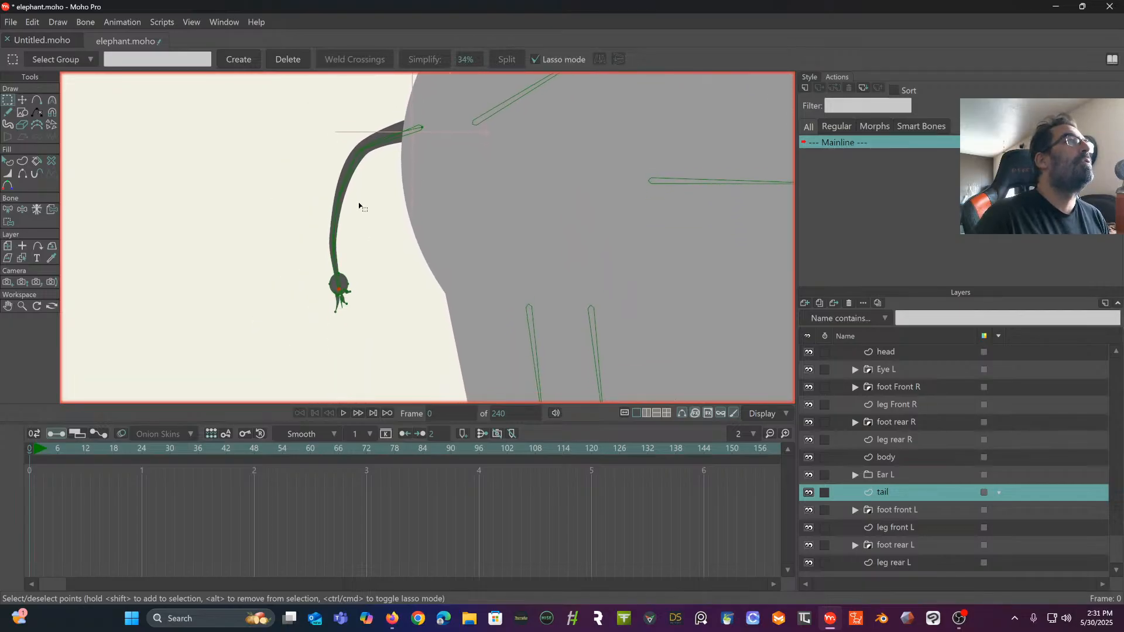
scroll(359, 202, "up", 5)
scroll(349, 191, "up", 2)
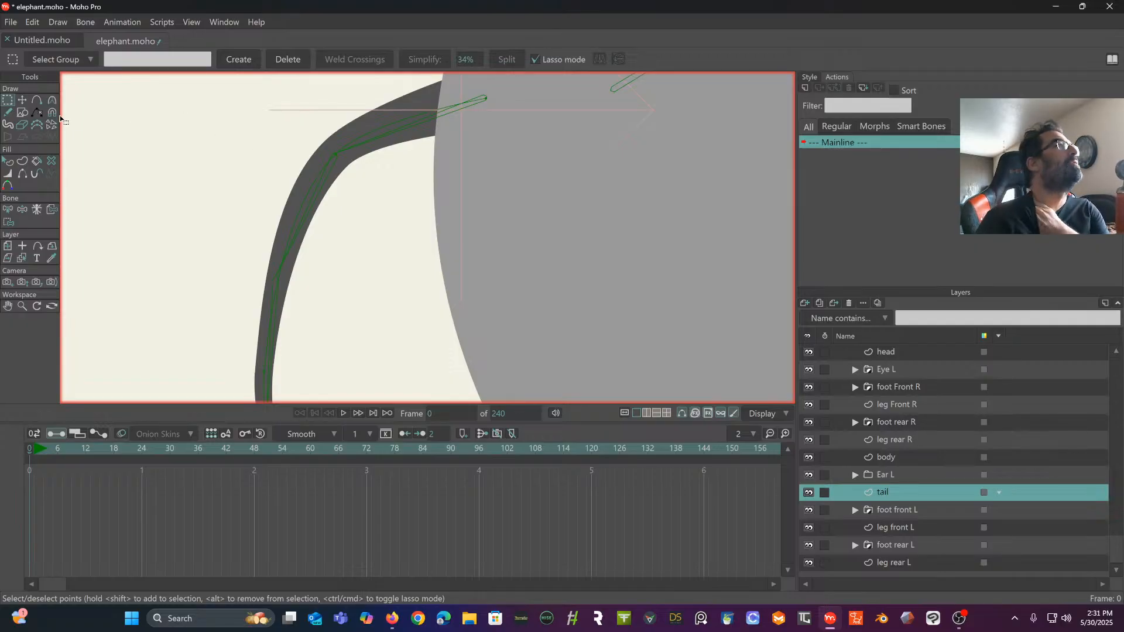
left_click(7, 162)
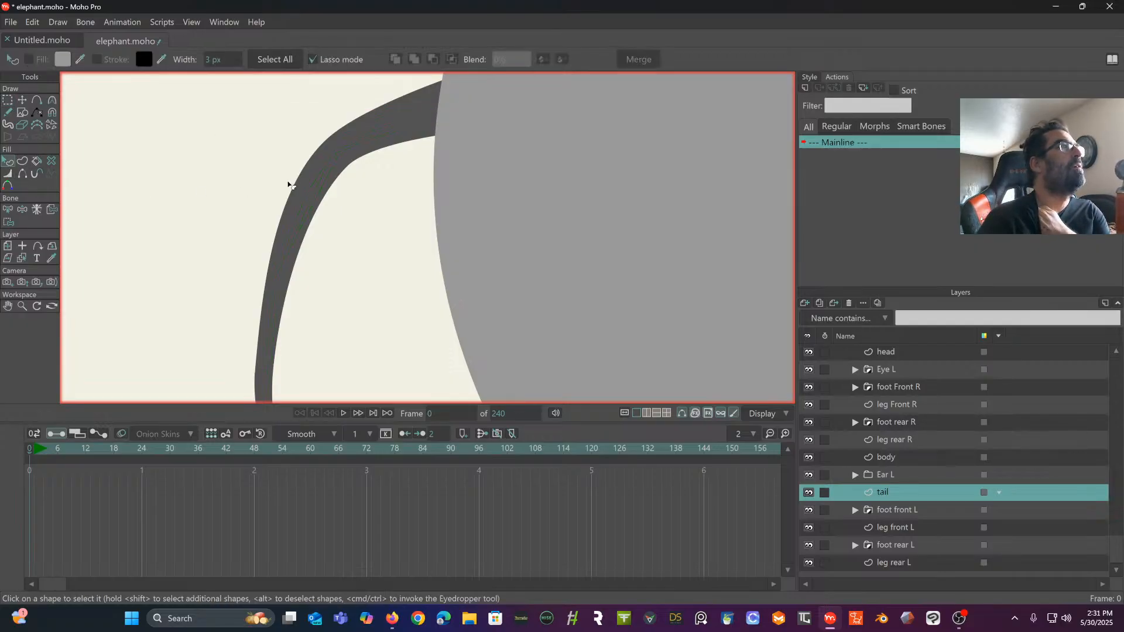
left_click(328, 168)
left_click(65, 21)
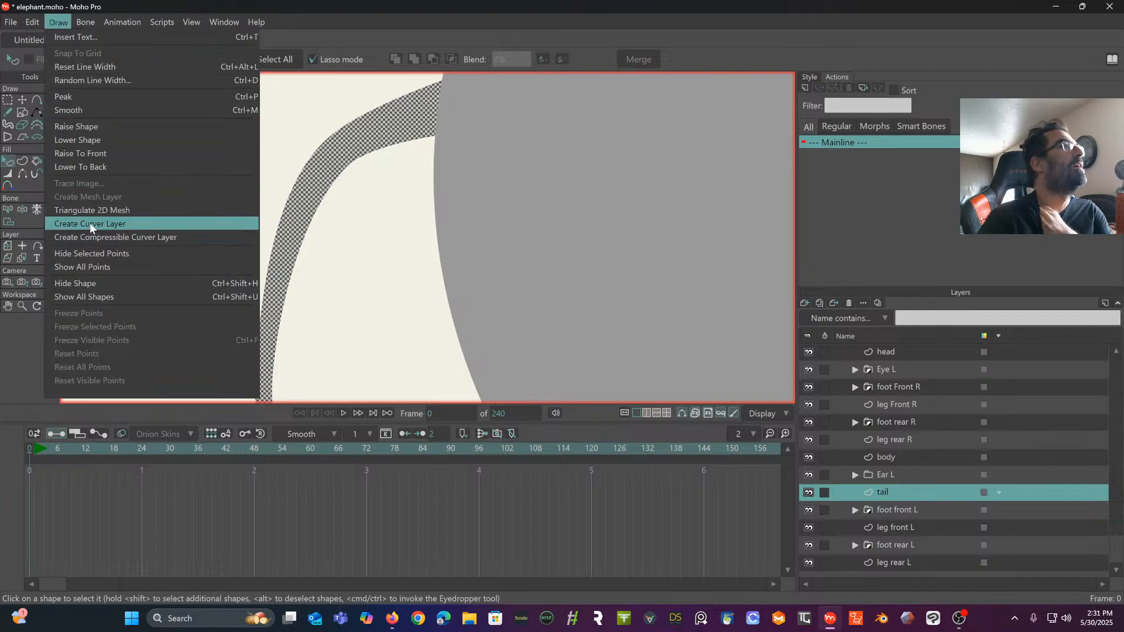
left_click(97, 239)
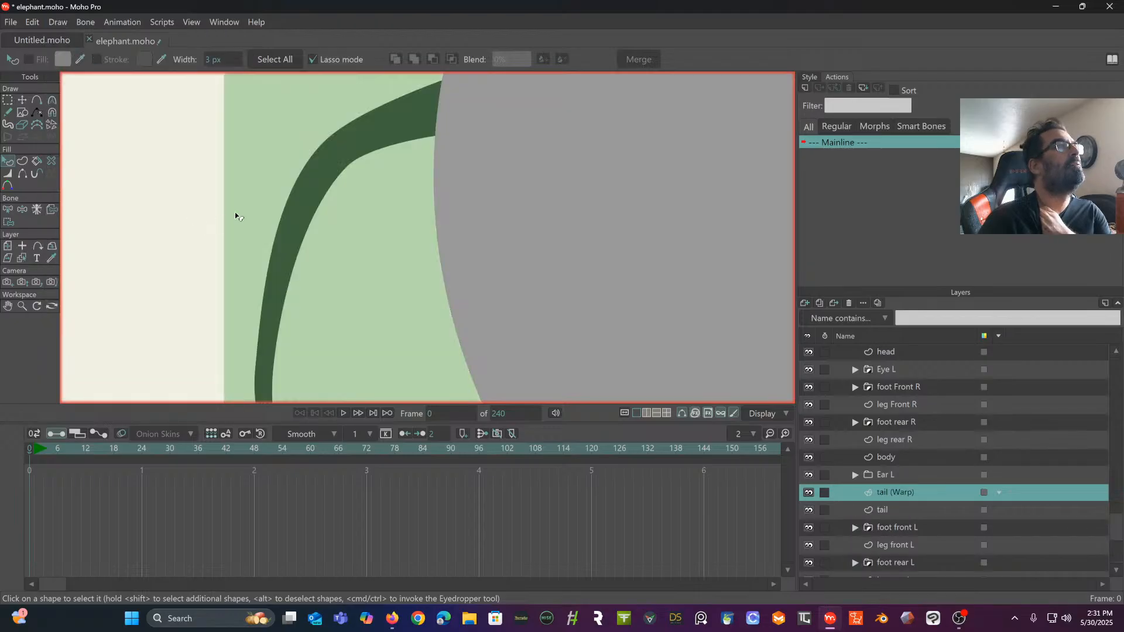
- Move the tail (Warp) curve's two end points so one sits on the tail tip and the other at the tail's base inside the body
scroll(257, 210, "down", 6)
left_click_drag(257, 208, 255, 190)
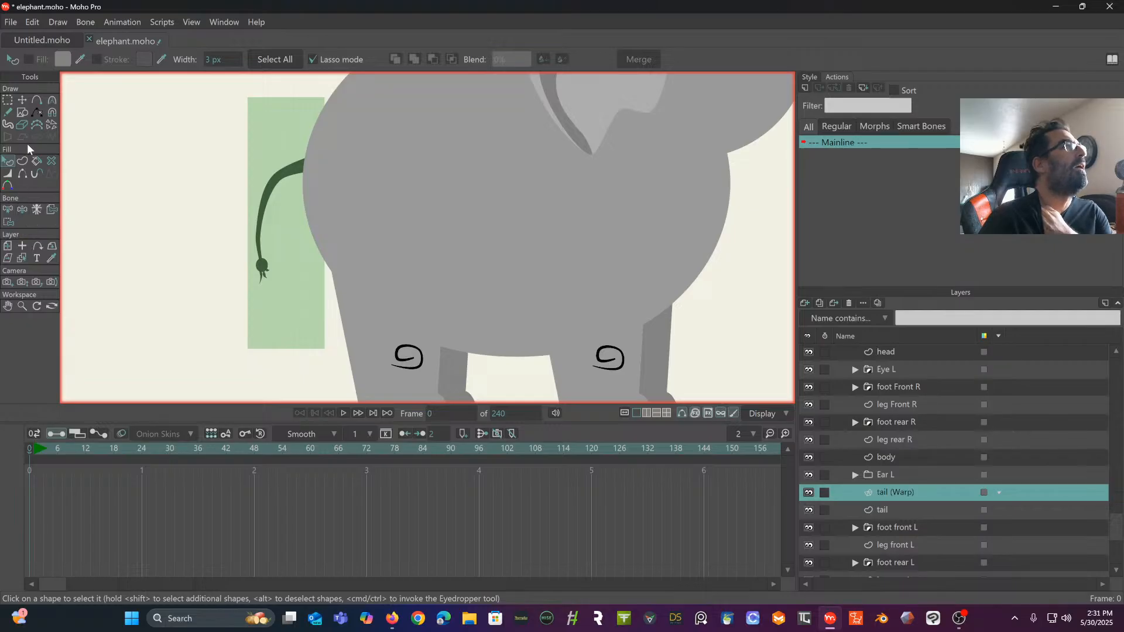
left_click(9, 100)
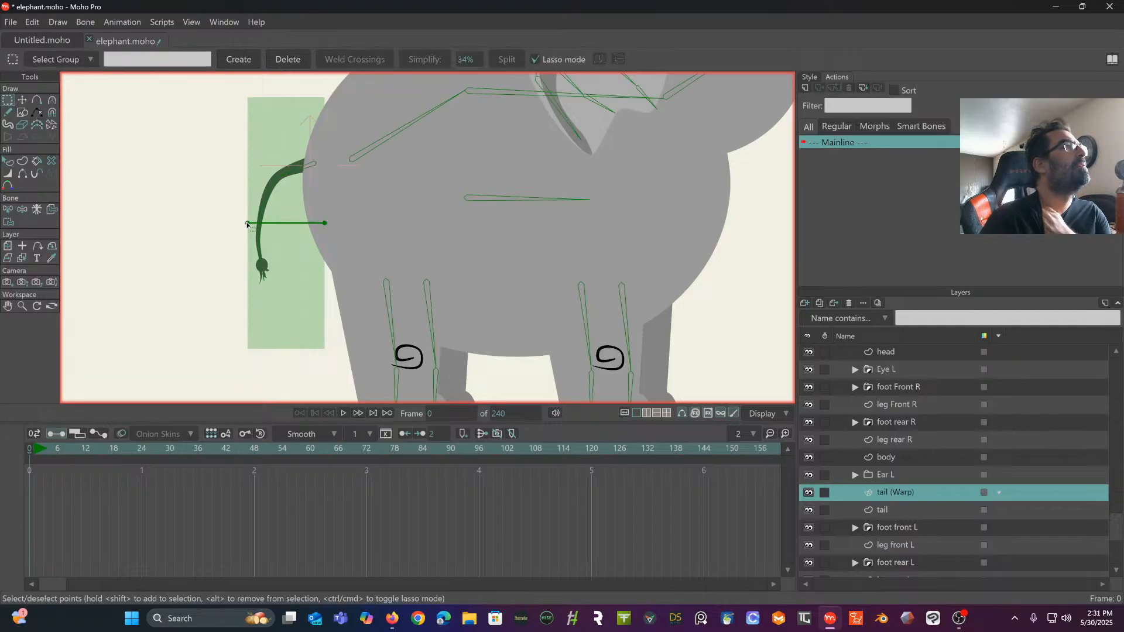
left_click(247, 224)
left_click(22, 100)
scroll(179, 165, "up", 1)
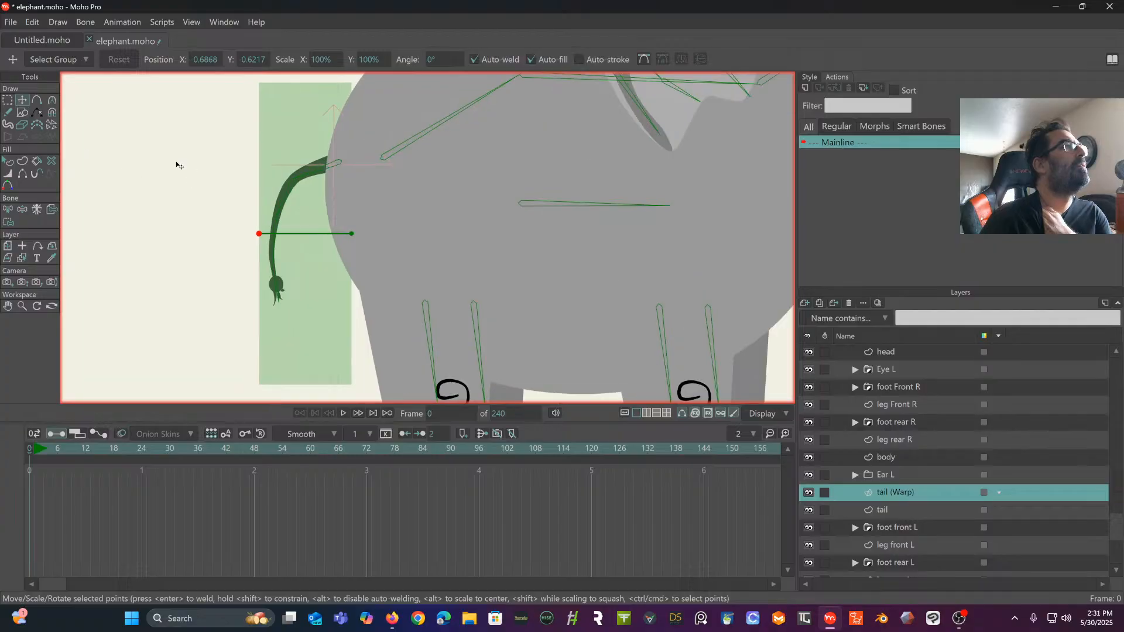
left_click_drag(259, 234, 275, 293)
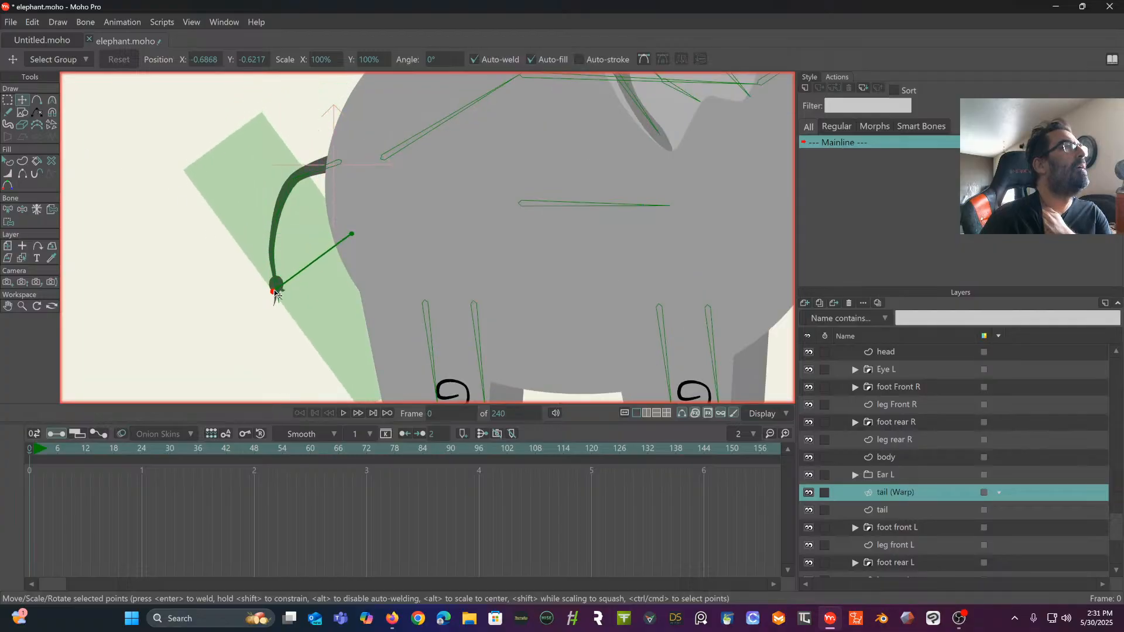
left_click_drag(351, 234, 385, 188)
scroll(332, 175, "up", 2)
scroll(385, 188, "up", 1)
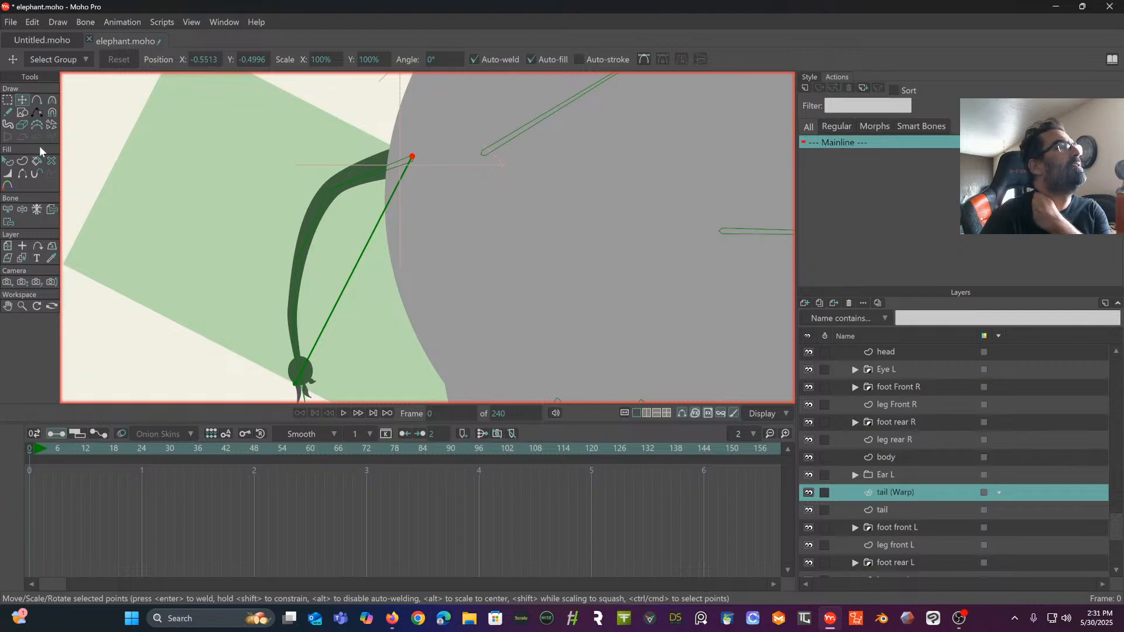
- Add three intermediate points to the warp curve and place them along the middle of the tail so the curve follows its bend
scroll(306, 123, "down", 6)
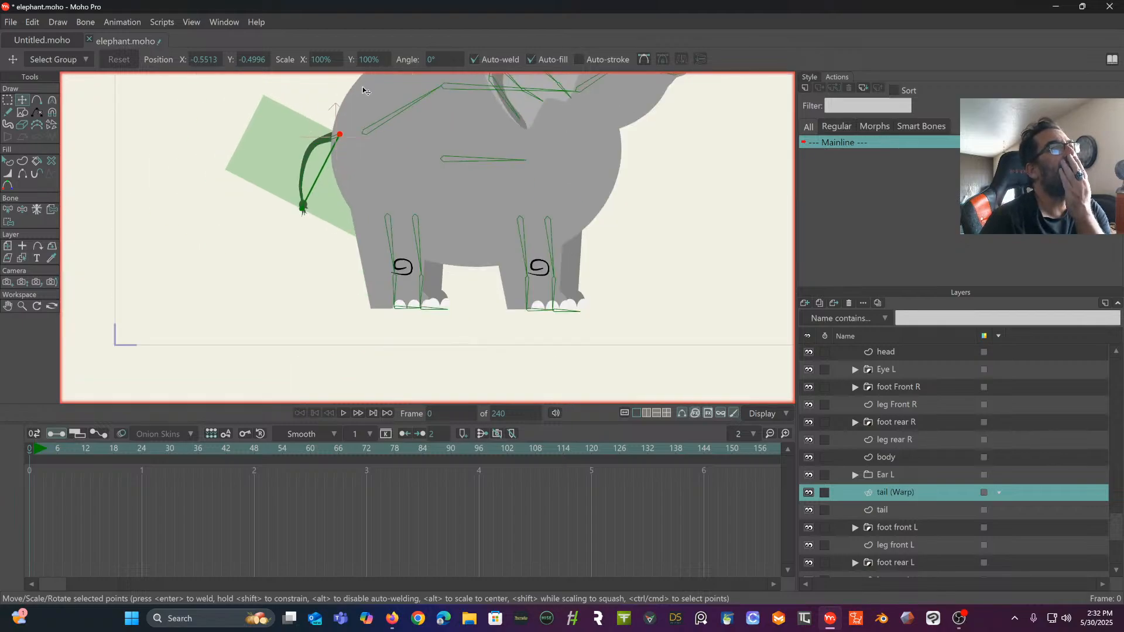
left_click_drag(365, 86, 439, 120)
scroll(393, 143, "up", 4)
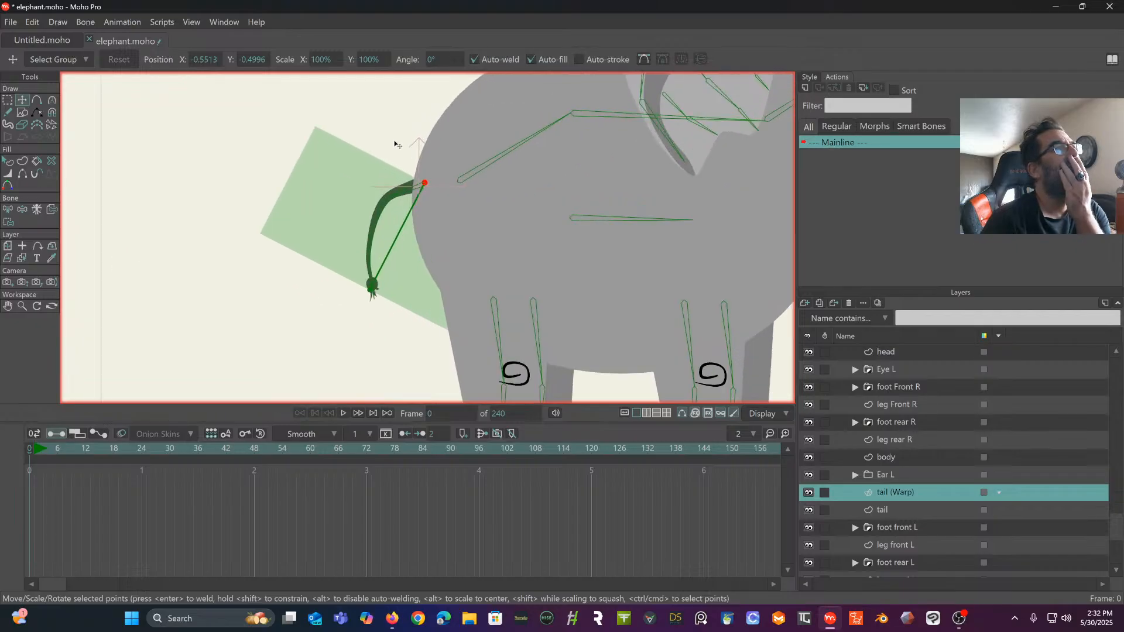
scroll(208, 153, "up", 3)
scroll(221, 120, "down", 3)
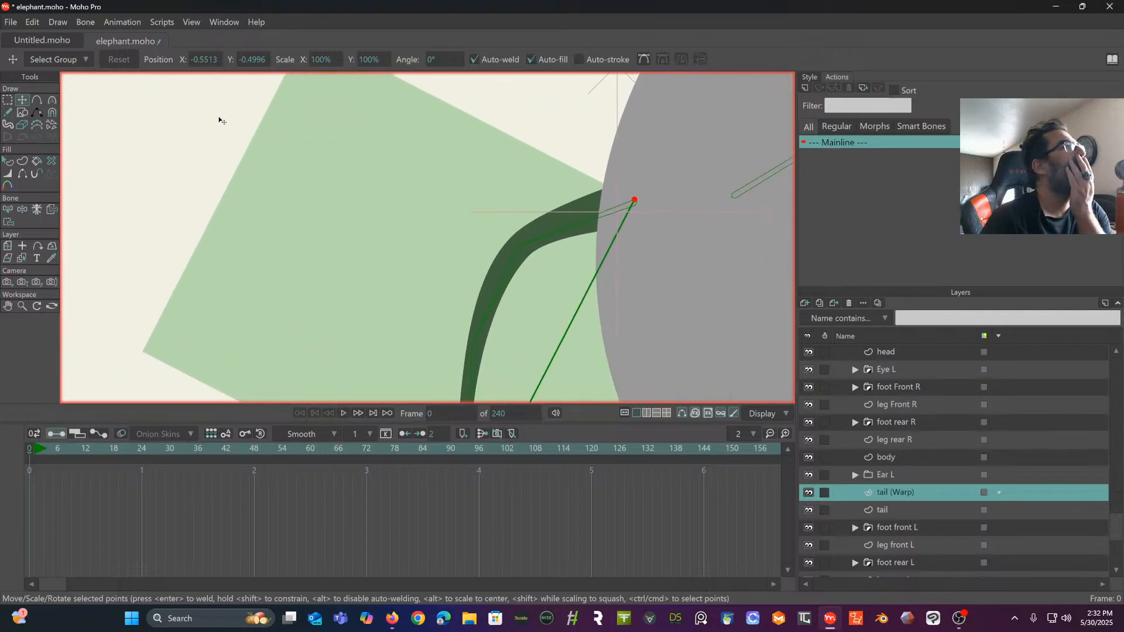
left_click_drag(252, 143, 194, 137)
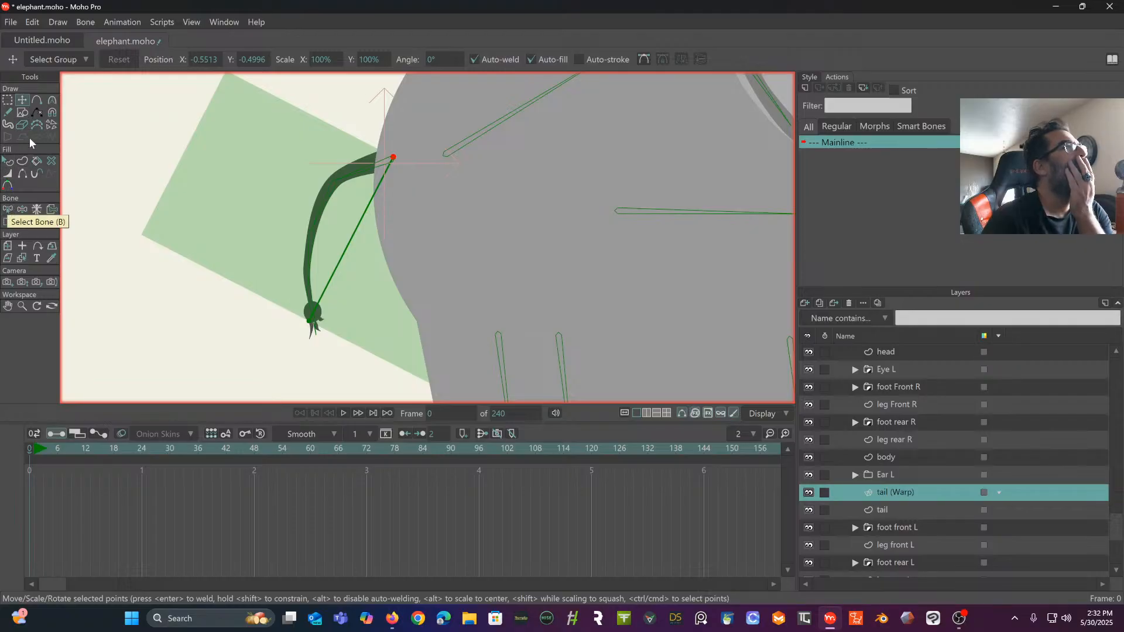
left_click(36, 101)
left_click_drag(378, 181, 339, 181)
left_click_drag(318, 234, 310, 229)
scroll(315, 241, "up", 4)
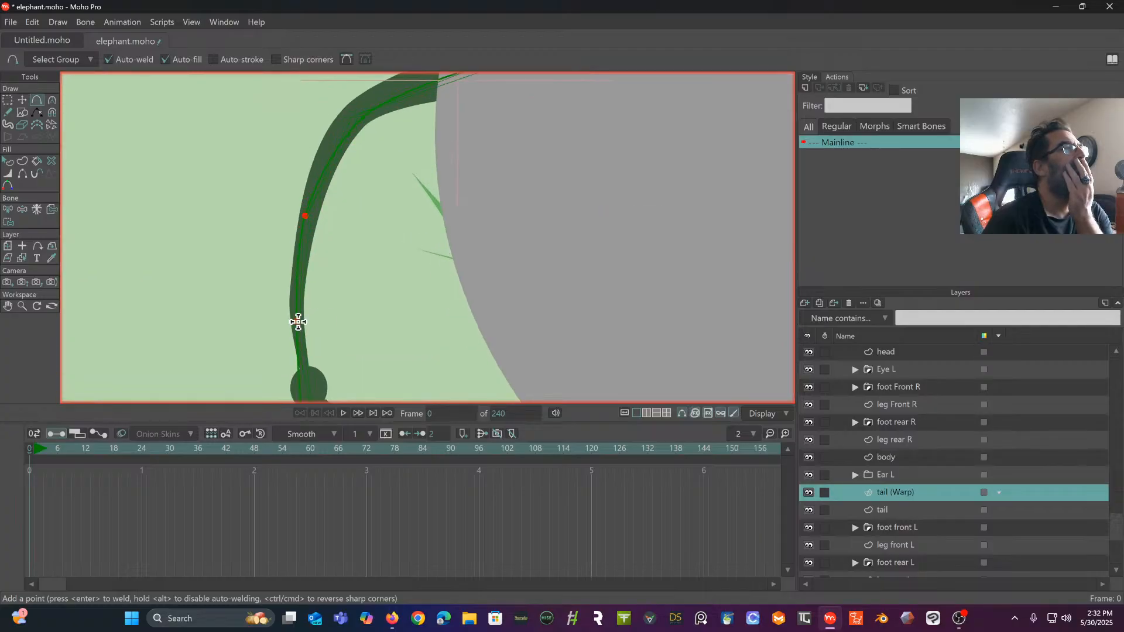
mouse_move(298, 322)
left_mouse_down()
mouse_move(311, 318)
mouse_move(299, 332)
left_mouse_up()
left_click_drag(335, 290, 327, 192)
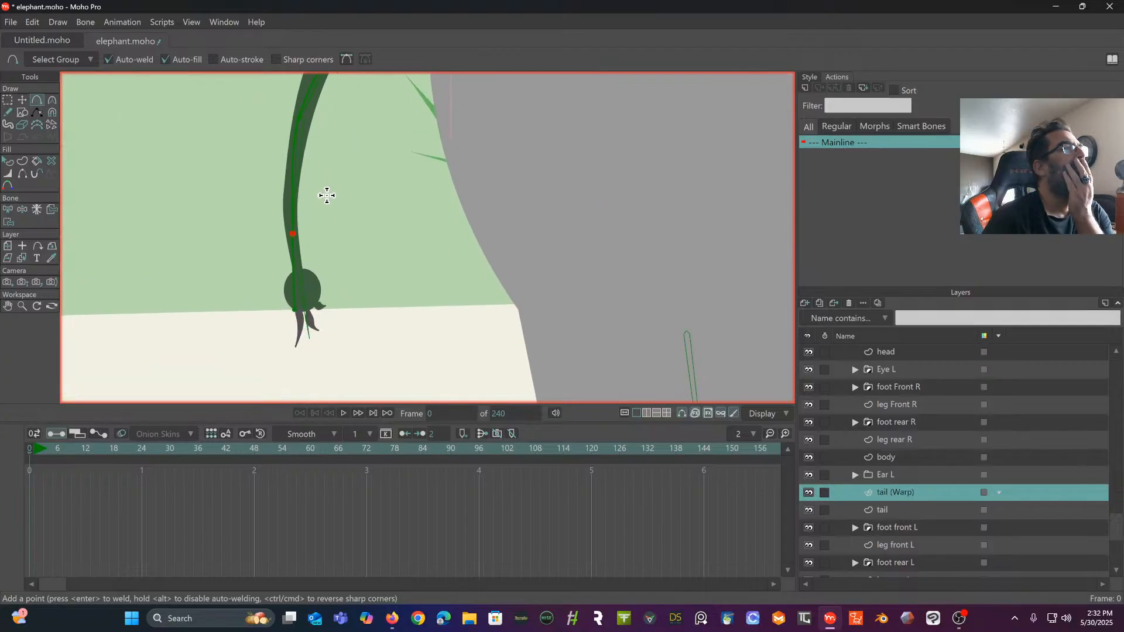
- Extend the warp curve's ends, moving the tip point below the tail hair and the base point slightly further into the body
left_click(23, 100)
left_click_drag(296, 312, 313, 356)
scroll(325, 291, "down", 5)
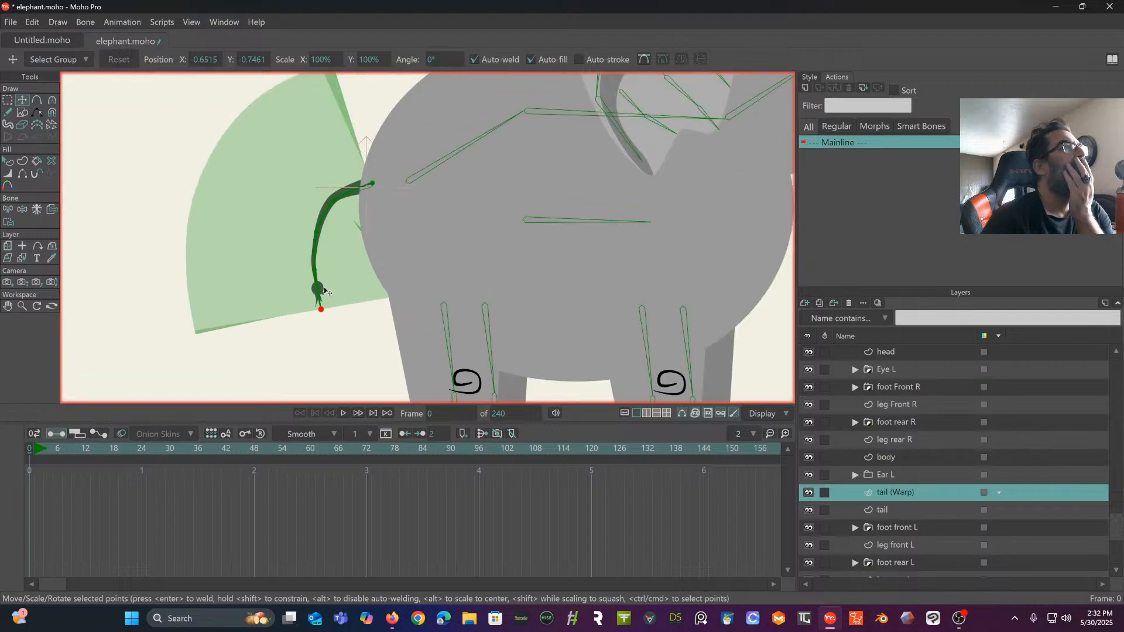
left_click_drag(325, 290, 324, 347)
scroll(391, 220, "up", 3)
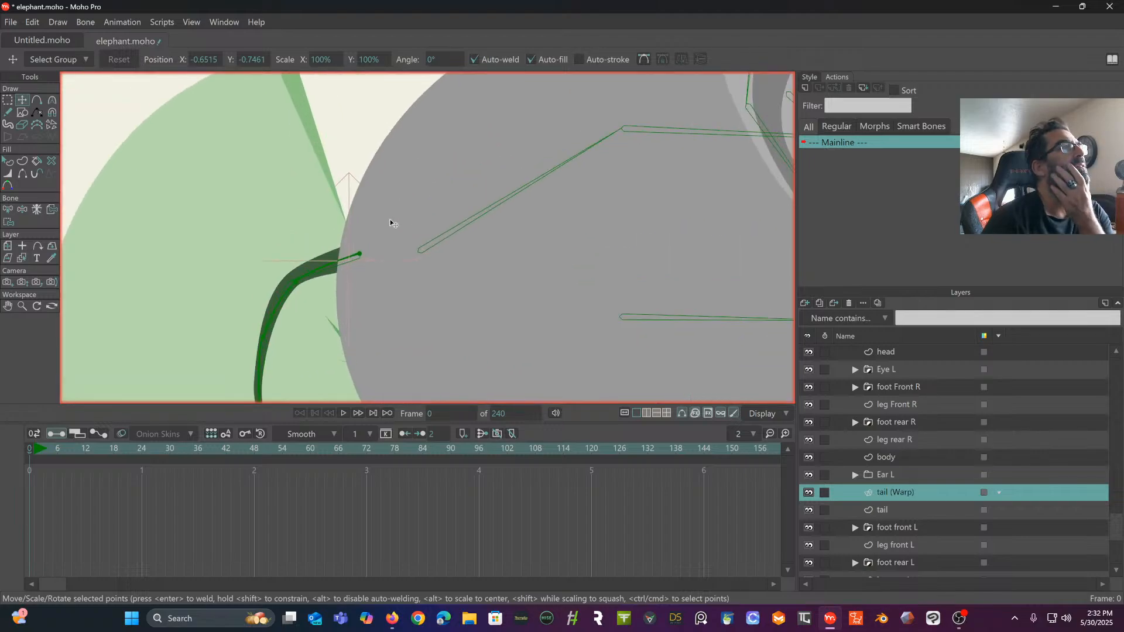
left_click(360, 256)
left_click_drag(361, 258, 368, 256)
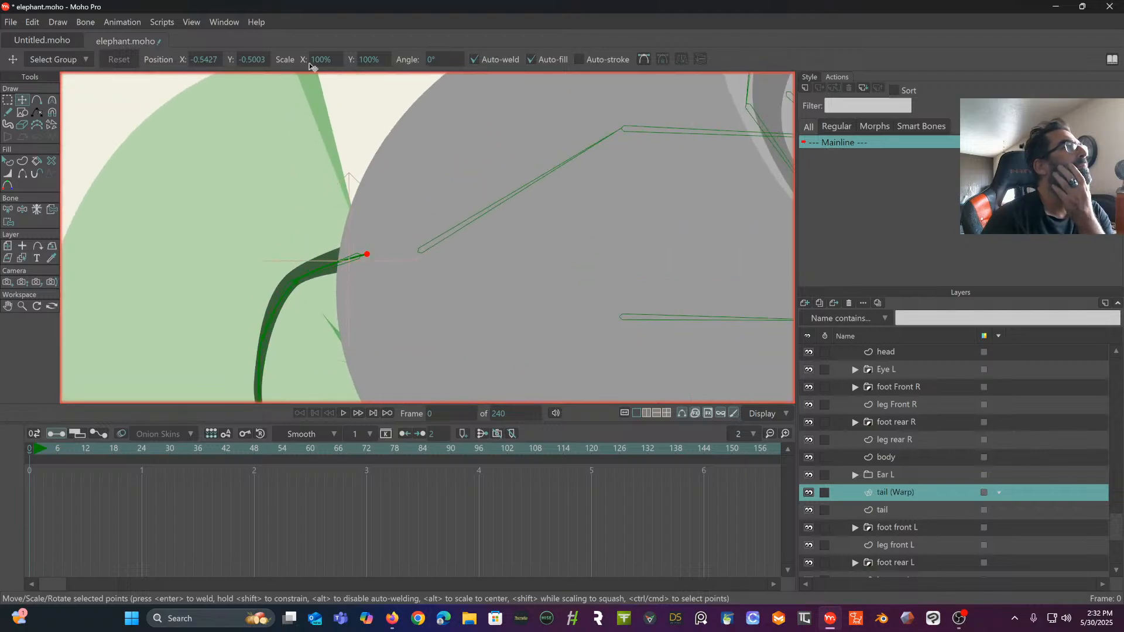
- Narrow the warp layer's line width at the points along the upper tail, setting the mid-tail point to 4%
left_click(22, 210)
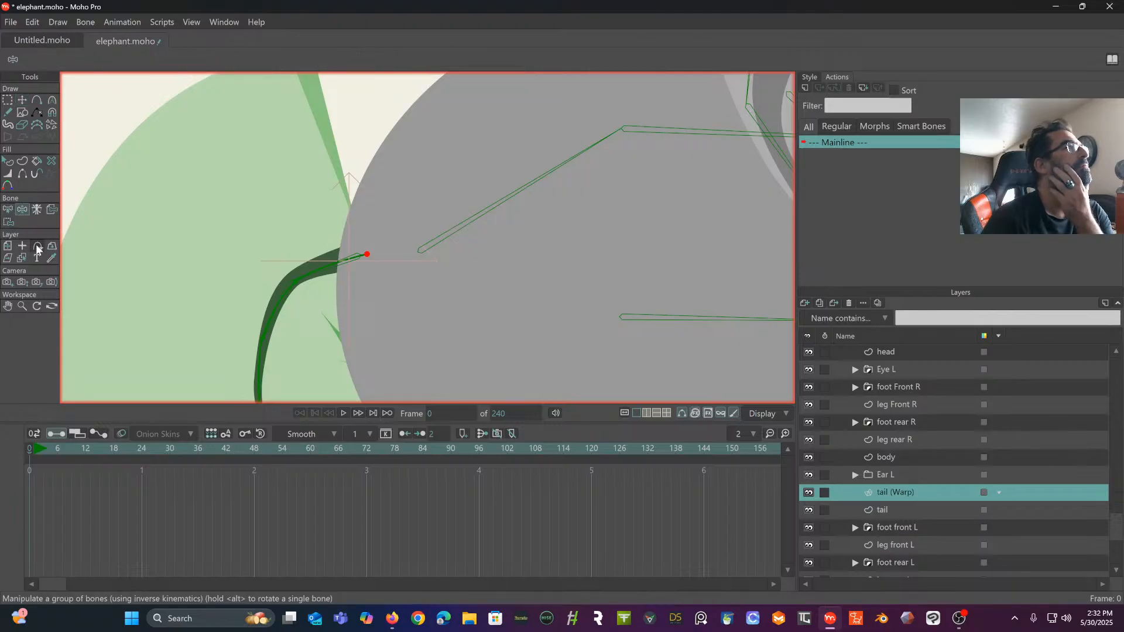
left_click(8, 175)
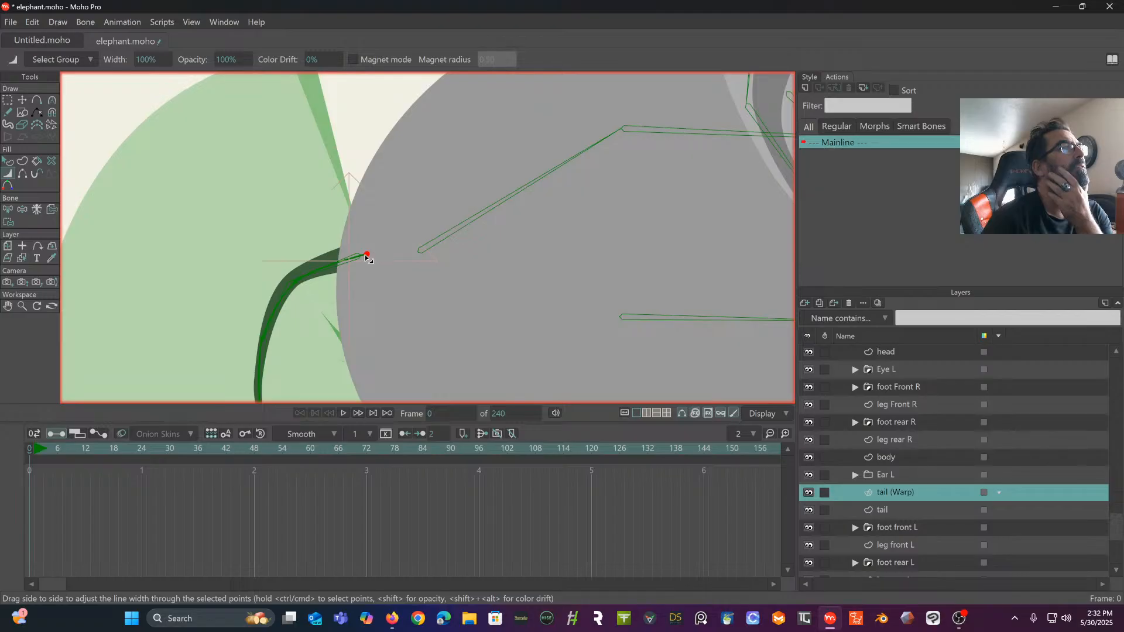
mouse_move(365, 256)
left_mouse_down()
mouse_move(270, 295)
mouse_move(399, 109)
left_mouse_up()
left_click_drag(379, 189, 351, 207)
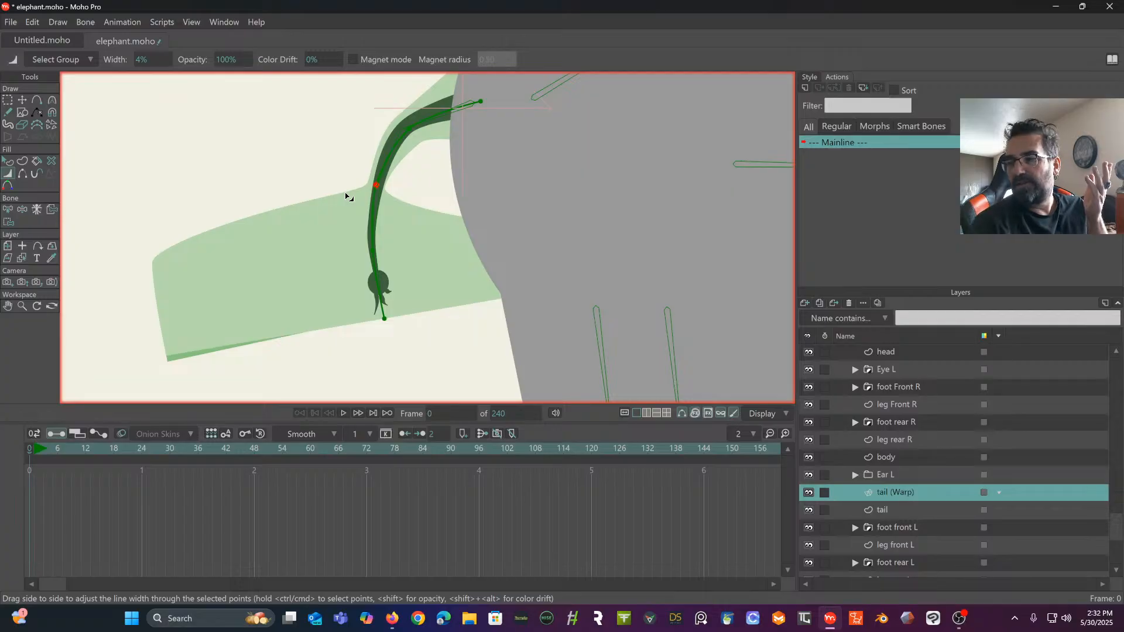
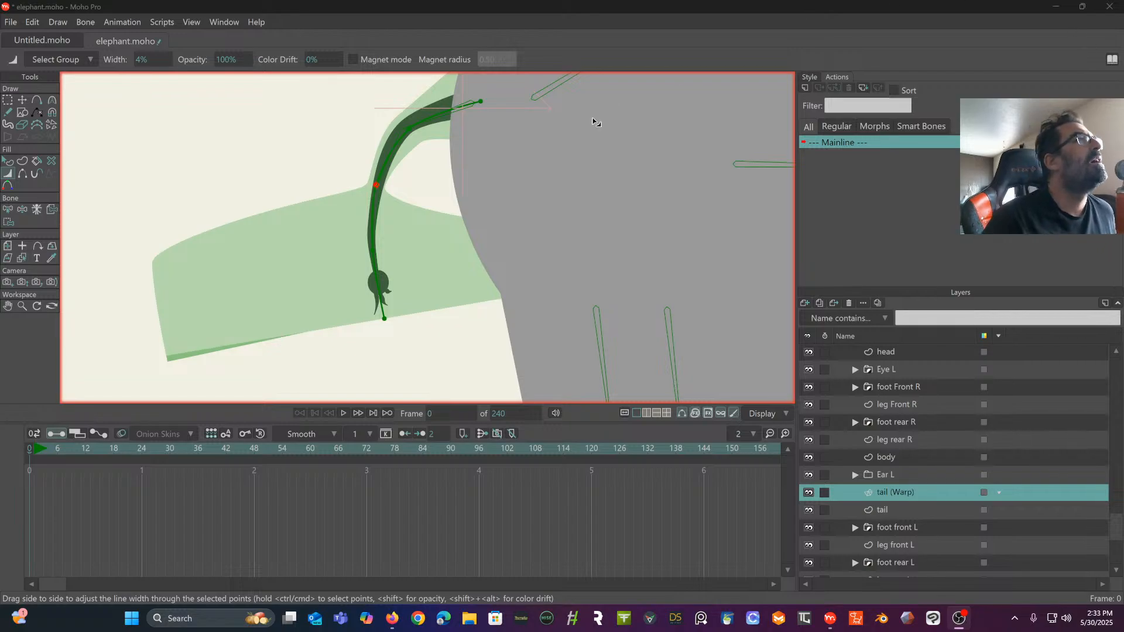
- Narrow the tail warp's line width at the point above the tail hair, at the tip to 16%, and at the base to 10%
left_click_drag(375, 250, 348, 269)
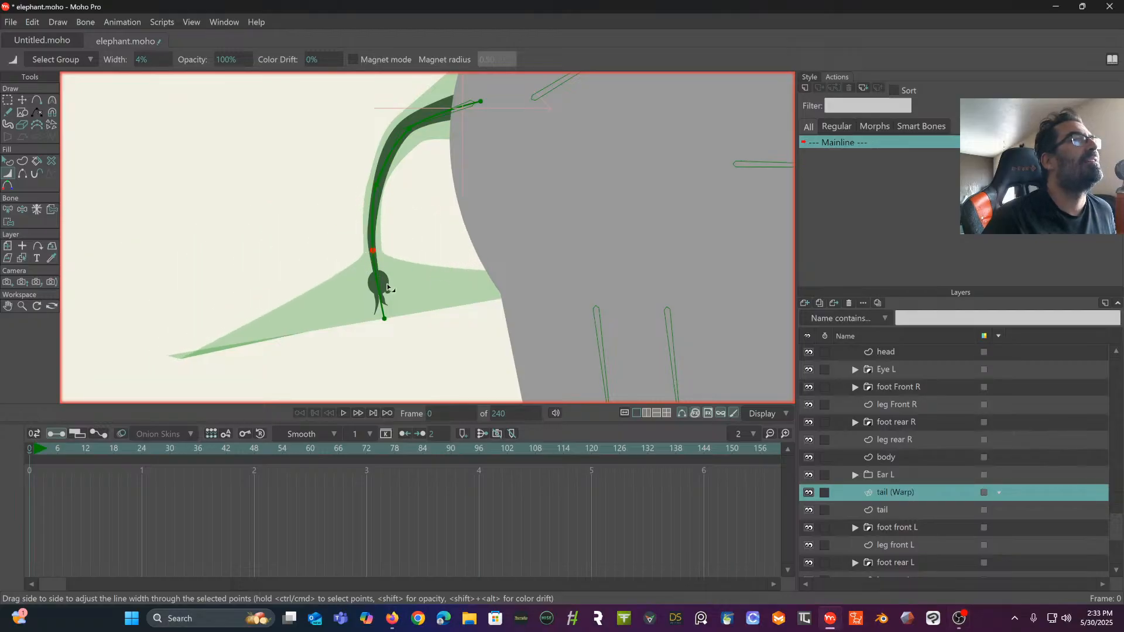
left_click_drag(387, 319, 363, 335)
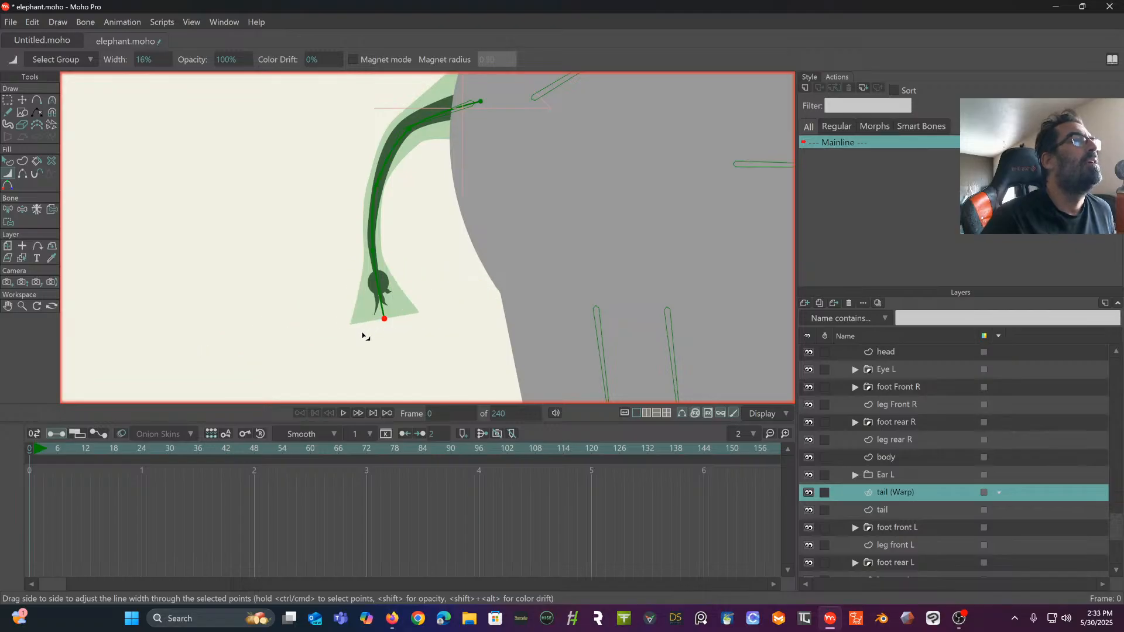
left_click_drag(427, 156, 352, 238)
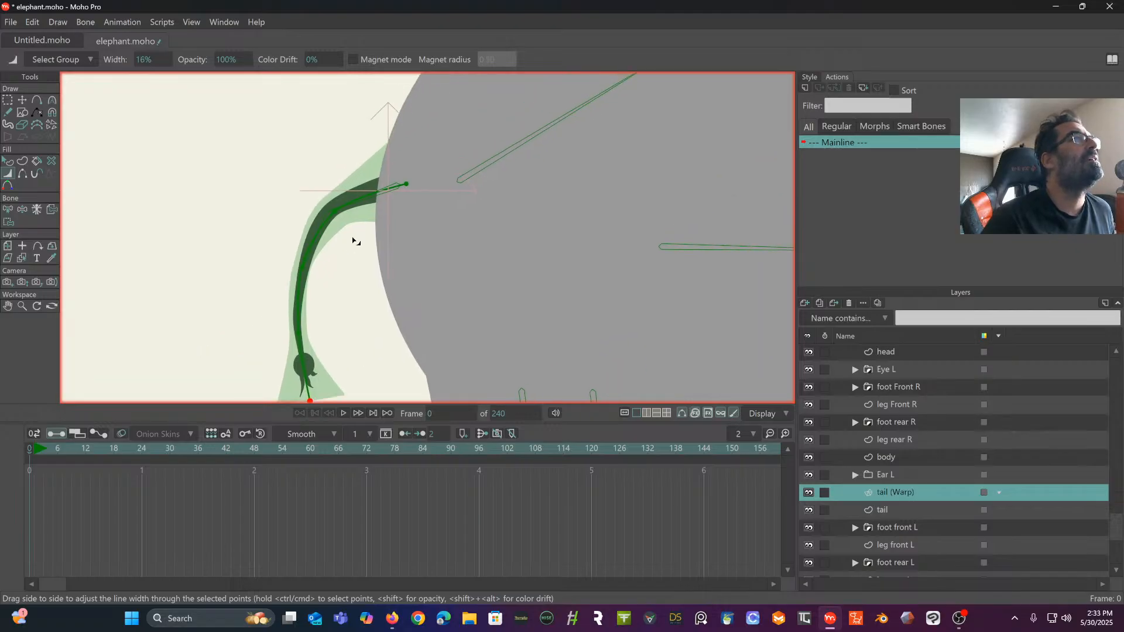
left_click(335, 213, "ctrl")
left_click_drag(406, 184, 408, 188)
scroll(404, 186, "down", 2)
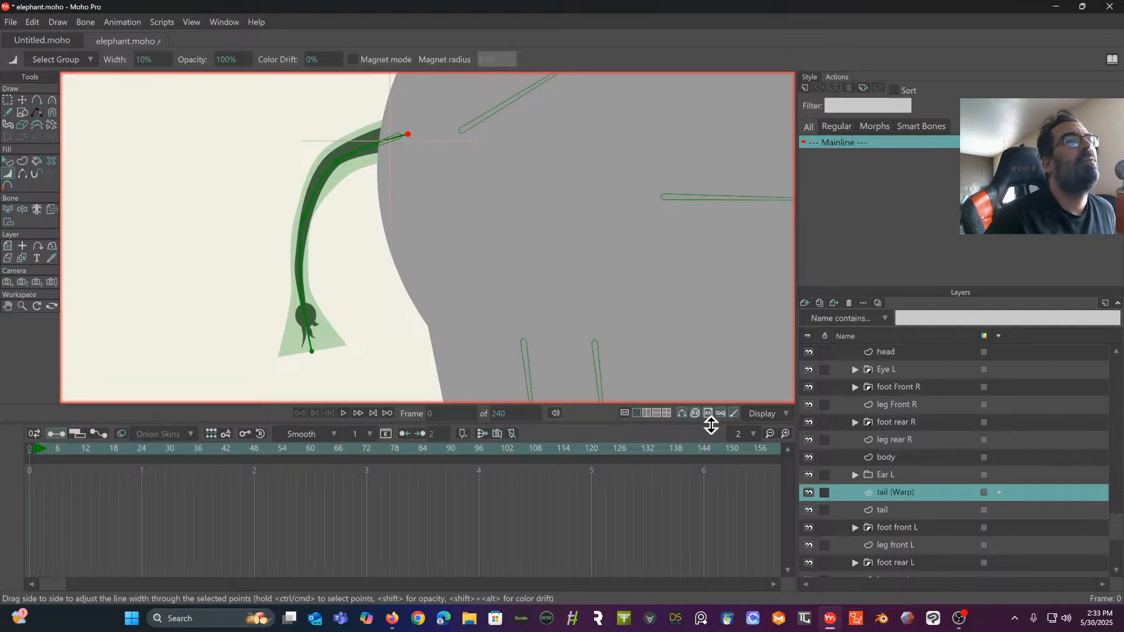
double_click(929, 494)
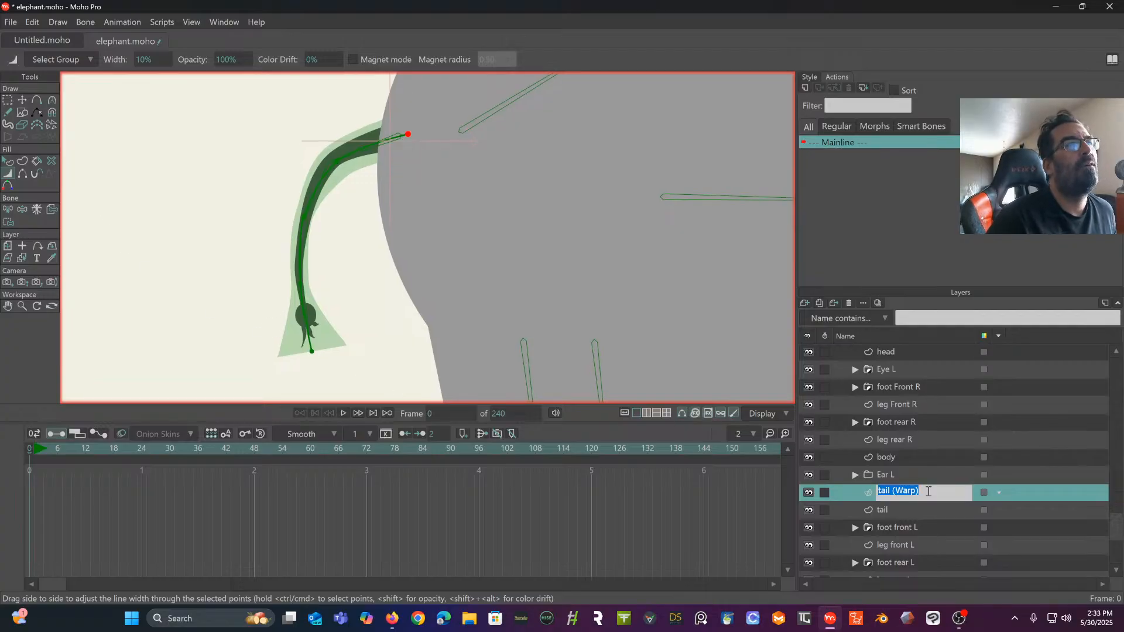
left_click(1014, 486)
right_click(946, 495)
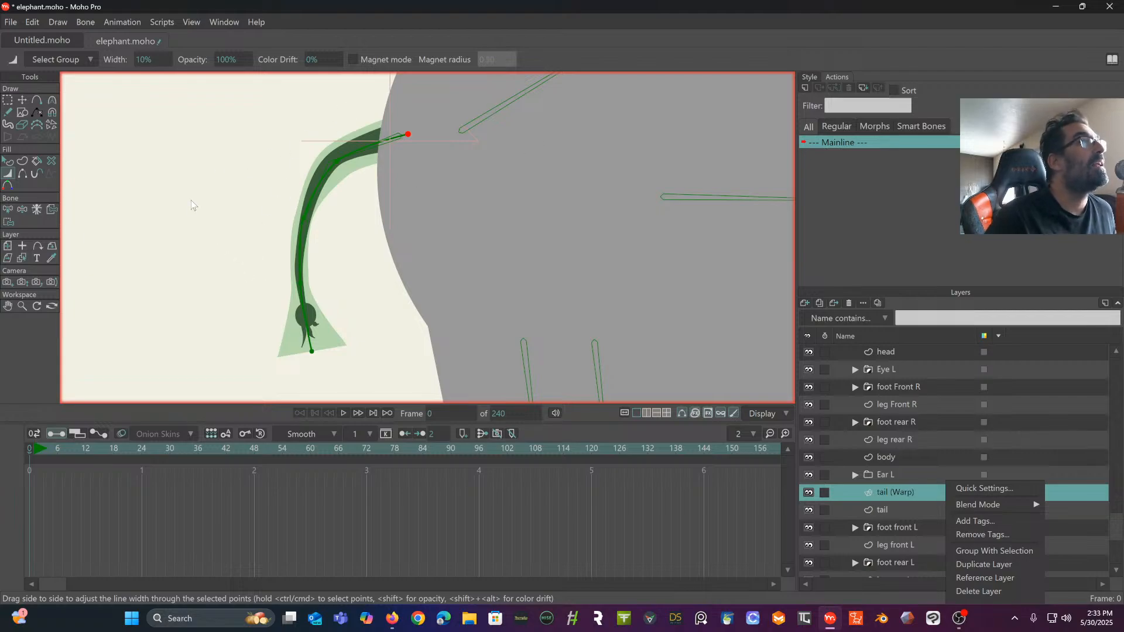
left_click(10, 212)
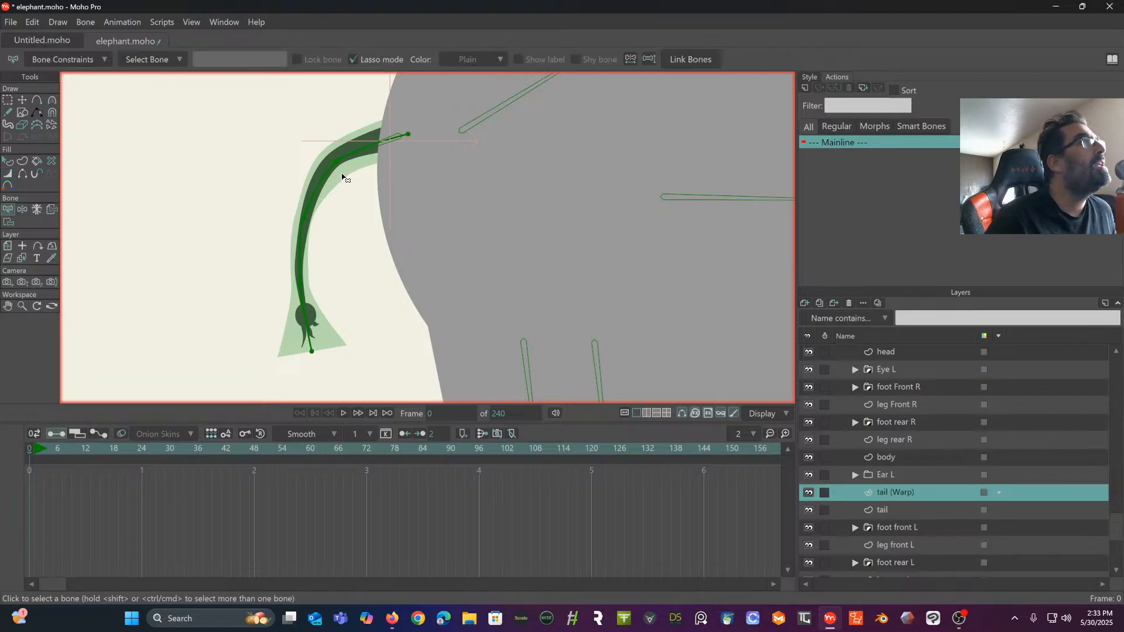
left_click(58, 23)
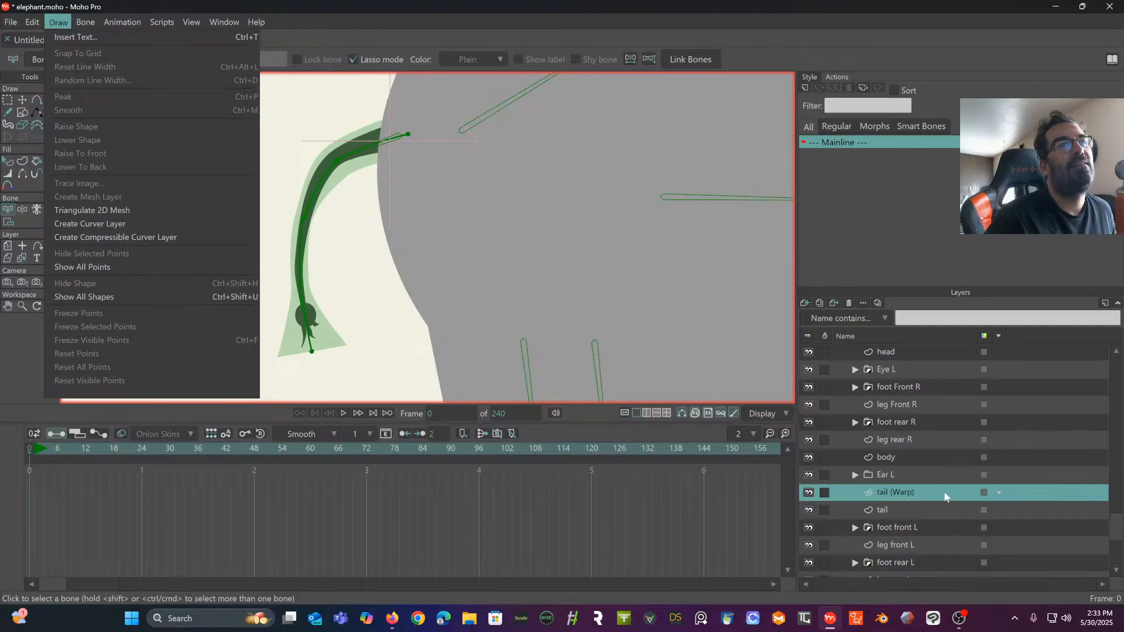
left_click(922, 497)
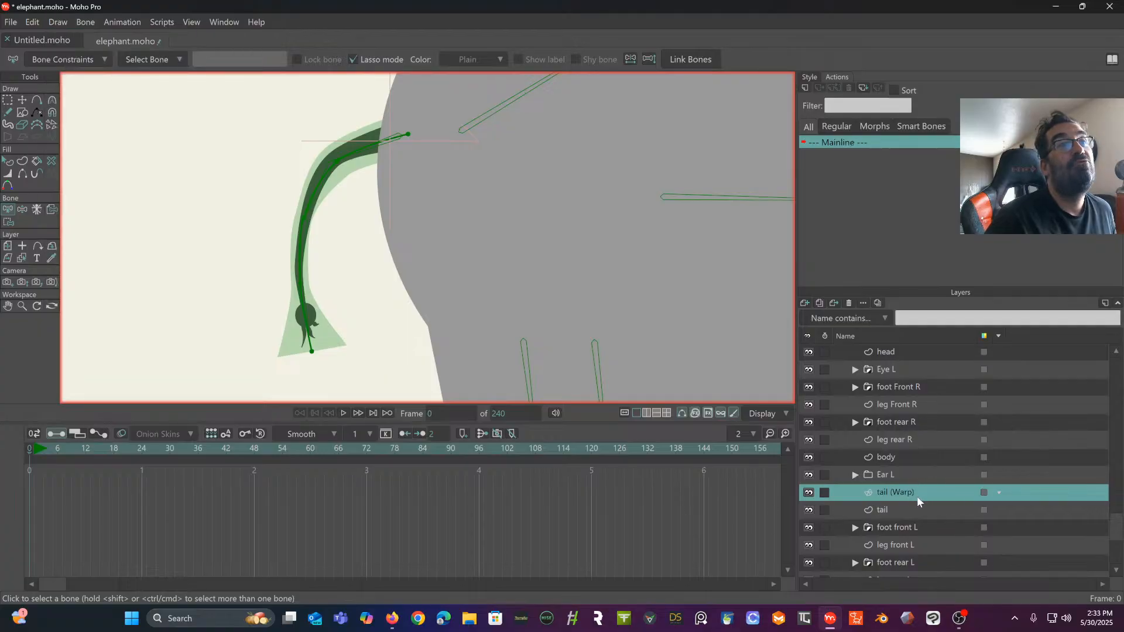
left_click(905, 509)
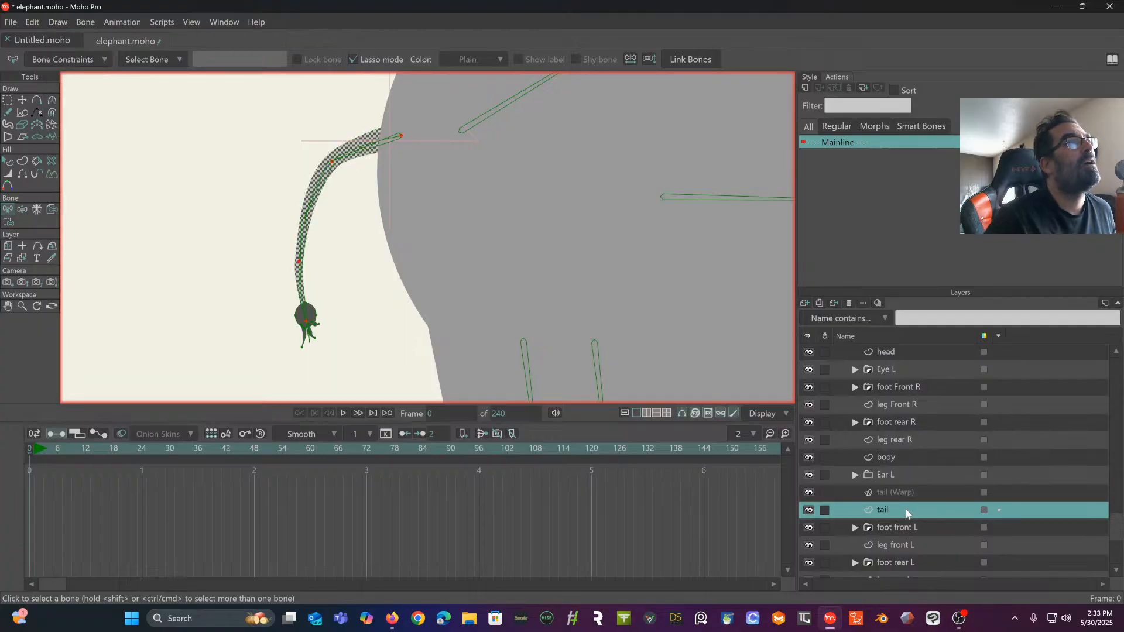
right_click(906, 509)
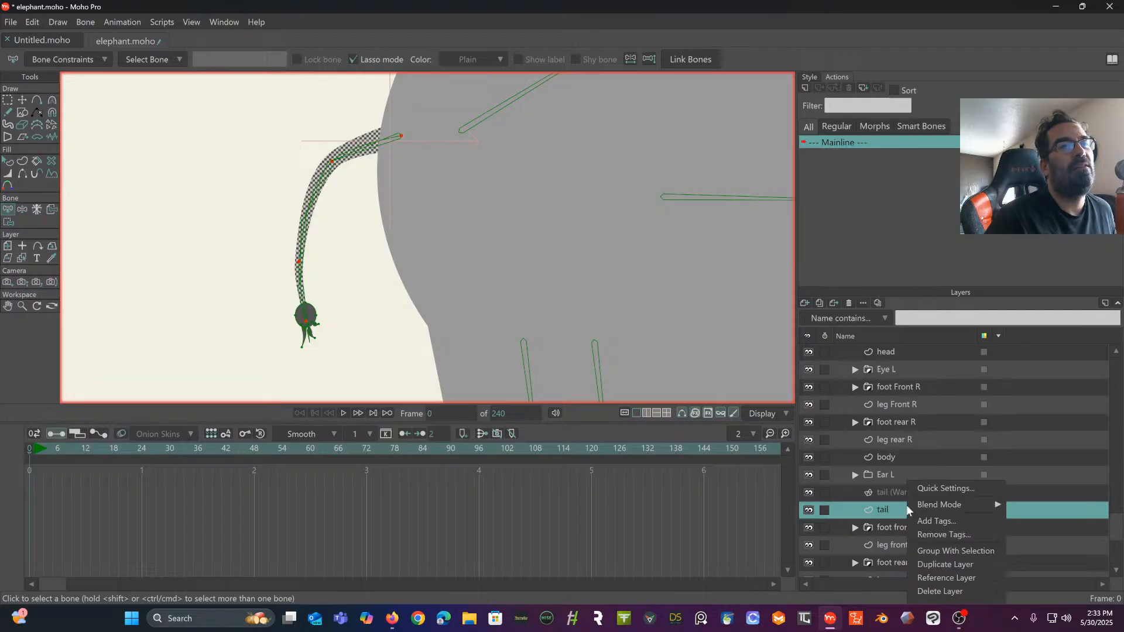
left_click(56, 19)
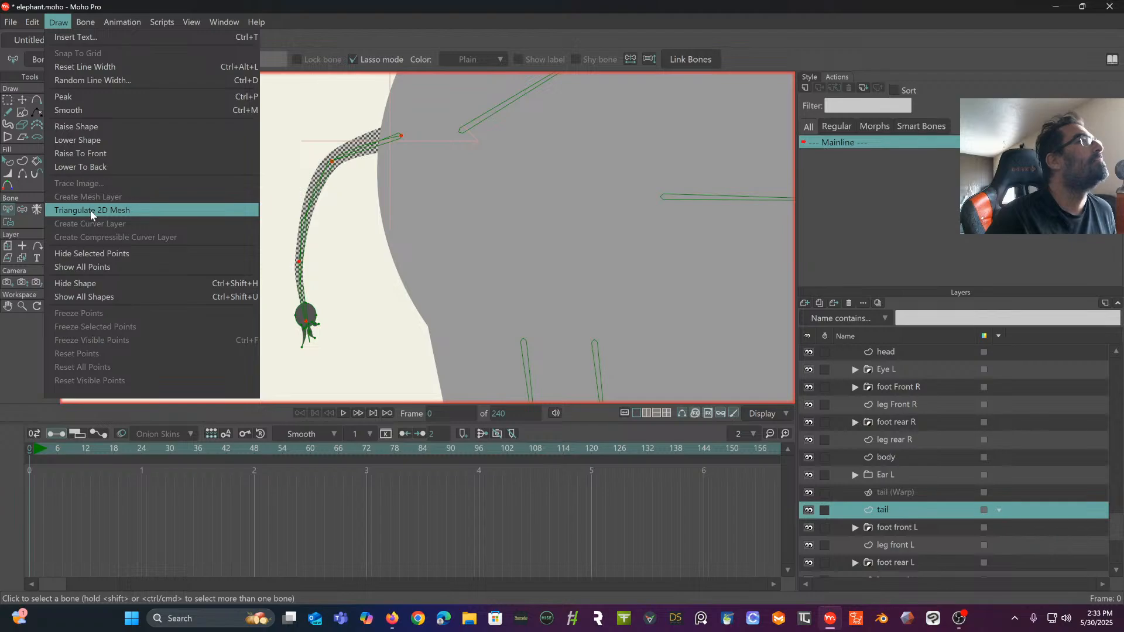
left_click(272, 168)
scroll(165, 181, "down", 1)
scroll(388, 188, "down", 3)
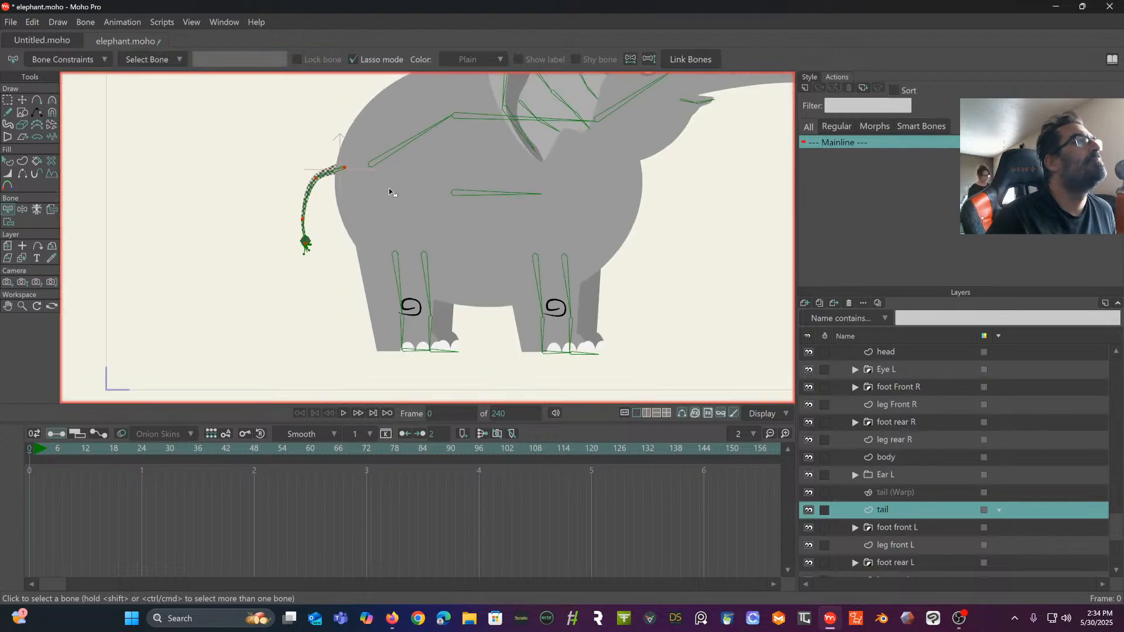
left_click_drag(388, 188, 245, 232)
left_click_drag(335, 202, 311, 212)
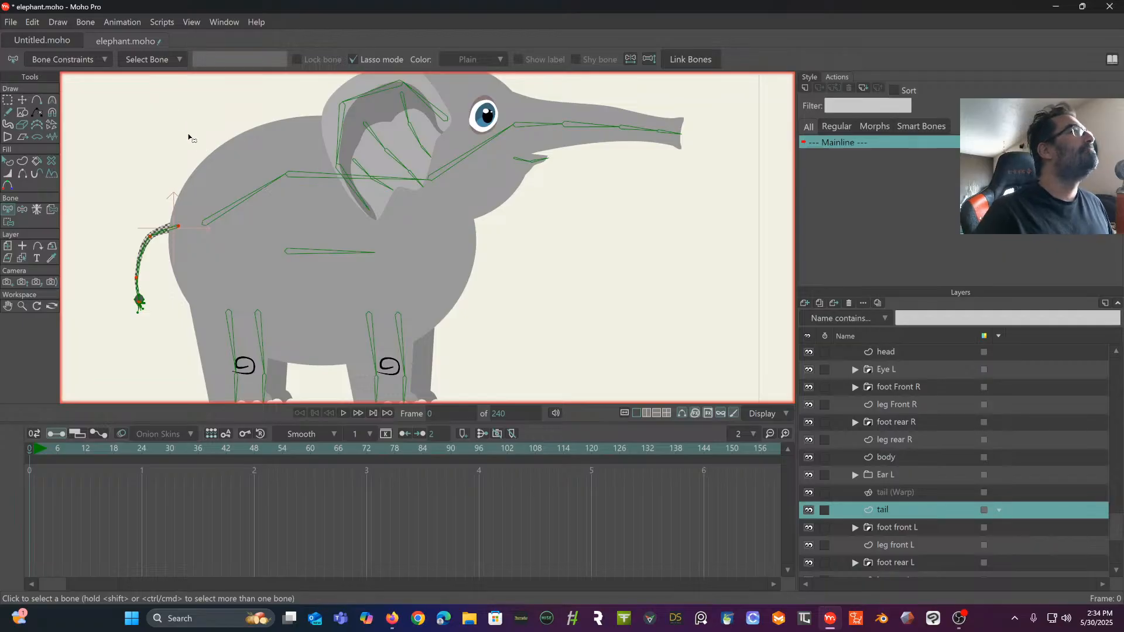
left_click_drag(146, 207, 306, 154)
scroll(161, 179, "up", 5)
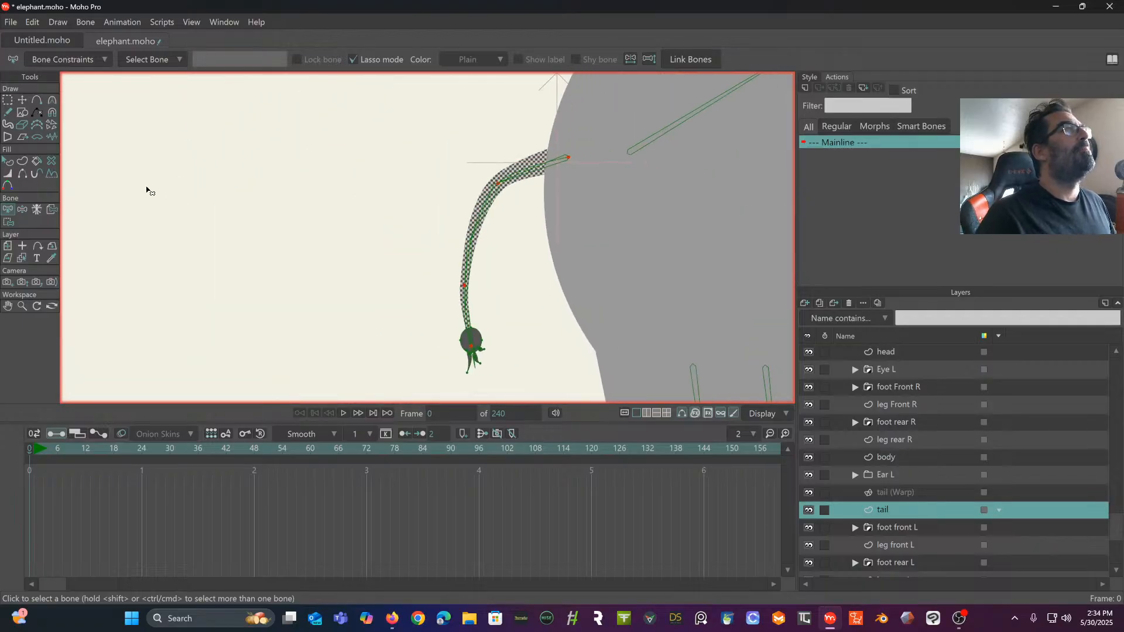
left_click_drag(157, 182, 46, 173)
scroll(195, 179, "up", 1)
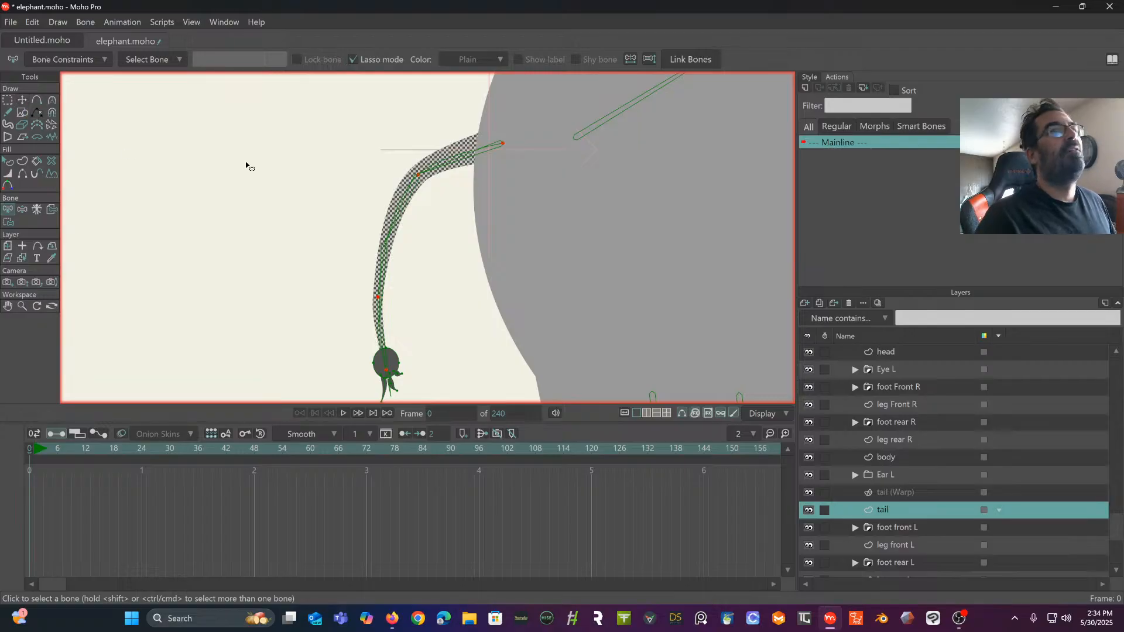
- Nudge the tail (Warp) curve's point at the tail's upper bend slightly outward to centre it in the tail
left_click(876, 492)
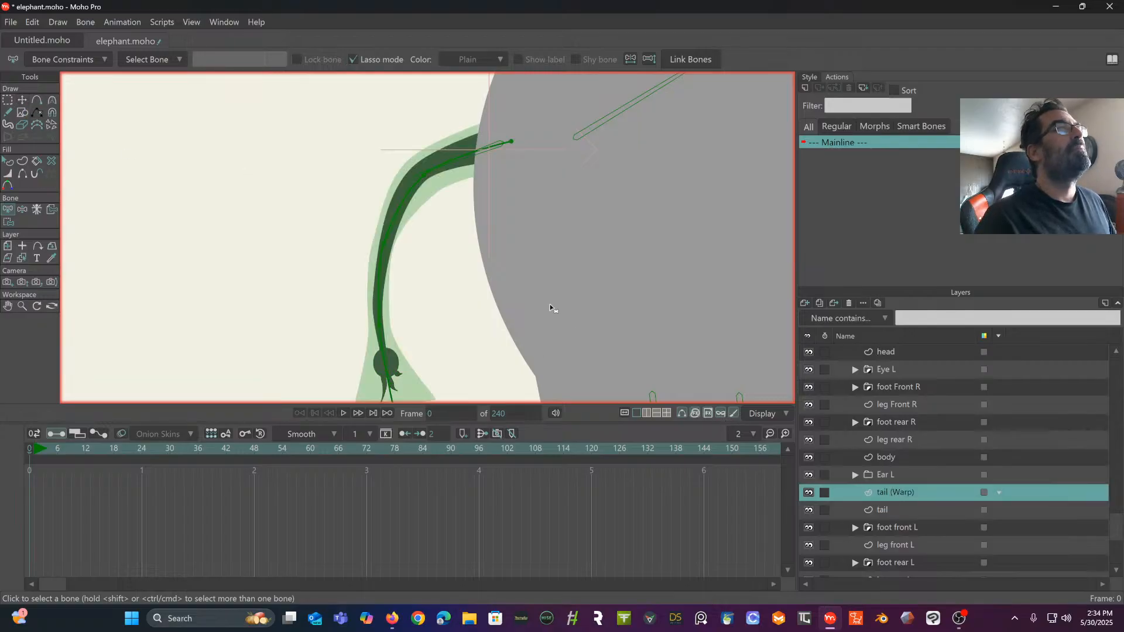
scroll(550, 304, "up", 3)
scroll(474, 322, "up", 3)
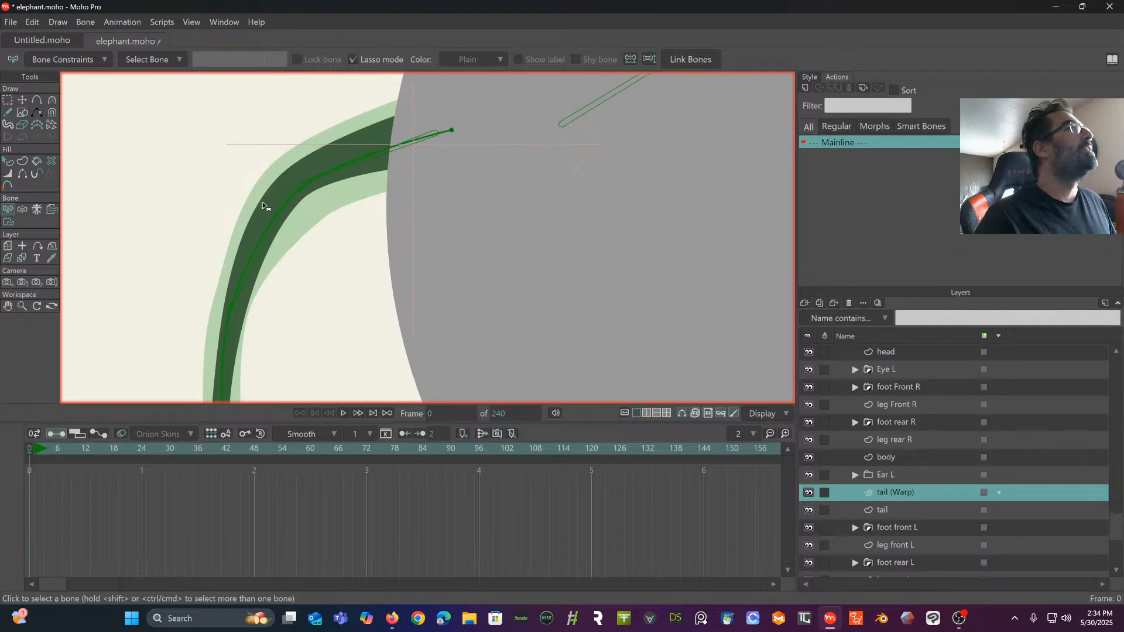
left_click(22, 100)
mouse_move(298, 190)
left_mouse_down()
mouse_move(261, 126)
mouse_move(296, 192)
left_mouse_up()
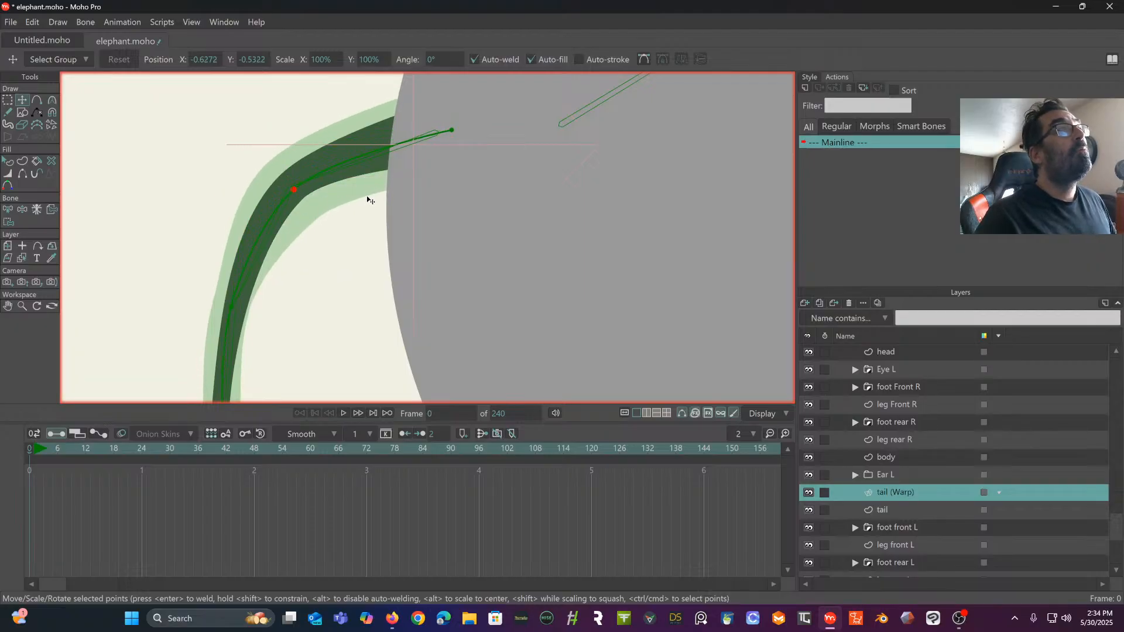
- Try to assign the tail layer as the warp layer in the vector settings of the tail (Warp) layer
double_click(928, 493)
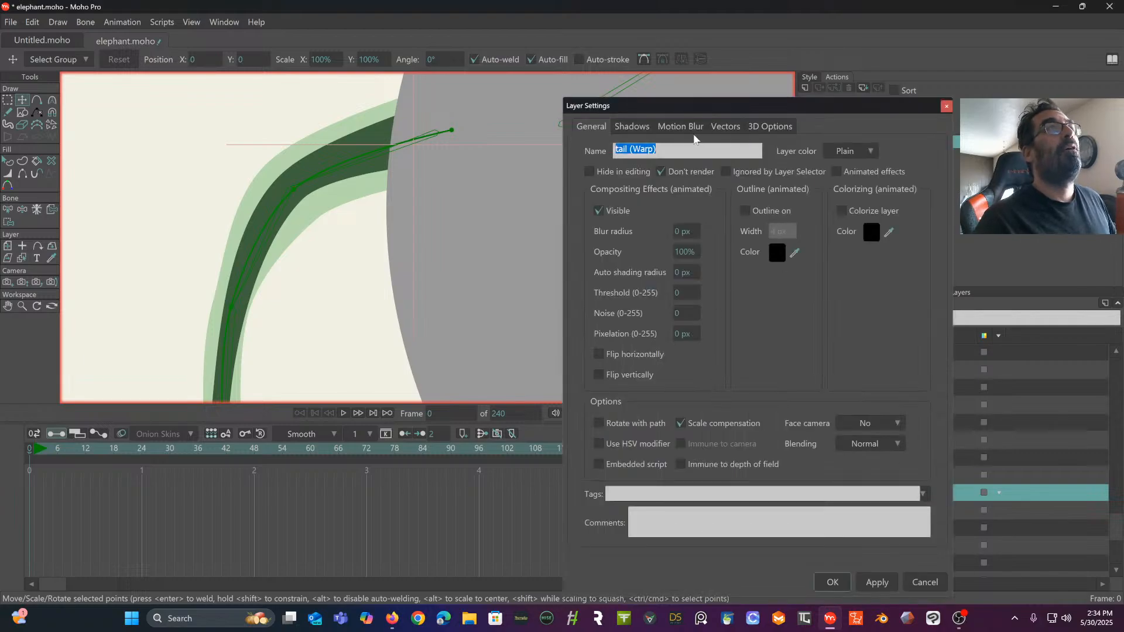
left_click(723, 128)
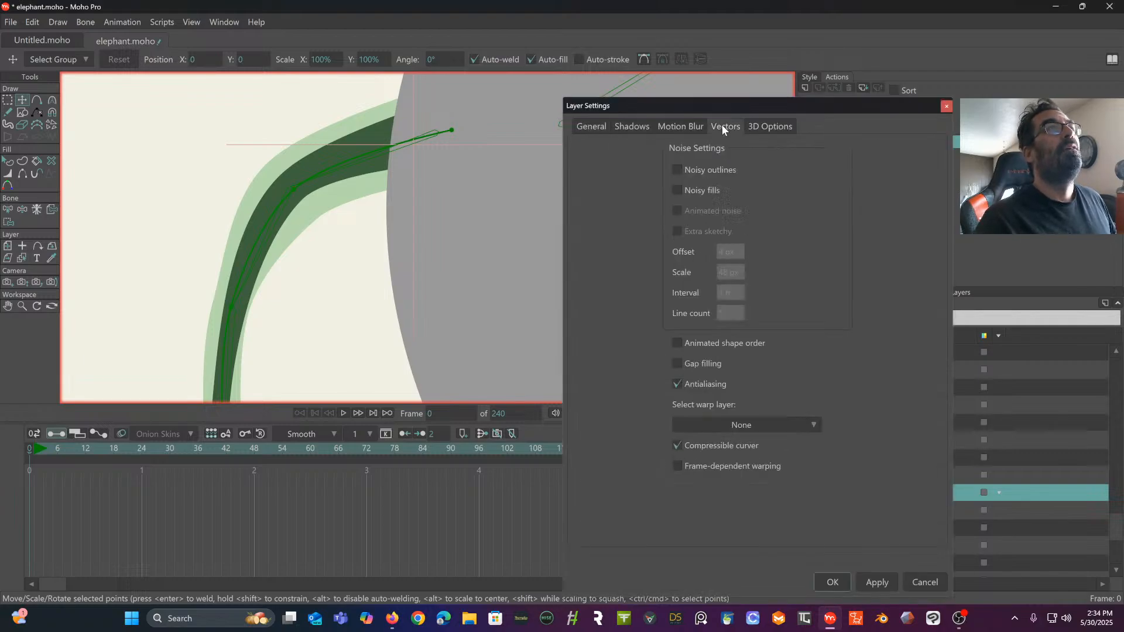
left_click(740, 424)
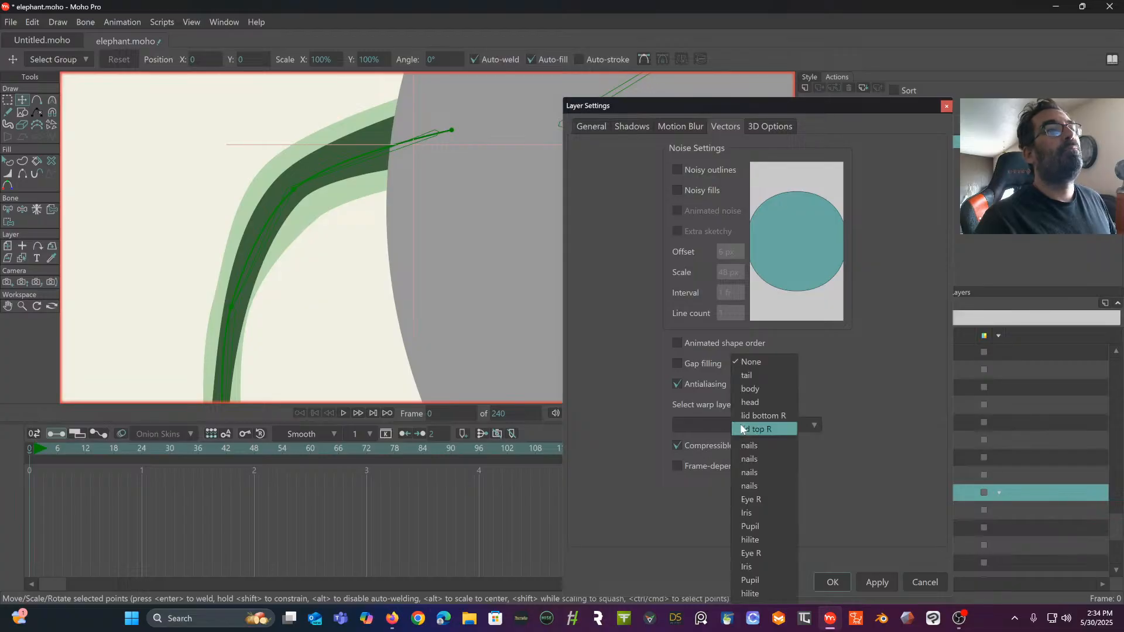
left_click(742, 377)
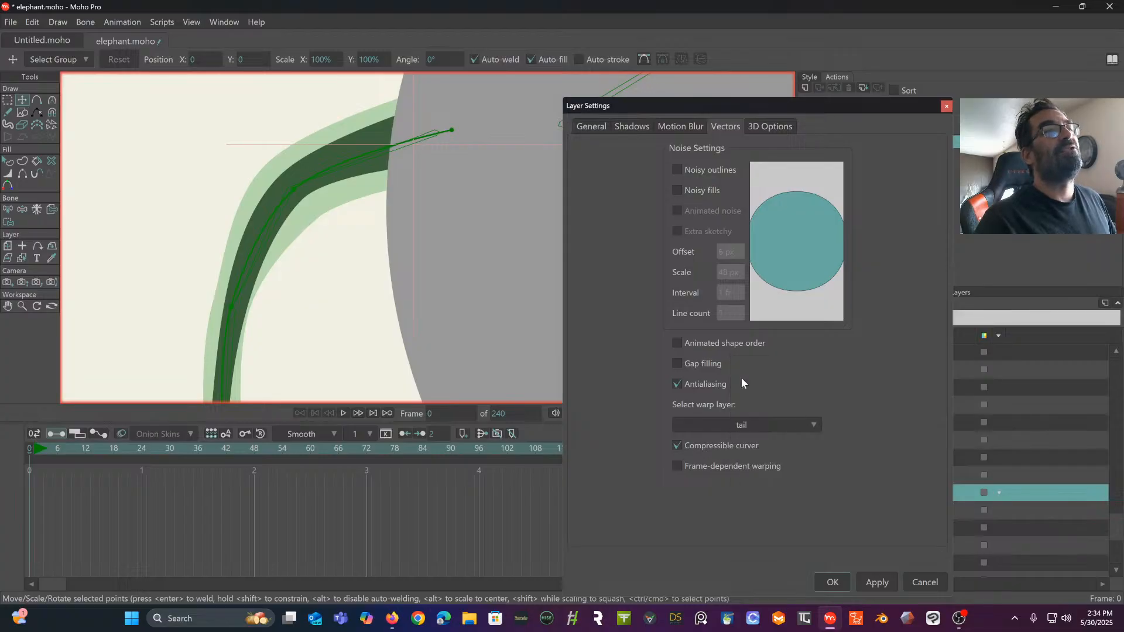
left_click(835, 583)
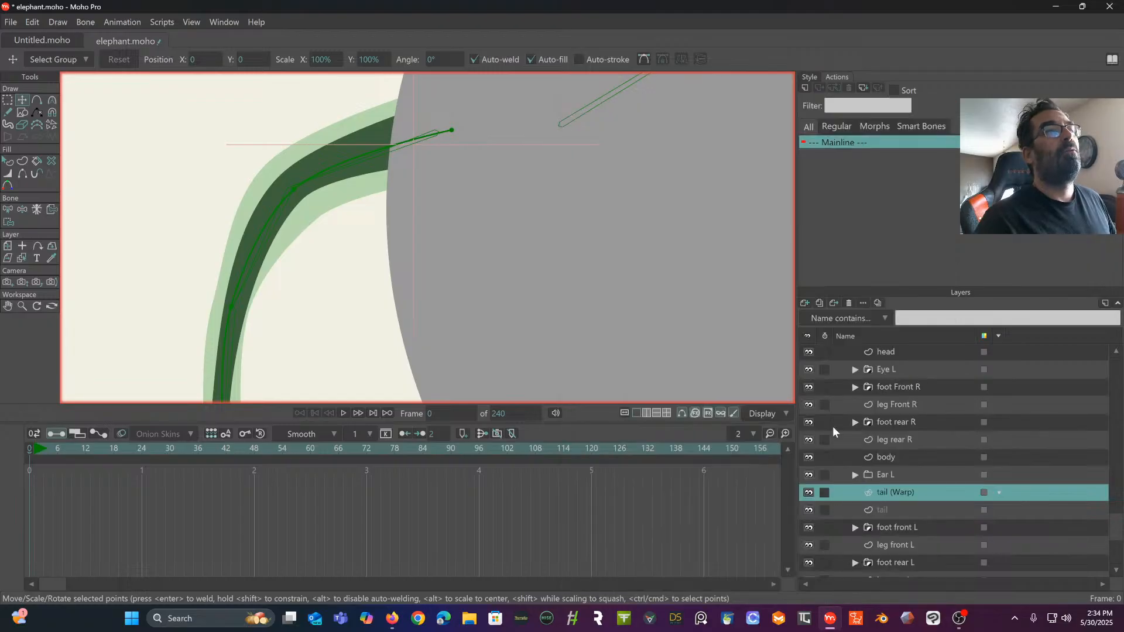
double_click(944, 491)
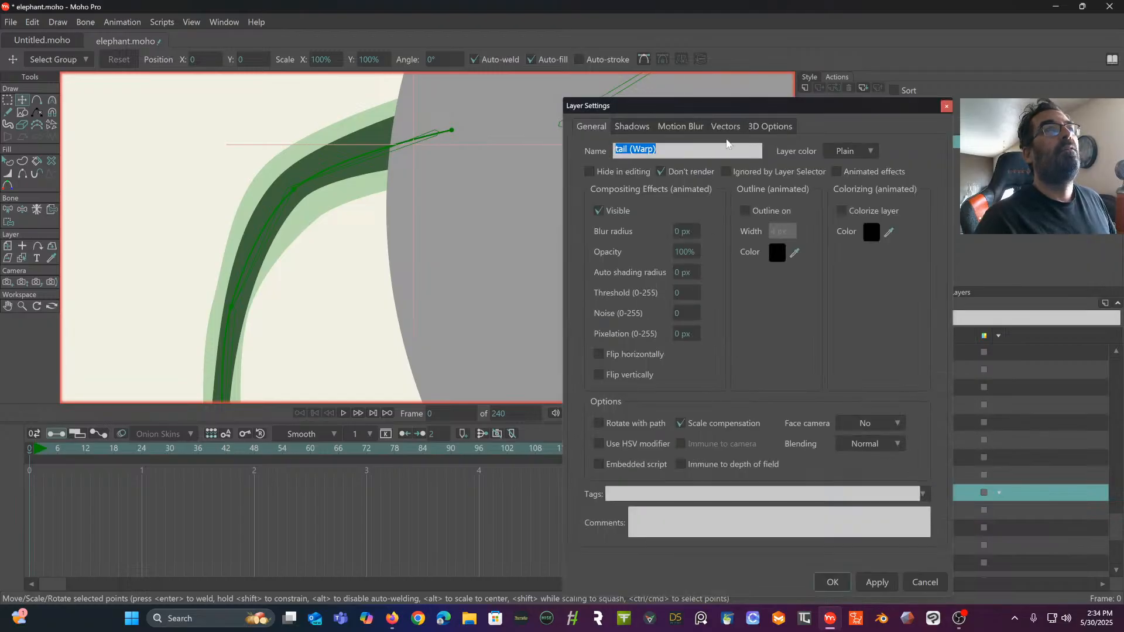
left_click(722, 126)
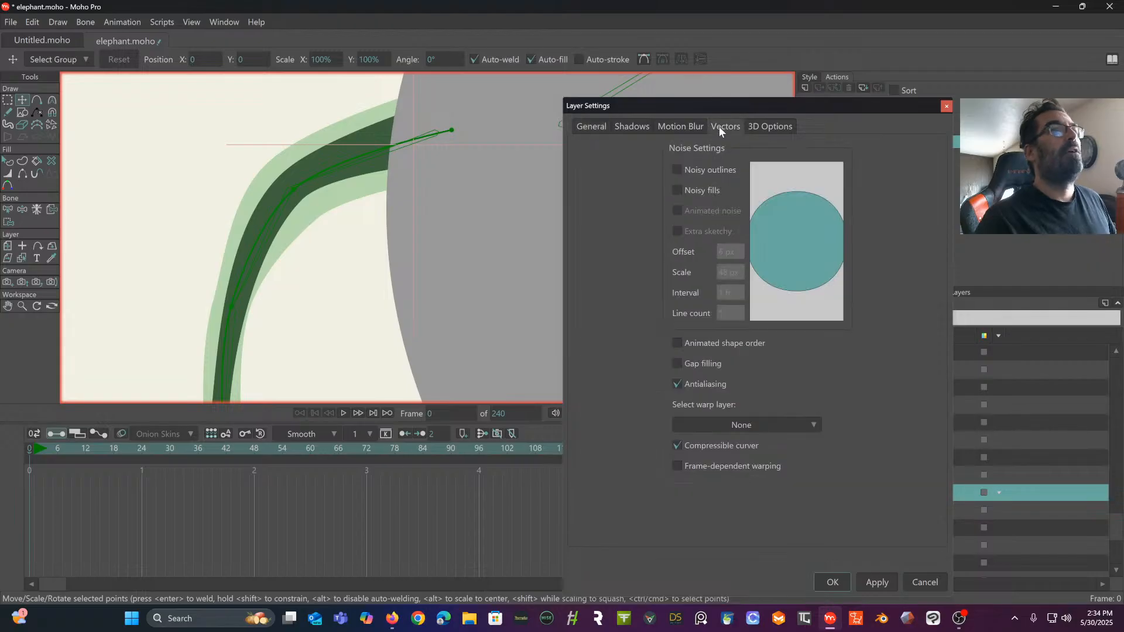
left_click(714, 423)
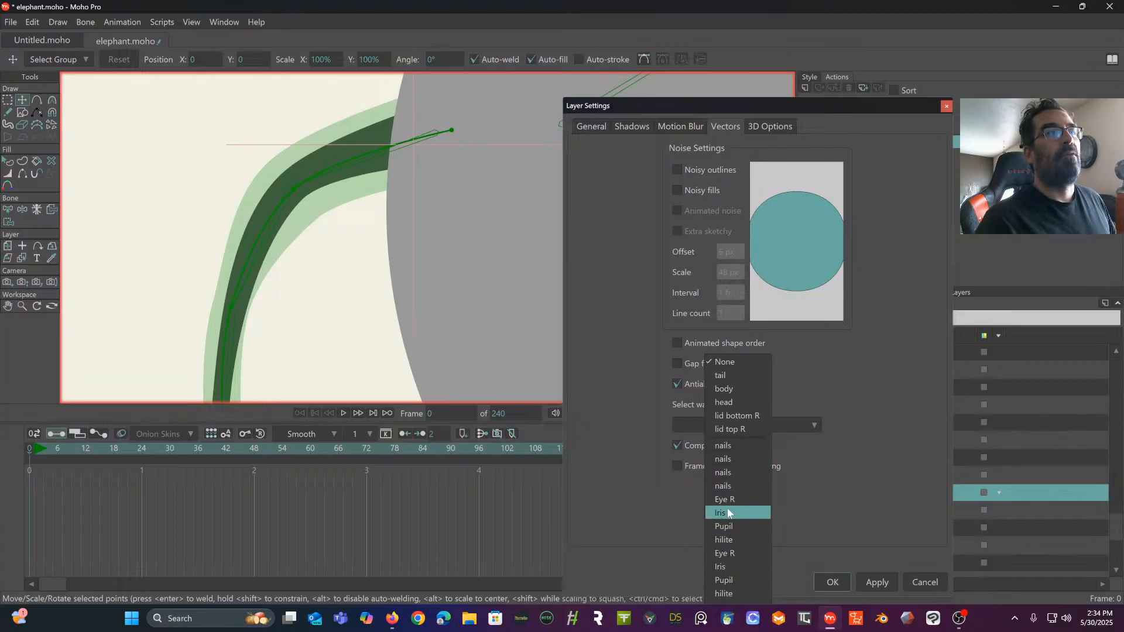
left_click(729, 375)
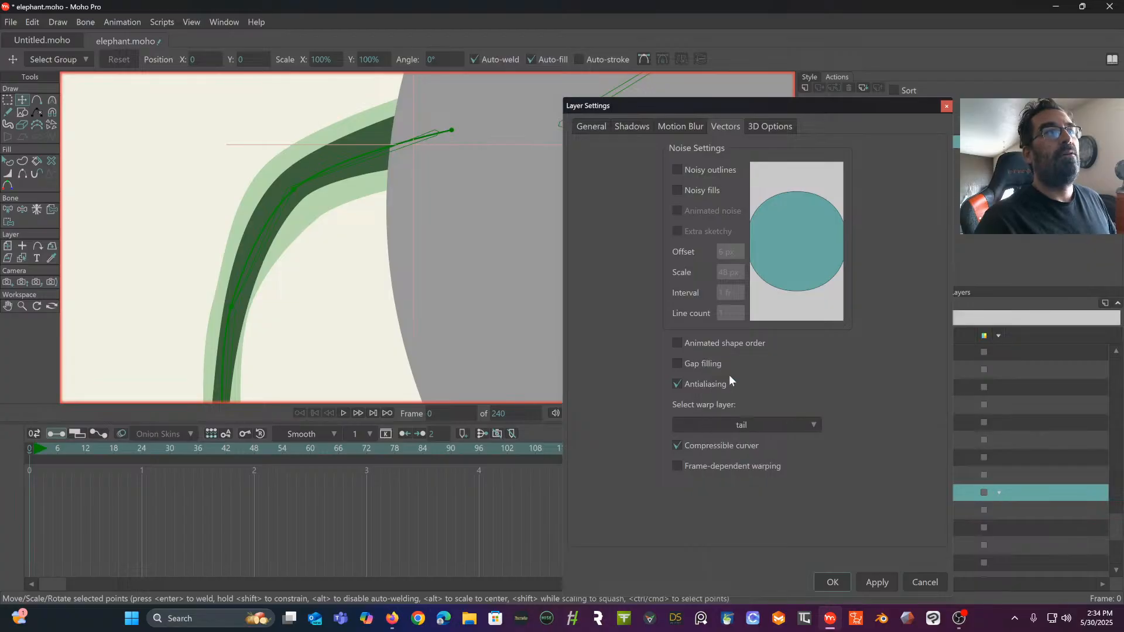
left_click(881, 583)
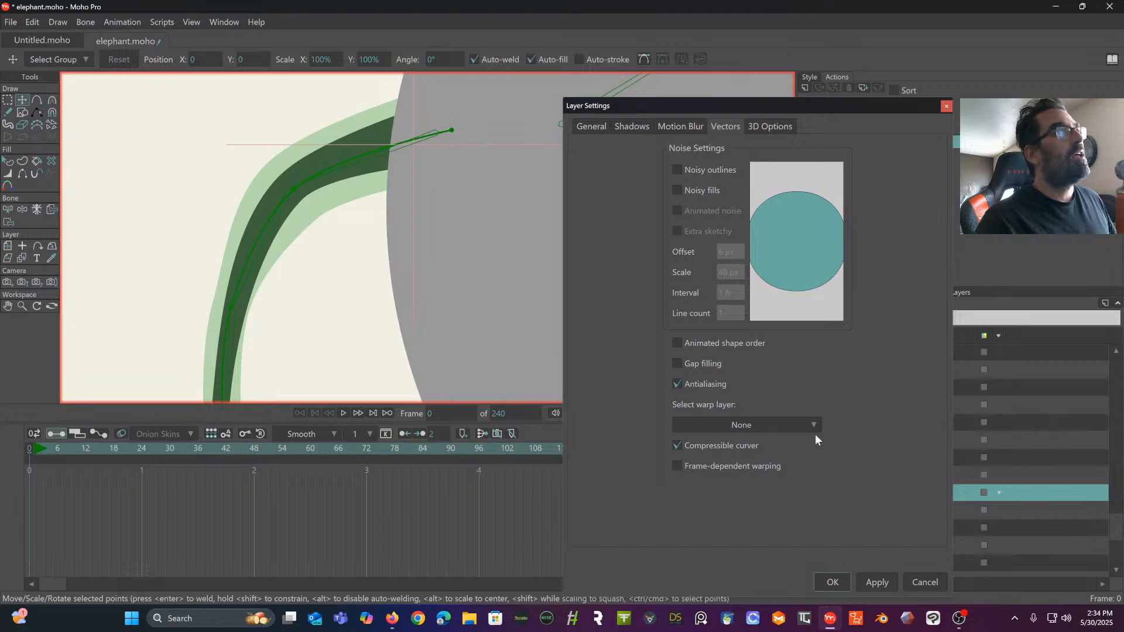
left_click(832, 582)
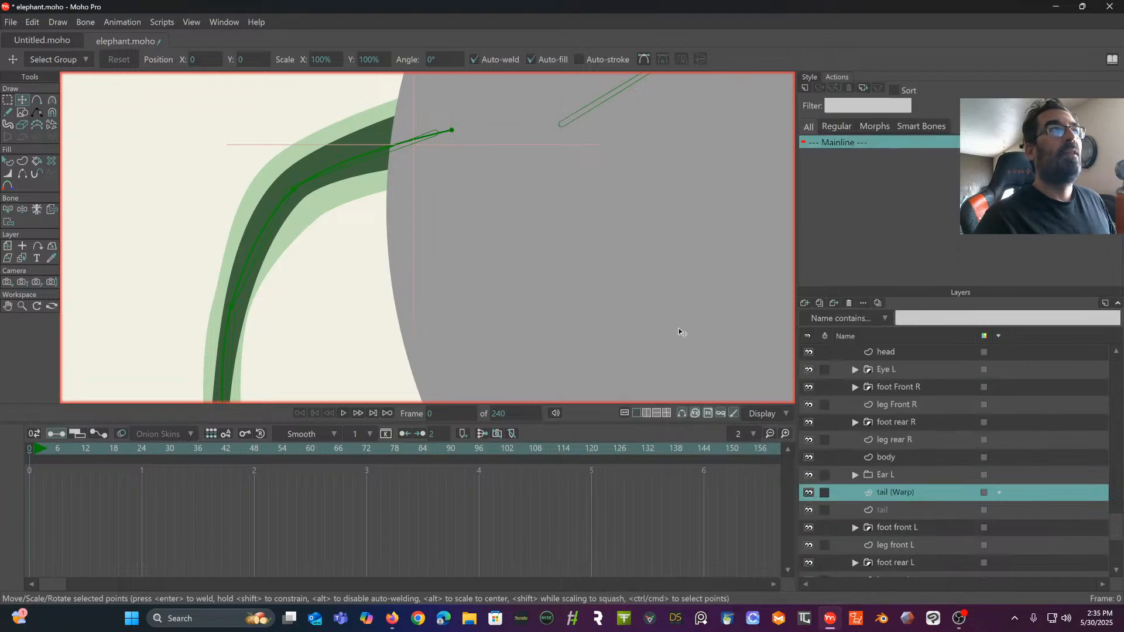
scroll(595, 268, "down", 3)
mouse_move(595, 269)
left_mouse_down()
mouse_move(500, 139)
mouse_move(522, 146)
mouse_move(408, 175)
mouse_move(358, 216)
left_mouse_up()
mouse_move(584, 79)
left_mouse_down()
mouse_move(402, 188)
mouse_move(238, 238)
left_mouse_up()
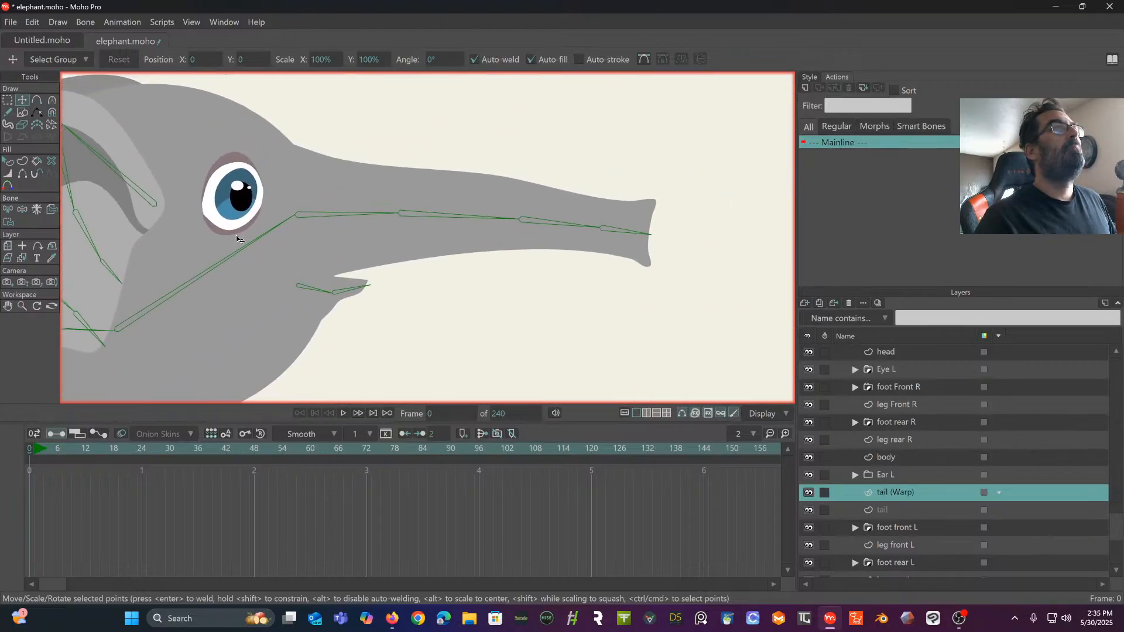
left_click_drag(464, 211, 556, 203)
left_click_drag(361, 200, 674, 131)
mouse_move(352, 263)
left_mouse_down()
mouse_move(644, 153)
mouse_move(472, 158)
mouse_move(482, 150)
left_mouse_up()
scroll(307, 206, "up", 2)
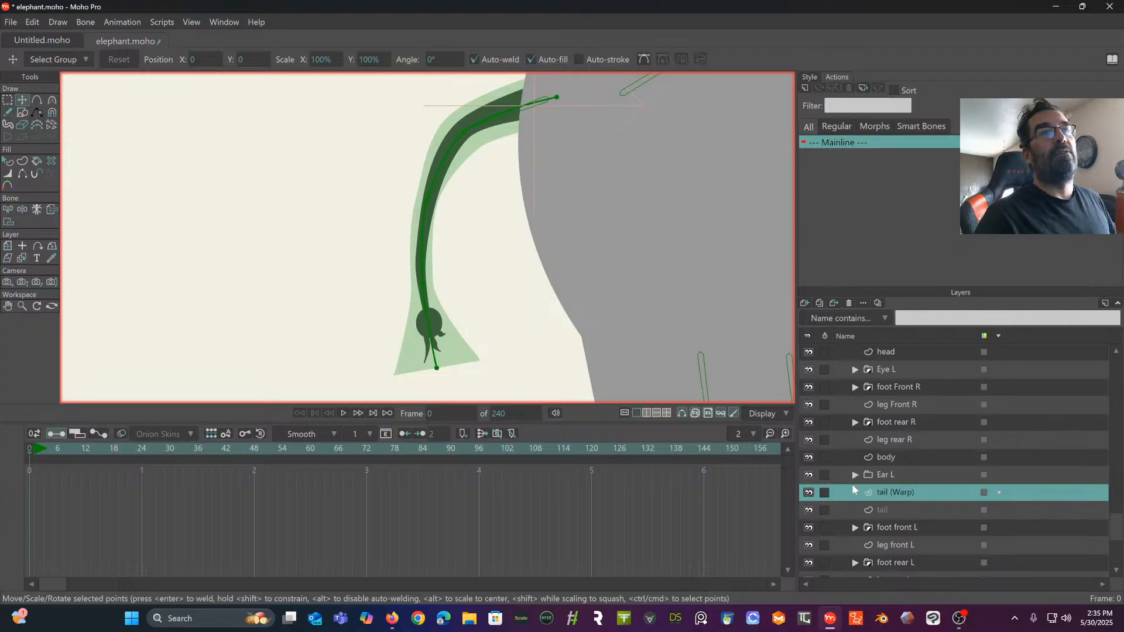
- Delete the tail layer and its tail (Warp) layer together
left_click(905, 509)
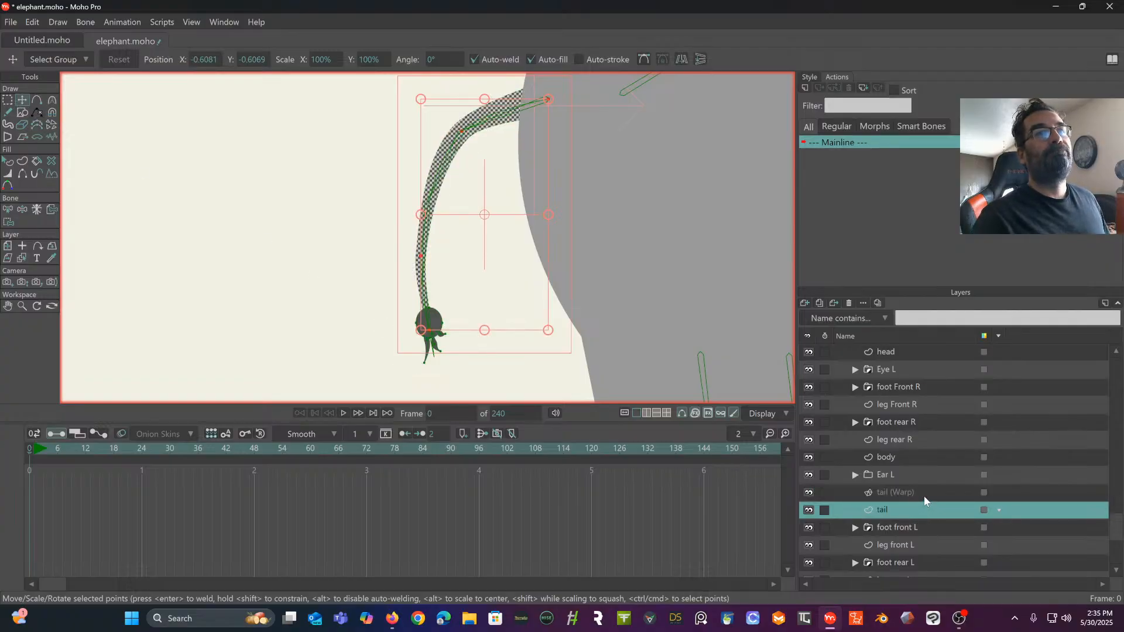
left_click(924, 496)
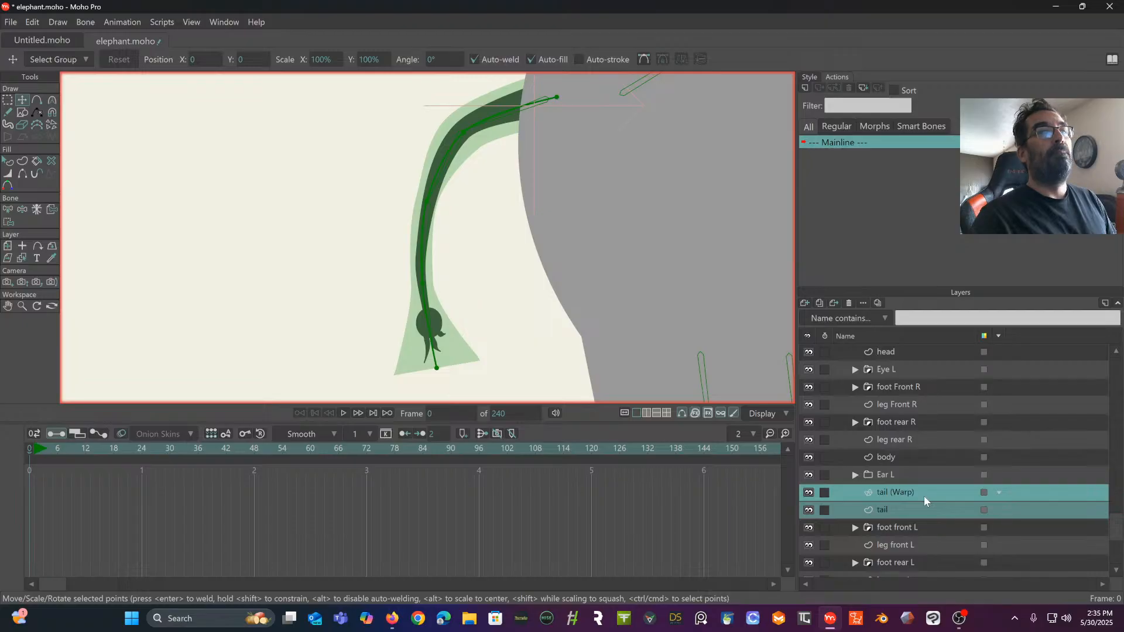
right_click(924, 497)
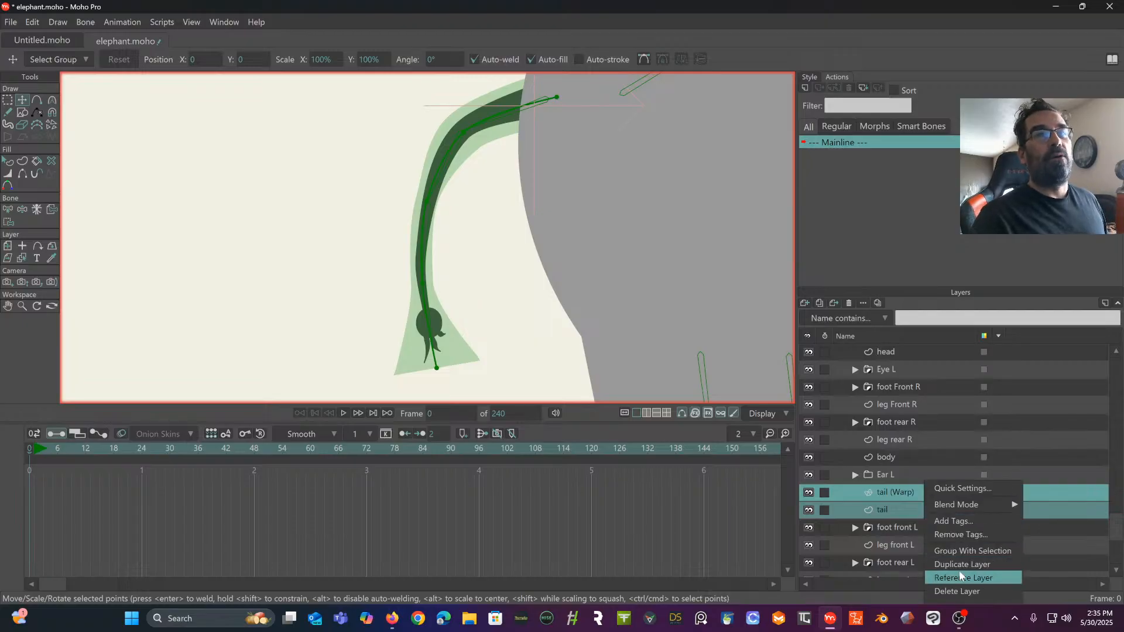
left_click(957, 590)
left_click_drag(522, 185, 472, 188)
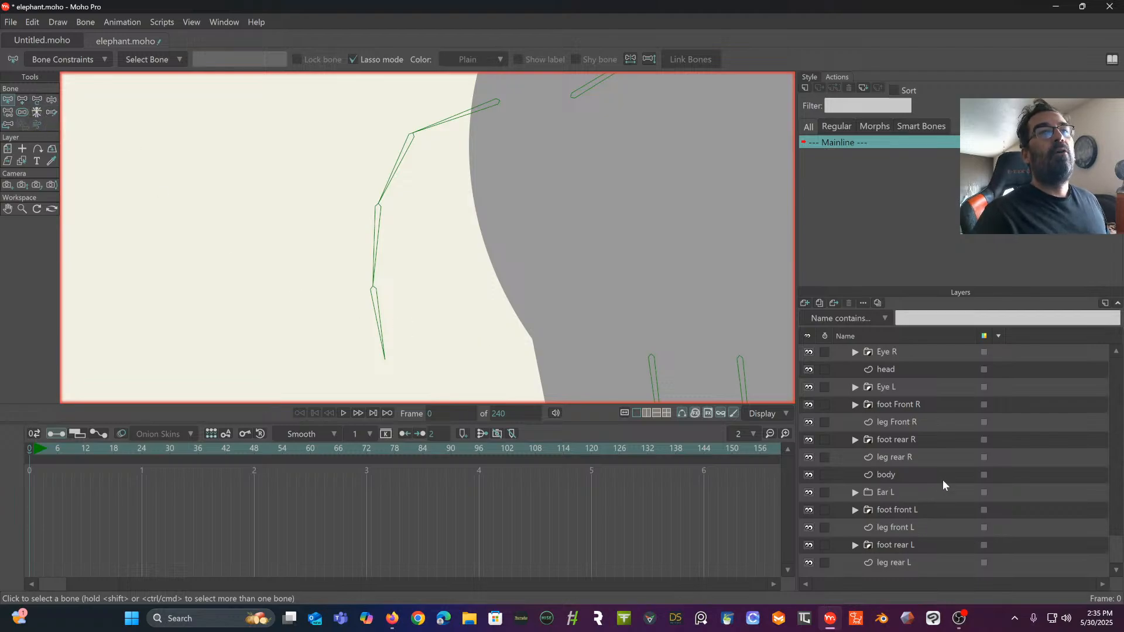
- Create a new vector layer and name it tail
scroll(900, 466, "up", 3)
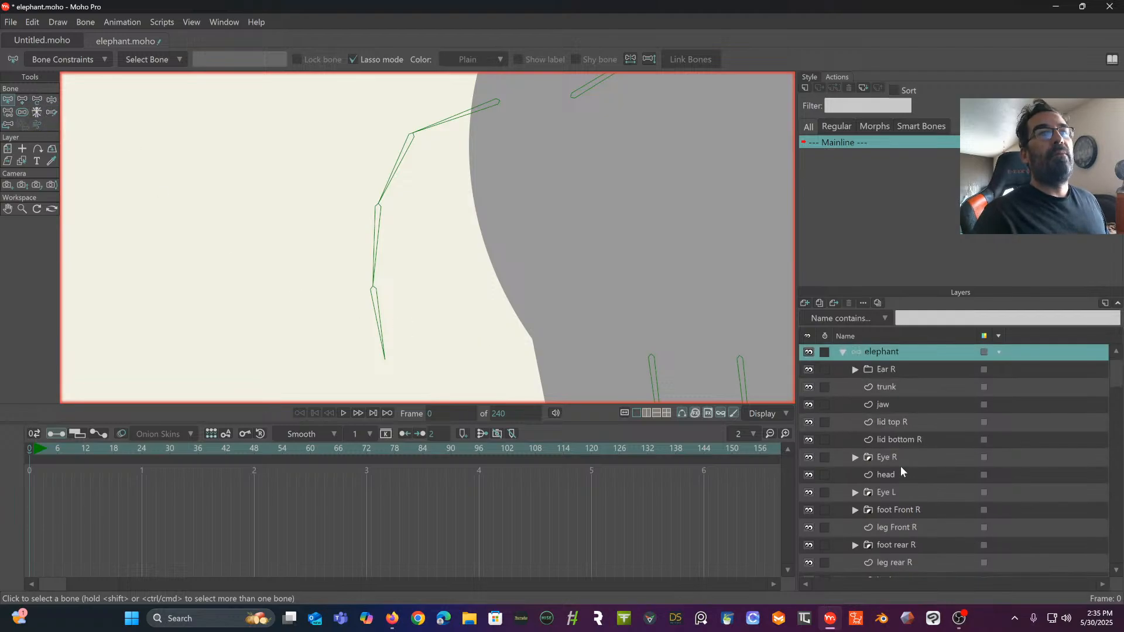
left_click(804, 304)
left_click(931, 446)
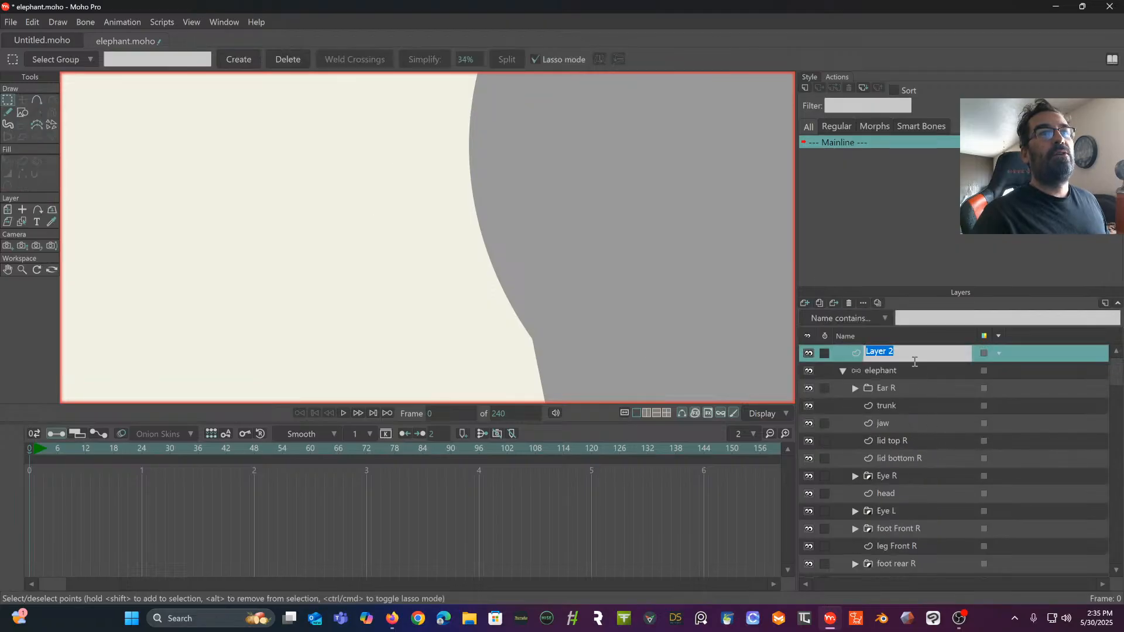
type("ta")
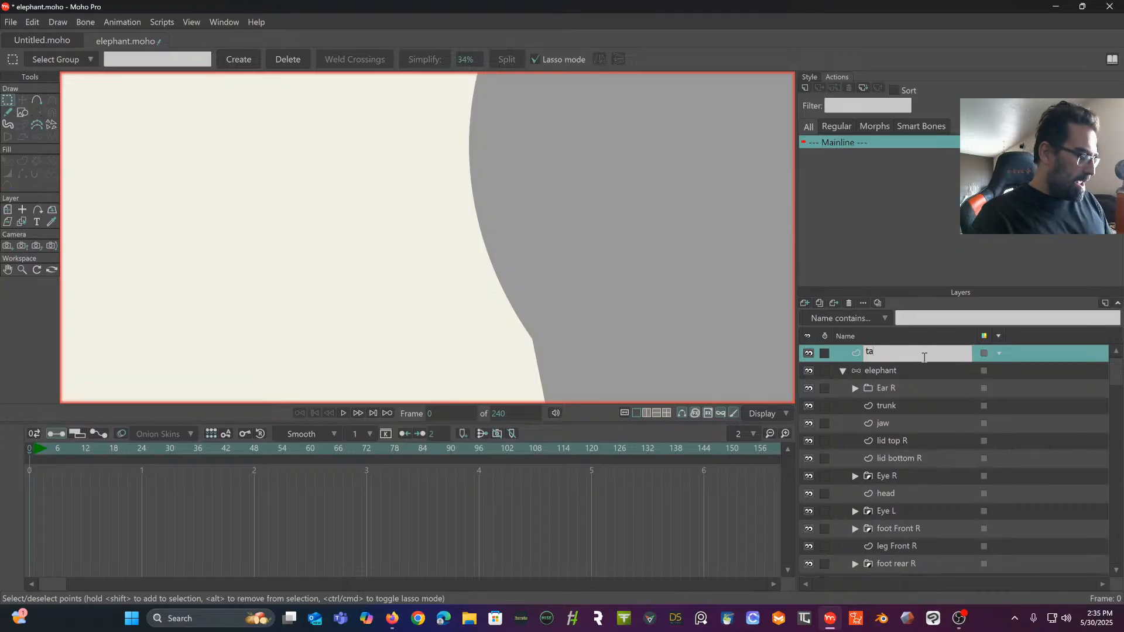
type("il")
key("Return")
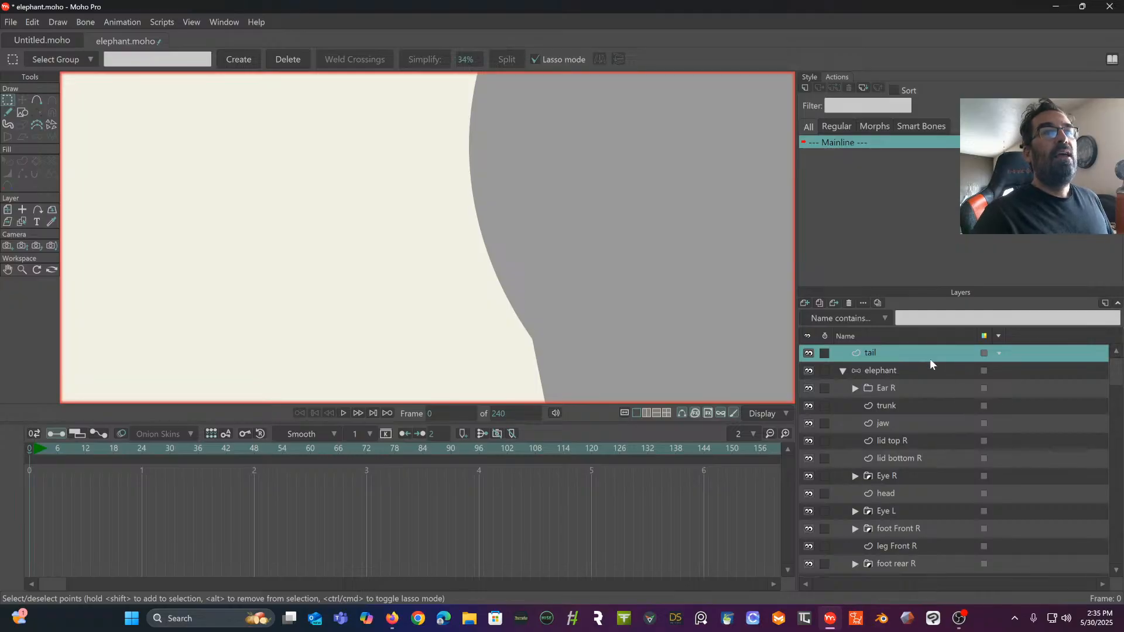
- Move the new tail layer into the elephant bone layer, between body and Ear L
left_click(844, 371)
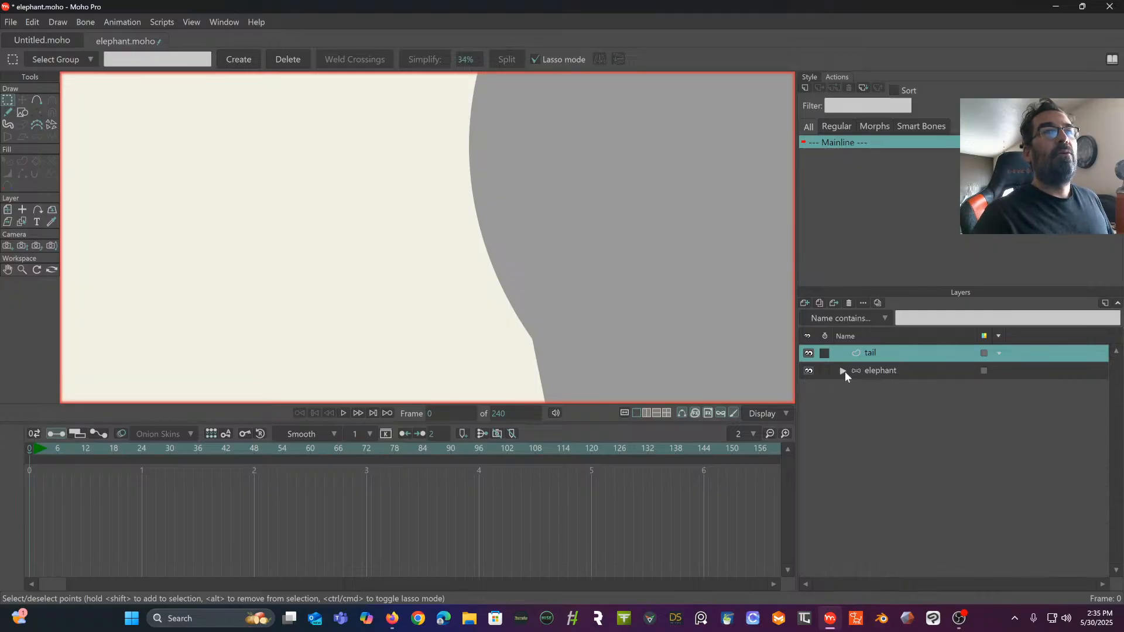
left_click(843, 371)
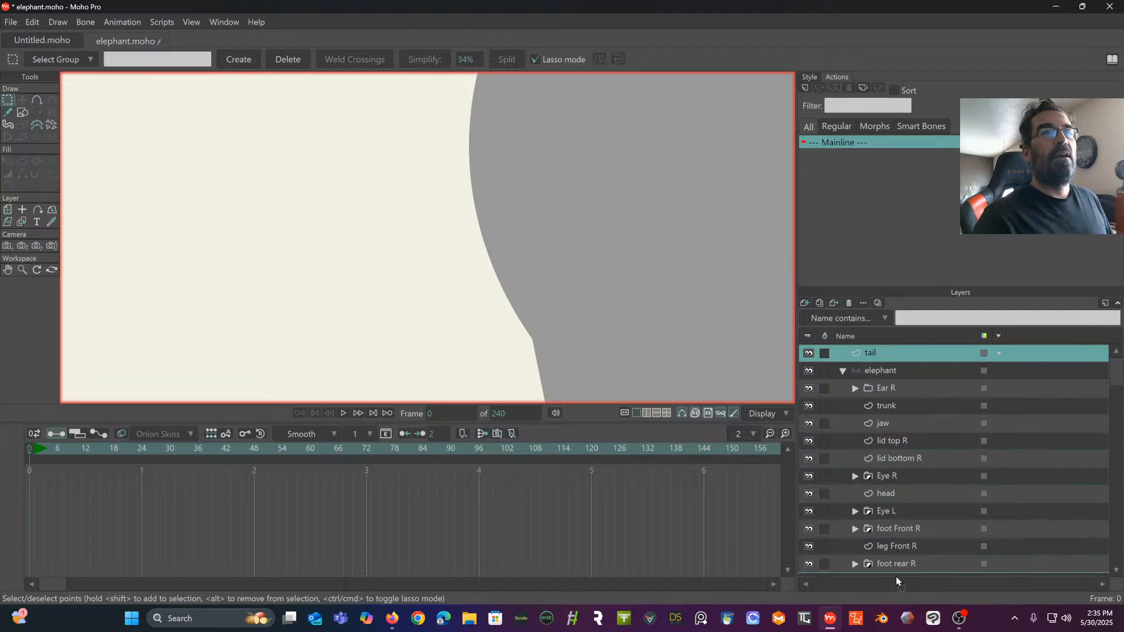
scroll(899, 556, "down", 2)
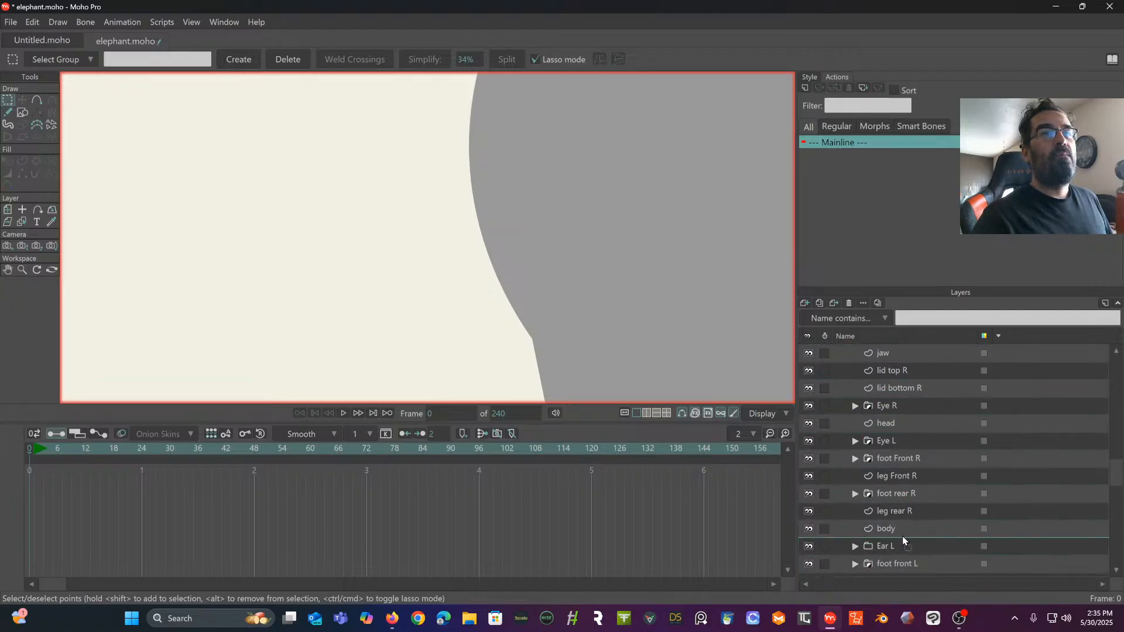
mouse_move(902, 539)
left_mouse_down()
mouse_move(901, 523)
mouse_move(902, 539)
left_mouse_up()
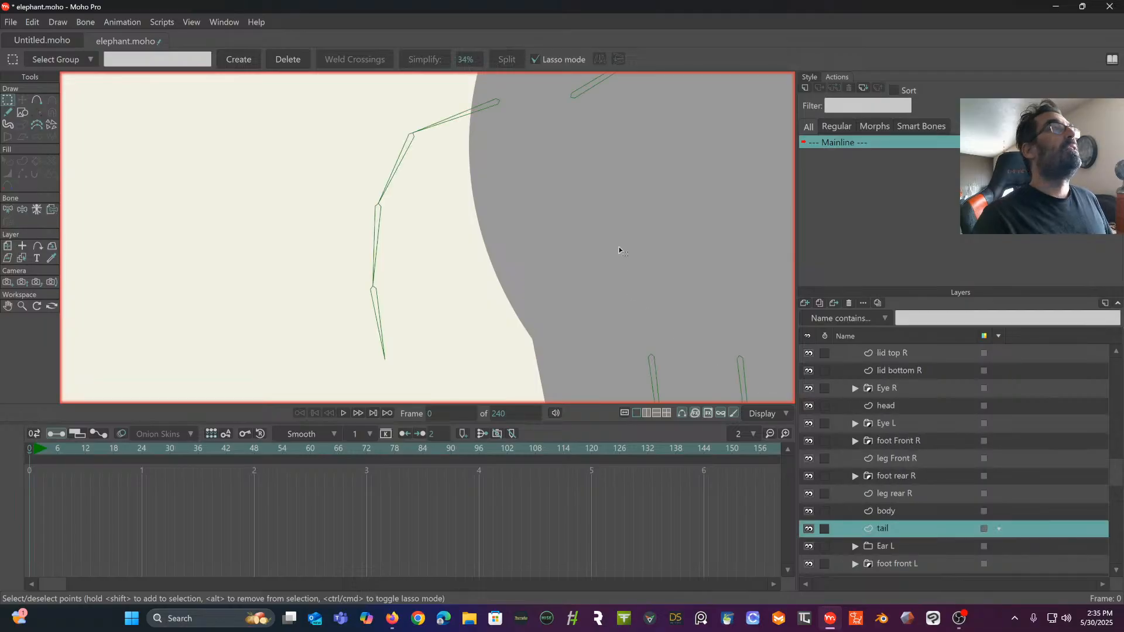
- Draw a long, narrow filled rectangle without a stroke across the upper tail bones on the tail layer
left_click(22, 112)
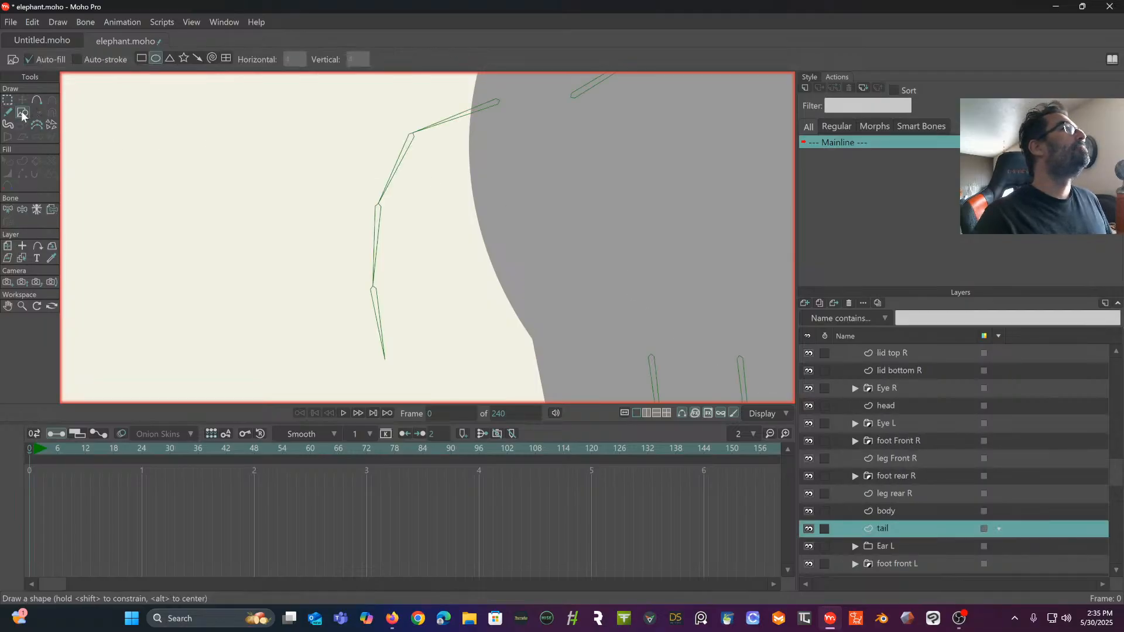
left_click(141, 59)
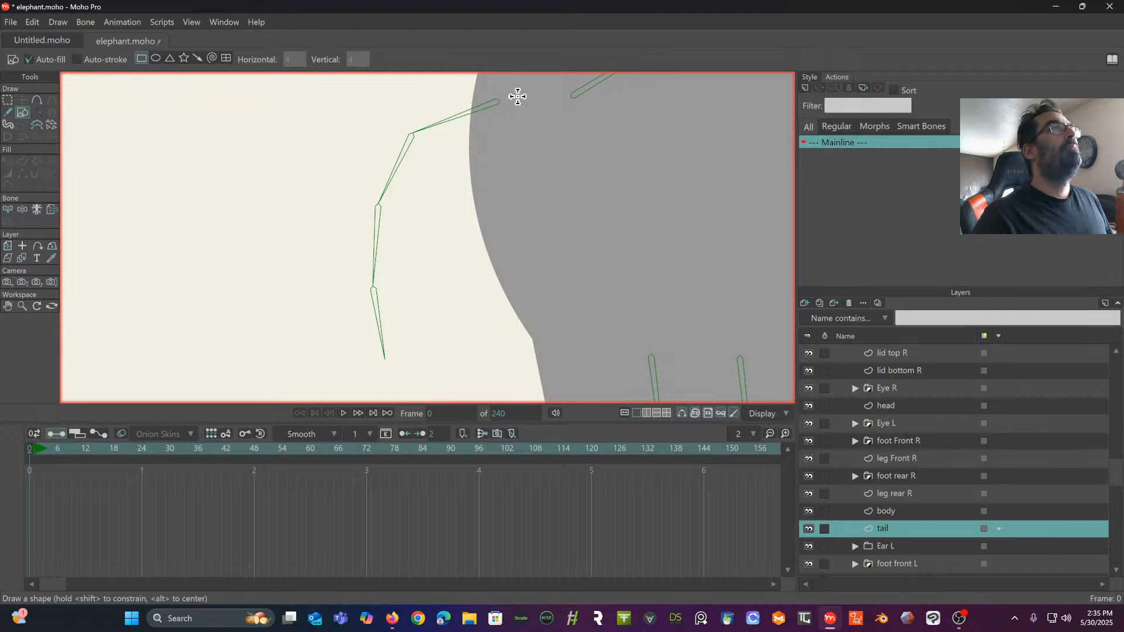
left_click_drag(518, 91, 150, 140)
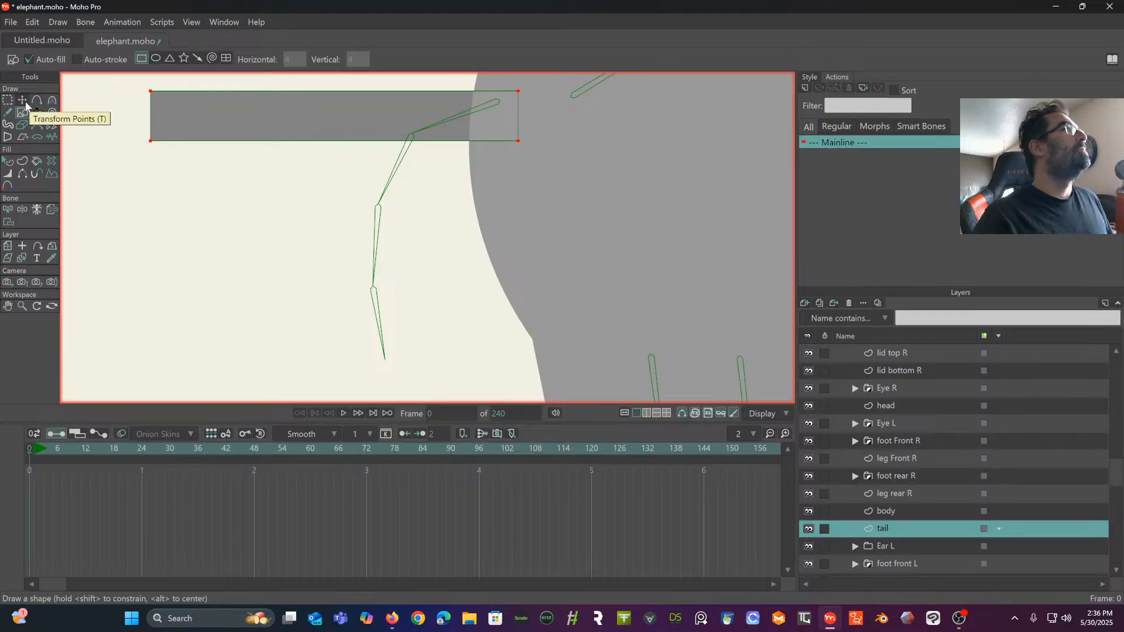
- Rotate the rectangle diagonally over the tail bones and set the tail layer's origin at the base of the tail bone chain
left_click(22, 100)
left_click(163, 225)
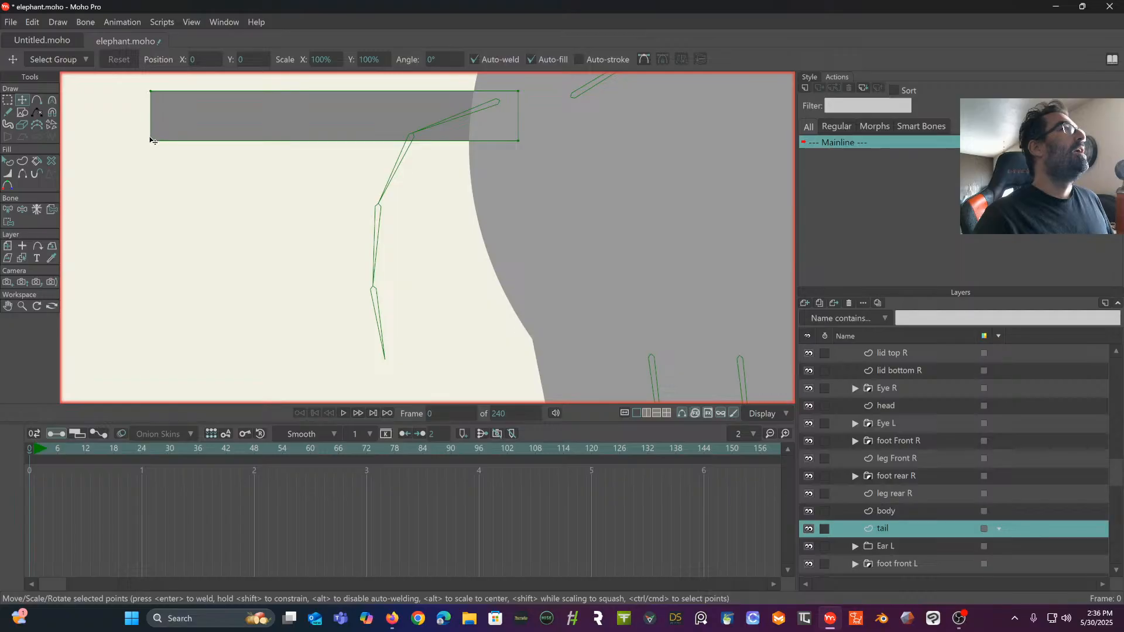
left_click(219, 132)
left_click_drag(130, 130, 275, 230)
left_click_drag(323, 118, 446, 254)
scroll(446, 255, "down", 3)
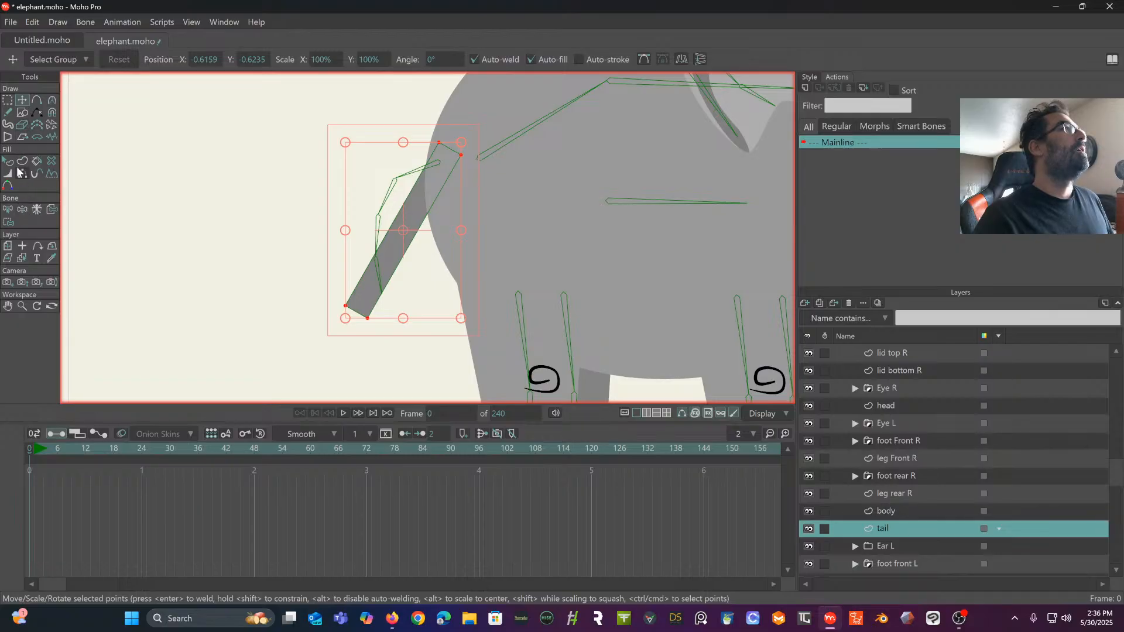
left_click(22, 248)
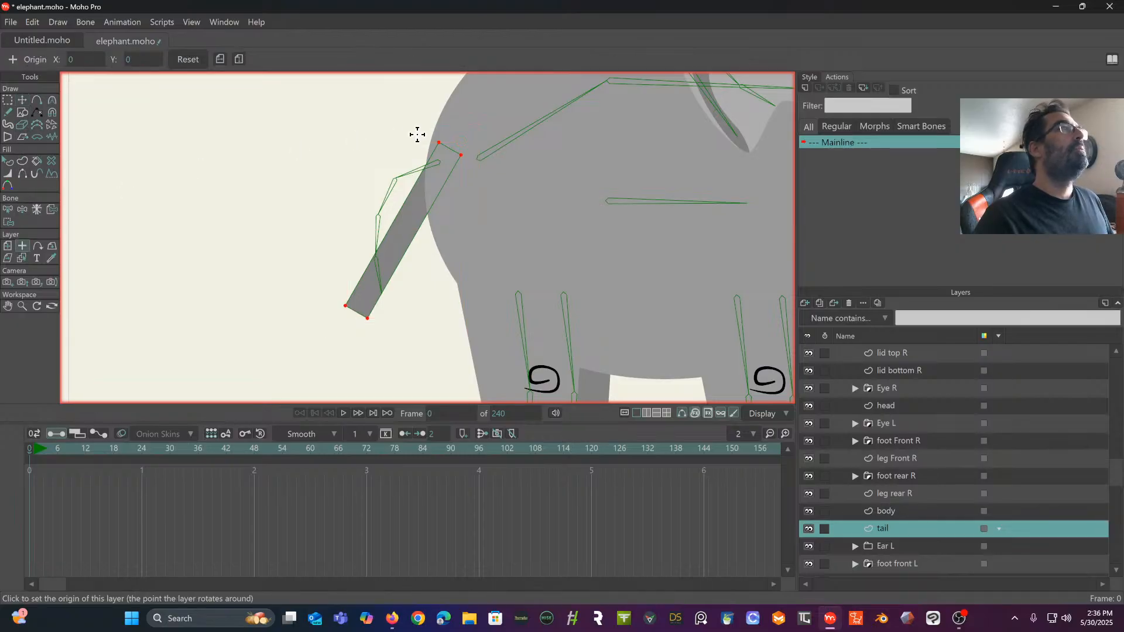
left_click(441, 164)
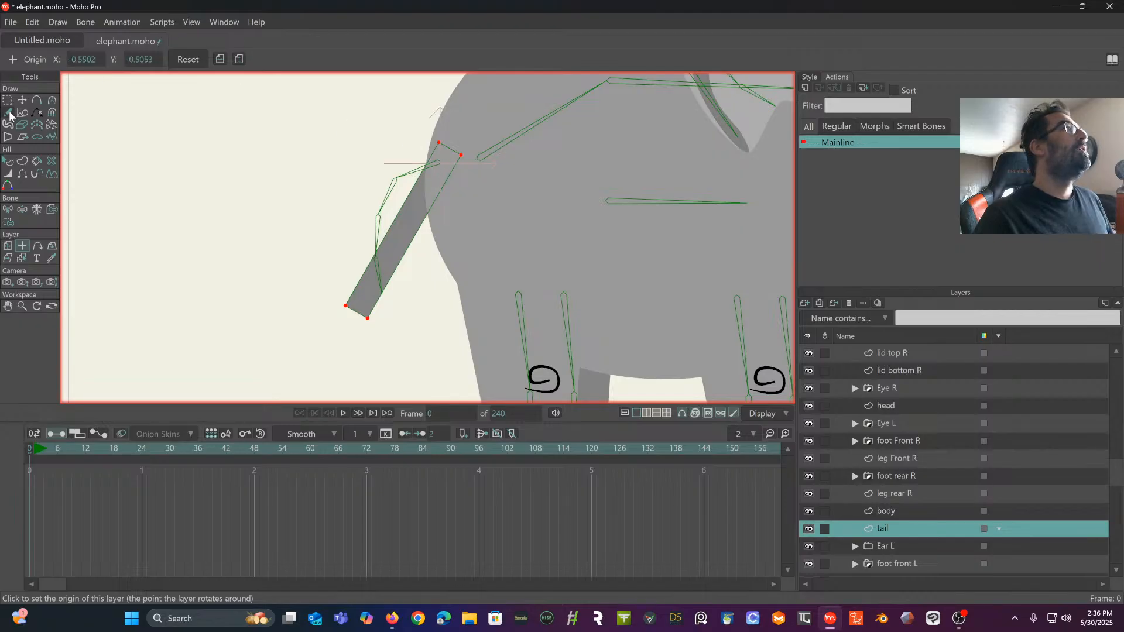
- Add three points along each long edge of the rectangle near the bone joints, bending it into a curved tail
left_click(36, 100)
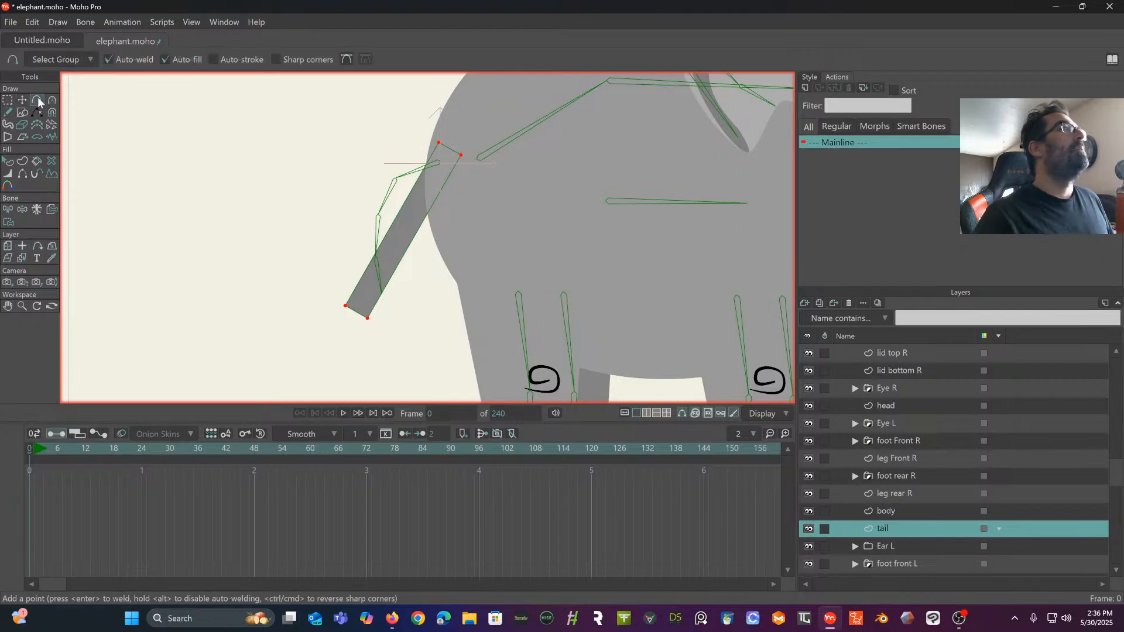
left_click_drag(417, 191, 395, 179)
left_click(372, 212)
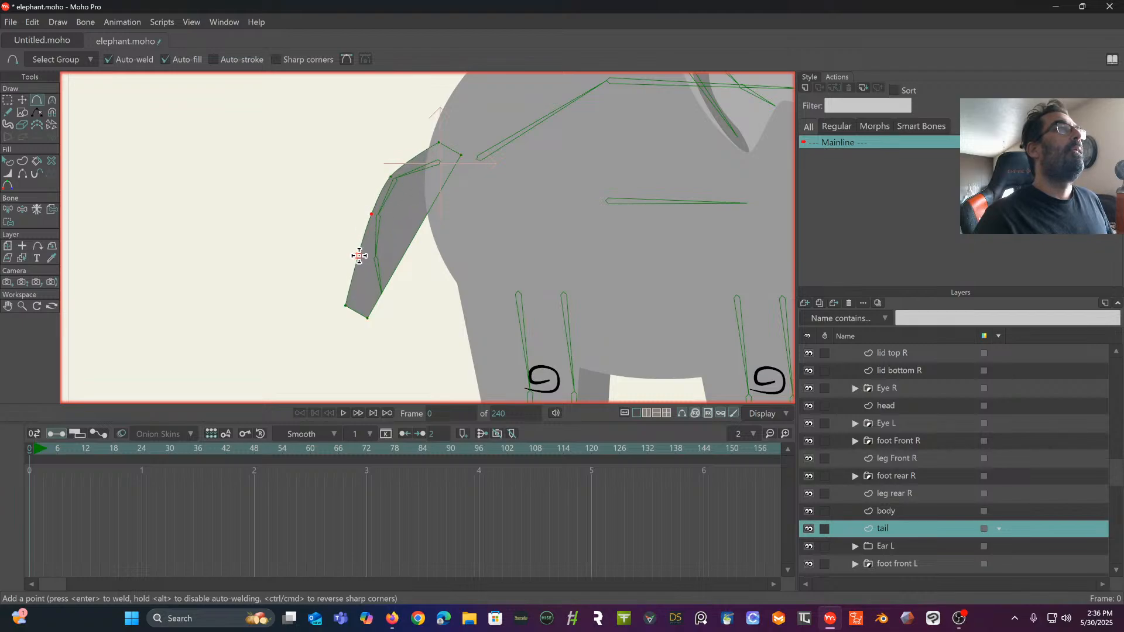
left_click_drag(359, 255, 370, 257)
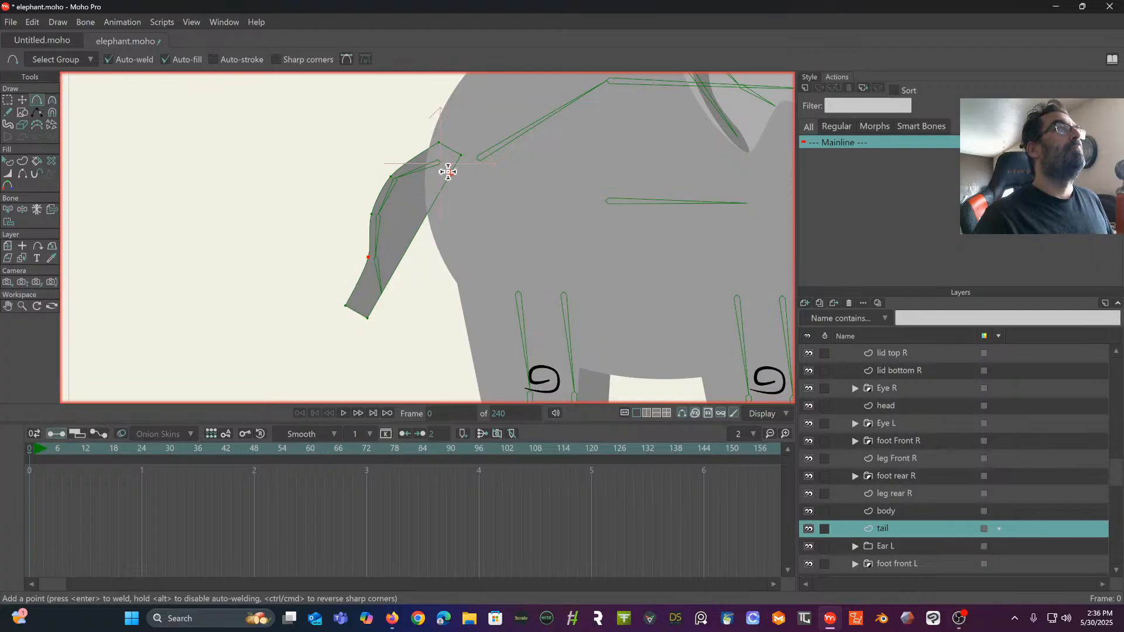
left_click_drag(442, 182, 387, 219)
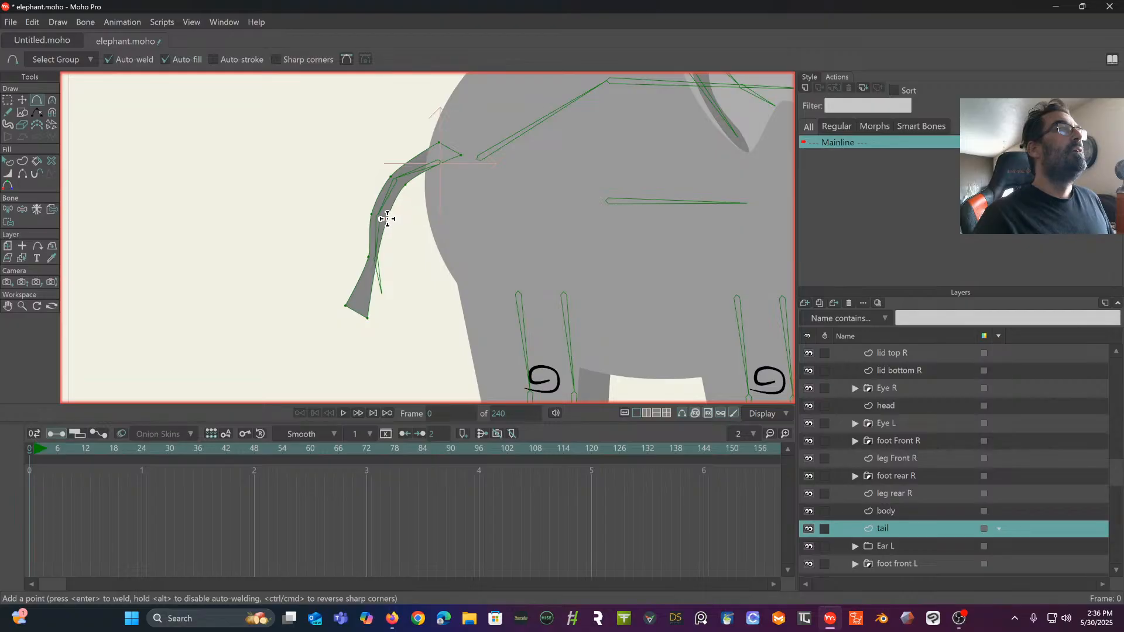
left_click_drag(375, 260, 379, 256)
- Reposition the tail shape's points at the tip, base and upper bend so it follows the tail bones with an even width
left_click(23, 101)
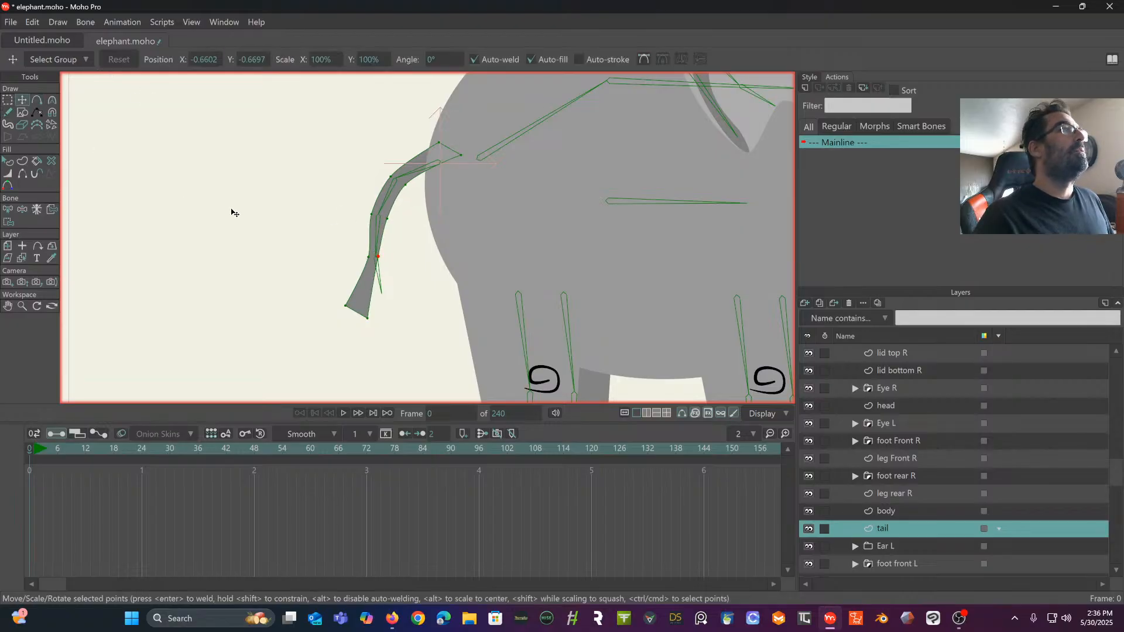
scroll(237, 208, "up", 1)
left_click_drag(391, 342, 422, 322)
left_click_drag(408, 275, 416, 275)
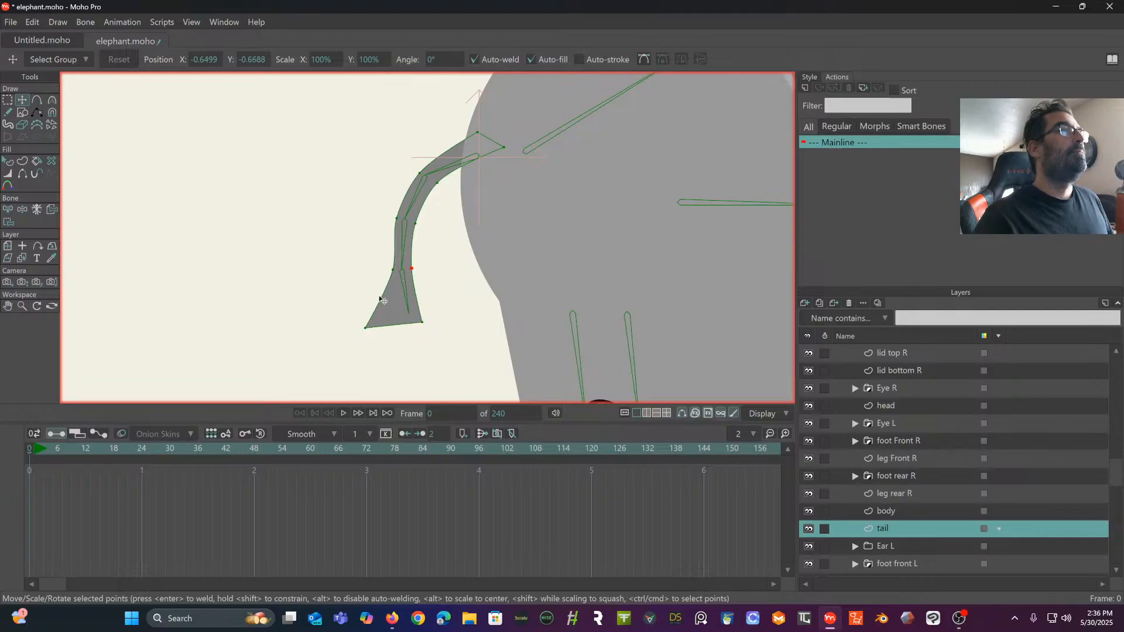
left_click_drag(364, 335, 407, 330)
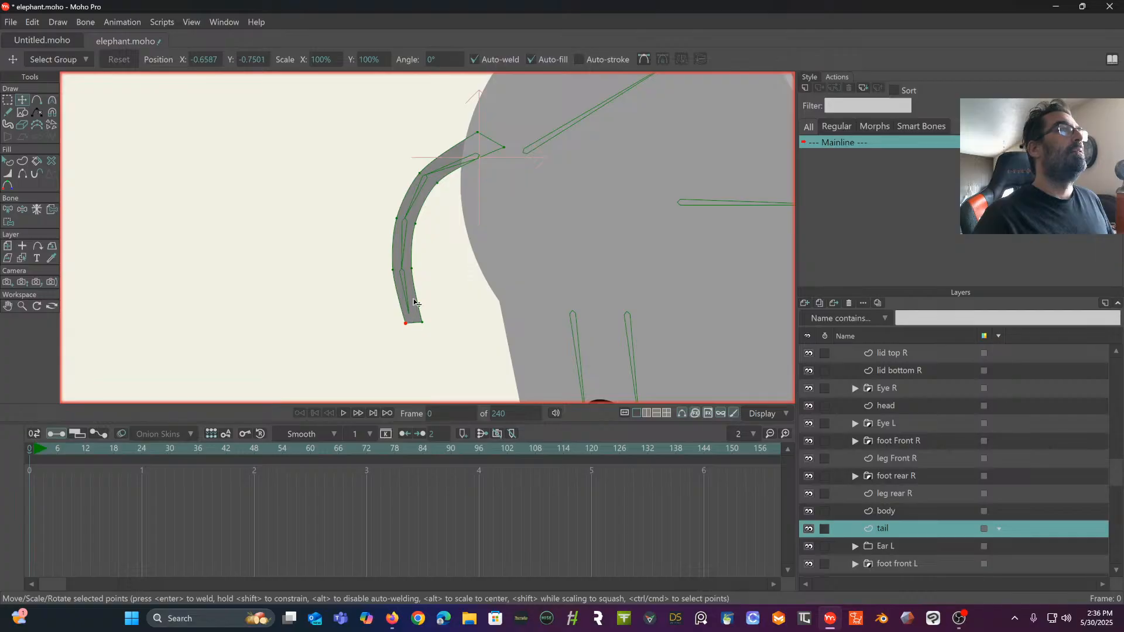
left_click_drag(405, 189, 380, 196)
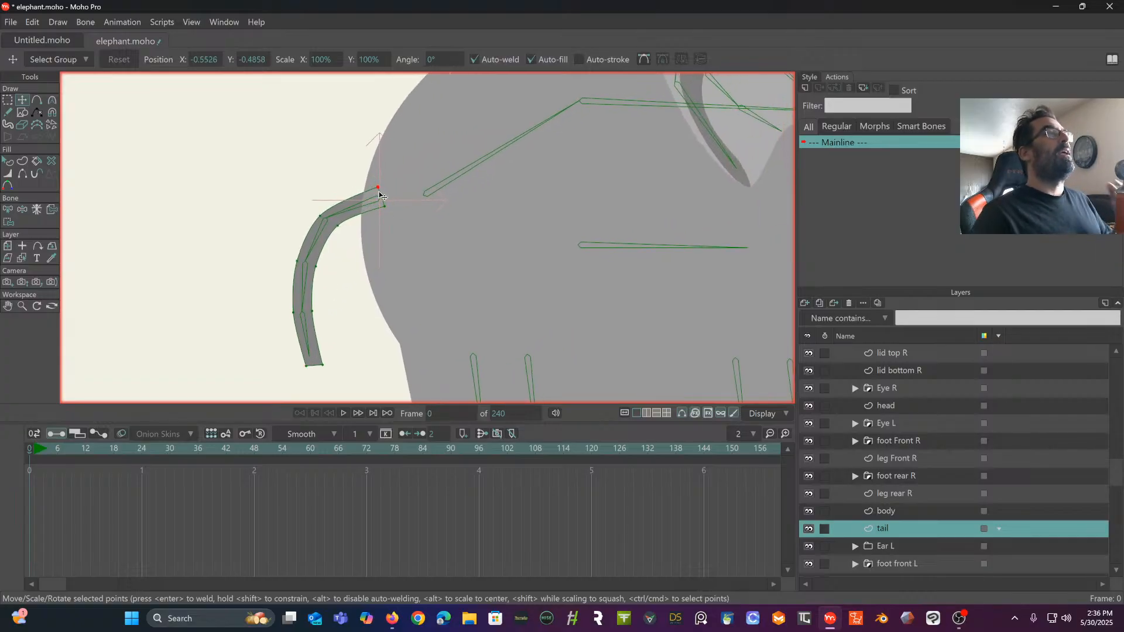
left_click_drag(320, 216, 334, 231)
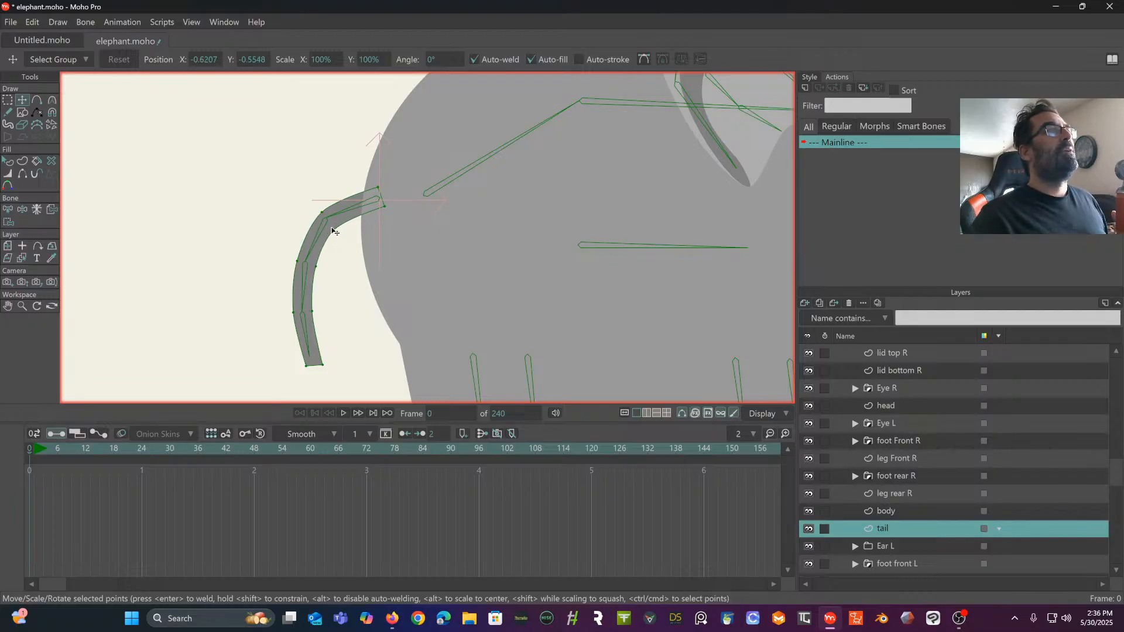
- Create a compressible curver layer for the redrawn tail
left_click(8, 103)
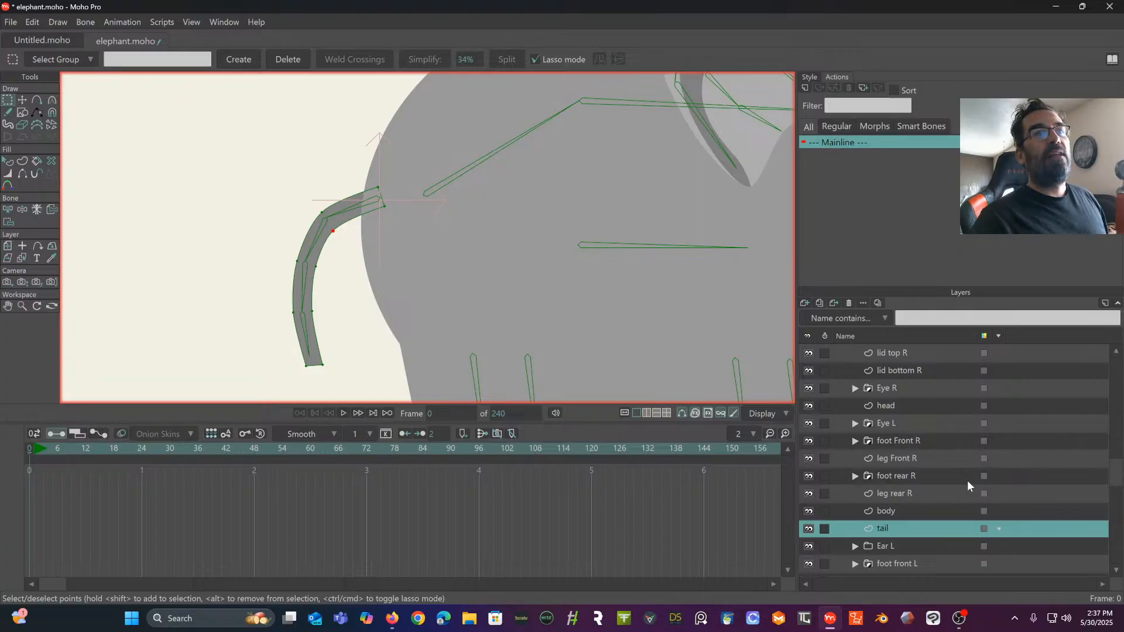
scroll(965, 479, "up", 2)
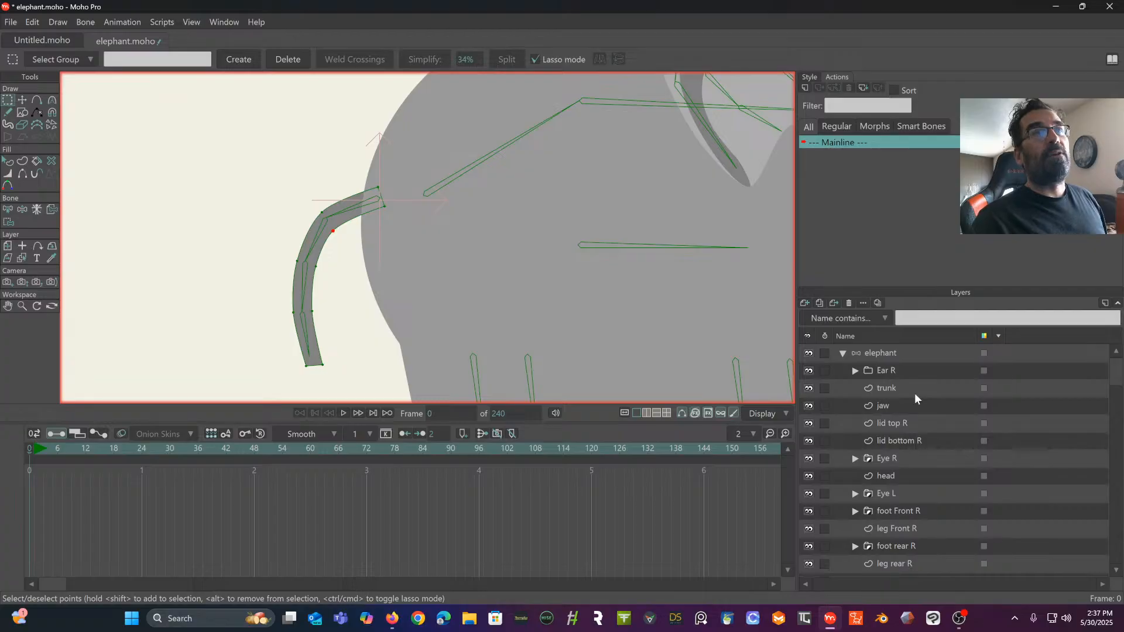
scroll(911, 428, "down", 1)
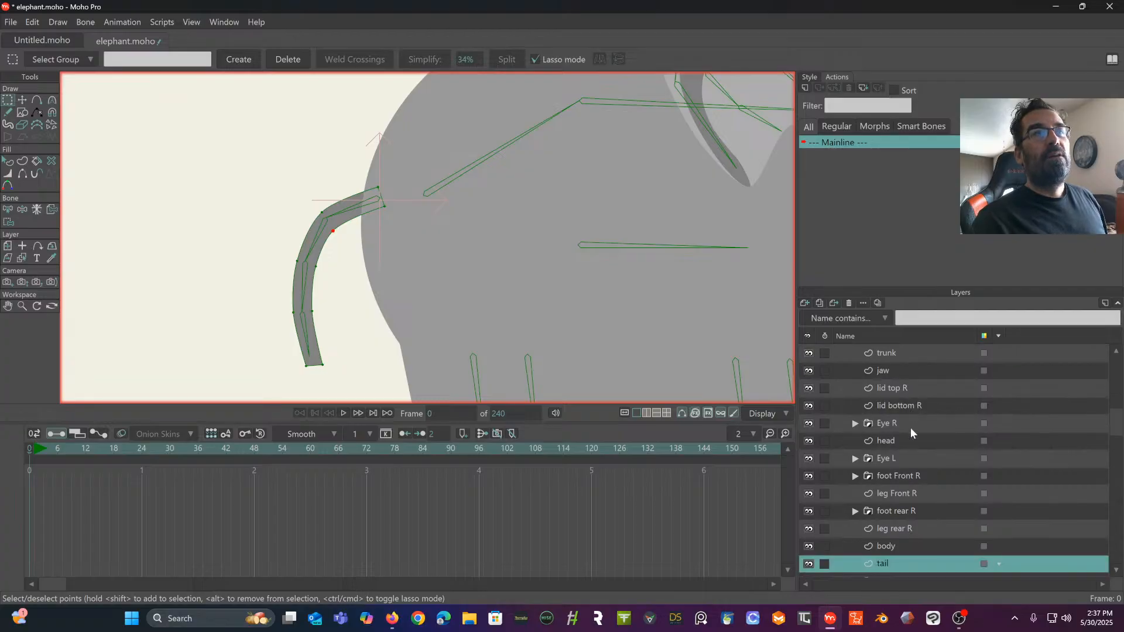
scroll(911, 428, "down", 2)
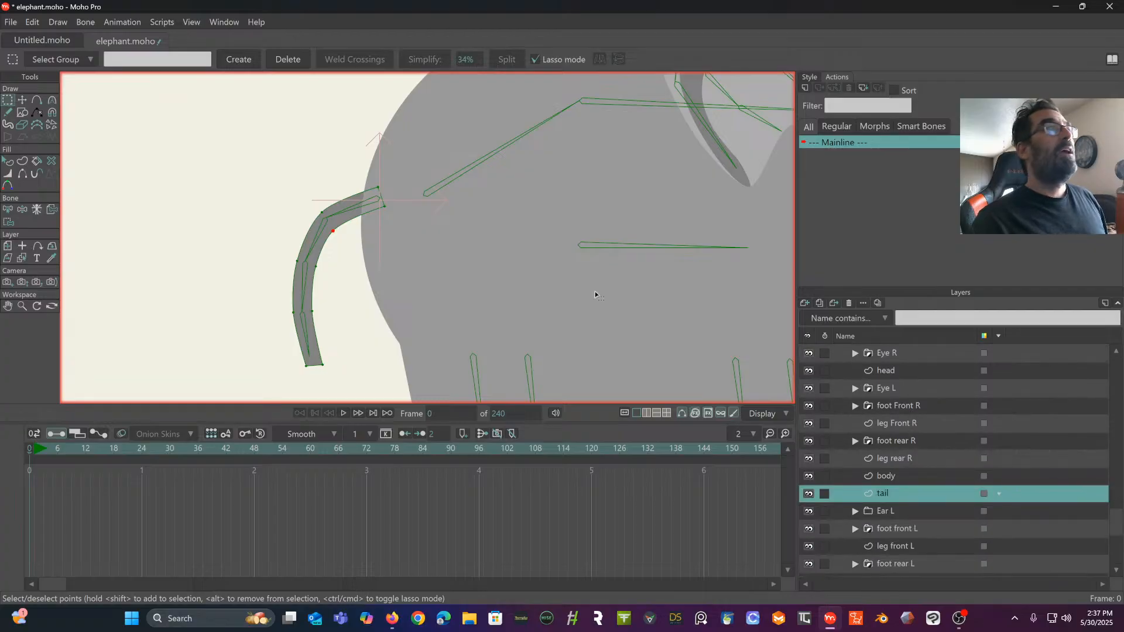
left_click(33, 24)
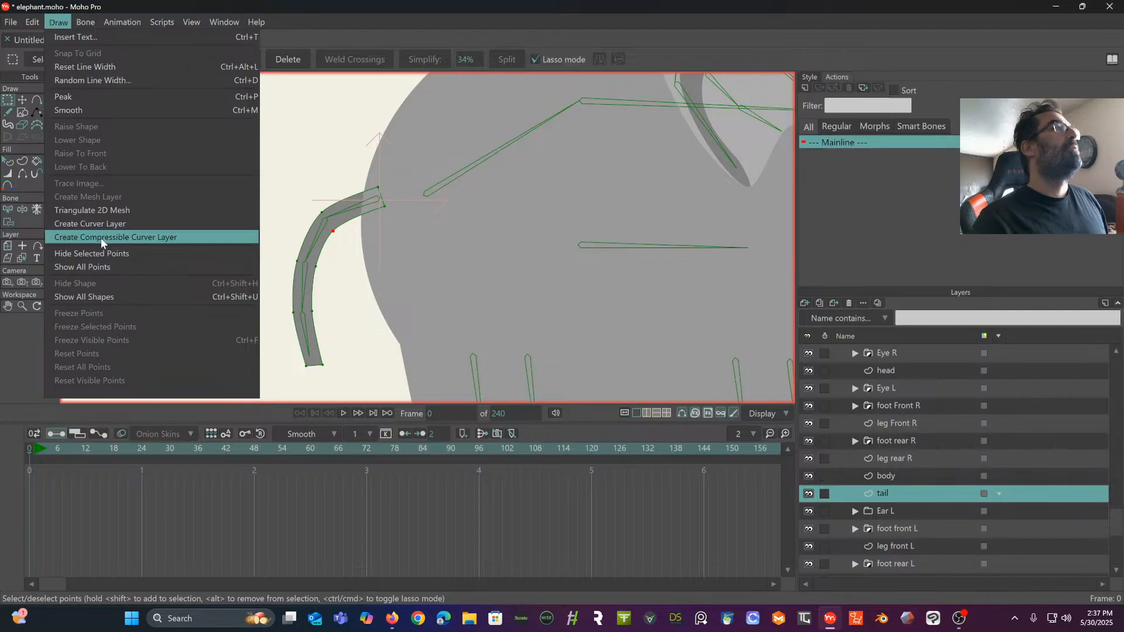
left_click(100, 238)
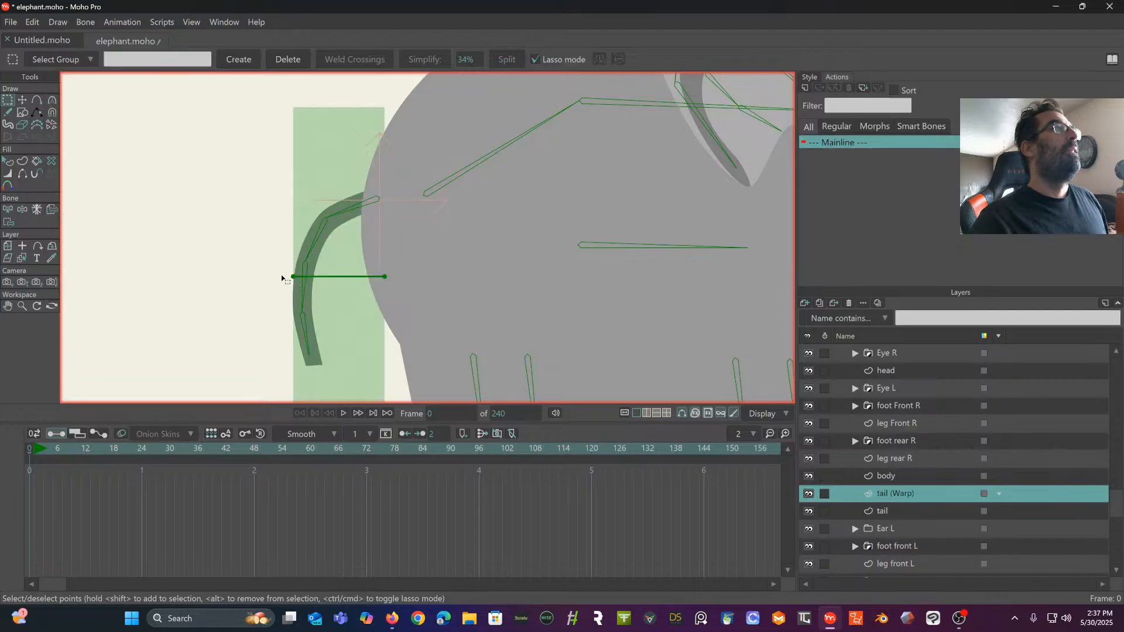
left_click(25, 101)
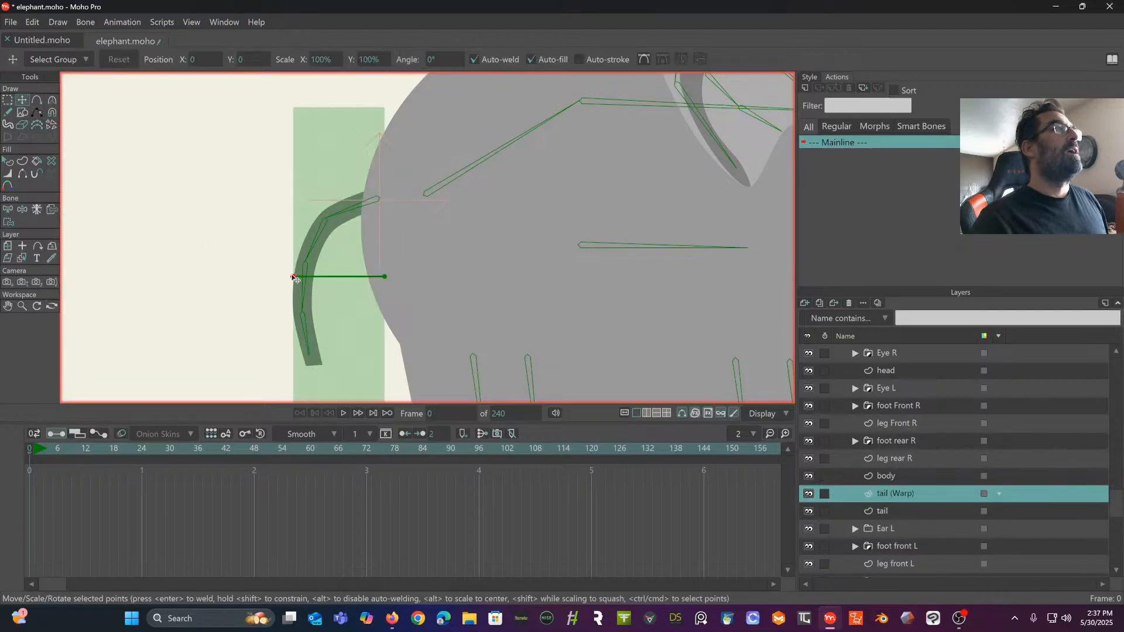
- Fit the tail (Warp) curve along the tail bones, placing its ends at tip and base and adding three points near the joints
left_click_drag(292, 276, 312, 374)
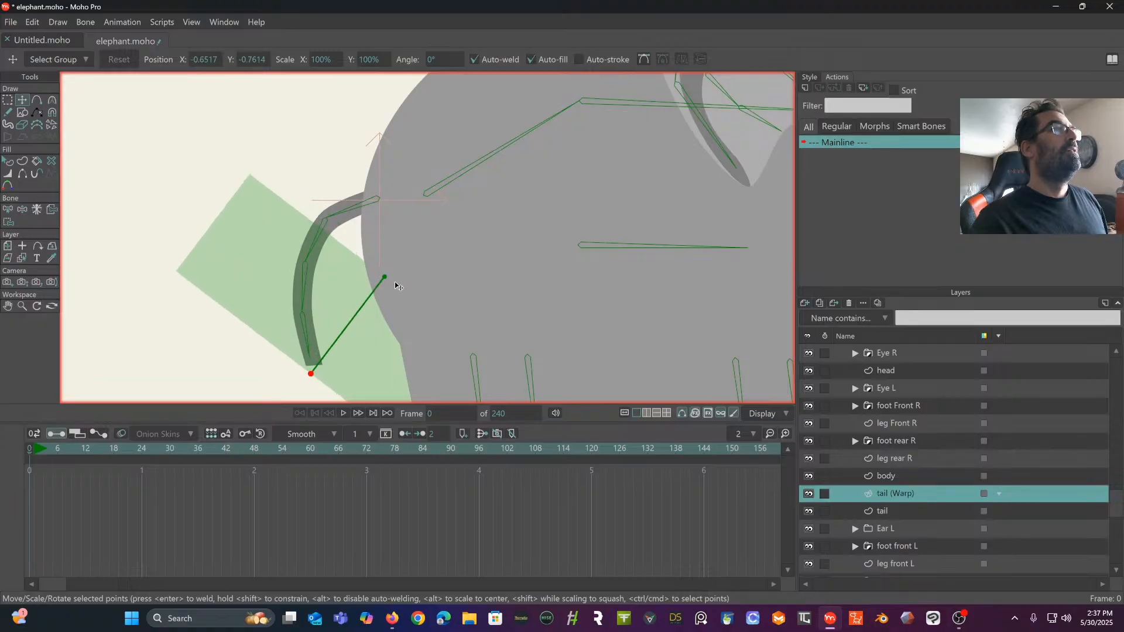
left_click_drag(385, 277, 391, 192)
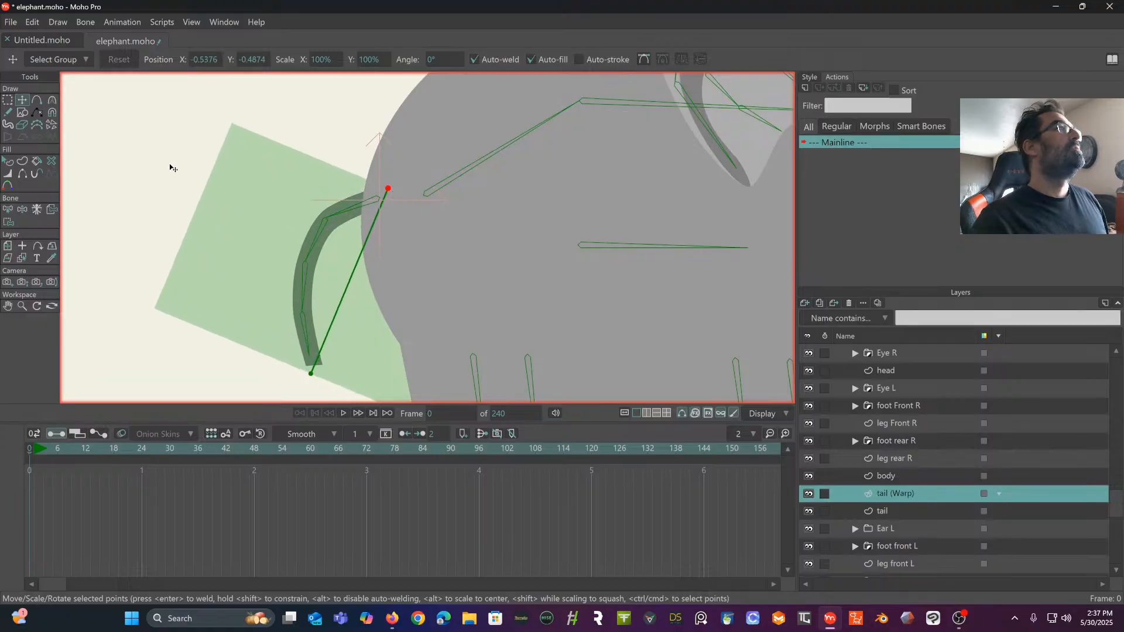
left_click(36, 100)
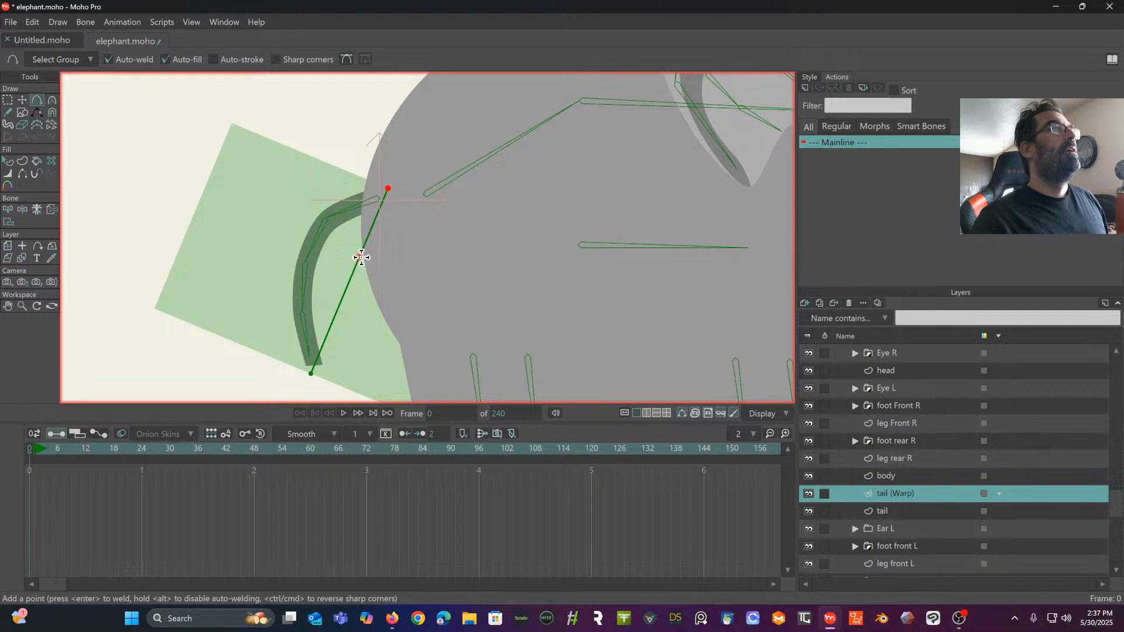
left_click_drag(362, 253, 326, 222)
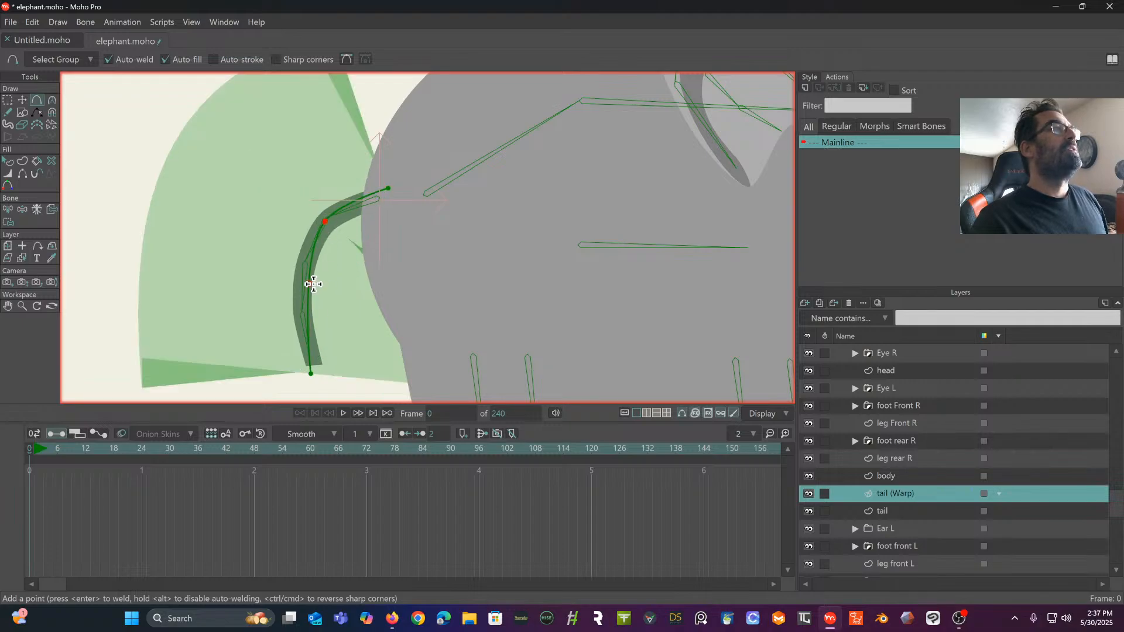
left_click_drag(311, 283, 305, 261)
left_click_drag(306, 309, 301, 313)
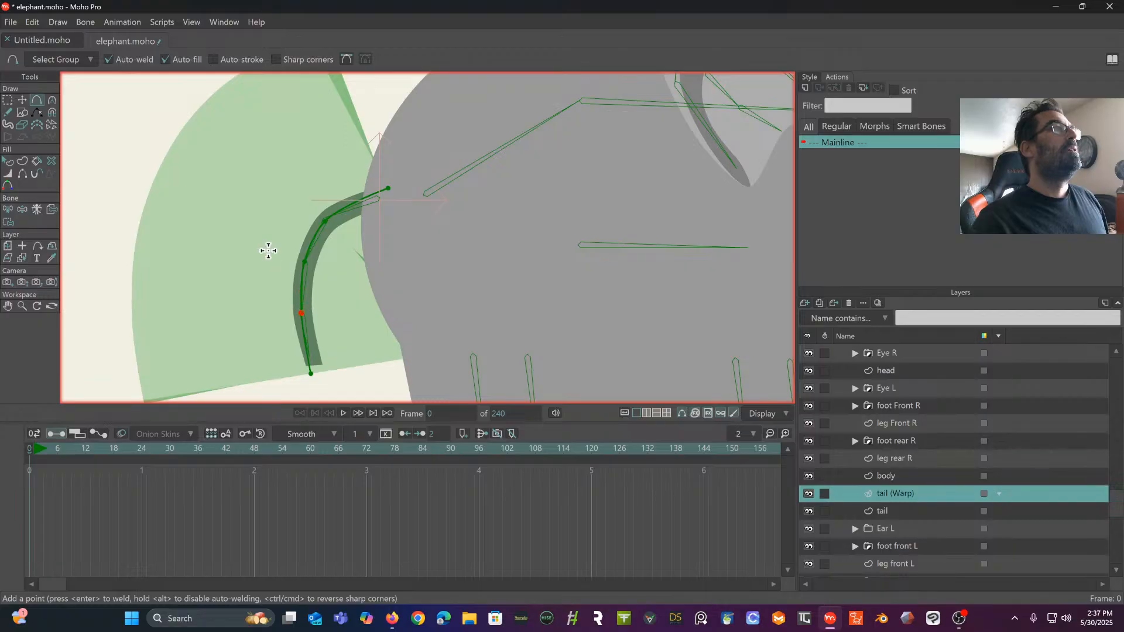
left_click(22, 100)
left_click_drag(390, 190, 391, 195)
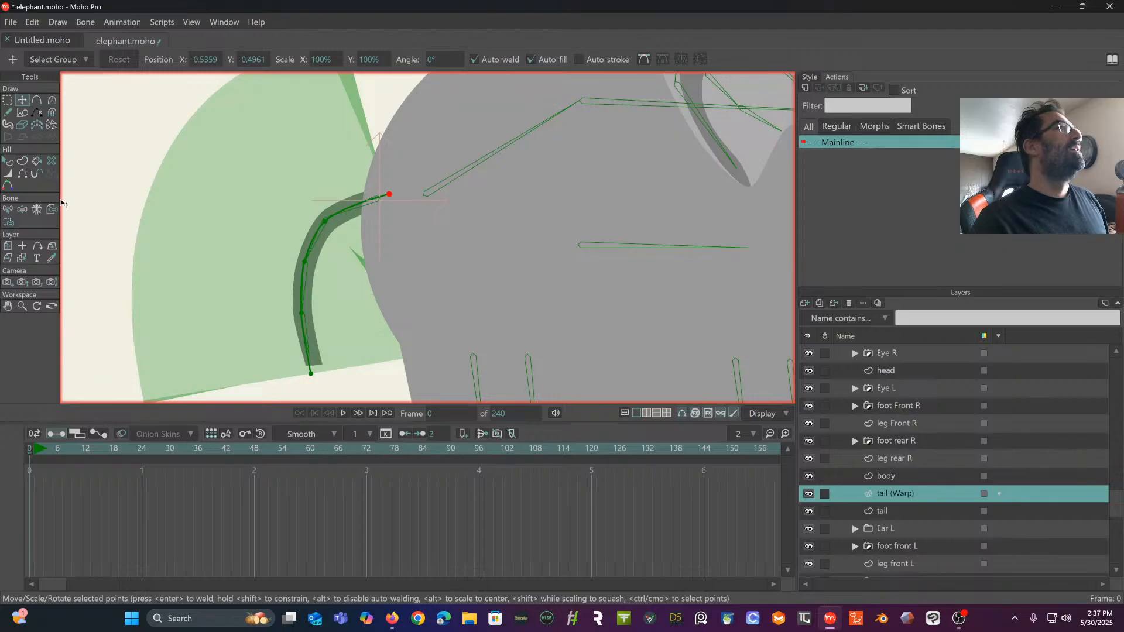
- Narrow the curver's width around the tail point by point, using 14% at the base, 10% at both bends and 8% at the tip
left_click(8, 174)
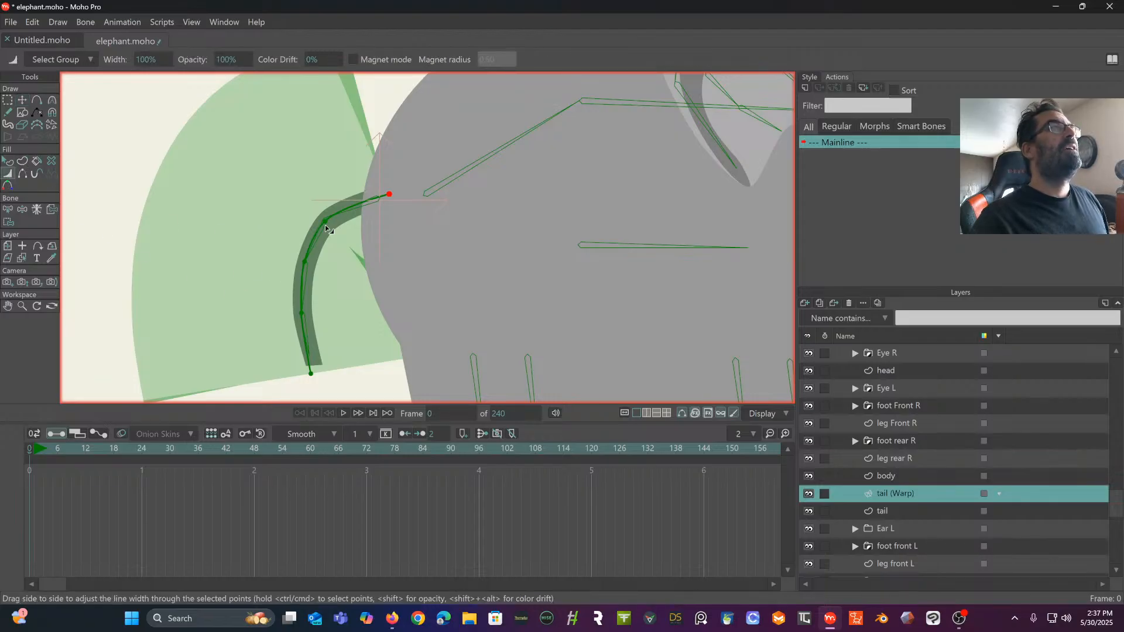
left_click_drag(380, 197, 299, 233)
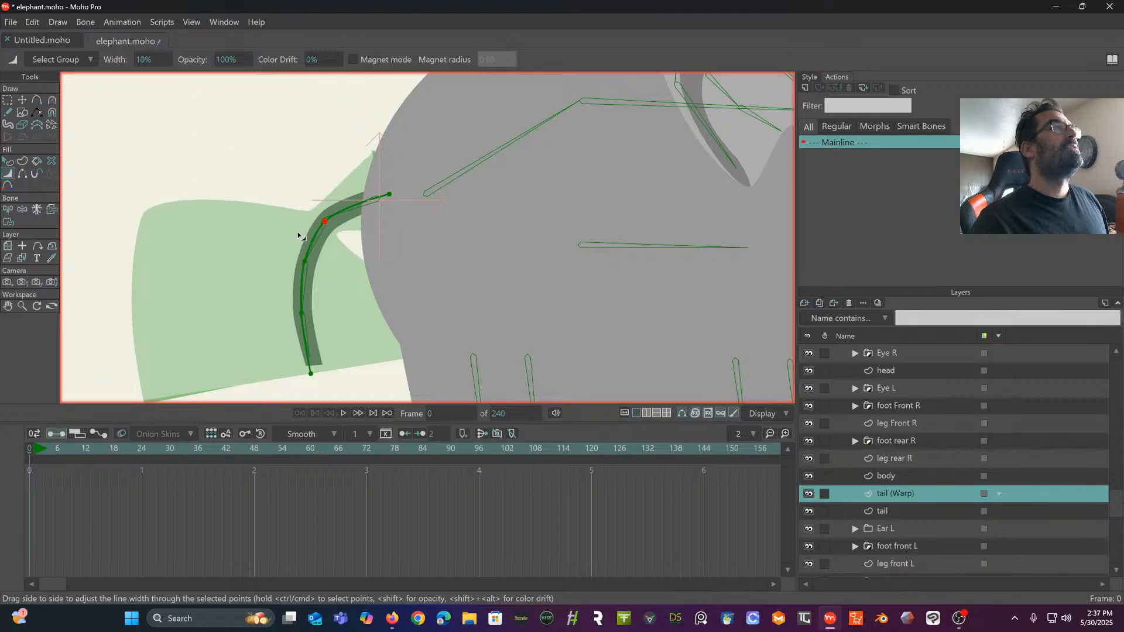
left_click_drag(391, 195, 387, 195)
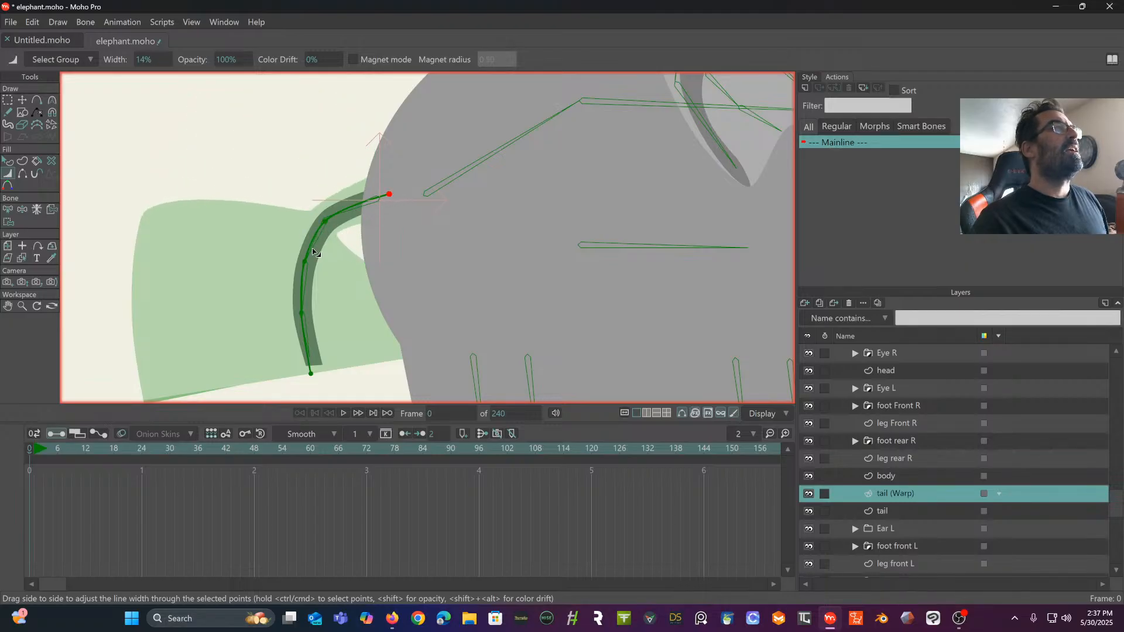
left_click_drag(304, 261, 276, 328)
left_click_drag(311, 373, 286, 389)
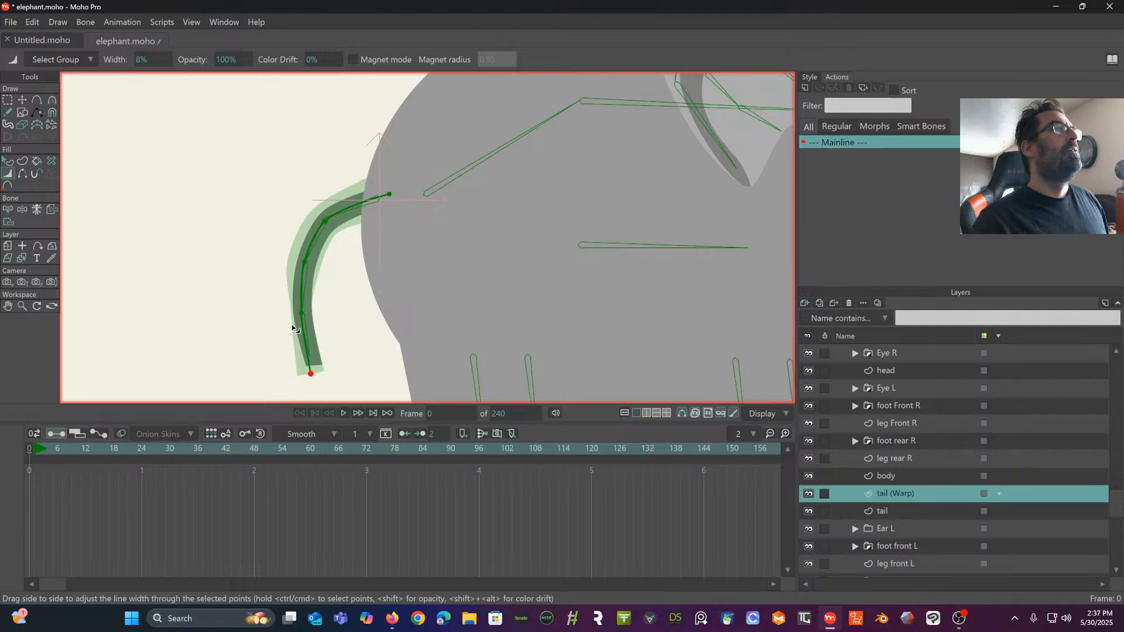
left_click_drag(305, 318, 307, 319)
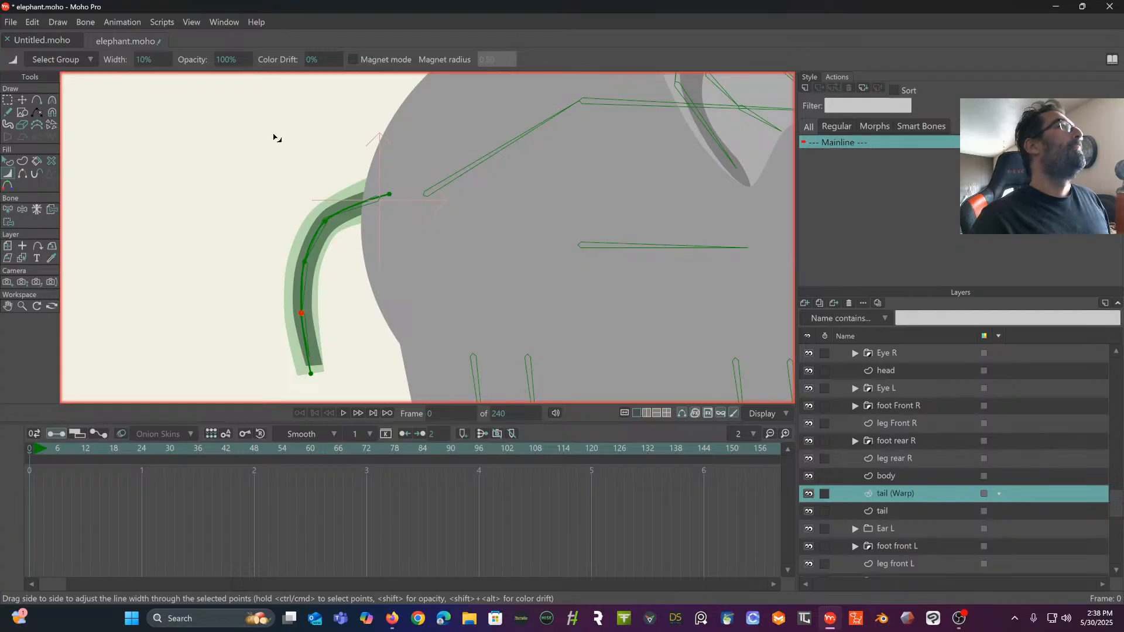
- Examine the warp layer options in the vector settings of the tail (Warp) and tail layers
left_click(58, 23)
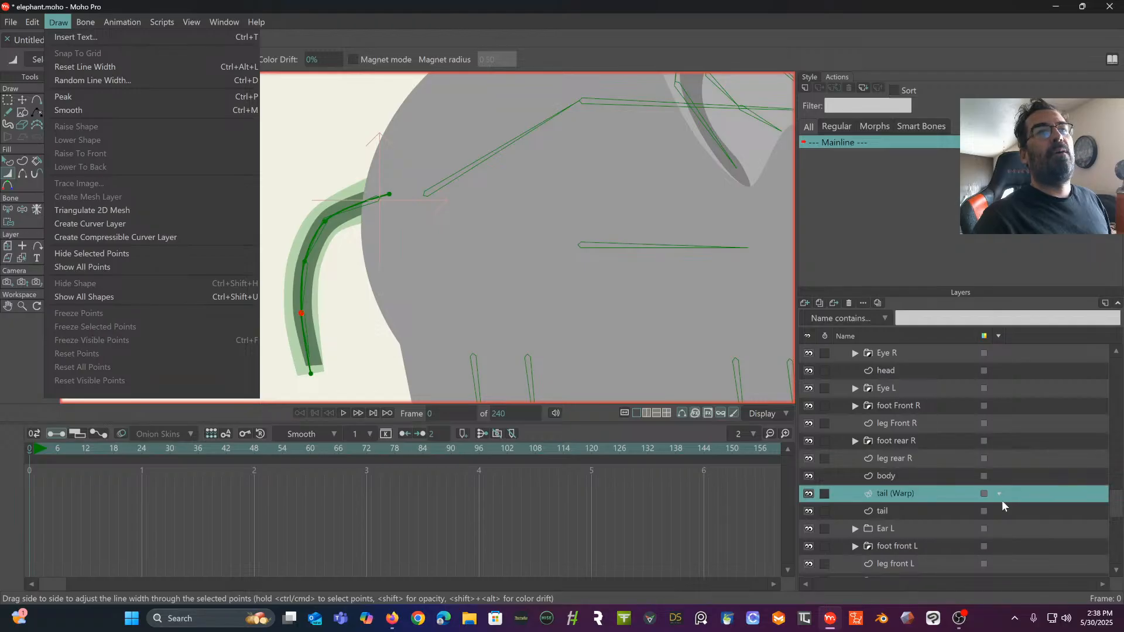
left_click(949, 498)
double_click(950, 496)
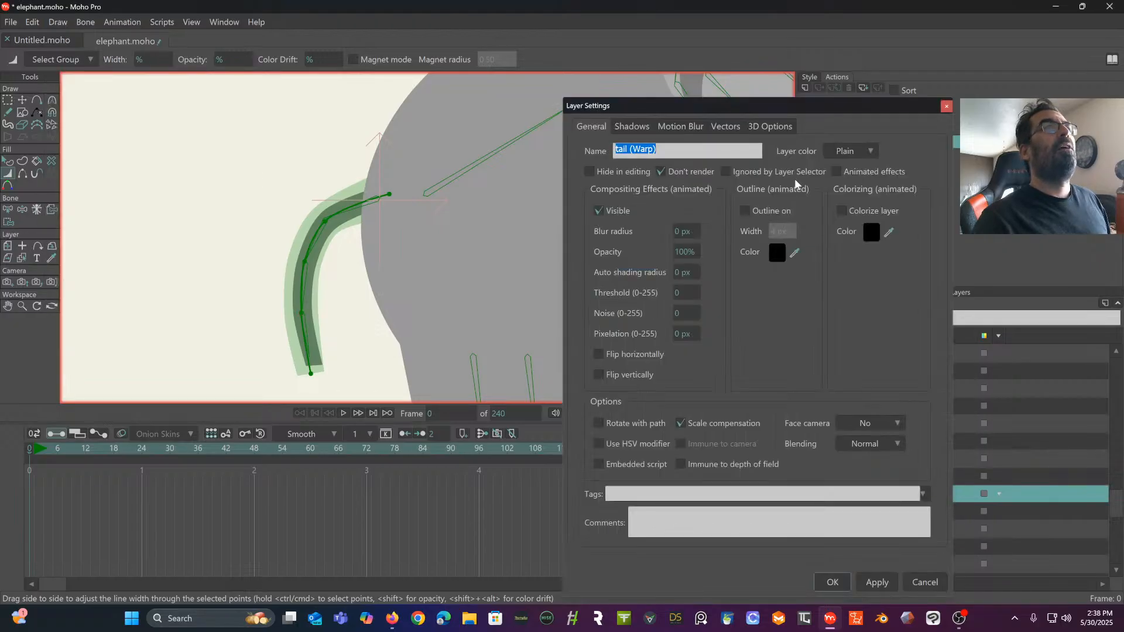
left_click(725, 127)
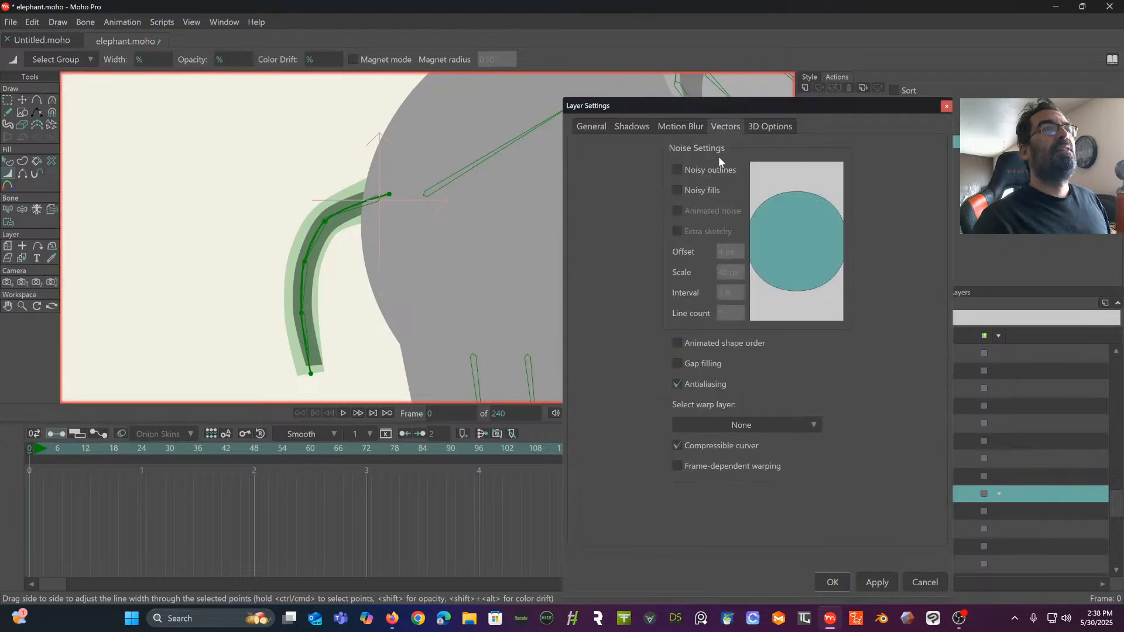
left_click(729, 424)
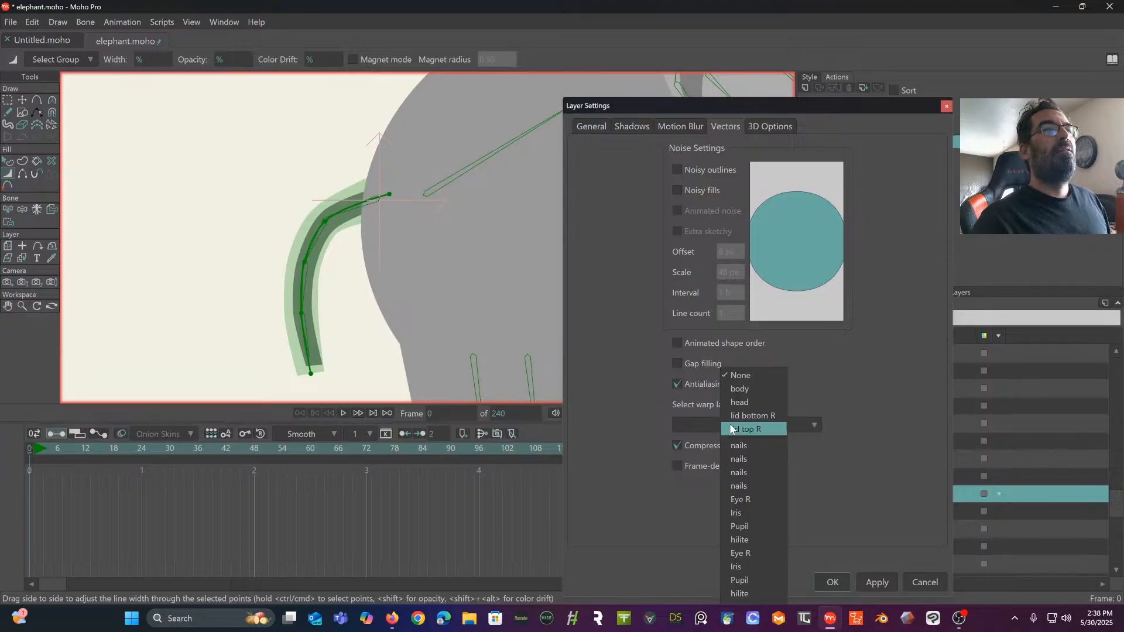
left_click(731, 430)
left_click(913, 581)
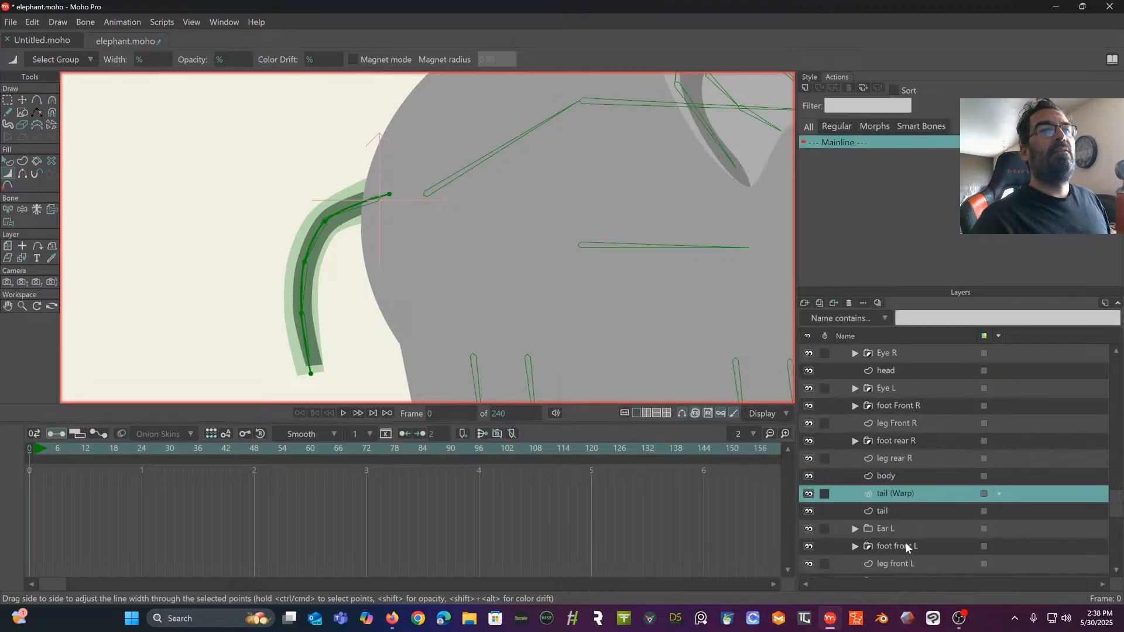
left_click(905, 508)
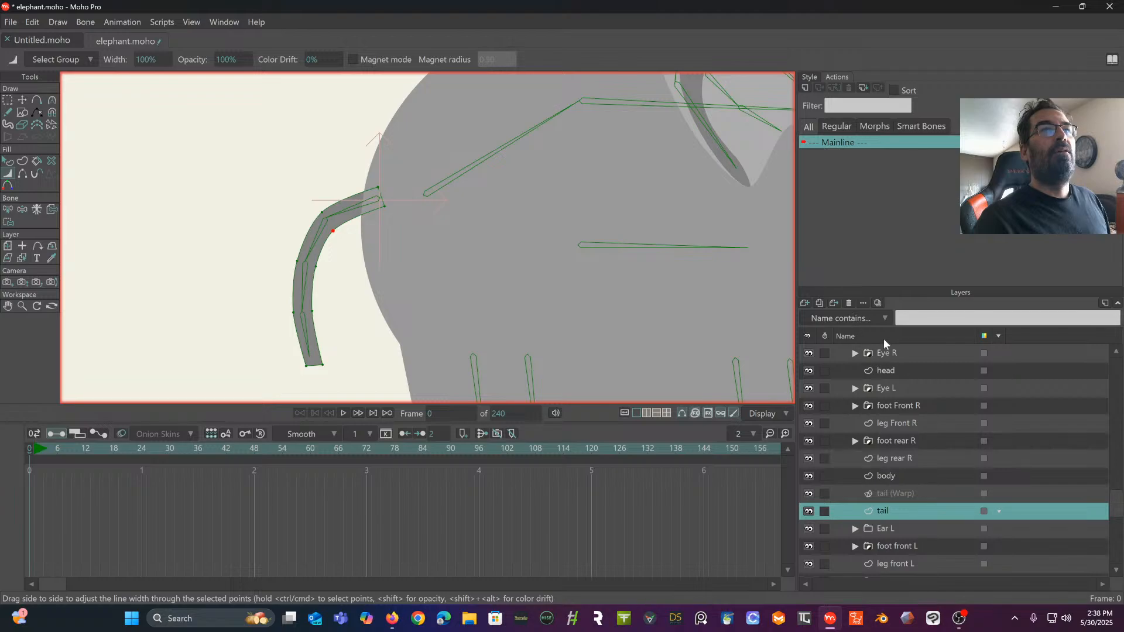
double_click(928, 512)
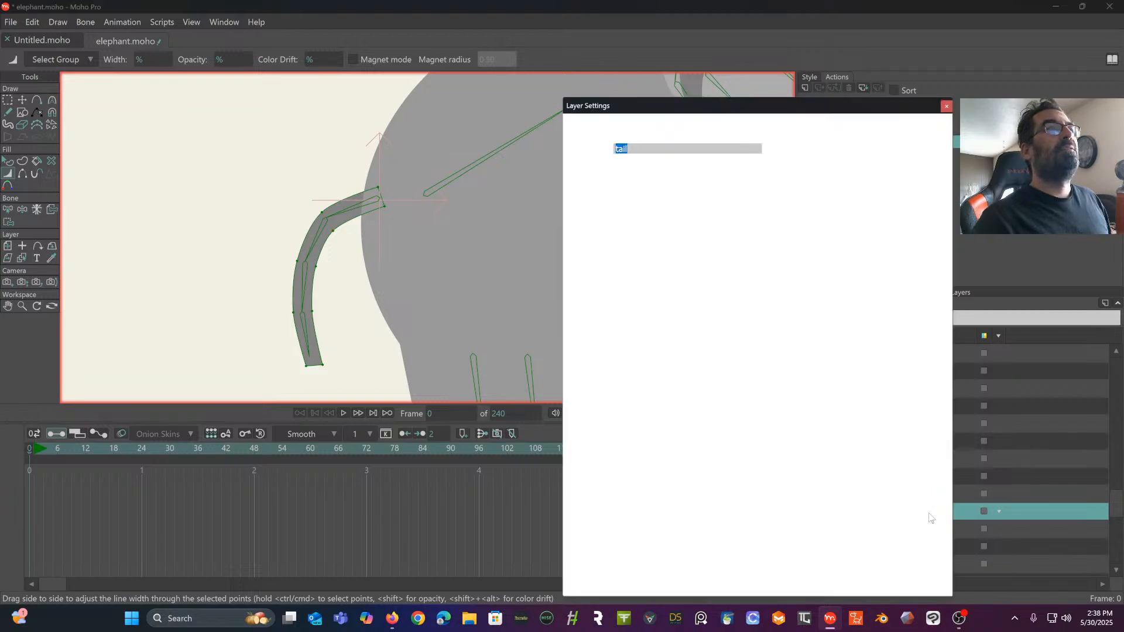
left_click(733, 129)
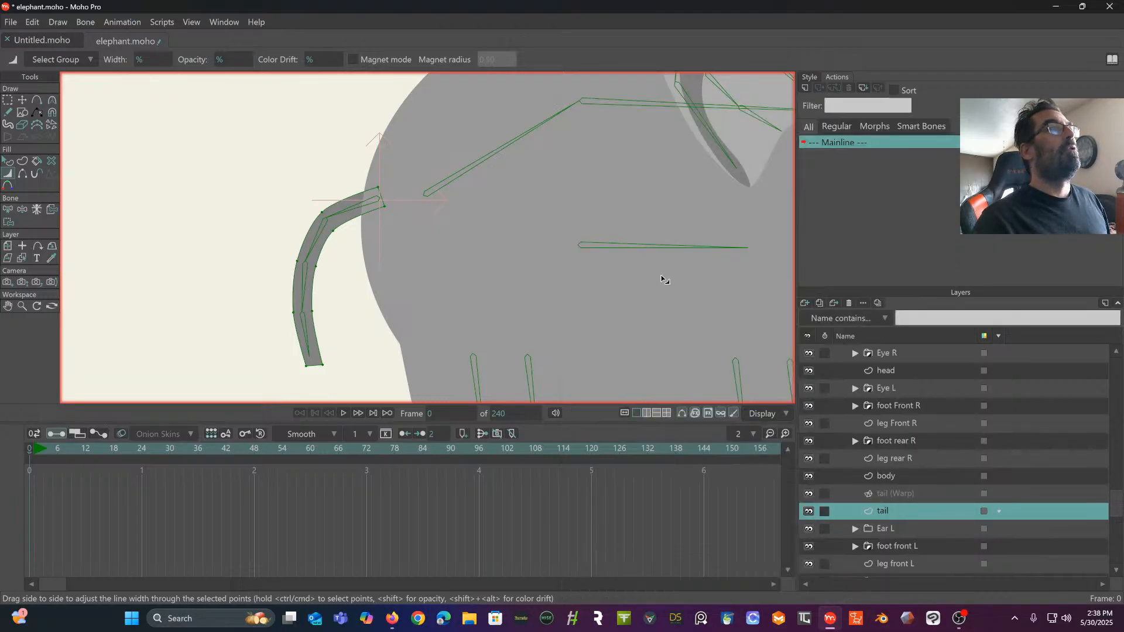
- Move the upper bend point of the tail (Warp) curve slightly inward, near the joint between the first two tail bones
key("t")
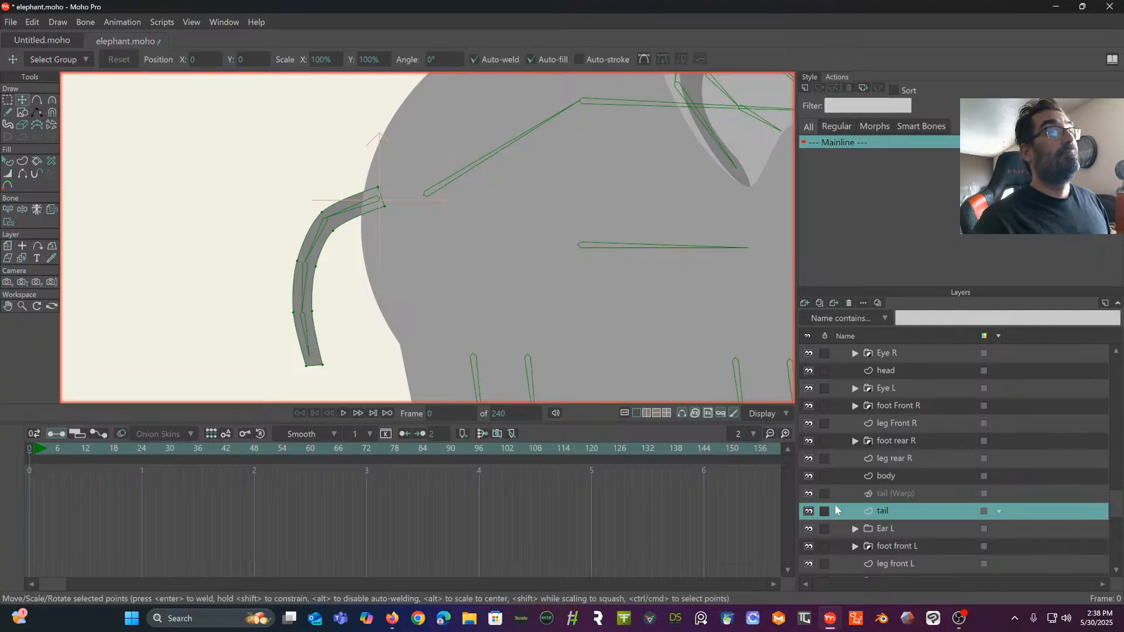
left_click(901, 495)
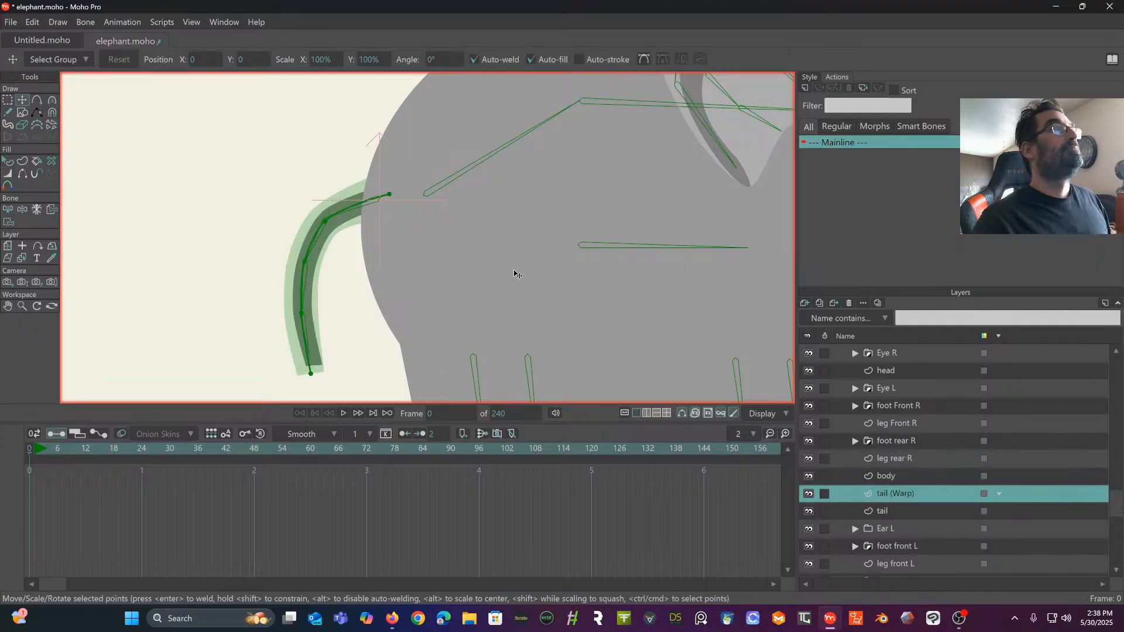
left_click(328, 223)
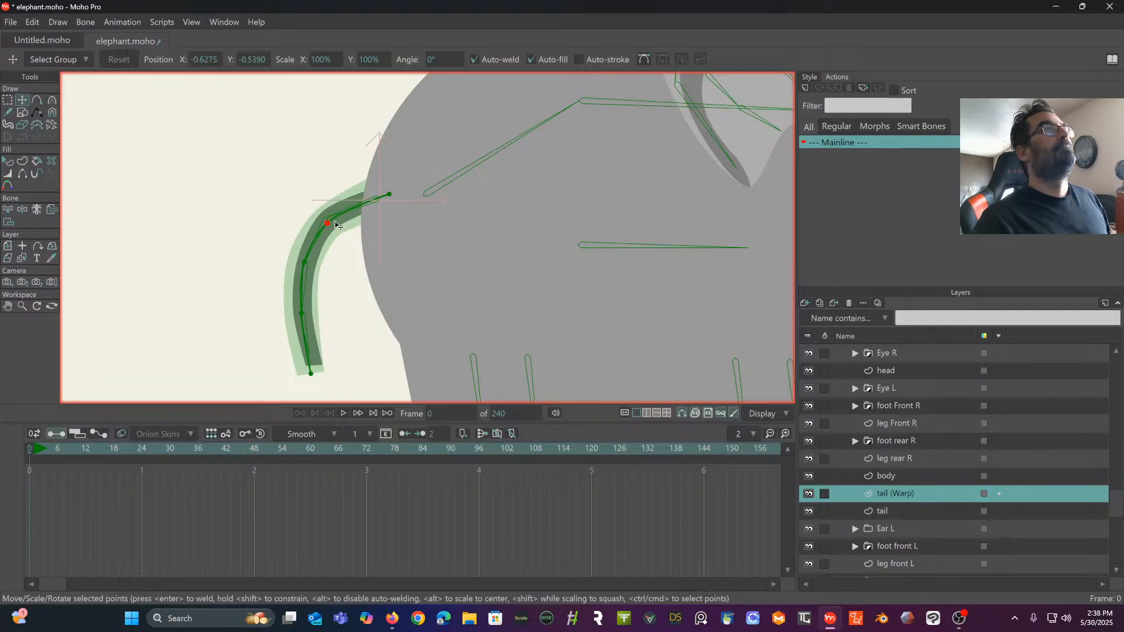
scroll(335, 221, "up", 3)
left_click_drag(337, 134, 331, 100)
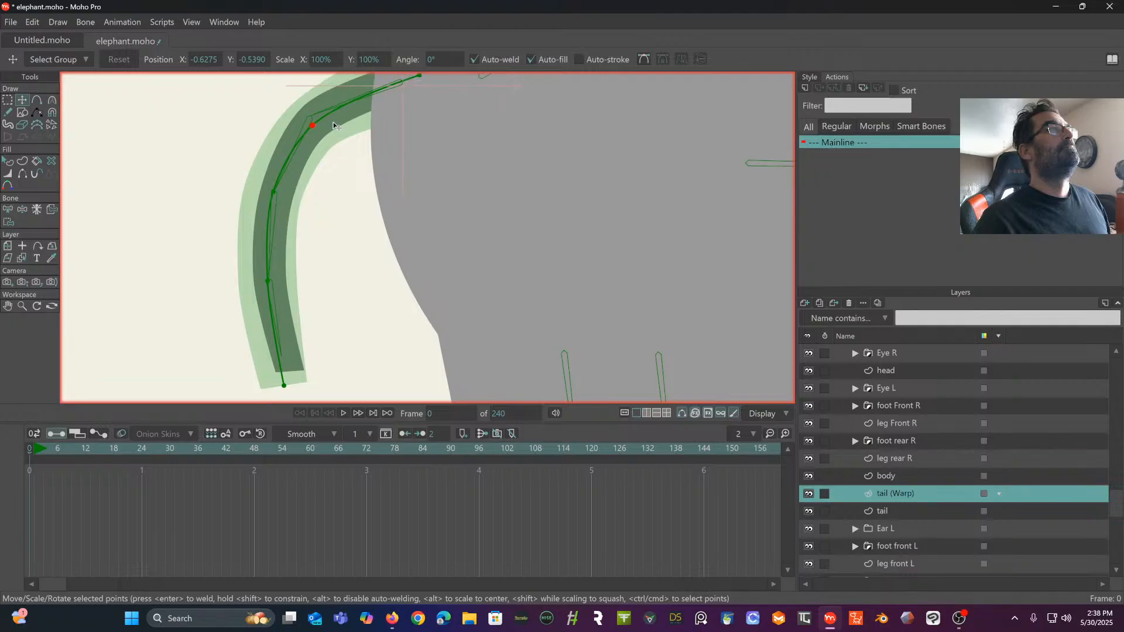
left_click_drag(275, 130, 286, 182)
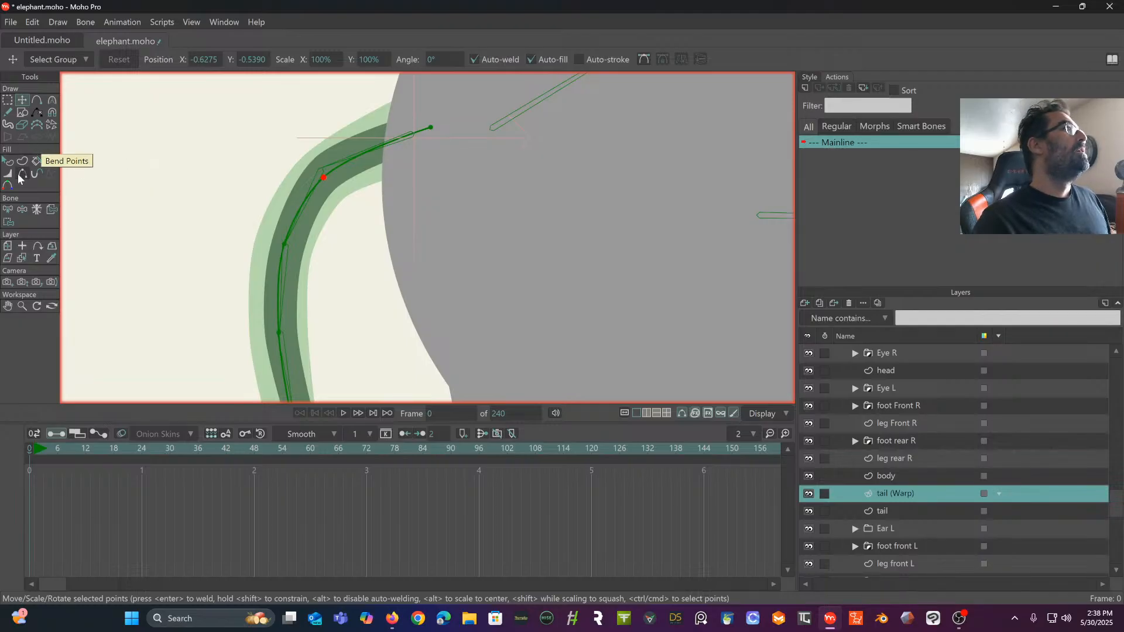
- Bind the base point and the upper bend point of the tail curver to the first tail bone
left_click(8, 209)
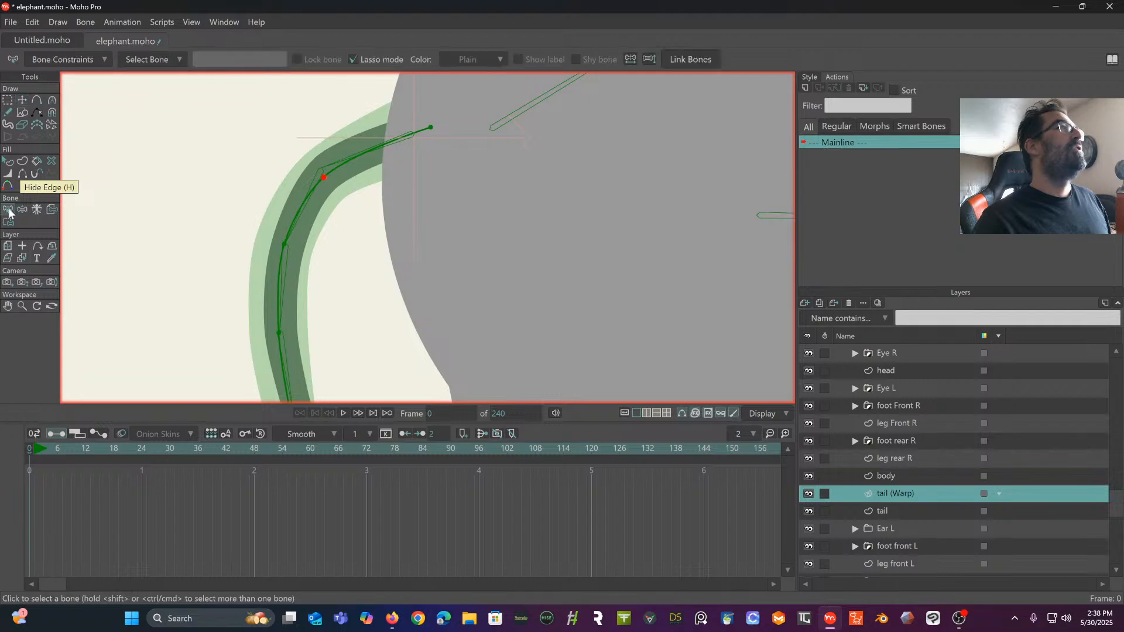
left_click(368, 153)
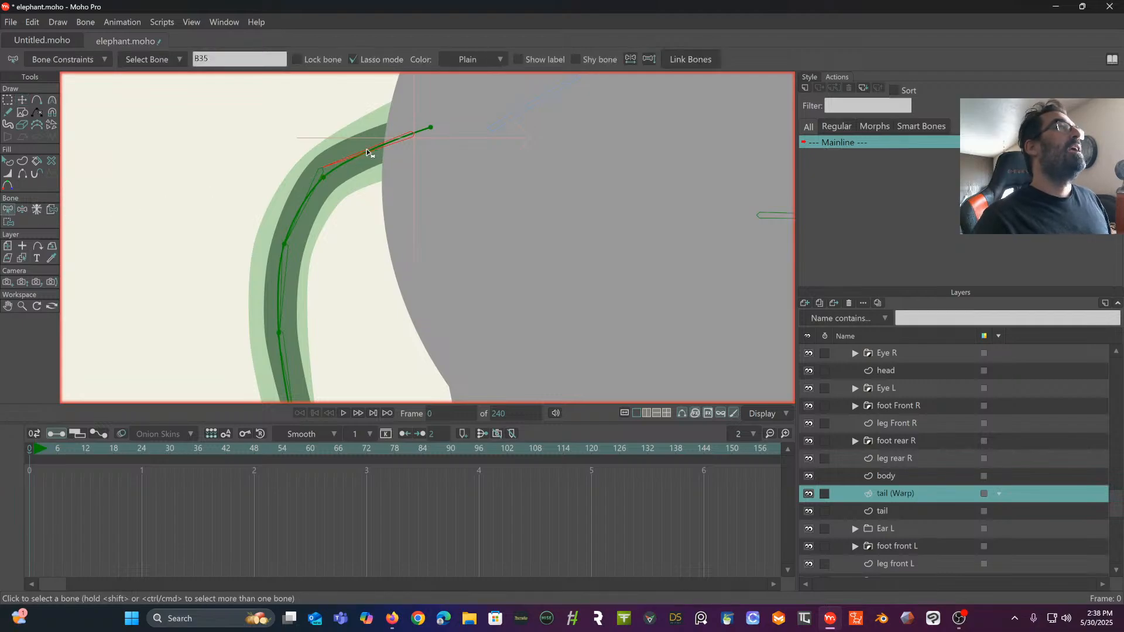
left_click(9, 222)
scroll(375, 157, "up", 1)
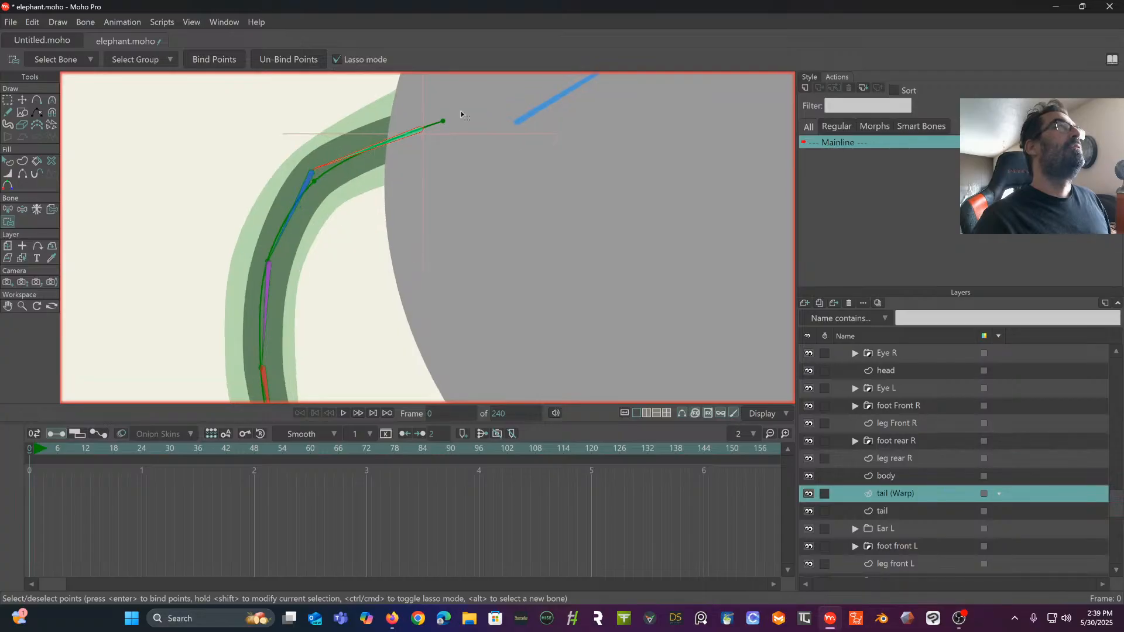
left_click(446, 122)
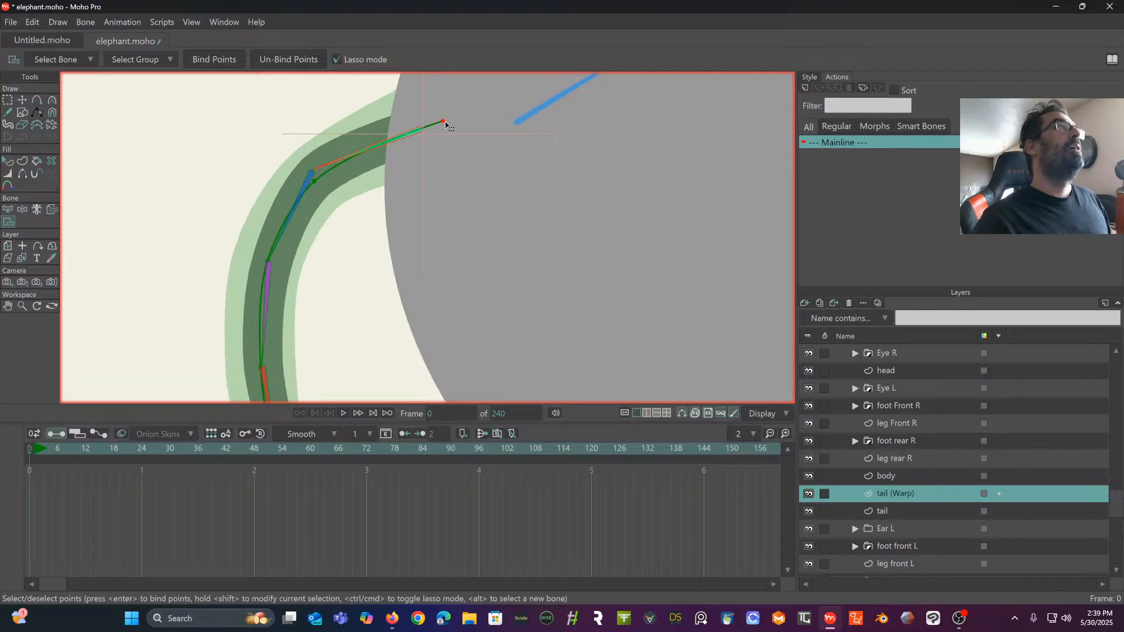
left_click(314, 181, "shift")
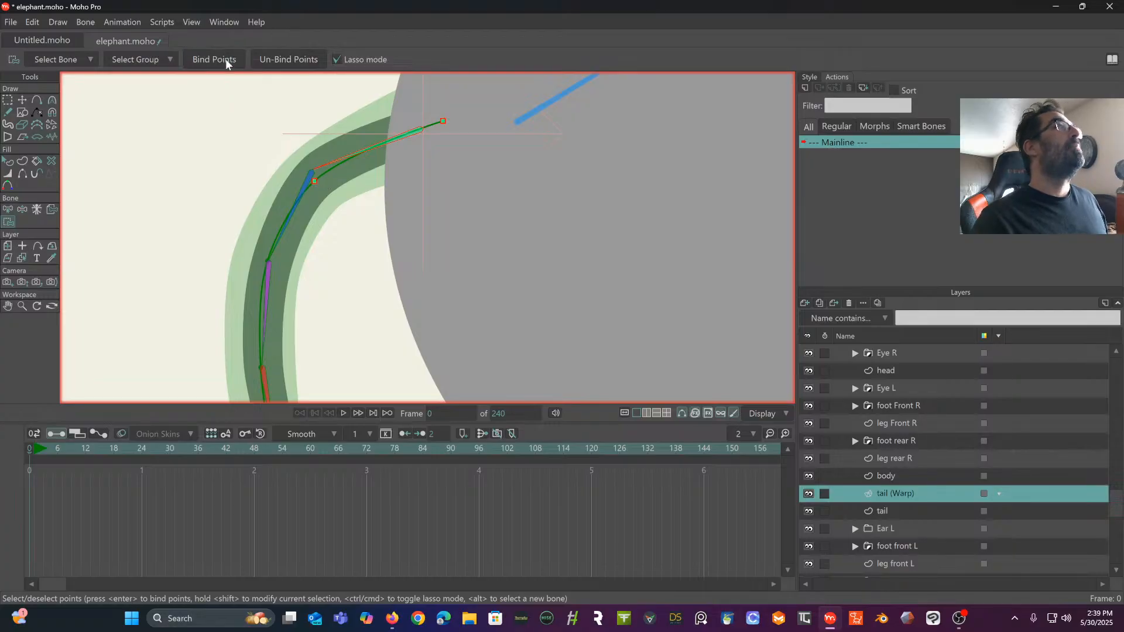
left_click_drag(242, 184, 233, 171)
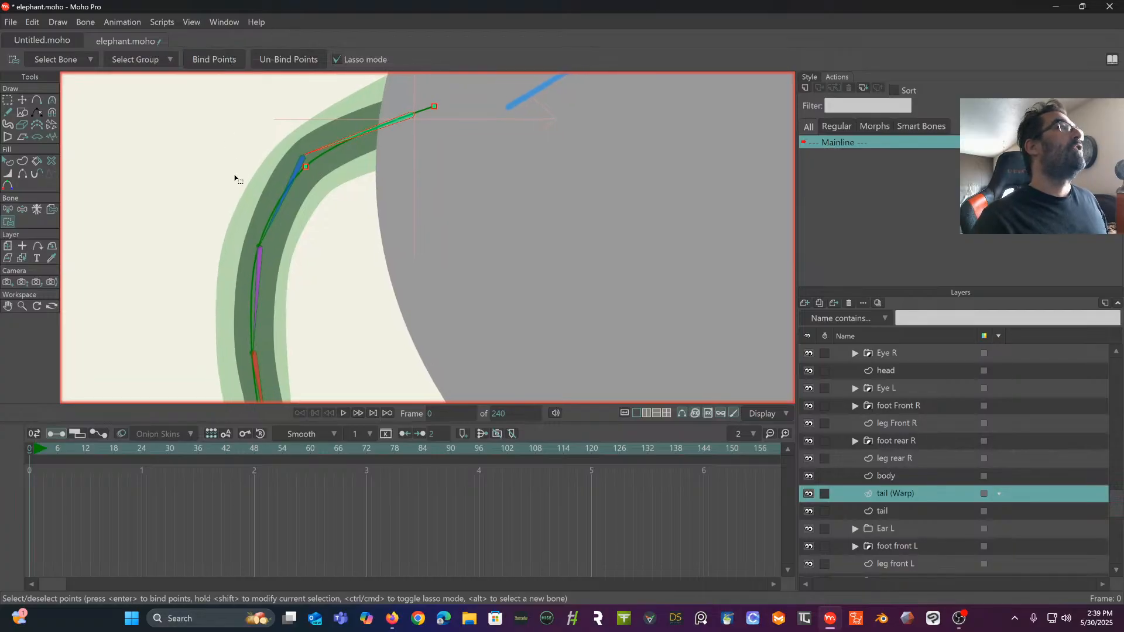
- Test the first tail bone's movement to check the curver binding, and select the second tail bone
left_click(22, 210)
left_click_drag(374, 135, 381, 168)
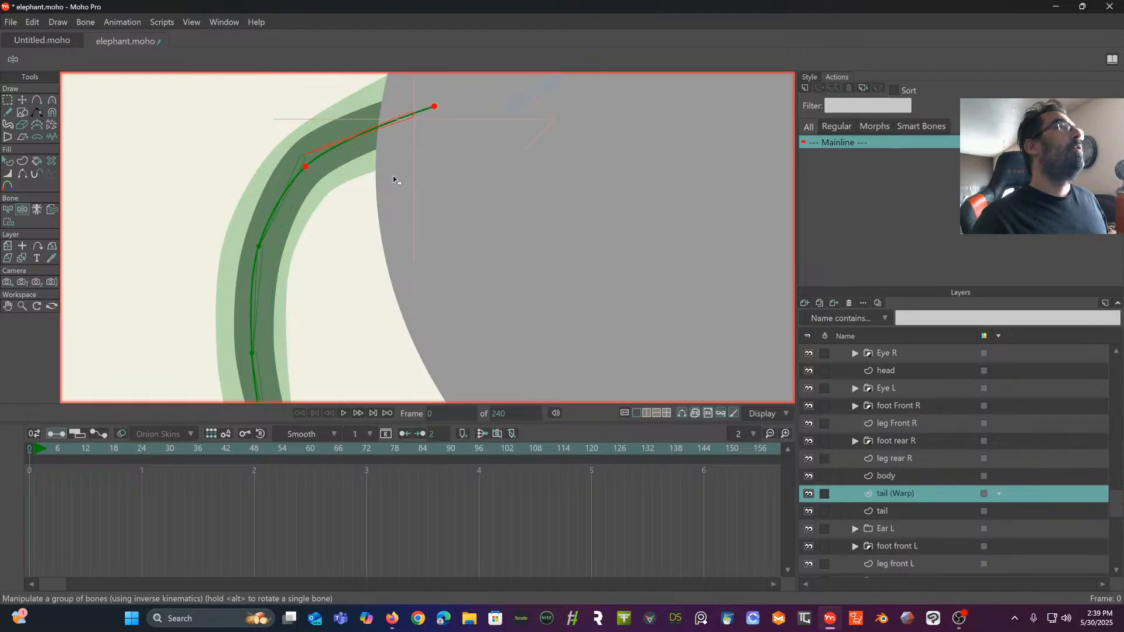
left_click(299, 172)
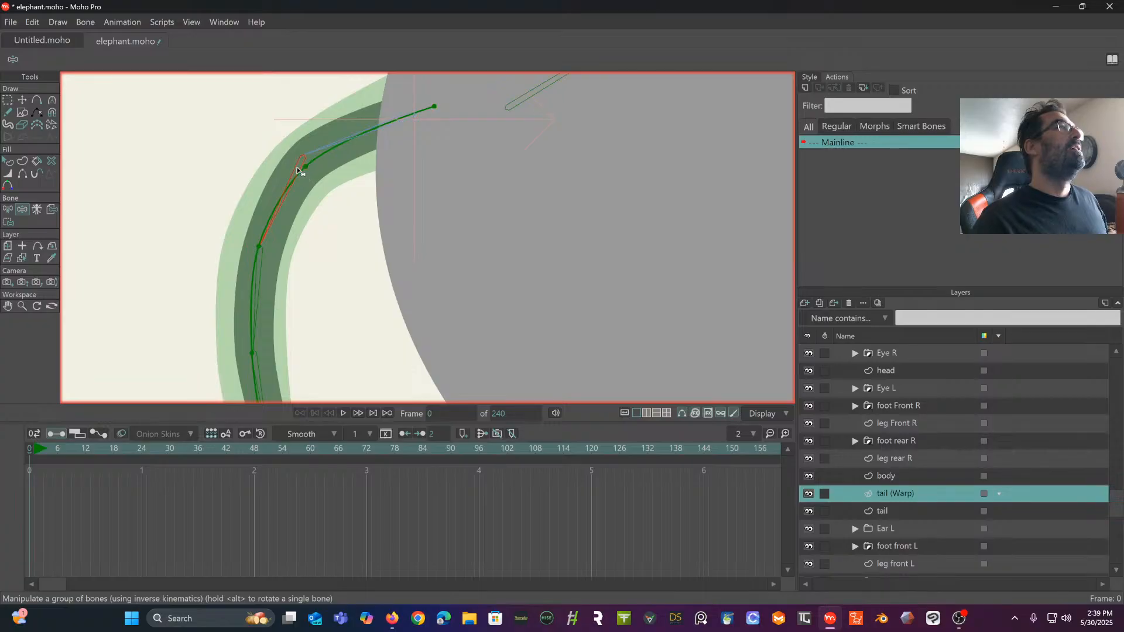
- Bind the middle curver point to the second tail bone
left_click(8, 210)
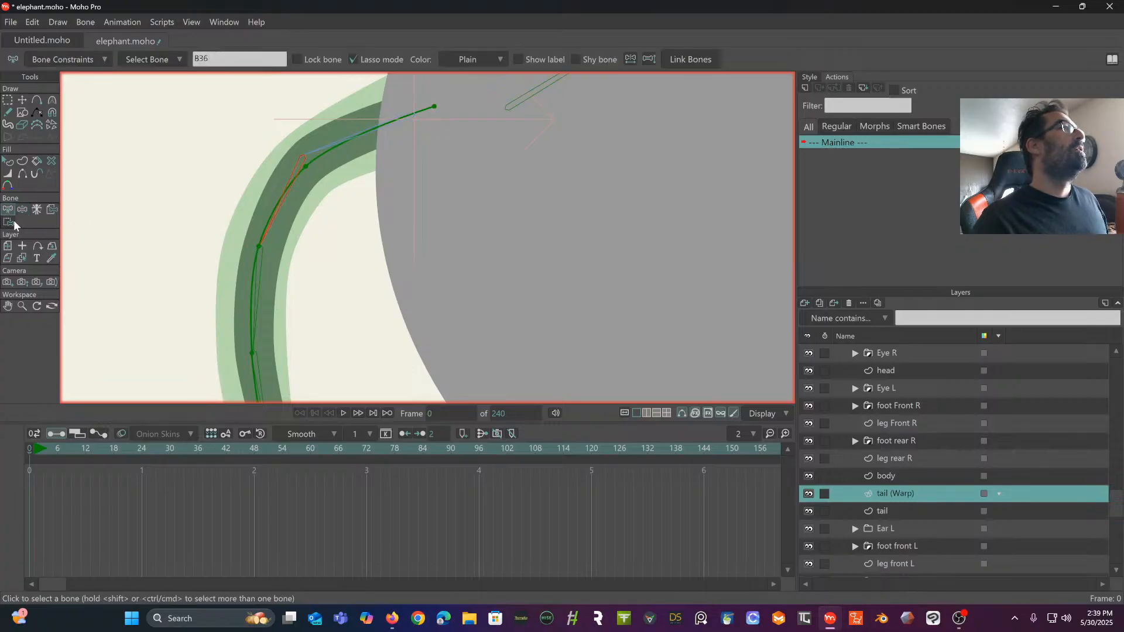
left_click(8, 222)
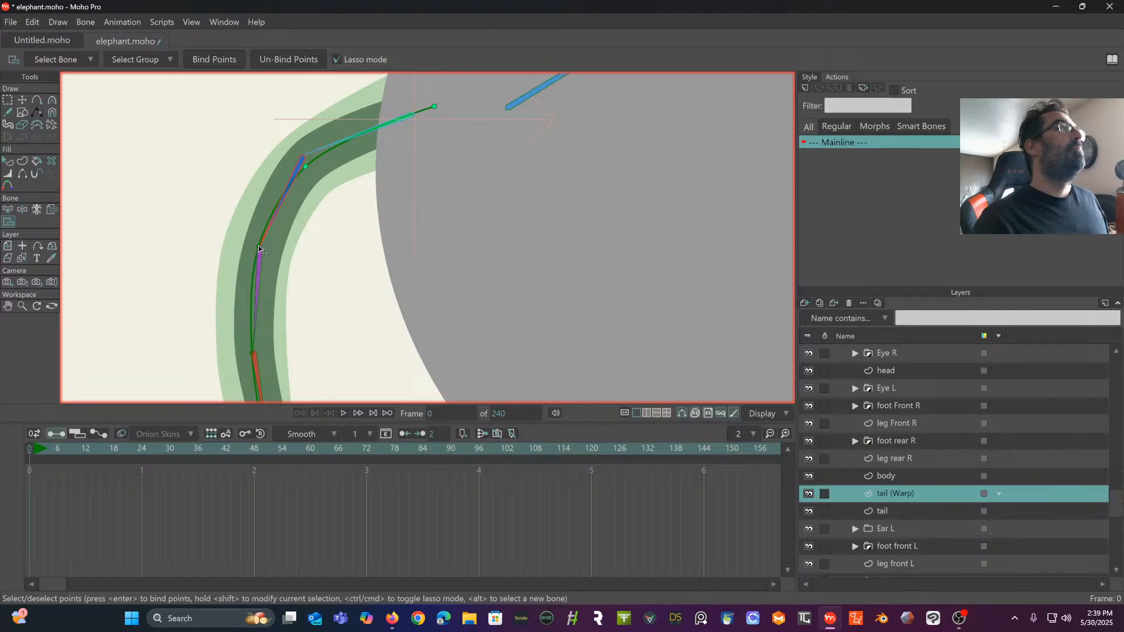
left_click_drag(252, 186, 251, 78)
left_click(8, 210)
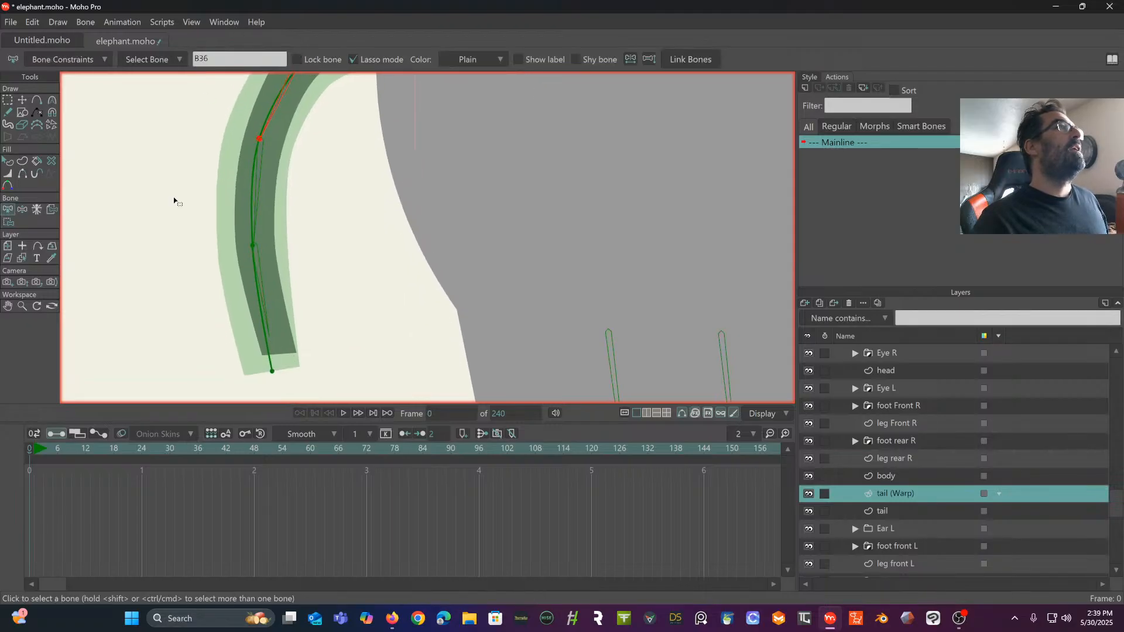
- Bind the lower bend point of the tail curver to the third tail bone
left_click(258, 190)
left_click(8, 223)
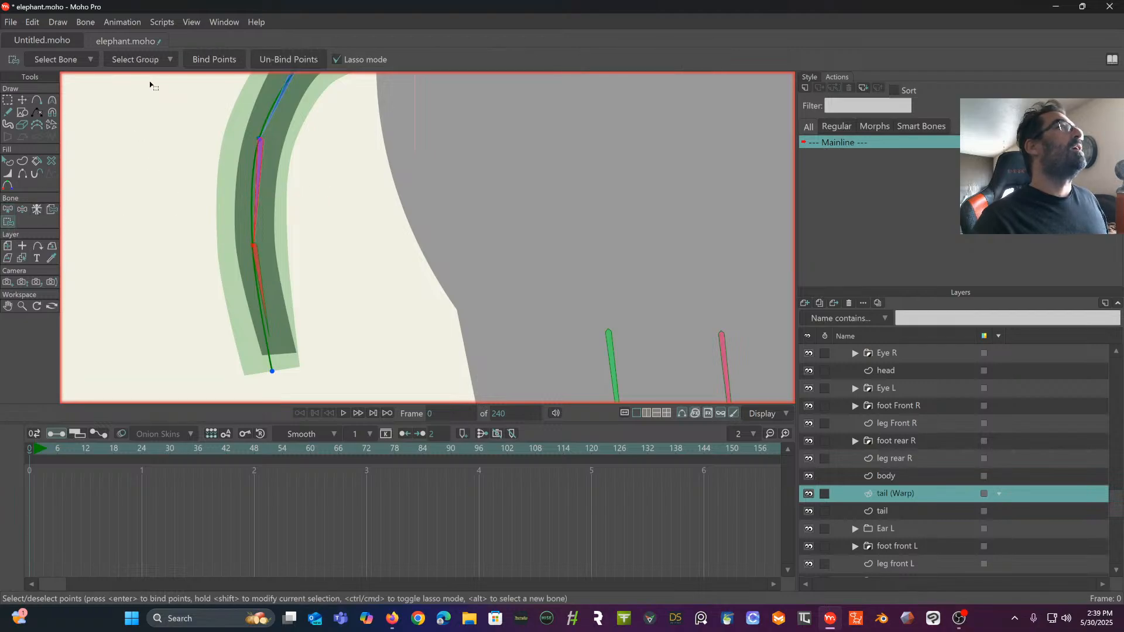
left_click(207, 61)
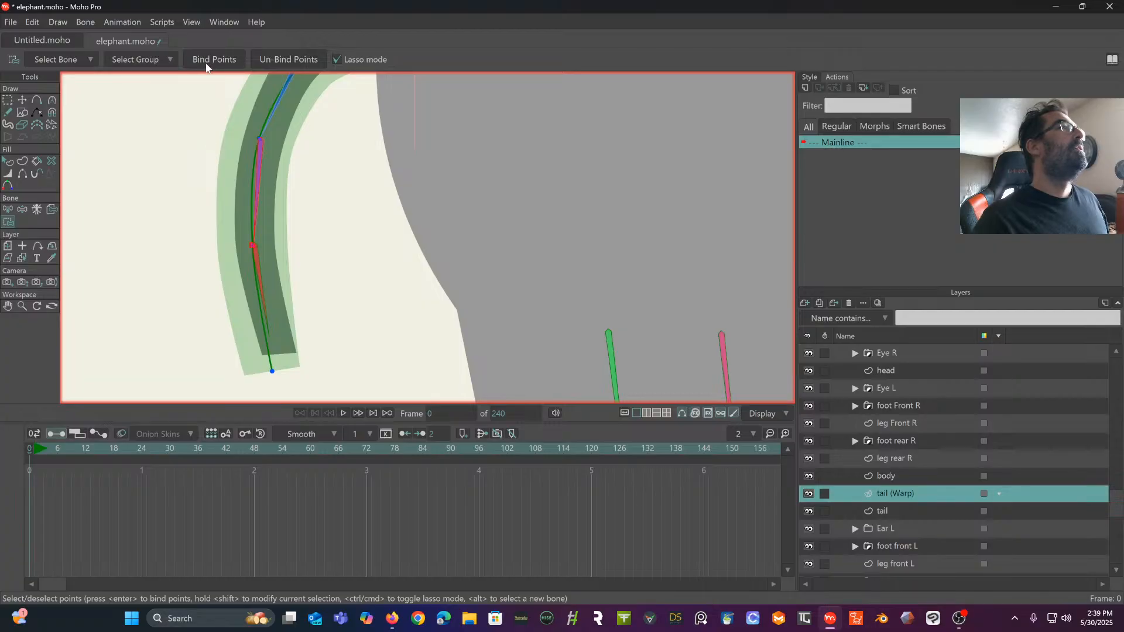
- Bind the tip point of the tail curver to the last tail bone
left_click(8, 211)
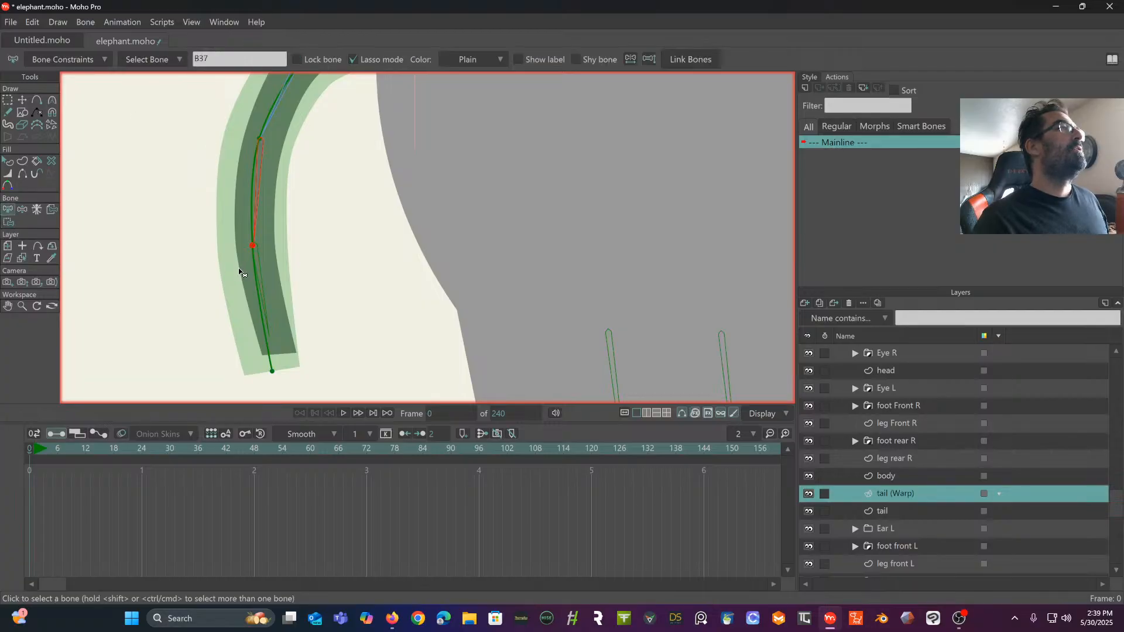
left_click(264, 281)
left_click(263, 281)
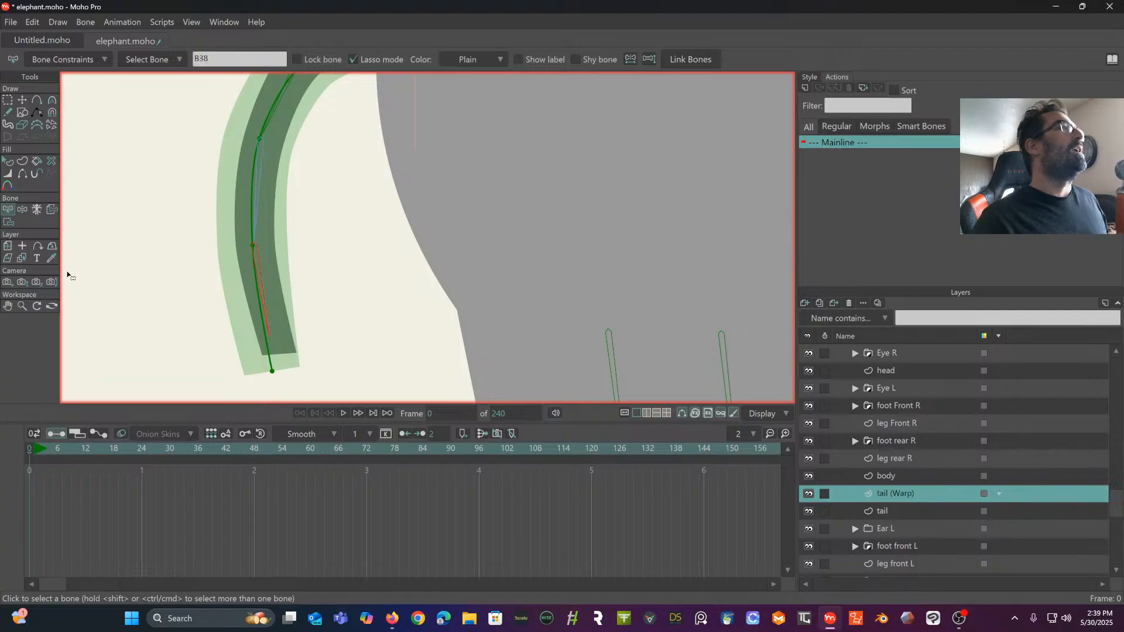
left_click(9, 223)
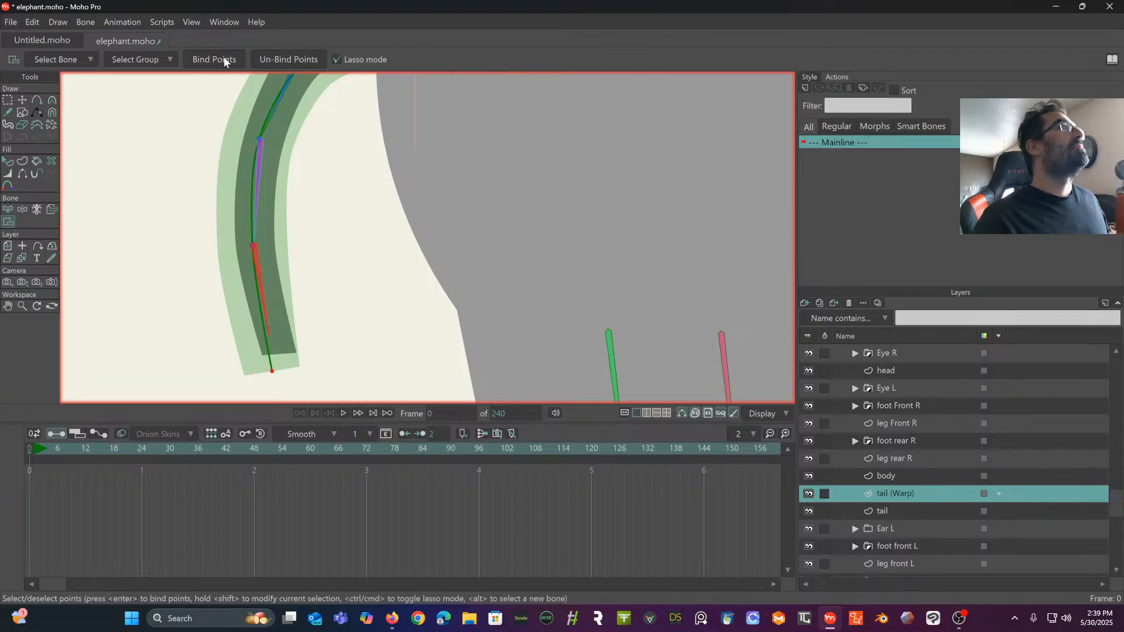
scroll(316, 261, "down", 5)
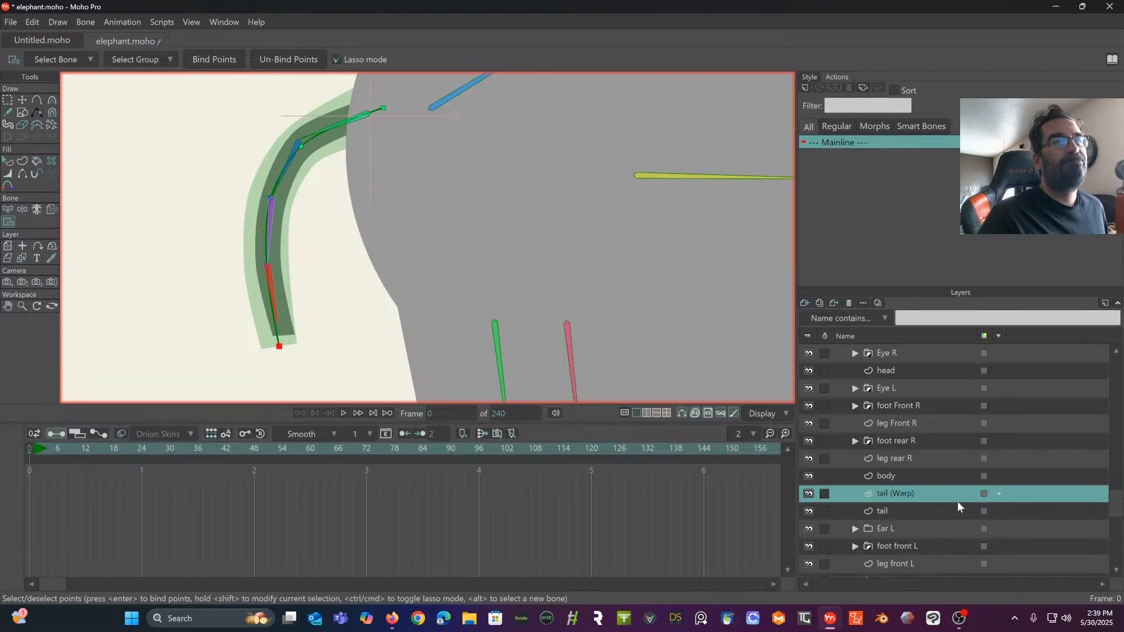
- Triangulate the tail (Warp) layer as a 2D mesh
left_click(916, 512)
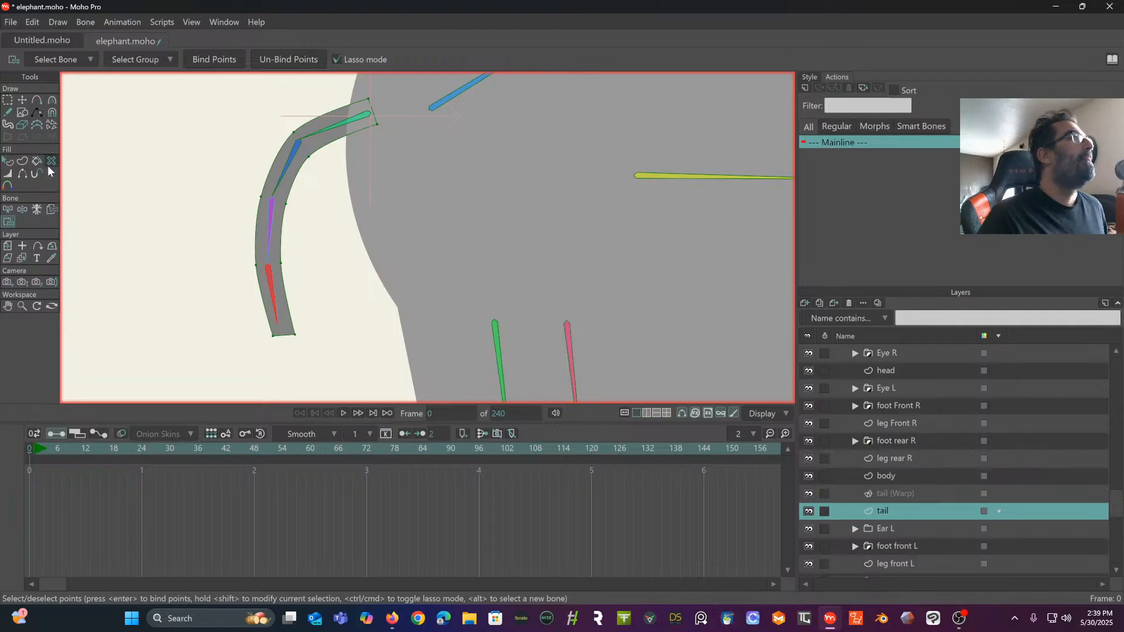
left_click(898, 493)
scroll(396, 161, "up", 3)
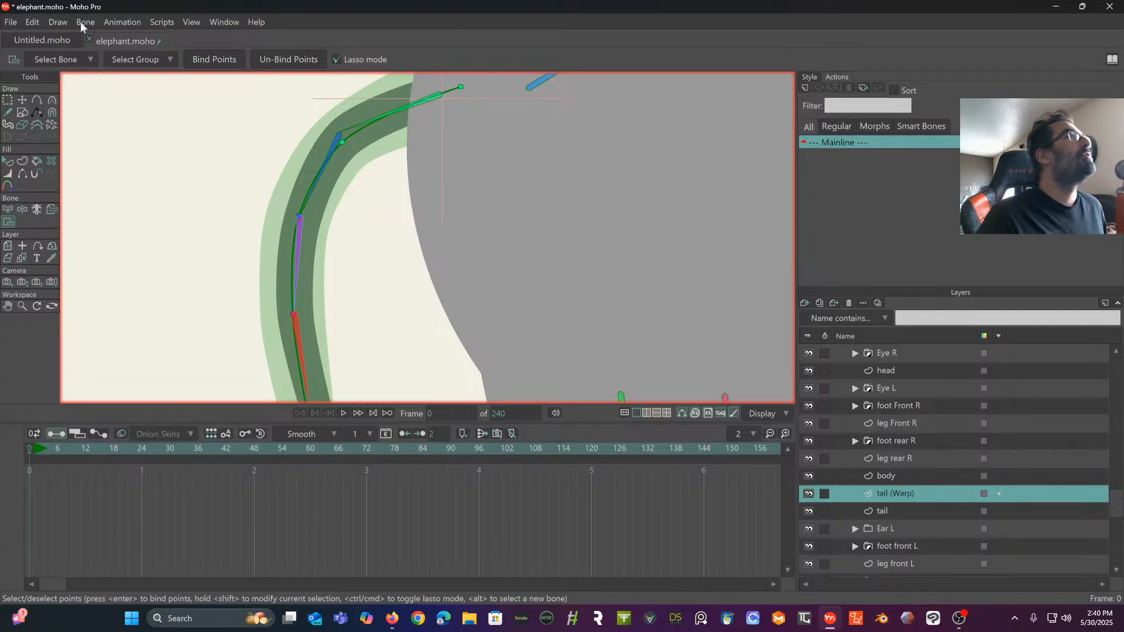
left_click(57, 23)
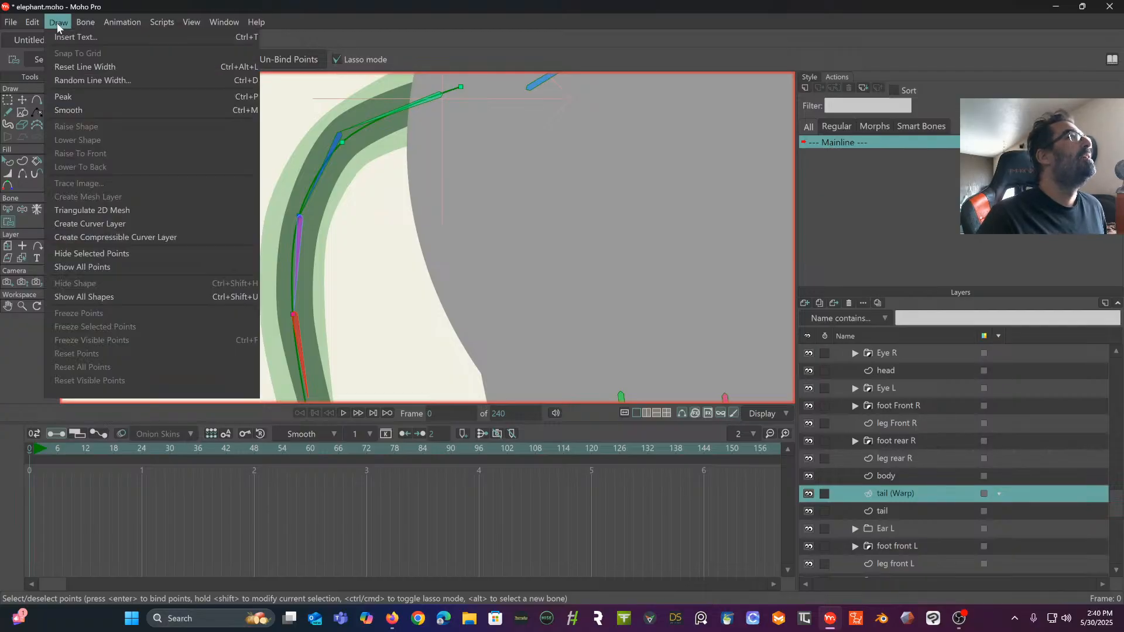
left_click(107, 210)
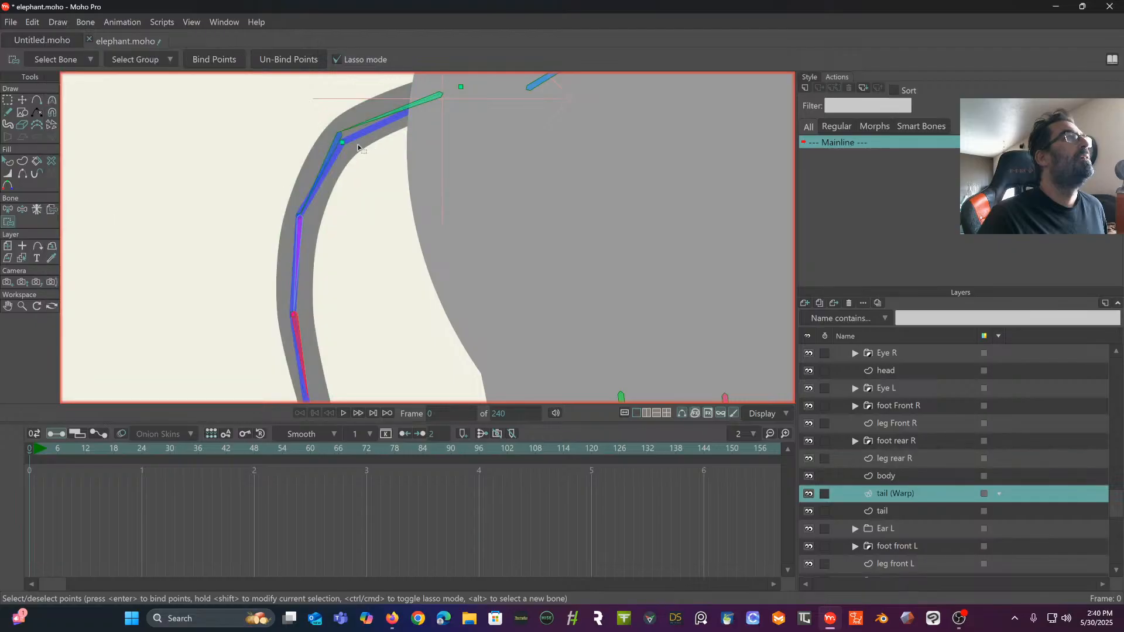
left_click_drag(322, 185, 337, 154)
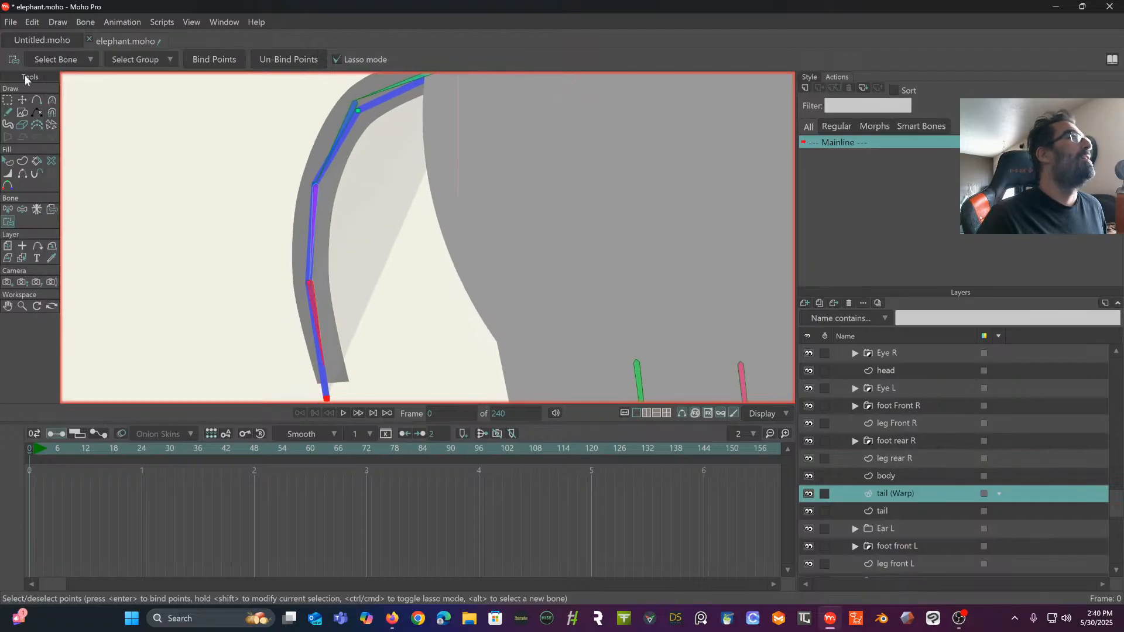
- Test the second tail bone's movement from the elephant layer with the Manipulate Bones tool
left_click(22, 101)
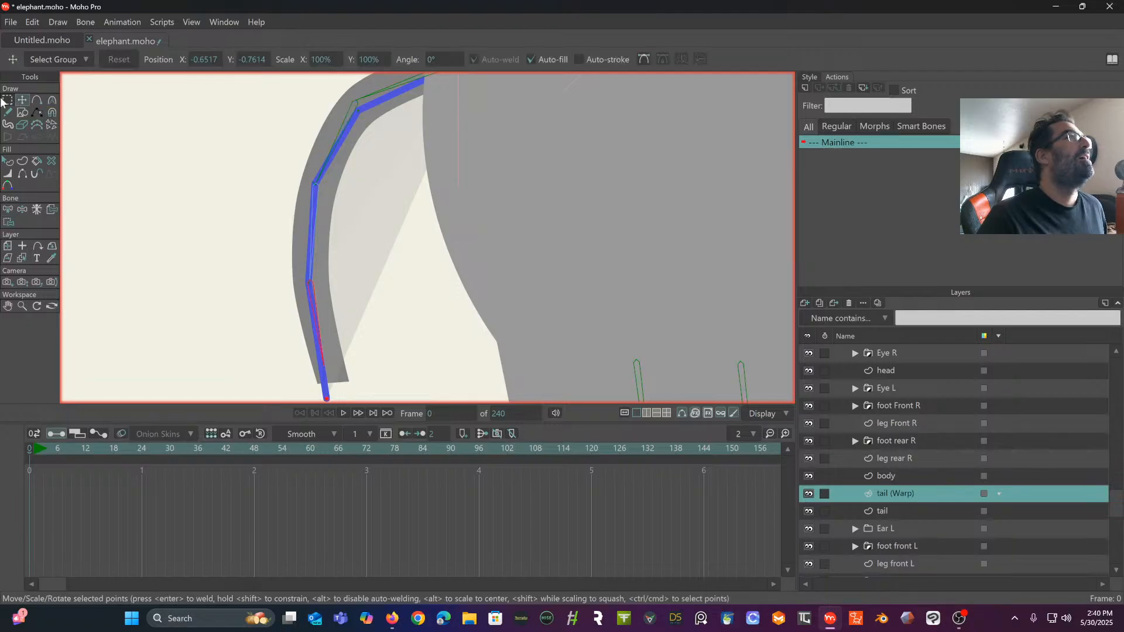
left_click(895, 509)
scroll(909, 369, "up", 2)
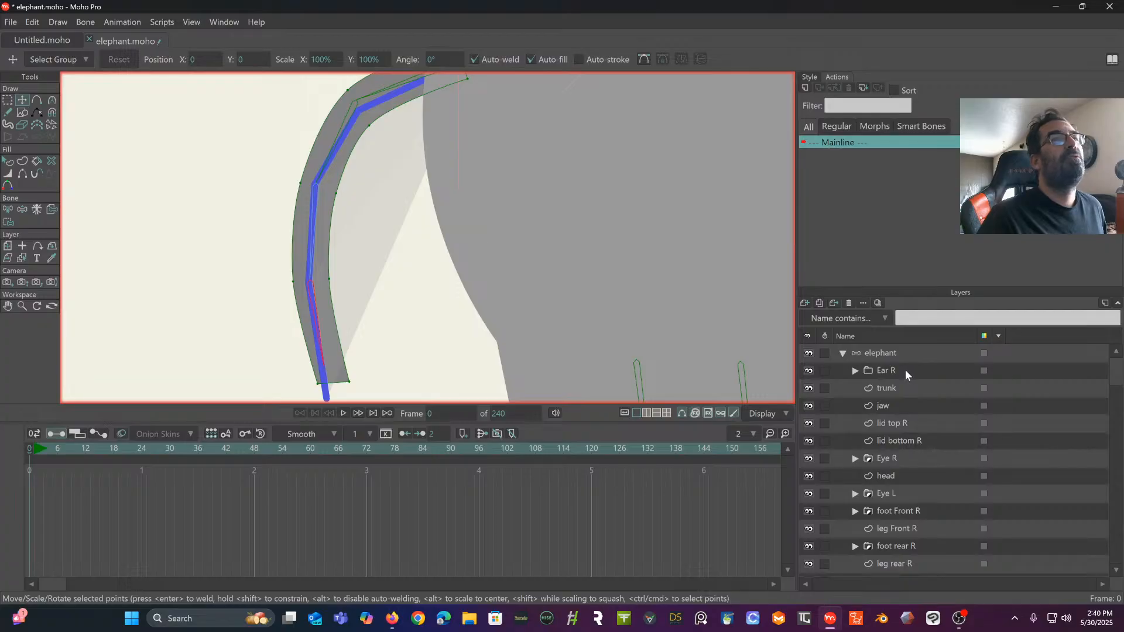
left_click(889, 352)
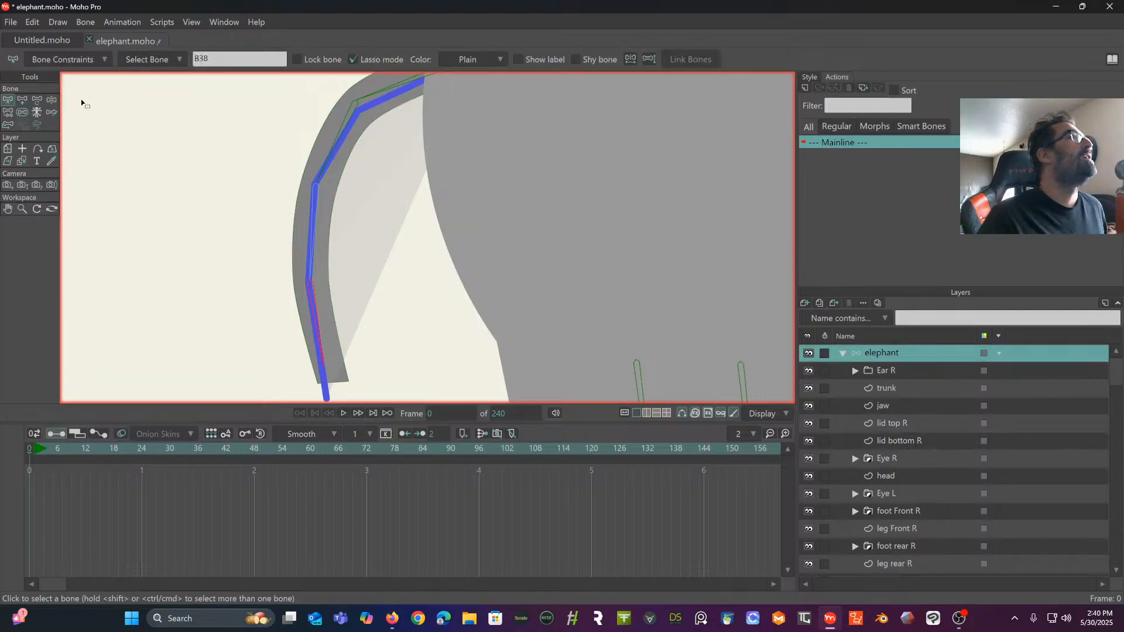
left_click(52, 100)
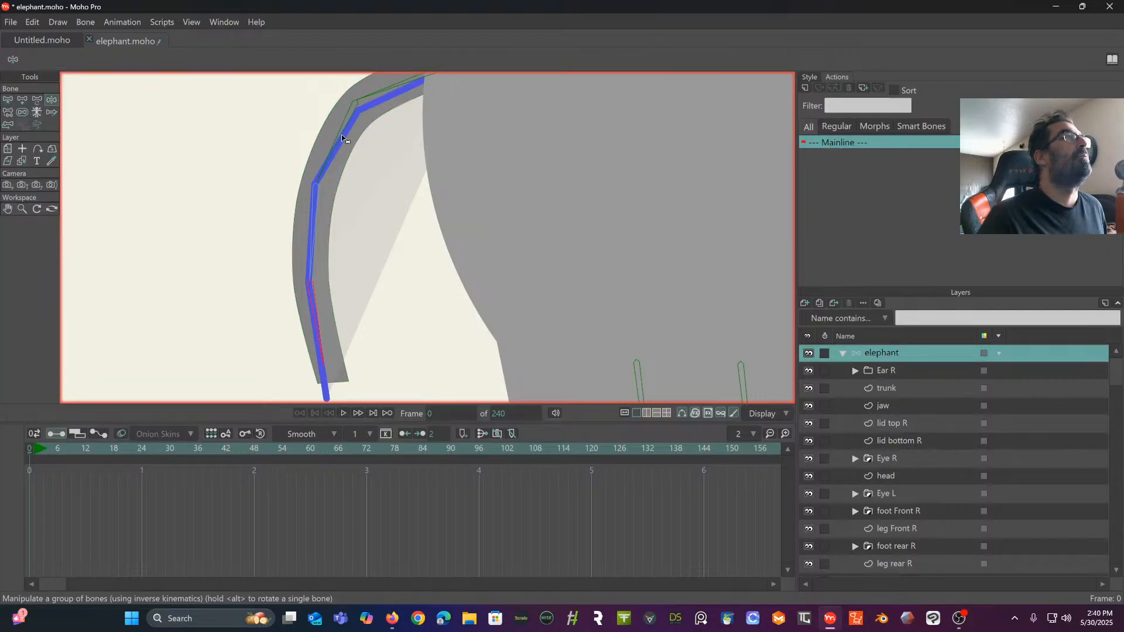
mouse_move(343, 139)
left_mouse_down()
mouse_move(328, 65)
mouse_move(338, 151)
mouse_move(377, 197)
mouse_move(370, 141)
mouse_move(344, 150)
mouse_move(343, 126)
mouse_move(349, 138)
left_mouse_up()
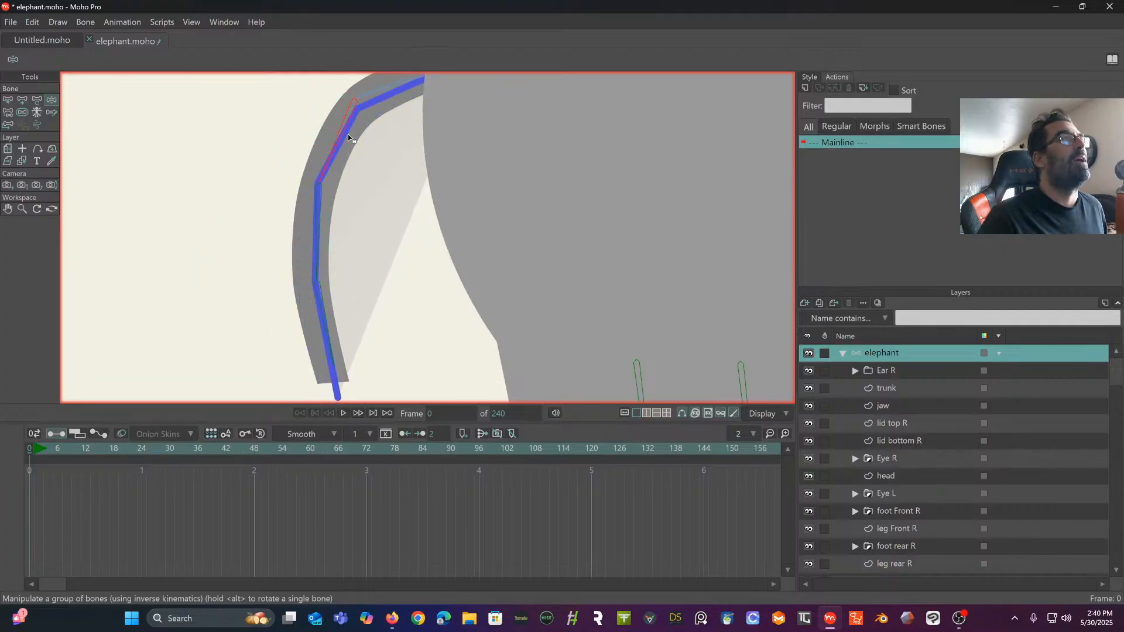
- Examine the warp layer assignment in the tail (Warp) layer's settings and leave it unmodified
scroll(934, 441, "down", 3)
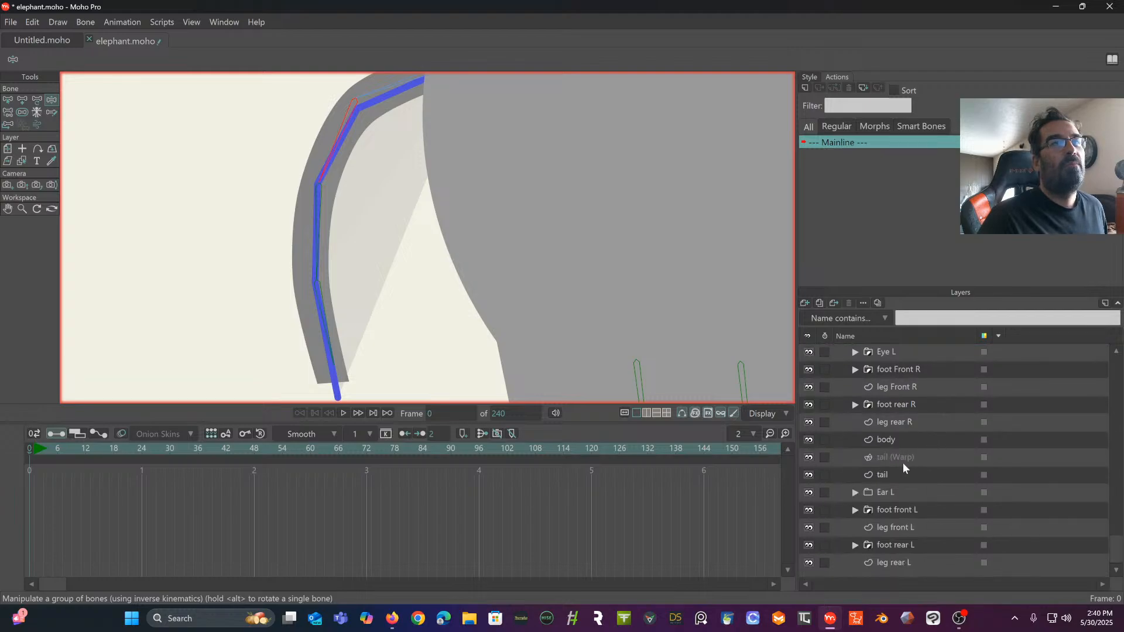
double_click(905, 456)
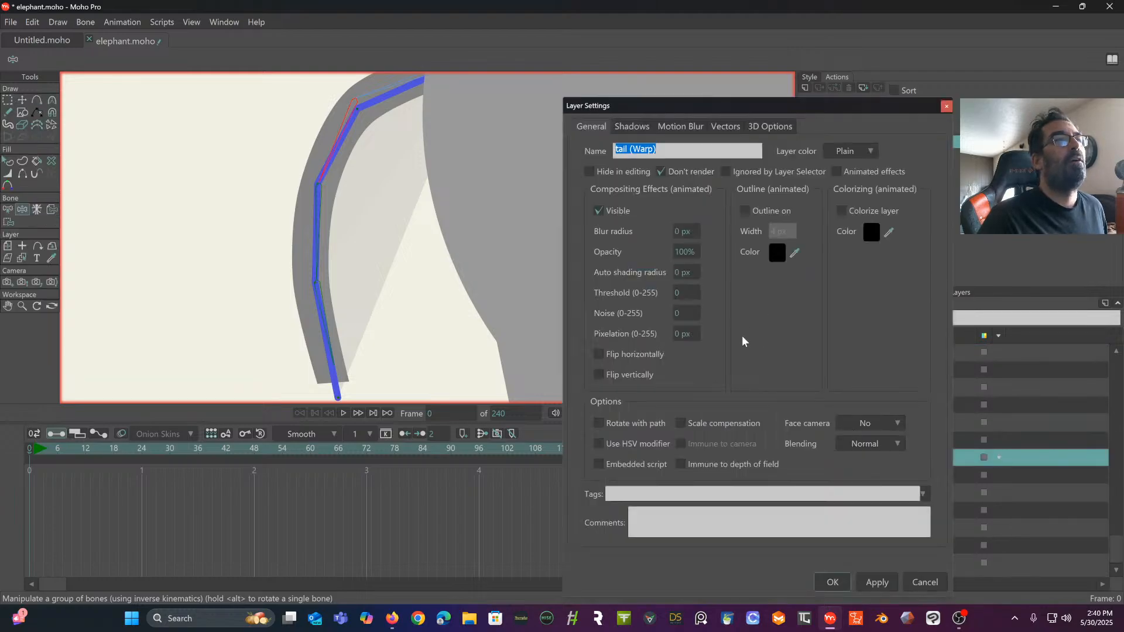
left_click(724, 128)
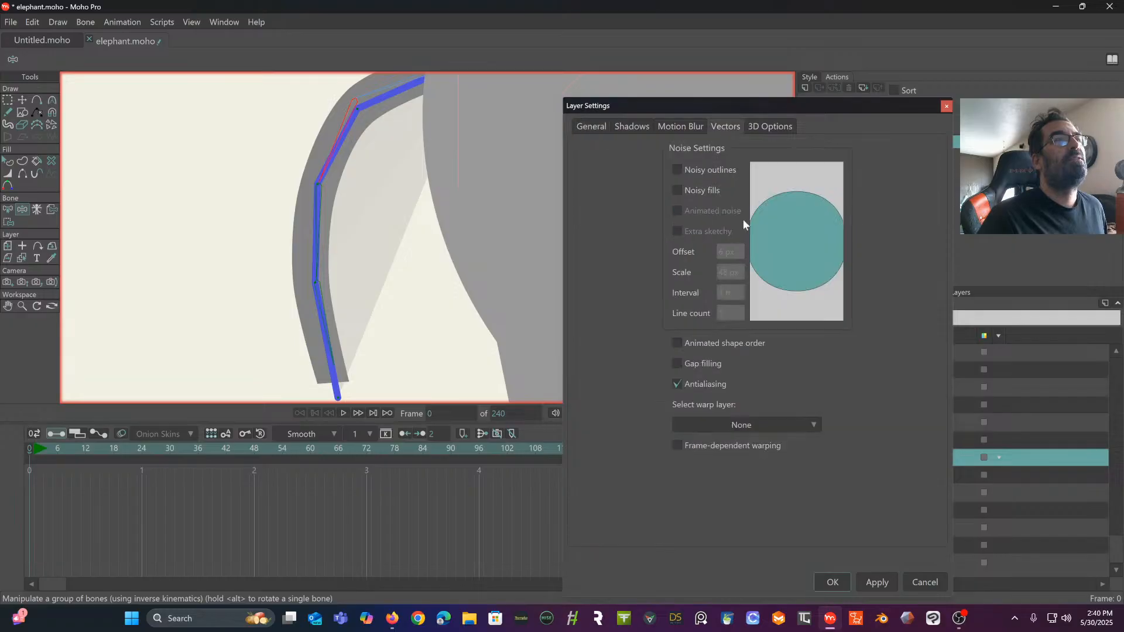
left_click(745, 427)
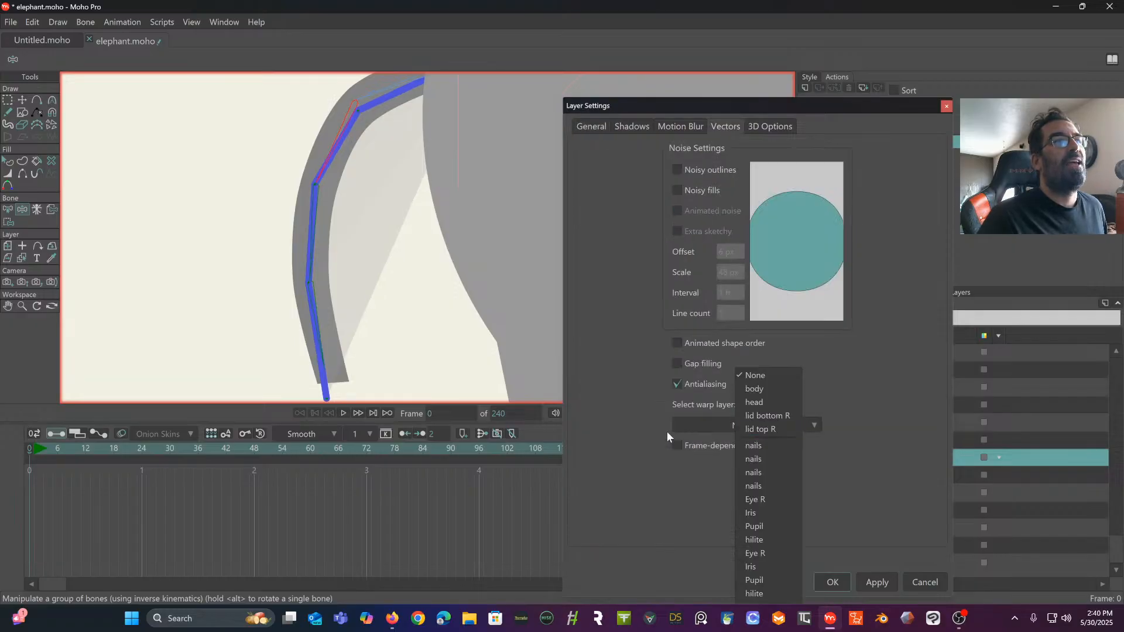
left_click(623, 417)
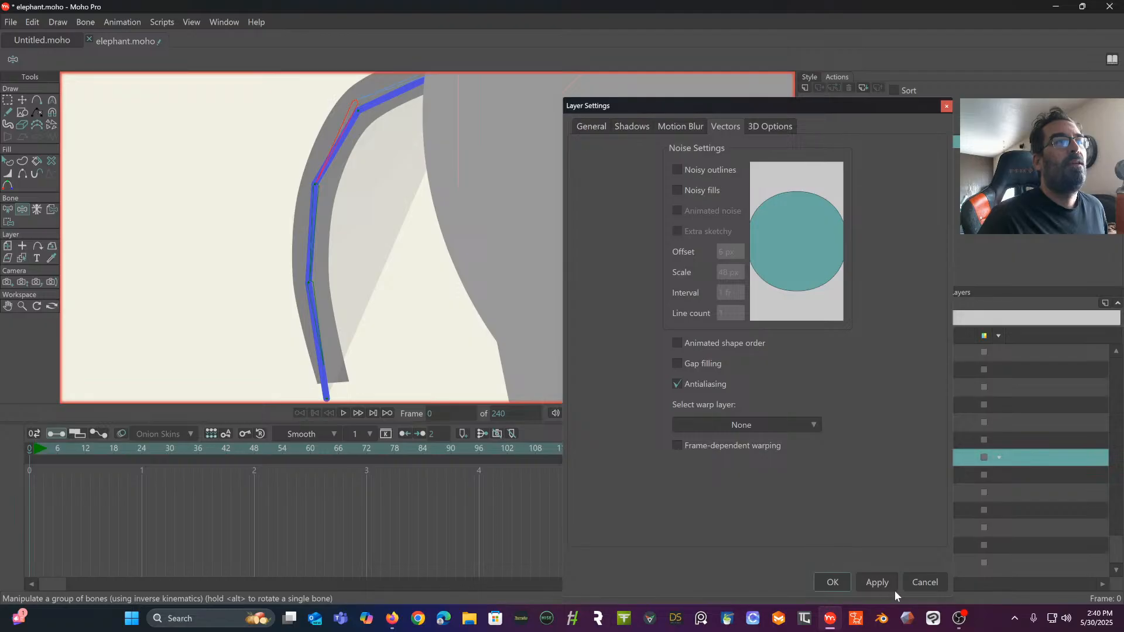
left_click(929, 582)
- Choose tail (Warp) as the warp layer of the tail layer and test the bend of the tail bones
left_click(905, 476)
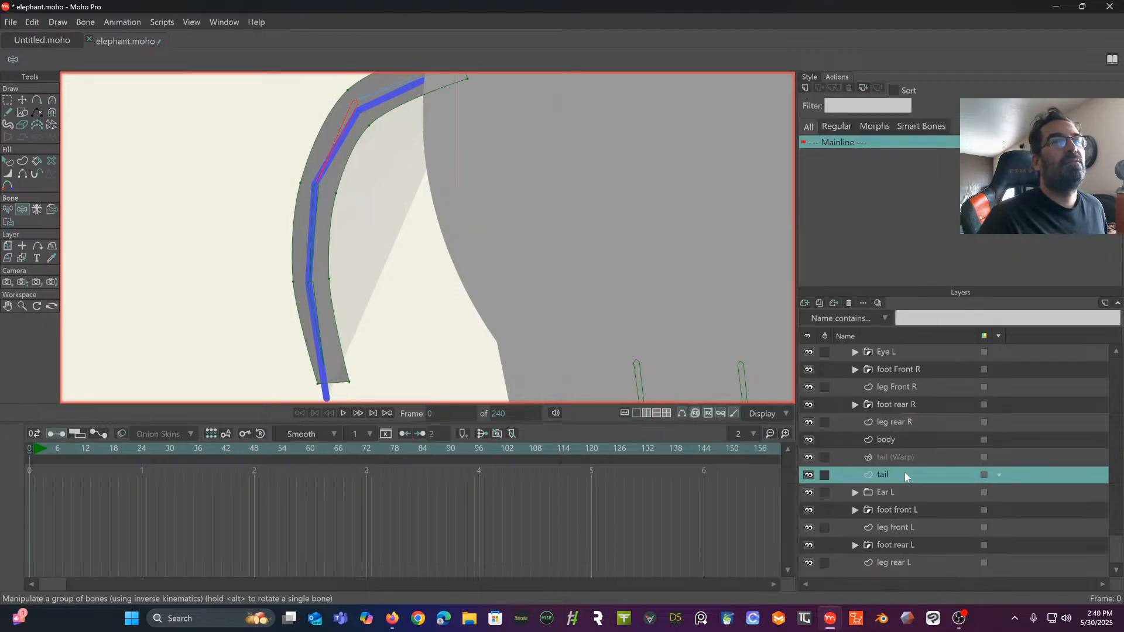
double_click(906, 476)
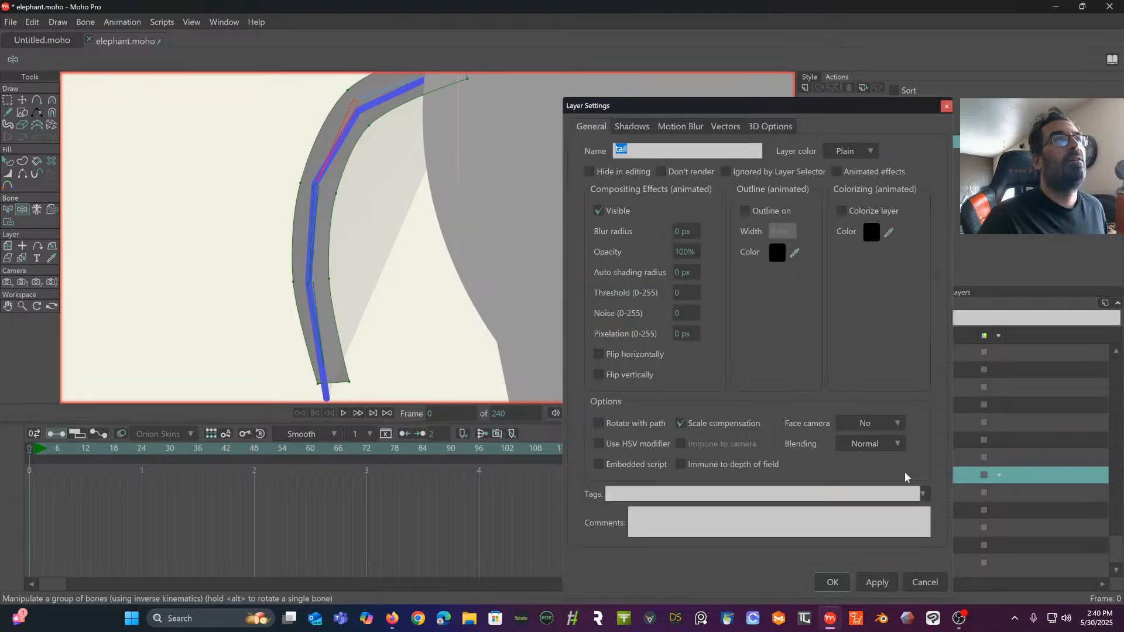
left_click(724, 127)
left_click(766, 427)
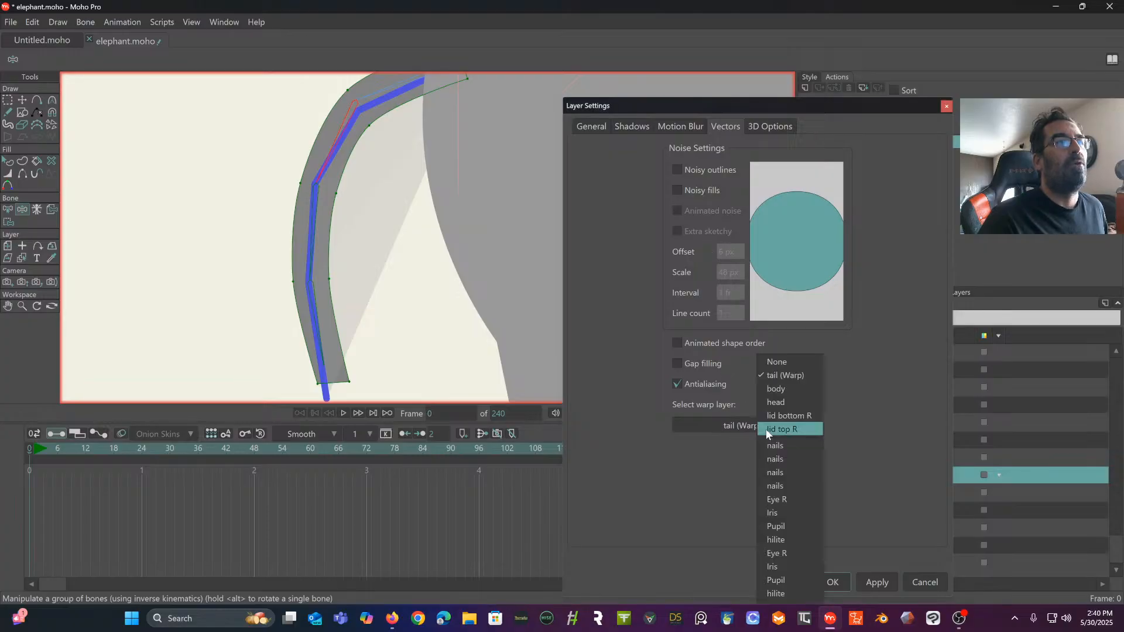
left_click(767, 375)
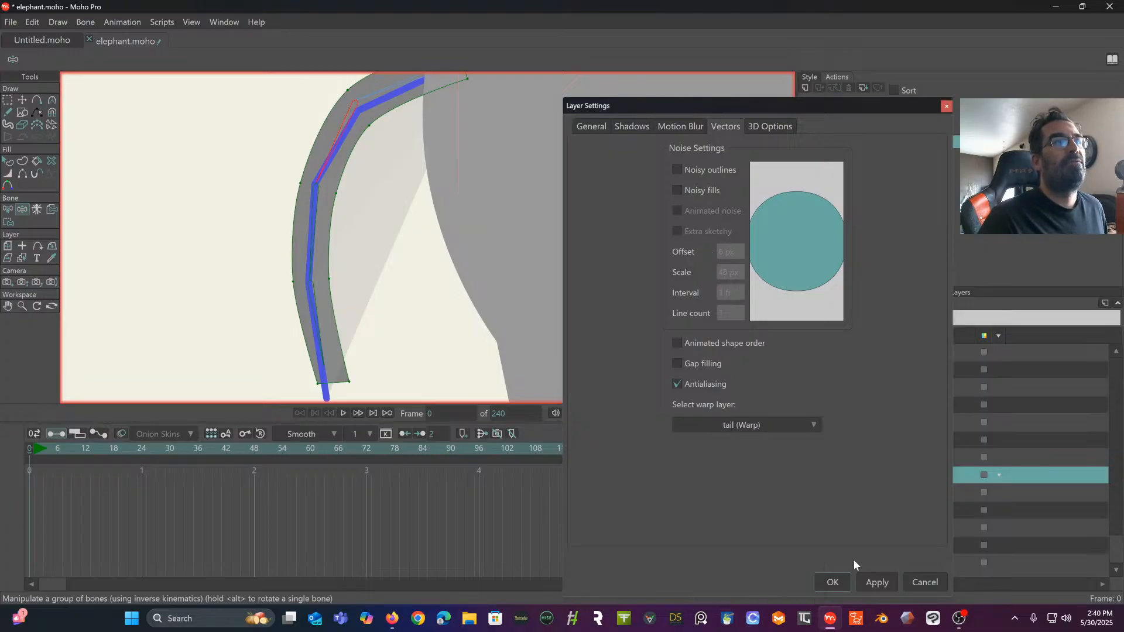
left_click(832, 582)
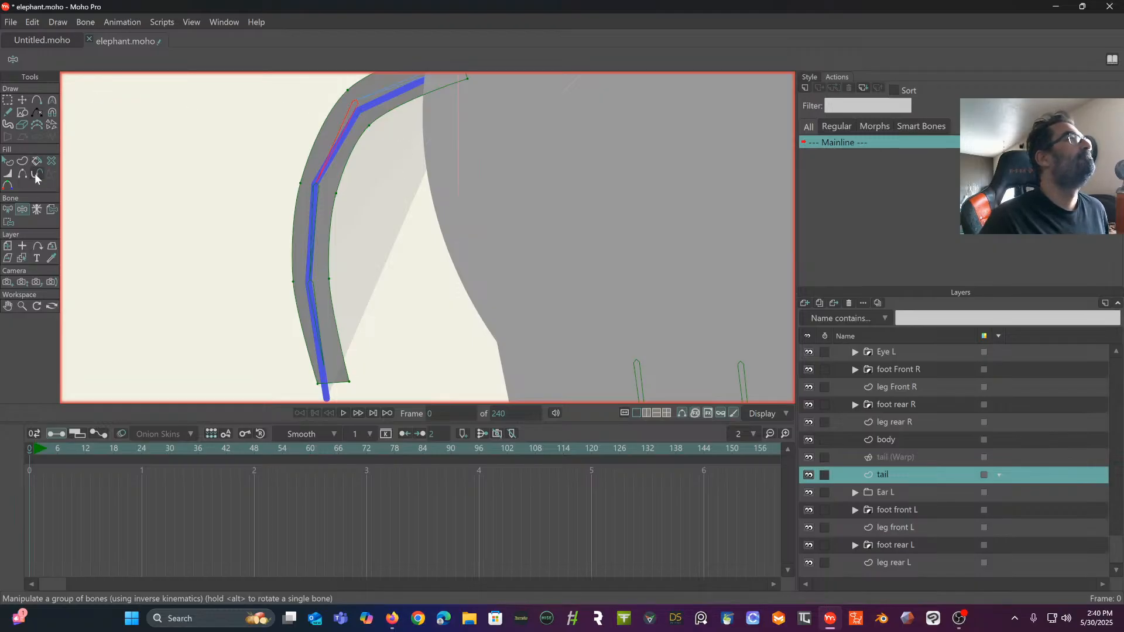
left_click_drag(318, 246, 293, 275)
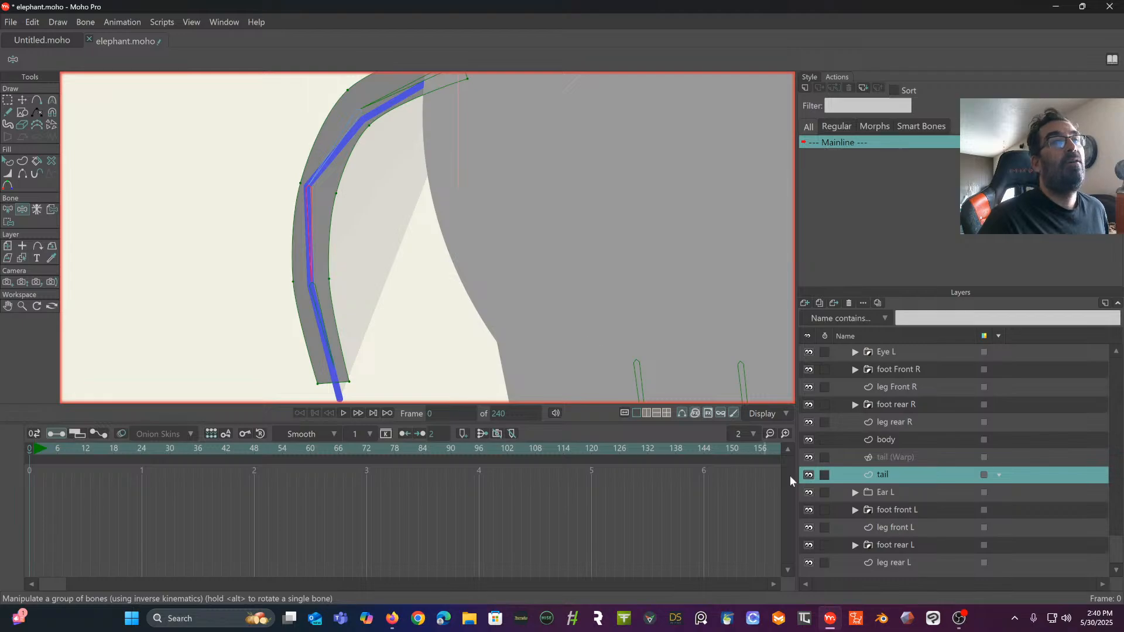
- Delete the tail (Warp) layer
left_click(928, 459)
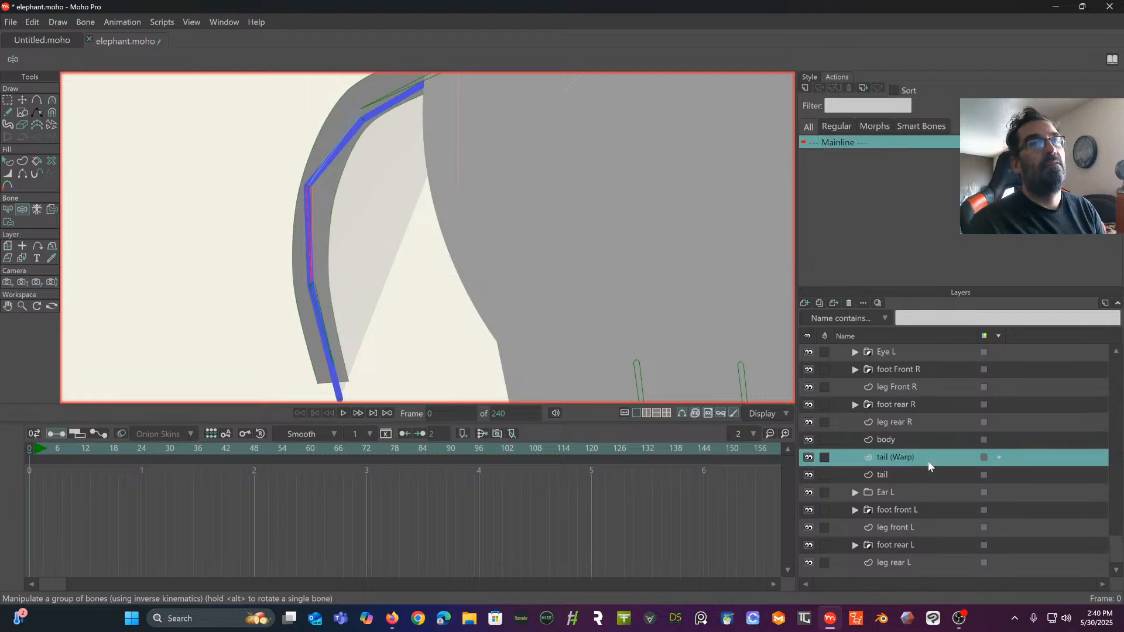
right_click(912, 454)
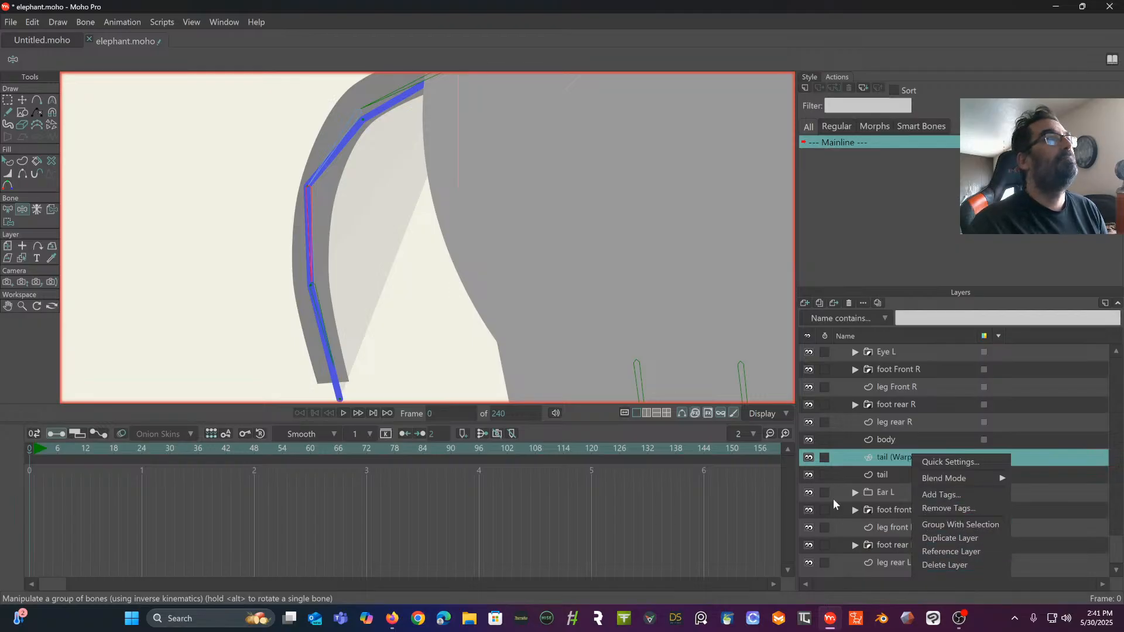
left_click(944, 565)
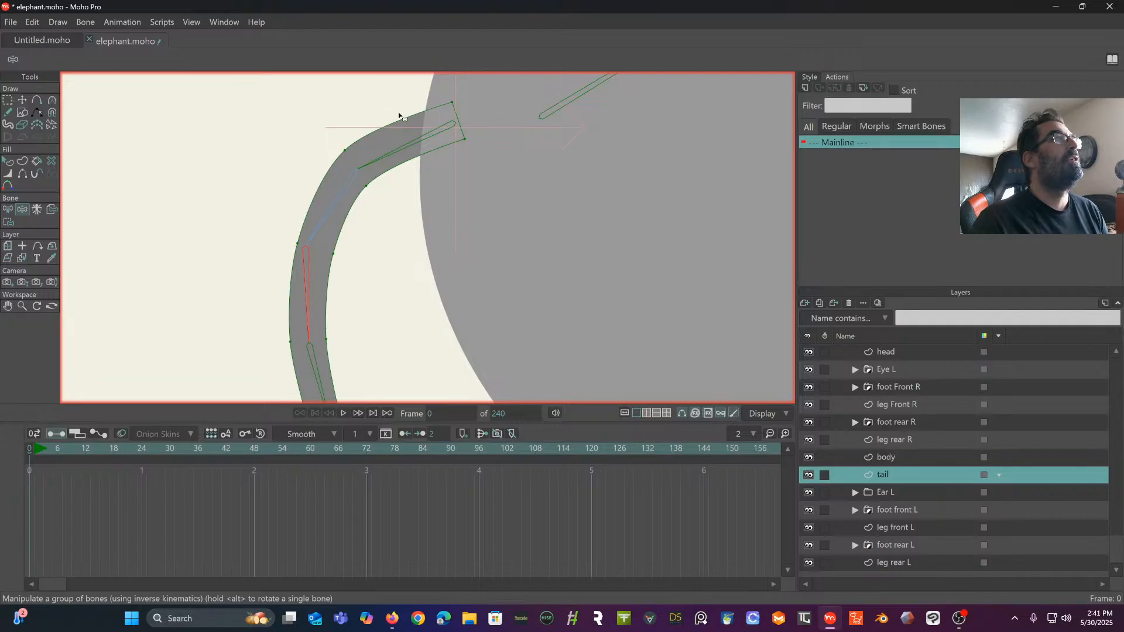
- Deselect the tail bones and triangulate the tail layer's 2D mesh
left_click(8, 211)
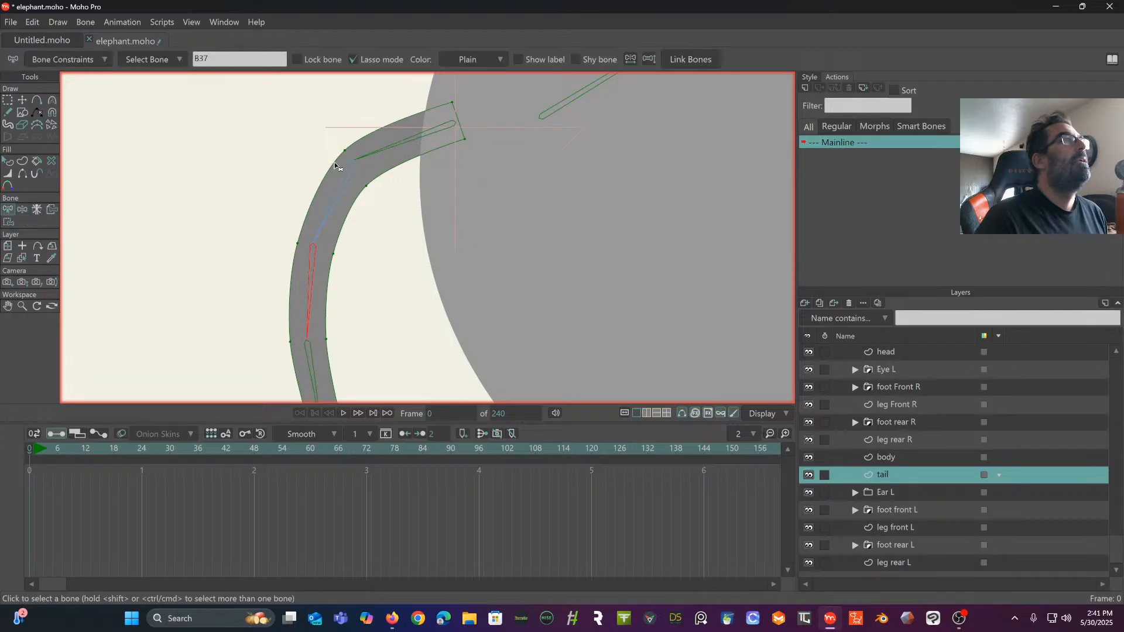
left_click(411, 157)
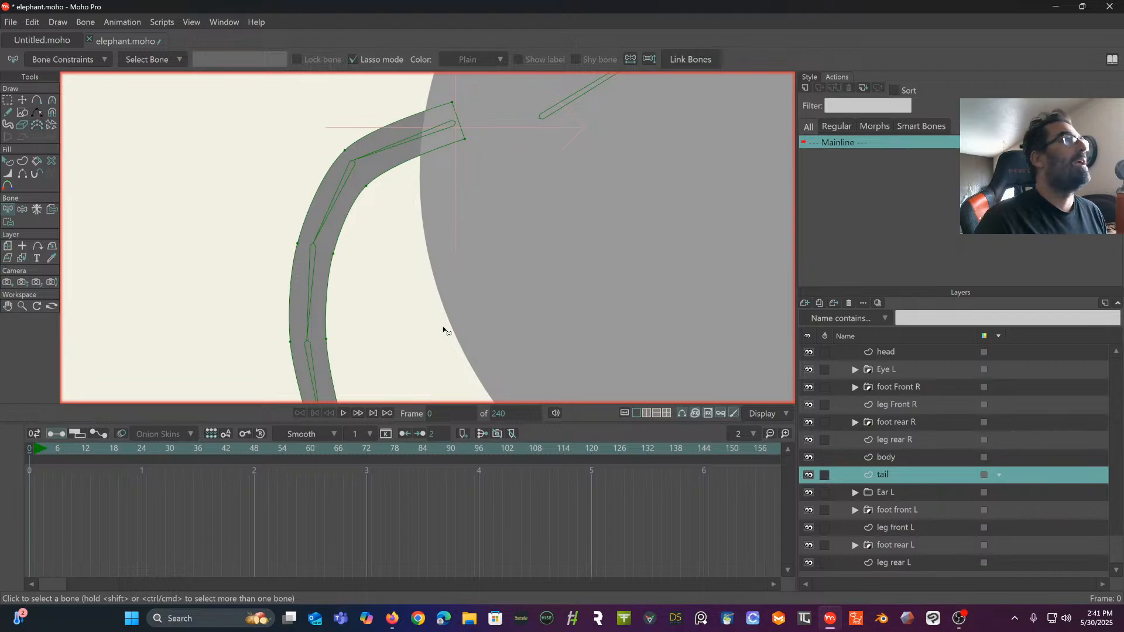
left_click(7, 246)
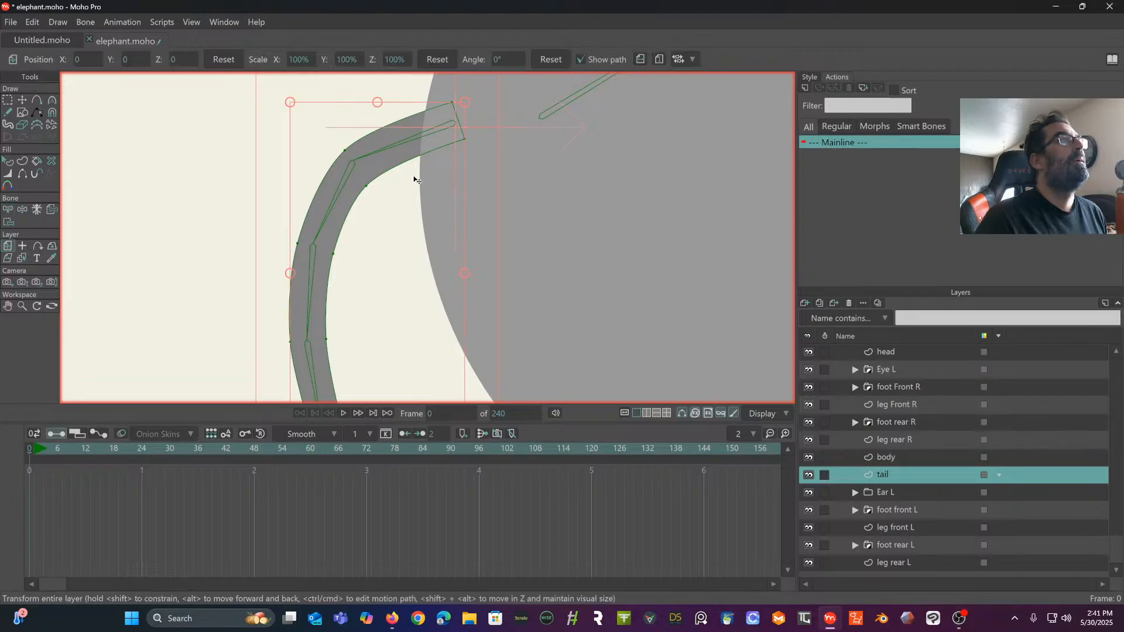
scroll(385, 169, "down", 2)
left_click_drag(380, 170, 337, 171)
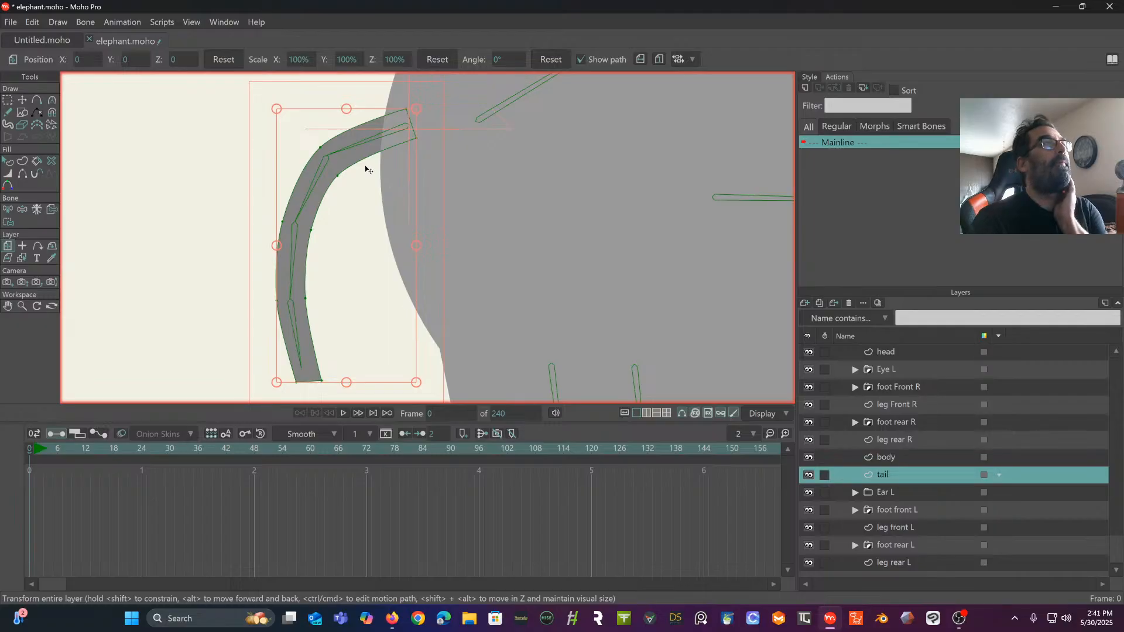
left_click(58, 23)
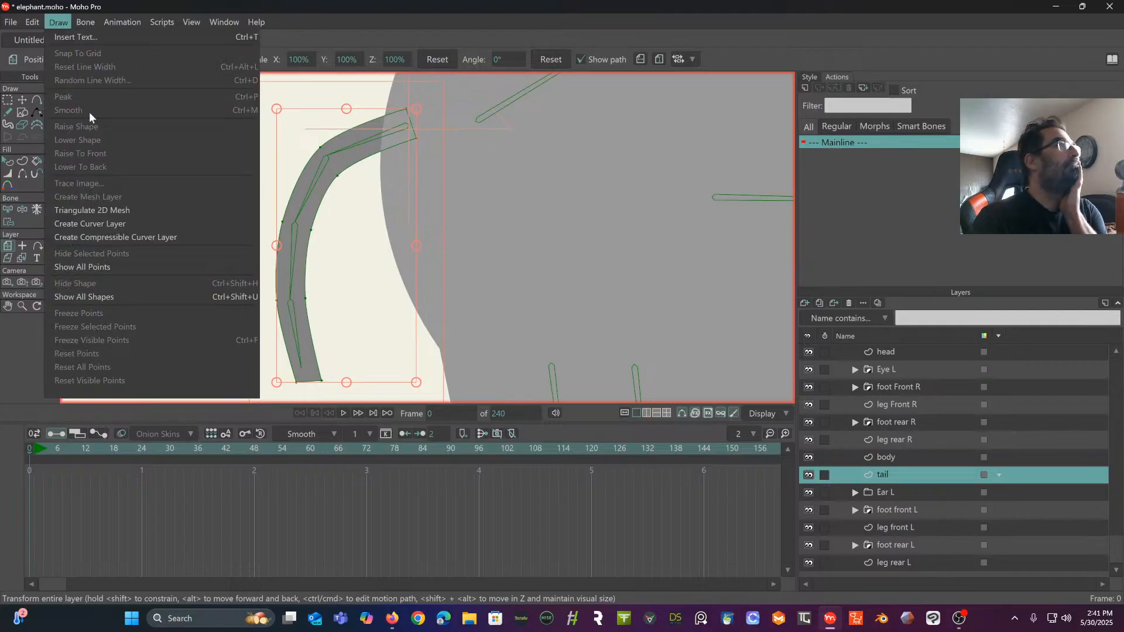
left_click(112, 210)
scroll(214, 171, "up", 1)
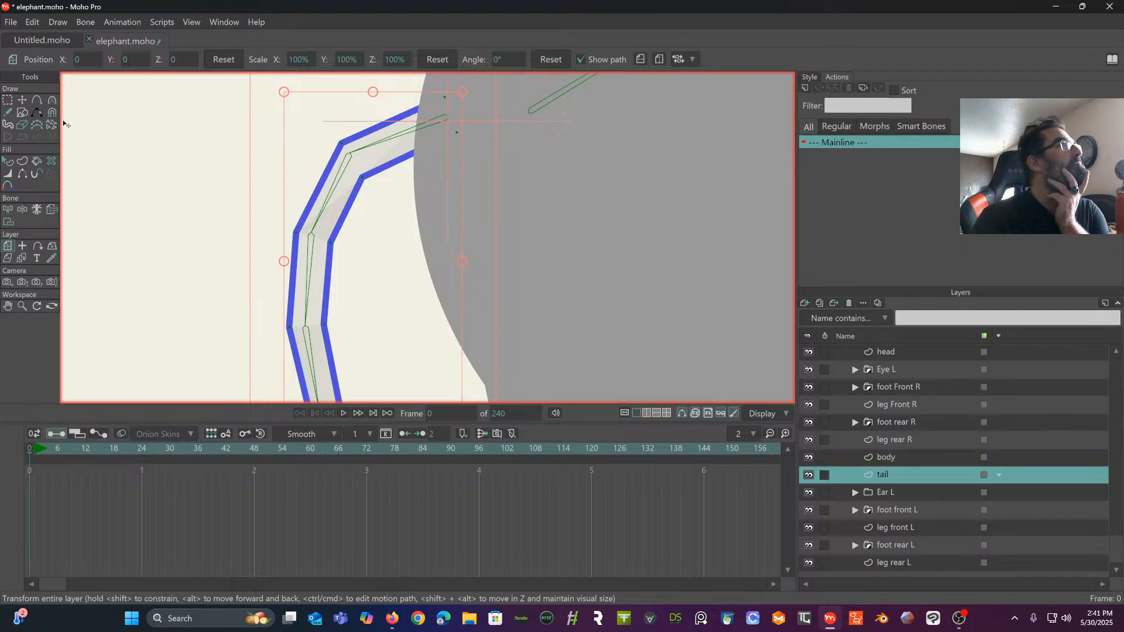
- Add a centre line of points along the tail from its base to its tip, roughly following the bone chain
left_click(37, 100)
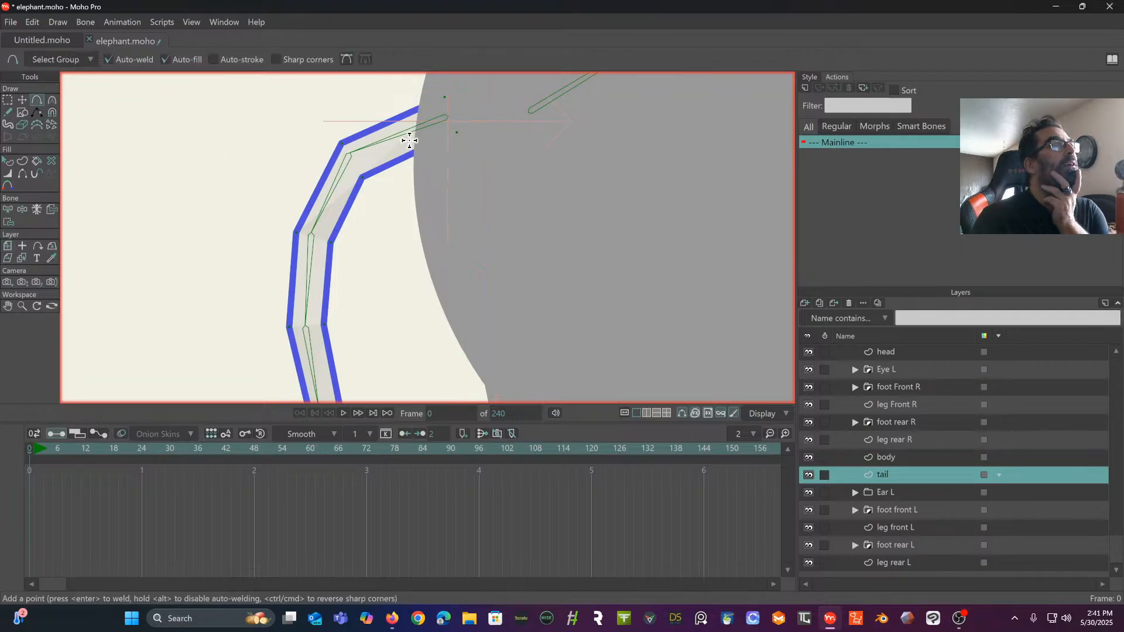
mouse_move(428, 128)
left_mouse_down()
mouse_move(448, 120)
mouse_move(349, 155)
mouse_move(309, 245)
mouse_move(305, 335)
mouse_move(308, 181)
mouse_move(325, 267)
left_mouse_up()
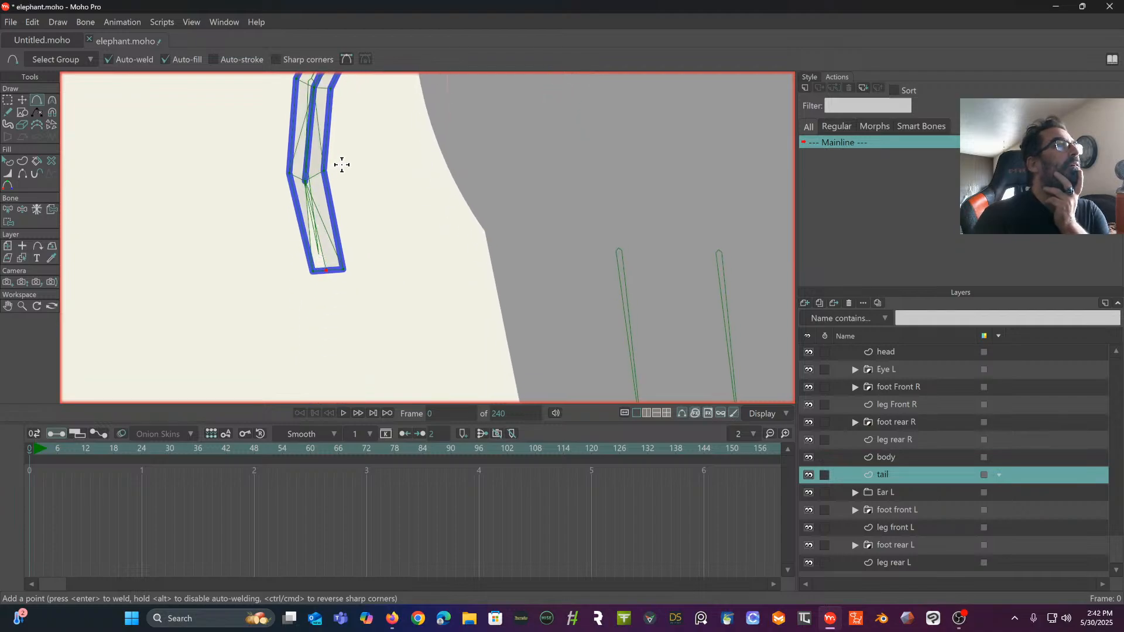
left_click_drag(332, 219, 323, 170)
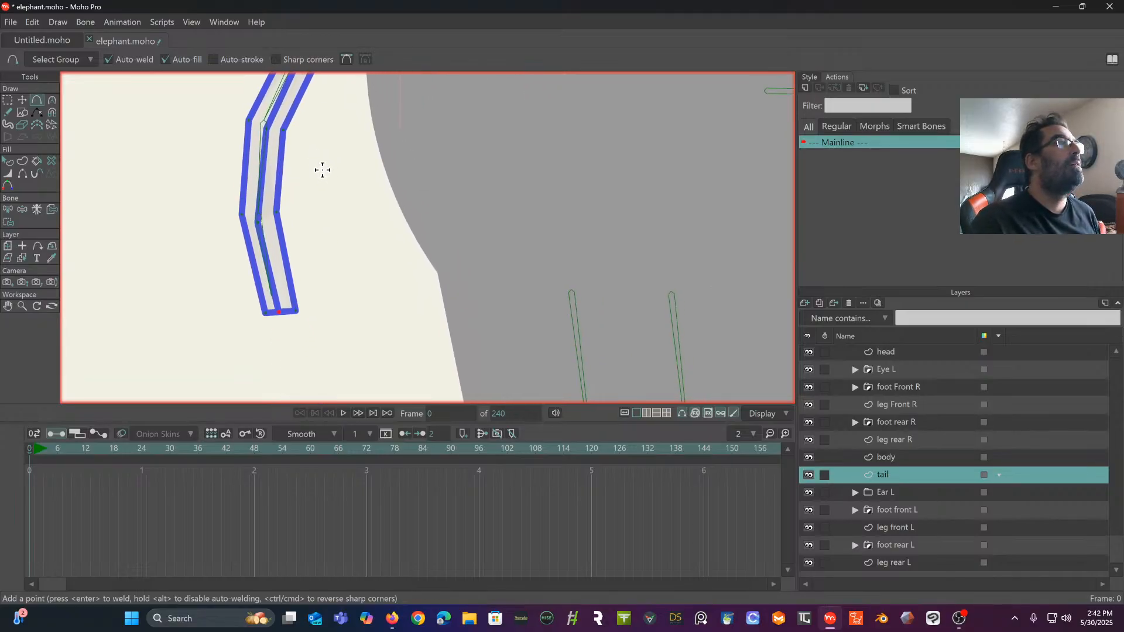
left_click(8, 100)
mouse_move(140, 176)
left_mouse_down()
mouse_move(136, 248)
mouse_move(153, 272)
left_mouse_up()
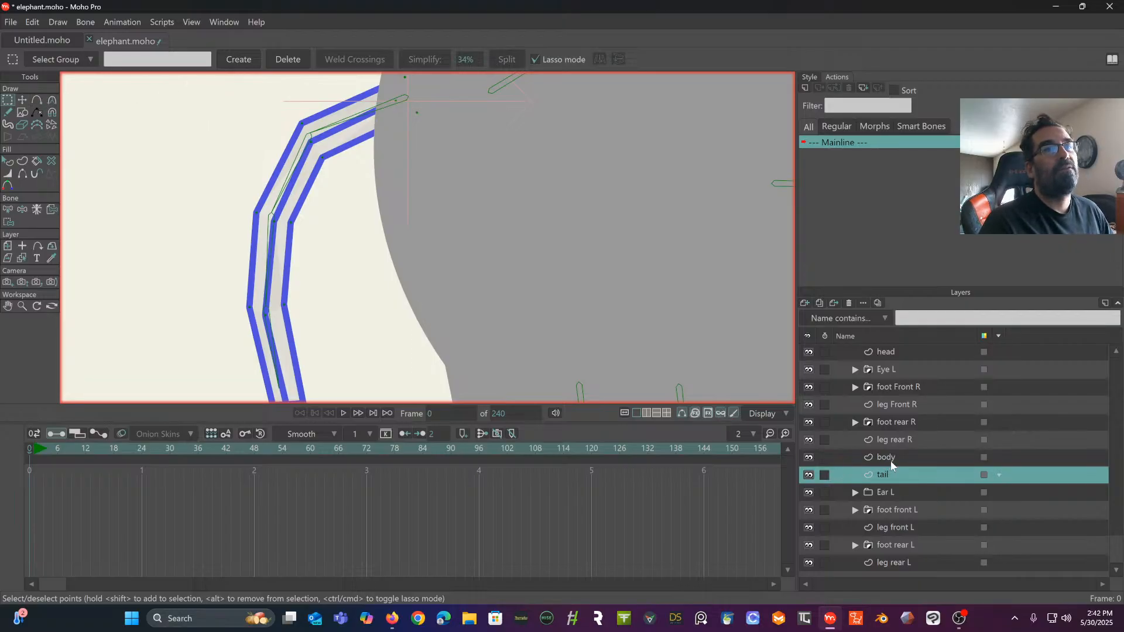
scroll(893, 373, "up", 3)
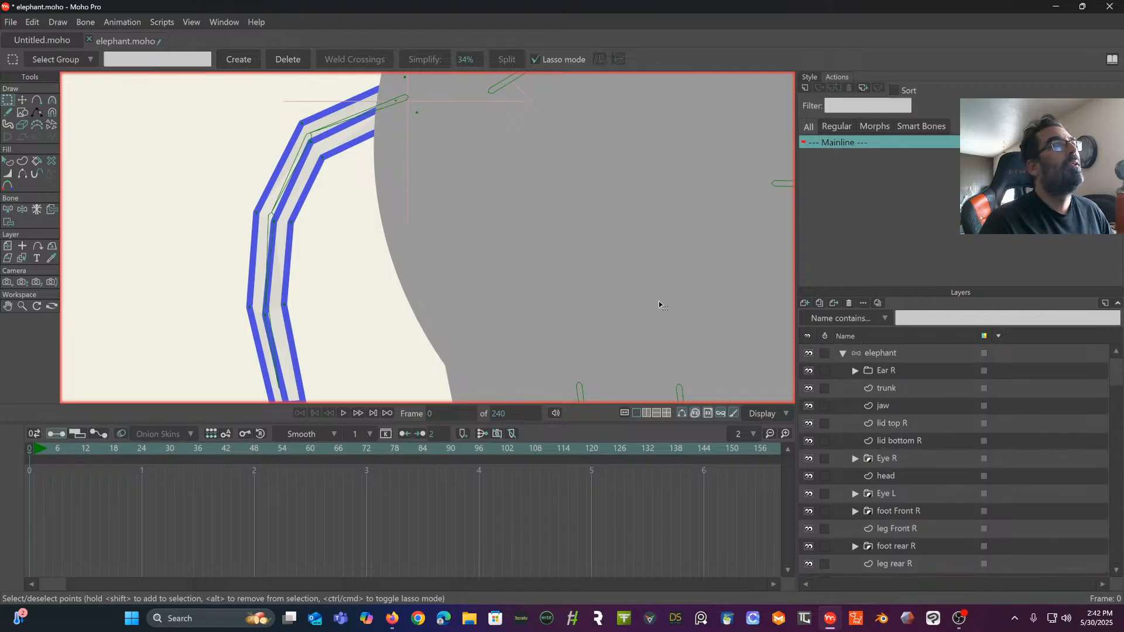
left_click_drag(447, 281, 352, 276)
scroll(391, 279, "down", 2)
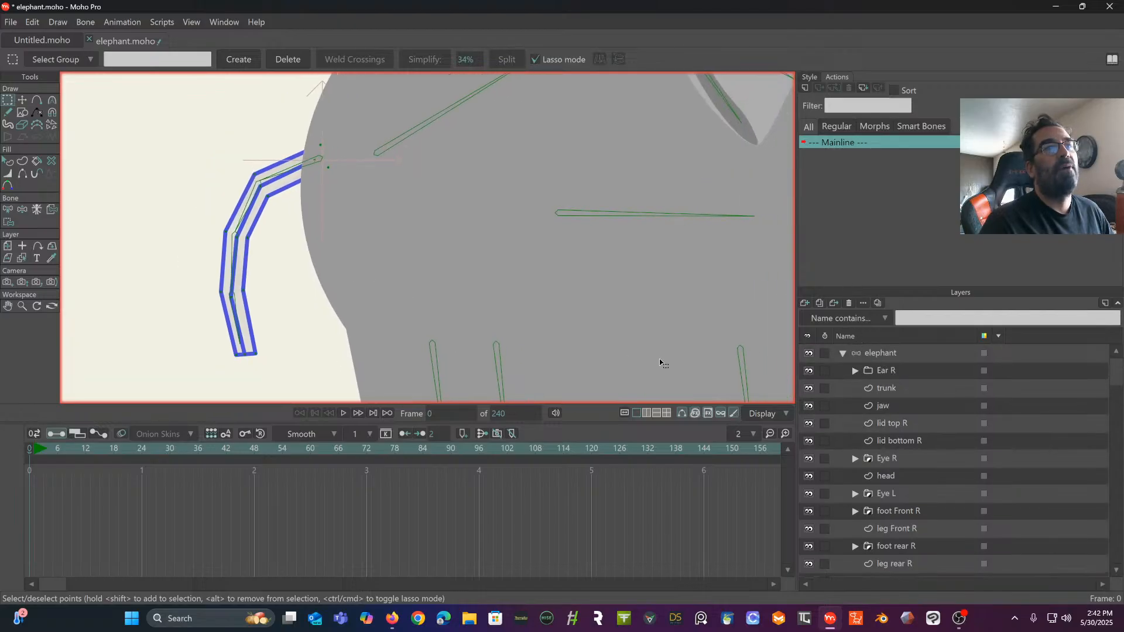
scroll(907, 434, "down", 3)
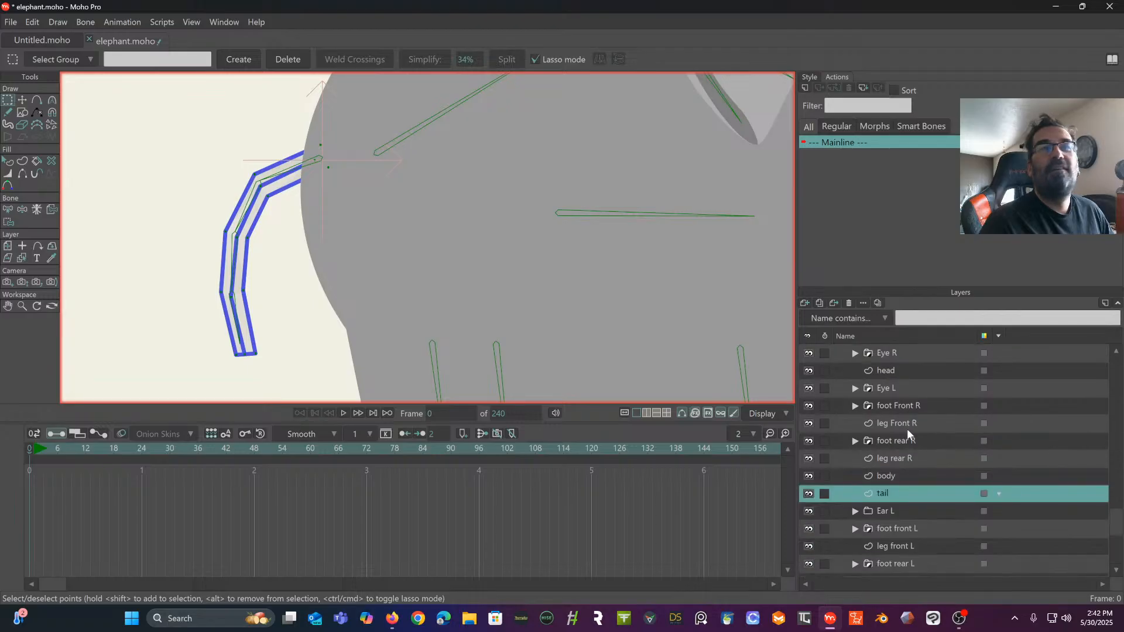
double_click(911, 496)
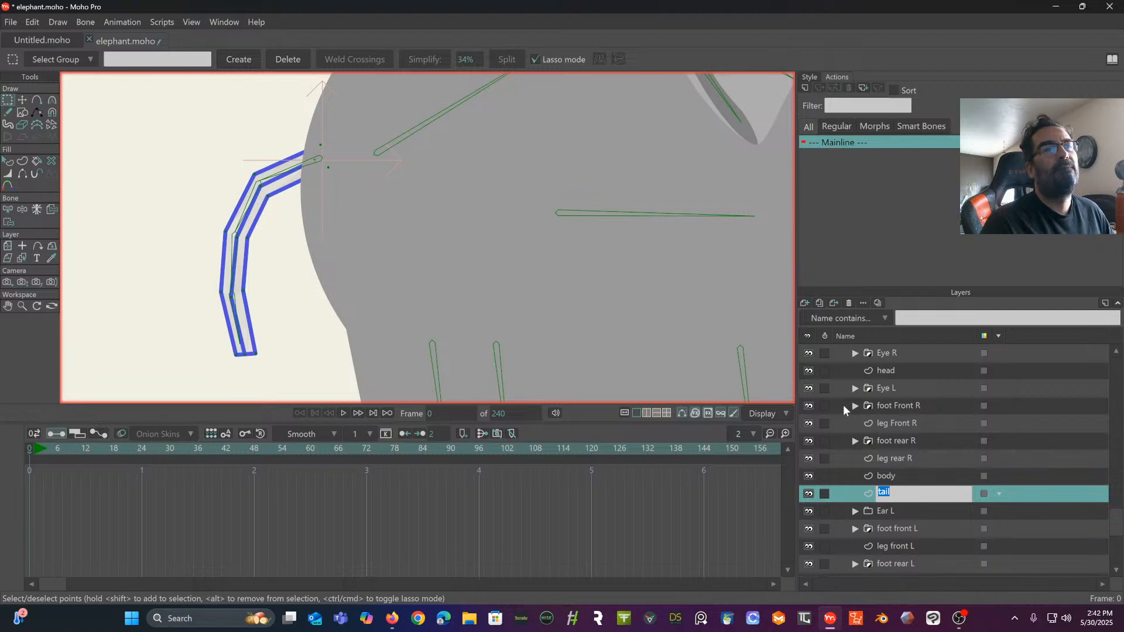
left_click(845, 424)
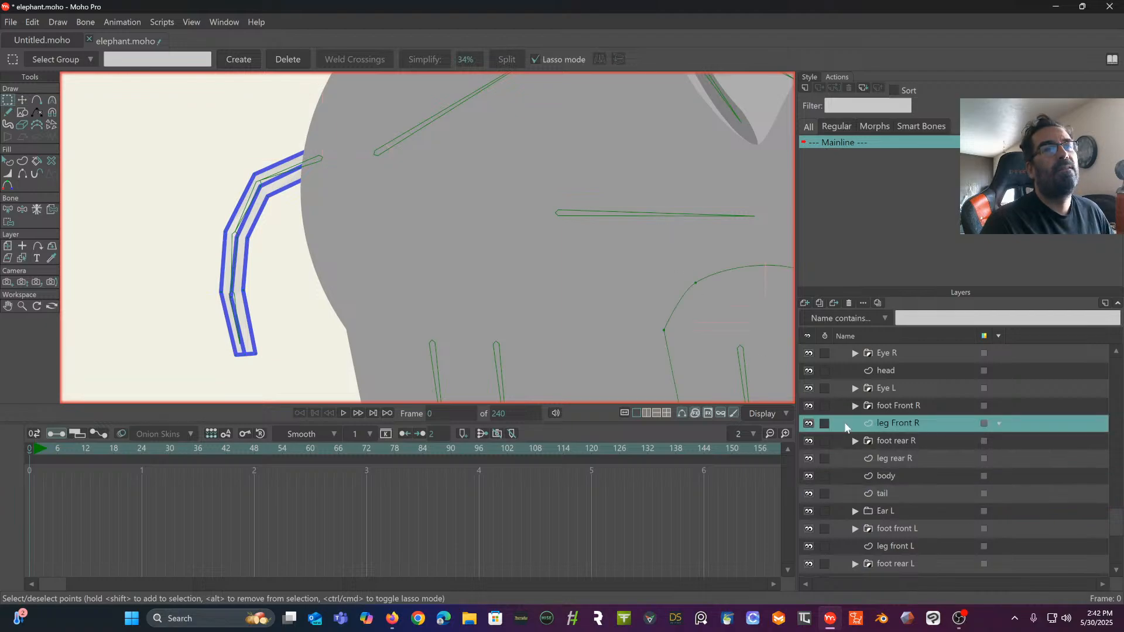
left_click(894, 494)
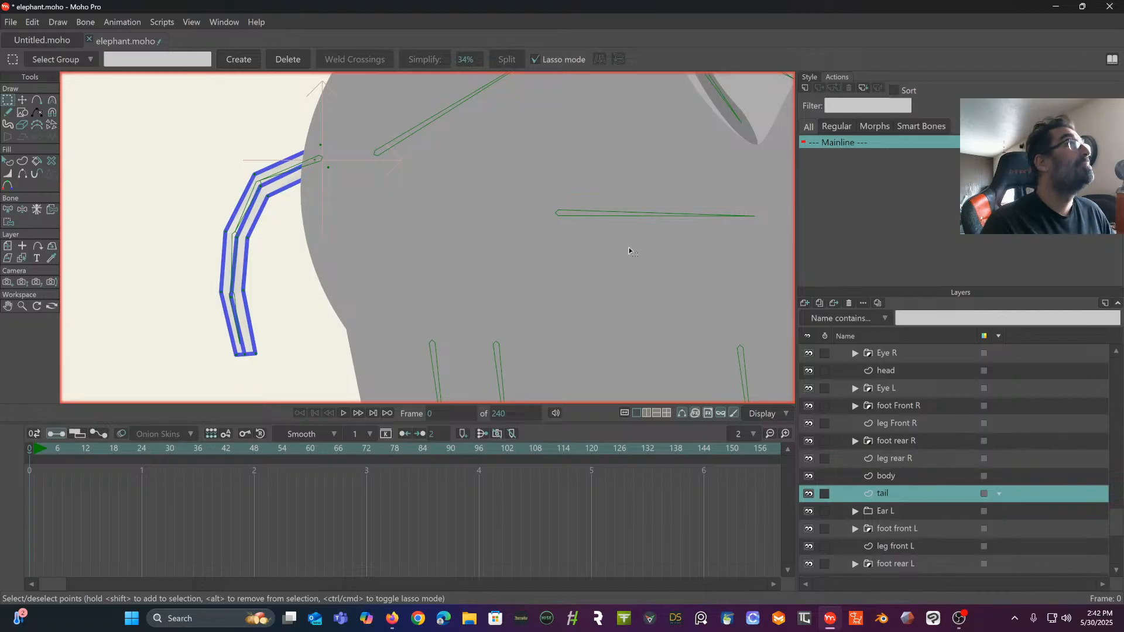
- Undo the tail's added centre line and its mesh triangulation
left_click(324, 196)
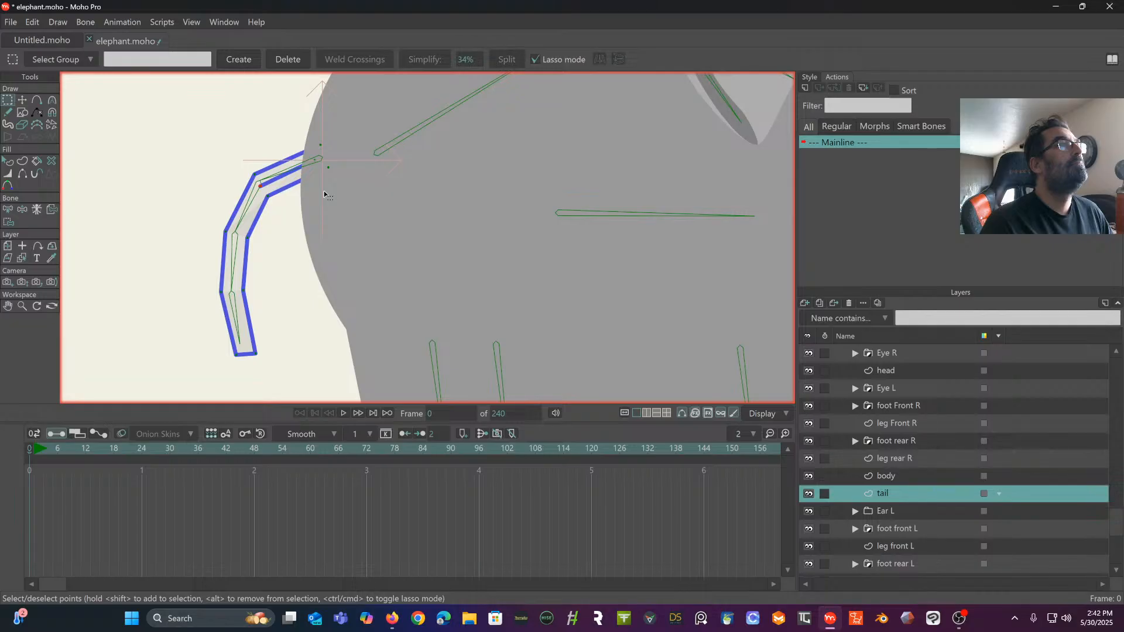
key("ctrl+z")
key("ctrl+z")
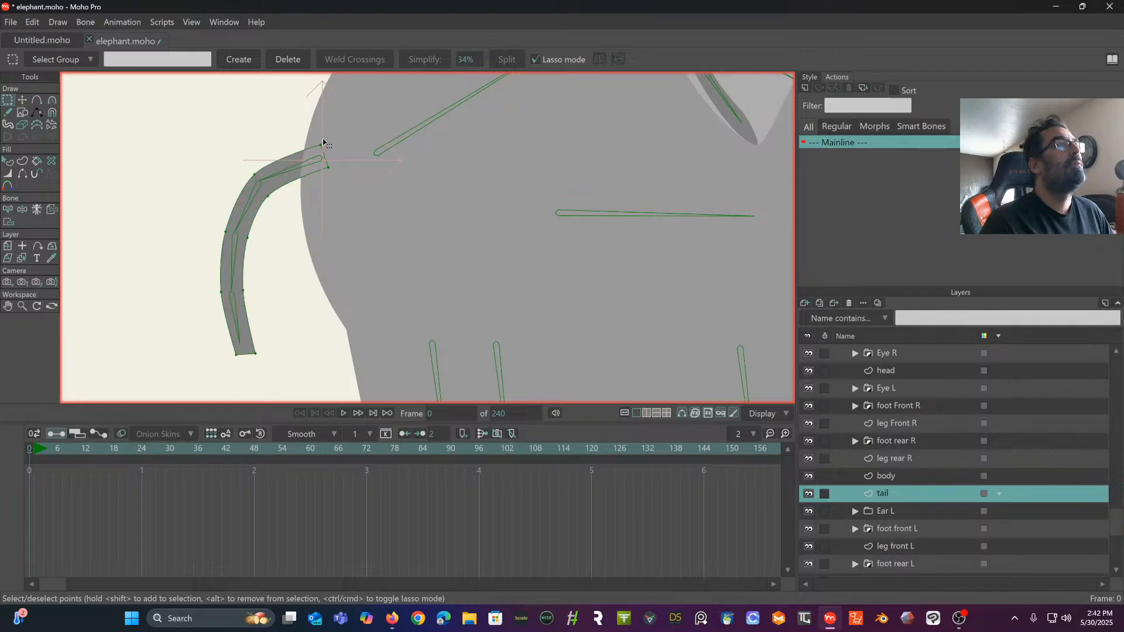
- Add points on both edges of the tail, one pair just below the first bone joint and one near the base
scroll(325, 147, "up", 3)
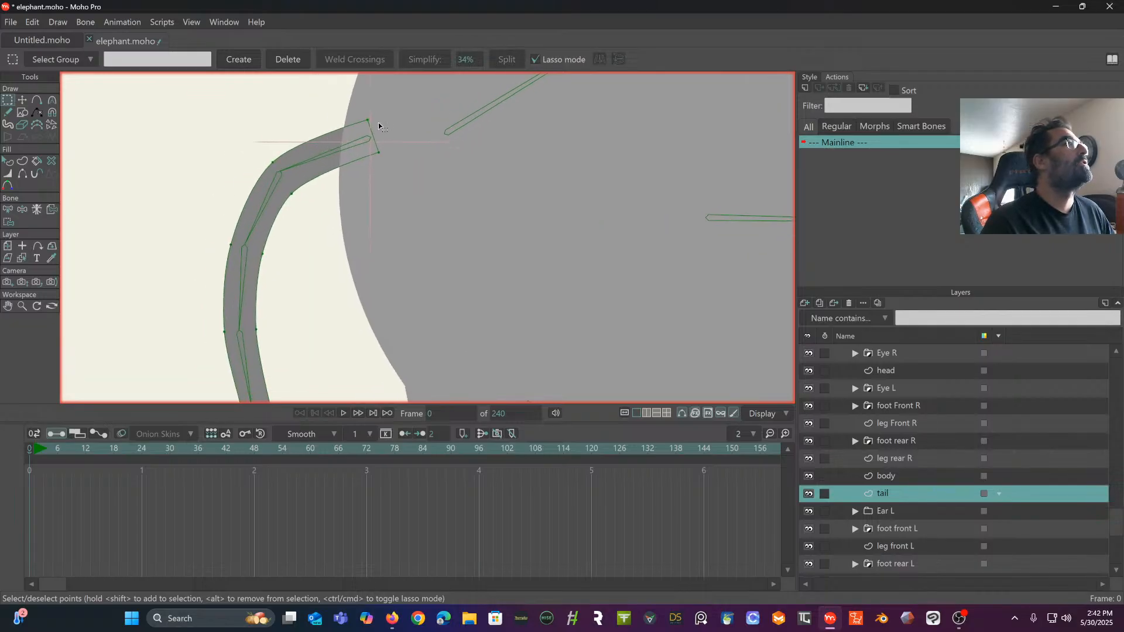
scroll(379, 125, "up", 2)
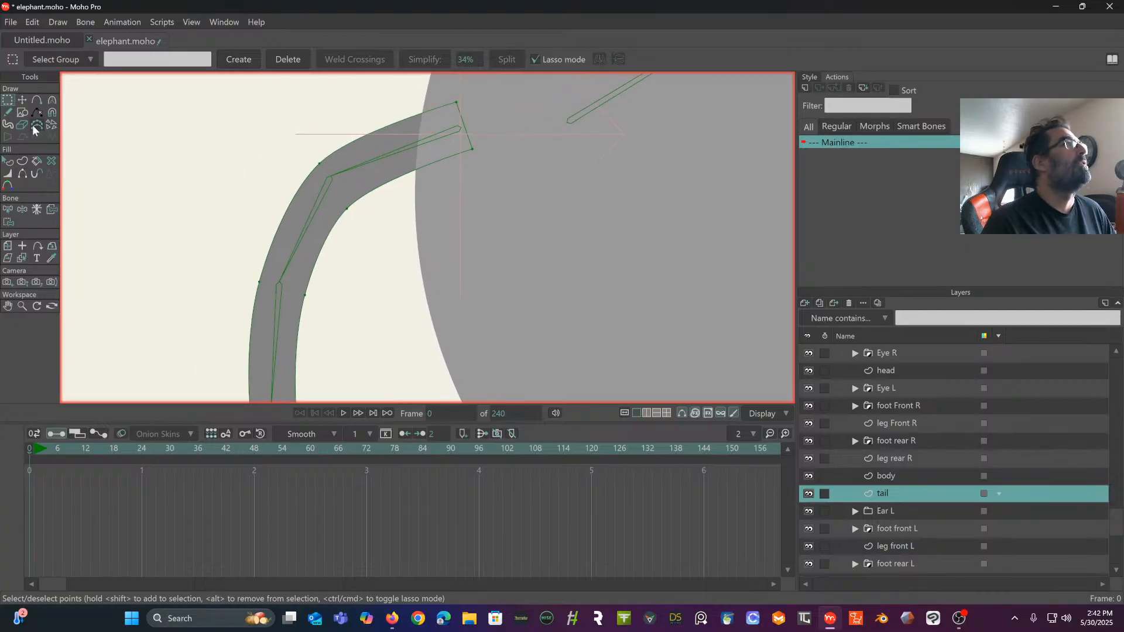
left_click(36, 101)
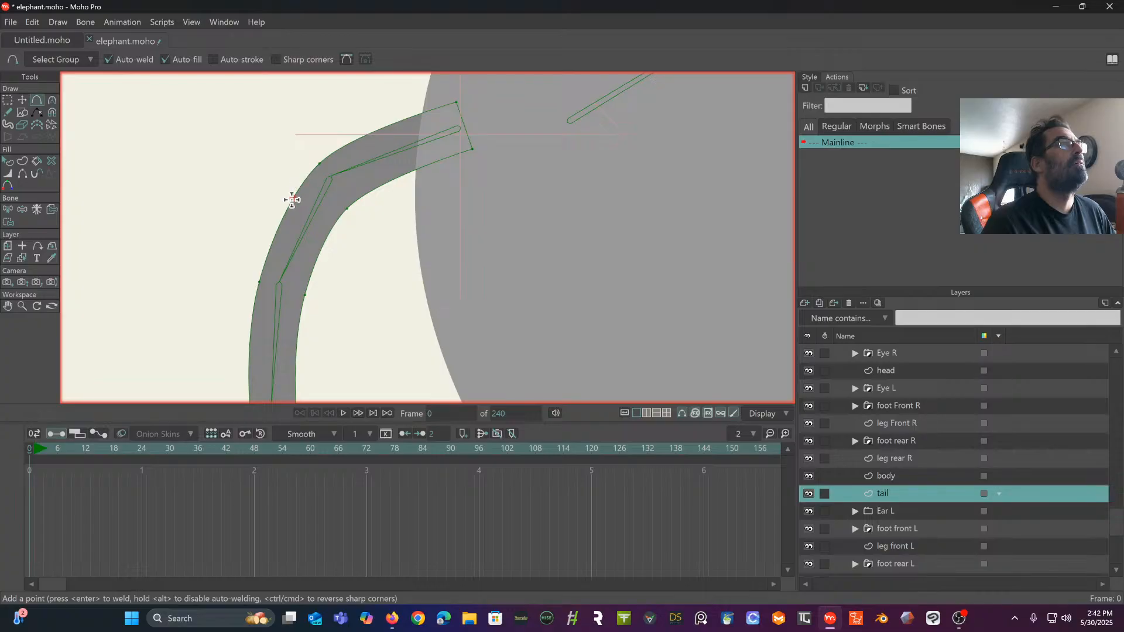
left_click(304, 184)
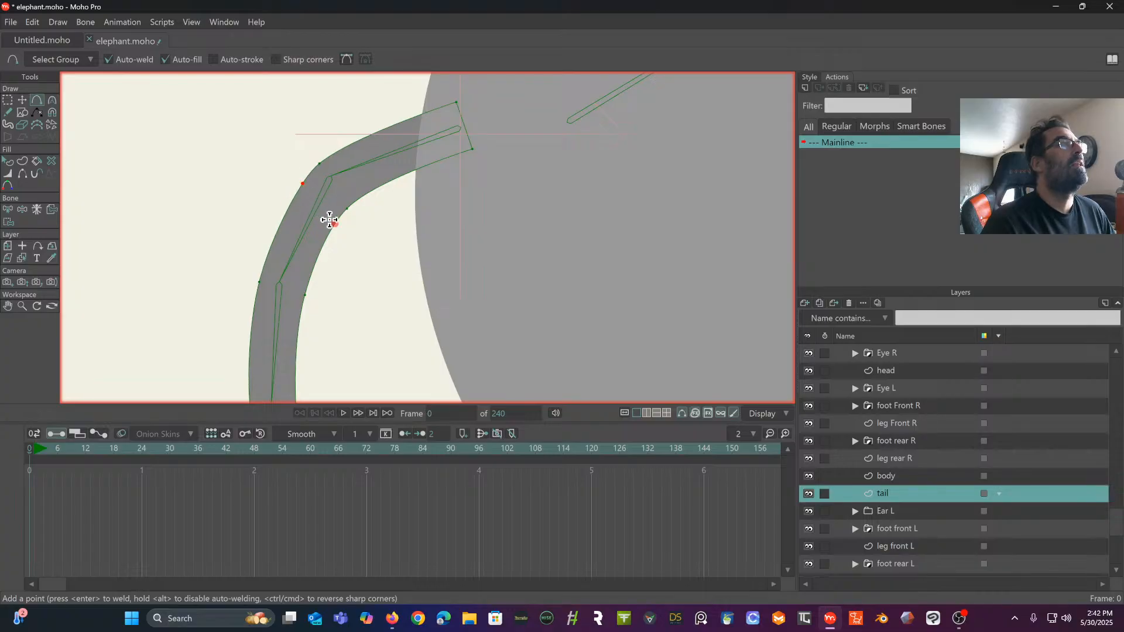
left_click(334, 223)
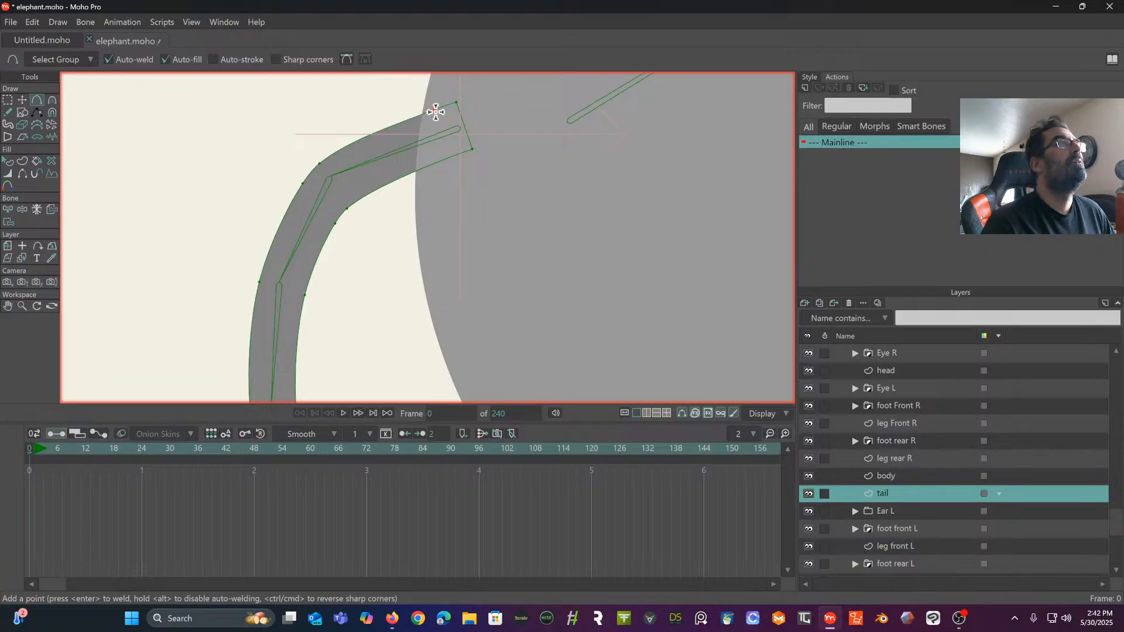
left_click(448, 158)
left_click_drag(396, 172, 411, 155)
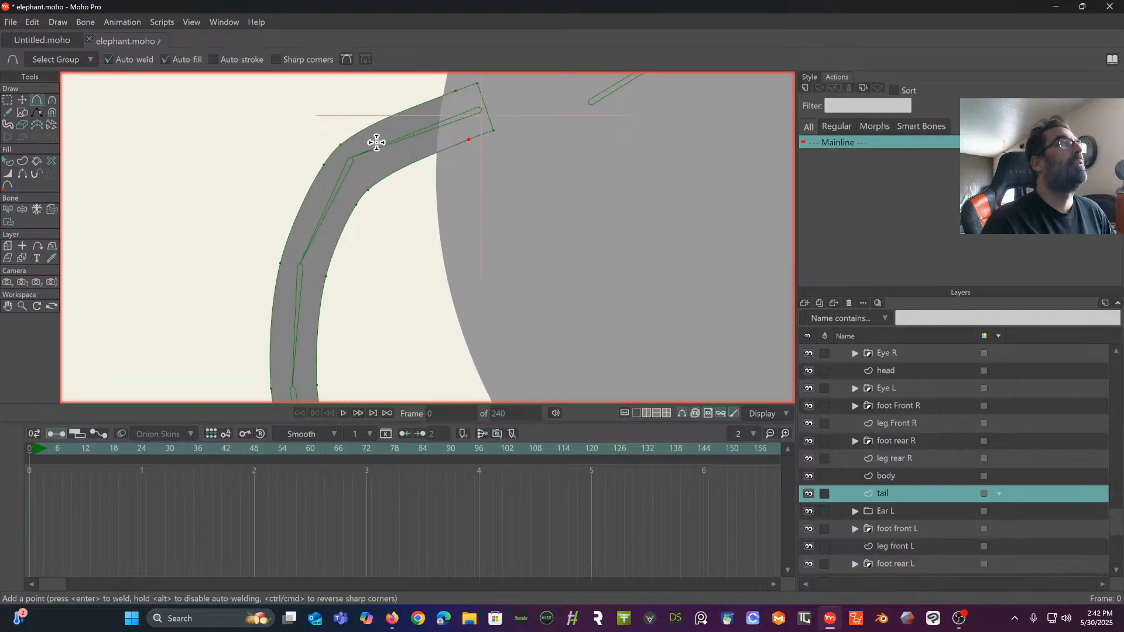
- Add a pair of points on opposite tail edges just above both the second and the third bone joints
left_click(287, 243)
left_click(330, 263)
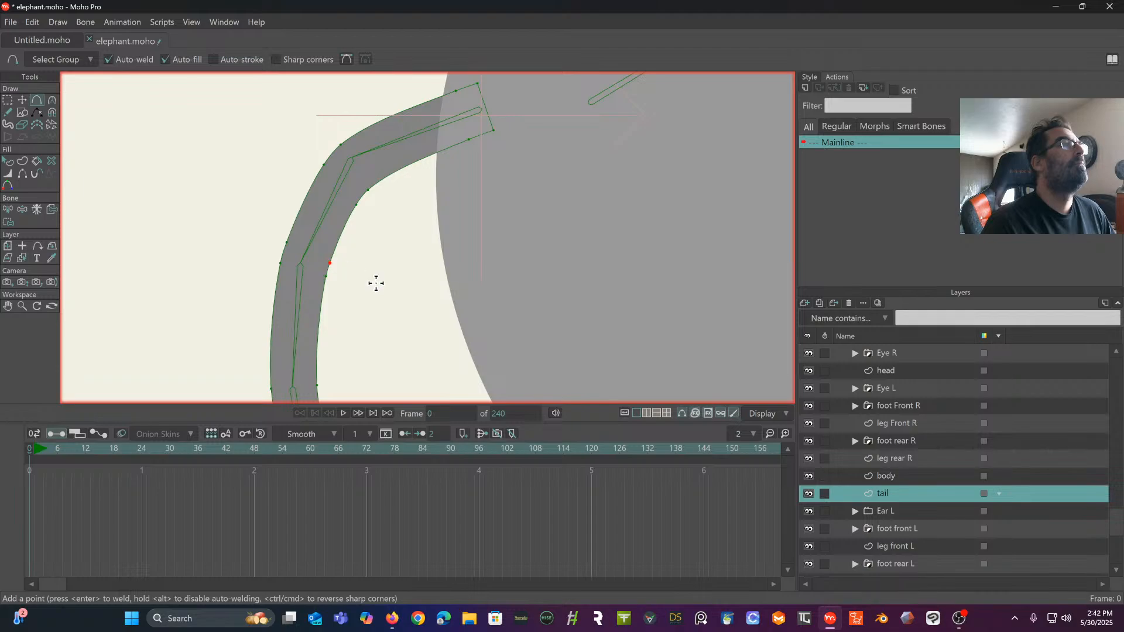
left_click_drag(377, 281, 443, 128)
left_click(382, 219)
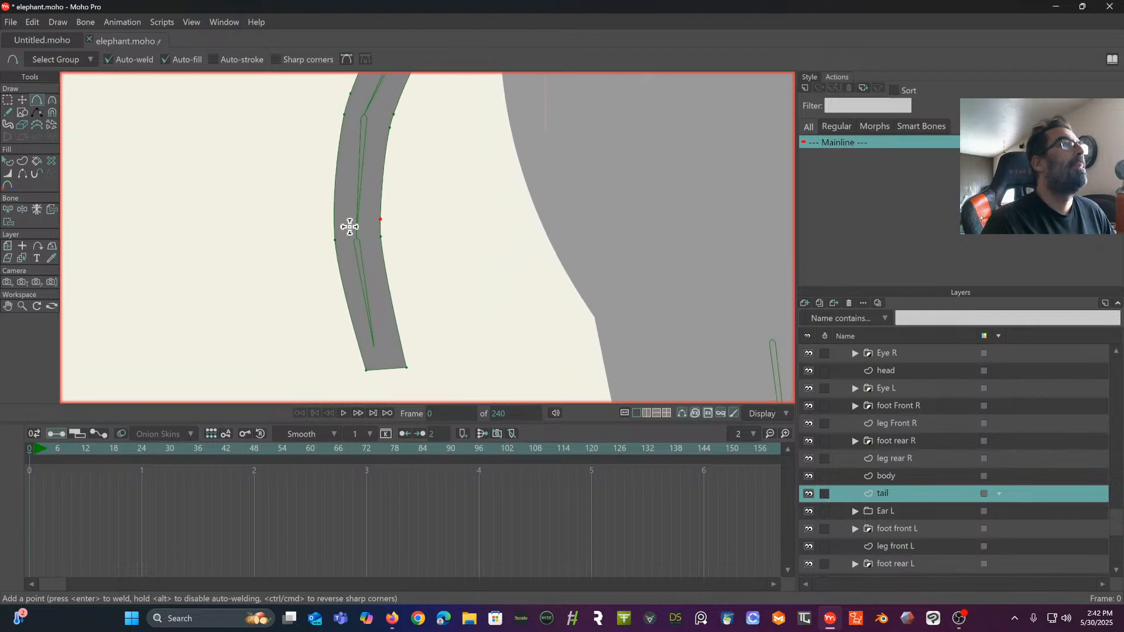
left_click(334, 224)
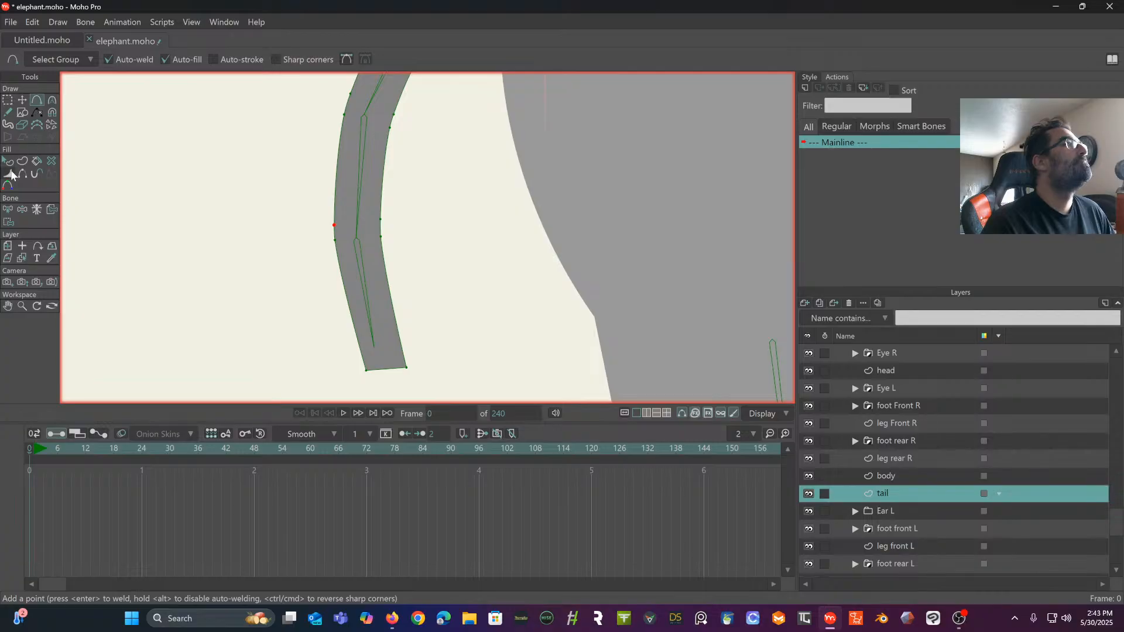
- Bind the six points surrounding the tail's base bone to that bone
left_click(9, 209)
left_click_drag(311, 195, 254, 315)
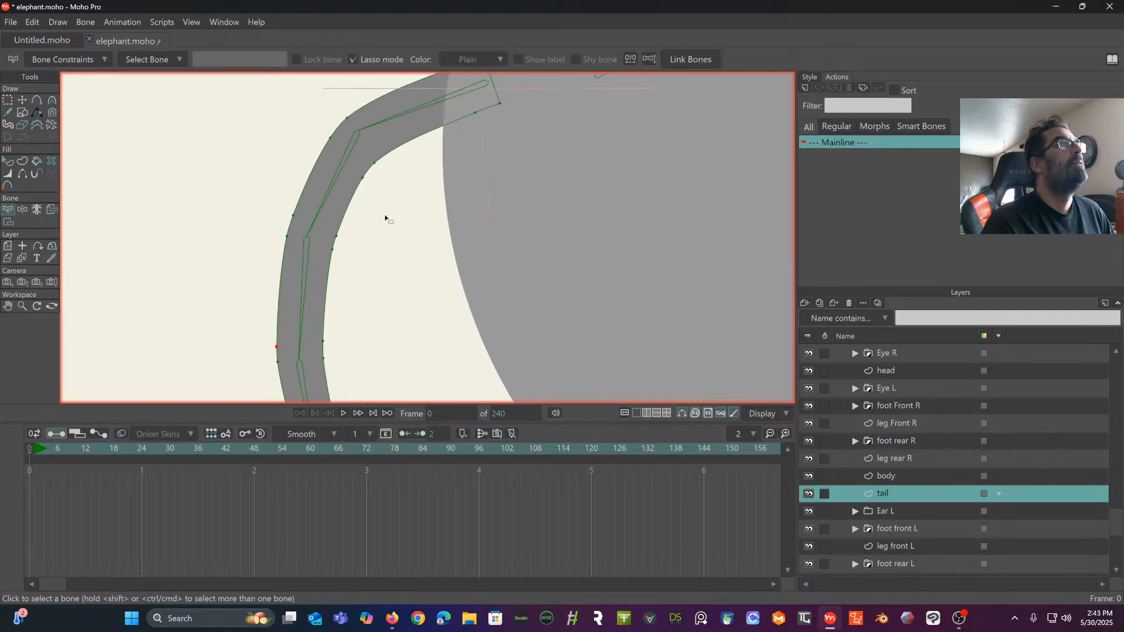
left_click(404, 124)
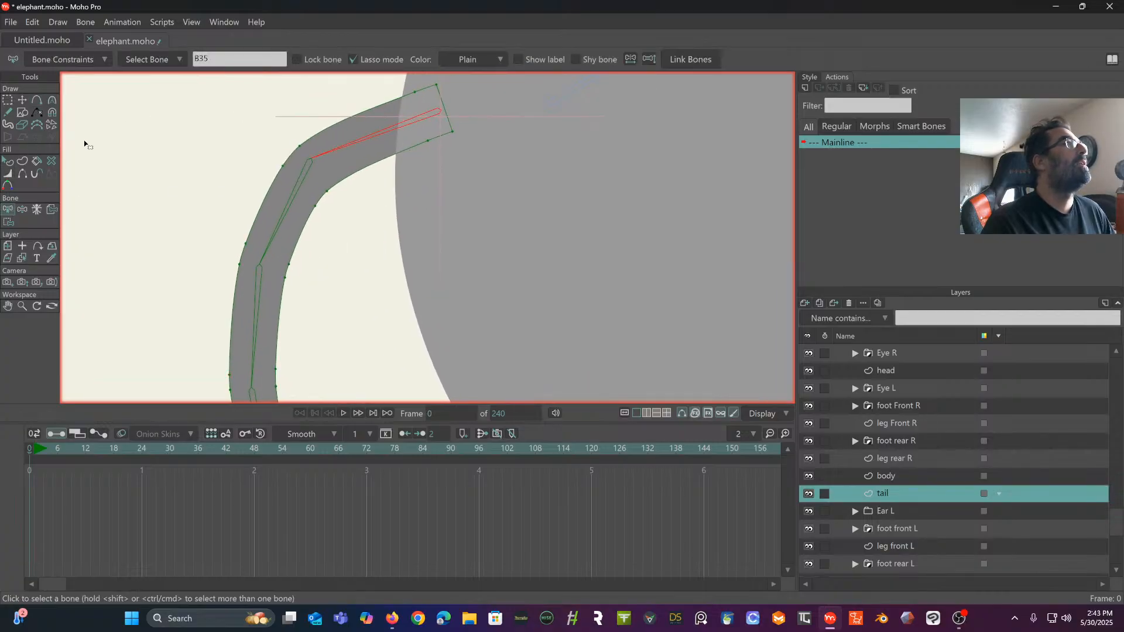
left_click(9, 222)
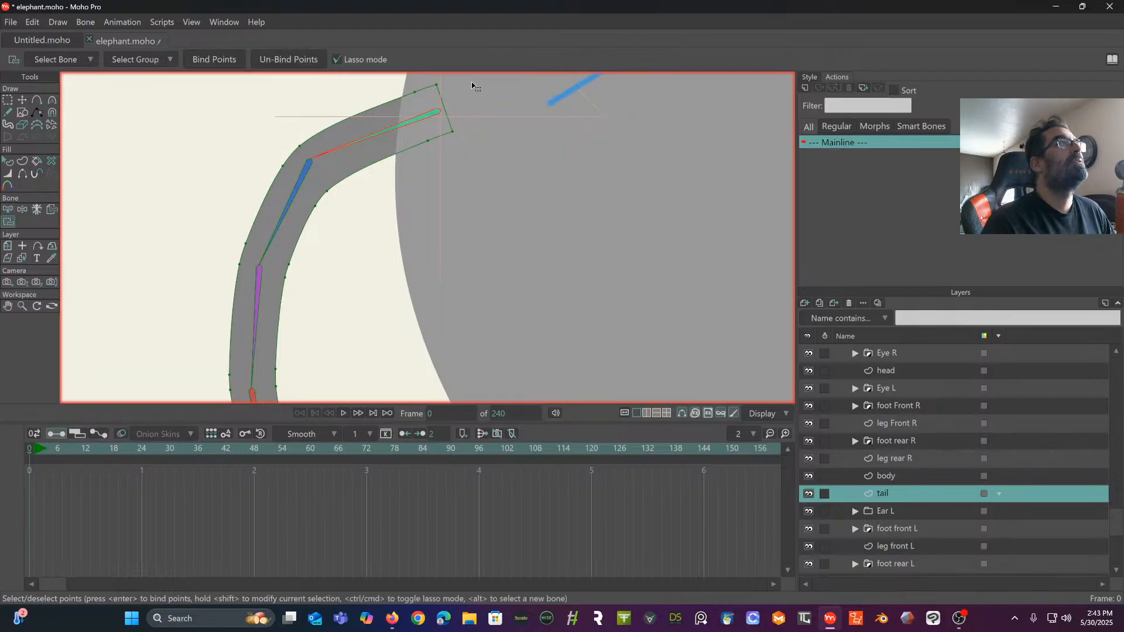
mouse_move(473, 86)
left_mouse_down()
mouse_move(311, 125)
mouse_move(293, 151)
left_mouse_up()
left_click_drag(407, 193, 487, 78)
left_click(212, 57)
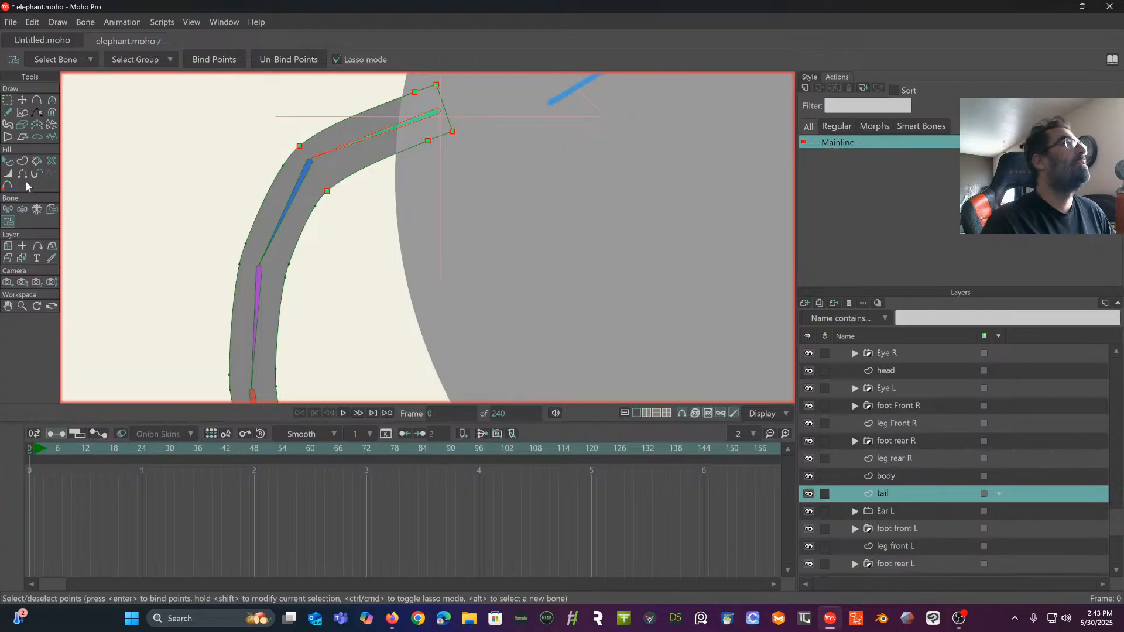
- Bind the edge points on both sides of the second tail bone to that bone
left_click(9, 209)
left_click(287, 221)
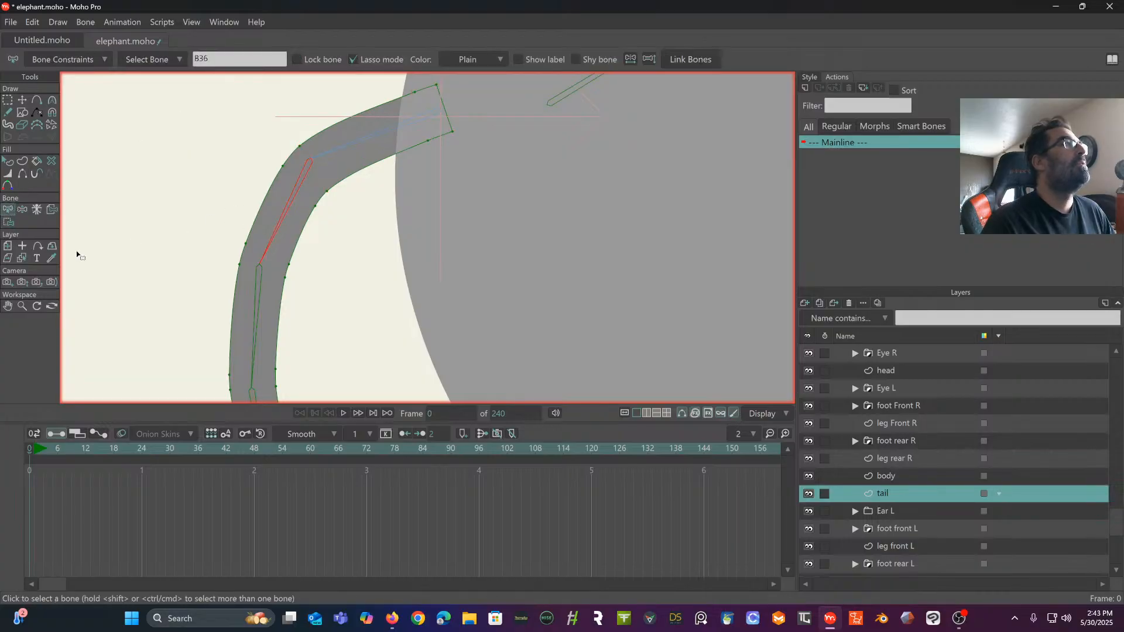
left_click(9, 222)
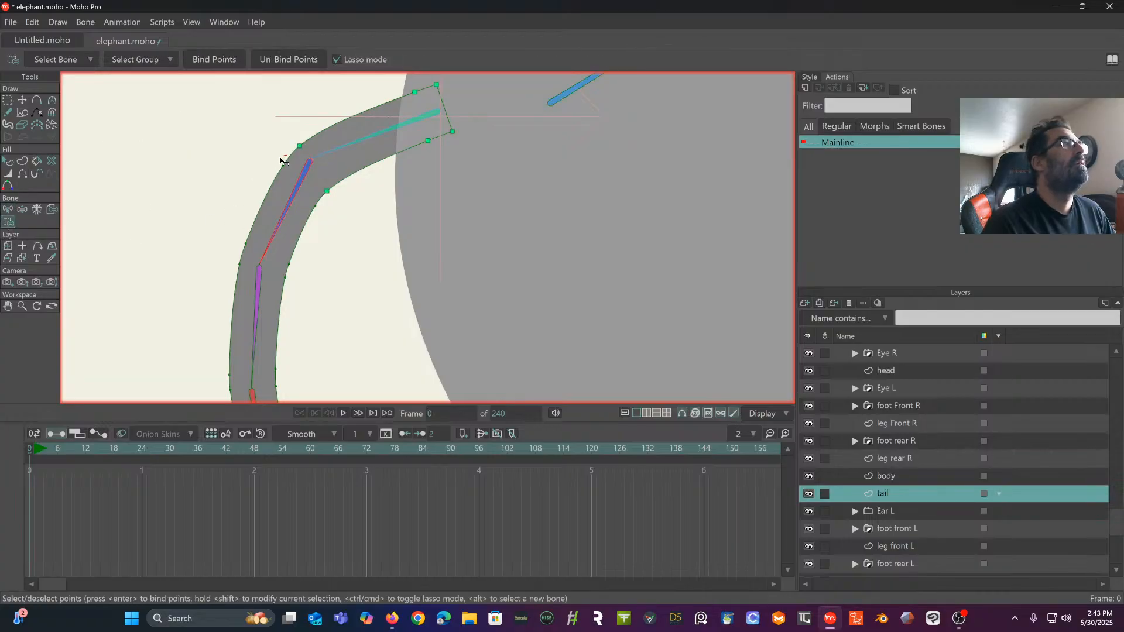
mouse_move(283, 160)
left_mouse_down()
mouse_move(228, 217)
mouse_move(226, 238)
mouse_move(273, 274)
mouse_move(327, 280)
mouse_move(315, 199)
left_mouse_up()
mouse_move(264, 151)
left_mouse_down()
mouse_move(194, 223)
mouse_move(215, 248)
mouse_move(292, 271)
mouse_move(344, 222)
mouse_move(267, 151)
left_mouse_up()
left_click(216, 59)
- Bind the edge points on both sides of the third tail bone to that bone
left_click_drag(207, 211, 233, 79)
left_click(9, 211)
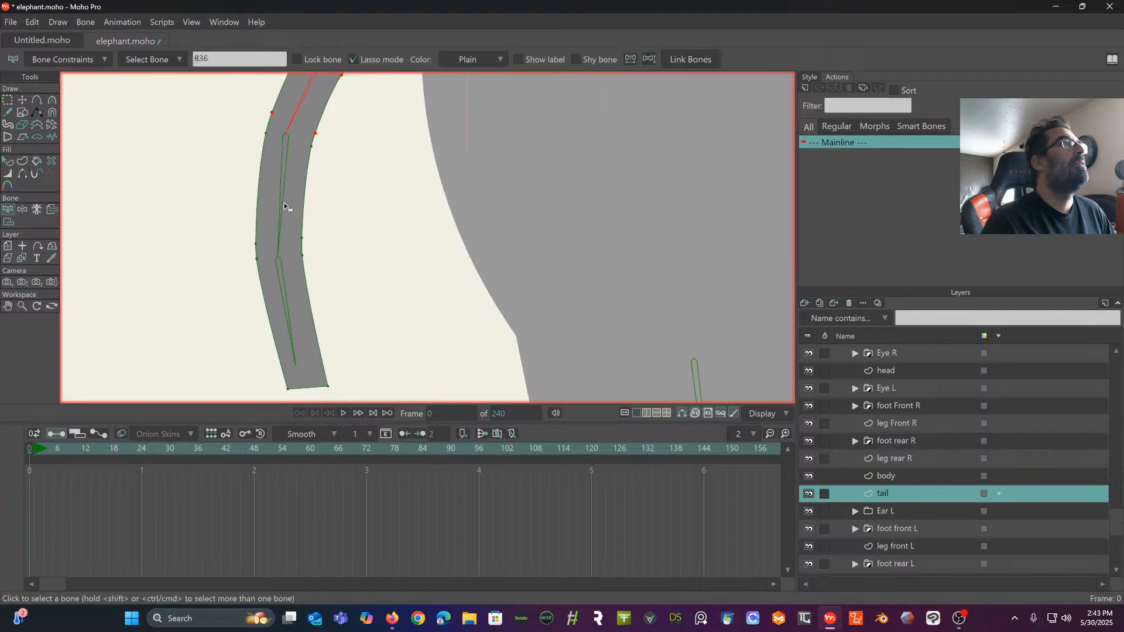
left_click(280, 199)
left_click(7, 222)
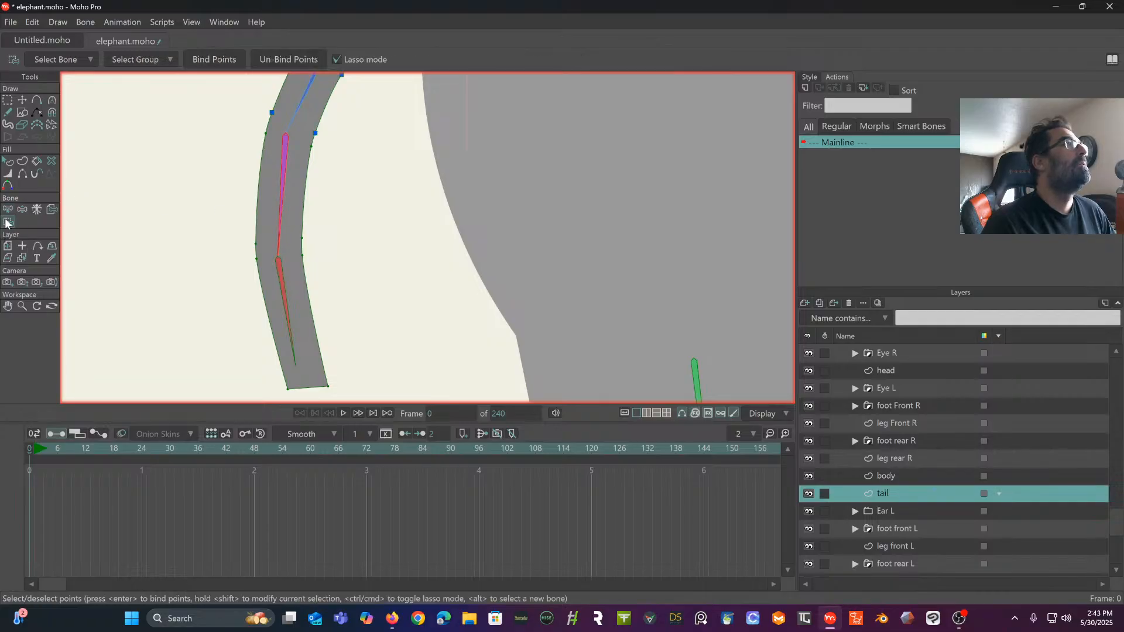
mouse_move(265, 126)
left_mouse_down()
mouse_move(221, 220)
mouse_move(244, 249)
mouse_move(275, 249)
mouse_move(343, 205)
mouse_move(335, 159)
mouse_move(268, 125)
left_mouse_up()
left_click(209, 60)
left_click_drag(220, 232, 207, 129)
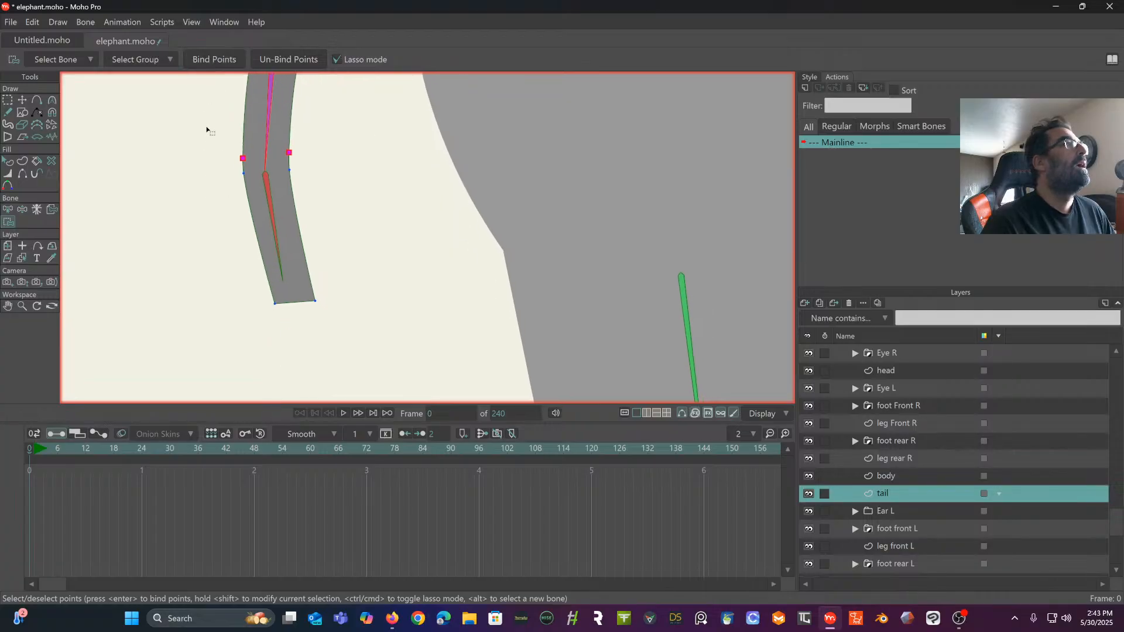
- Bind the edge and tip points around the last tail bone to that bone
left_click(7, 210)
left_click(272, 216)
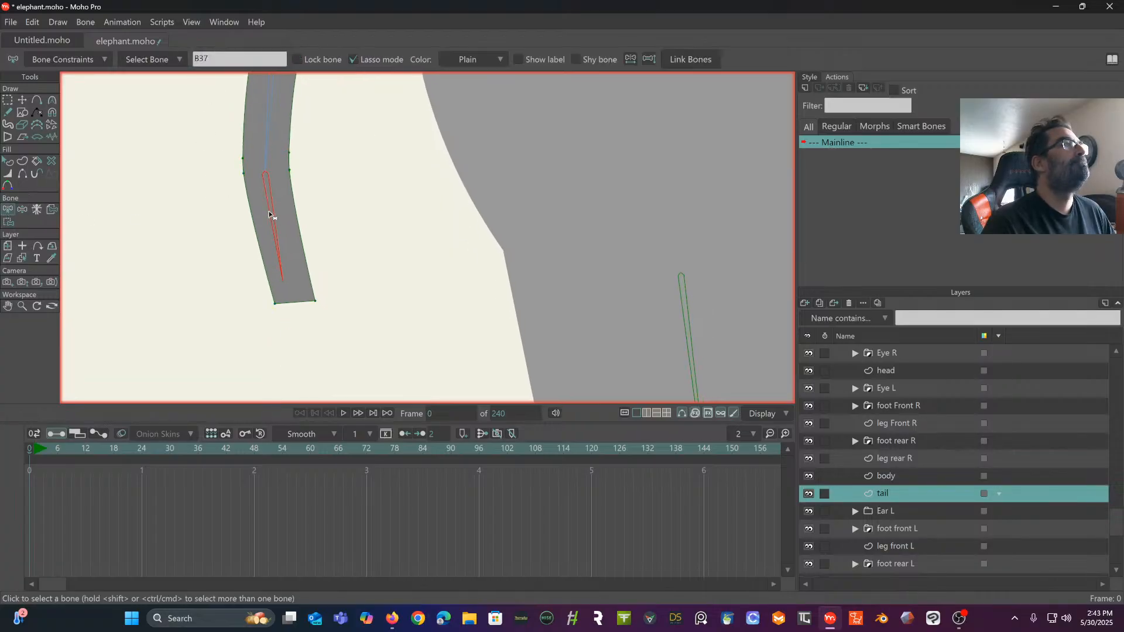
left_click(8, 221)
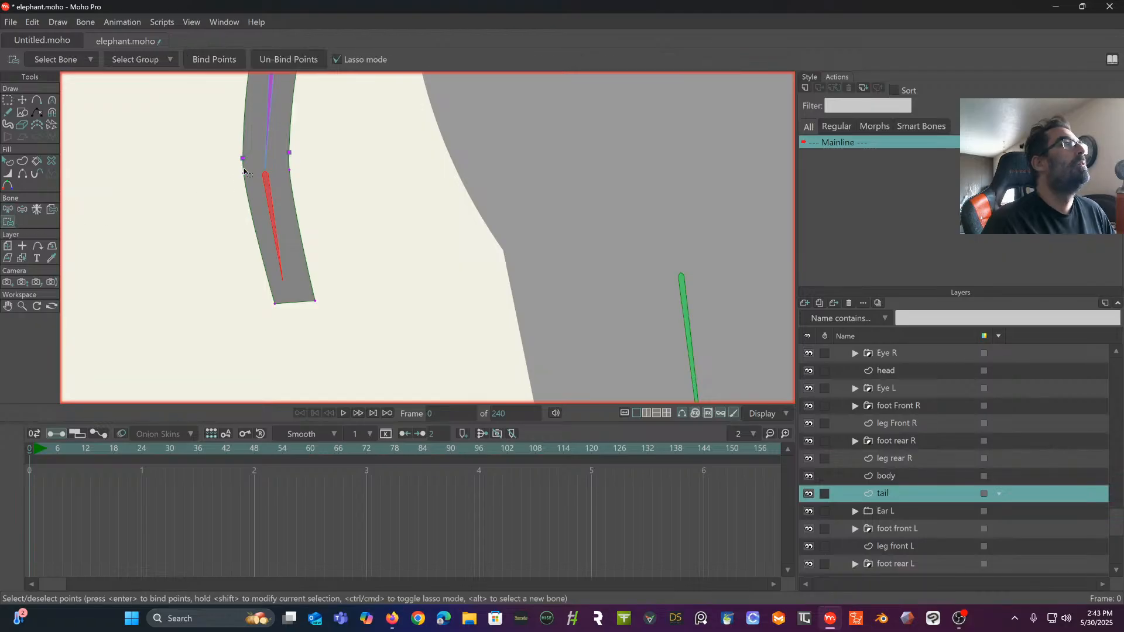
mouse_move(244, 171)
left_mouse_down()
mouse_move(189, 216)
mouse_move(219, 350)
mouse_move(356, 325)
mouse_move(375, 230)
mouse_move(347, 186)
mouse_move(296, 162)
mouse_move(280, 168)
mouse_move(253, 316)
left_mouse_up()
left_click(217, 55)
- Test how the bound tail bends by manipulating its bones
scroll(338, 389, "down", 3)
left_click_drag(269, 271, 244, 239)
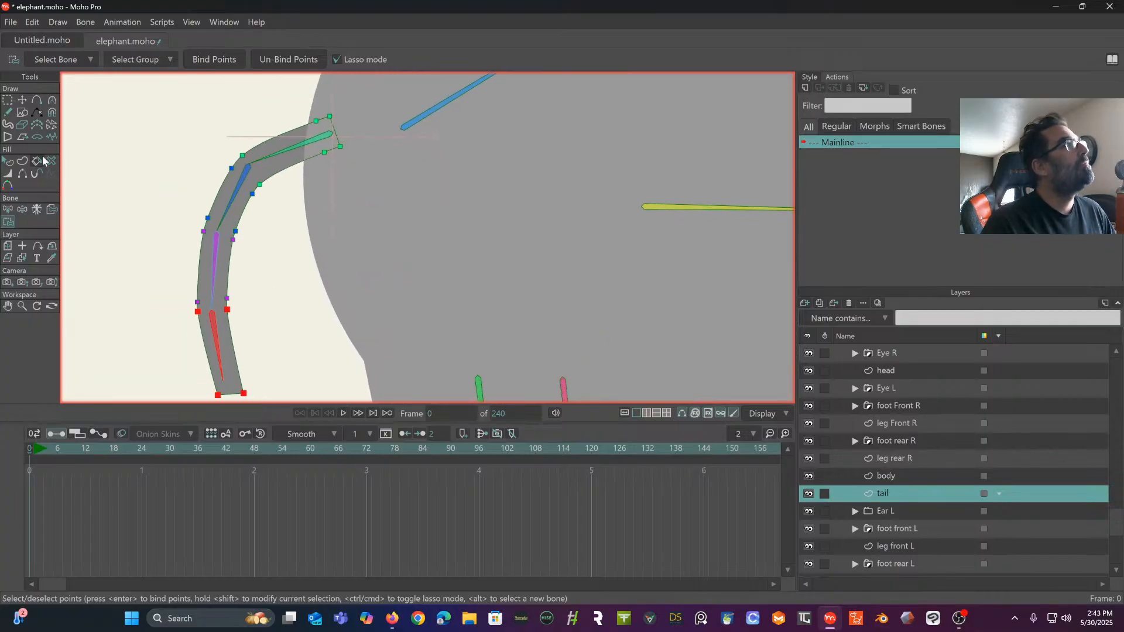
left_click(22, 210)
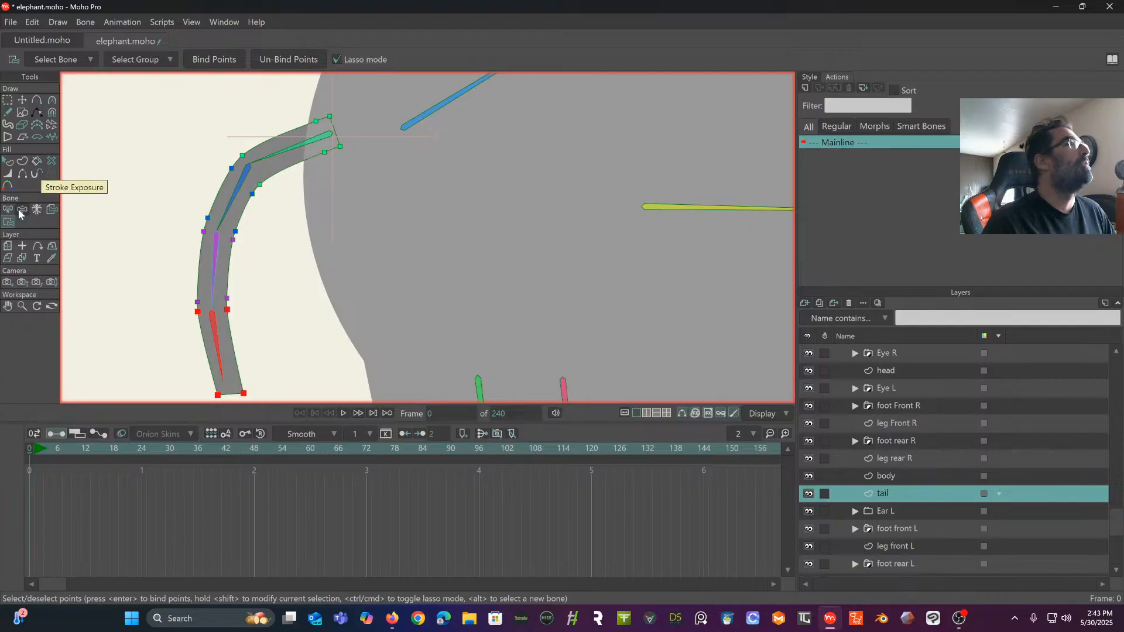
left_click_drag(286, 147, 201, 272)
left_click_drag(315, 264, 352, 178)
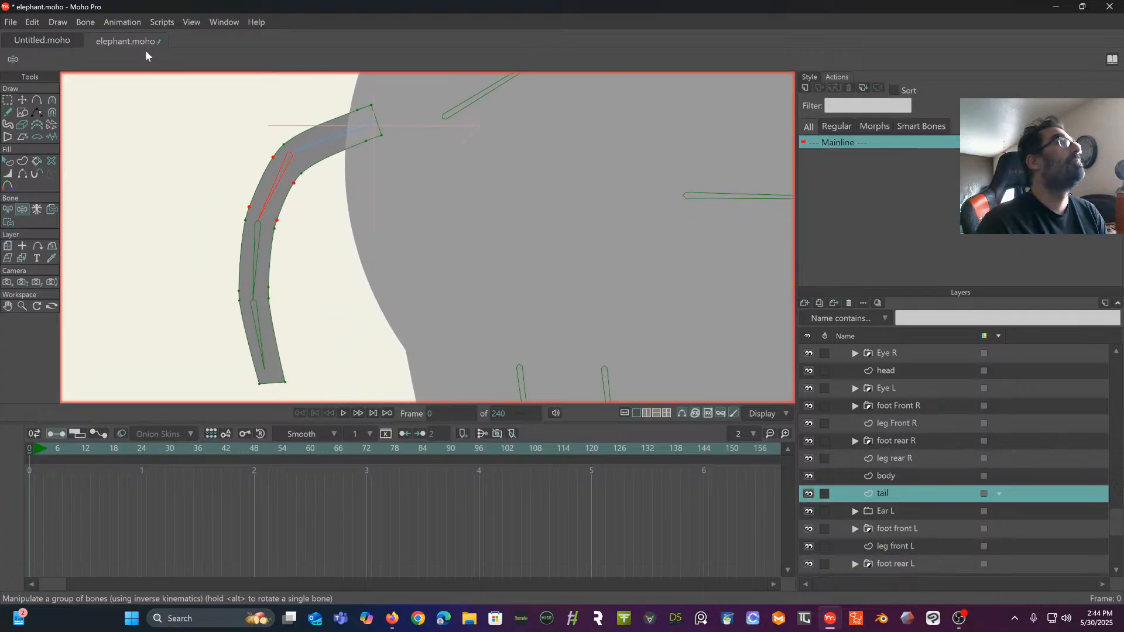
- Delete the extra pair of outline points just below the tail's first bone joint and the pair near its base
left_click(3, 103)
left_click(139, 107)
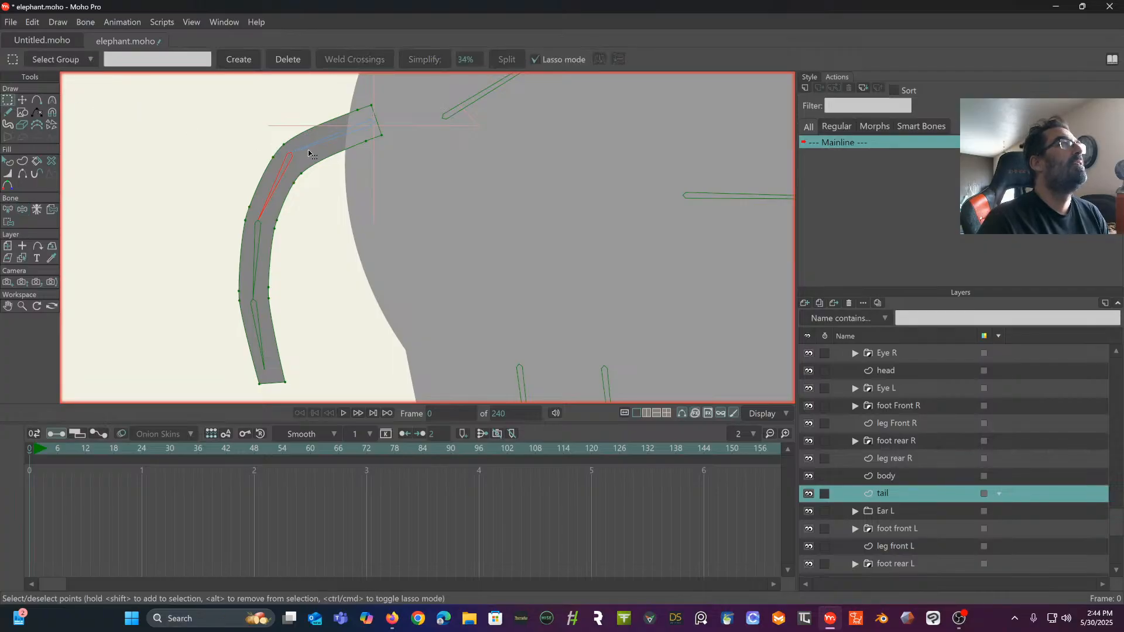
double_click(277, 163)
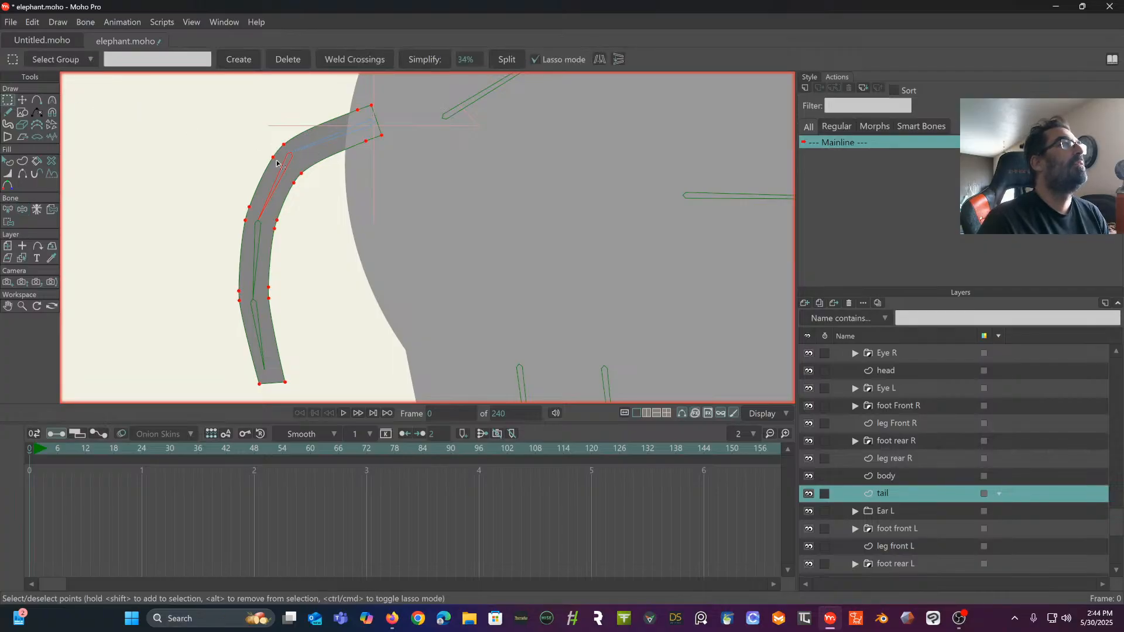
left_click(273, 157)
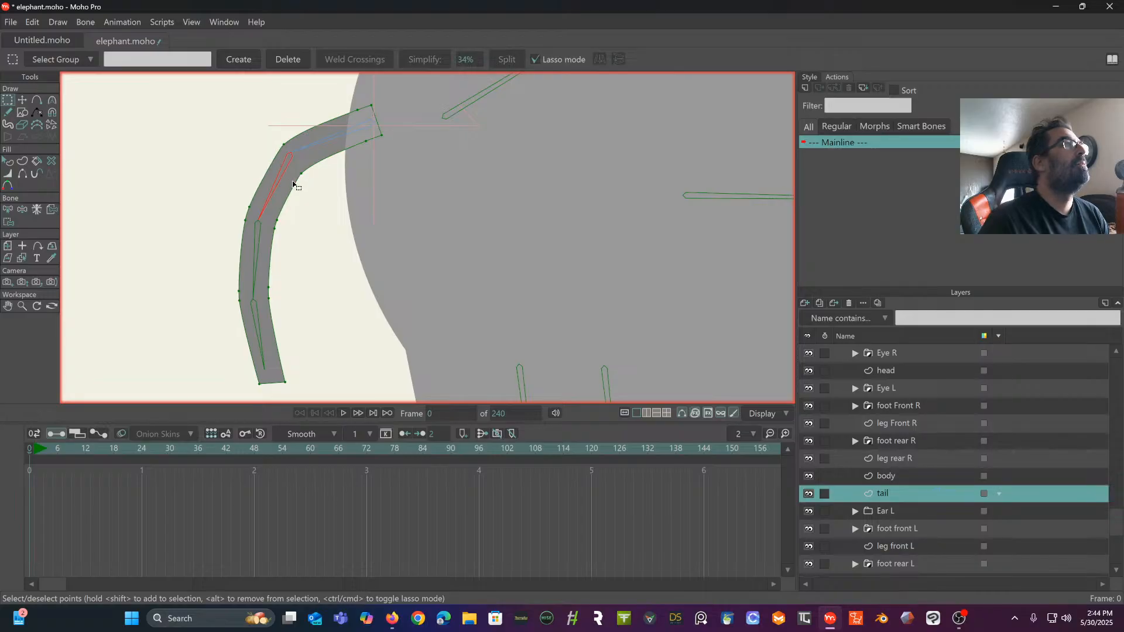
double_click(357, 115)
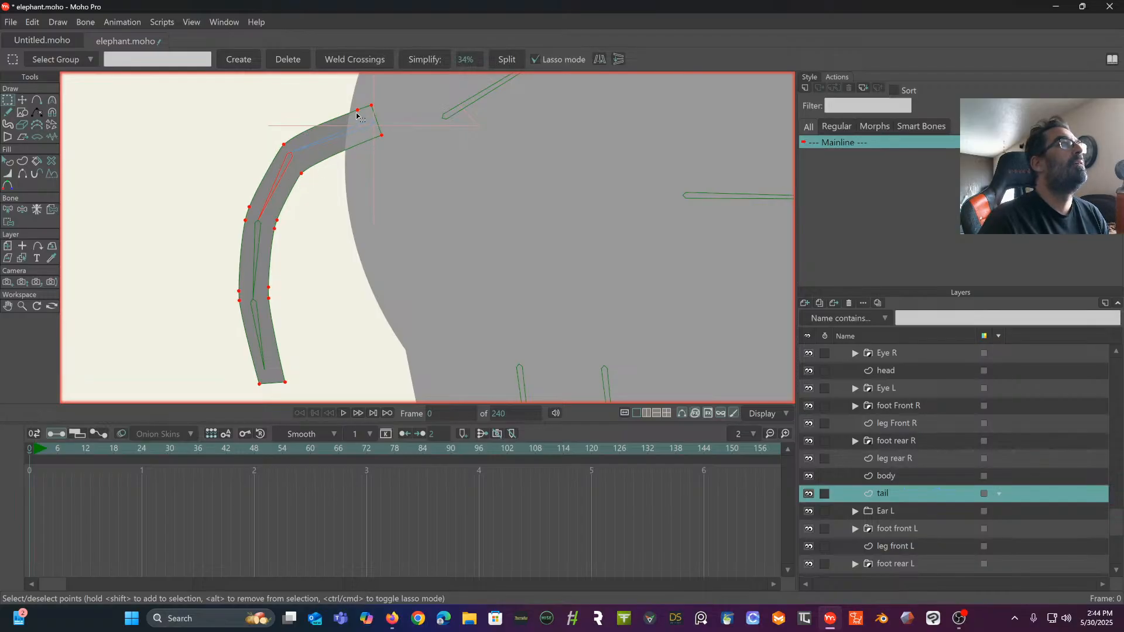
left_click(316, 112)
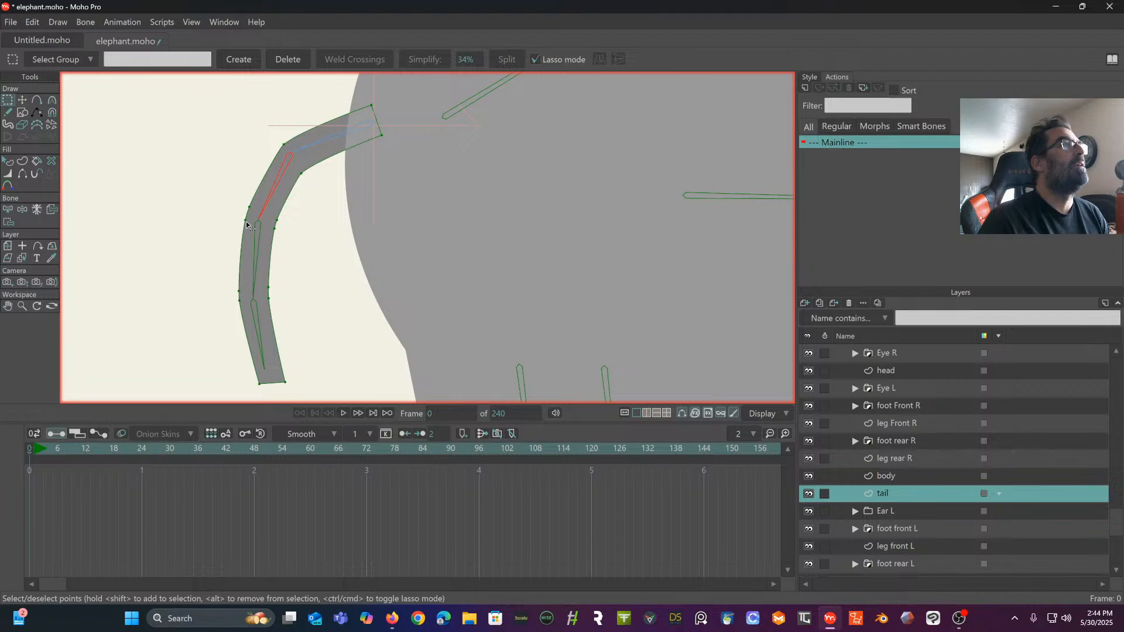
- Delete the extra outline points near the second and third tail joints, leaving one point on each edge per joint
key("Delete")
left_click_drag(290, 261, 320, 203)
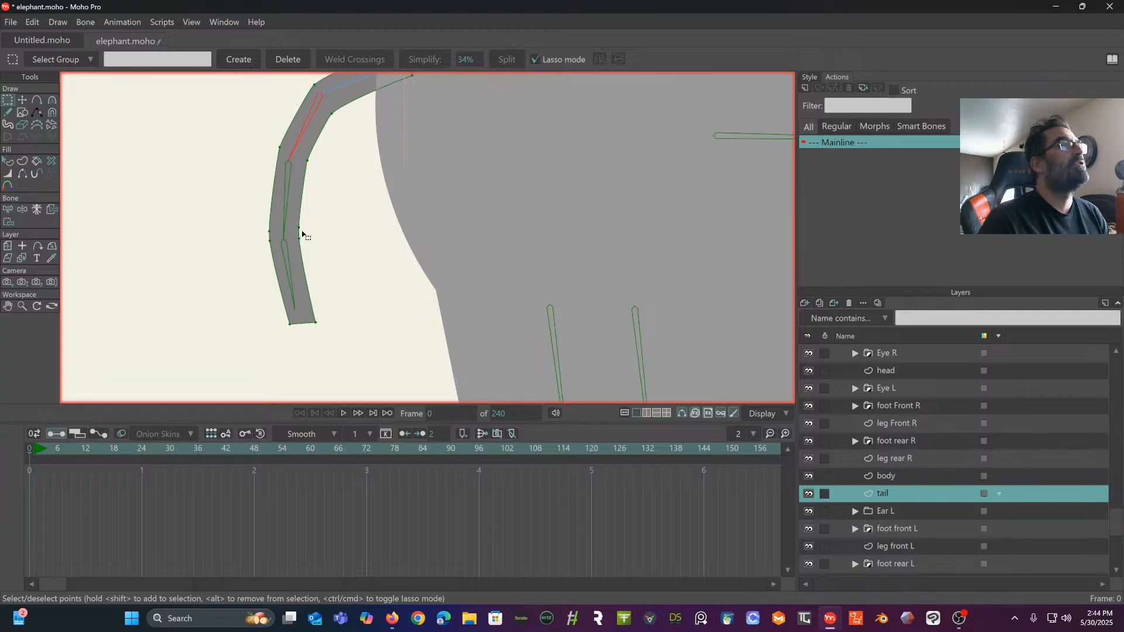
key("Delete")
left_click(270, 233)
key("Delete")
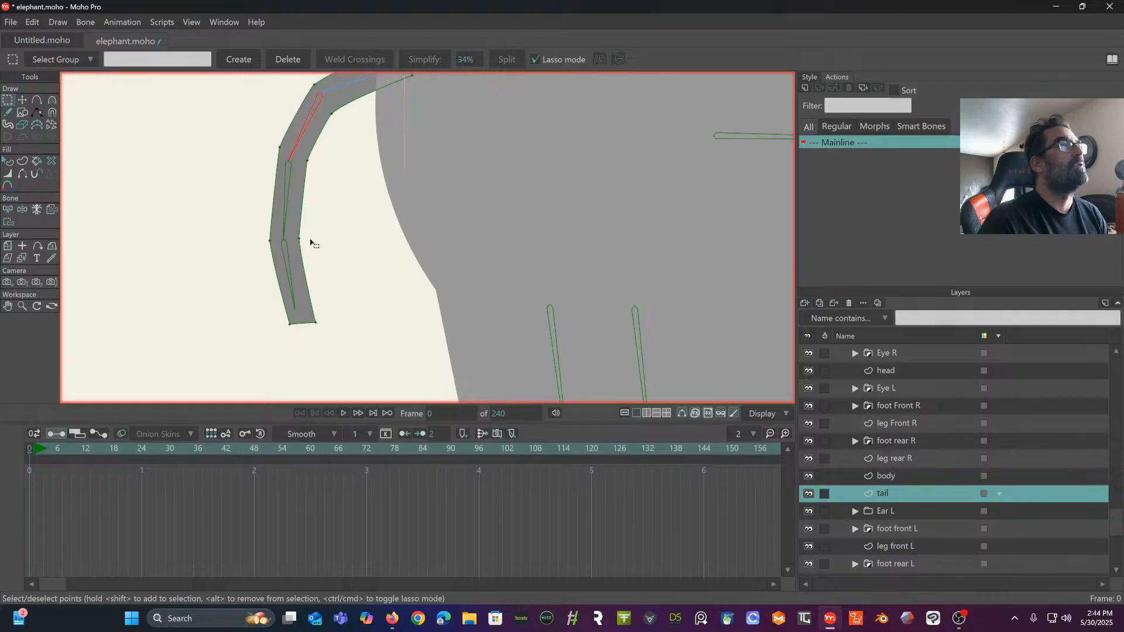
left_click_drag(310, 242, 257, 297)
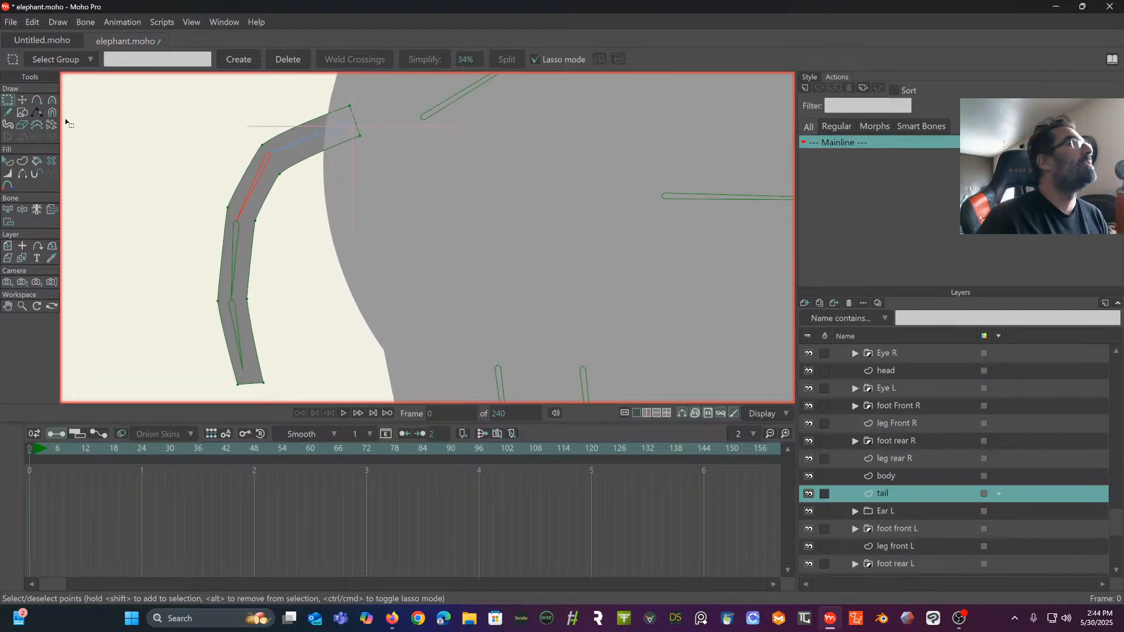
- Smooth the curvature of the tail's edge points and move the pair at the second bone joint level with that joint
left_click(52, 100)
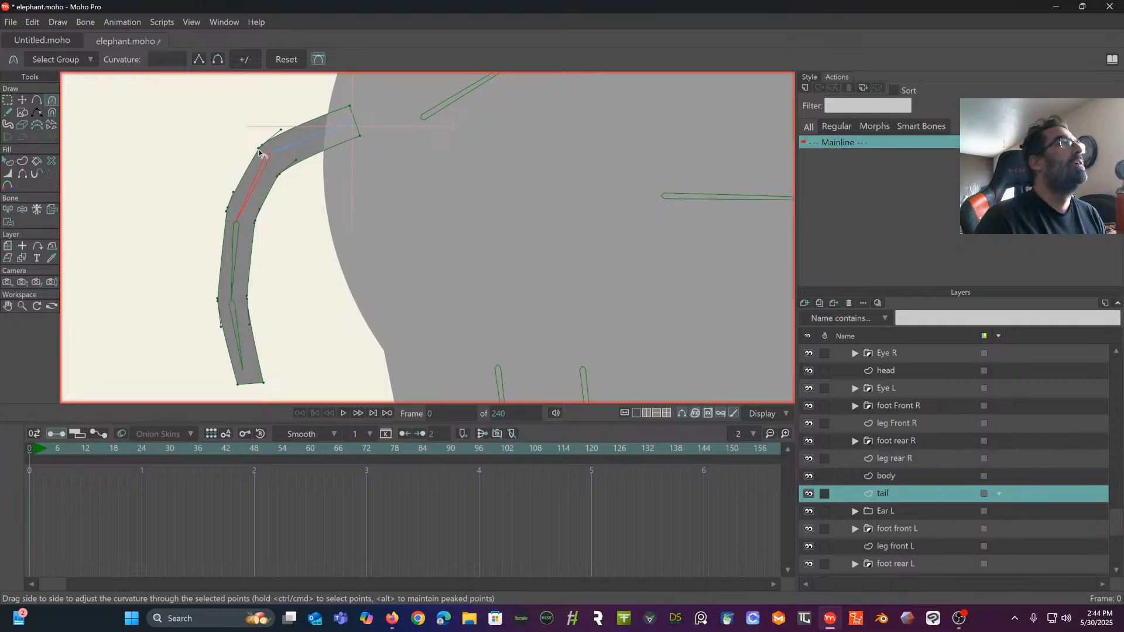
left_click_drag(259, 150, 221, 227)
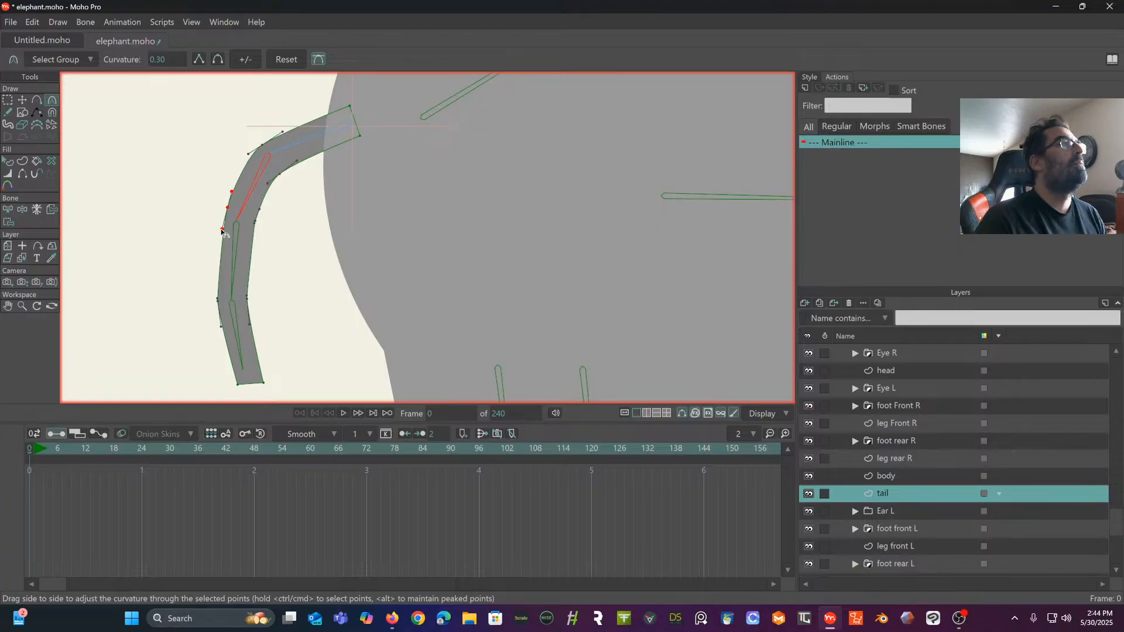
left_click(22, 100)
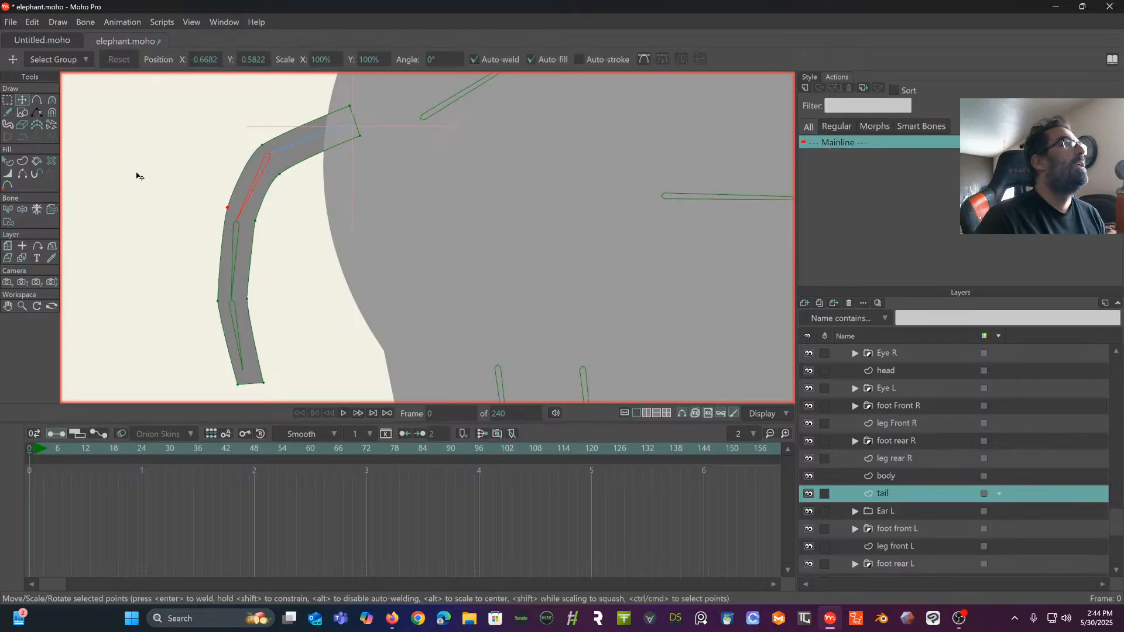
scroll(139, 176, "up", 1)
left_click(244, 219)
left_click_drag(243, 220, 279, 241)
left_click(307, 174)
left_click_drag(307, 174, 295, 143)
left_click_drag(296, 246, 358, 130)
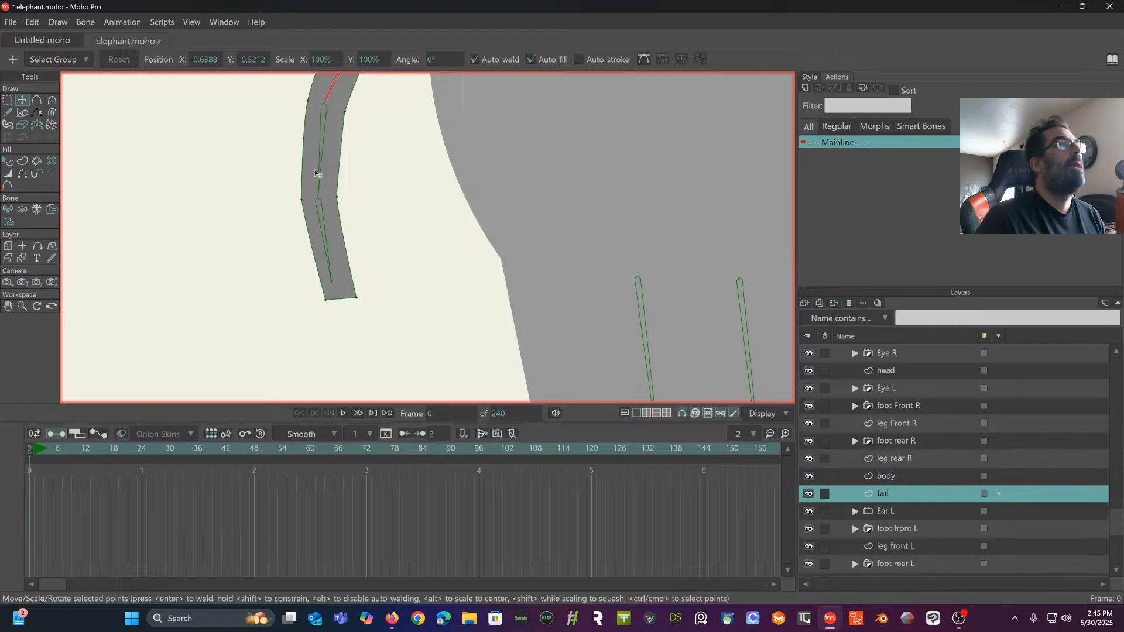
- Activate the elephant bone layer and test bending the tail by manipulating its bones
scroll(874, 385, "up", 2)
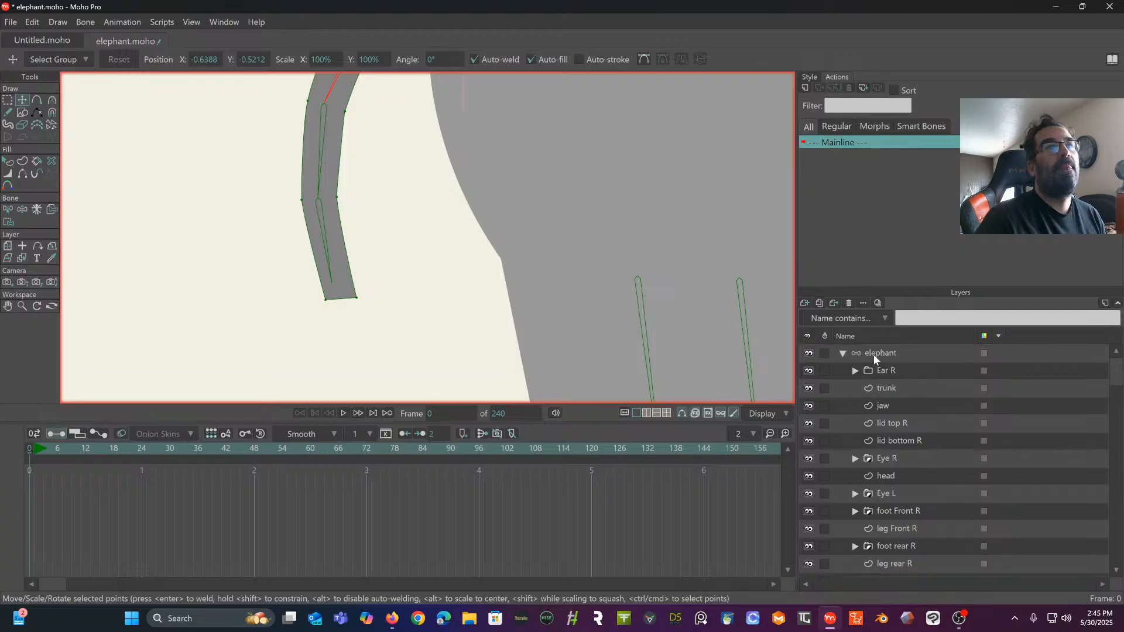
left_click(874, 353)
left_click_drag(433, 165, 428, 231)
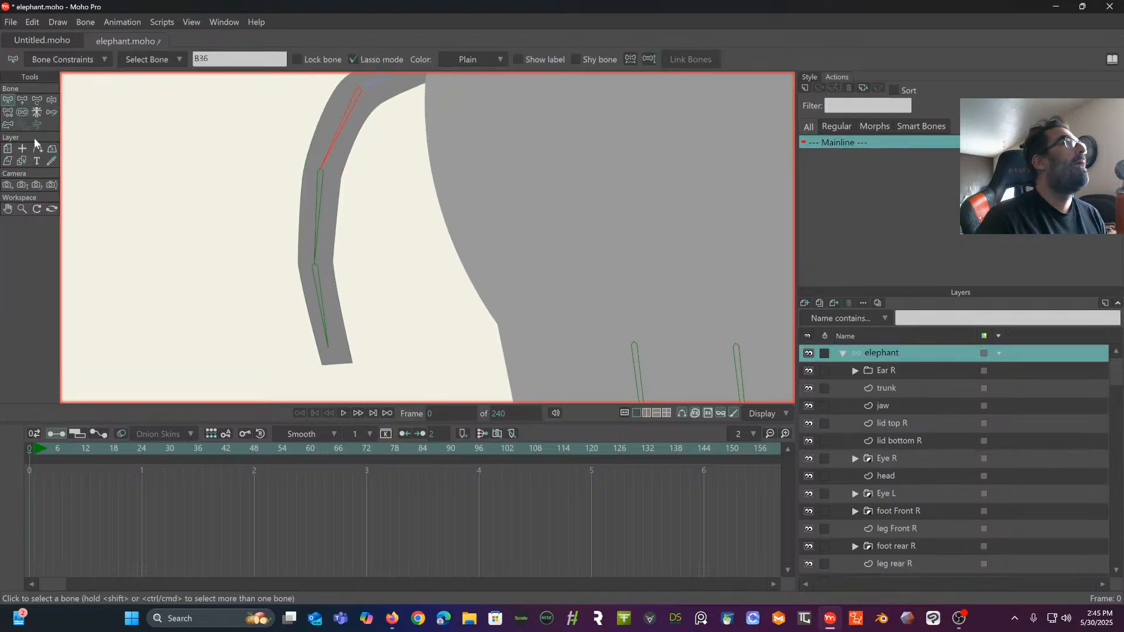
left_click(53, 101)
mouse_move(329, 317)
left_mouse_down()
mouse_move(311, 314)
mouse_move(265, 258)
mouse_move(320, 308)
left_mouse_up()
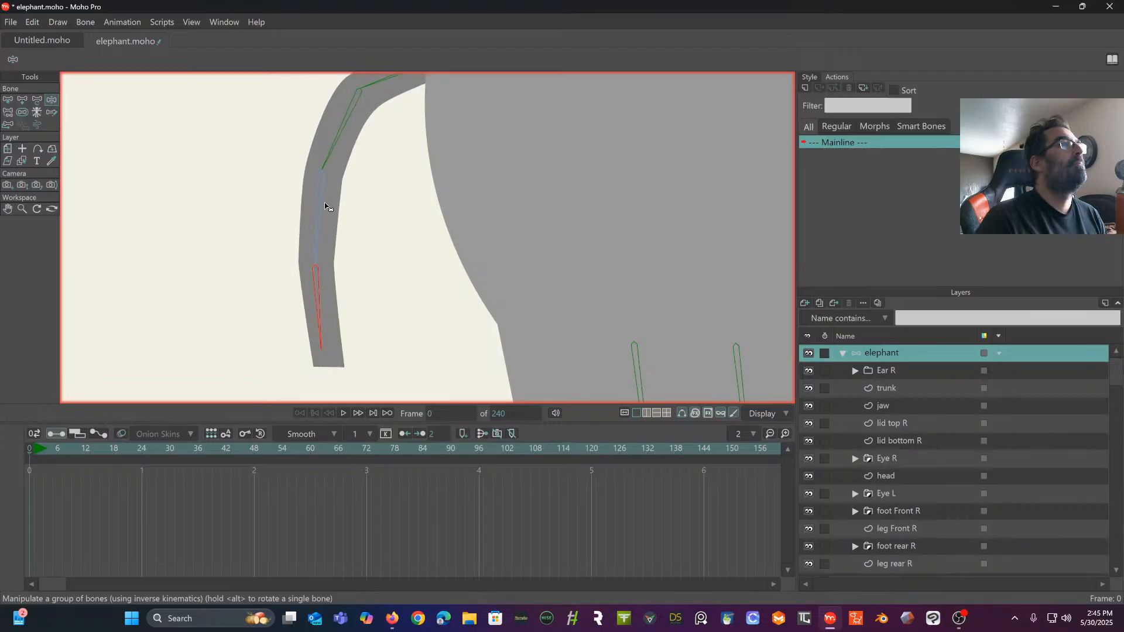
left_click_drag(329, 205, 268, 220)
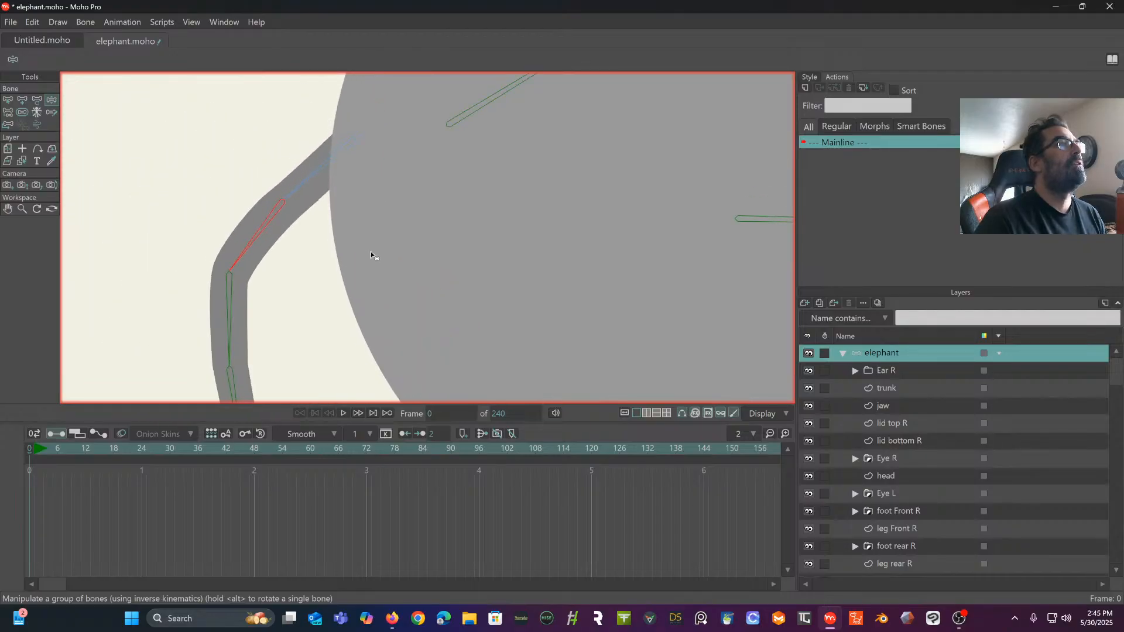
scroll(490, 172, "down", 6)
left_click_drag(489, 173, 390, 179)
- Test the rear spine bone and the central body bone by manipulating them
left_click(8, 100)
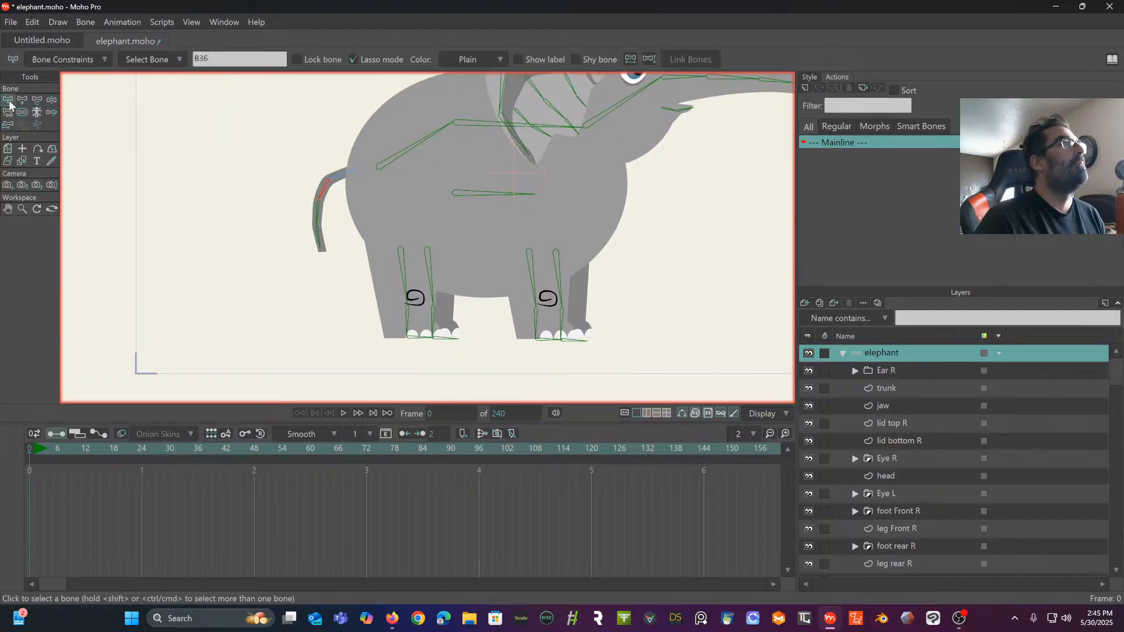
mouse_move(288, 210)
left_mouse_down()
mouse_move(355, 201)
mouse_move(332, 203)
left_mouse_up()
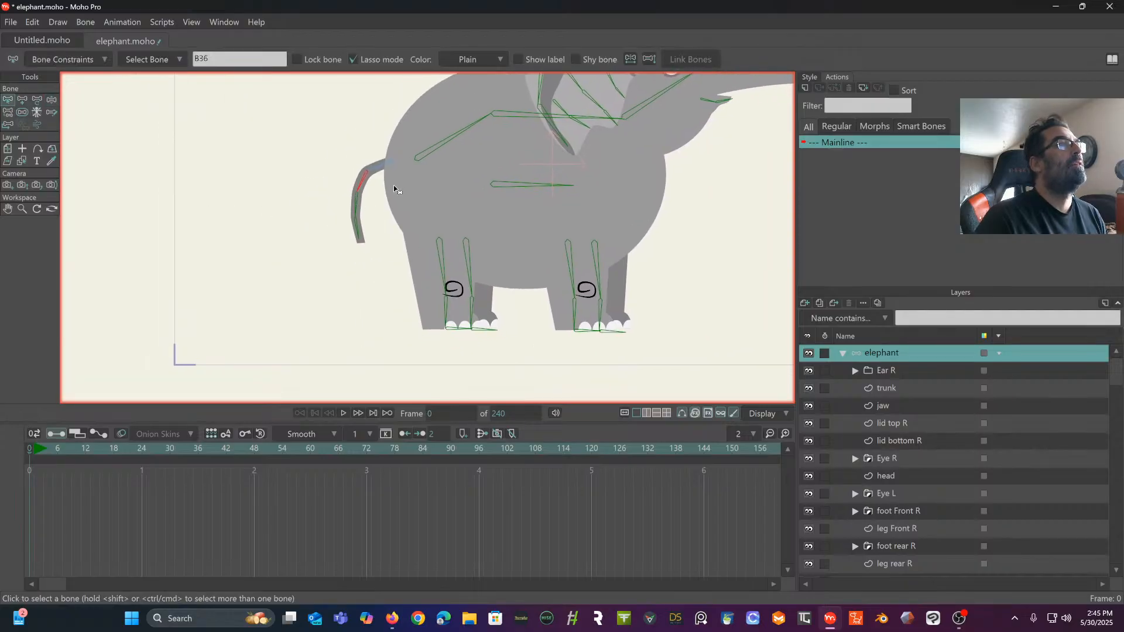
left_click_drag(393, 185, 255, 233)
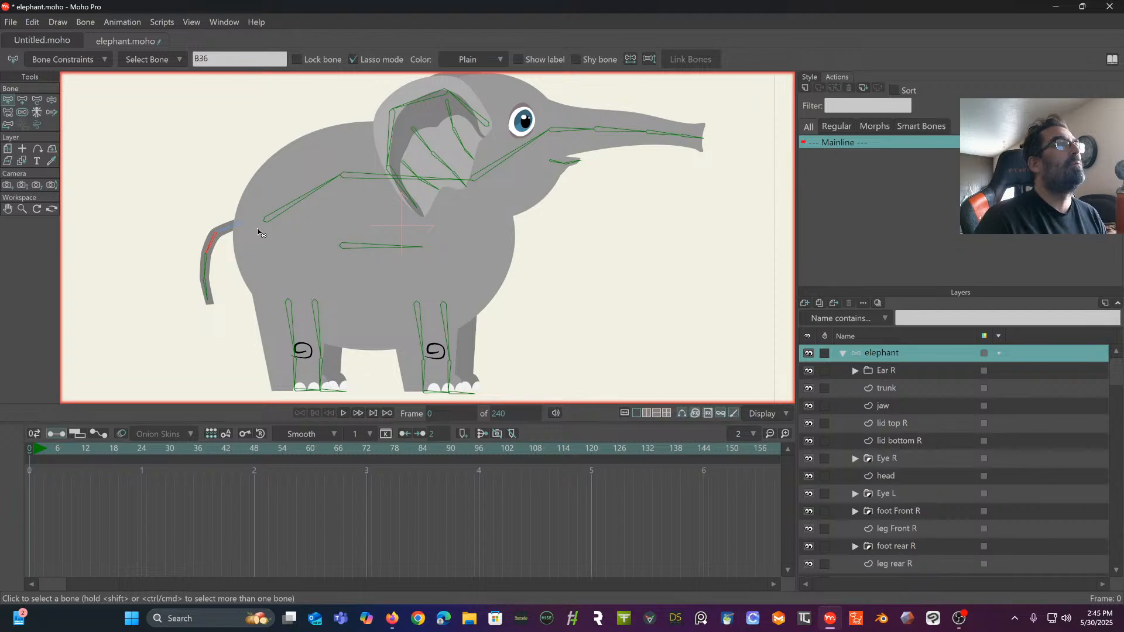
left_click(285, 212)
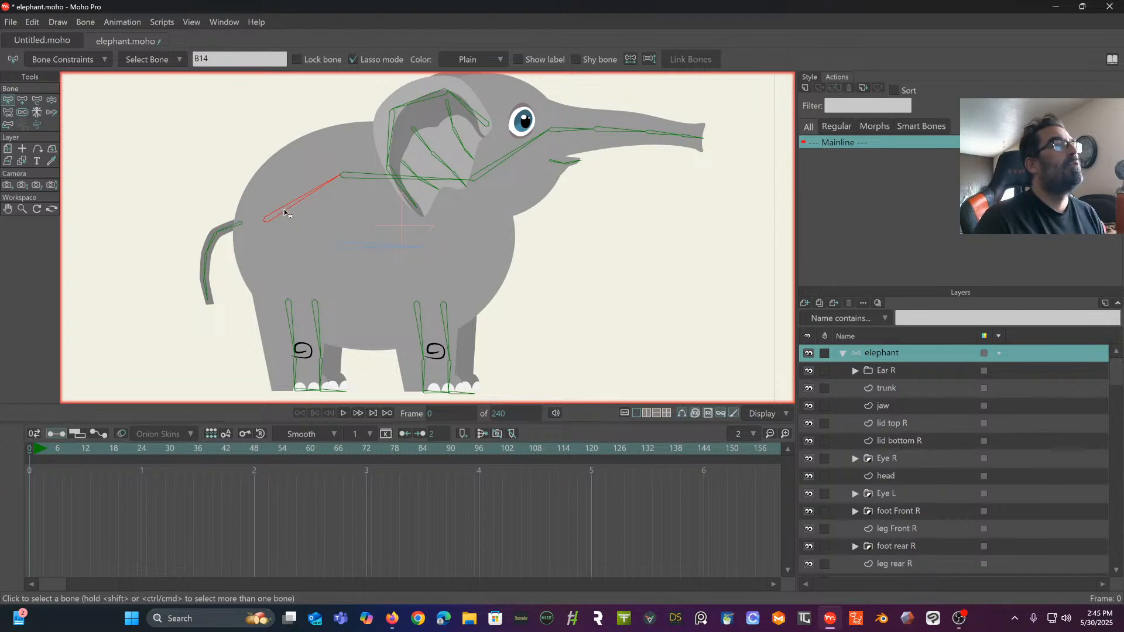
left_click(51, 102)
mouse_move(303, 202)
left_mouse_down()
mouse_move(308, 185)
mouse_move(307, 205)
left_mouse_up()
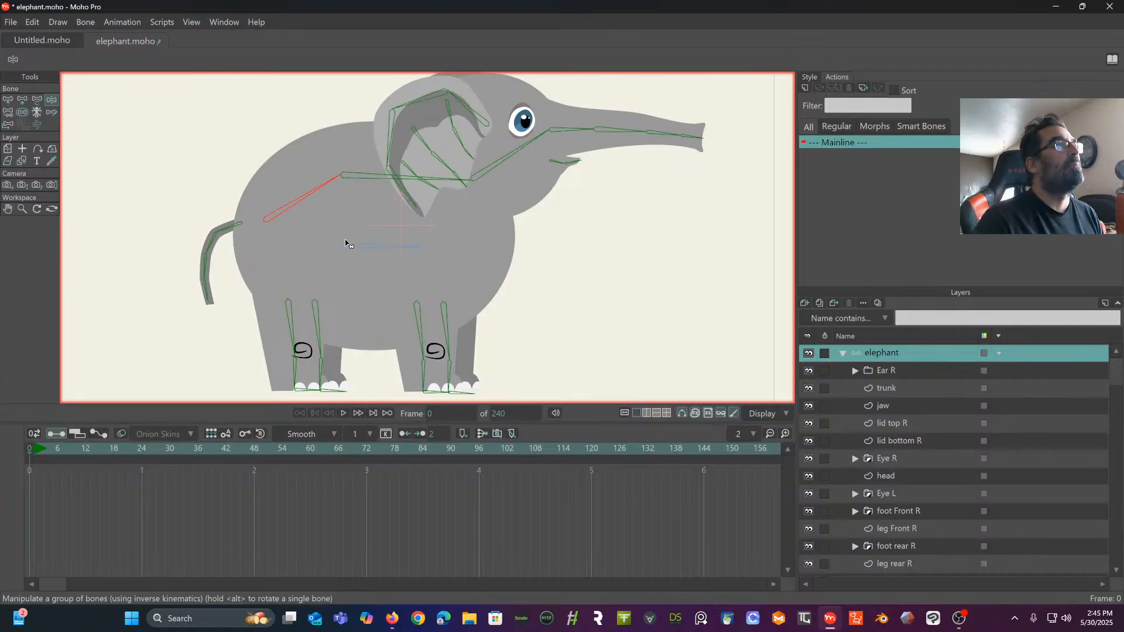
left_click_drag(345, 244, 368, 251)
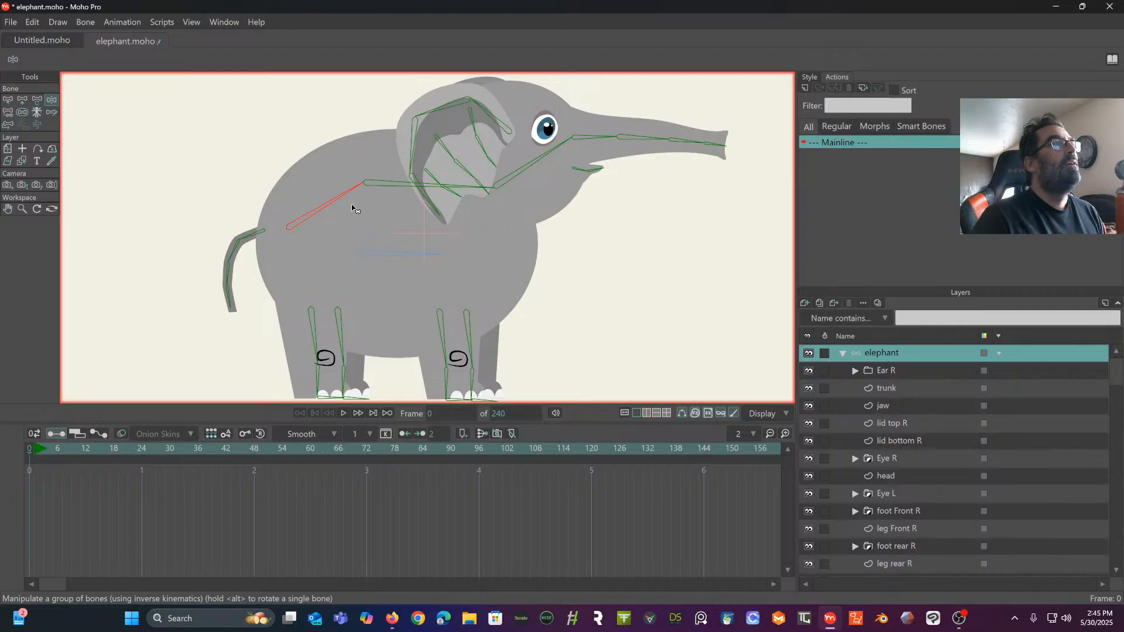
left_click_drag(353, 208, 350, 209)
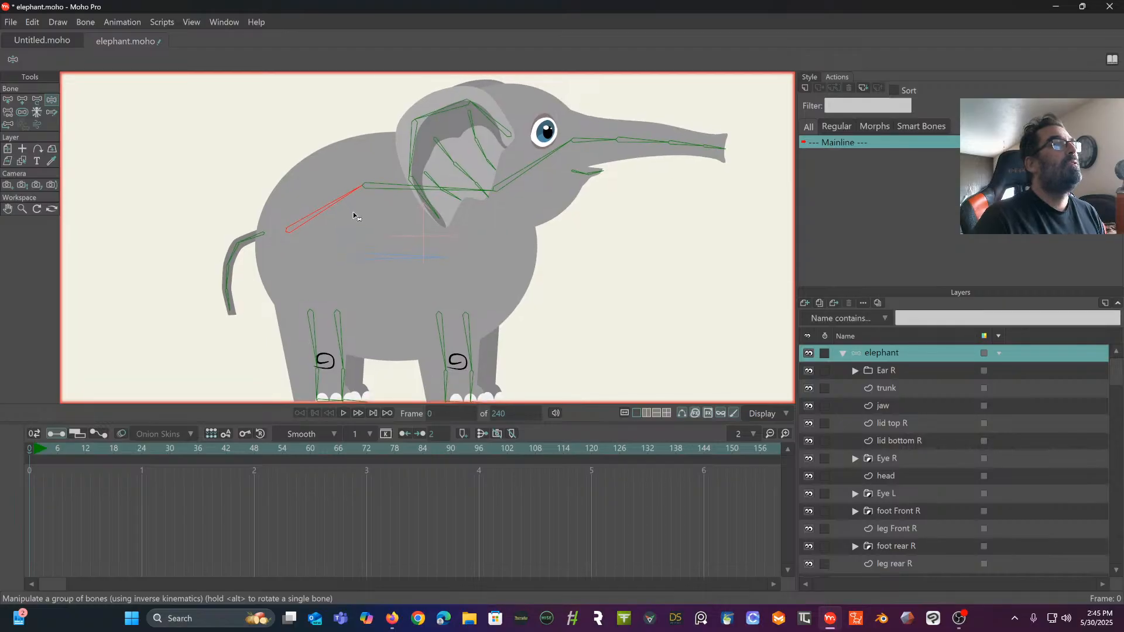
left_click(381, 259)
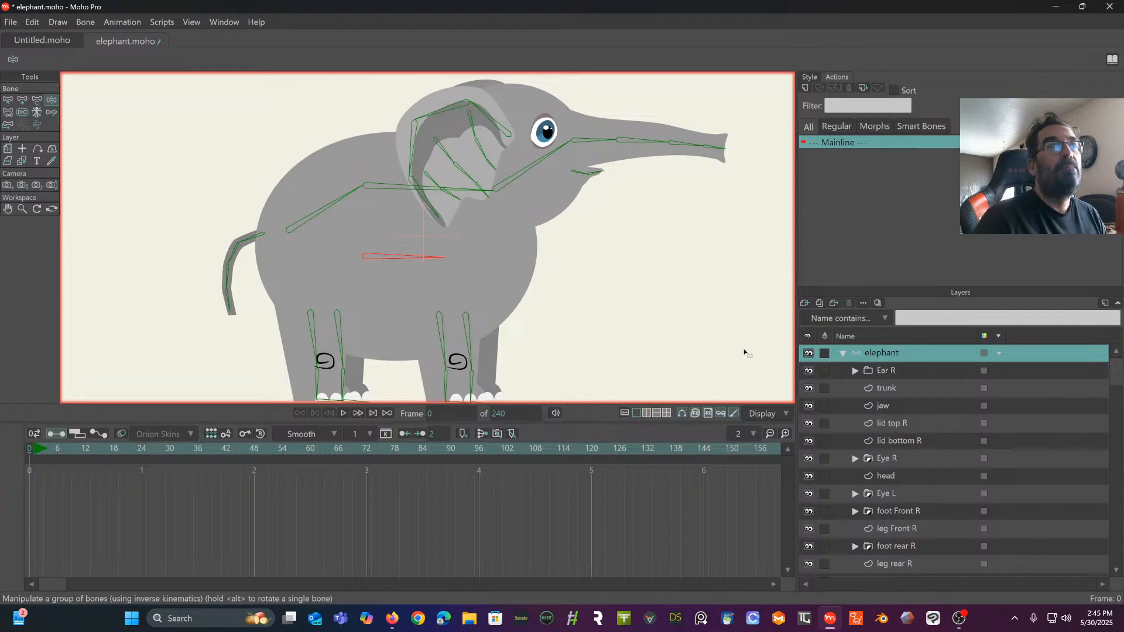
- Select the rear spine bone and activate point binding on the body layer
left_click(7, 100)
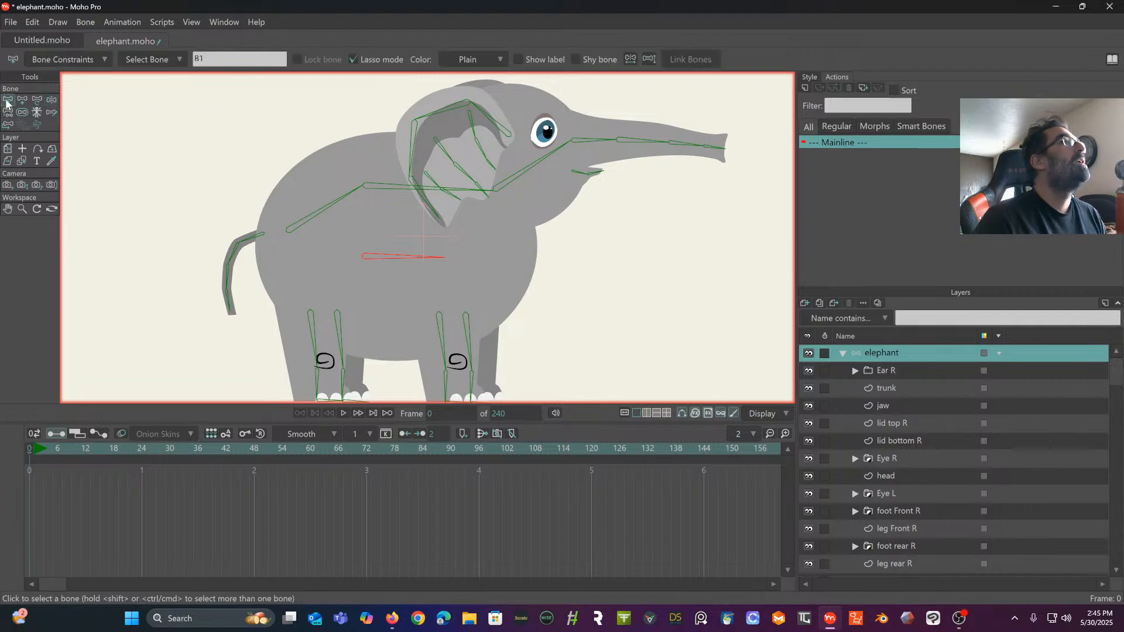
left_click(306, 225)
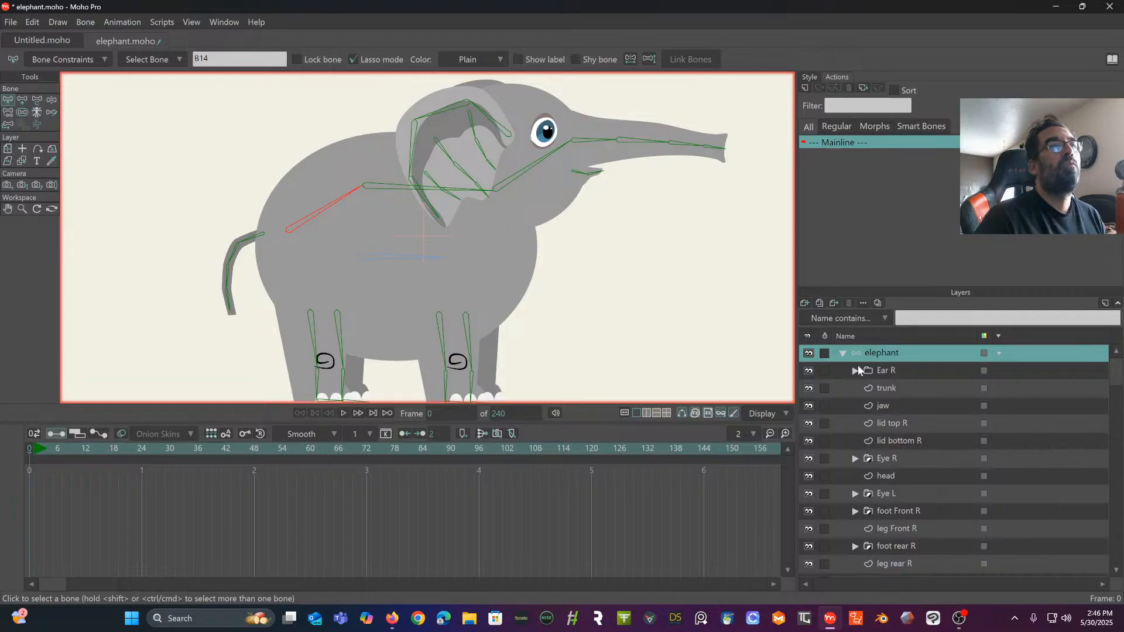
scroll(897, 424, "down", 1)
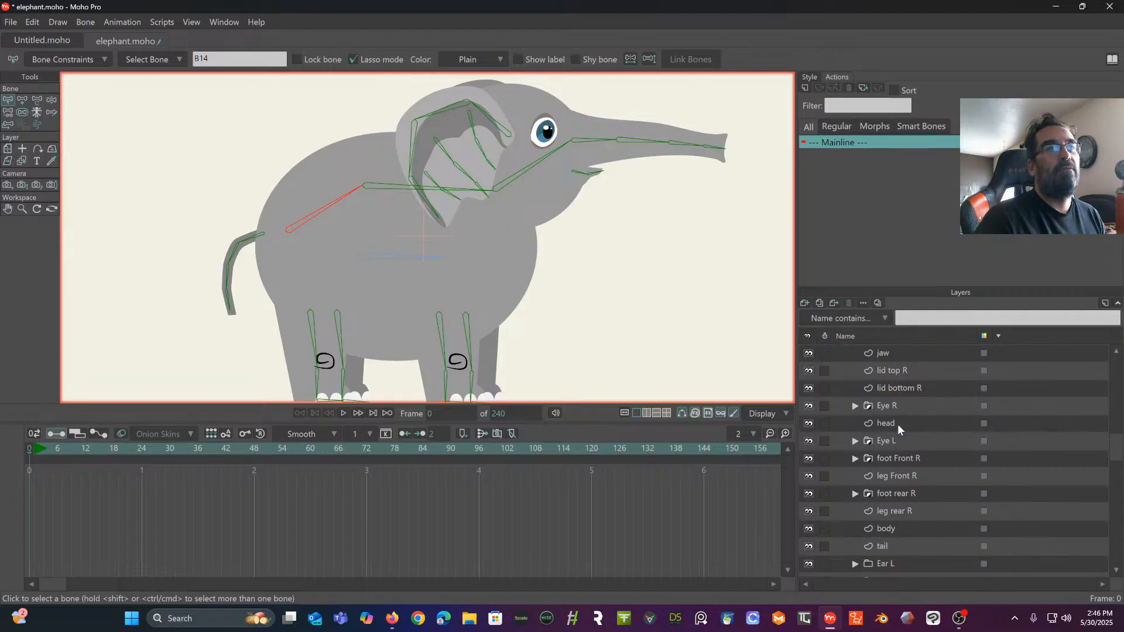
scroll(898, 424, "down", 5)
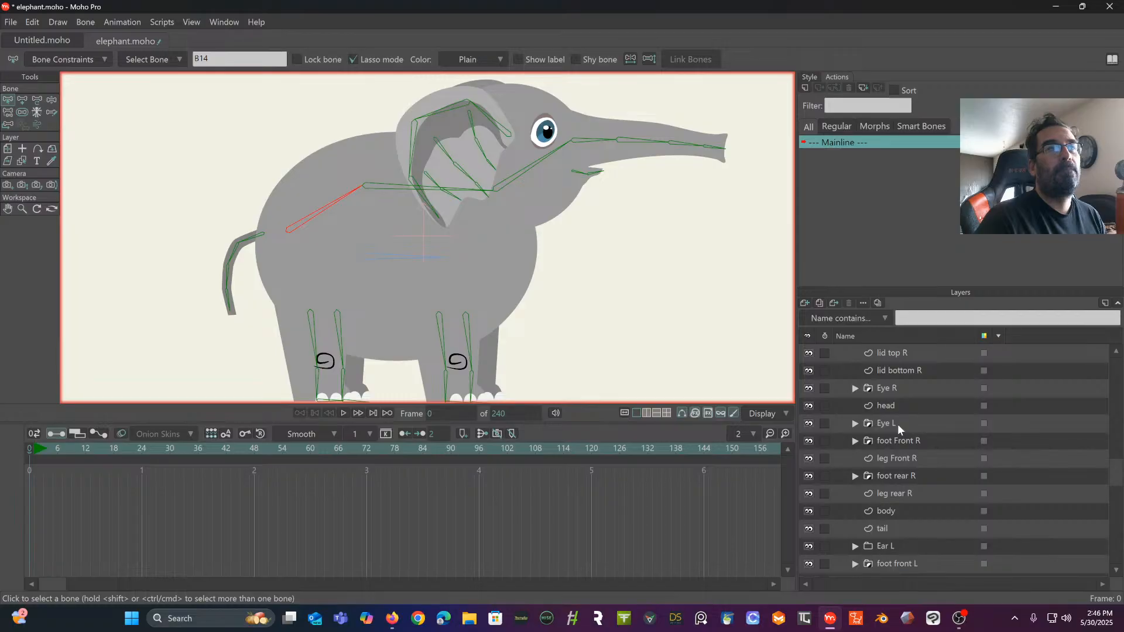
scroll(897, 424, "down", 1)
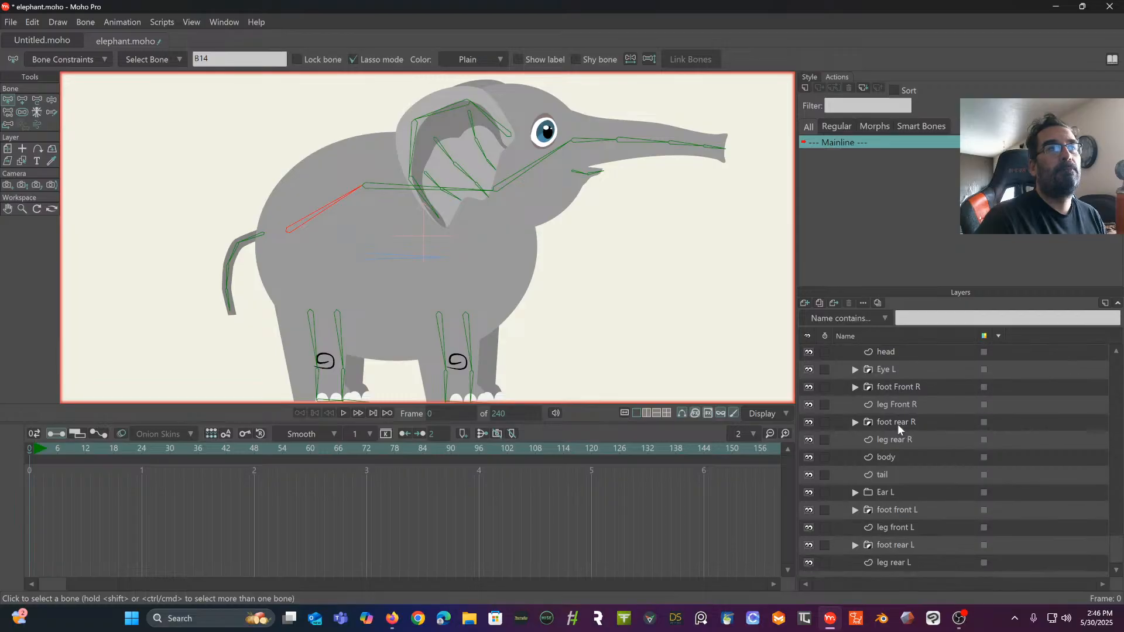
left_click(886, 459)
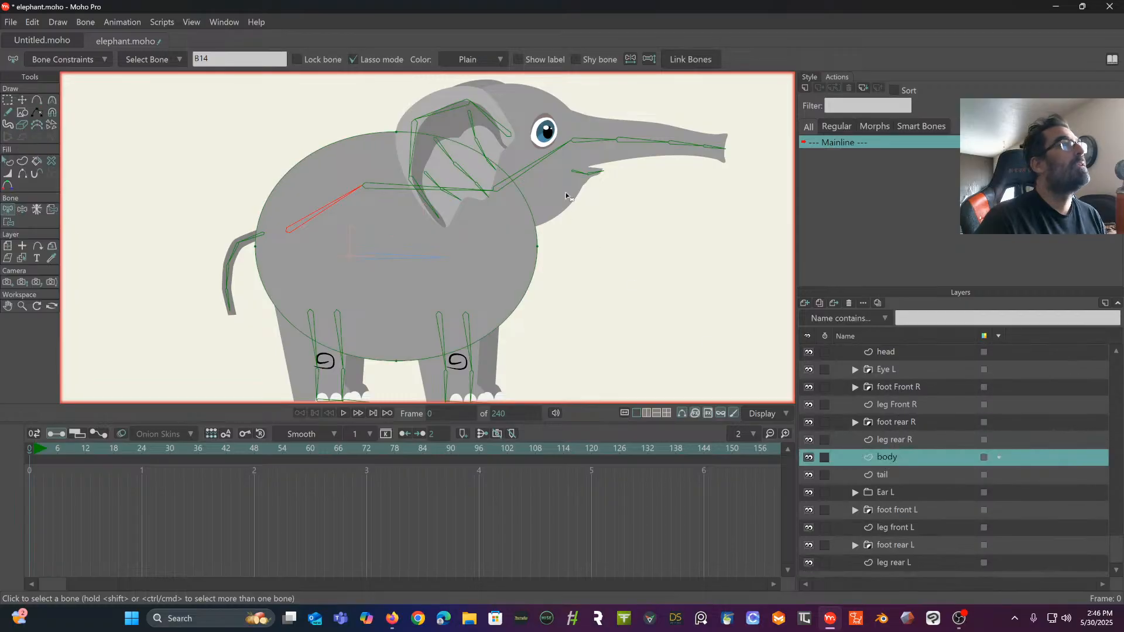
left_click(8, 221)
scroll(285, 192, "up", 6)
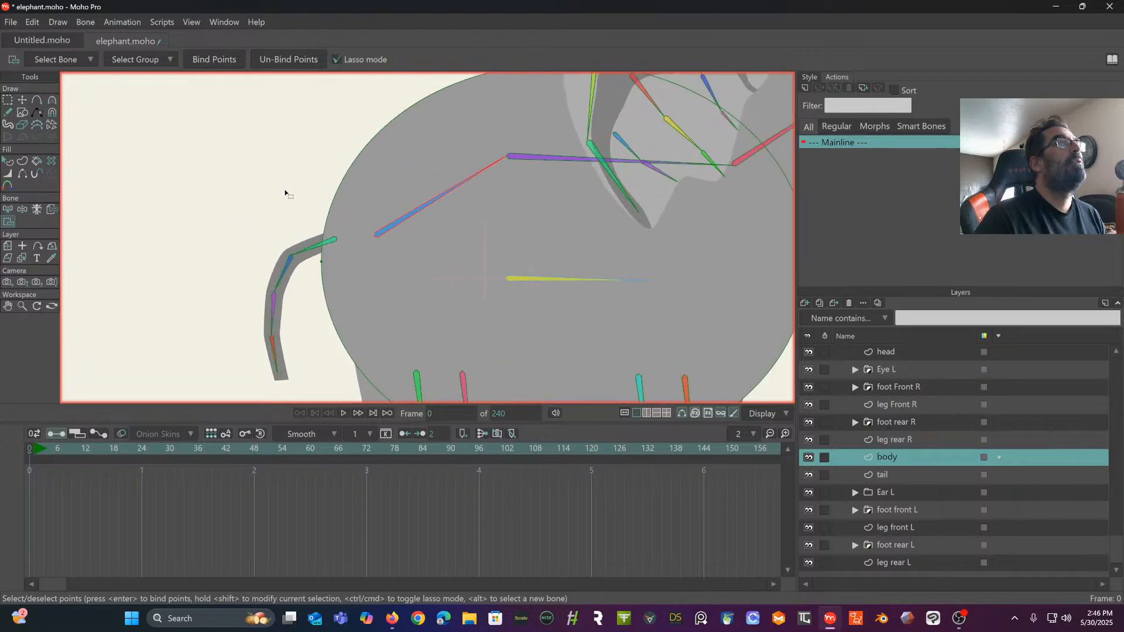
left_click_drag(286, 192, 226, 234)
scroll(356, 226, "down", 5)
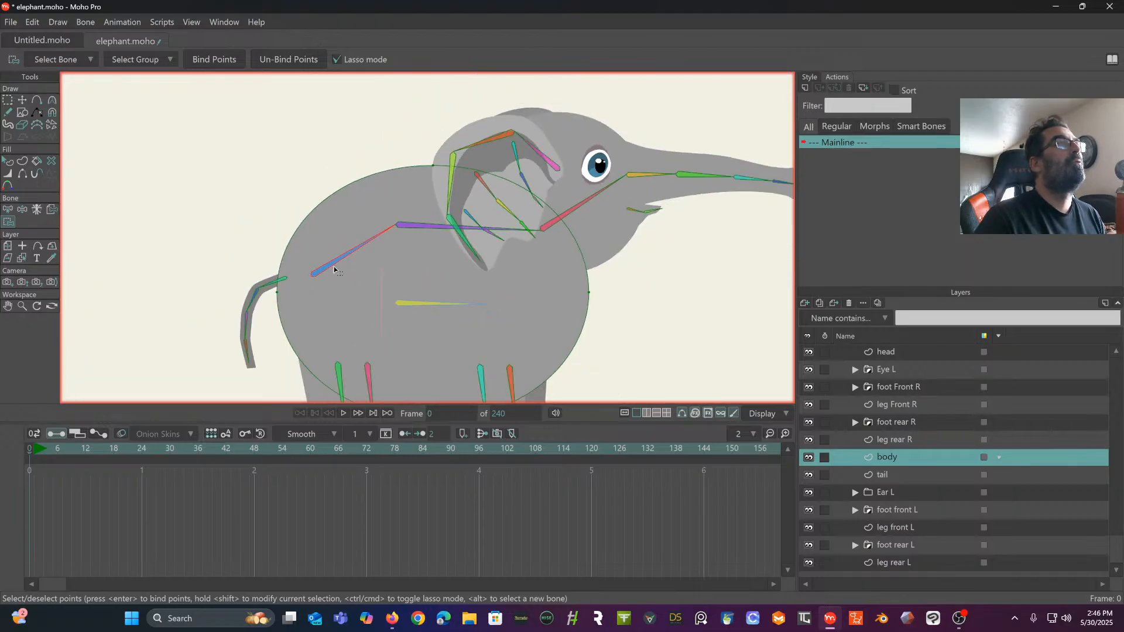
scroll(335, 270, "down", 2)
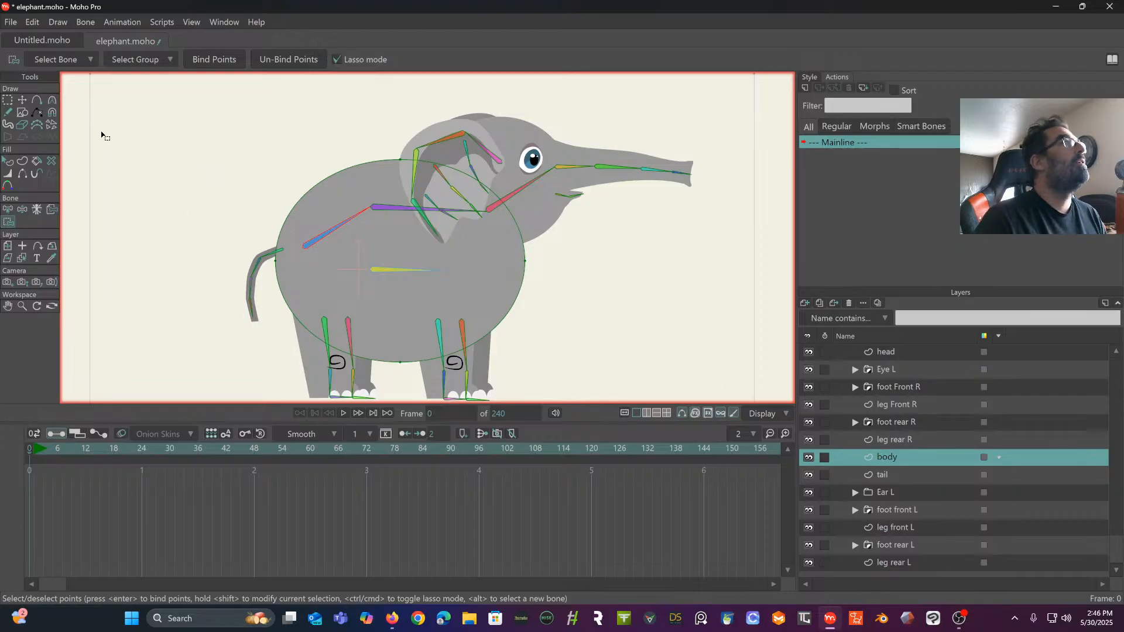
- Add eight points to the body outline, two between each pair of neighbouring original points
left_click(36, 100)
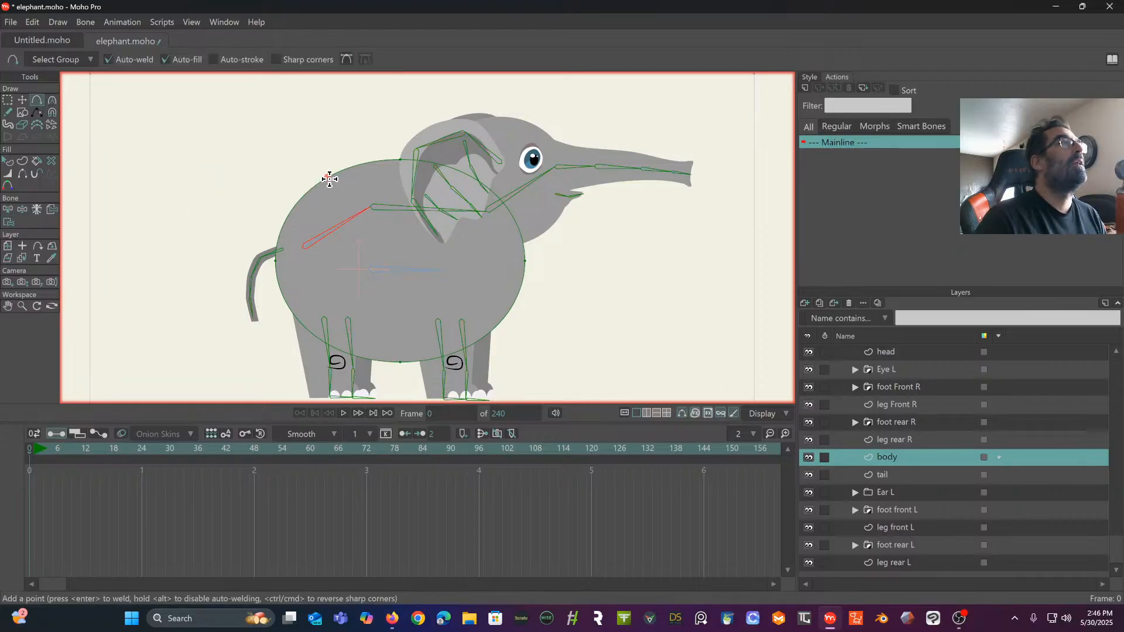
left_click_drag(330, 179, 336, 175)
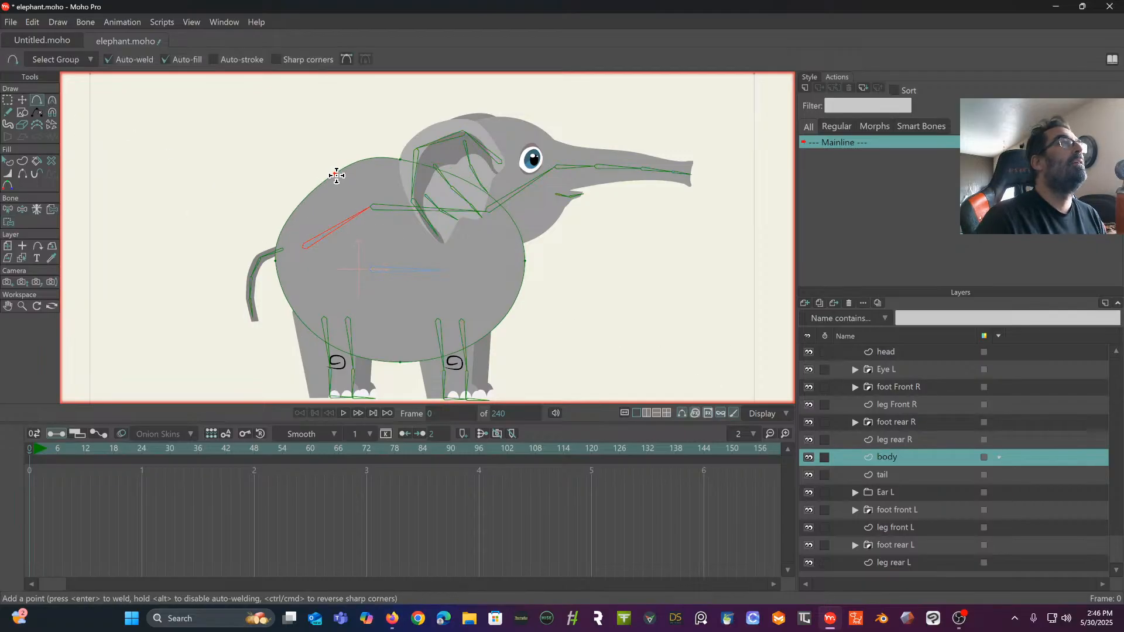
left_click(287, 209)
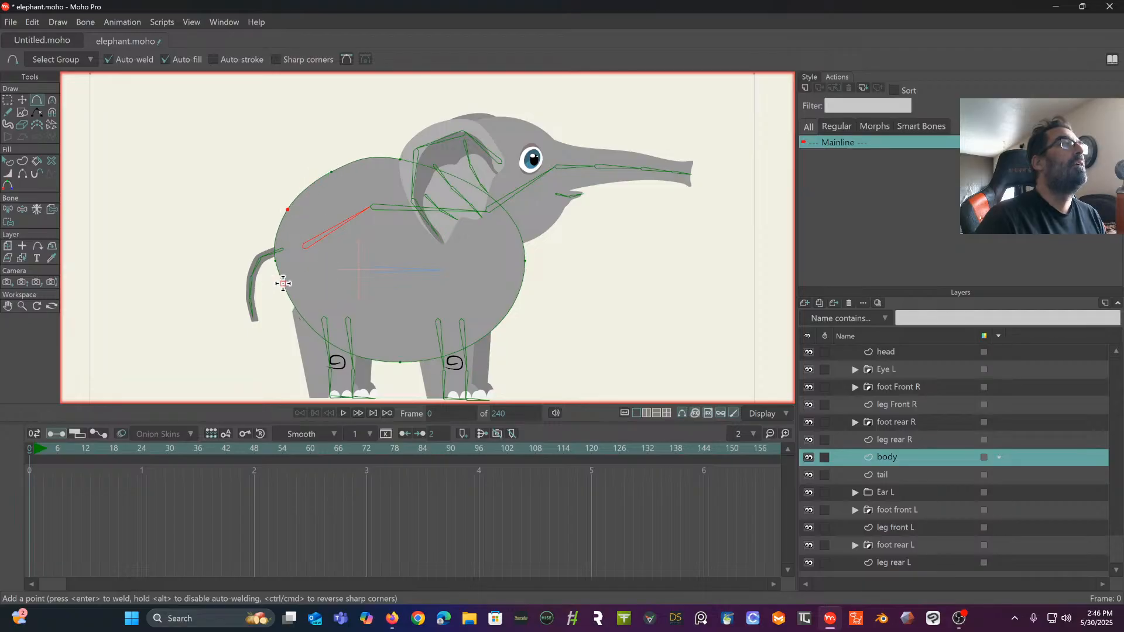
left_click_drag(286, 284, 285, 301)
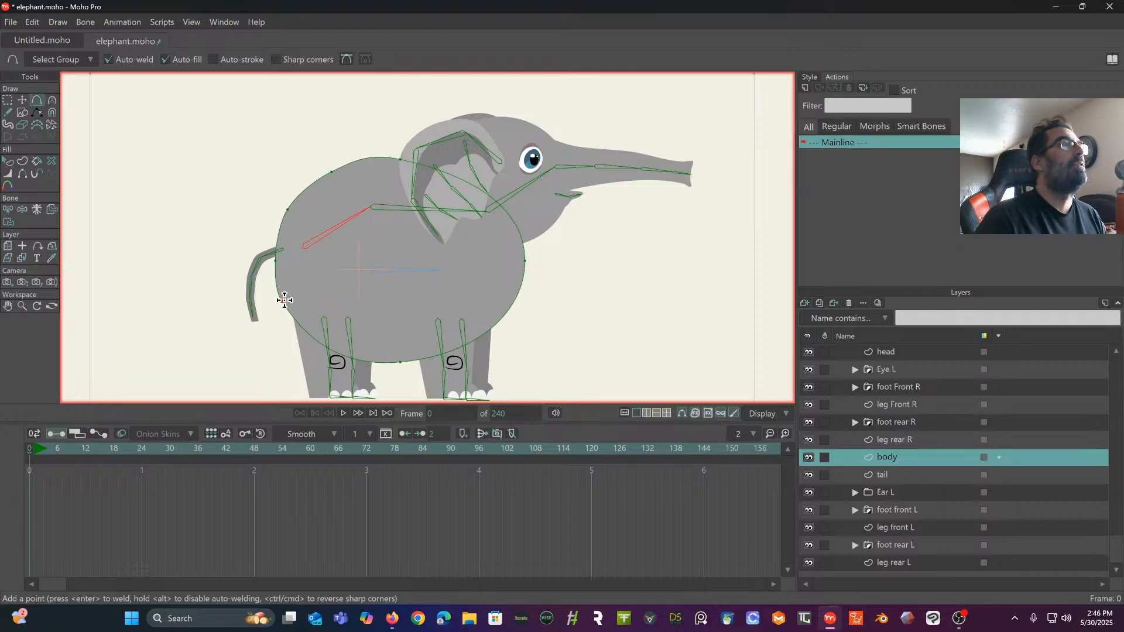
left_click(323, 339)
left_click(454, 347)
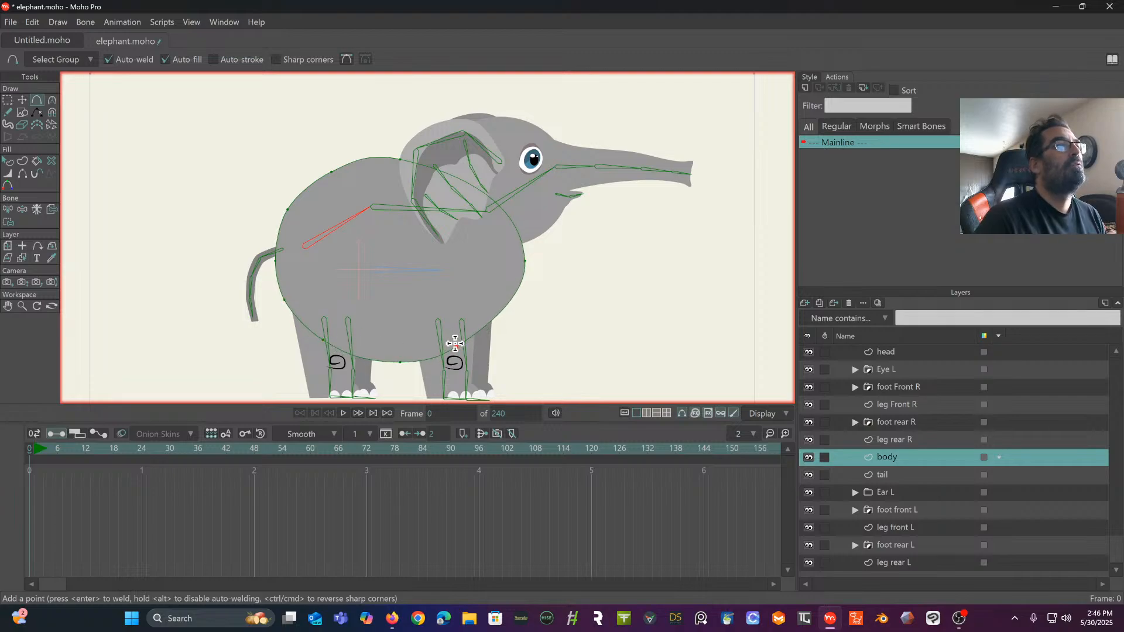
left_click(497, 319)
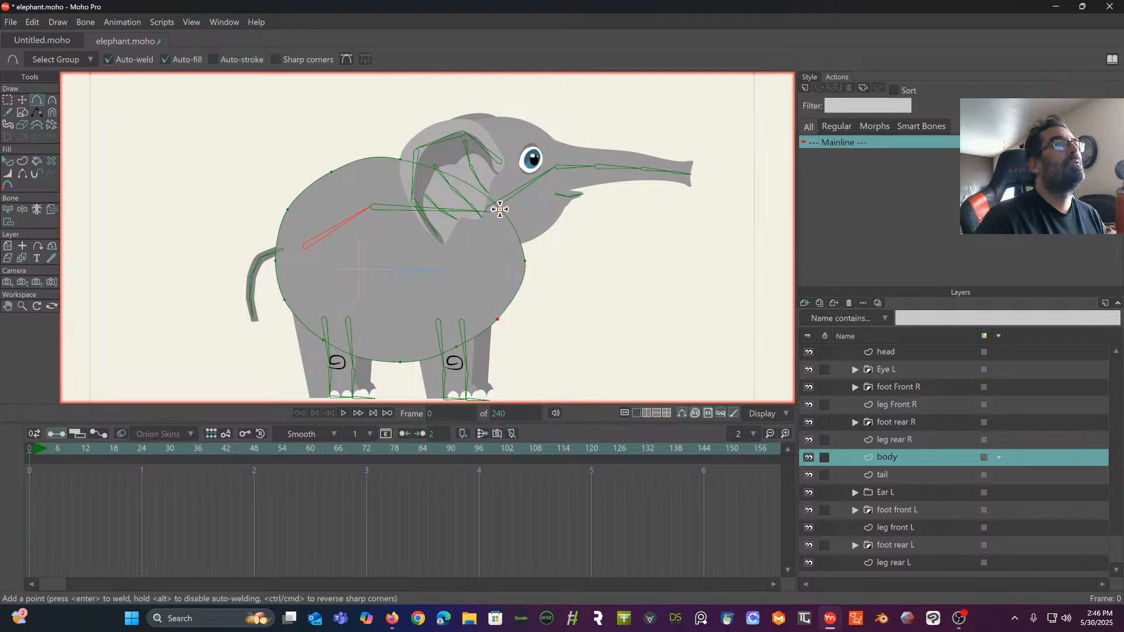
left_click_drag(501, 210, 508, 212)
left_click(461, 172)
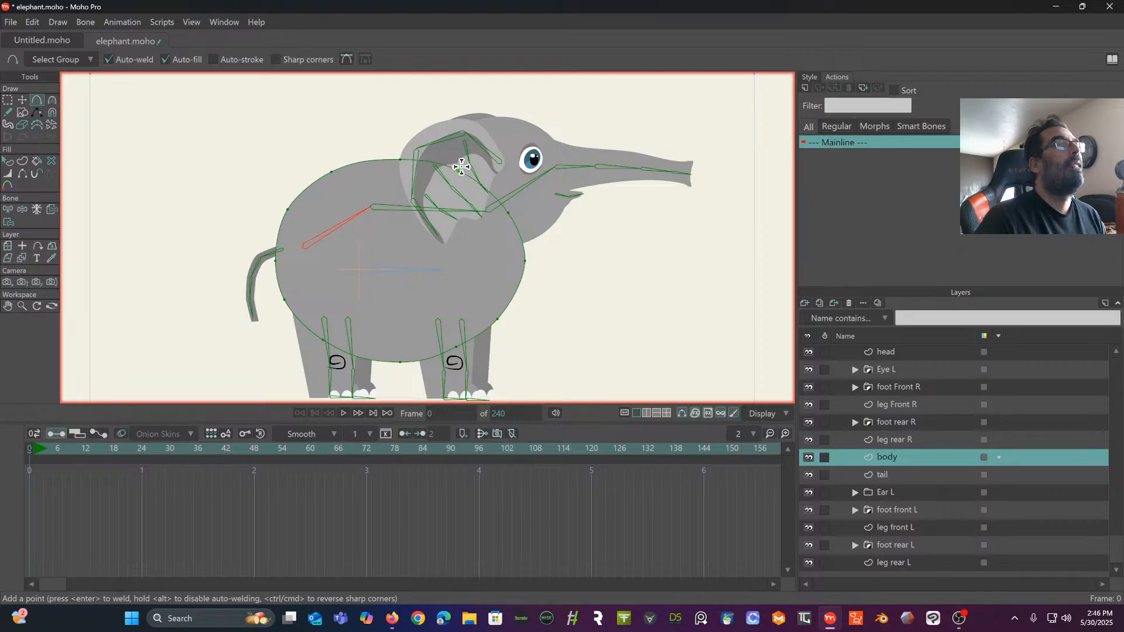
- Reposition the body's outline points along the back, front and belly to even out its rounded shape
left_click(22, 100)
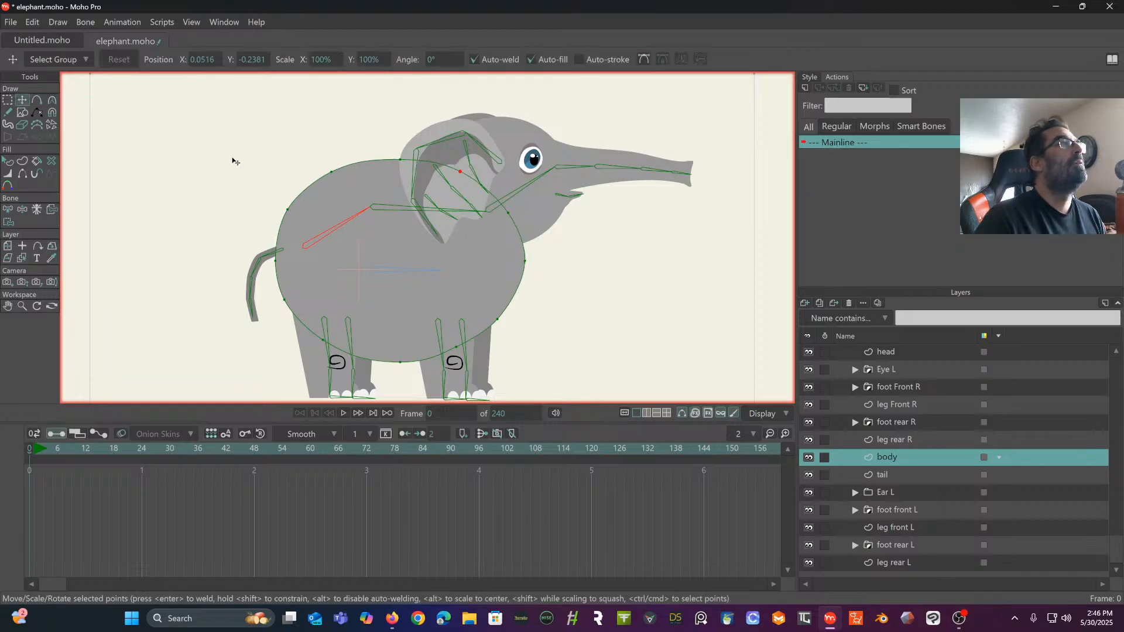
left_click(216, 150)
left_click_drag(333, 172, 289, 219)
left_click_drag(401, 163, 470, 182)
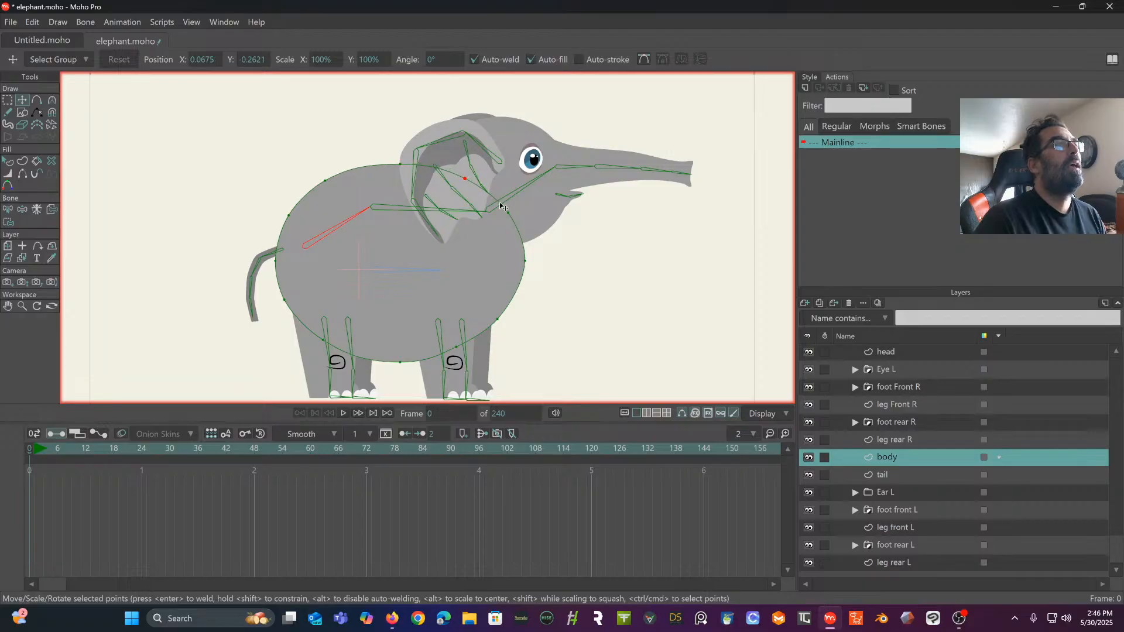
left_click_drag(501, 319, 504, 318)
left_click(456, 348)
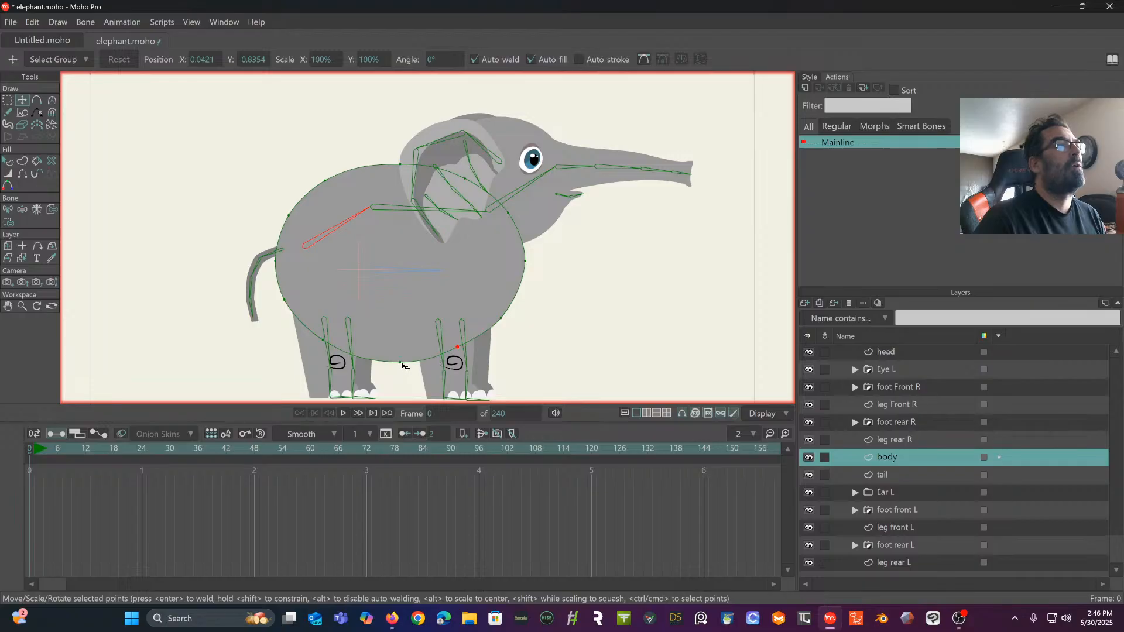
left_click_drag(400, 362, 388, 358)
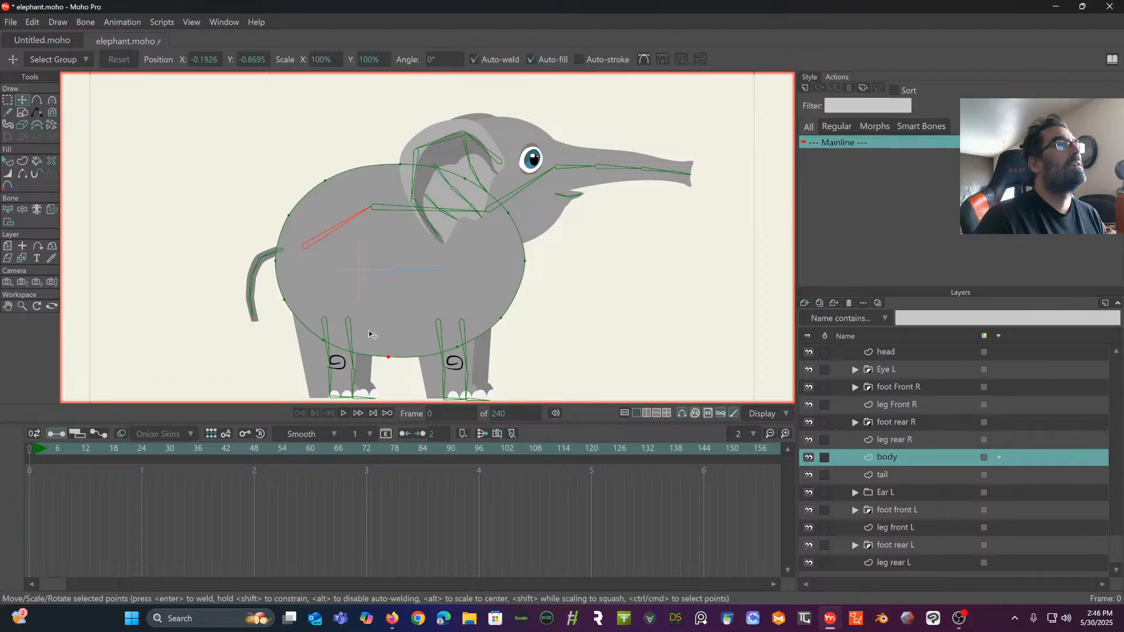
left_click(196, 153)
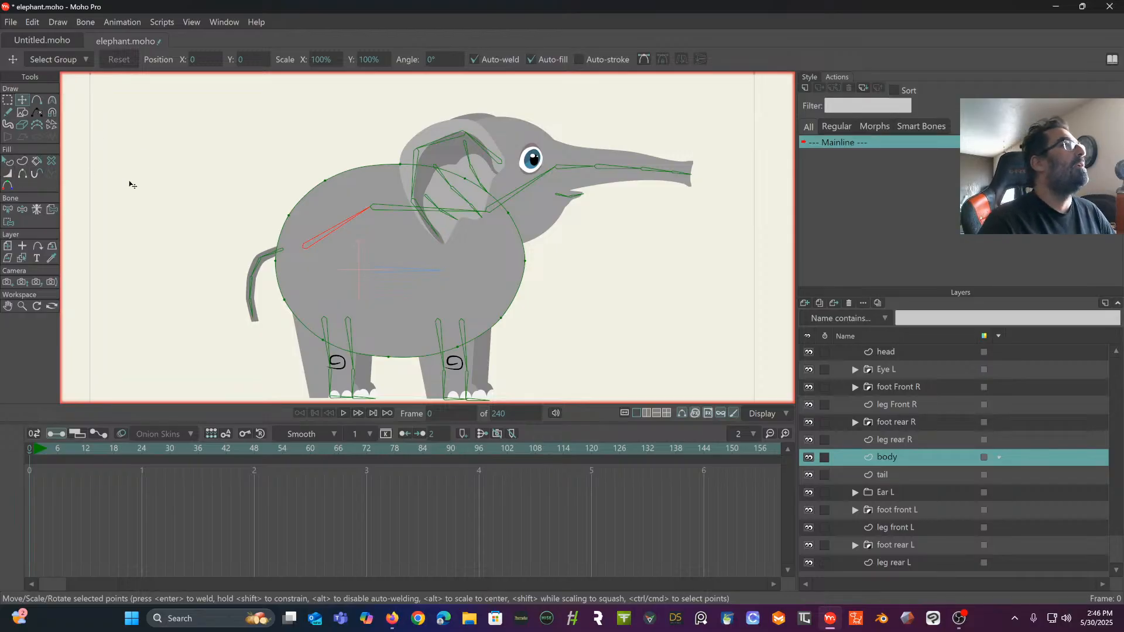
- Bind the body's five rear outline points and its bottom centre point to the rear spine bone
scroll(902, 383, "up", 3)
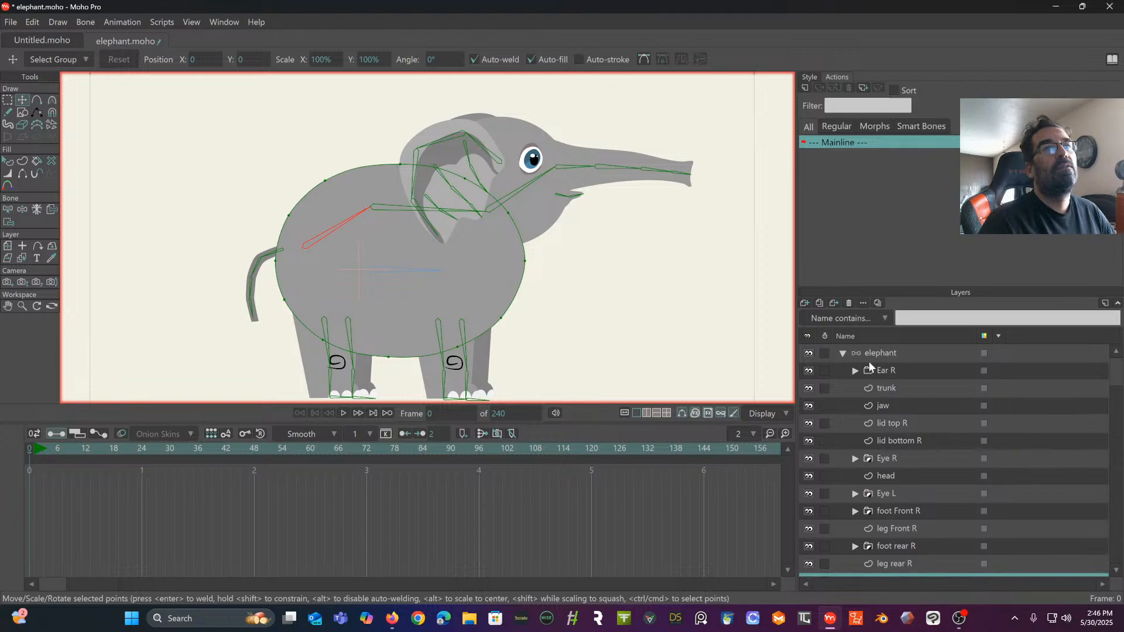
left_click(879, 354)
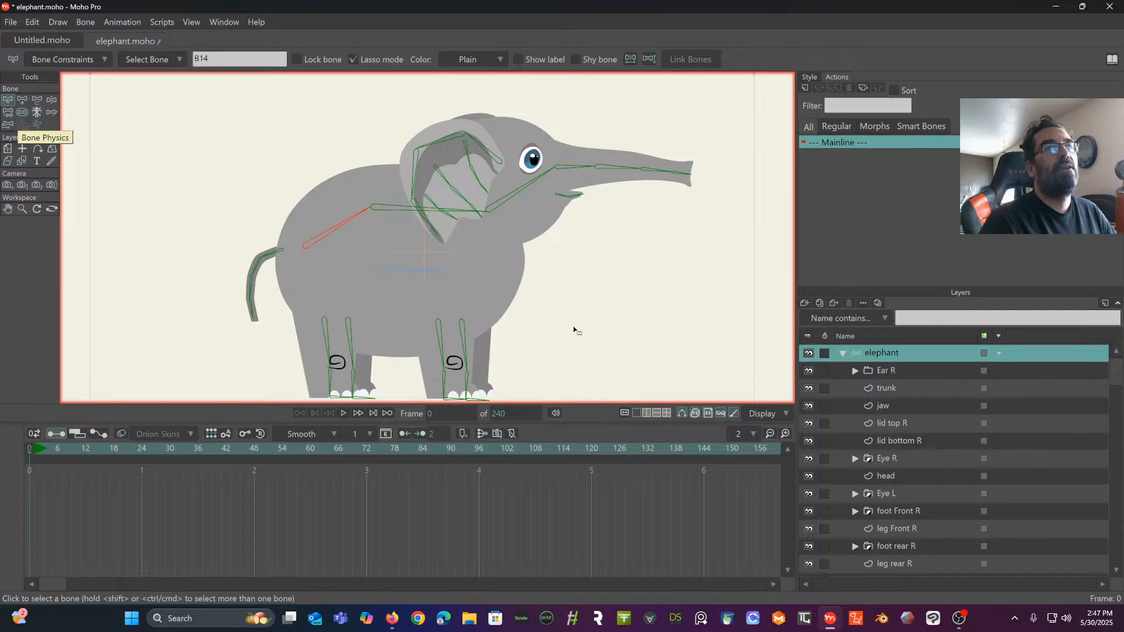
scroll(928, 434, "down", 3)
scroll(901, 440, "down", 3)
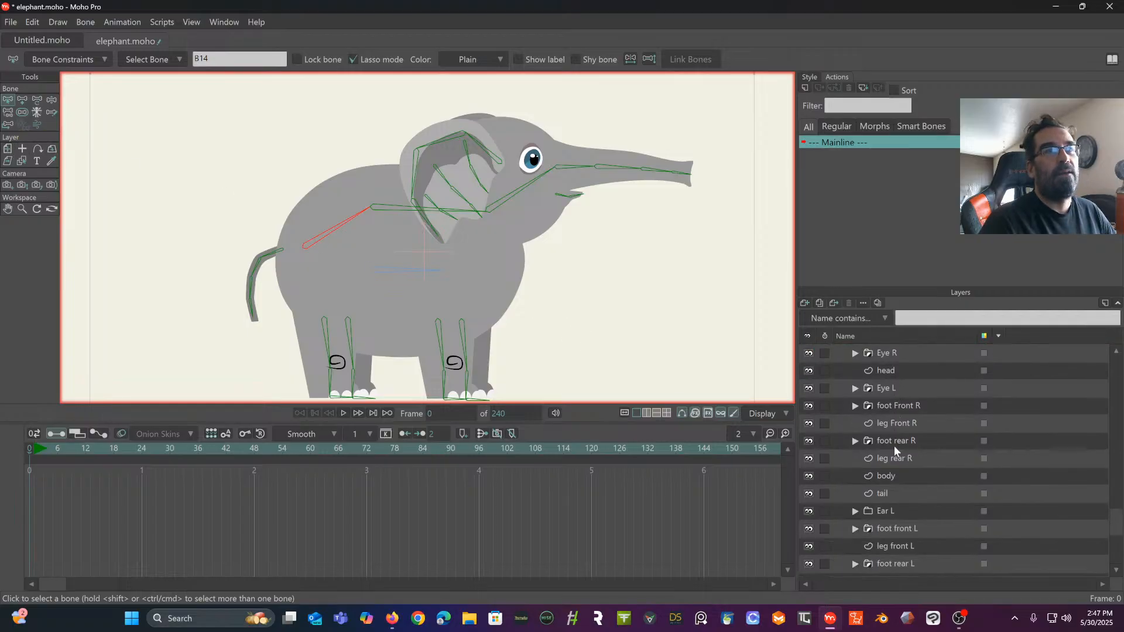
left_click(885, 476)
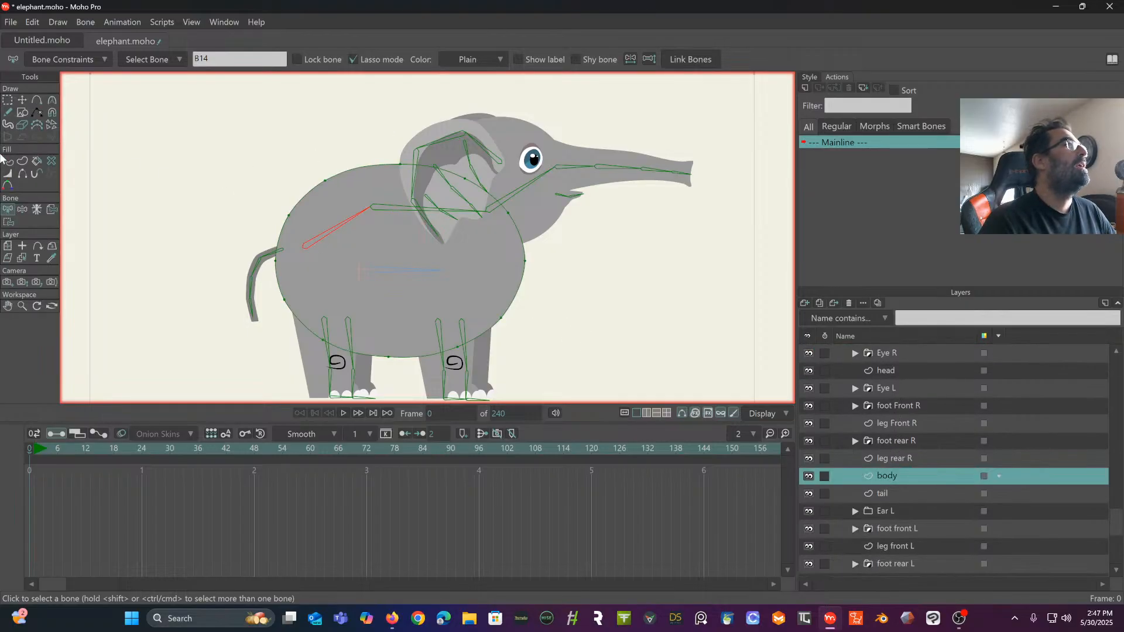
left_click(9, 222)
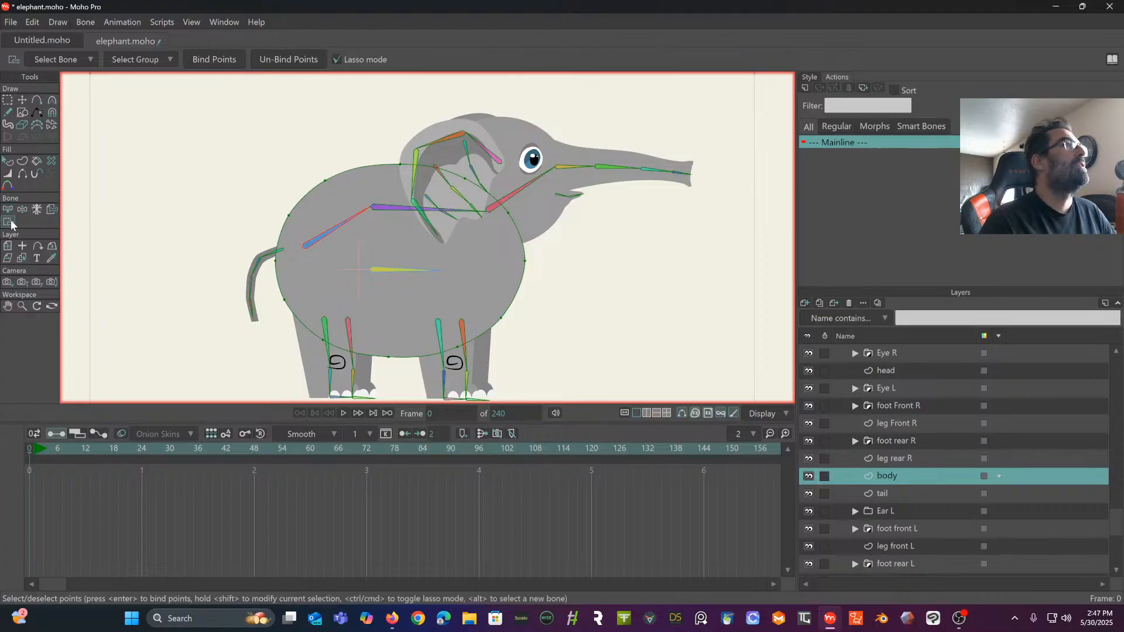
mouse_move(356, 158)
left_mouse_down()
mouse_move(318, 165)
mouse_move(258, 210)
mouse_move(261, 266)
mouse_move(305, 352)
mouse_move(320, 359)
mouse_move(391, 341)
mouse_move(402, 263)
mouse_move(389, 209)
mouse_move(334, 136)
left_mouse_up()
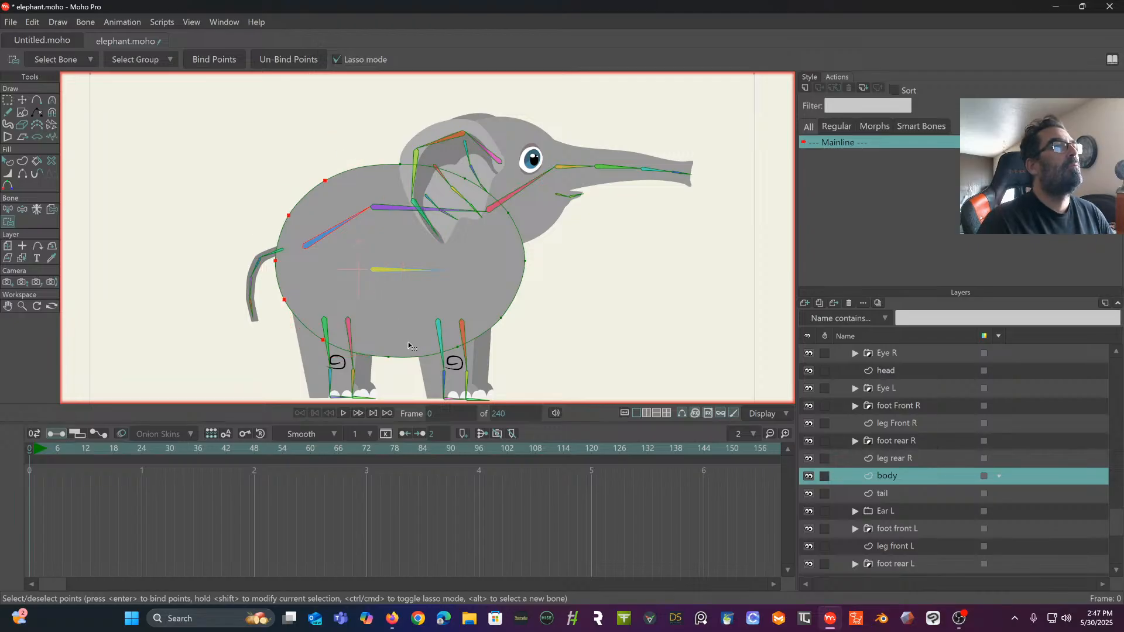
mouse_move(409, 348)
left_mouse_down()
mouse_move(390, 386)
mouse_move(417, 347)
left_mouse_up()
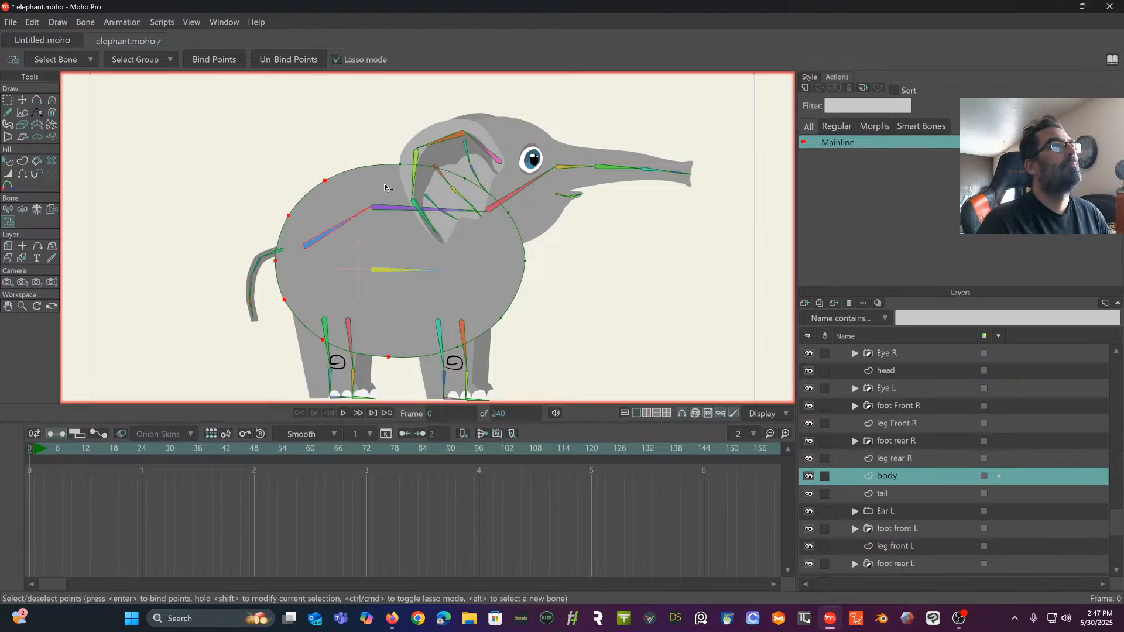
left_click(213, 62)
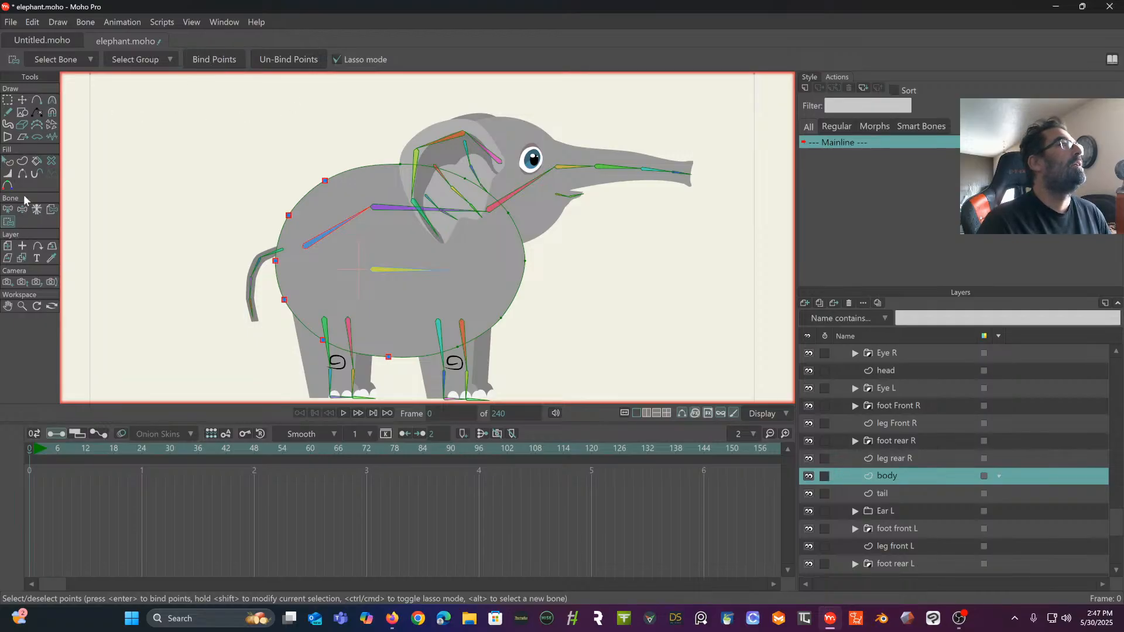
- Bind the body's top centre point and five front outline points to the front spine bone
left_click(9, 209)
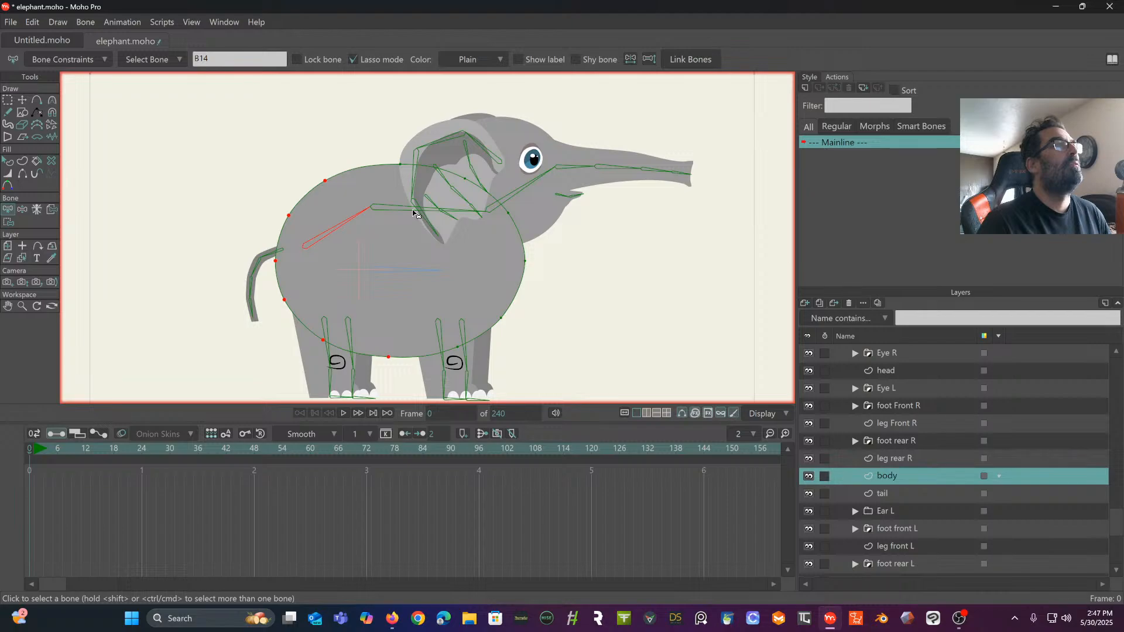
left_click(8, 222)
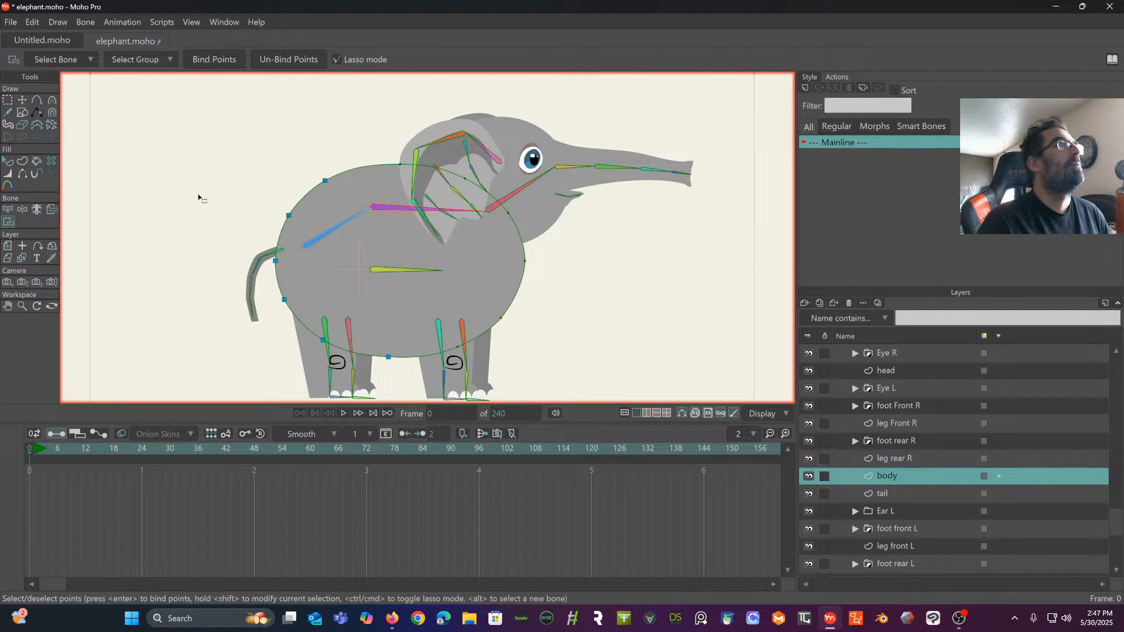
mouse_move(388, 167)
left_mouse_down()
mouse_move(391, 254)
mouse_move(442, 370)
mouse_move(539, 328)
mouse_move(539, 222)
mouse_move(395, 132)
left_mouse_up()
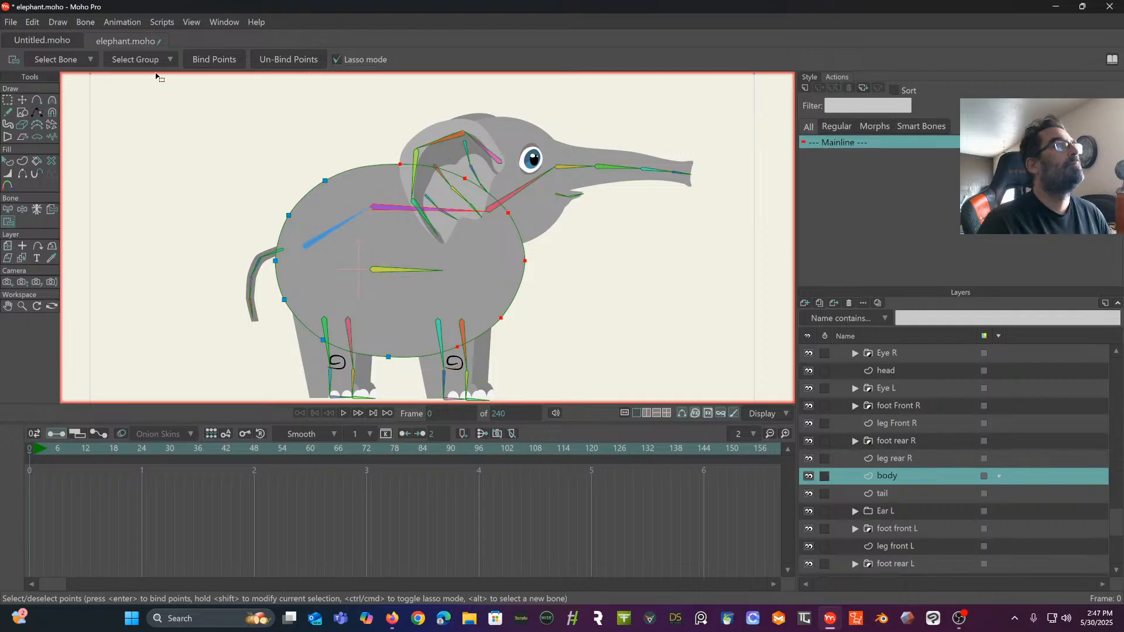
left_click(212, 59)
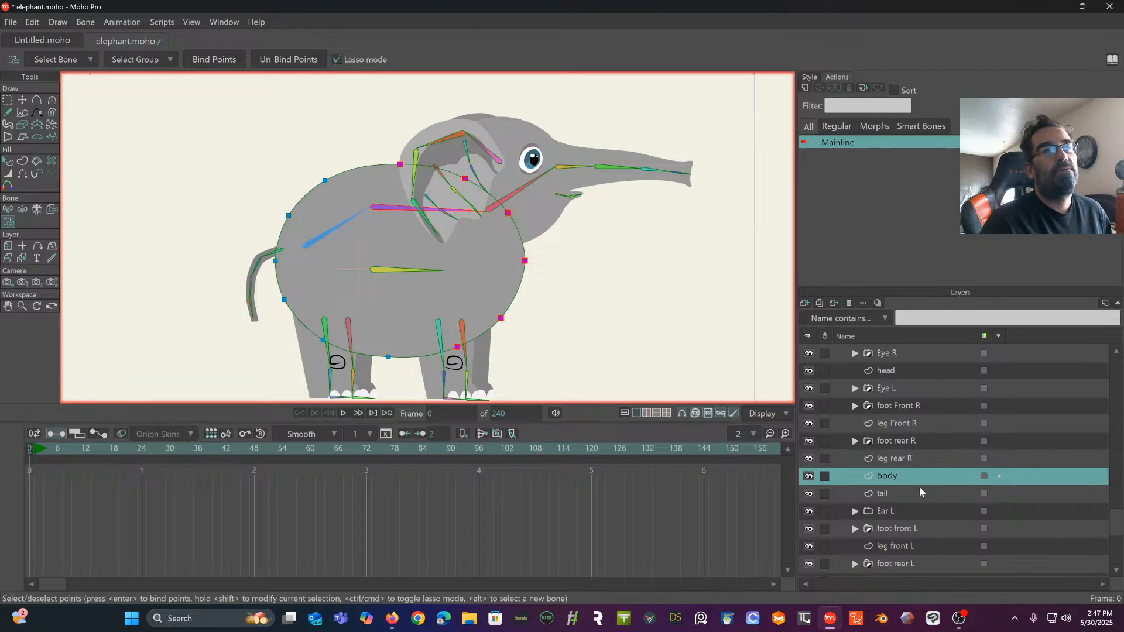
- Activate the head layer for binding its outline points to a bone
scroll(919, 486, "up", 3)
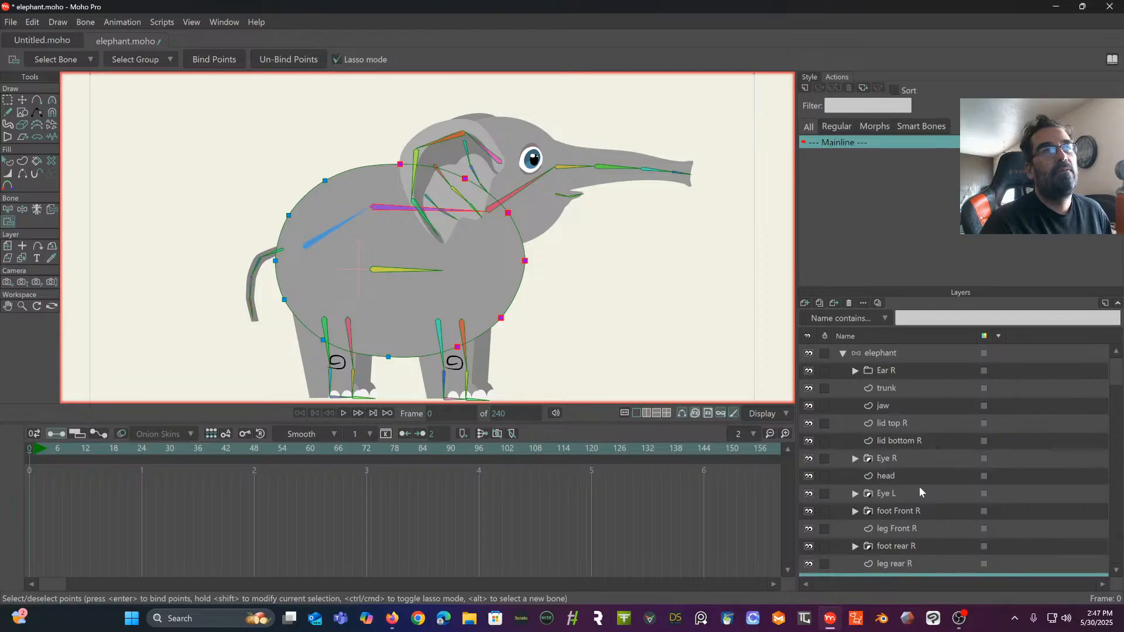
left_click(901, 474)
left_click_drag(496, 200, 407, 279)
scroll(426, 209, "up", 7)
scroll(407, 279, "down", 4)
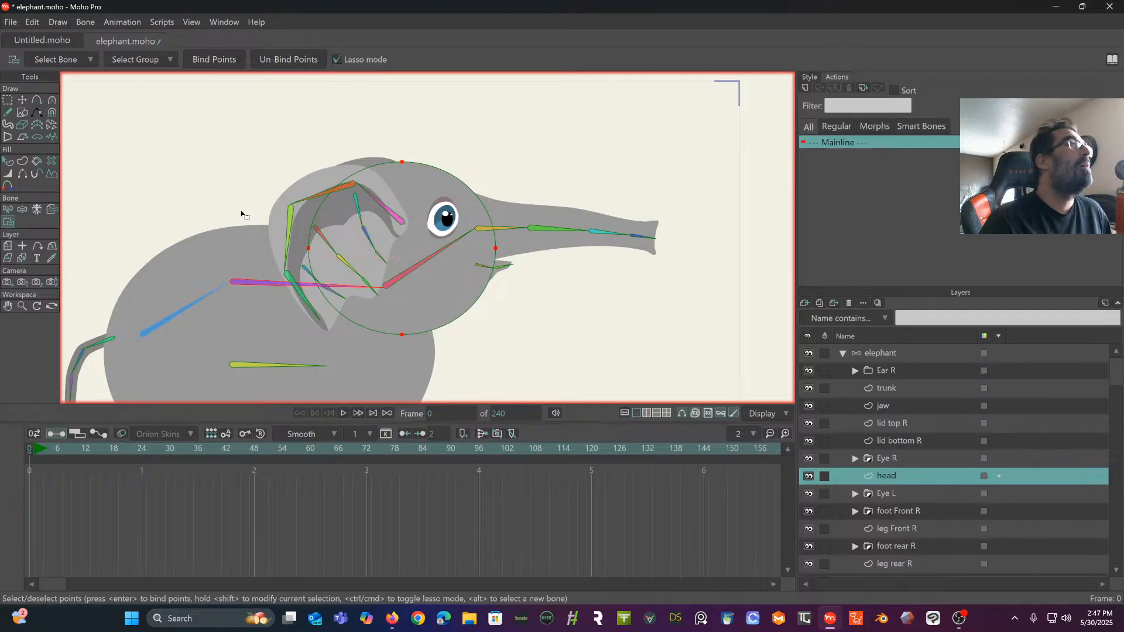
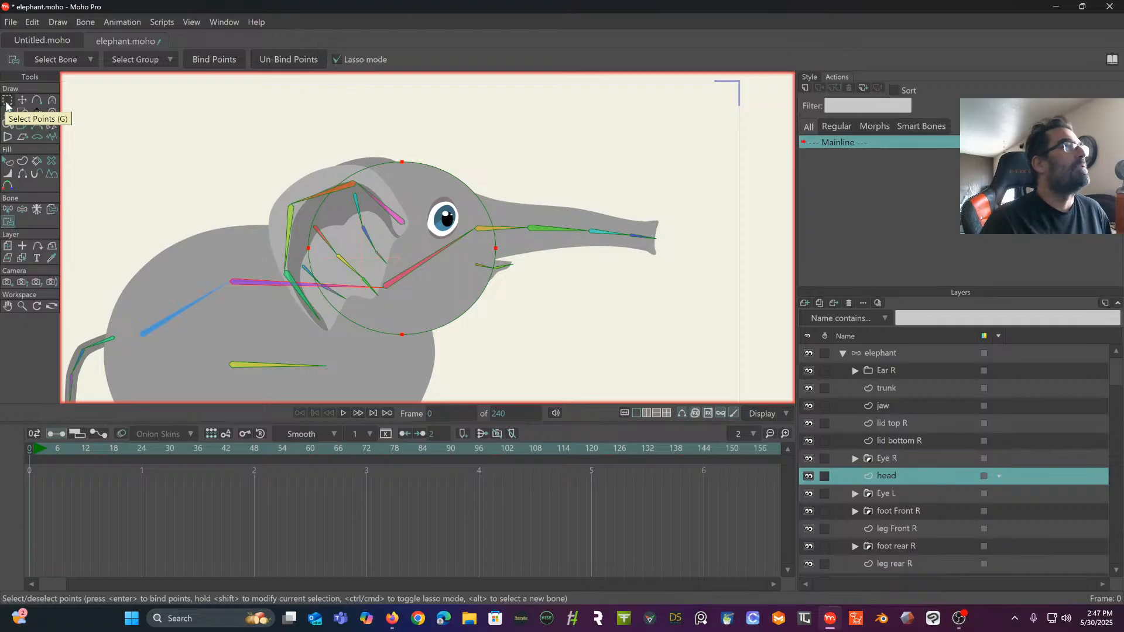
- Bind the whole head layer to the head bone
left_click(8, 219)
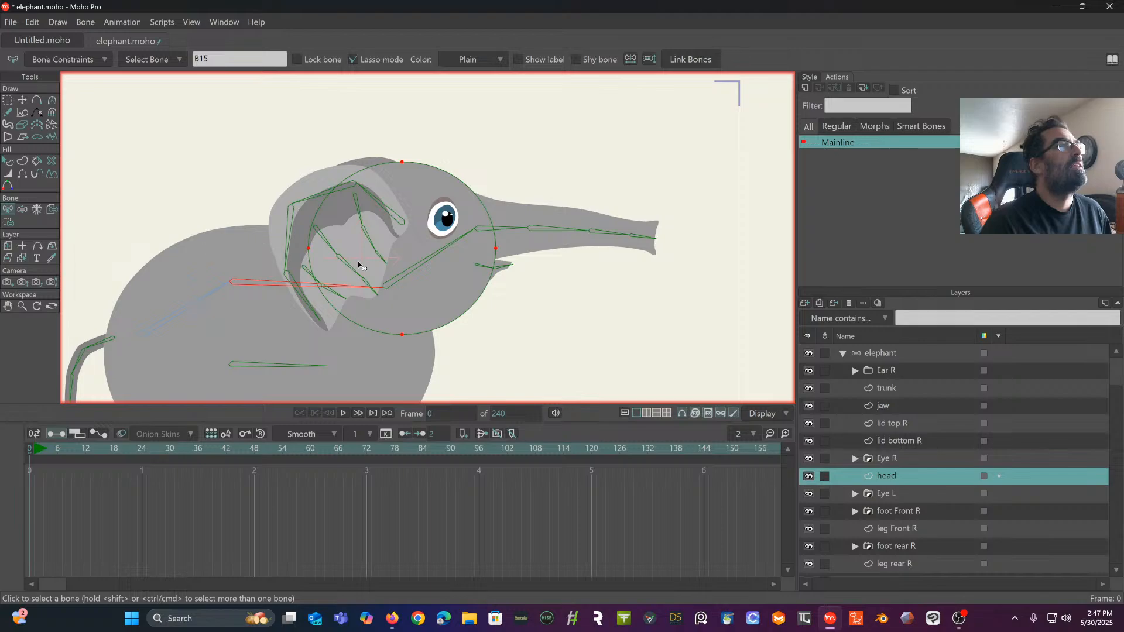
left_click(406, 272)
left_click(8, 221)
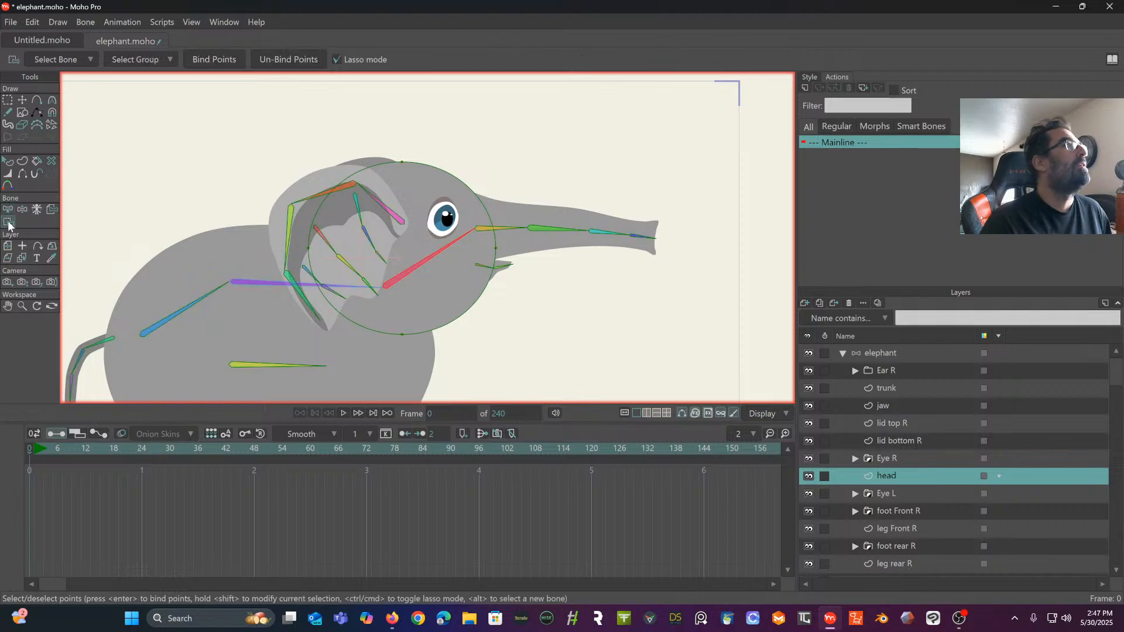
left_click(52, 212)
left_click(423, 263)
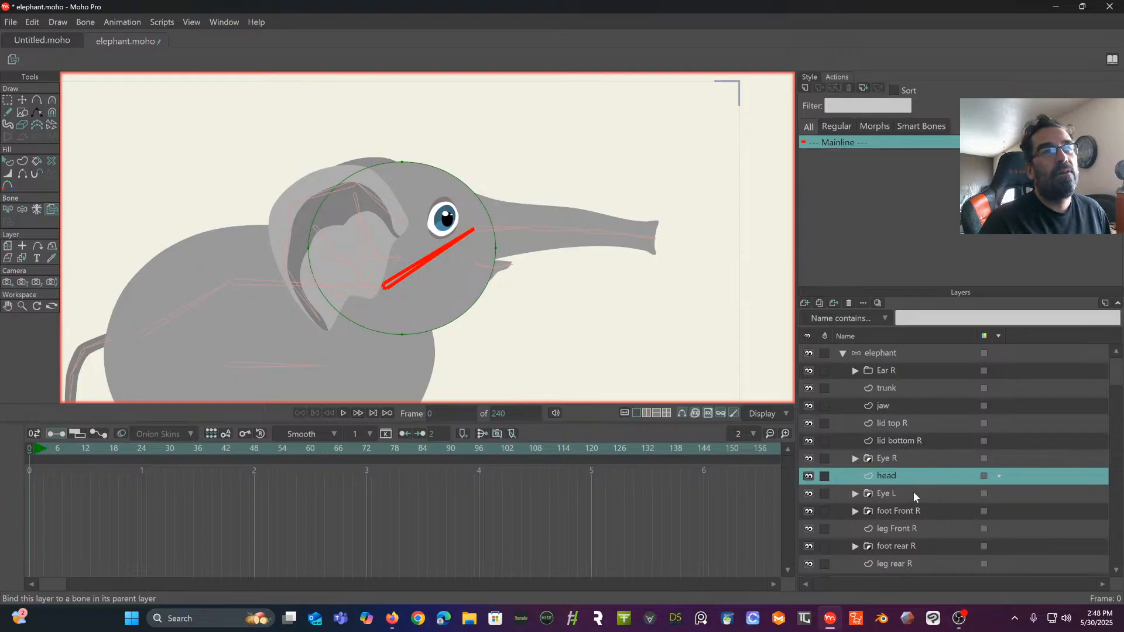
scroll(915, 495, "down", 3)
scroll(914, 496, "down", 3)
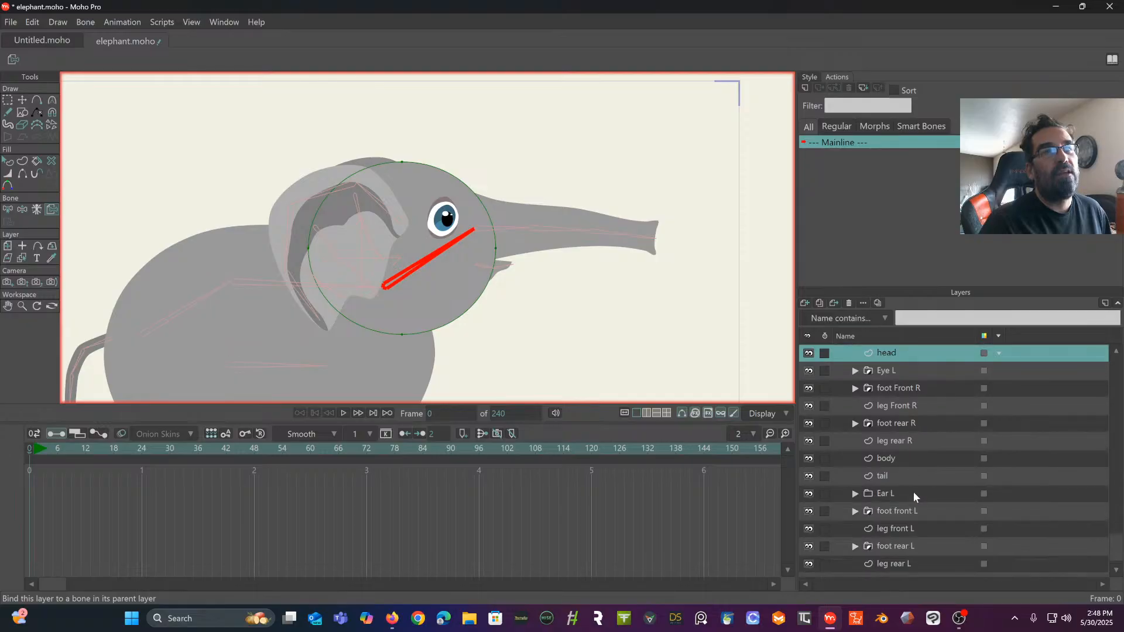
left_click(7, 100)
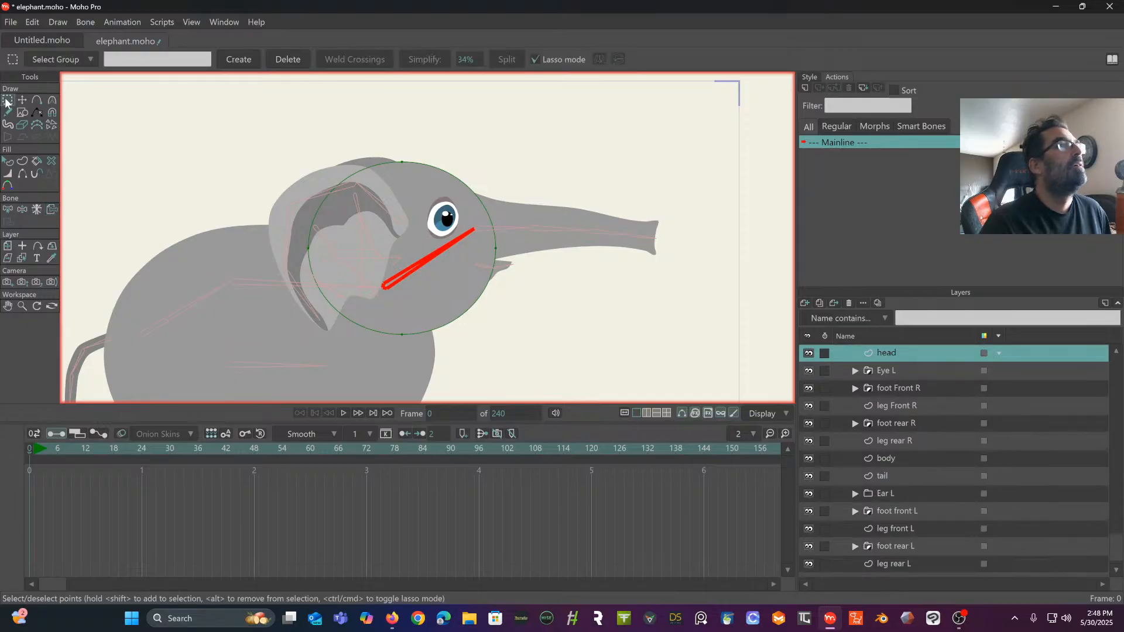
scroll(937, 445, "up", 5)
scroll(881, 444, "up", 1)
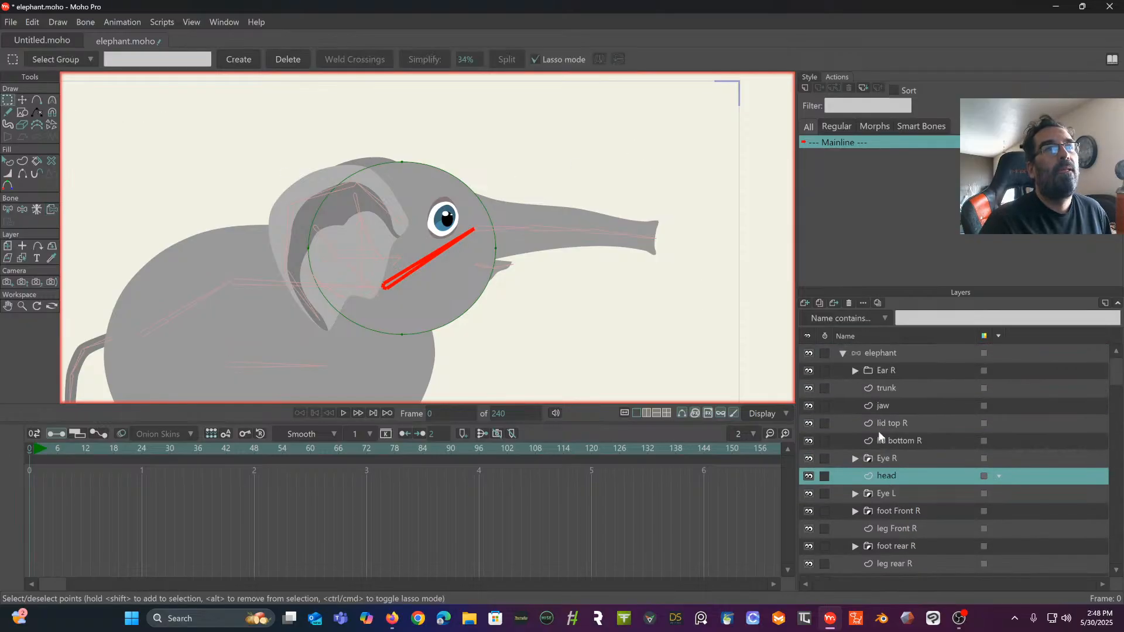
left_click(877, 351)
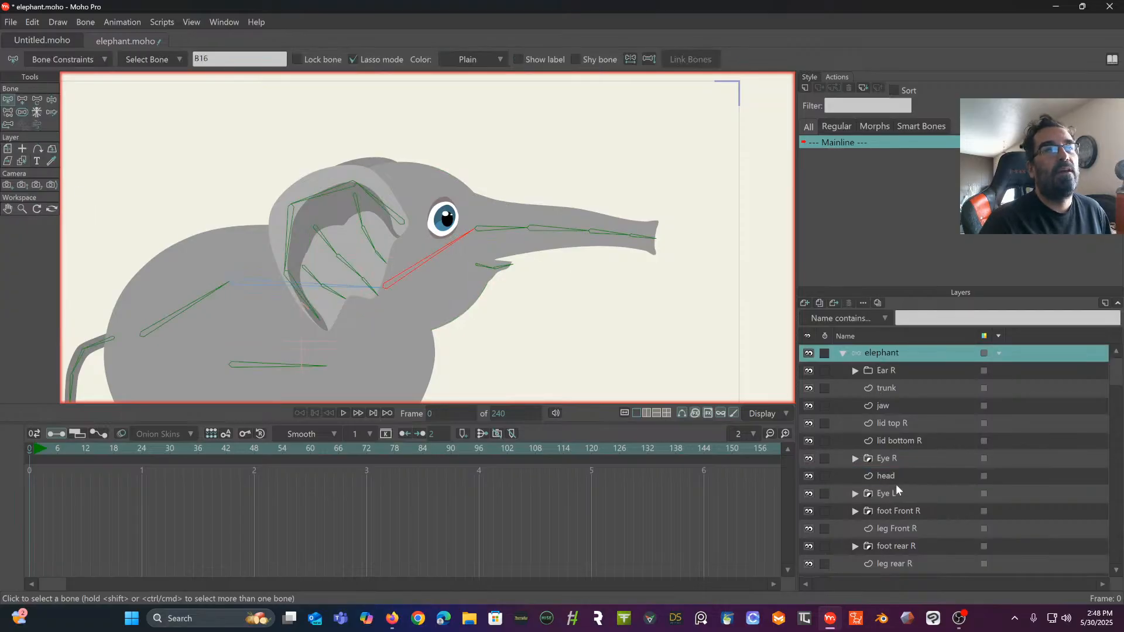
- Bind the trunk layer's two base outline points, where it meets the face, to the head bone
left_click(897, 388)
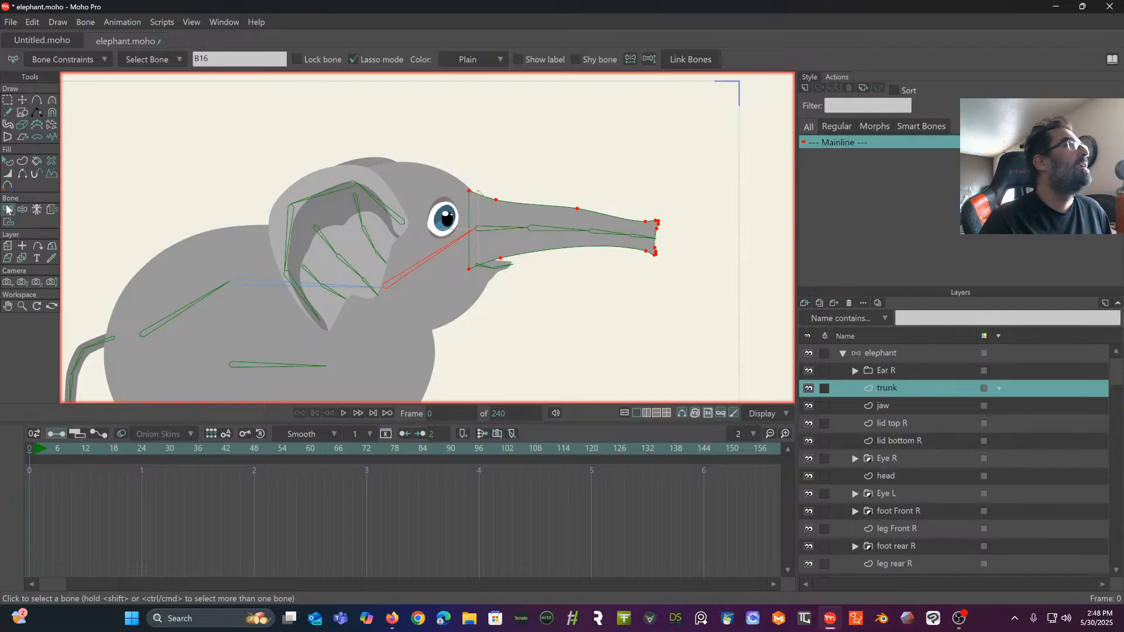
left_click(502, 235)
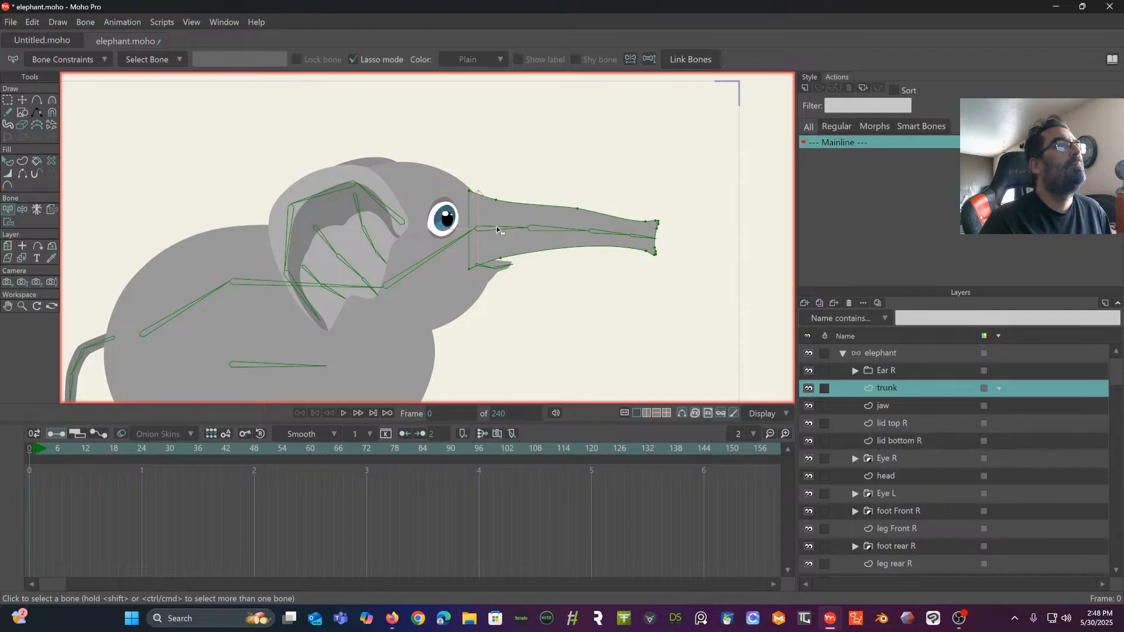
left_click(497, 230)
scroll(486, 230, "up", 3)
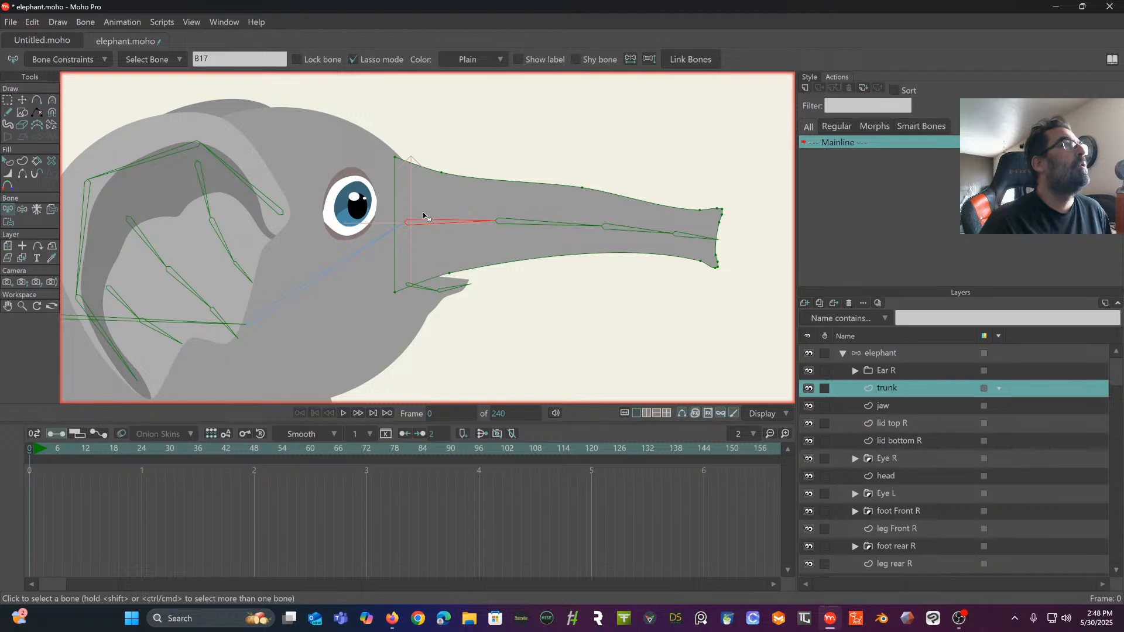
left_click(356, 252)
left_click(8, 222)
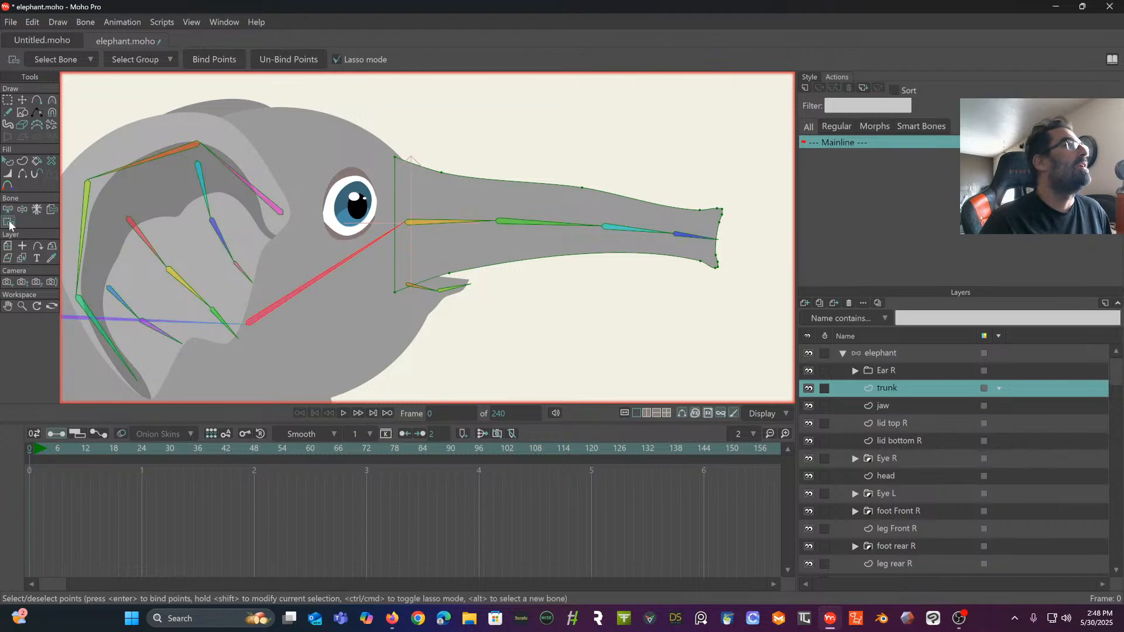
mouse_move(406, 135)
left_mouse_down()
mouse_move(363, 199)
mouse_move(362, 270)
mouse_move(379, 296)
mouse_move(400, 303)
mouse_move(436, 157)
left_mouse_up()
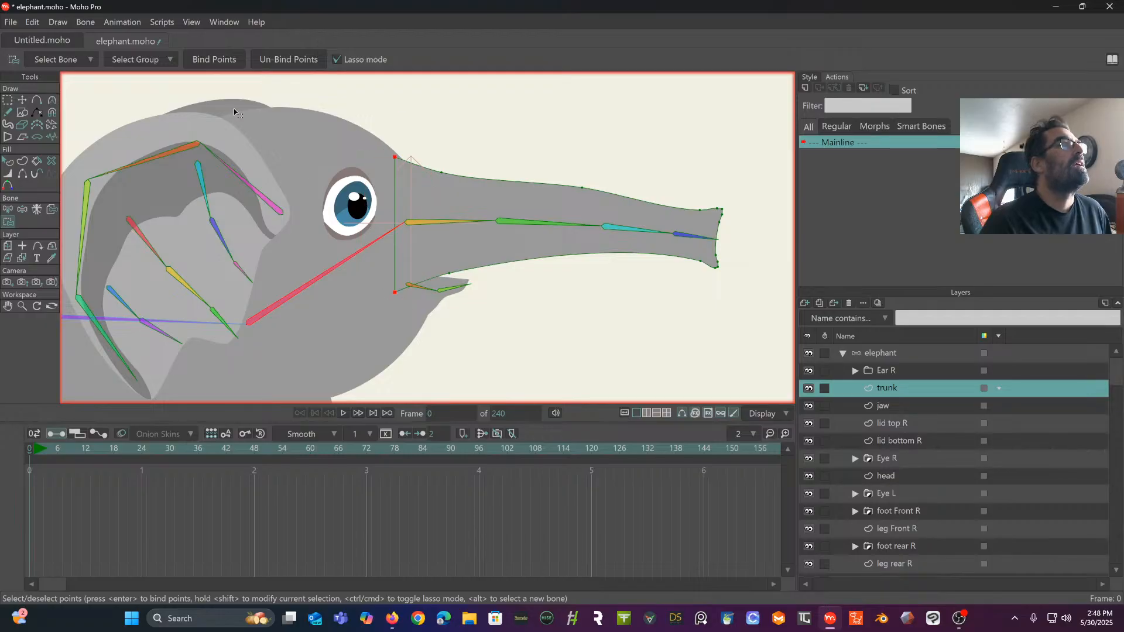
left_click(203, 58)
- Add five outline points along the trunk's upper and lower edges, near the joints between its bones
left_click(7, 209)
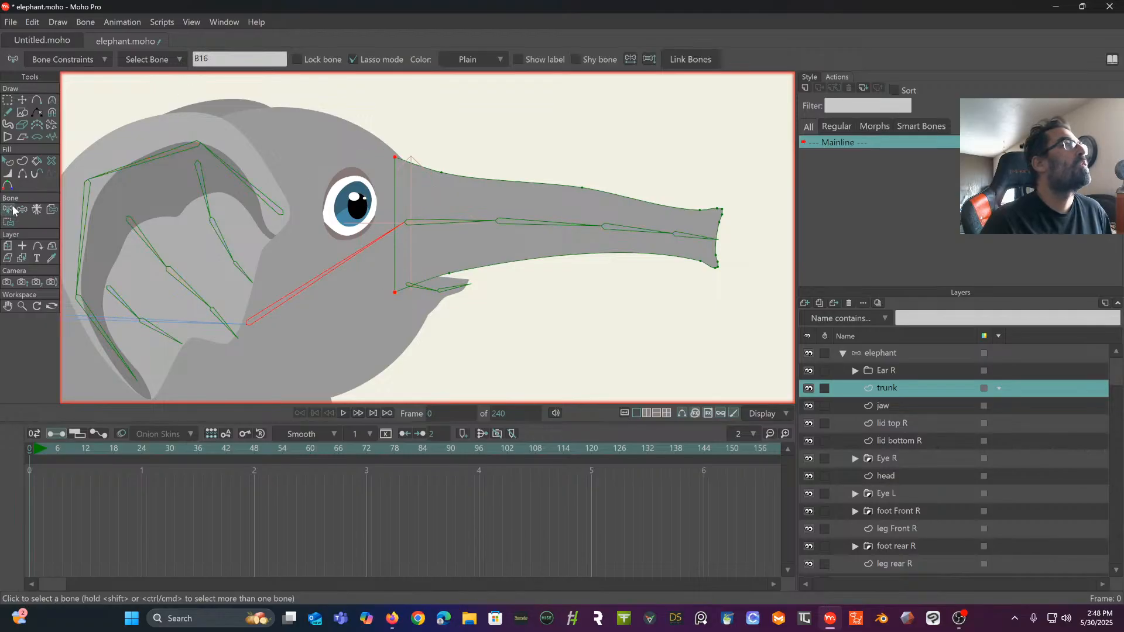
left_click(436, 223)
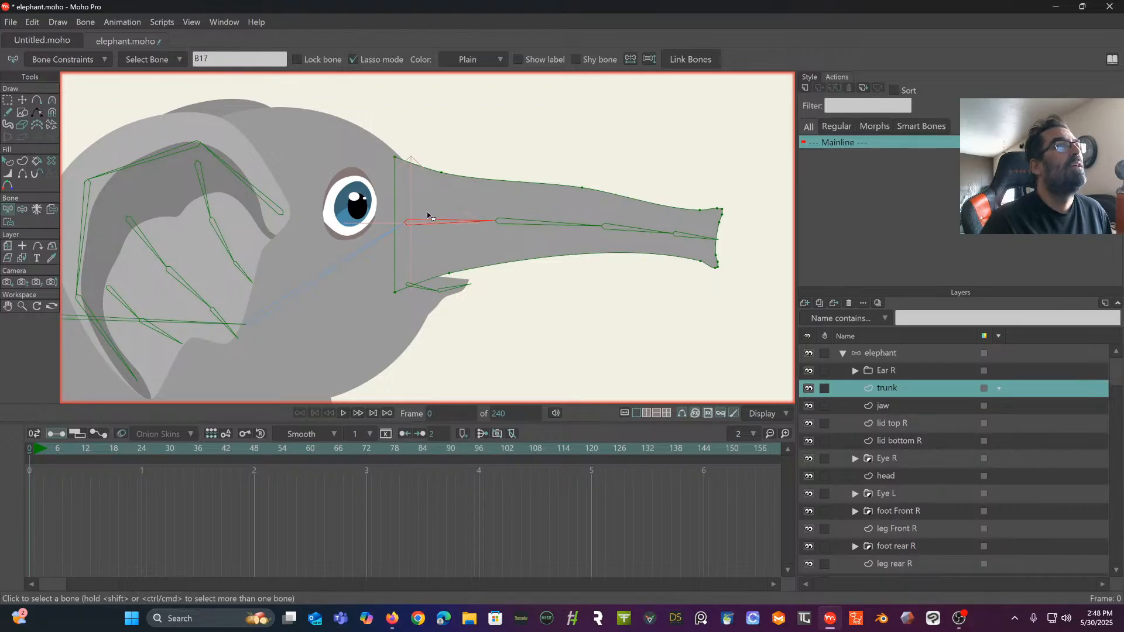
left_click(36, 100)
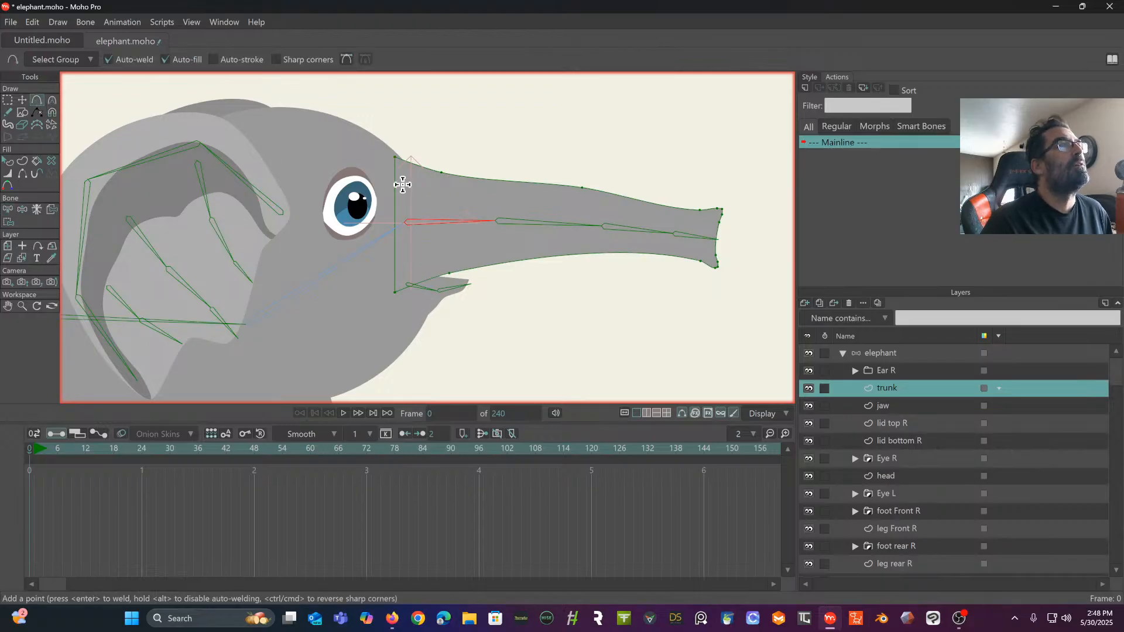
left_click(492, 179)
left_click(495, 263)
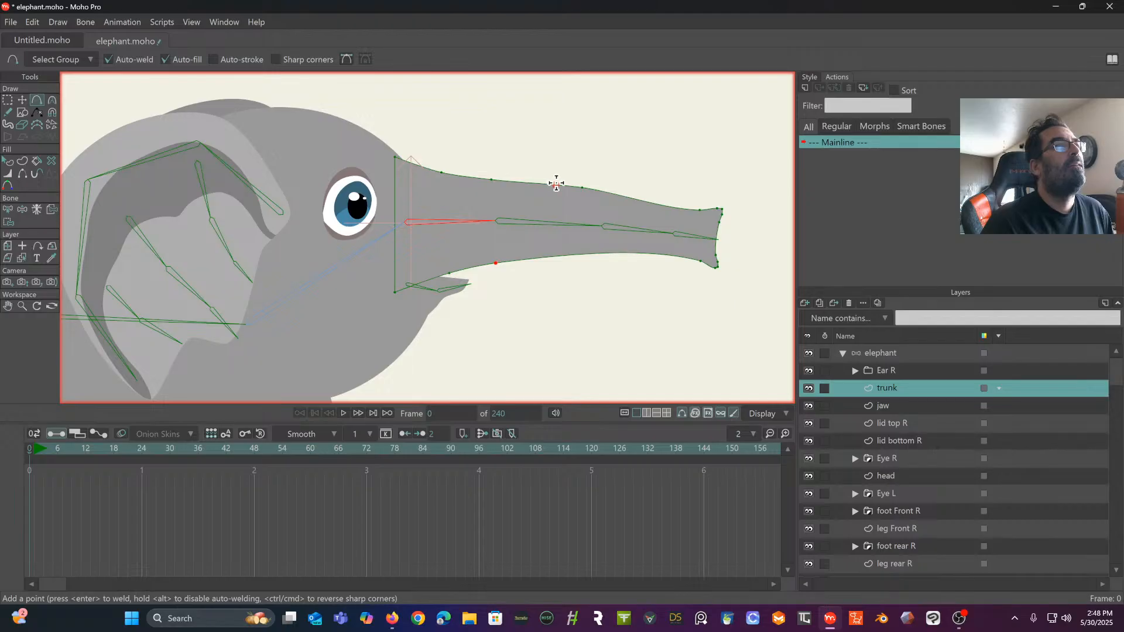
left_click(594, 254)
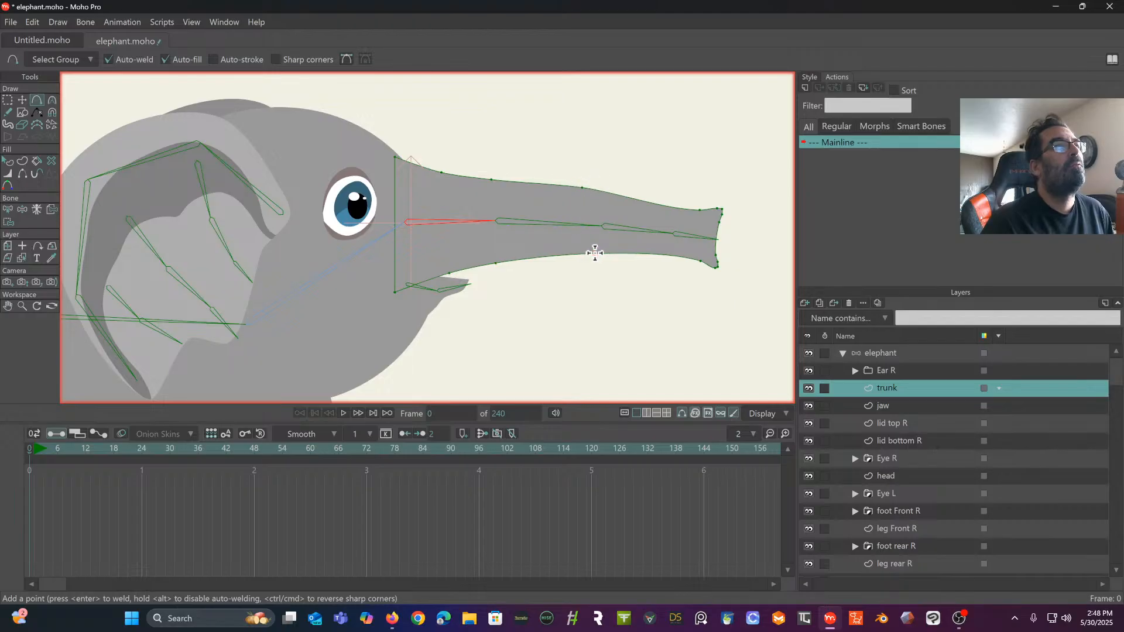
left_click(670, 206)
left_click(668, 255)
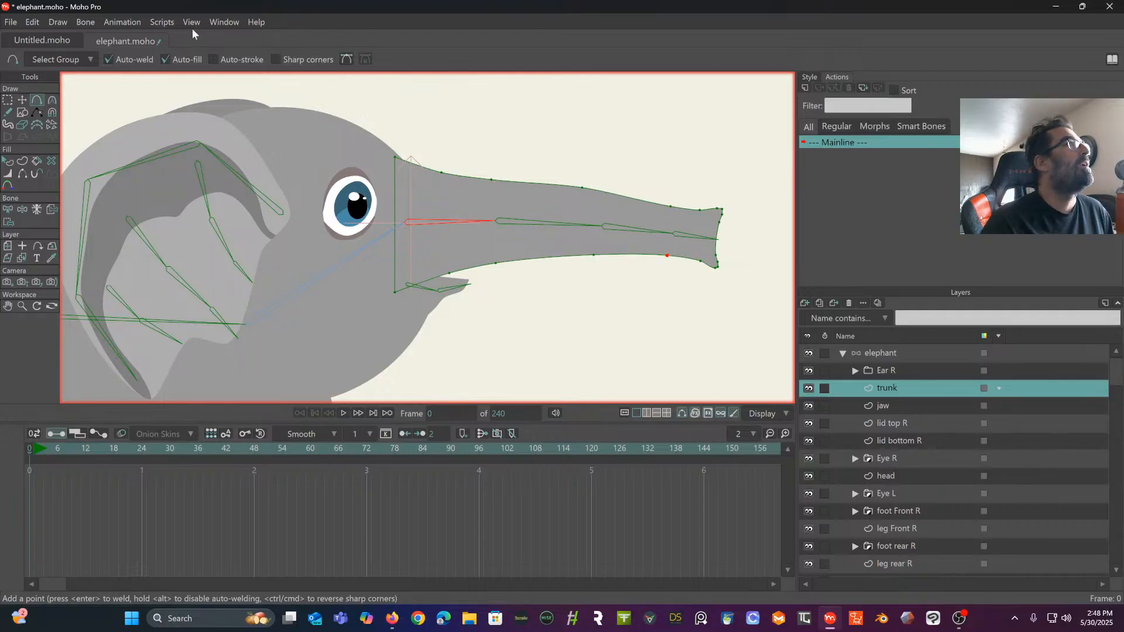
- Bind the two upper and two lower outline points next to the trunk's base to the first trunk bone
left_click(10, 214)
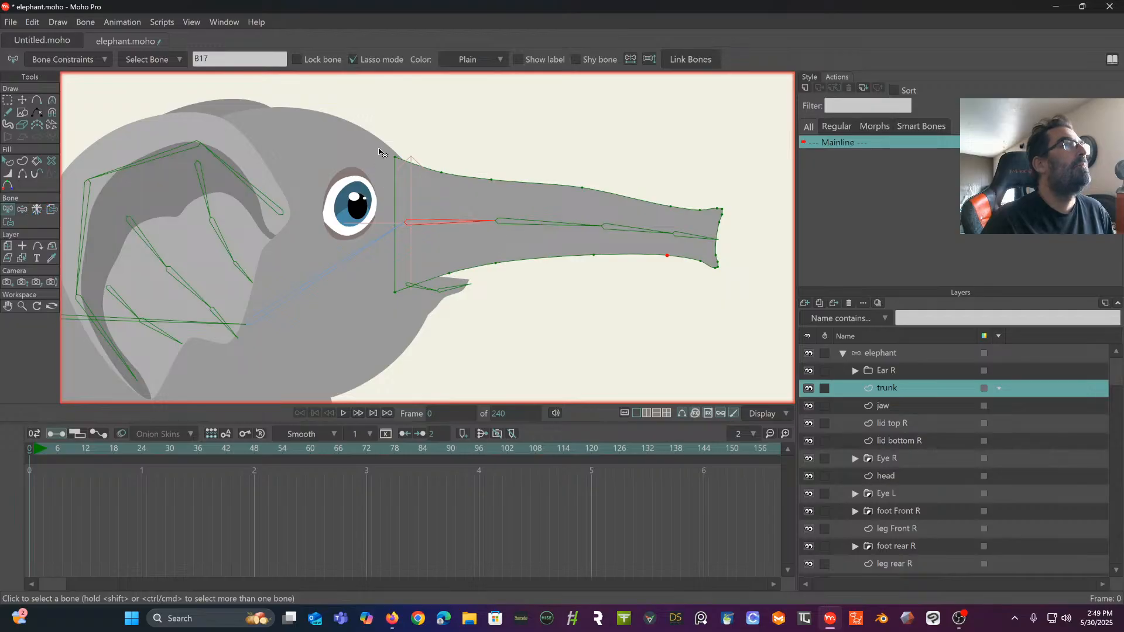
left_click(14, 222)
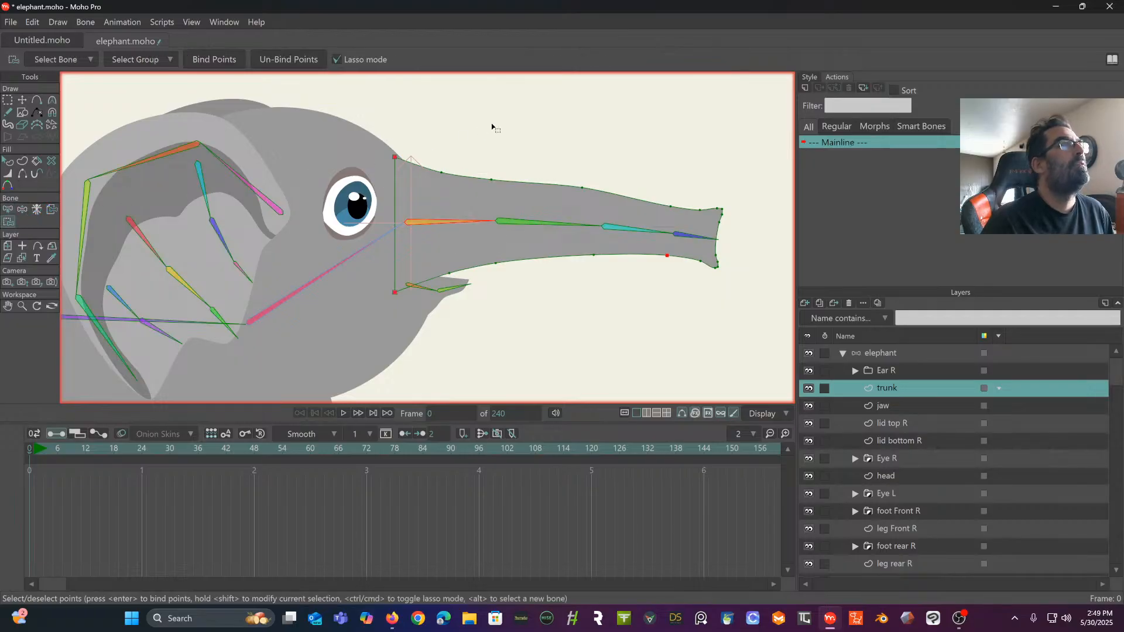
mouse_move(434, 143)
left_mouse_down()
mouse_move(418, 258)
mouse_move(430, 287)
mouse_move(463, 288)
mouse_move(498, 270)
left_mouse_up()
mouse_move(499, 231)
left_mouse_down()
mouse_move(487, 152)
mouse_move(452, 138)
left_mouse_up()
left_click(199, 58)
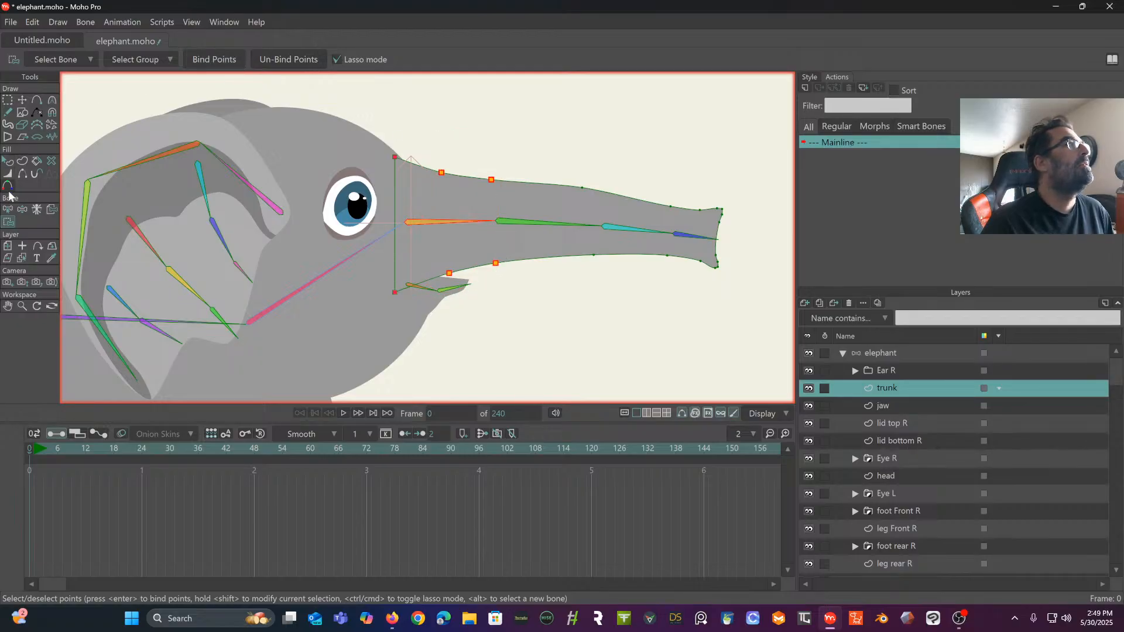
- Bind the upper and lower outline points near the end of the second trunk bone to that bone
left_click(8, 209)
left_click(530, 223)
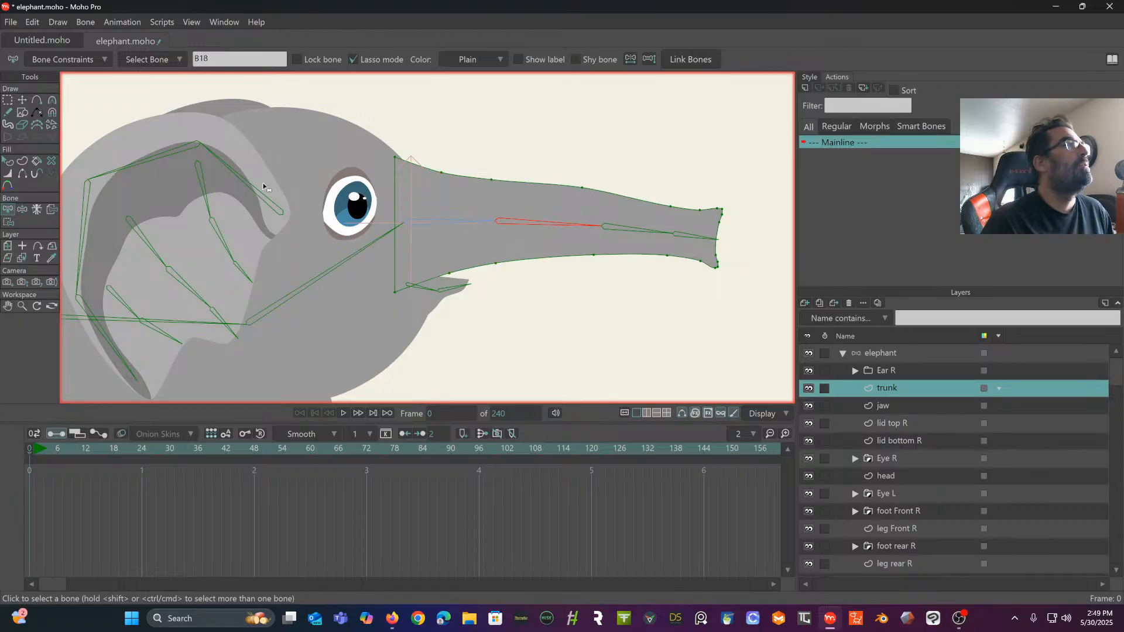
left_click(8, 222)
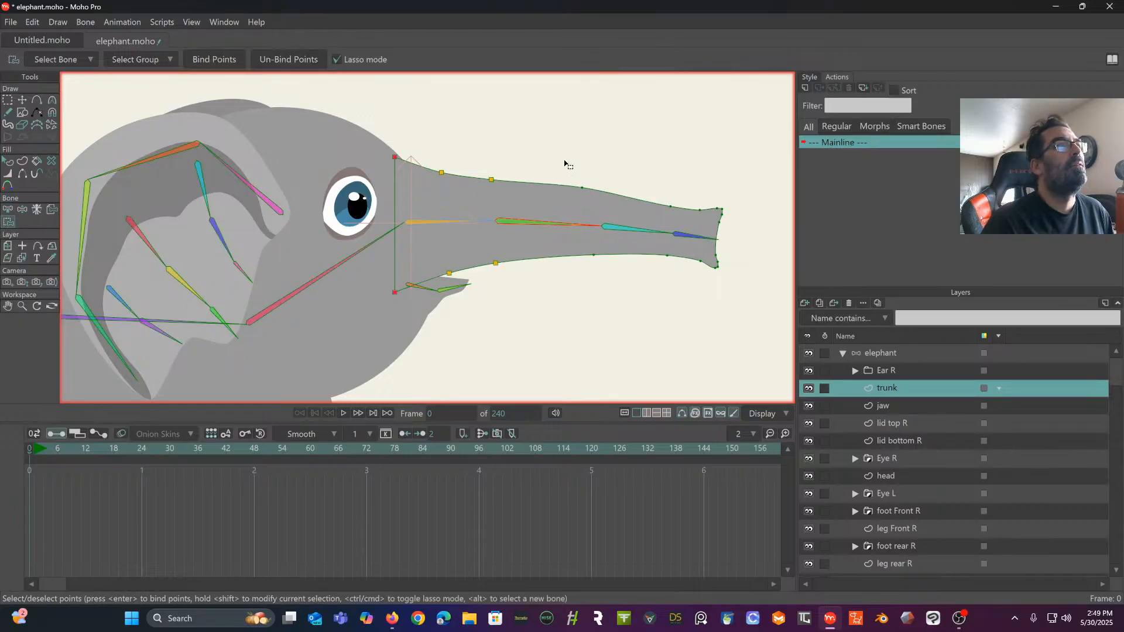
mouse_move(565, 164)
left_mouse_down()
mouse_move(563, 277)
mouse_move(596, 292)
mouse_move(598, 206)
mouse_move(568, 163)
left_mouse_up()
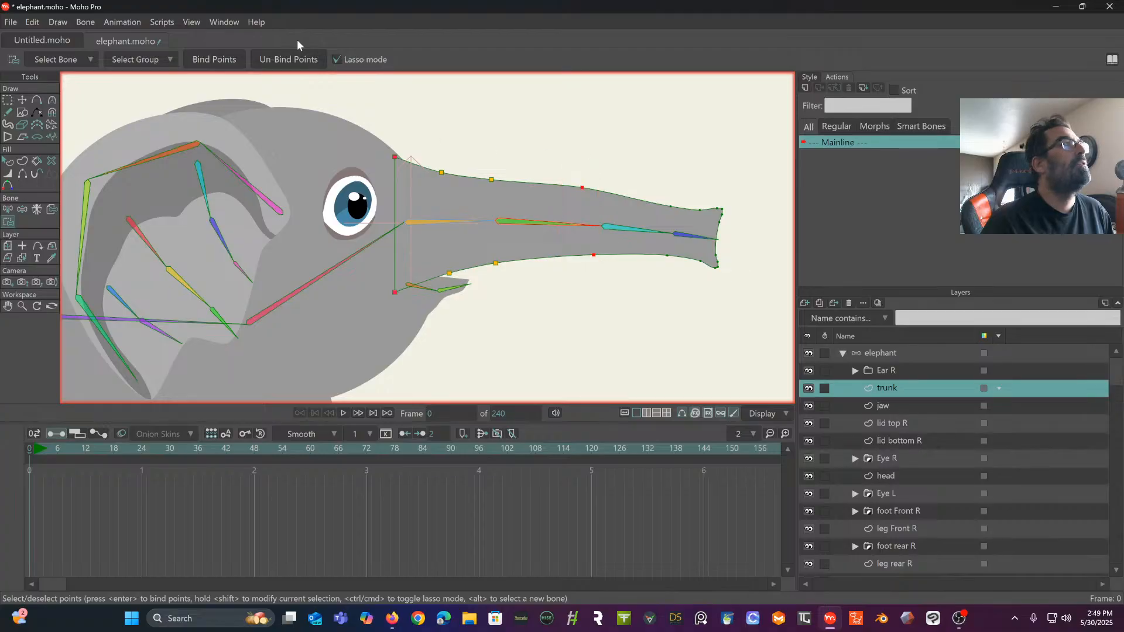
left_click(215, 61)
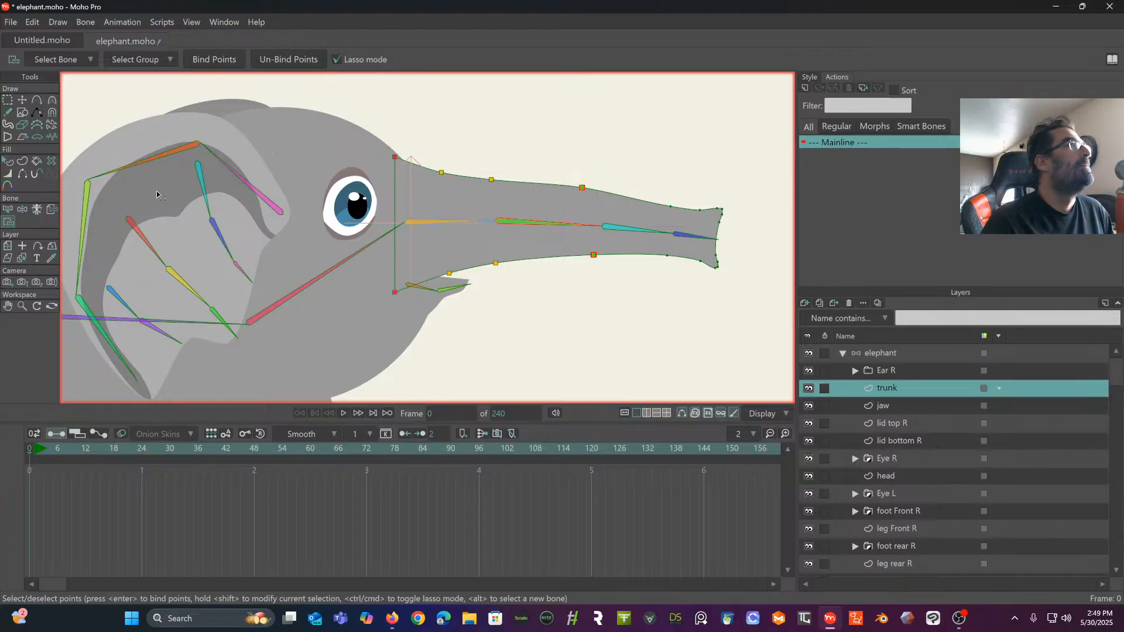
- Add three more pairs of outline points to the trunk, just beyond the bone joints on its upper and lower edges
left_click(37, 100)
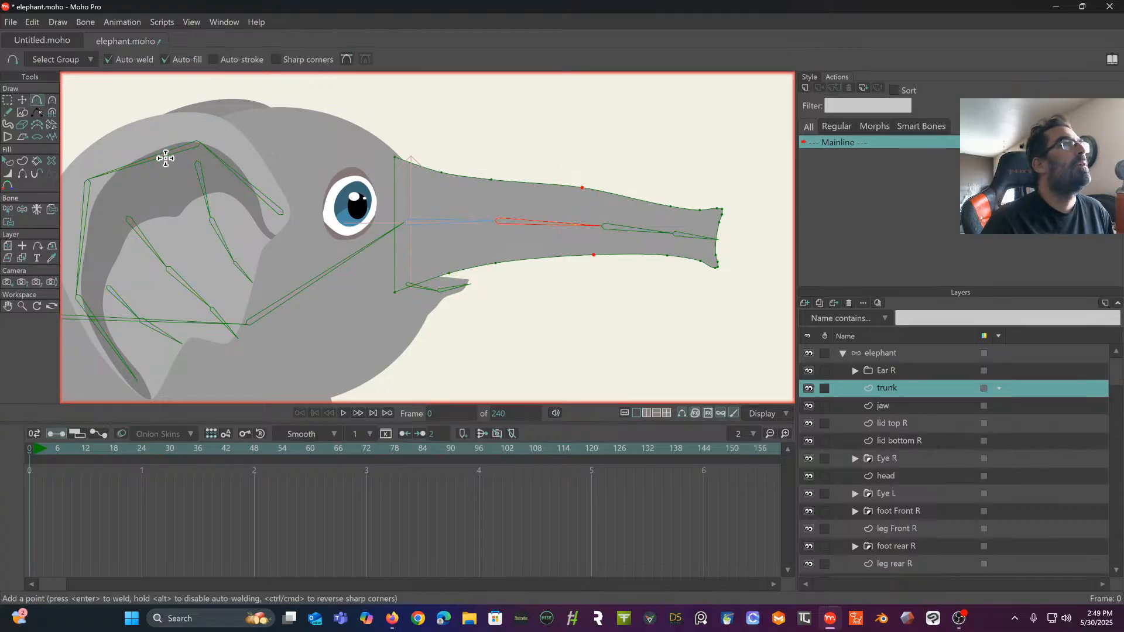
left_click(525, 183)
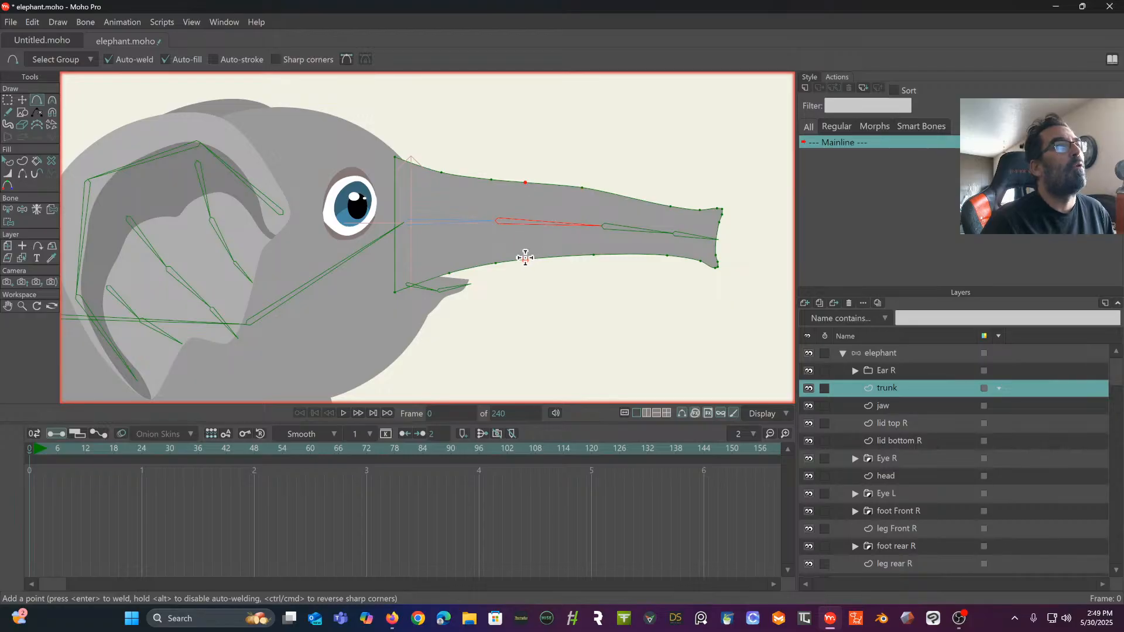
left_click(525, 258)
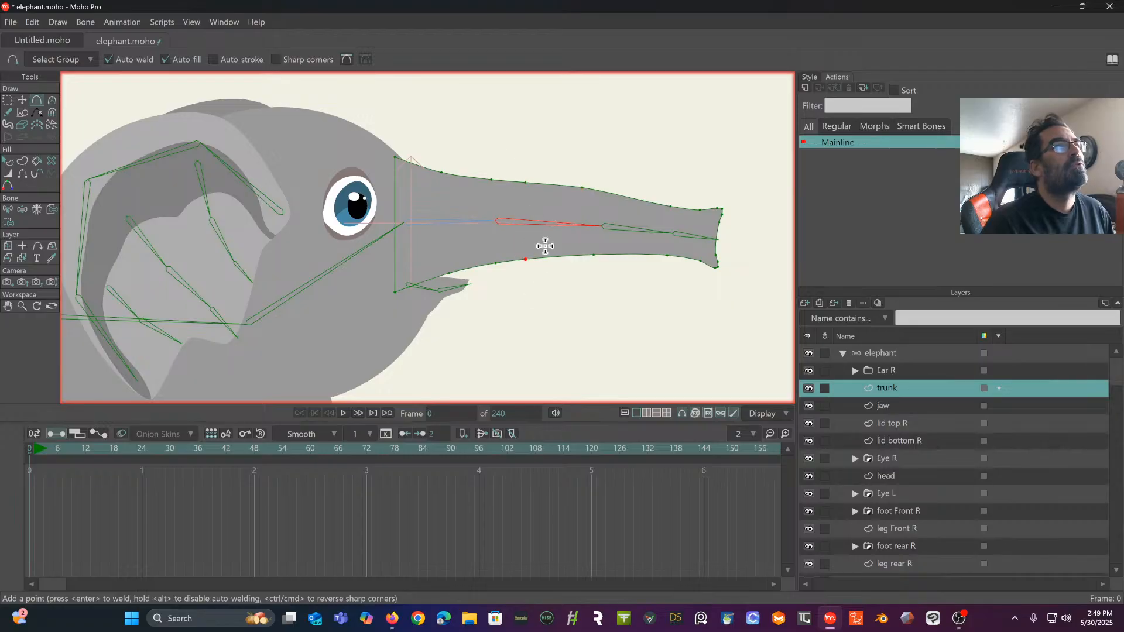
left_click(629, 196)
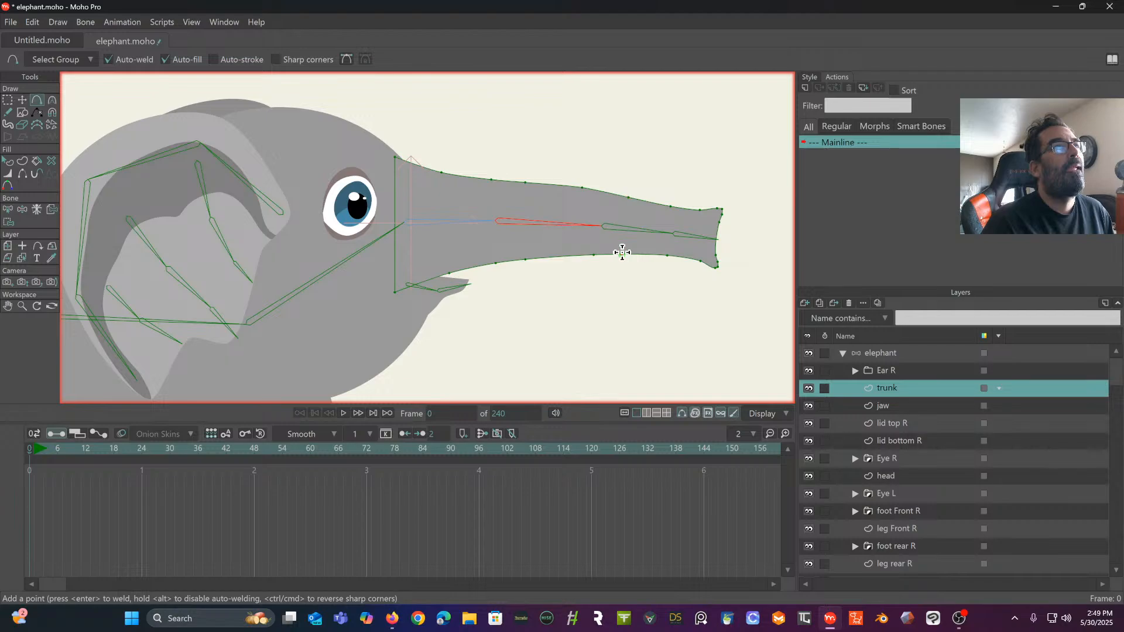
left_click(622, 254)
left_click(689, 209)
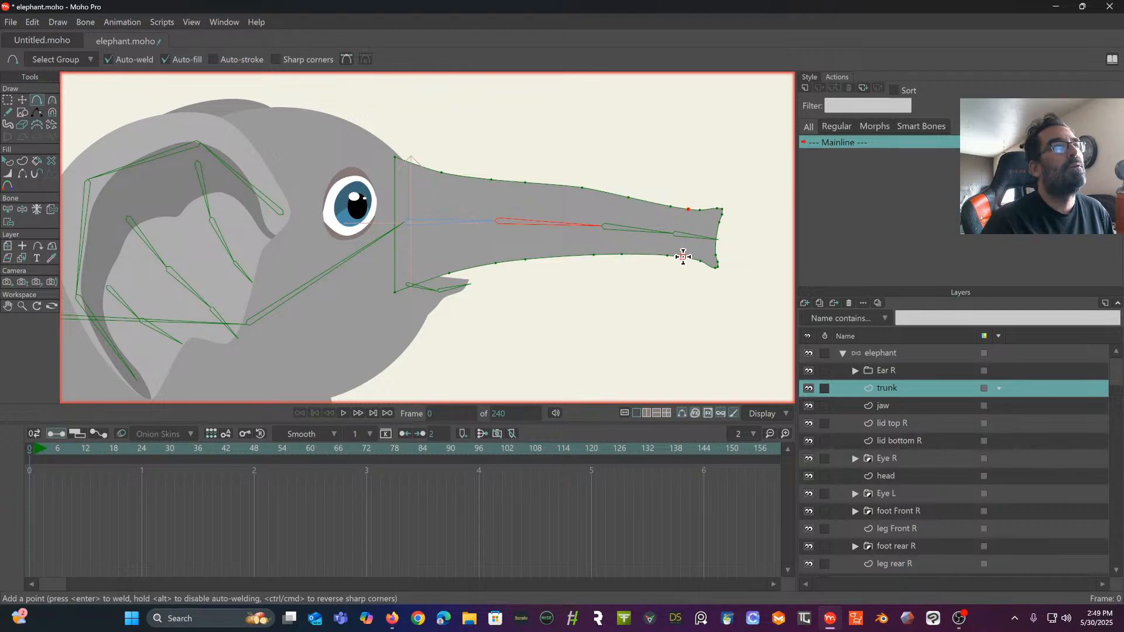
left_click(684, 256)
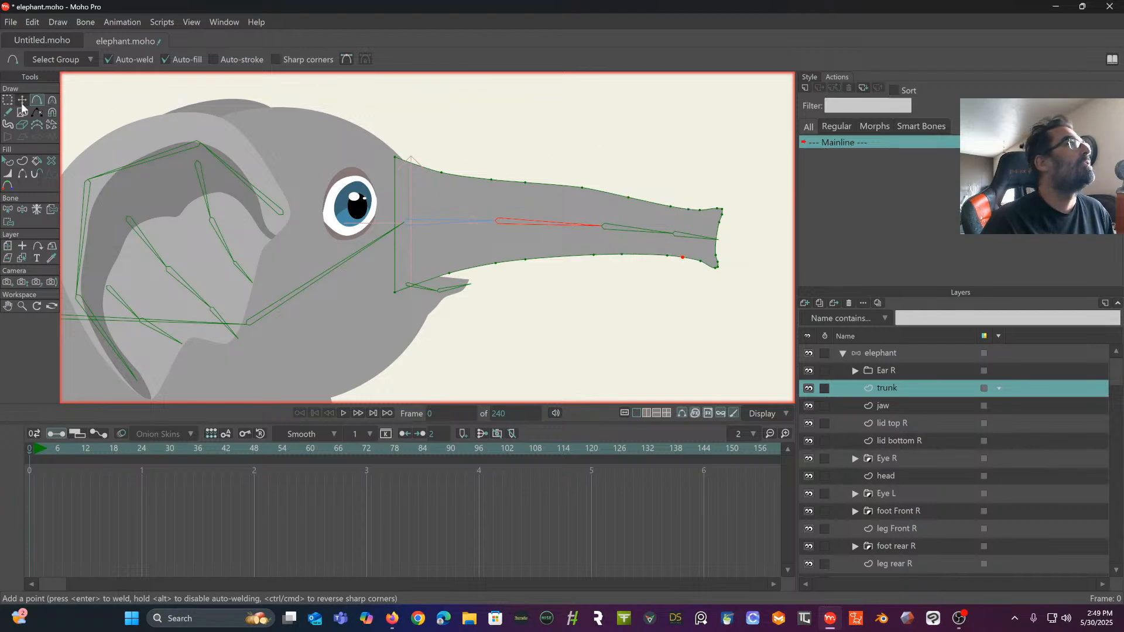
- Bind the two upper and two lower outline points around the second trunk bone to it, including the upper point just past the first joint
left_click(8, 210)
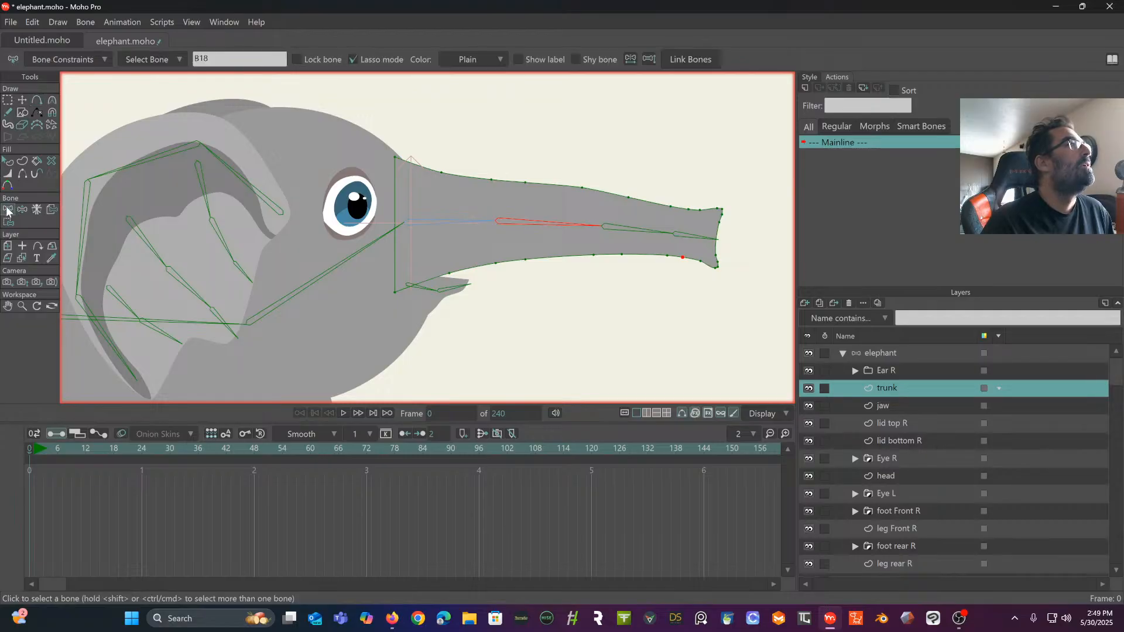
left_click(452, 223)
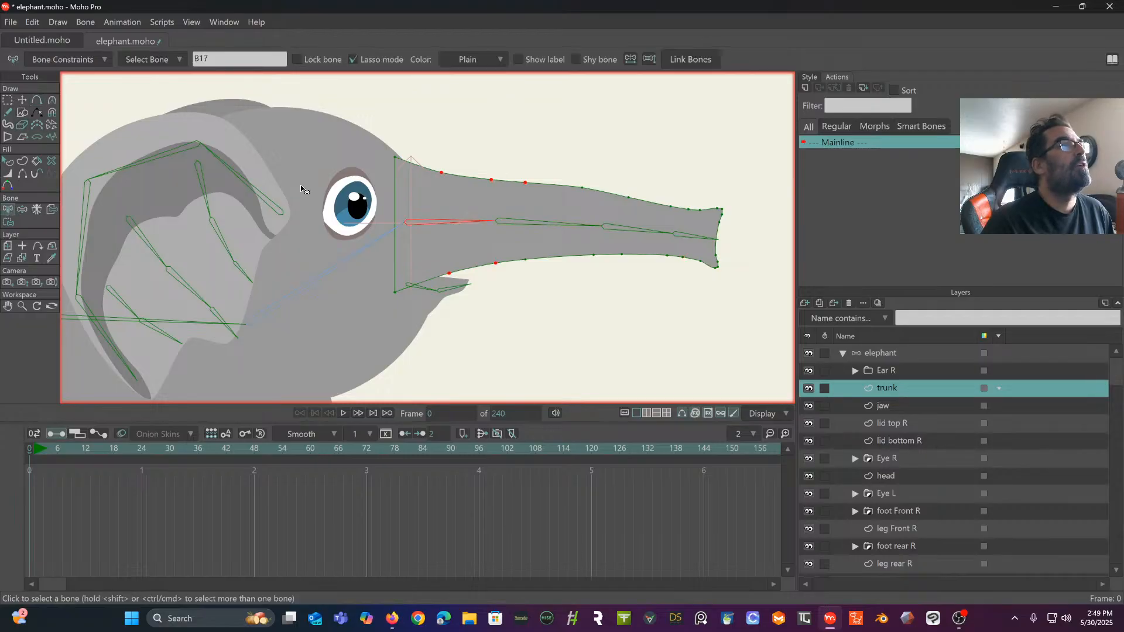
left_click(9, 222)
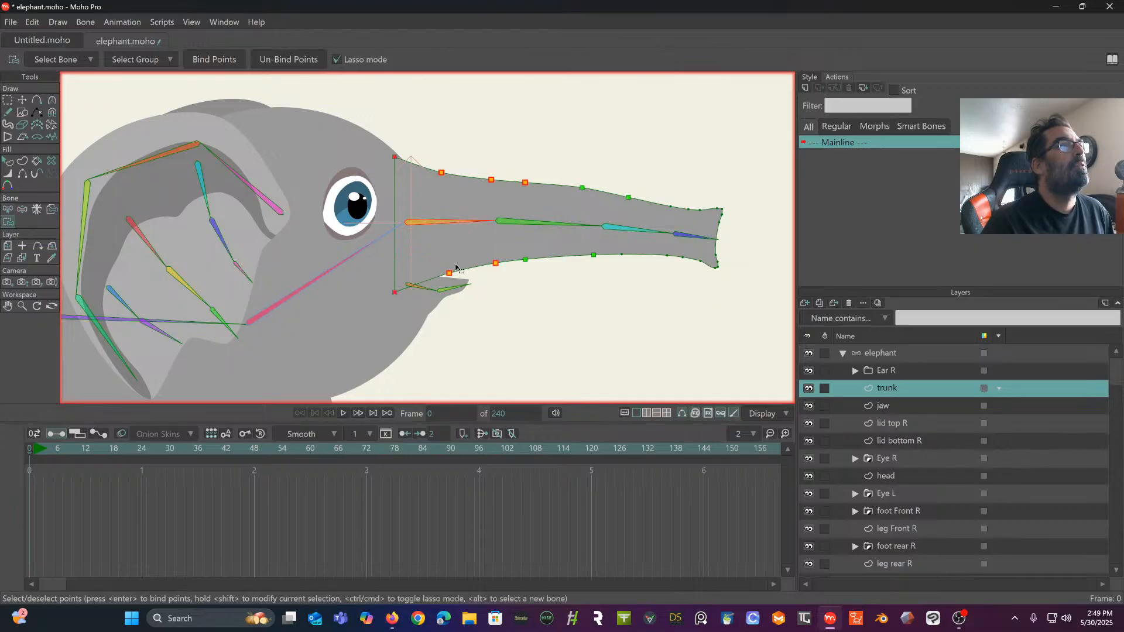
left_click(8, 210)
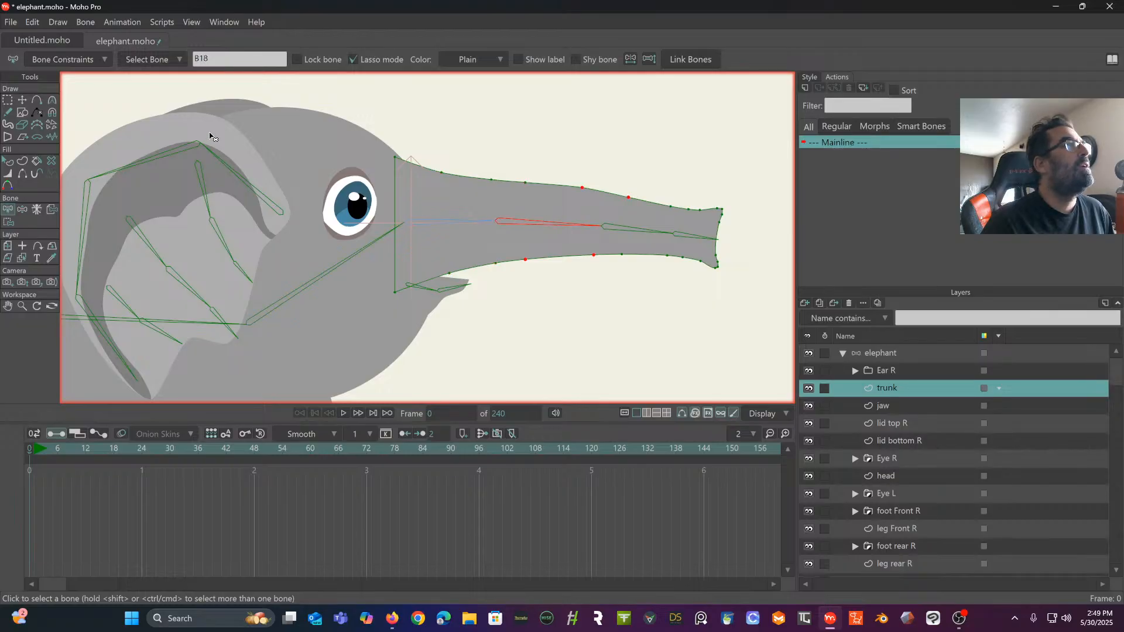
left_click(5, 222)
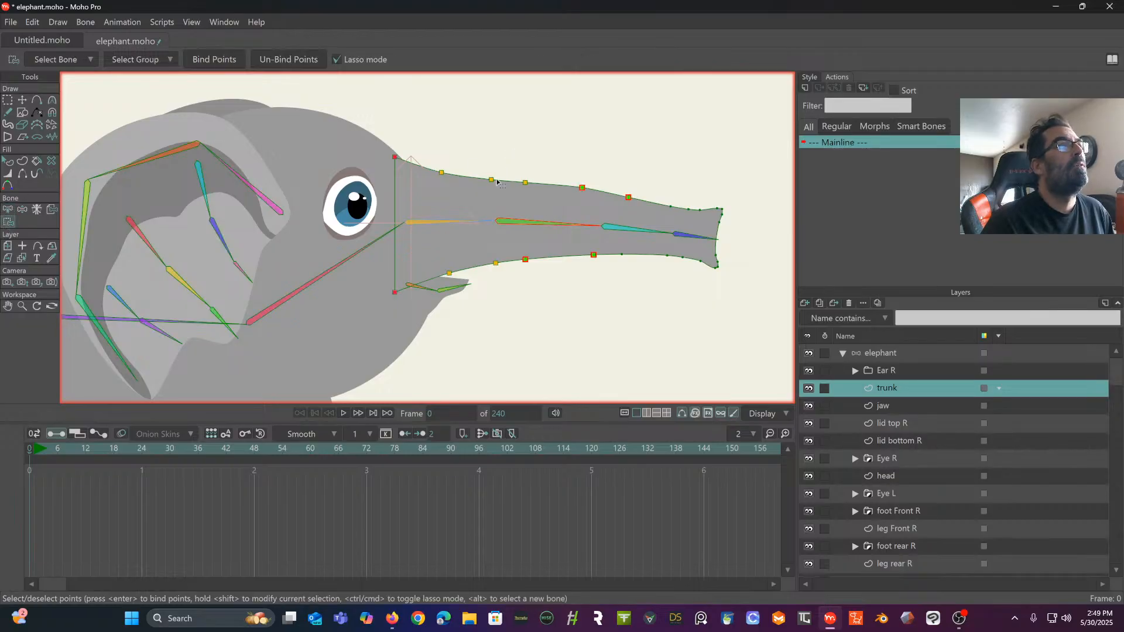
left_click_drag(518, 158, 518, 168)
mouse_move(524, 298)
left_mouse_down()
mouse_move(593, 274)
mouse_move(605, 247)
mouse_move(595, 178)
mouse_move(534, 154)
left_mouse_up()
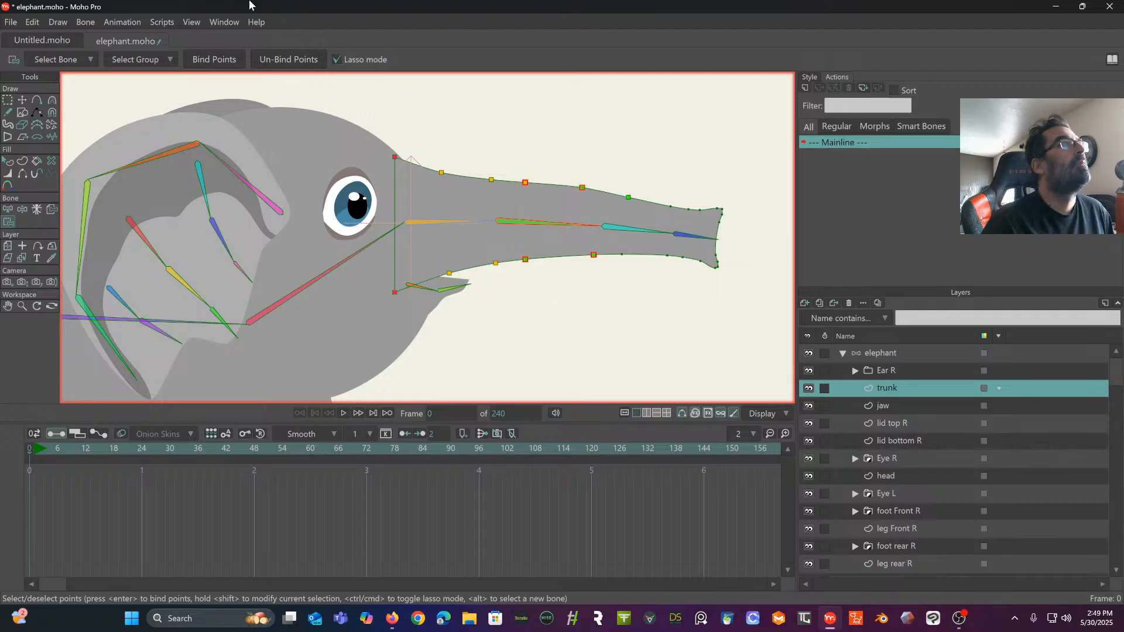
- Bind the two upper and two lower outline points around the third trunk bone to that bone
left_click(8, 209)
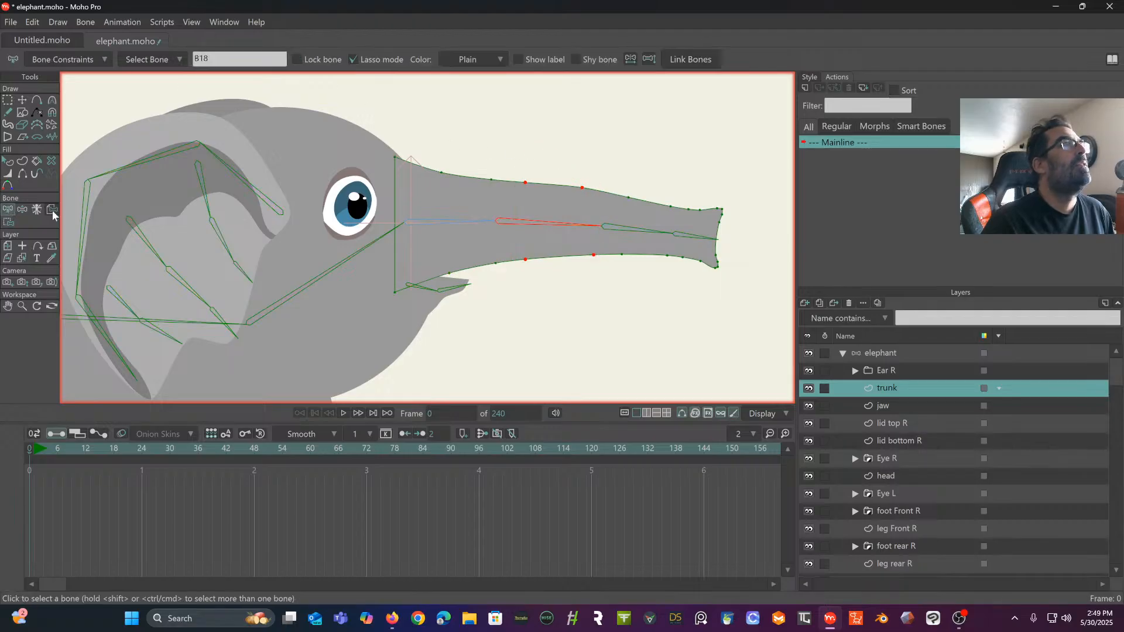
left_click(629, 233)
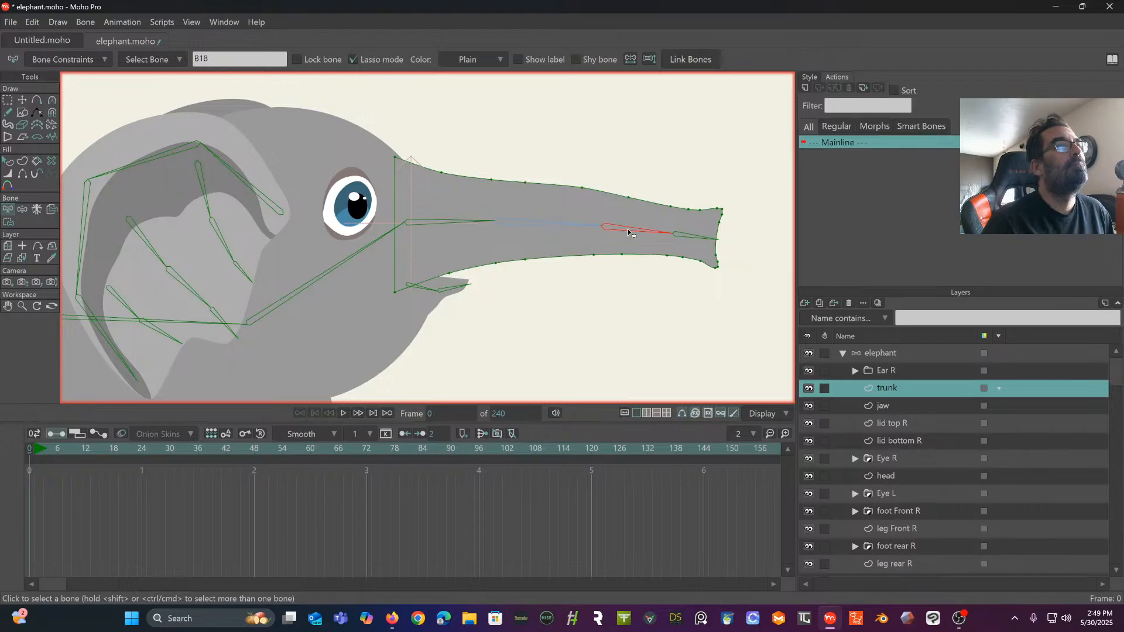
left_click(7, 222)
mouse_move(621, 180)
left_mouse_down()
mouse_move(612, 266)
mouse_move(664, 271)
left_mouse_up()
left_click_drag(677, 230, 619, 177)
left_click(197, 59)
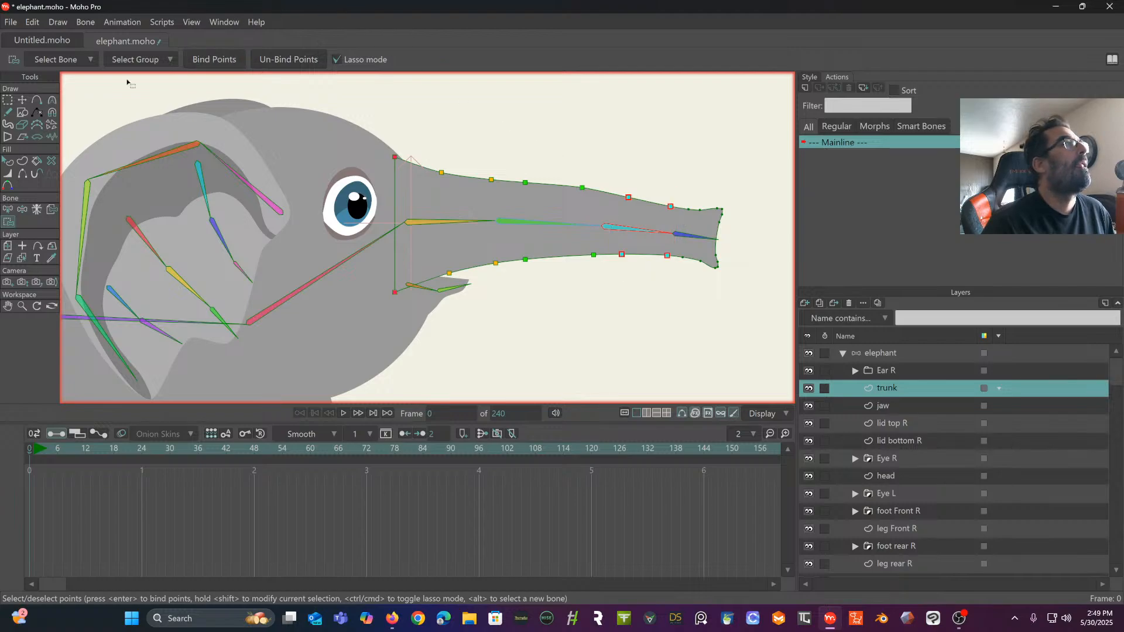
- Bind all the remaining outline points at the trunk's tip to the last trunk bone
left_click(7, 214)
left_click(673, 236)
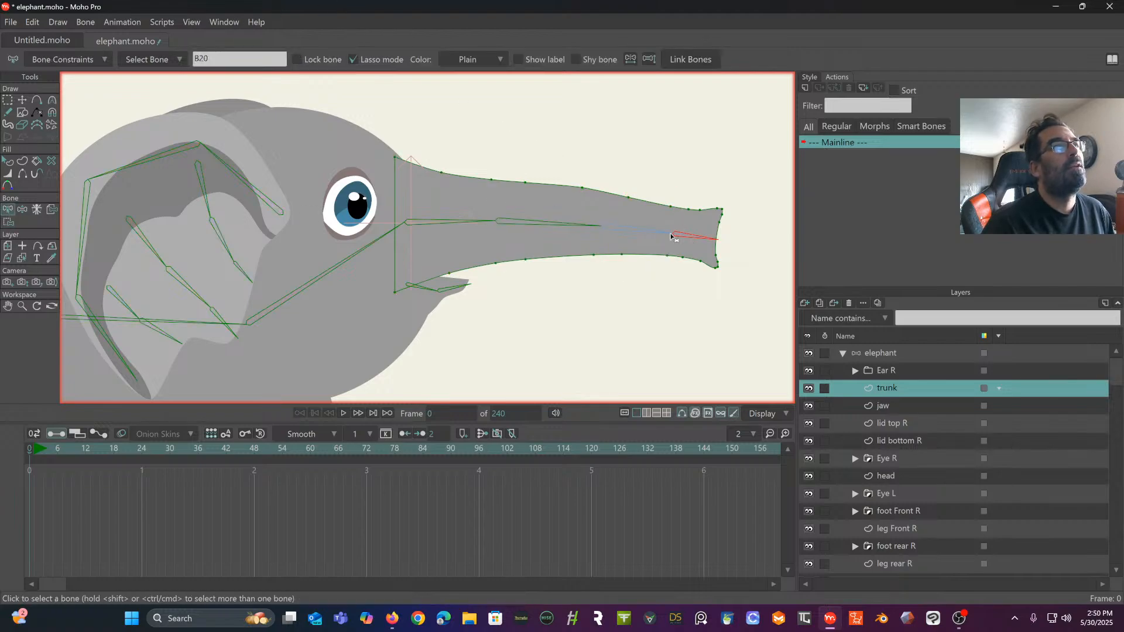
left_click(8, 223)
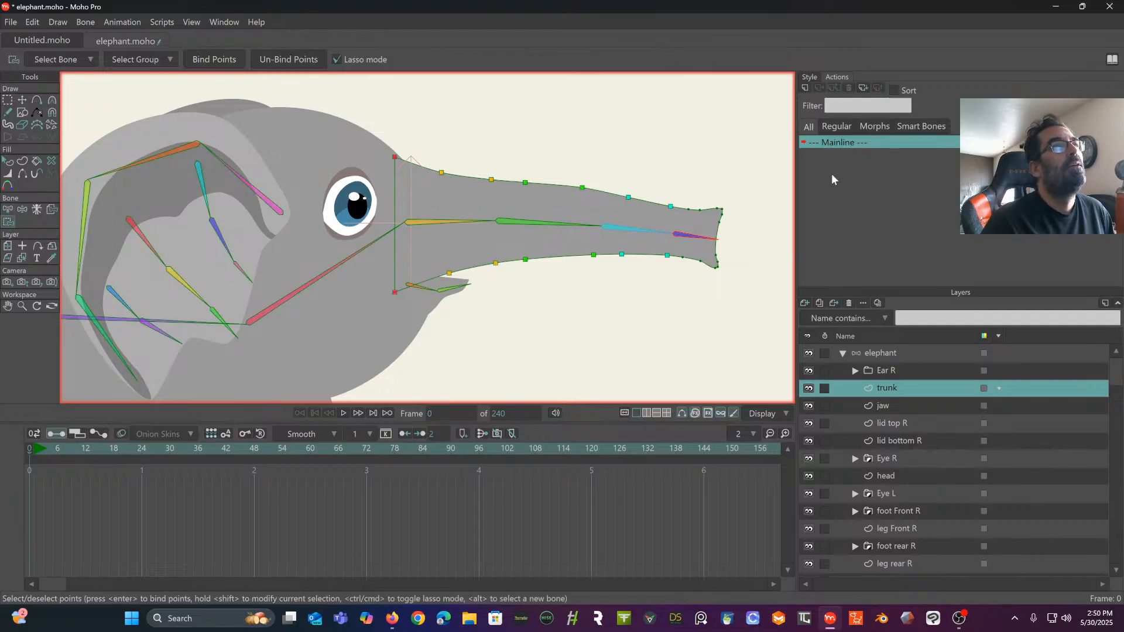
mouse_move(697, 181)
left_mouse_down()
mouse_move(680, 268)
mouse_move(738, 278)
mouse_move(767, 211)
mouse_move(694, 175)
left_mouse_up()
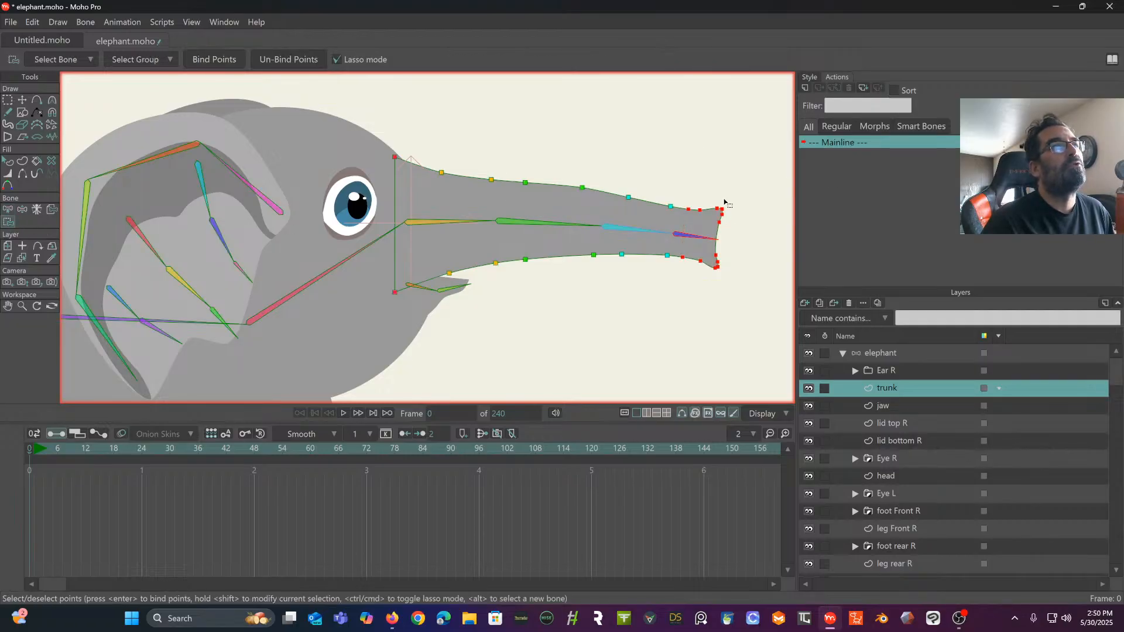
left_click(205, 60)
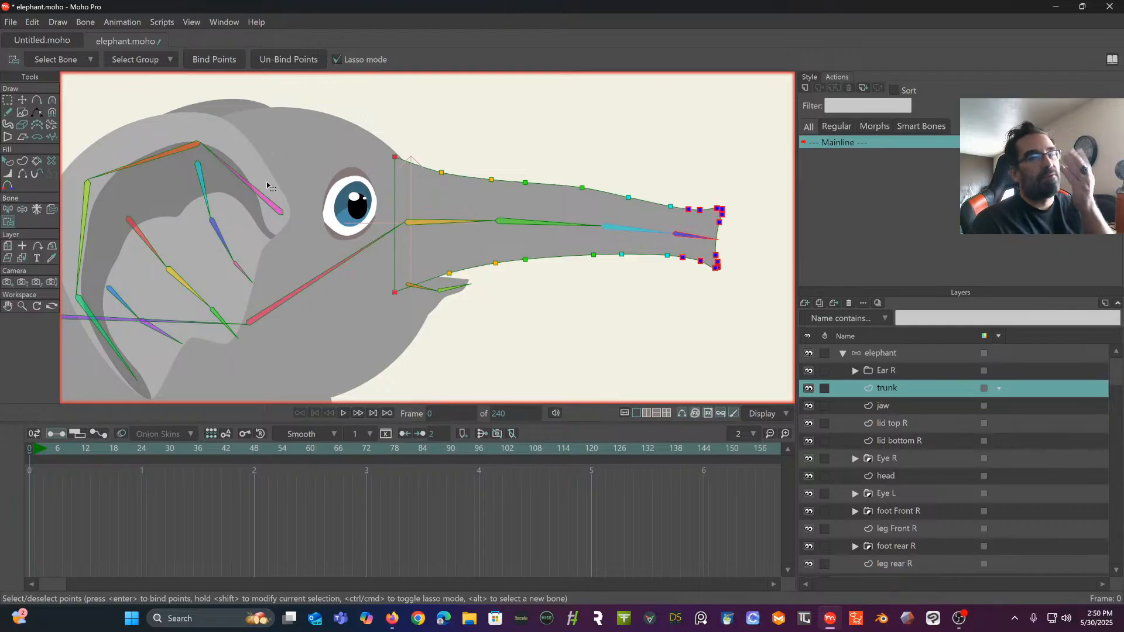
- Test the trunk's bending by manipulating the elephant's trunk bones upward, and restore the rest pose at frame 0
scroll(364, 274, "down", 3)
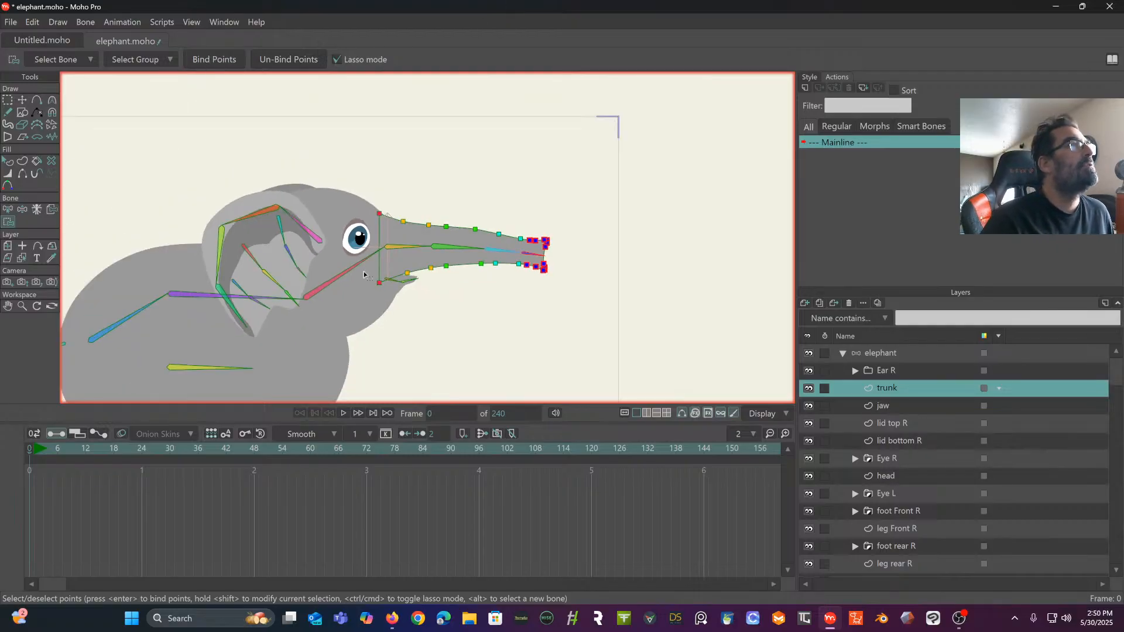
left_click_drag(365, 274, 468, 171)
scroll(494, 182, "up", 3)
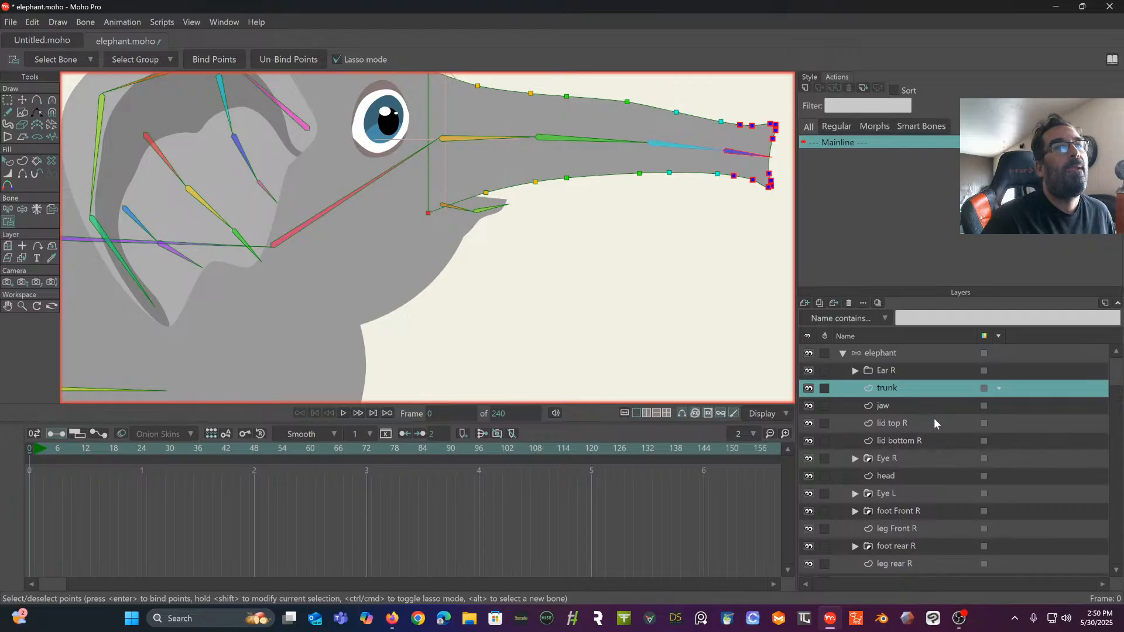
left_click(914, 353)
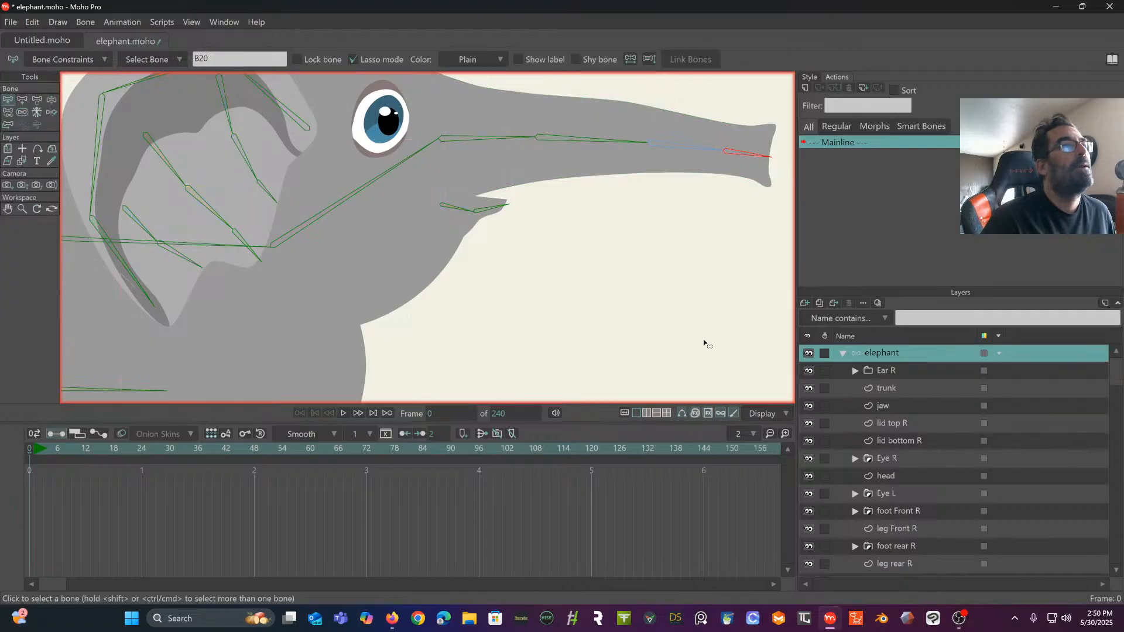
left_click(51, 100)
scroll(281, 201, "down", 3)
left_click_drag(357, 180, 511, 164)
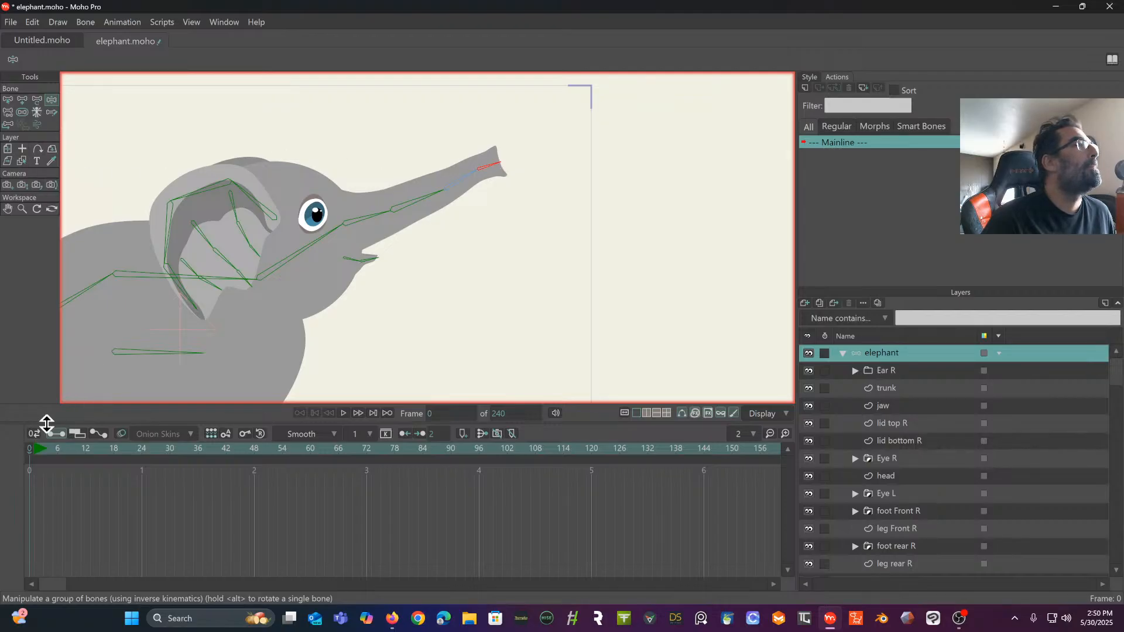
left_click(30, 451)
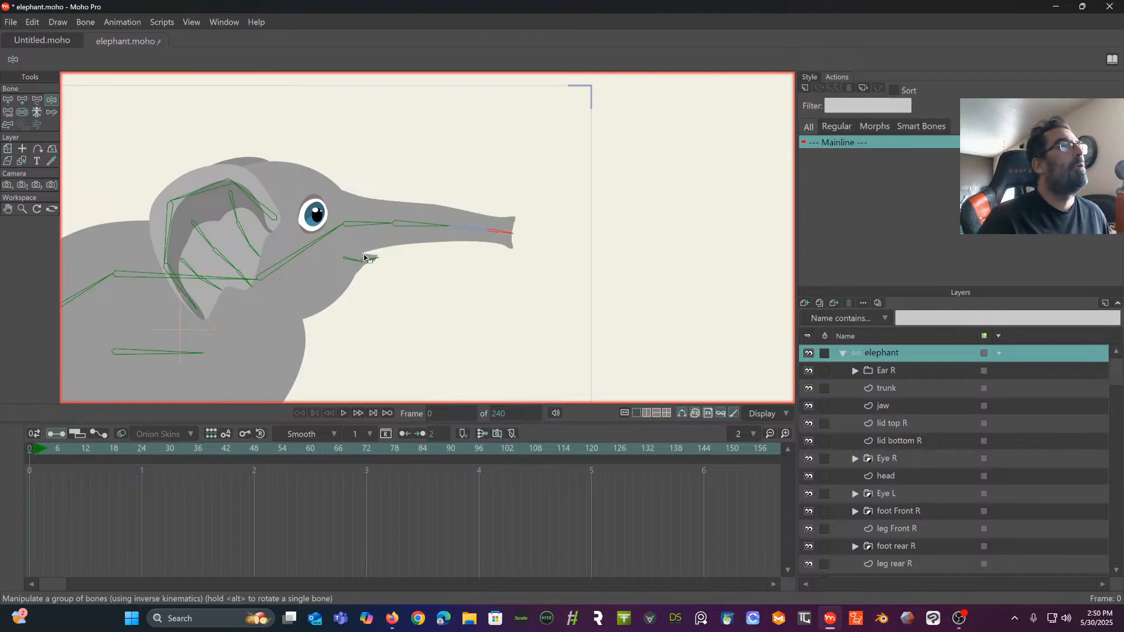
- Bind the four outline points at the rear of the jaw layer to the rear jaw bone
scroll(364, 257, "up", 2)
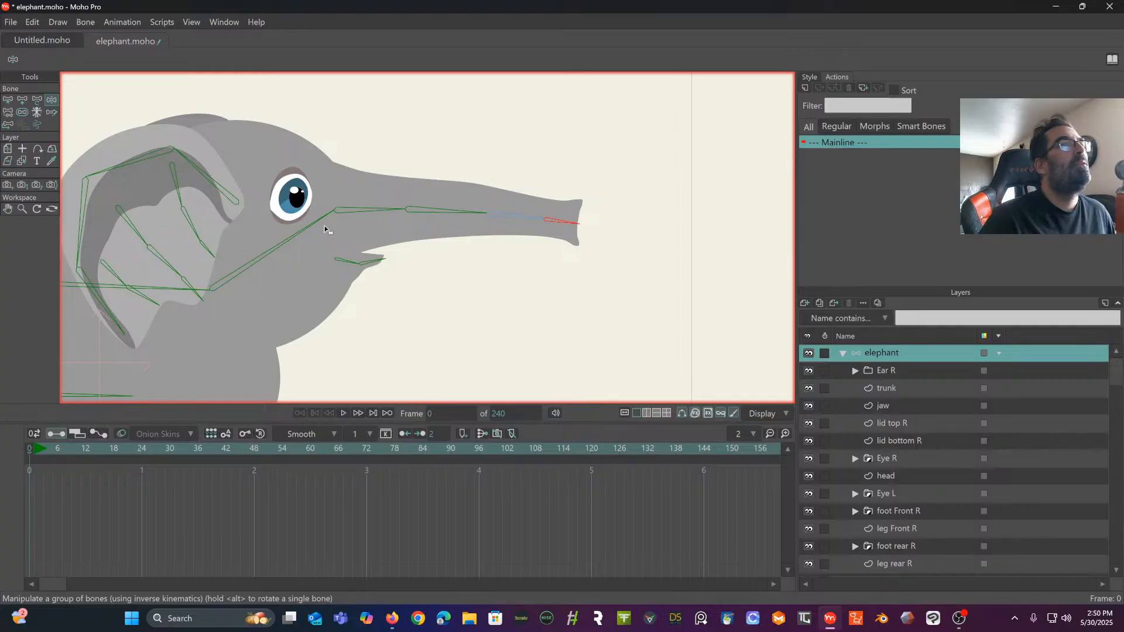
left_click(905, 406)
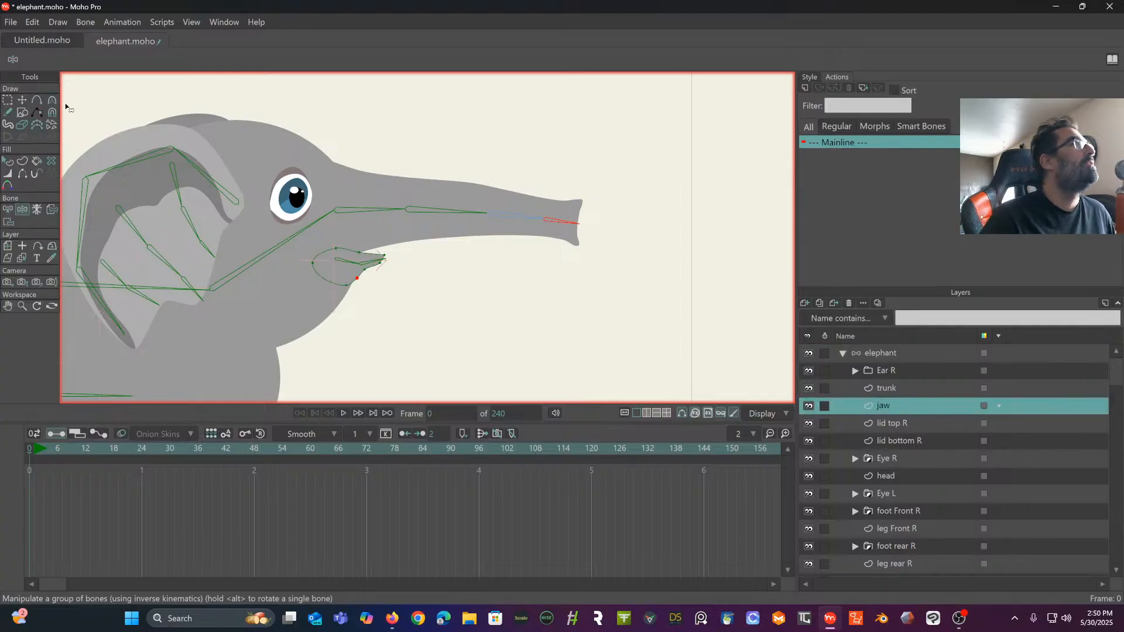
left_click(7, 210)
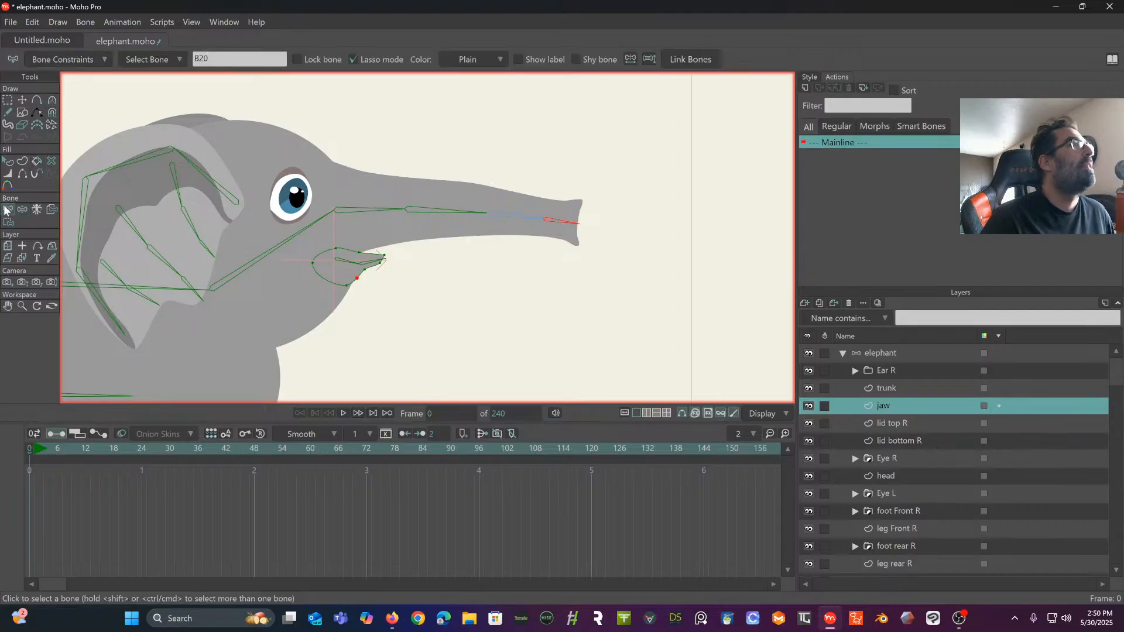
left_click(350, 265)
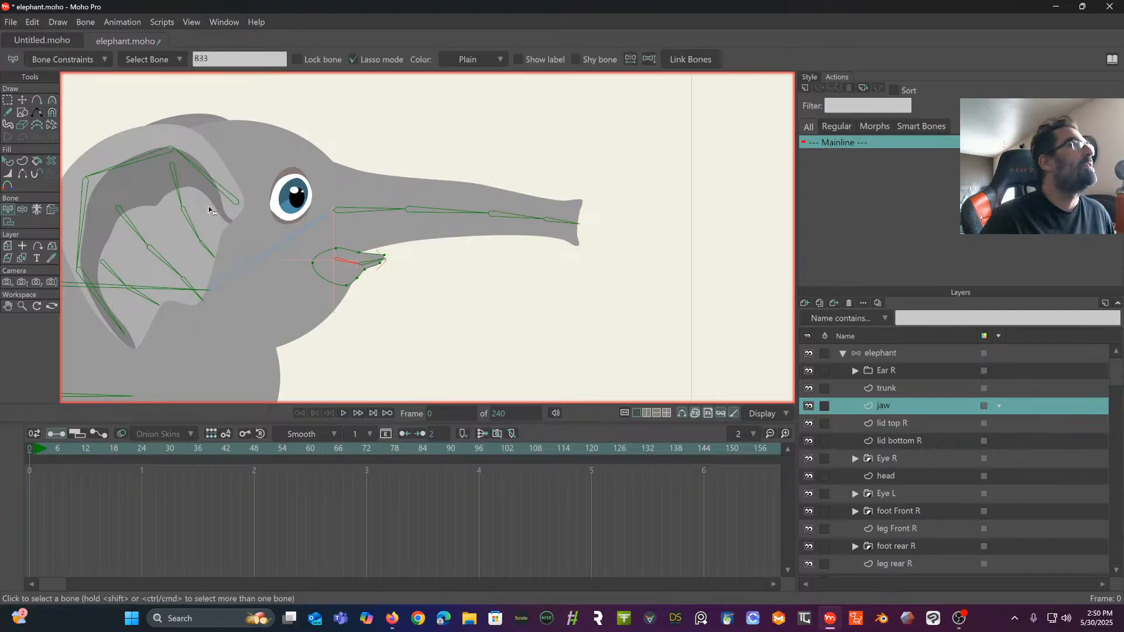
scroll(216, 187, "up", 3)
left_click(9, 222)
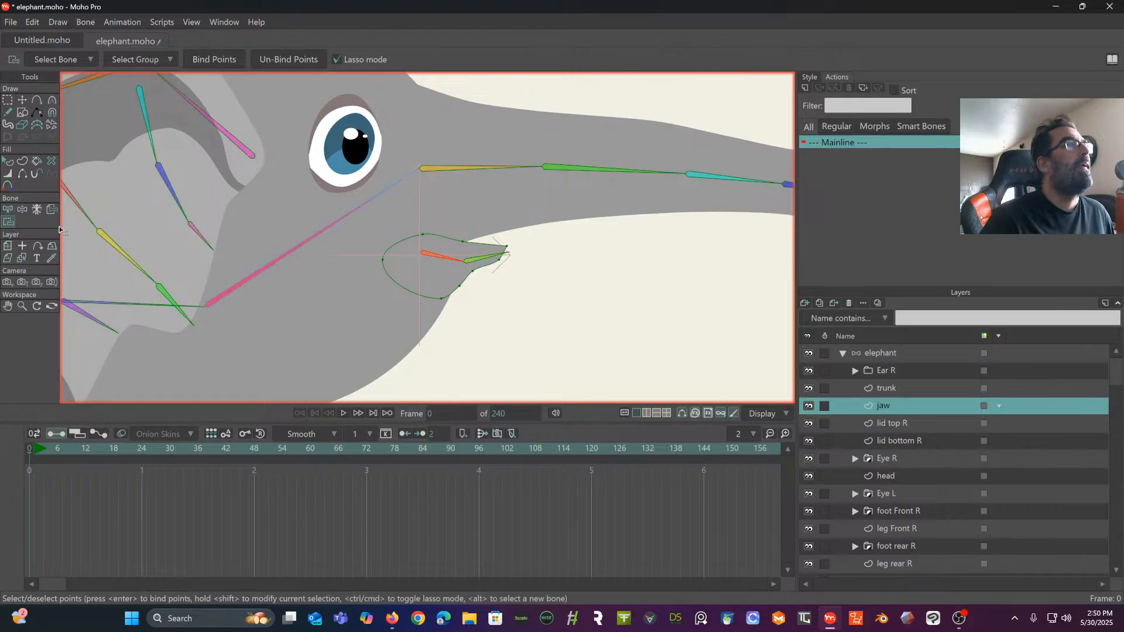
mouse_move(434, 213)
left_mouse_down()
mouse_move(354, 269)
mouse_move(375, 303)
mouse_move(410, 315)
mouse_move(457, 270)
left_mouse_up()
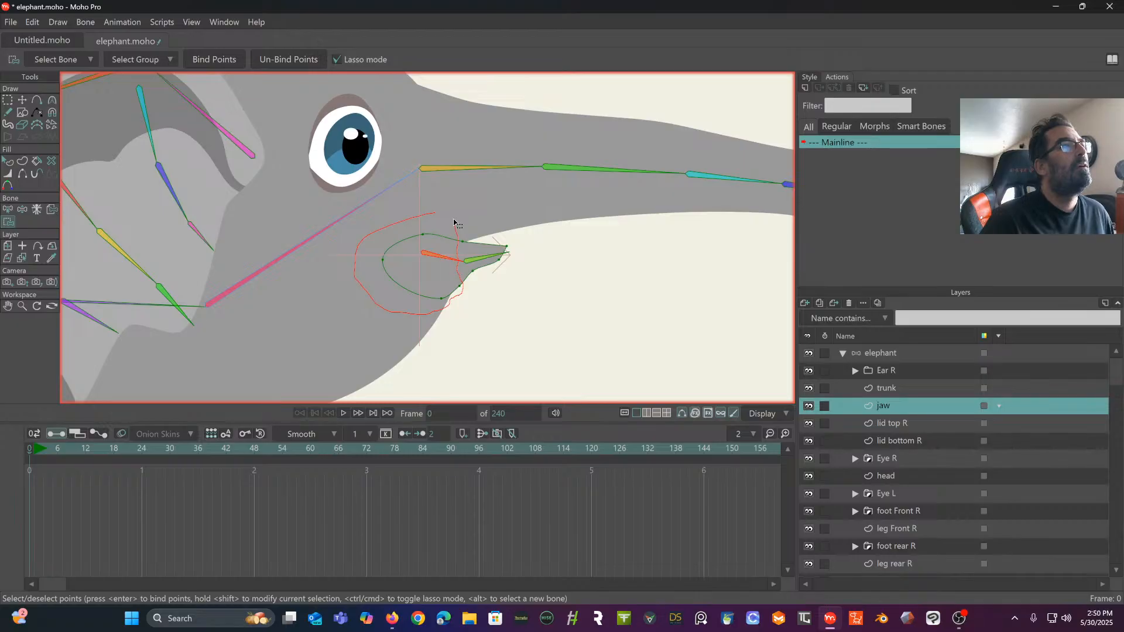
left_click_drag(454, 223, 452, 221)
left_click(223, 58)
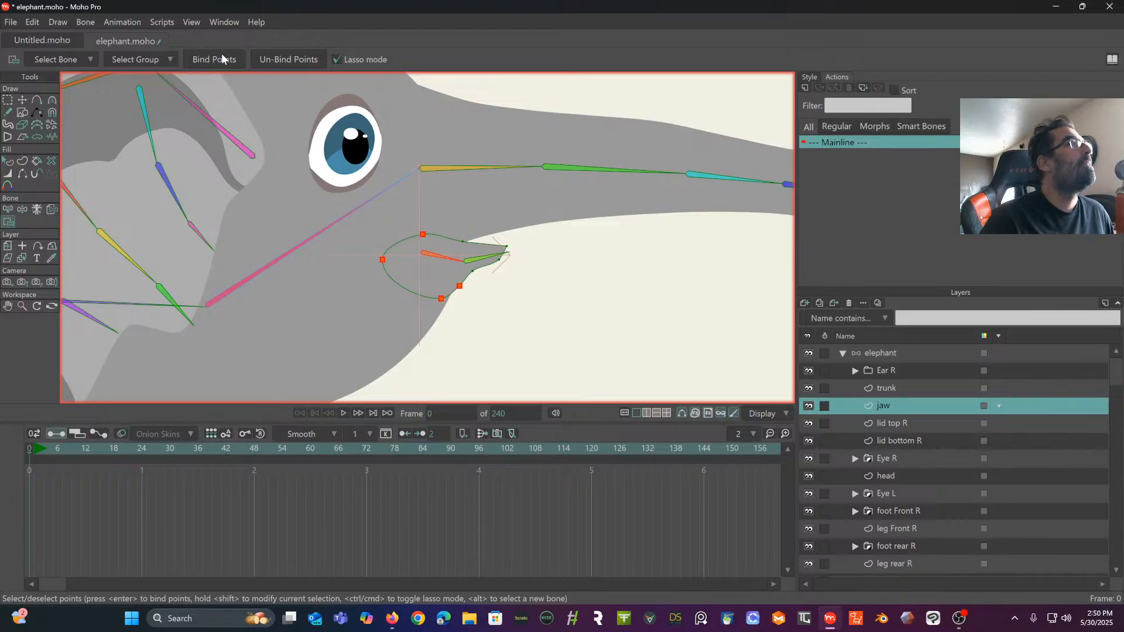
- Select the front jaw bone and add two points on the upper edge and one on the lower edge near the jaw's tip
left_click(8, 209)
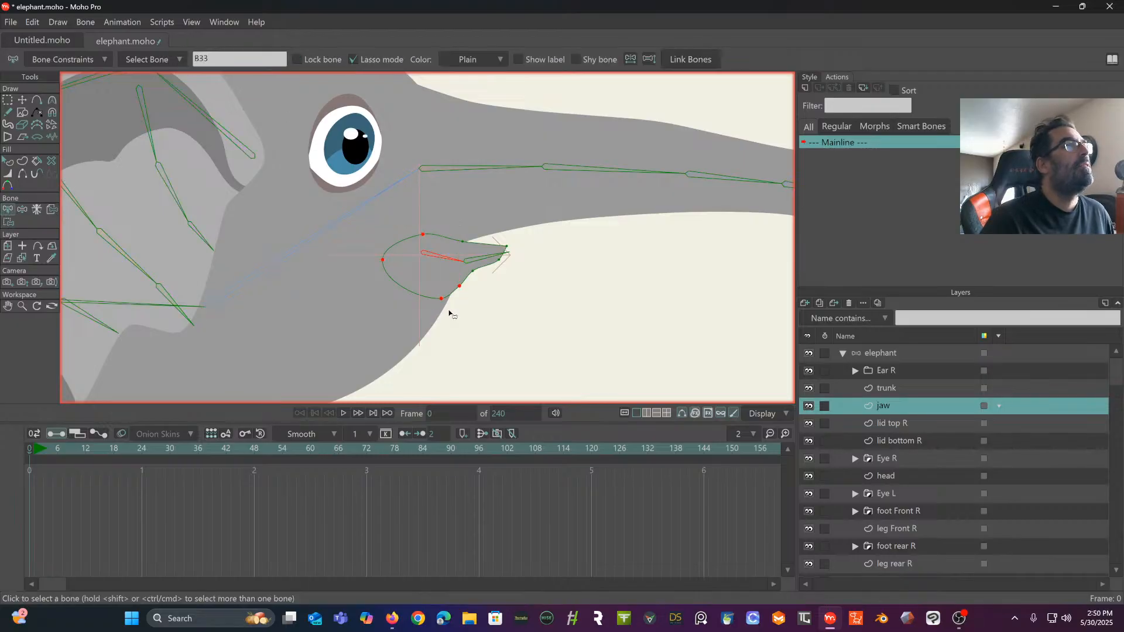
left_click(490, 260)
scroll(430, 240, "up", 2)
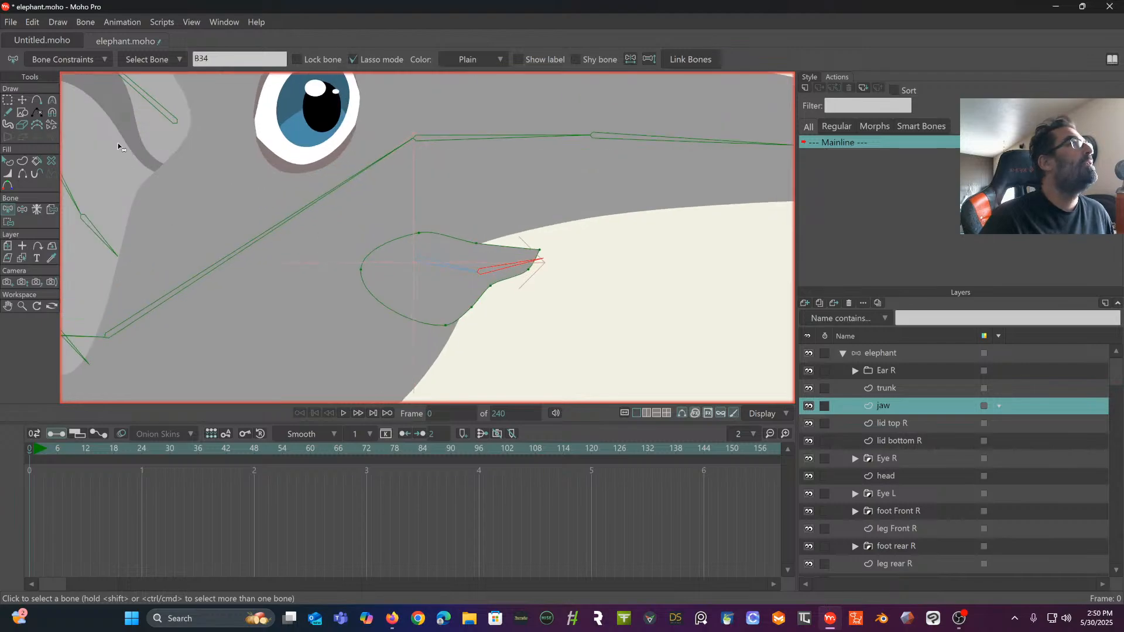
left_click(37, 102)
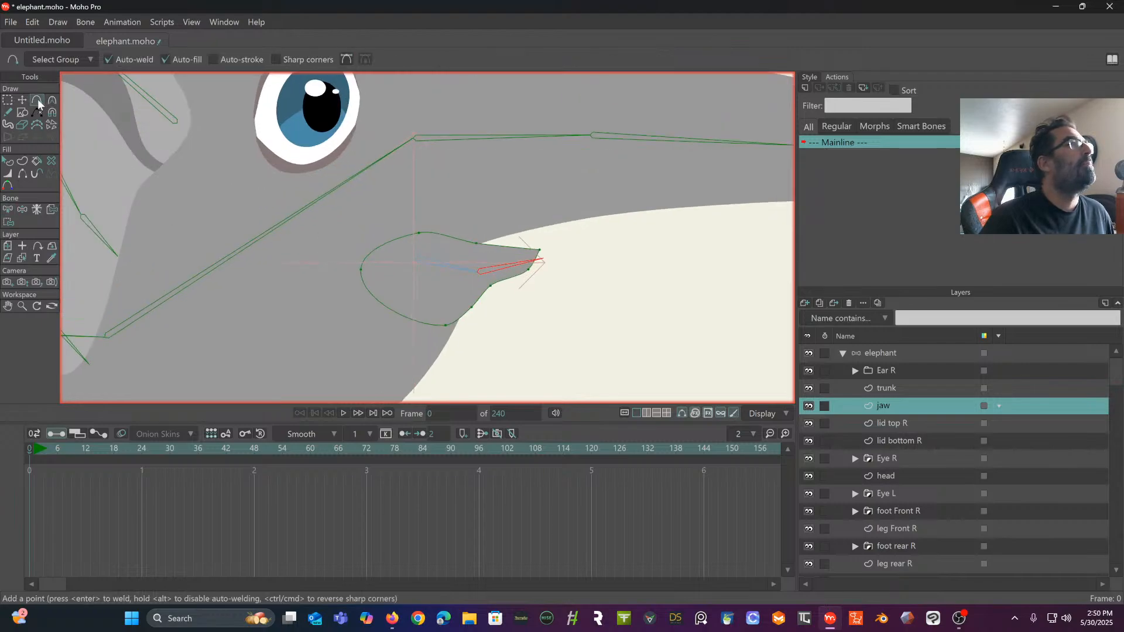
left_click(504, 246)
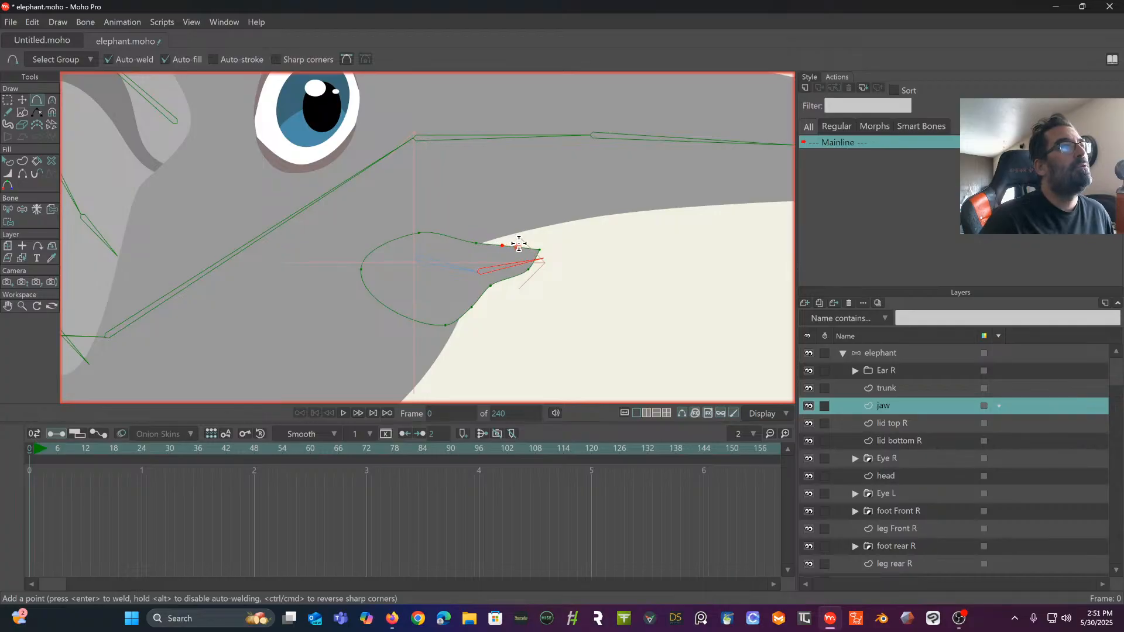
left_click(518, 248)
left_click_drag(531, 250, 539, 250)
left_click(514, 276)
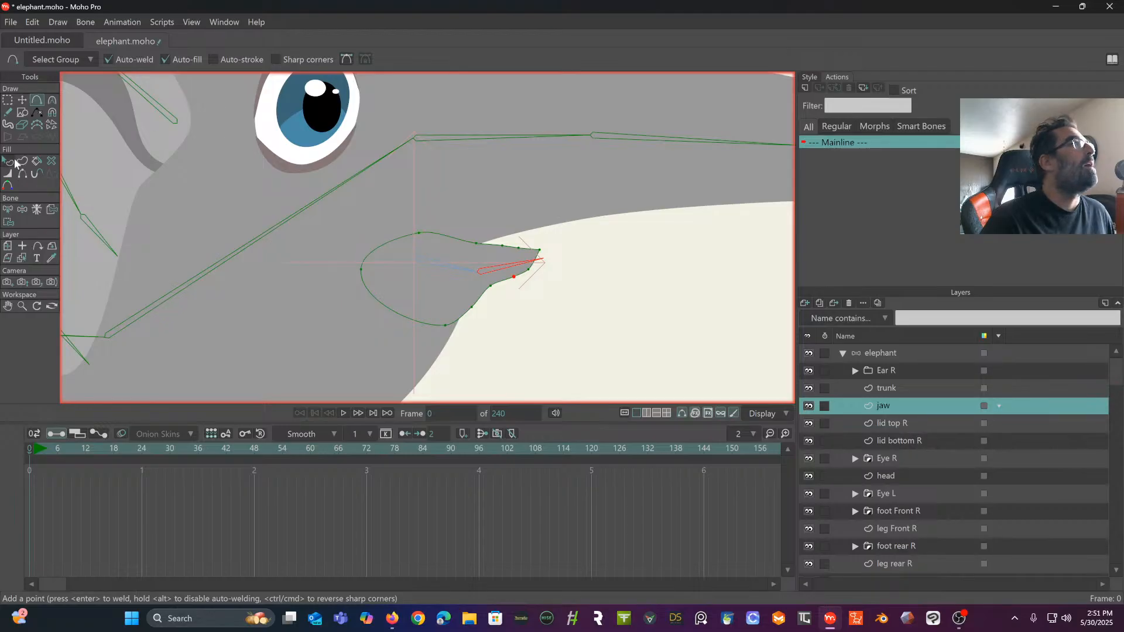
- Bind the outline points of the jaw's front part to the front jaw bone, and select the elephant bone layer
left_click(7, 212)
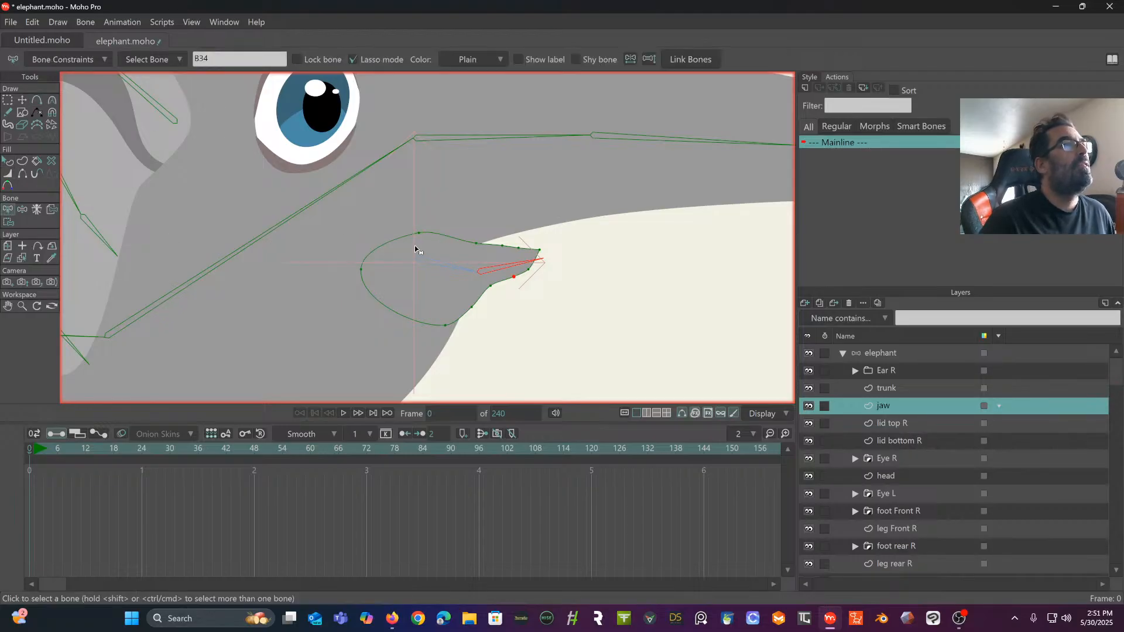
left_click(8, 222)
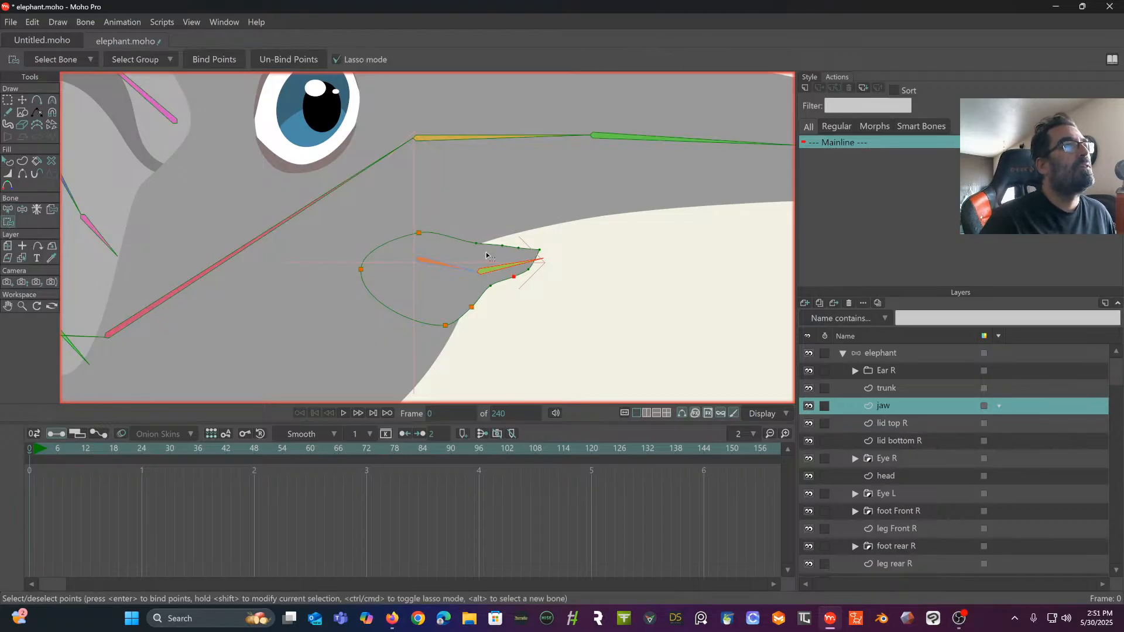
mouse_move(482, 282)
left_mouse_down()
mouse_move(563, 300)
mouse_move(559, 232)
mouse_move(483, 229)
left_mouse_up()
left_click(214, 59)
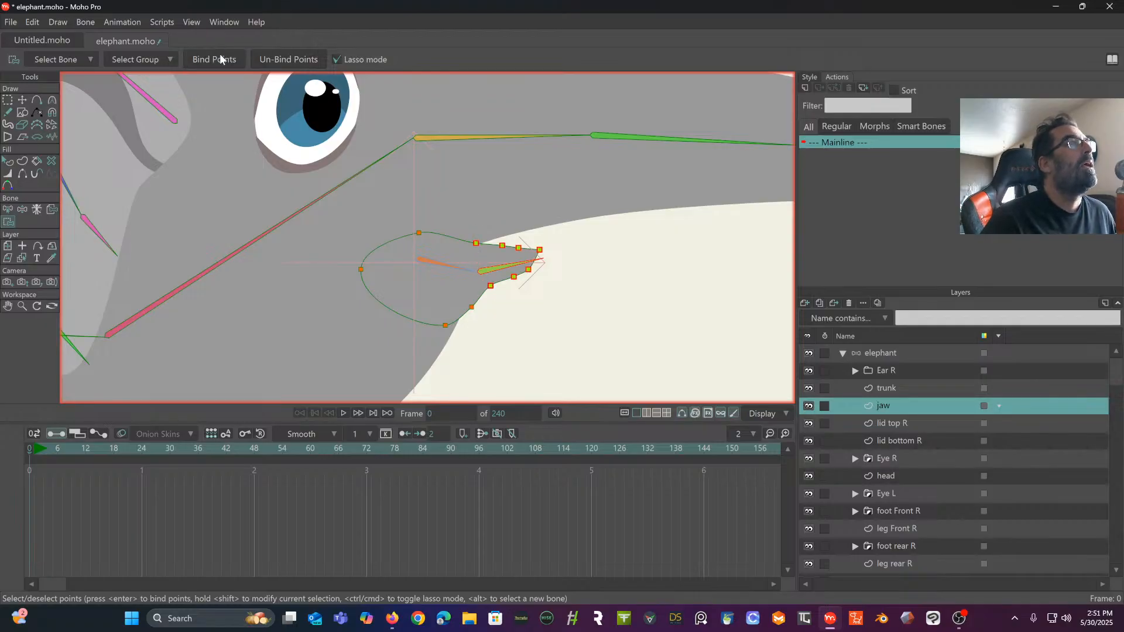
scroll(389, 251, "down", 4)
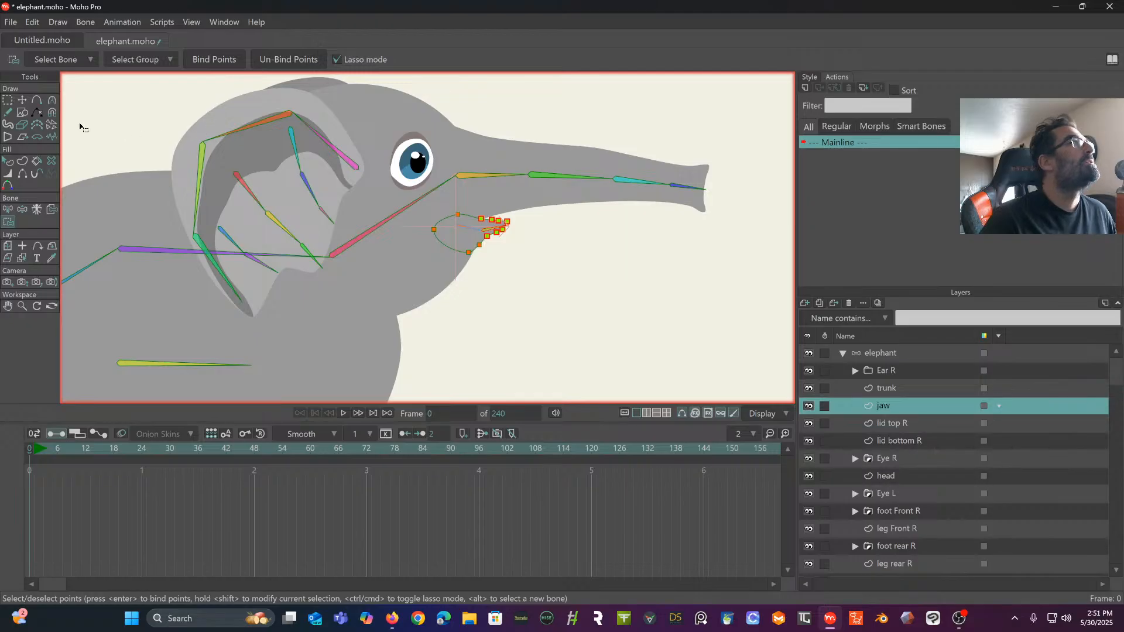
left_click(881, 351)
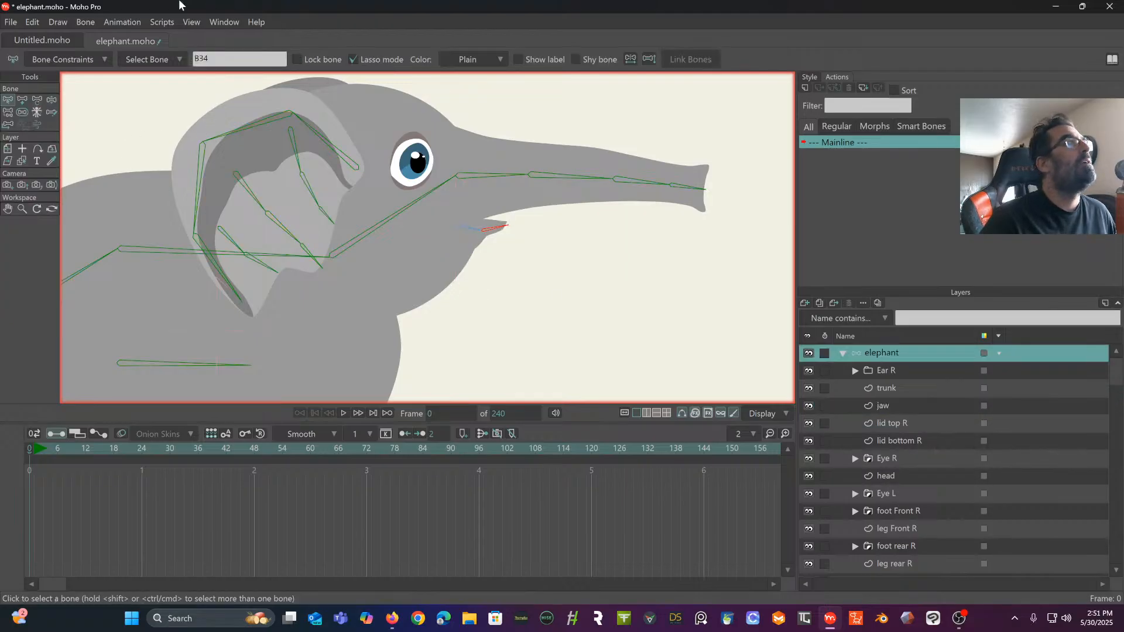
- Test the jaw's bending by manipulating the head bone and the jaw bones, and return to the rest pose
left_click(52, 100)
scroll(440, 132, "up", 6)
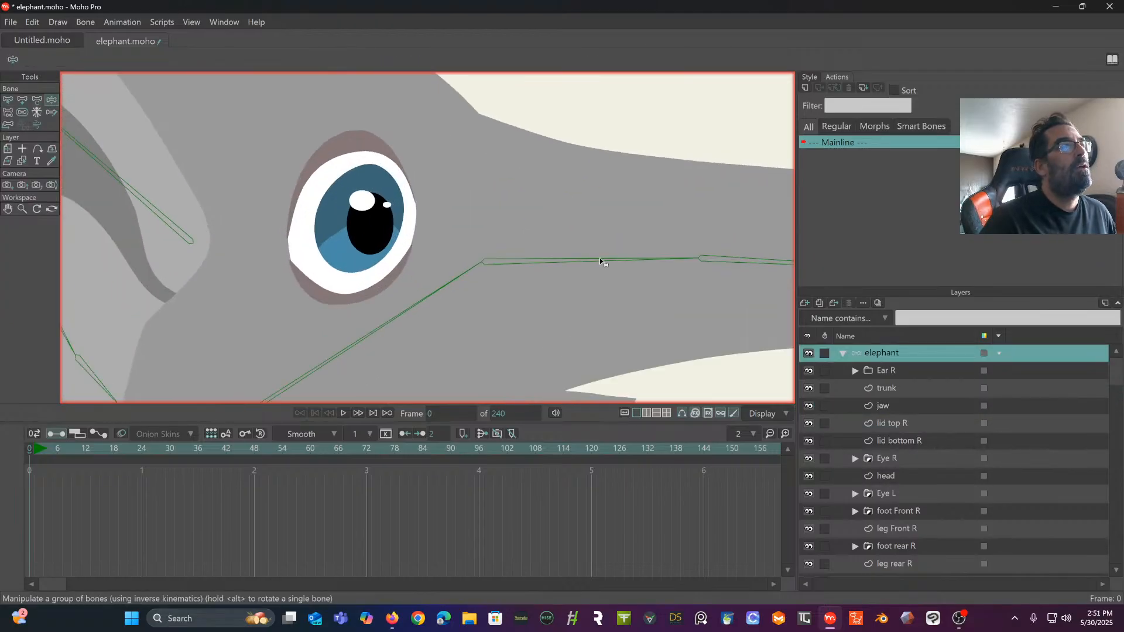
left_click_drag(384, 83, 378, 74)
left_click_drag(336, 268, 372, 261)
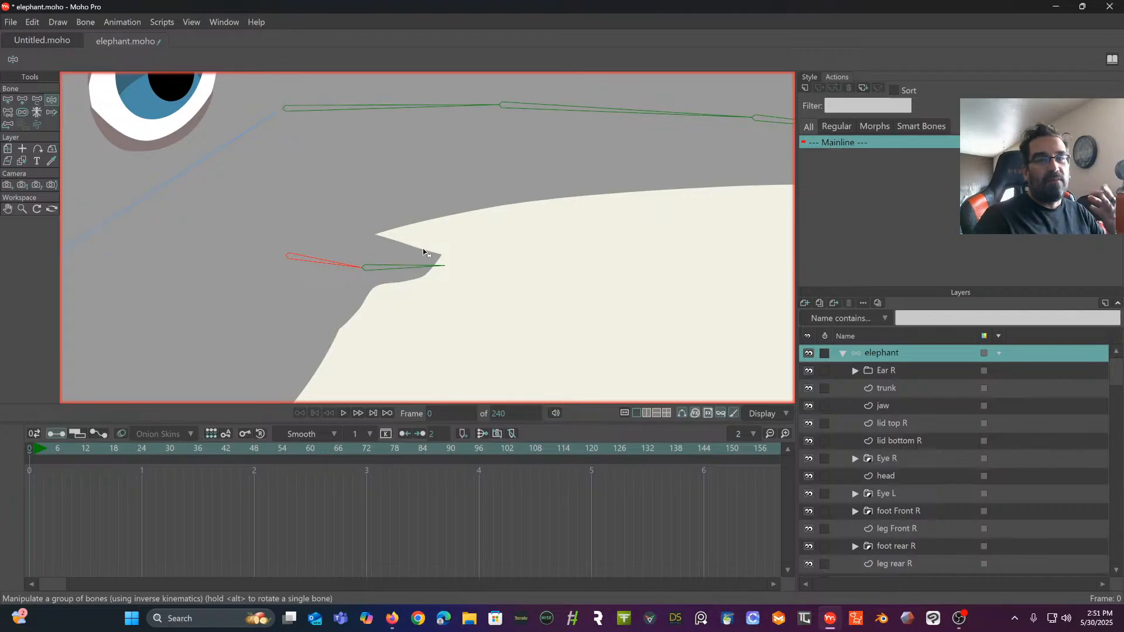
left_click(7, 100)
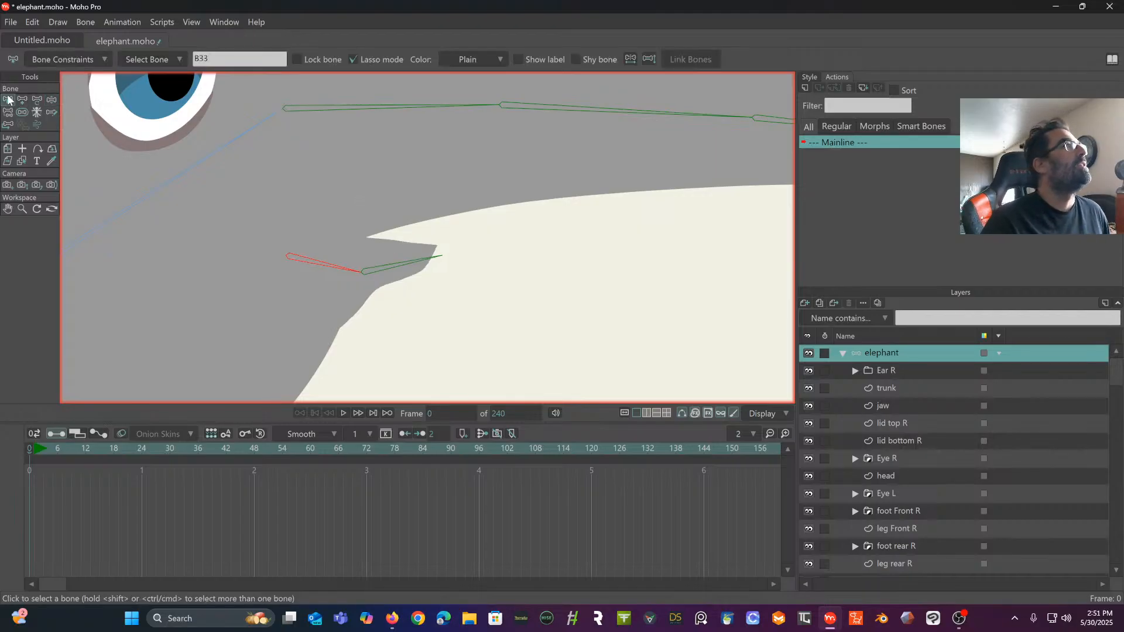
- Clear the point selection in the jaw layer and bind the jaw outline's upper and rearmost back points to the head bone
scroll(301, 179, "down", 2)
left_click_drag(299, 190, 360, 180)
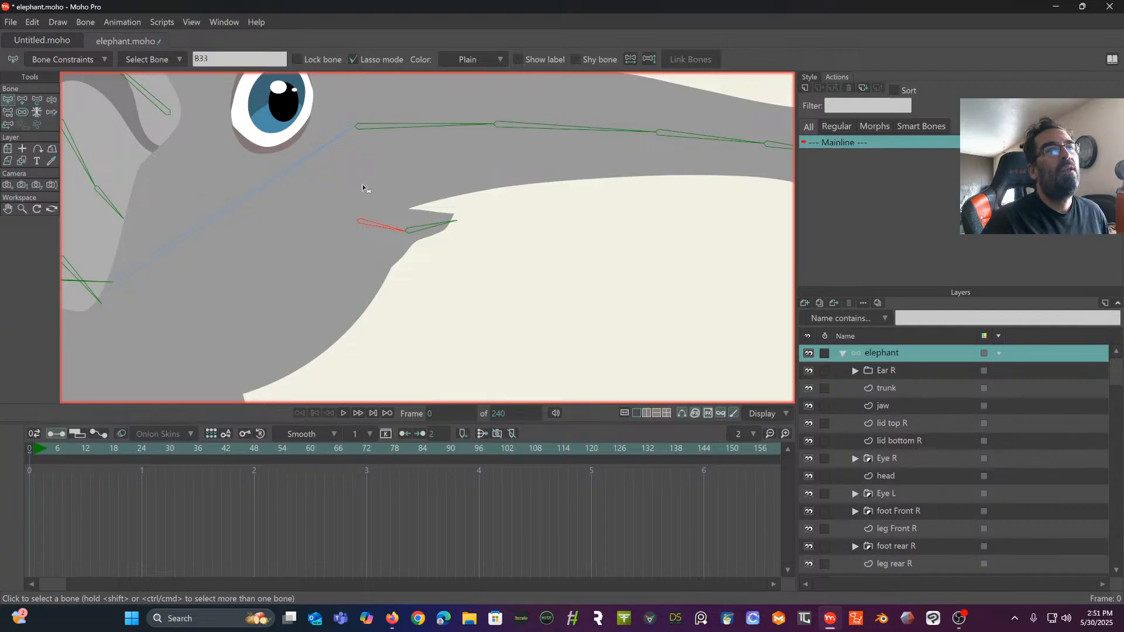
left_click(895, 406)
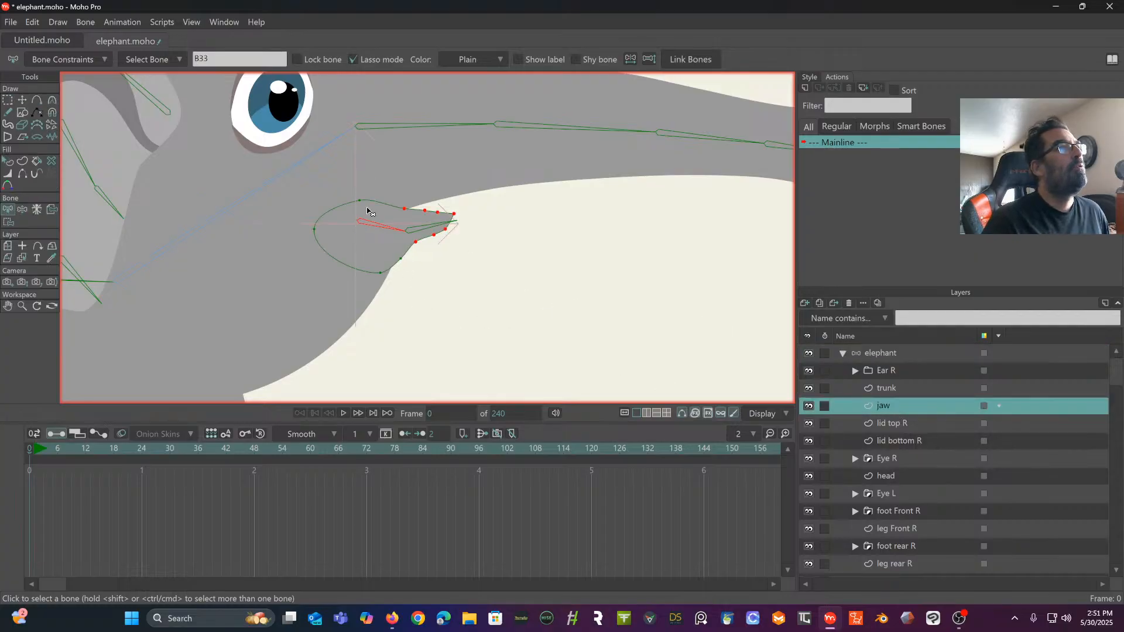
left_click_drag(329, 231, 442, 215)
left_click(7, 102)
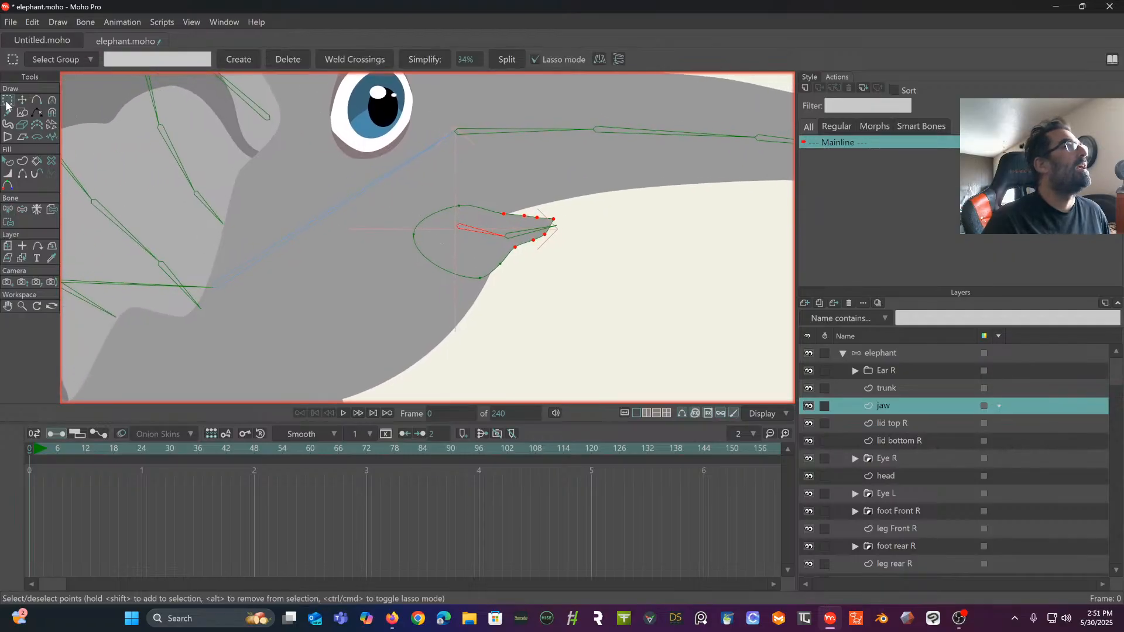
left_click(296, 232)
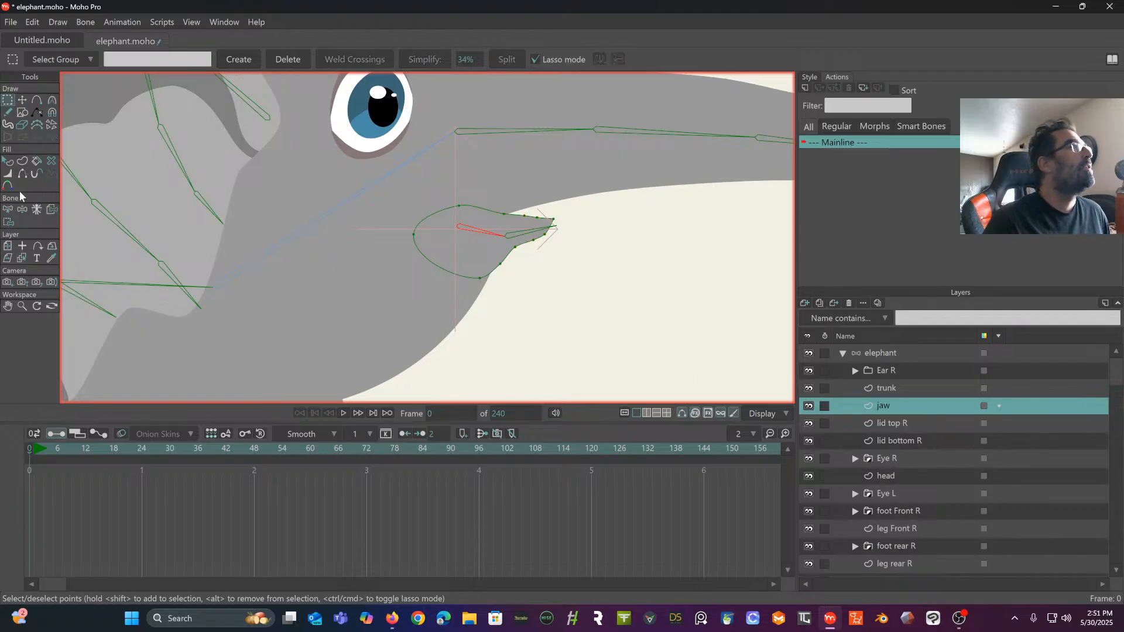
left_click(8, 211)
left_click(372, 185)
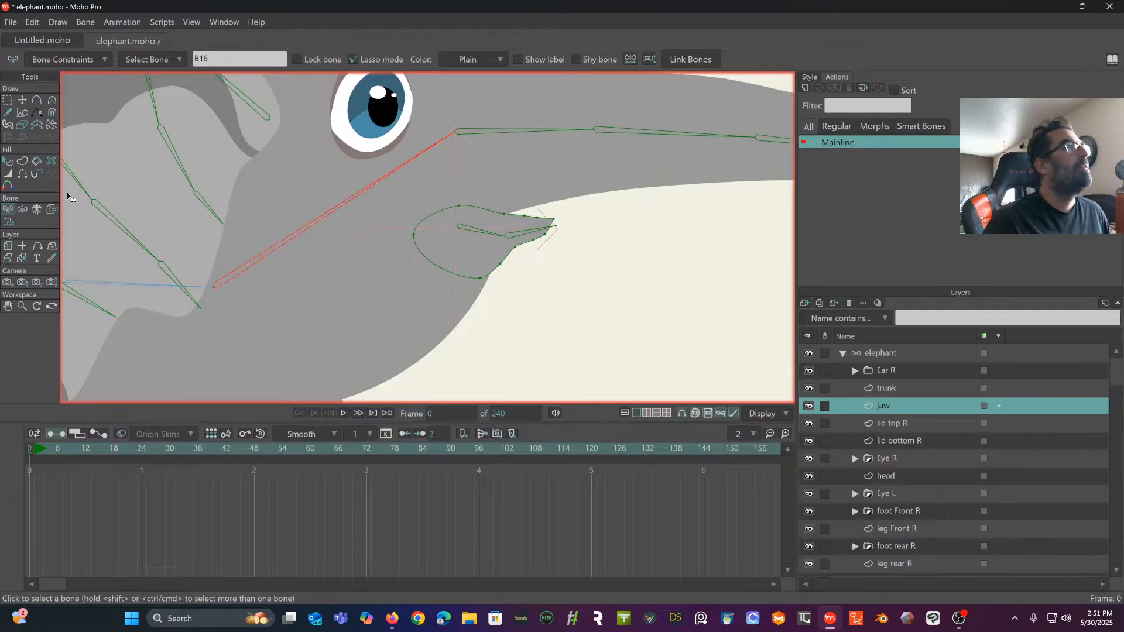
left_click(9, 222)
scroll(434, 219, "up", 1)
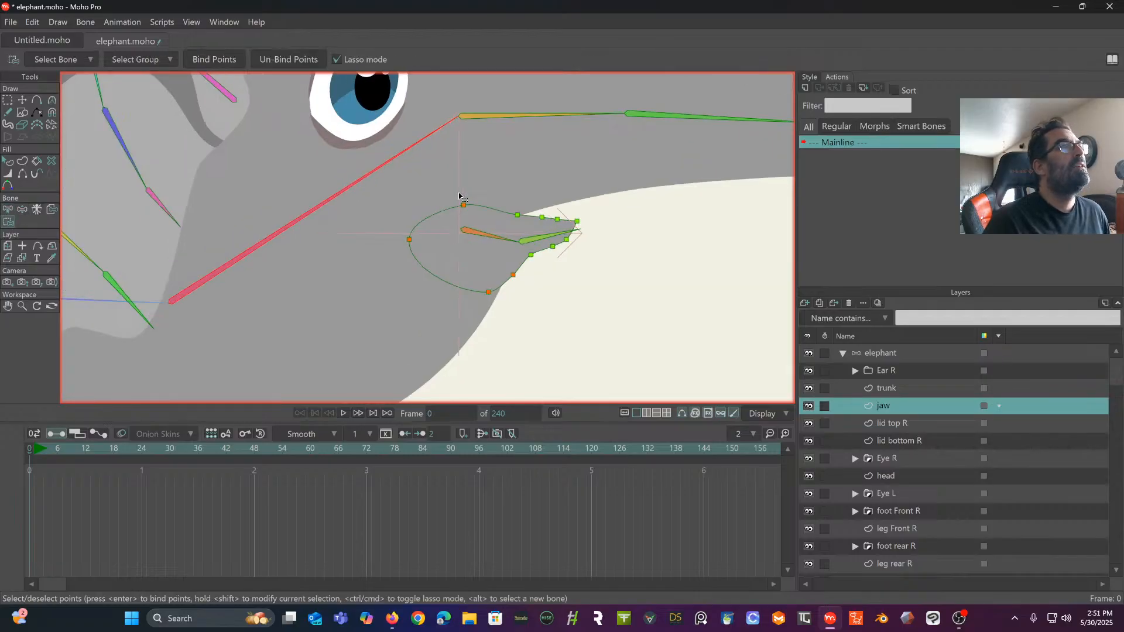
mouse_move(479, 178)
left_mouse_down()
mouse_move(408, 229)
mouse_move(395, 302)
mouse_move(464, 319)
mouse_move(491, 304)
mouse_move(475, 206)
left_mouse_up()
left_click_drag(475, 200, 475, 200)
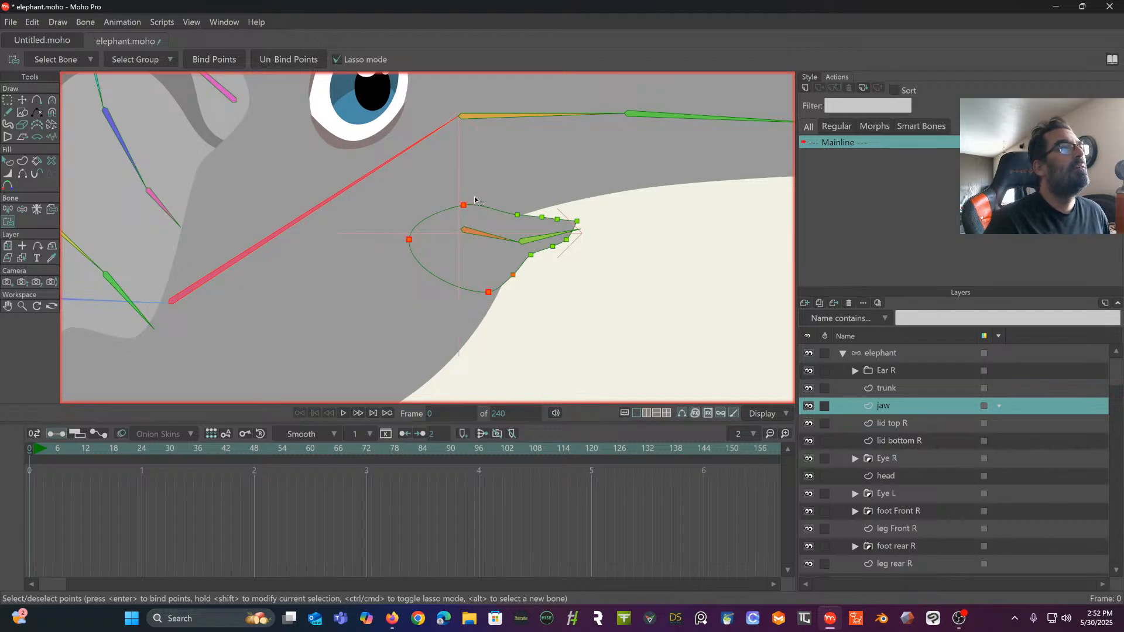
mouse_move(413, 279)
left_mouse_down()
mouse_move(480, 241)
mouse_move(503, 188)
mouse_move(408, 199)
mouse_move(387, 228)
left_mouse_up()
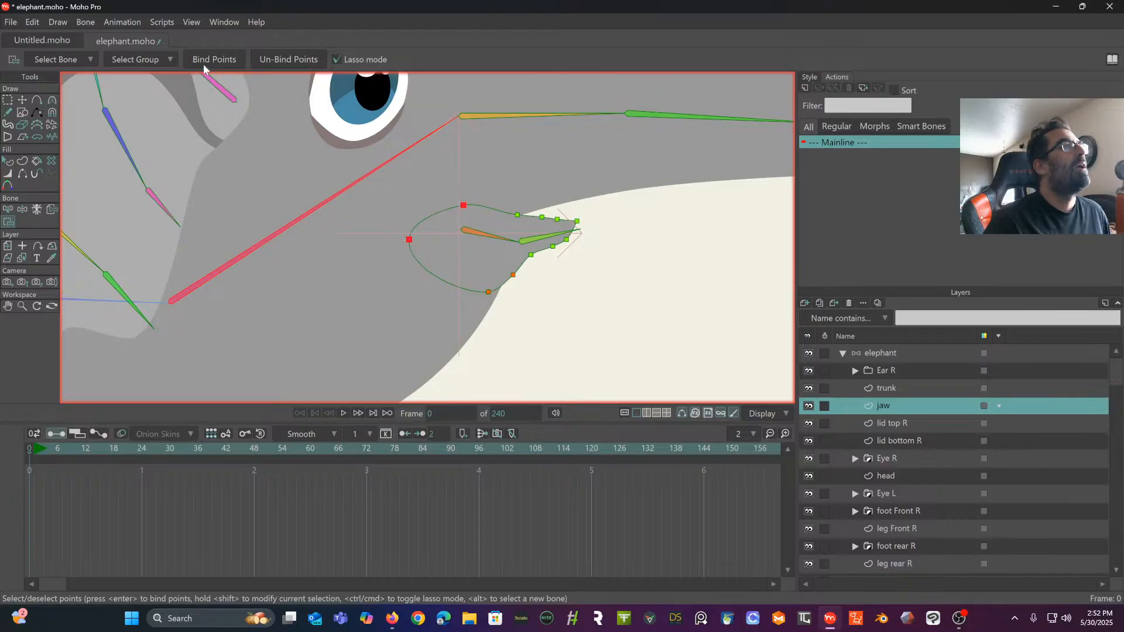
- Add a point on the lower rear curve of the jaw outline and bind it to the head bone with the other rear points
left_click(37, 100)
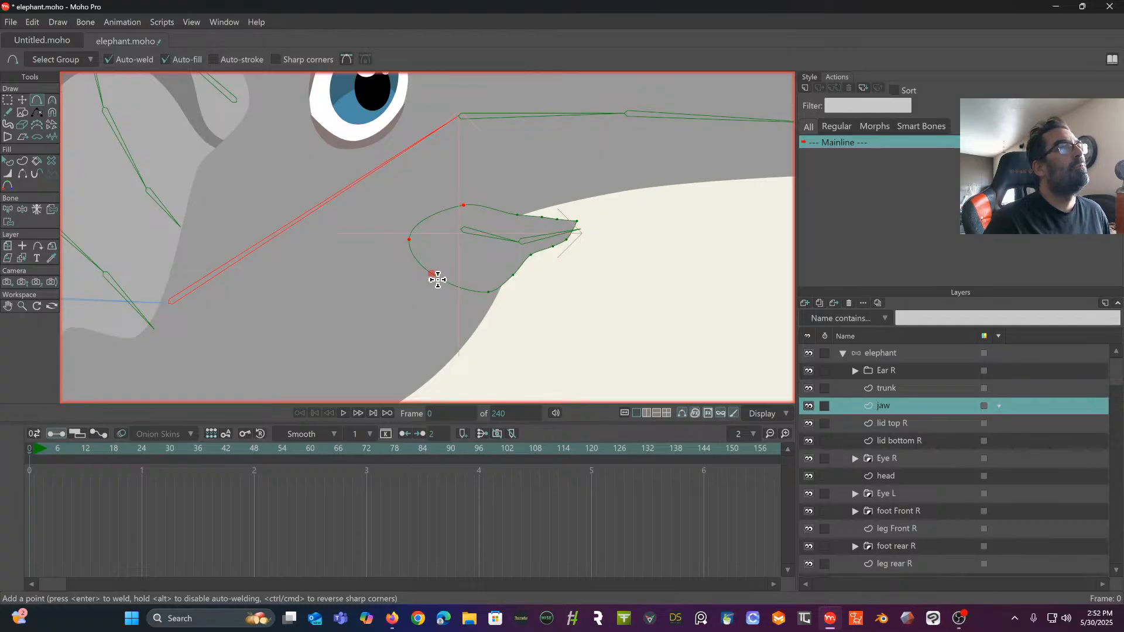
left_click_drag(438, 280, 461, 287)
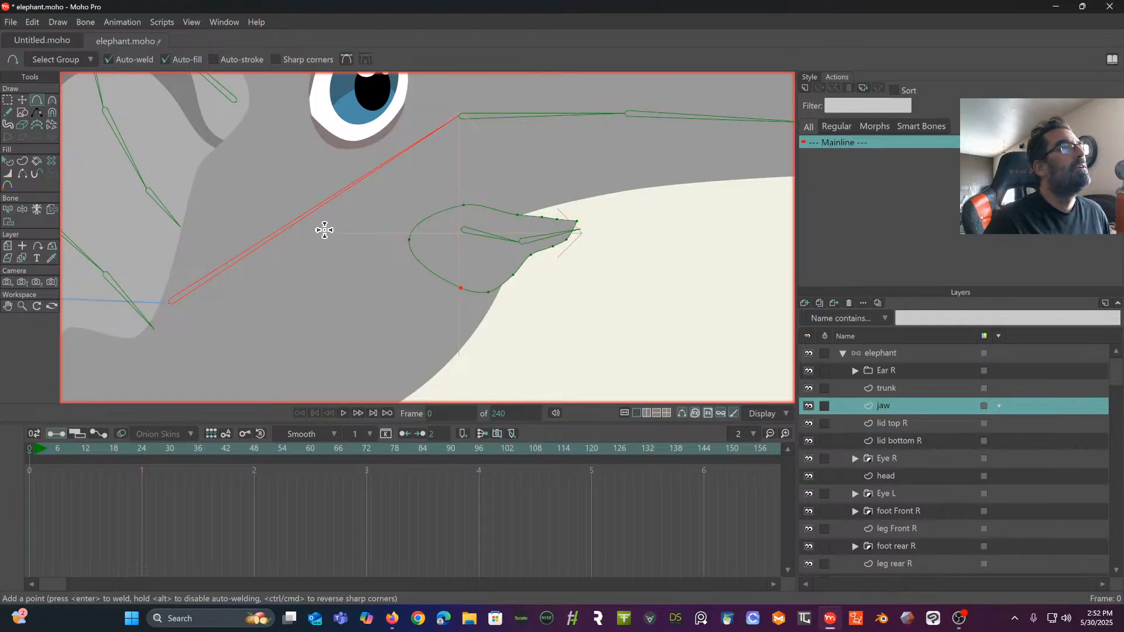
left_click(9, 209)
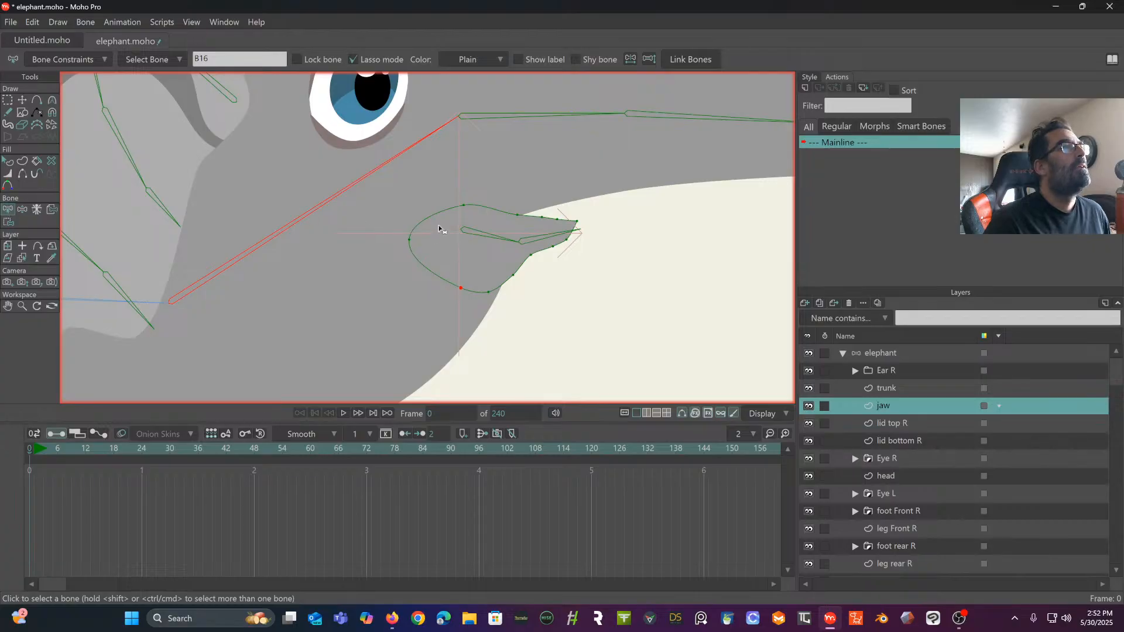
left_click(9, 222)
mouse_move(432, 199)
left_mouse_down()
mouse_move(378, 323)
mouse_move(442, 318)
mouse_move(462, 294)
mouse_move(492, 199)
mouse_move(464, 170)
left_mouse_up()
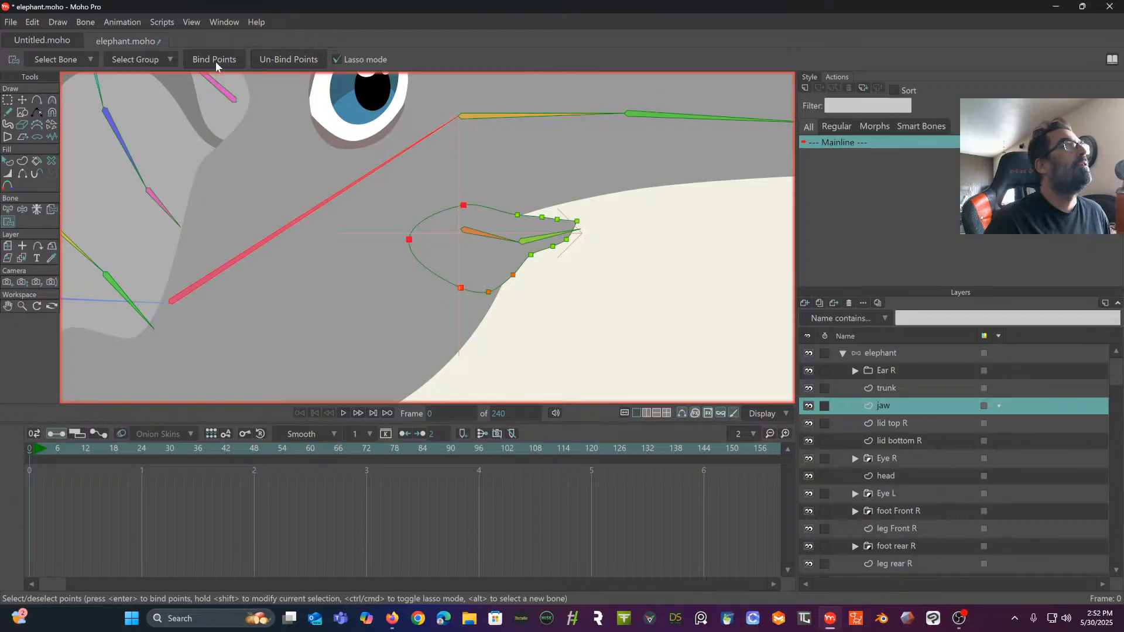
- Nudge the three selected rear points of the jaw outline slightly forward and down
left_click(8, 101)
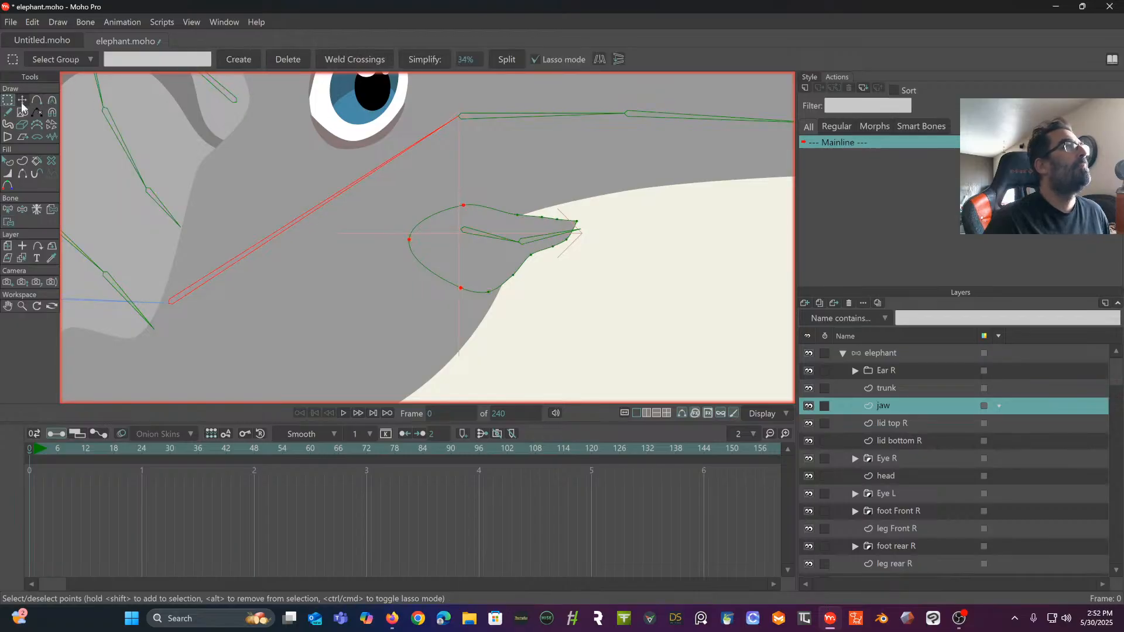
scroll(312, 276, "down", 5)
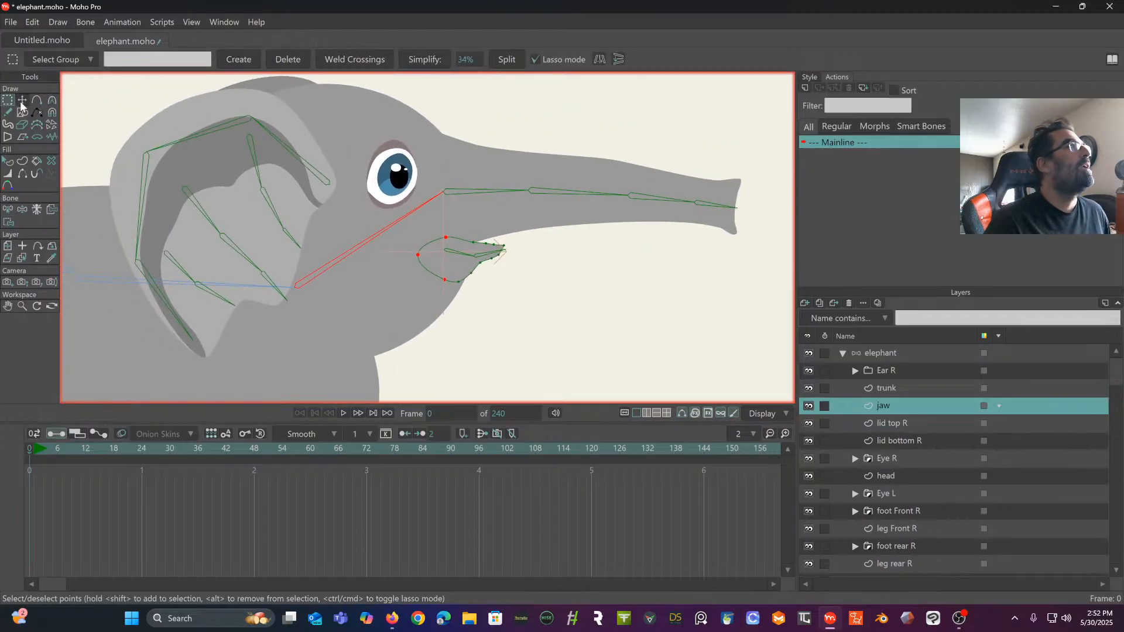
left_click(21, 101)
mouse_move(394, 224)
left_mouse_down()
mouse_move(396, 238)
mouse_move(395, 225)
left_mouse_up()
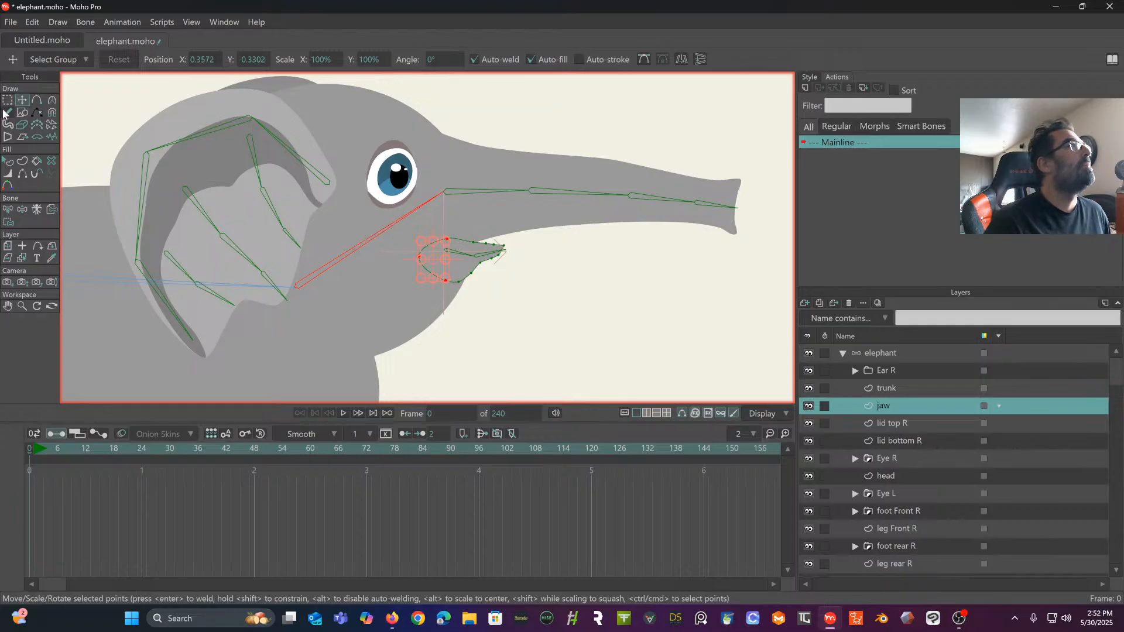
- Test the jaw opening on the elephant bone layer by manipulating the head and front jaw bones, and return to the rest pose
left_click(890, 353)
left_click(55, 101)
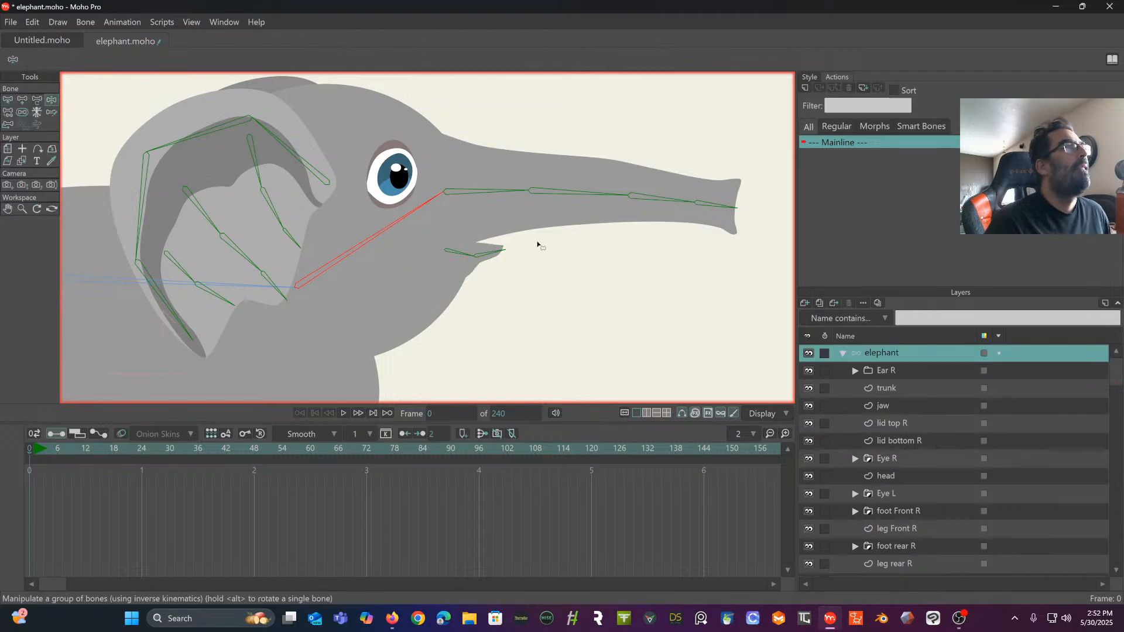
mouse_move(432, 212)
left_mouse_down()
mouse_move(447, 226)
mouse_move(426, 216)
left_mouse_up()
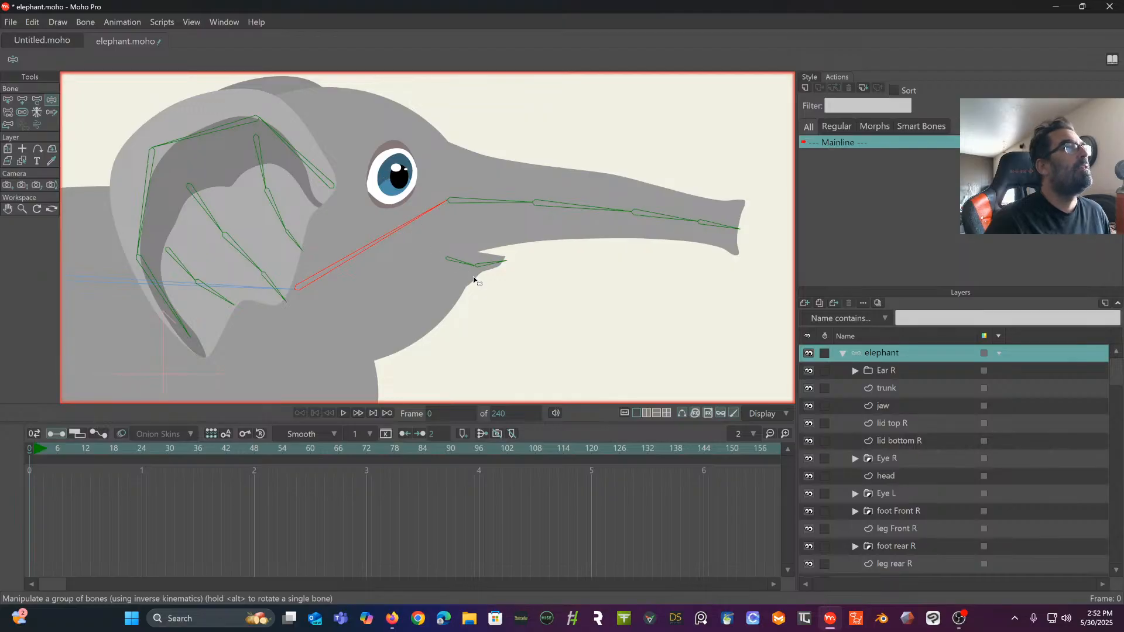
left_click_drag(463, 269, 485, 281)
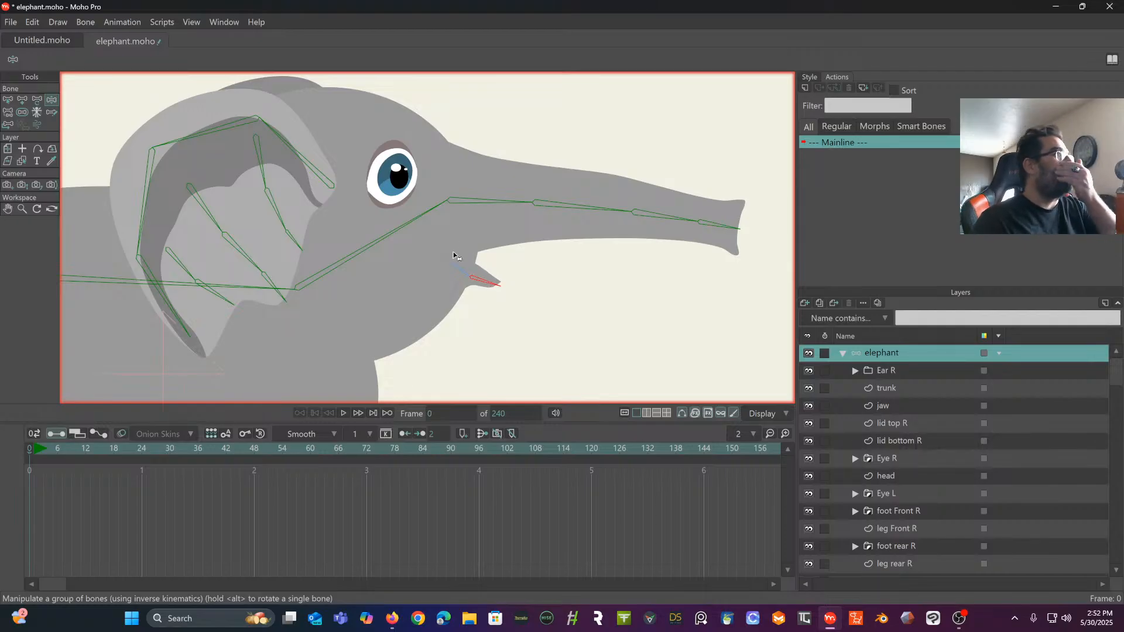
left_click(8, 100)
- Add points along the front of the head layer's outline and shape an inward notch at the mouth, just above the jaw
scroll(427, 188, "up", 4)
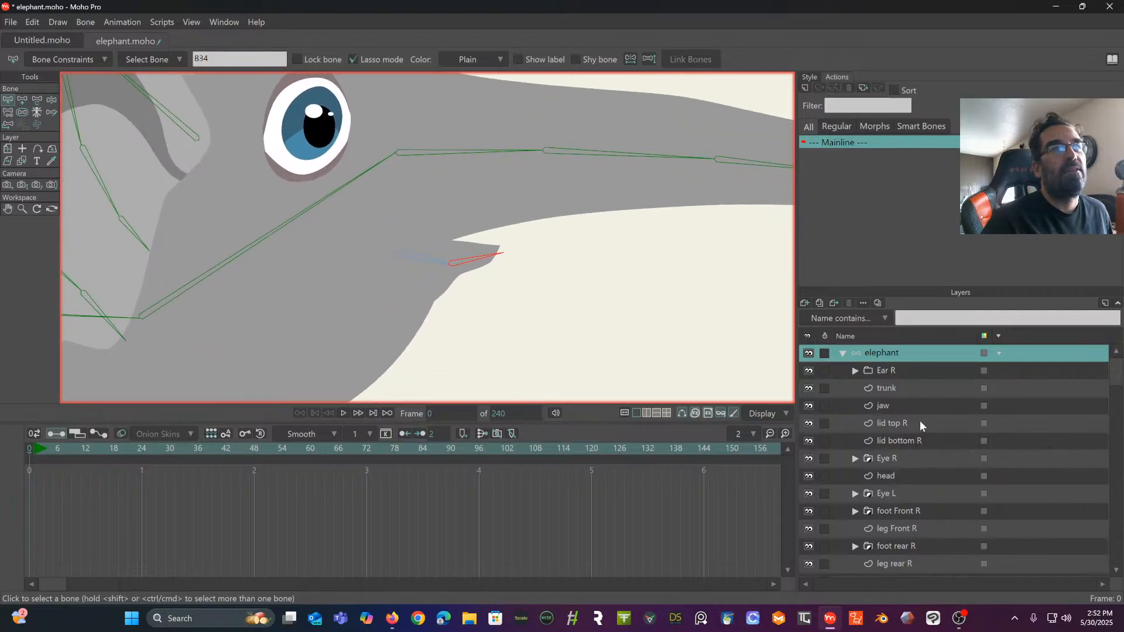
left_click(903, 475)
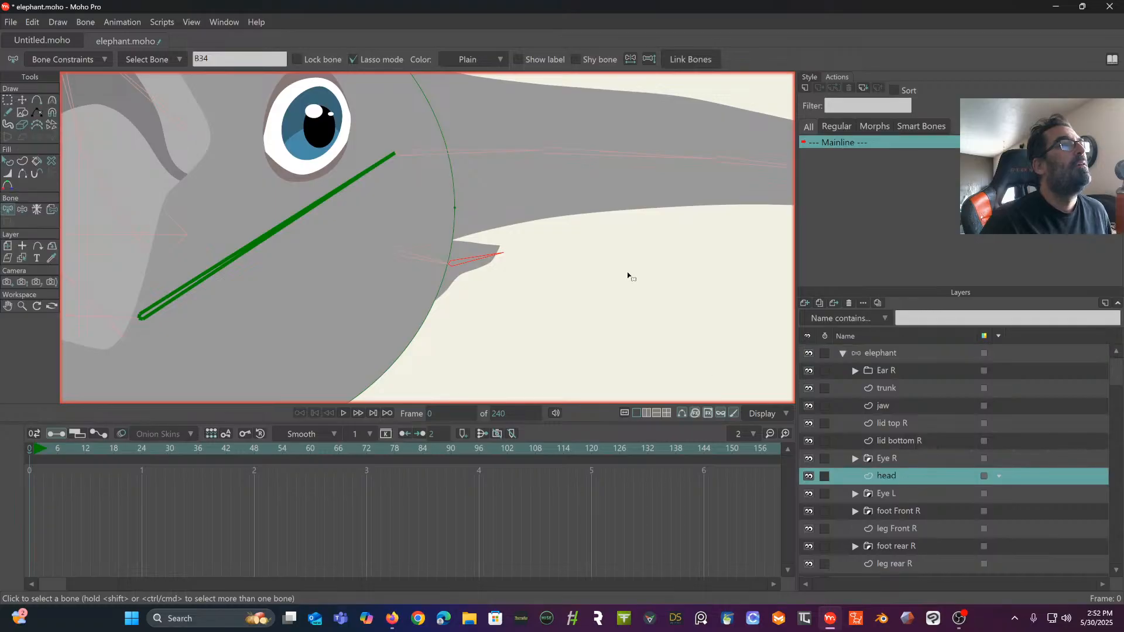
left_click(38, 102)
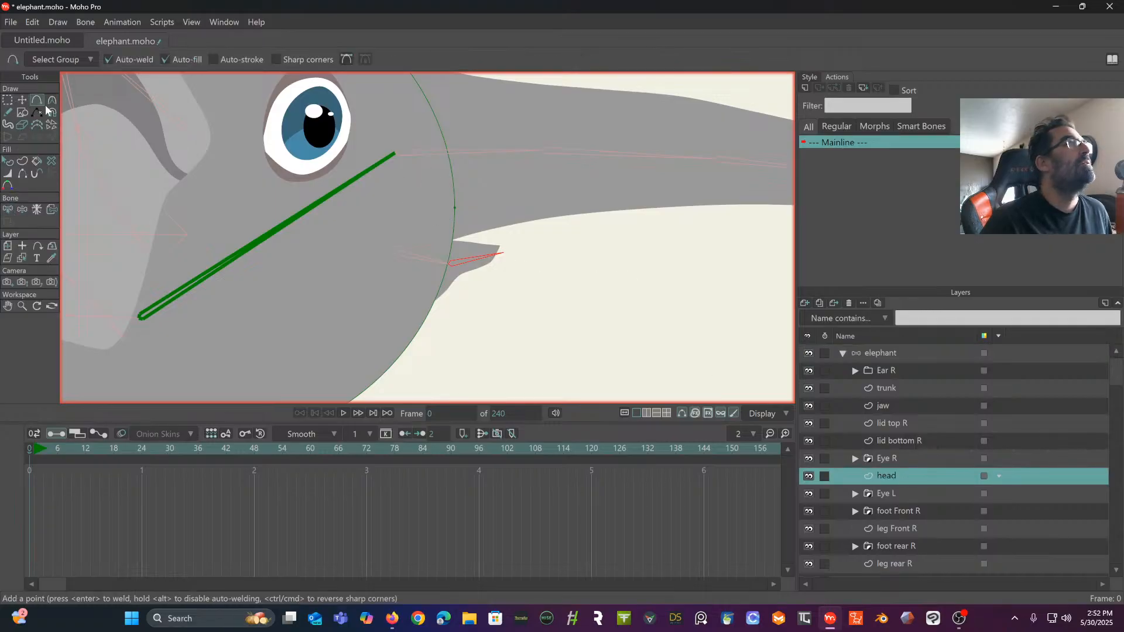
left_click(452, 177)
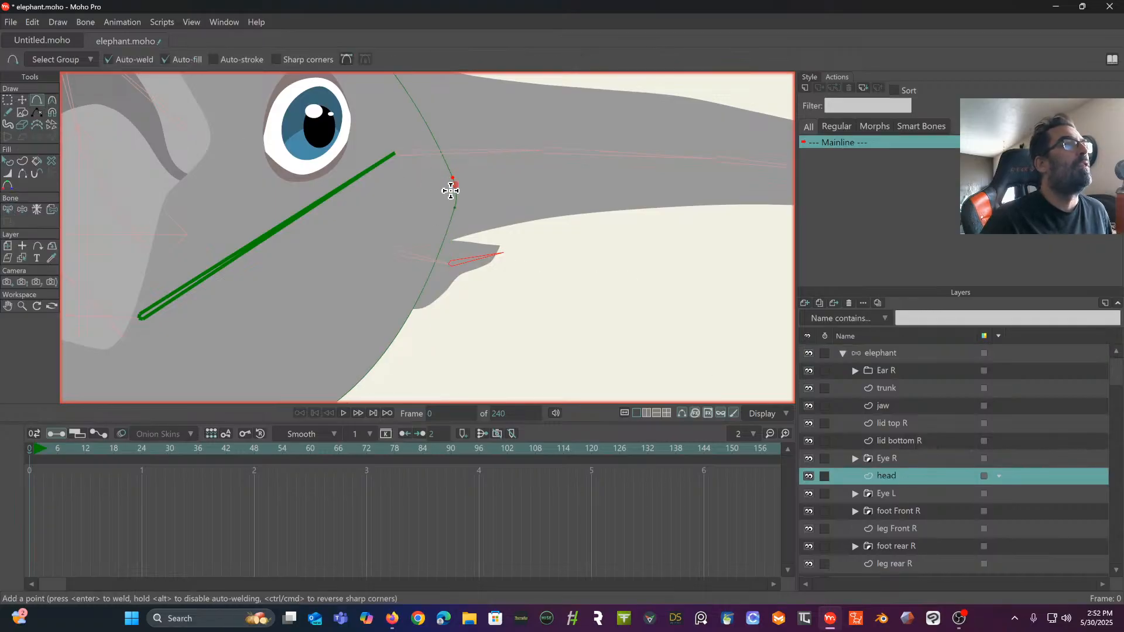
left_click_drag(448, 234, 431, 307)
scroll(431, 305, "down", 4)
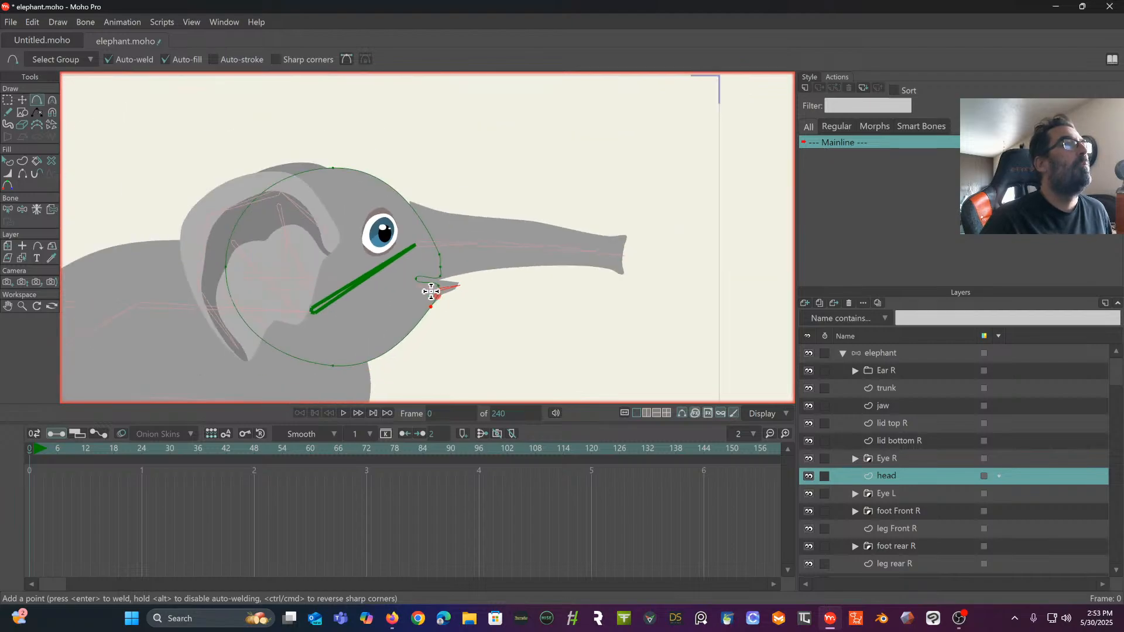
- Add two points on the head outline's forehead curve, one at the trunk's upper base and one above the eye
scroll(459, 281, "up", 3)
mouse_move(439, 155)
left_mouse_down()
mouse_move(441, 138)
mouse_move(447, 147)
left_mouse_up()
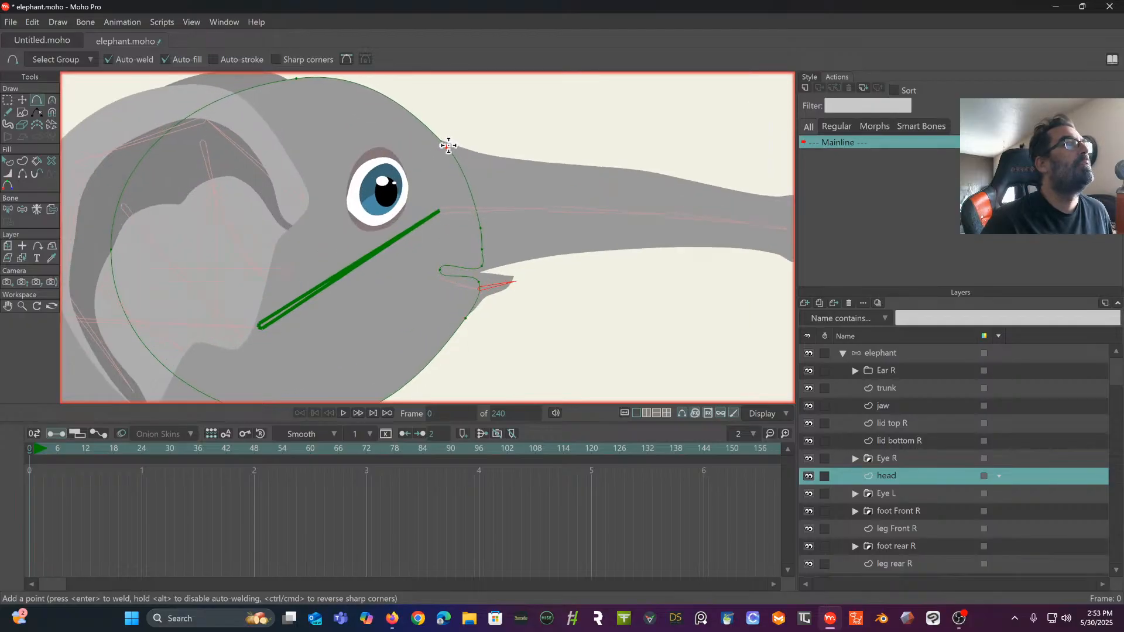
left_click(387, 97)
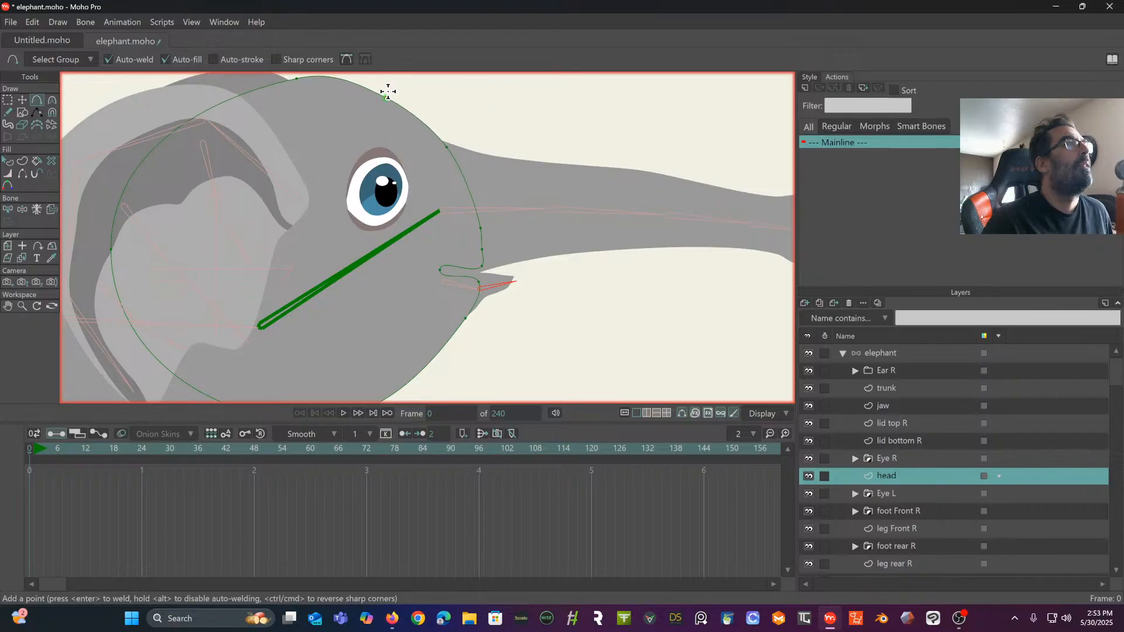
left_click(7, 100)
scroll(477, 218, "up", 3)
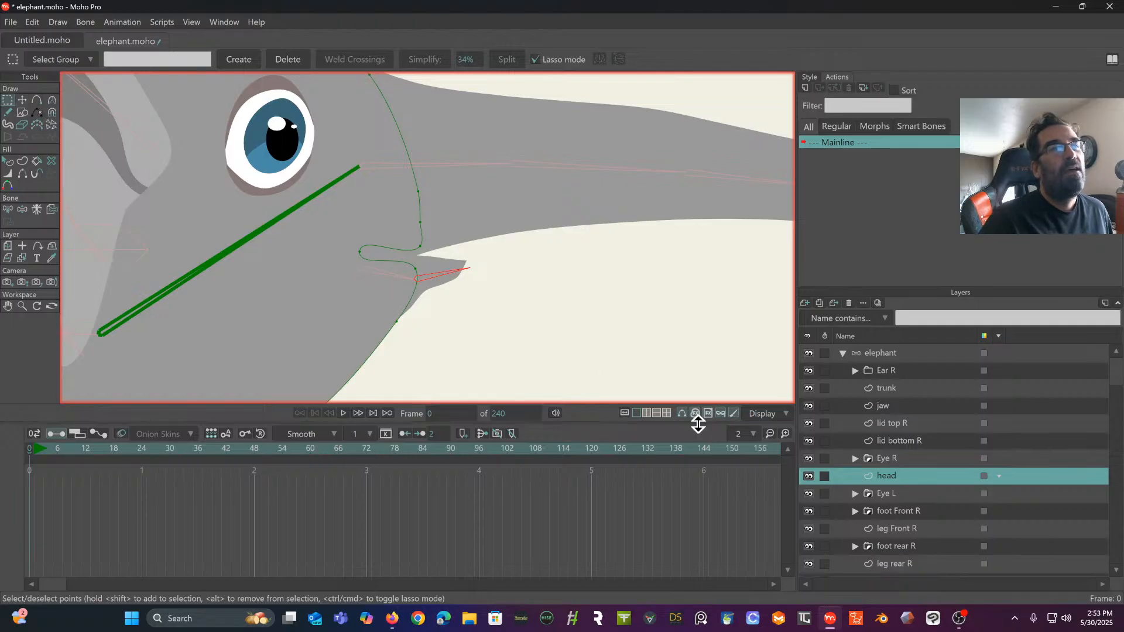
- Test the mouth opening against the notched head outline by manipulating the head and jaw bones, and return to the rest pose
left_click(888, 353)
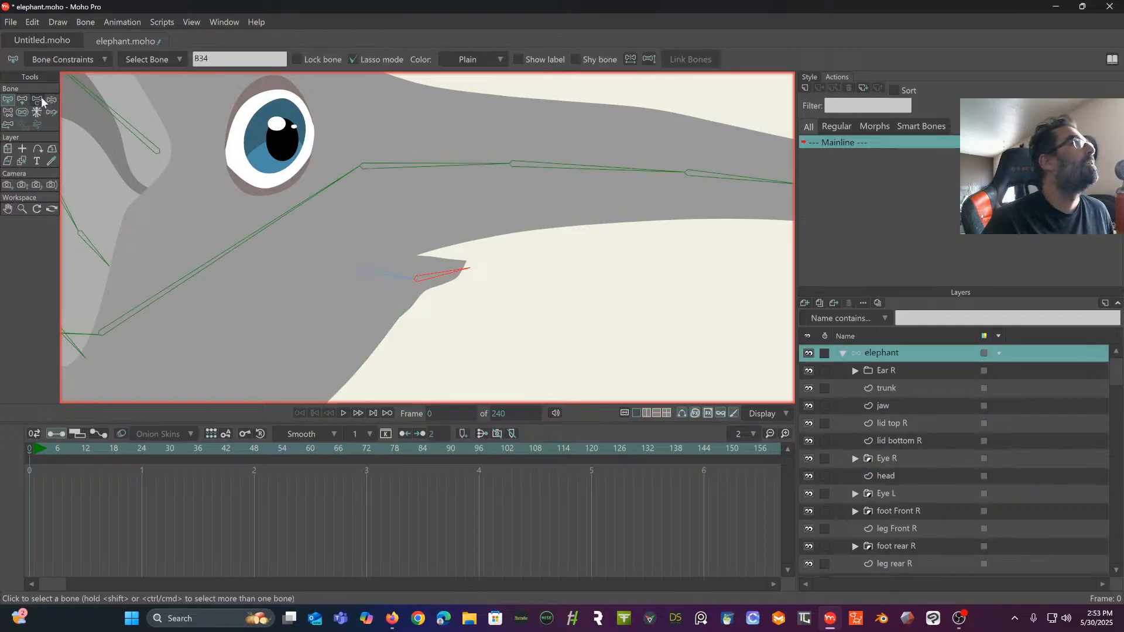
left_click(50, 102)
left_click_drag(290, 206, 346, 228)
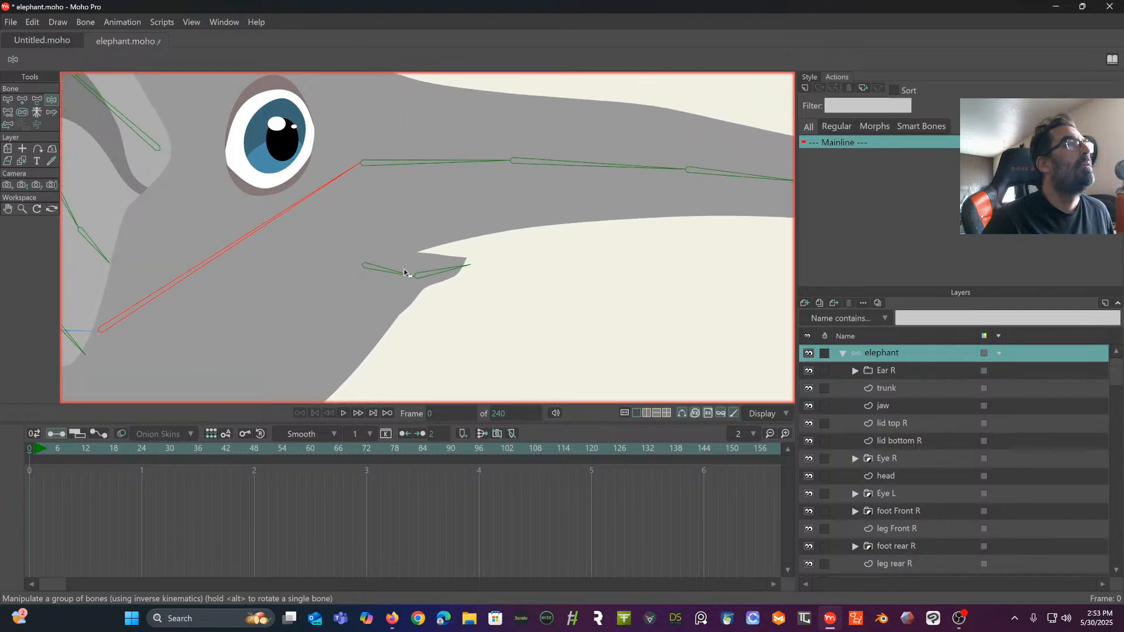
left_click_drag(404, 272, 448, 322)
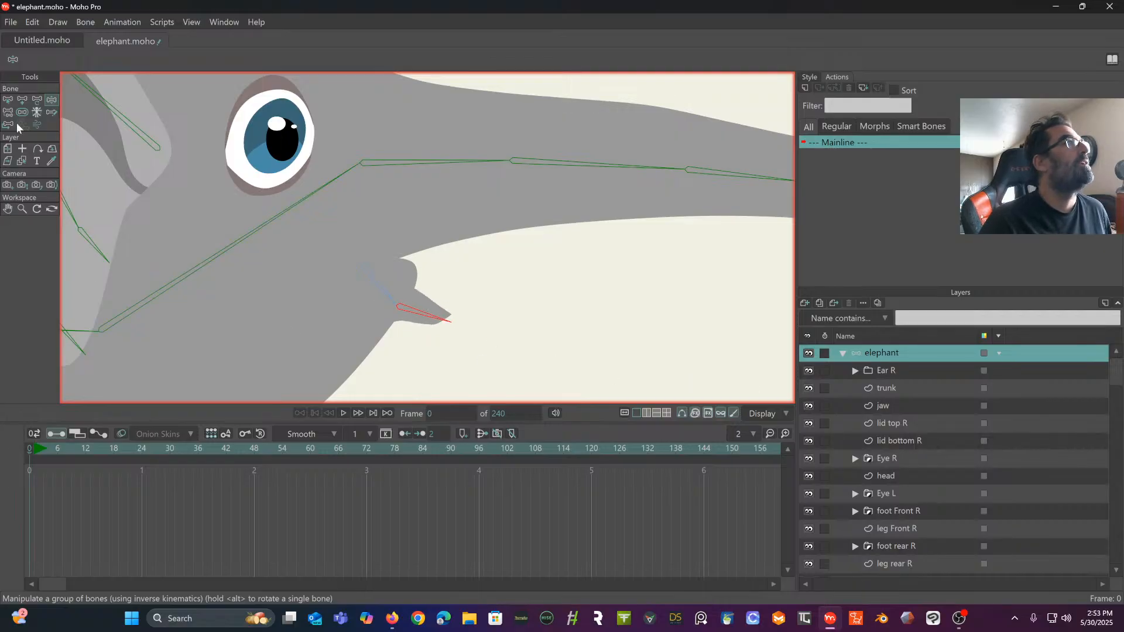
left_click(8, 99)
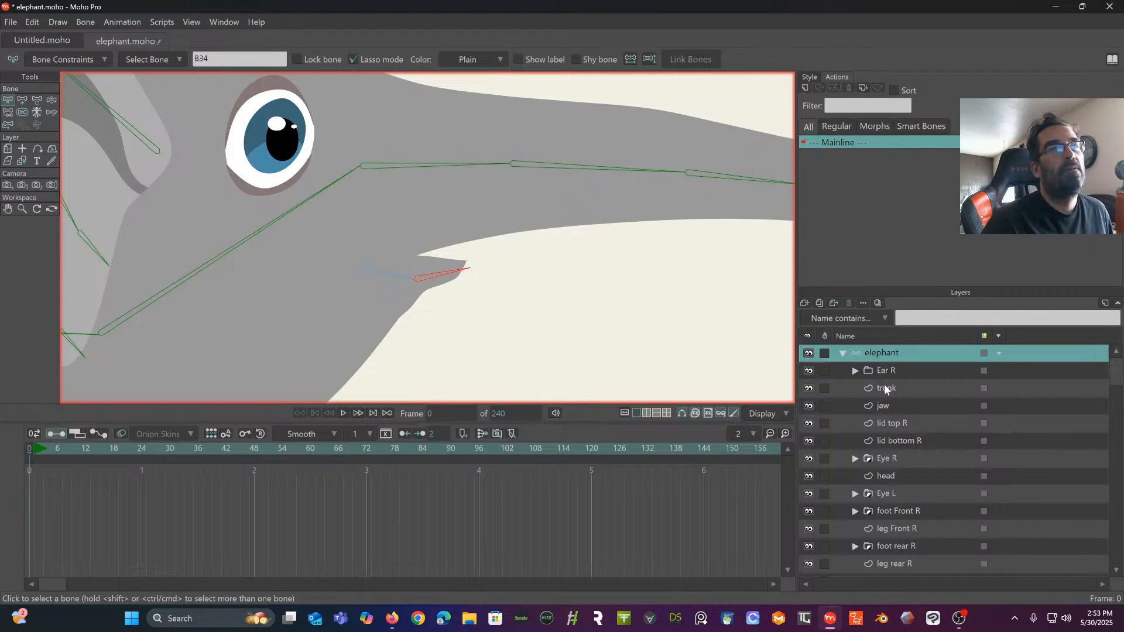
- Add a point on the head layer's outline along the throat, below the jaw
left_click(888, 476)
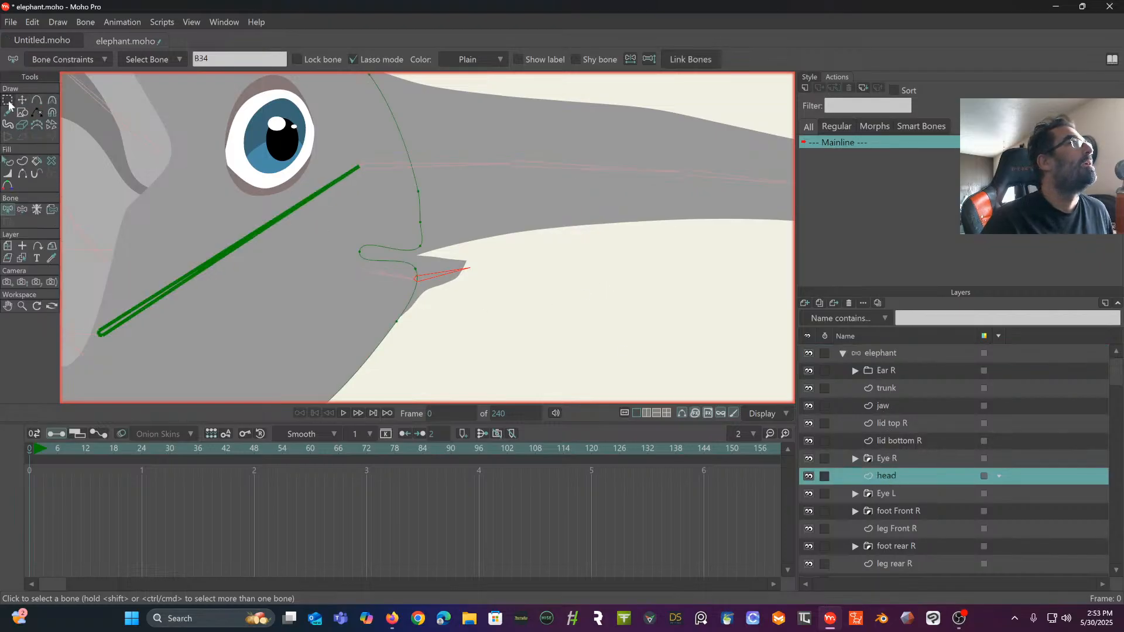
left_click(34, 100)
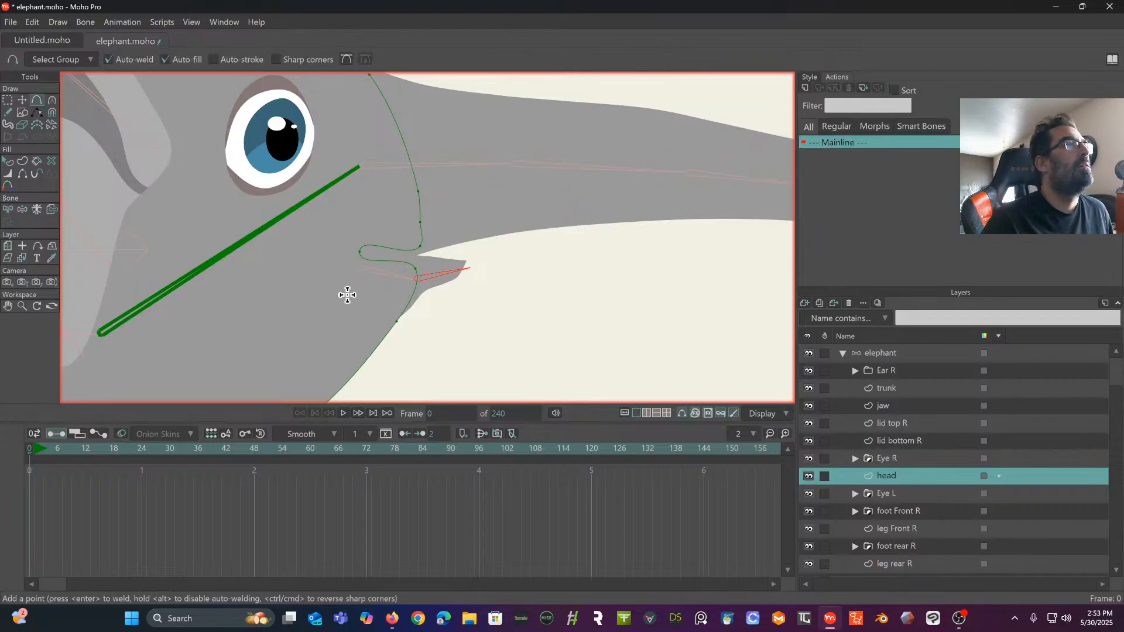
left_click(398, 316)
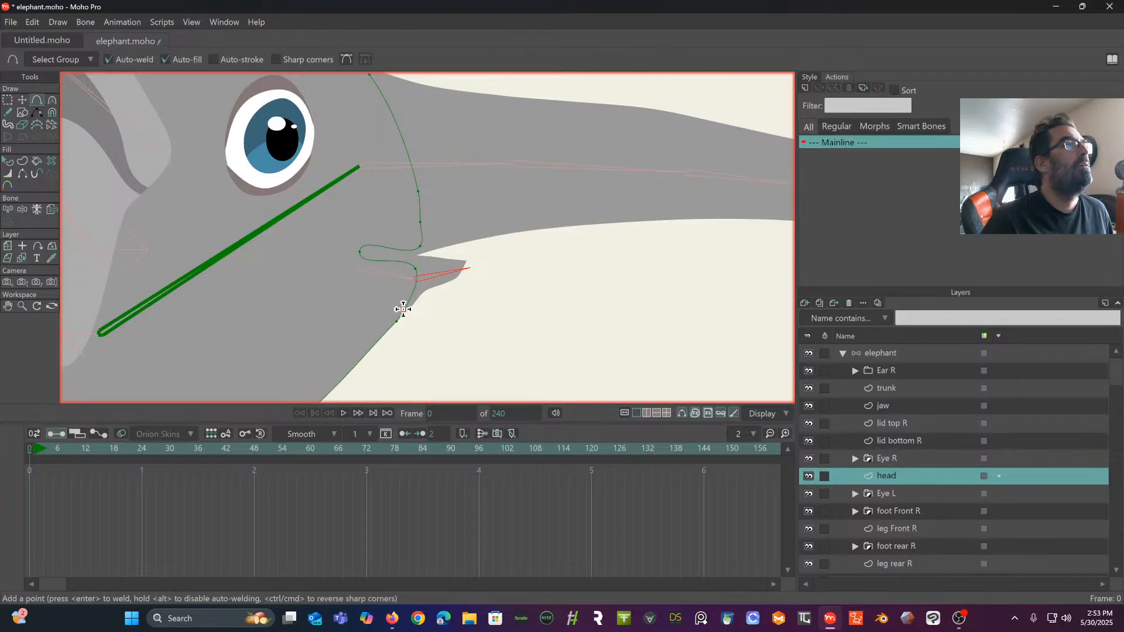
left_click_drag(417, 275, 451, 162)
left_click_drag(401, 235, 283, 328)
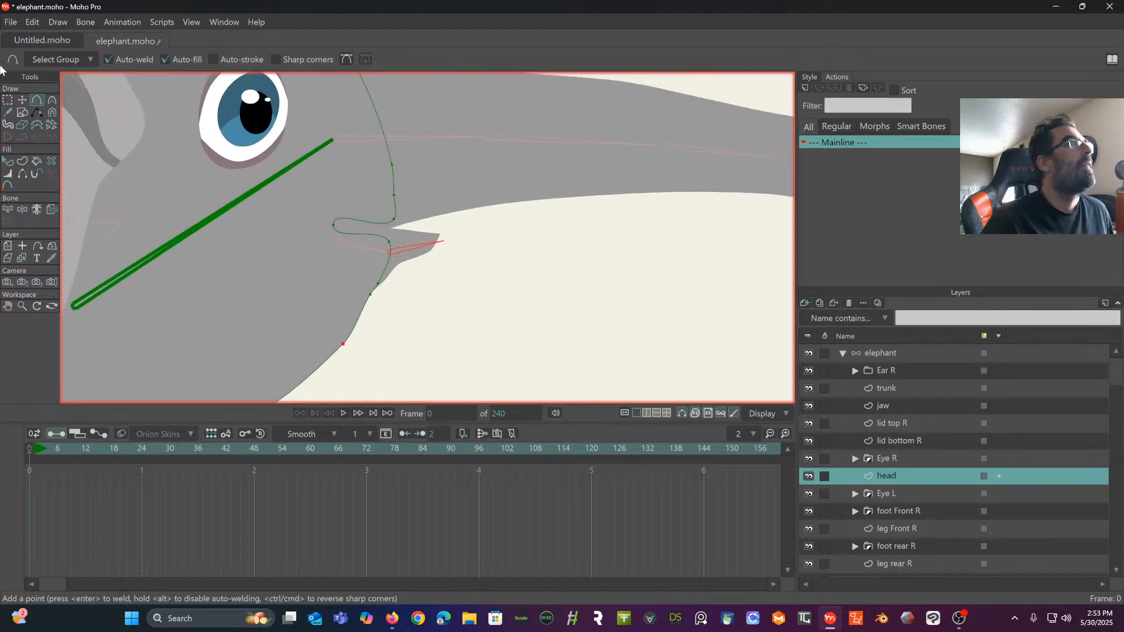
- Reshape the mouth notch in the head outline by moving its points farther back and lower behind the jaw
left_click(23, 100)
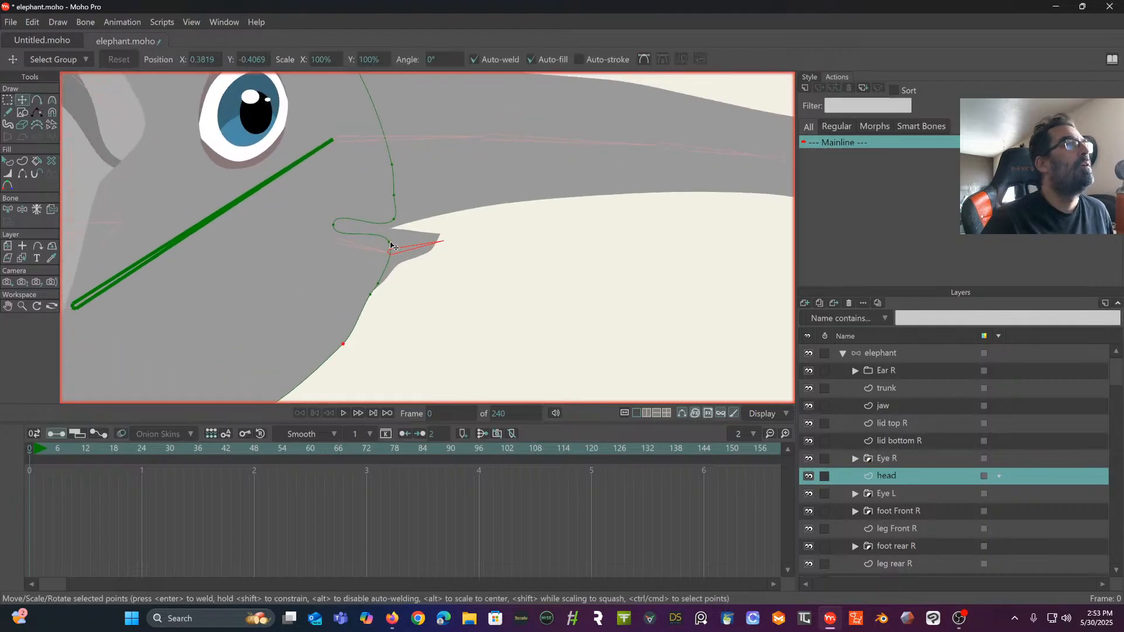
left_click_drag(393, 247, 328, 258)
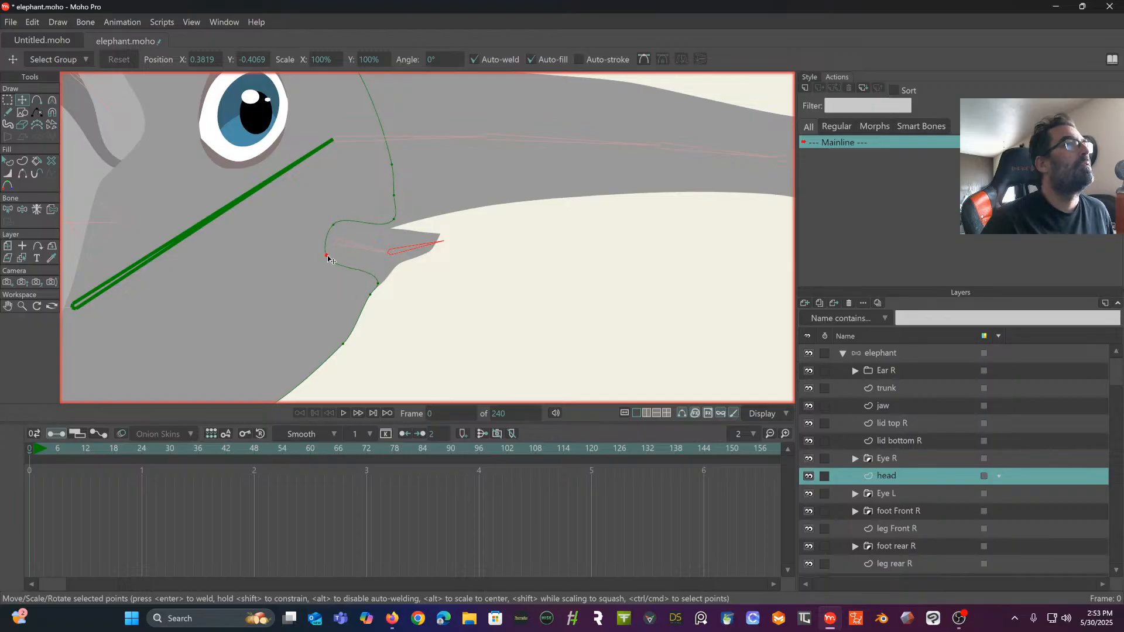
mouse_move(397, 223)
left_mouse_down()
mouse_move(390, 206)
mouse_move(399, 215)
mouse_move(341, 237)
mouse_move(391, 212)
mouse_move(392, 223)
left_mouse_up()
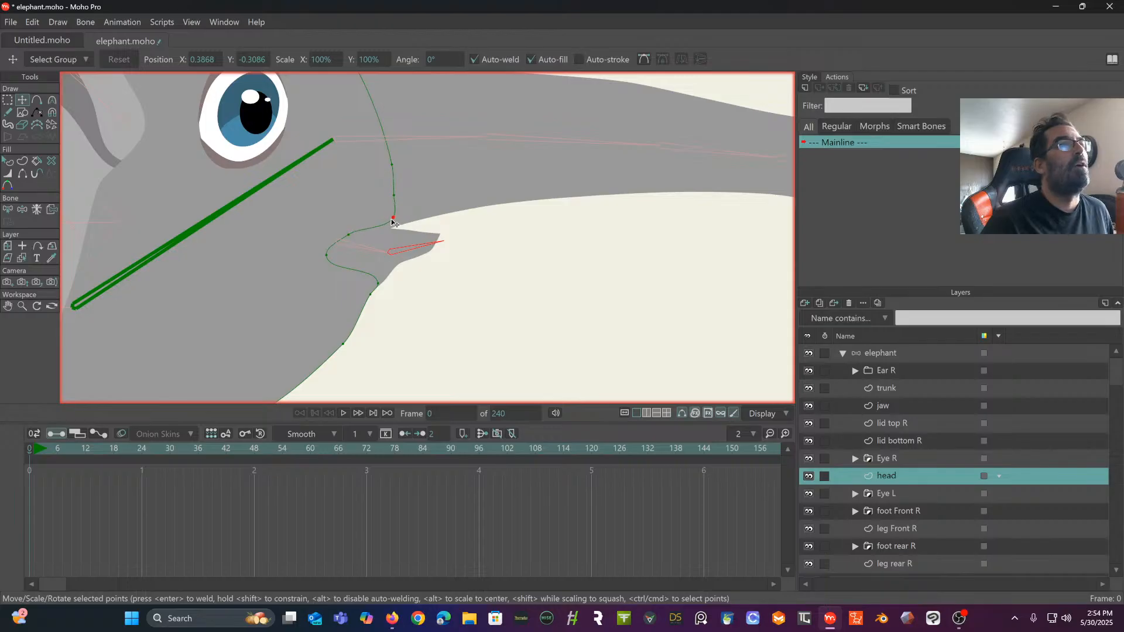
left_click(398, 201)
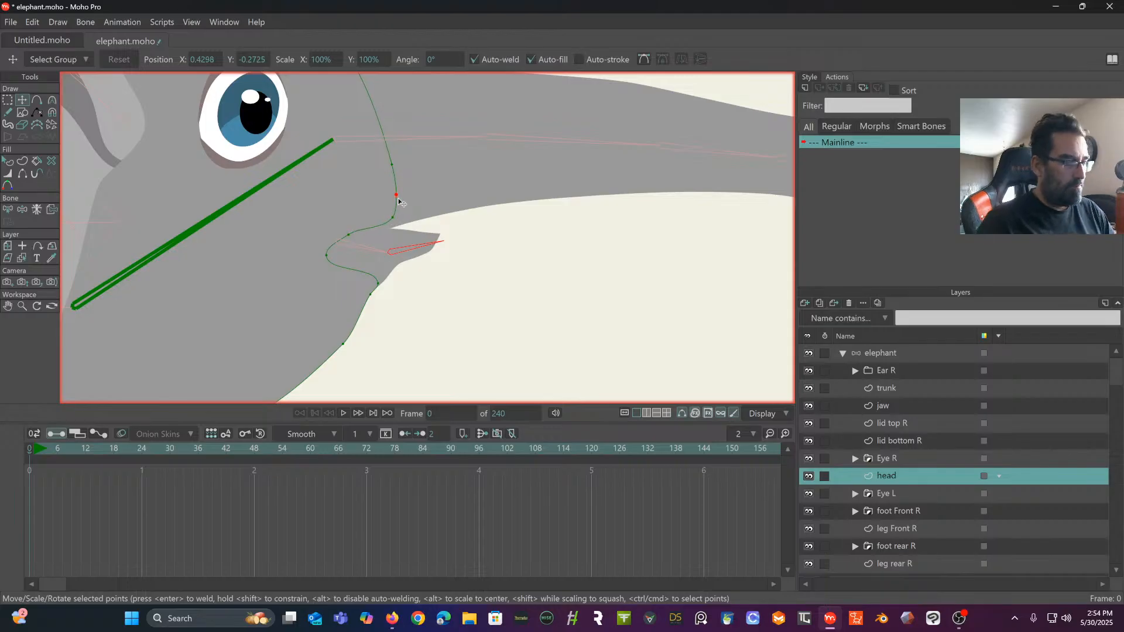
- Test the mouth opening on the elephant bone layer by manipulating the jaw and head bones, and return to the rest pose
left_click(907, 351)
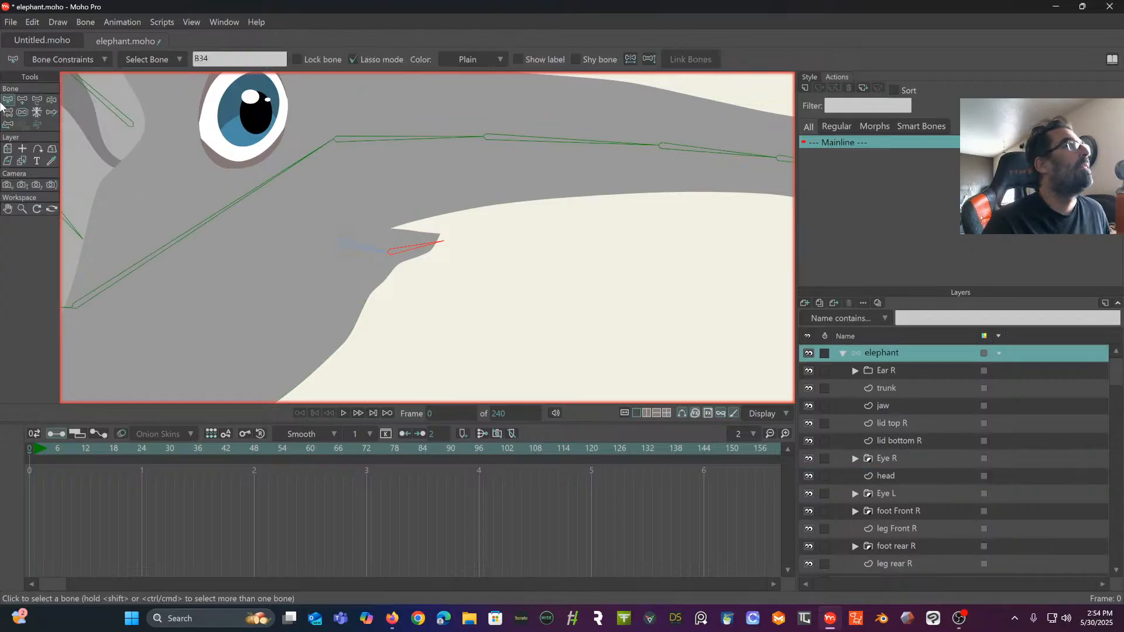
left_click(51, 100)
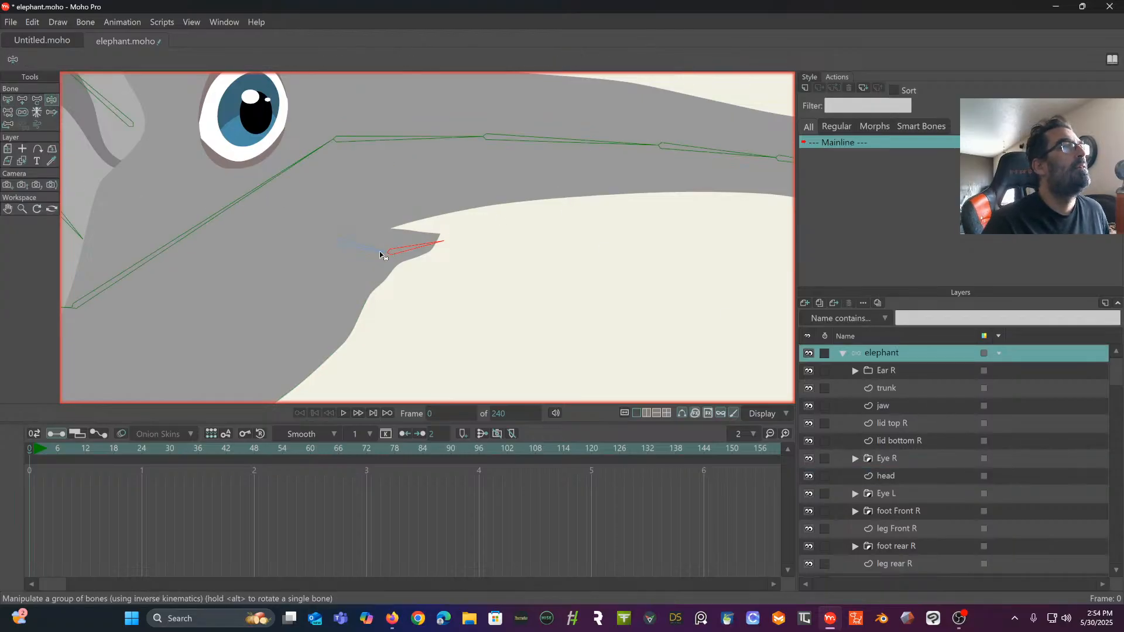
left_click_drag(379, 252, 434, 259)
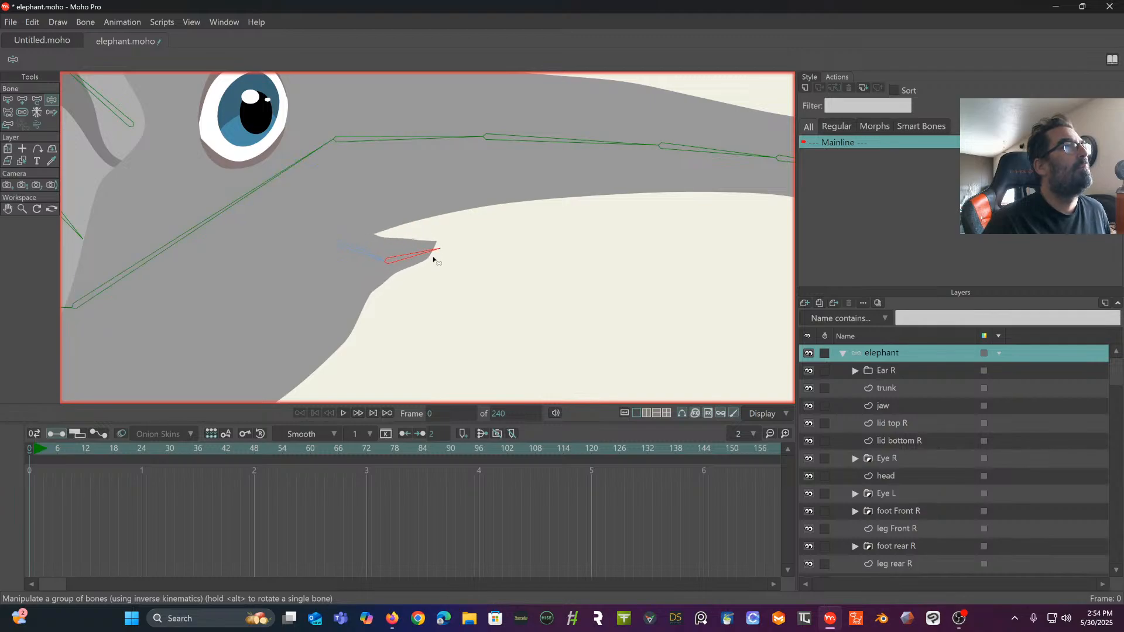
scroll(437, 264, "down", 4)
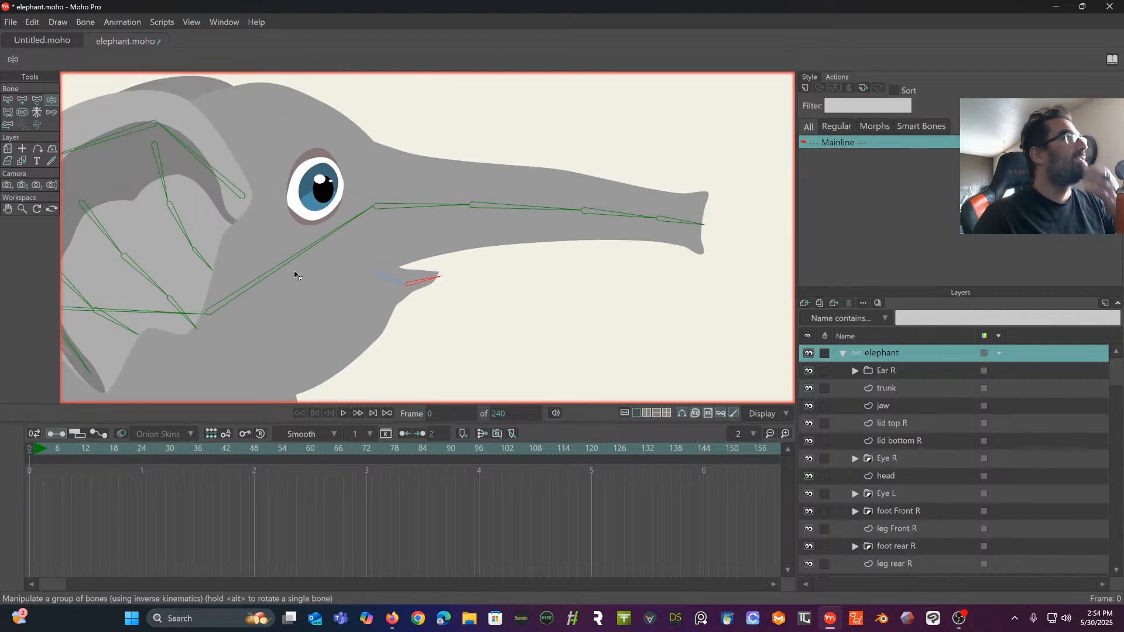
left_click_drag(292, 254, 329, 217)
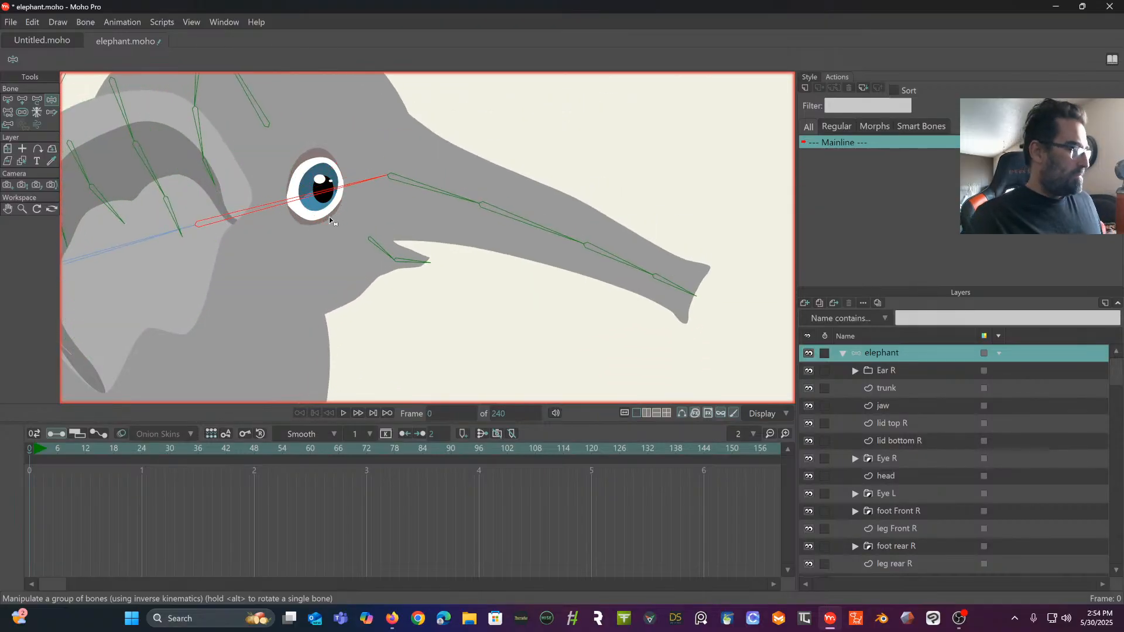
key("ctrl+z")
left_click_drag(386, 255, 427, 271)
scroll(407, 220, "down", 3)
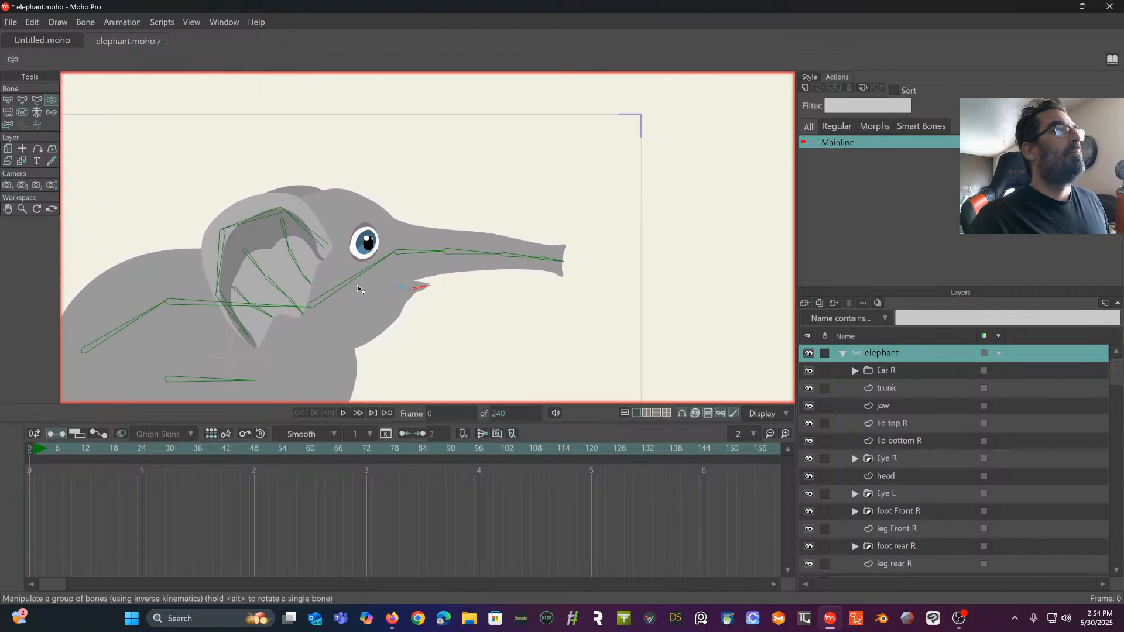
- Test swinging the head bone so the trunk points down with the whole elephant in view, and undo the pose
left_click_drag(358, 290, 426, 365)
left_click_drag(393, 309, 445, 170)
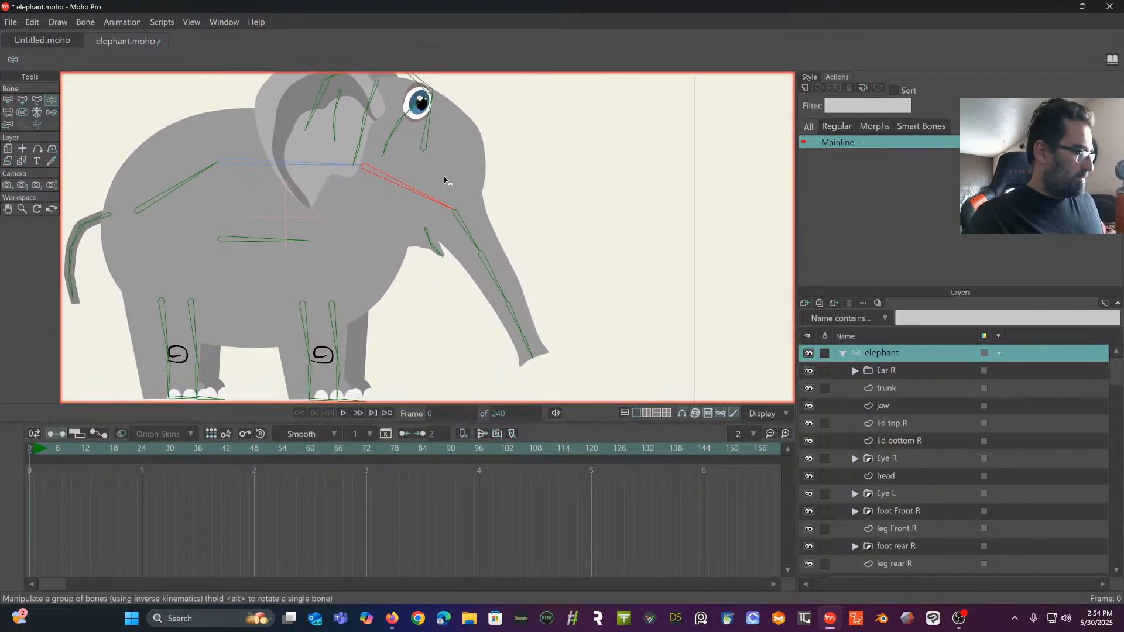
key("ctrl+z")
left_click_drag(413, 117, 403, 248)
scroll(403, 248, "up", 2)
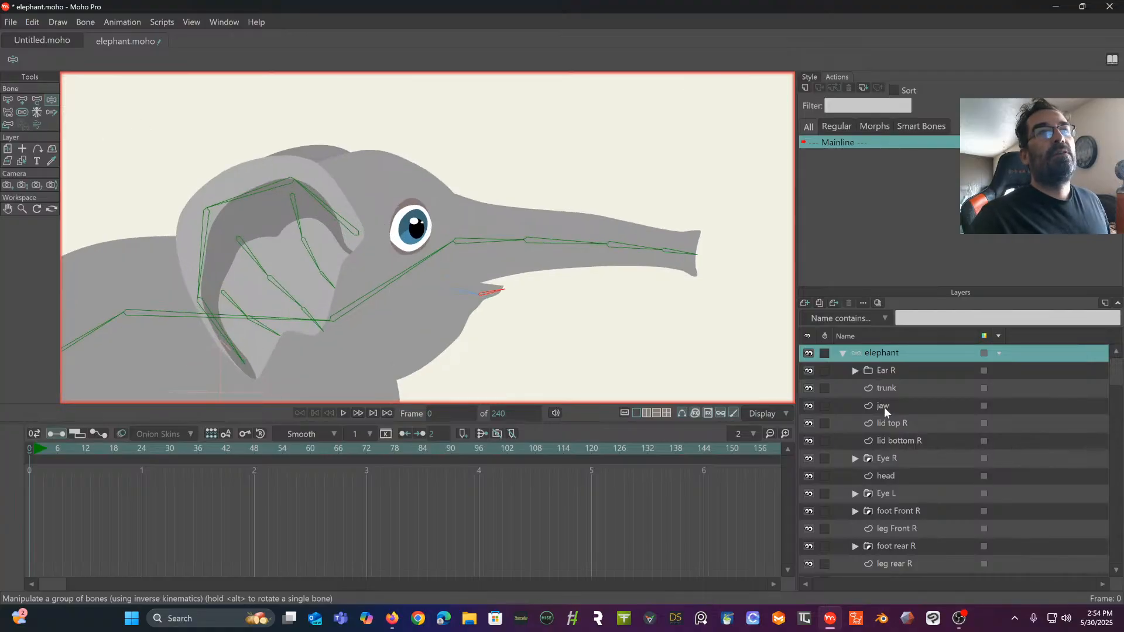
- Bind the Eye R layer to the head bone
left_click(889, 458)
scroll(610, 310, "up", 1)
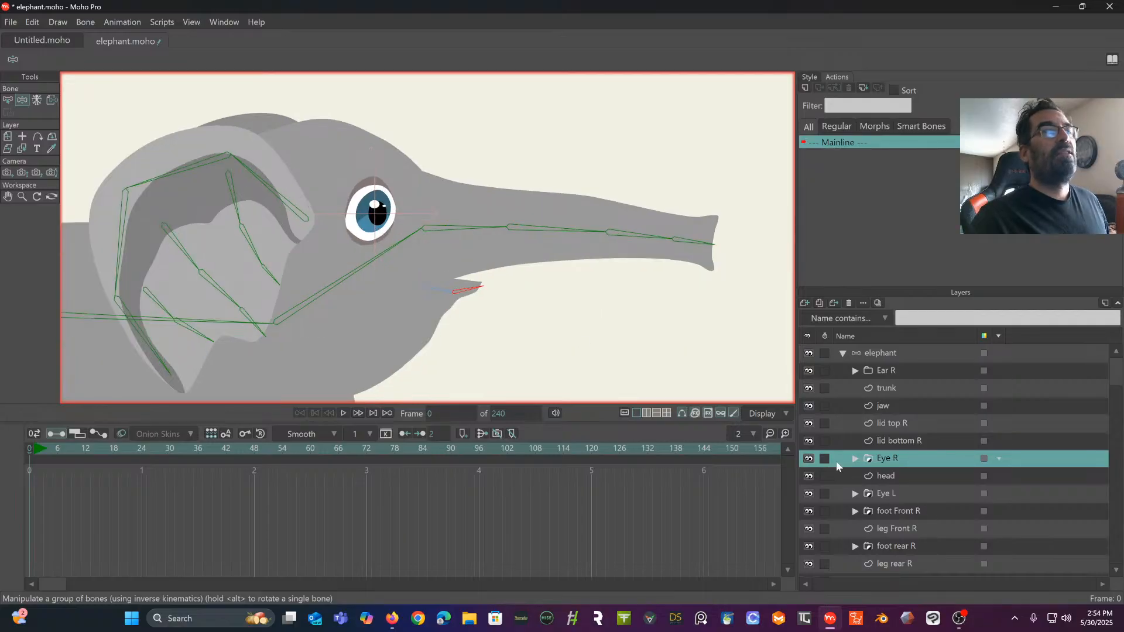
left_click(51, 101)
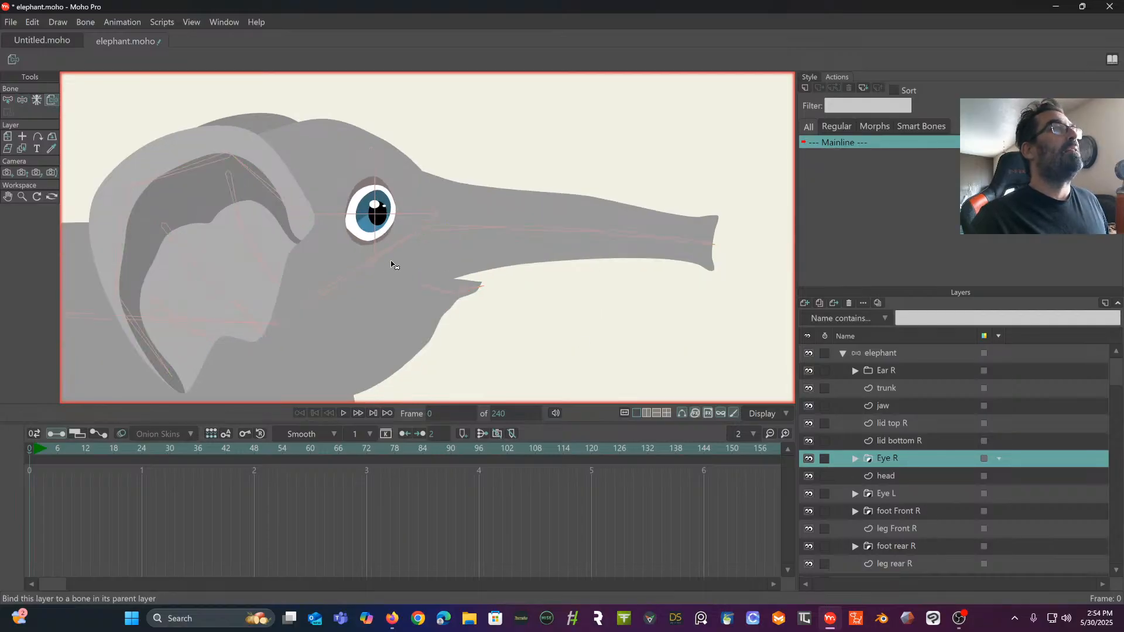
scroll(393, 246, "left", 3)
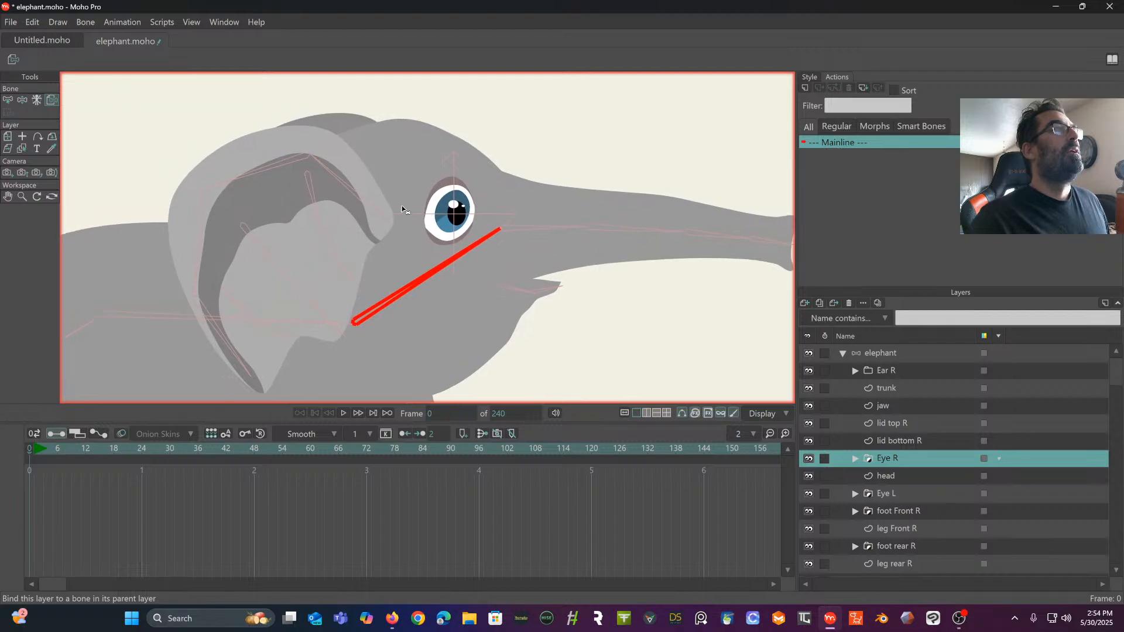
left_click(8, 102)
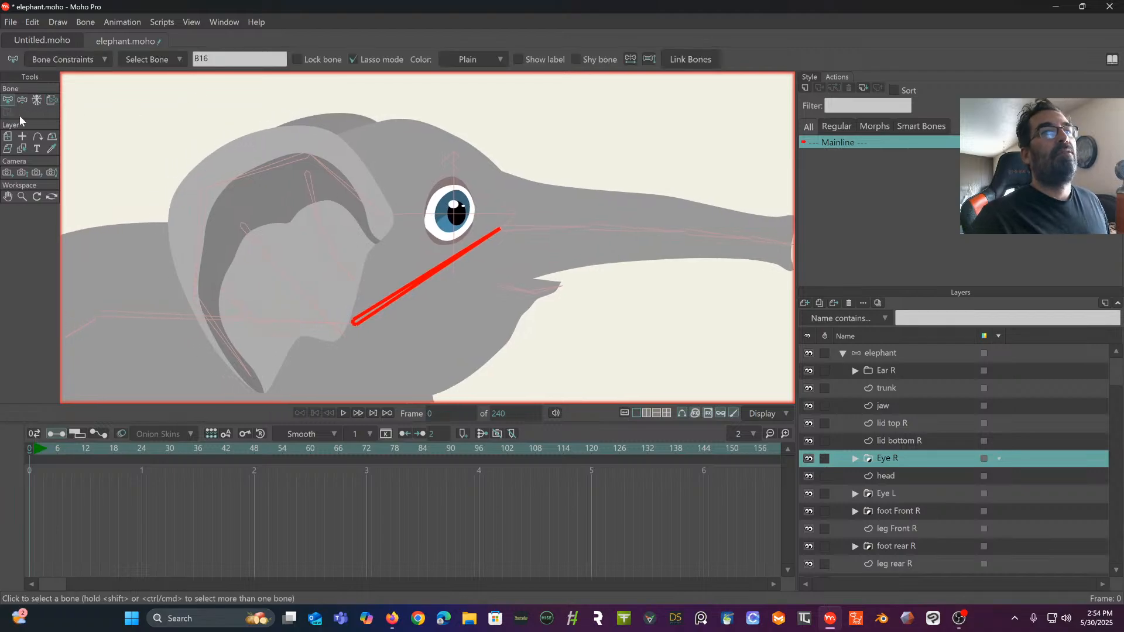
- Bind the Ear R and Ear L layers to the head bone
left_click(895, 371)
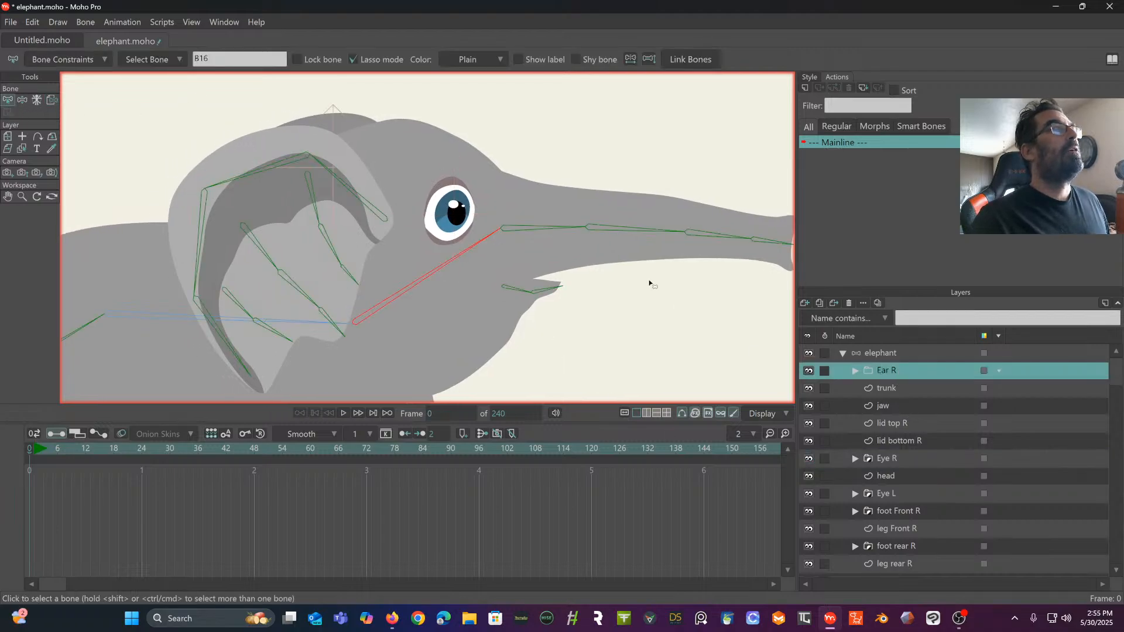
left_click(52, 100)
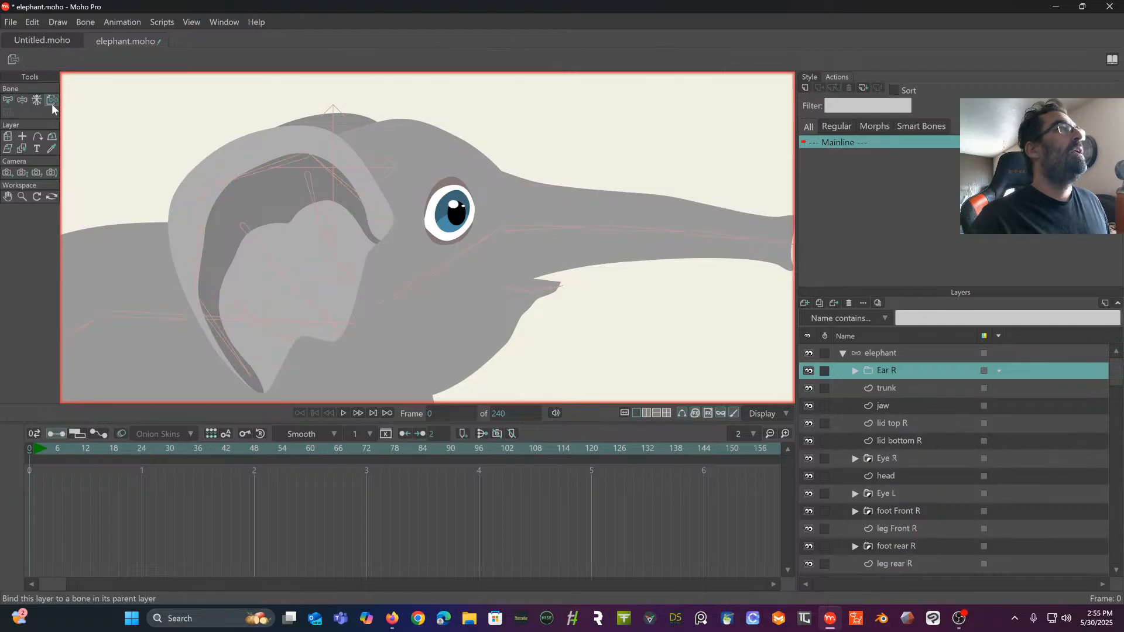
left_click(404, 291)
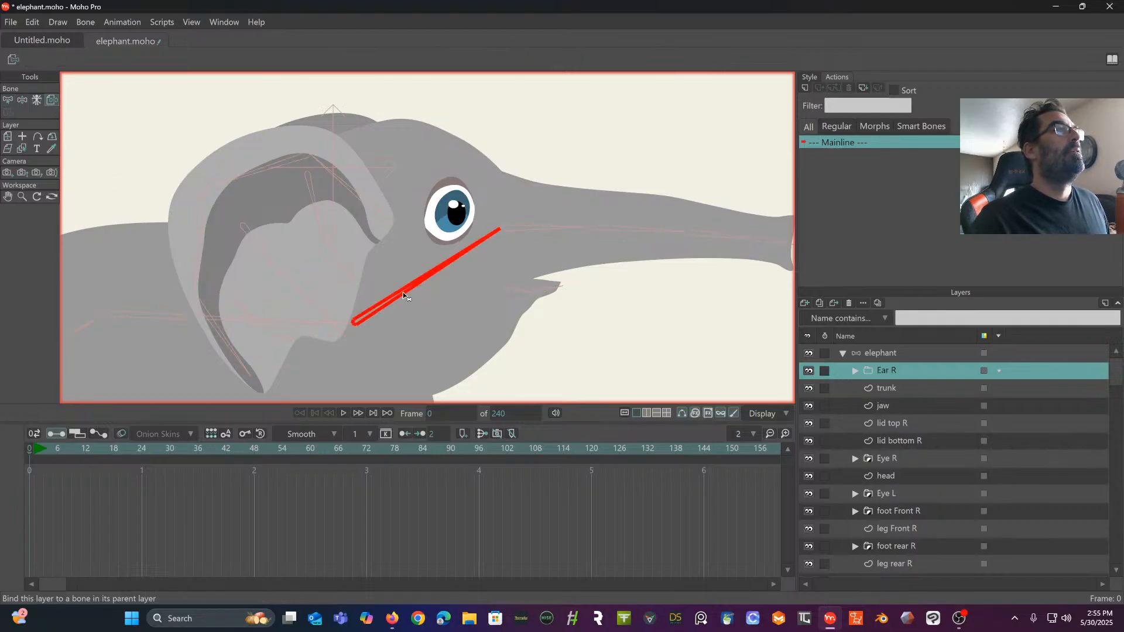
scroll(916, 438, "down", 2)
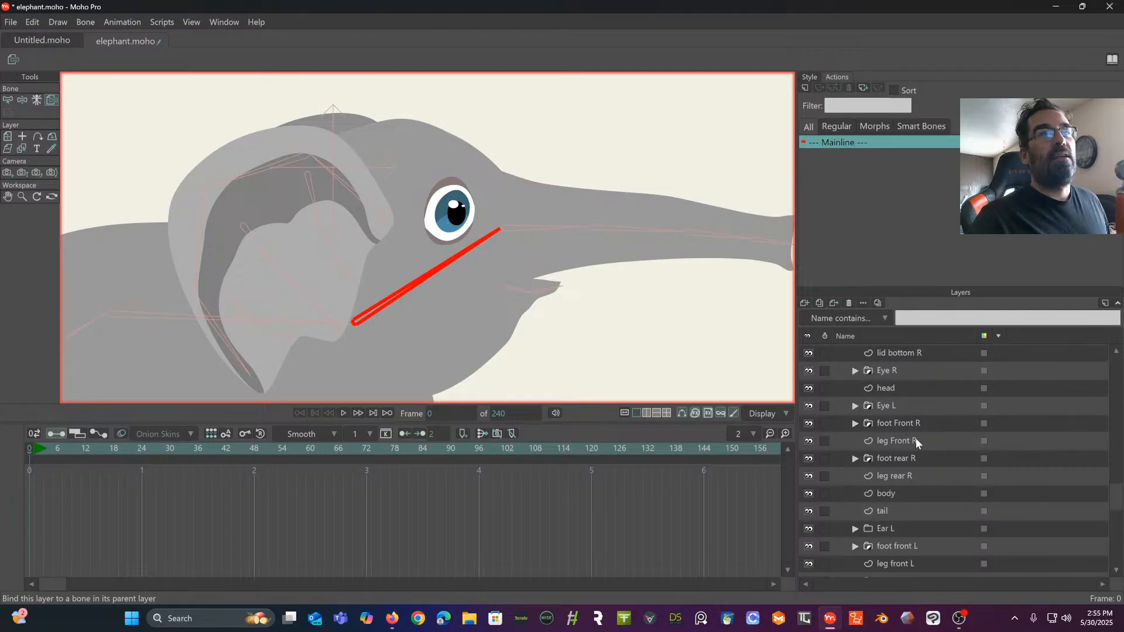
scroll(916, 438, "down", 1)
left_click(899, 493)
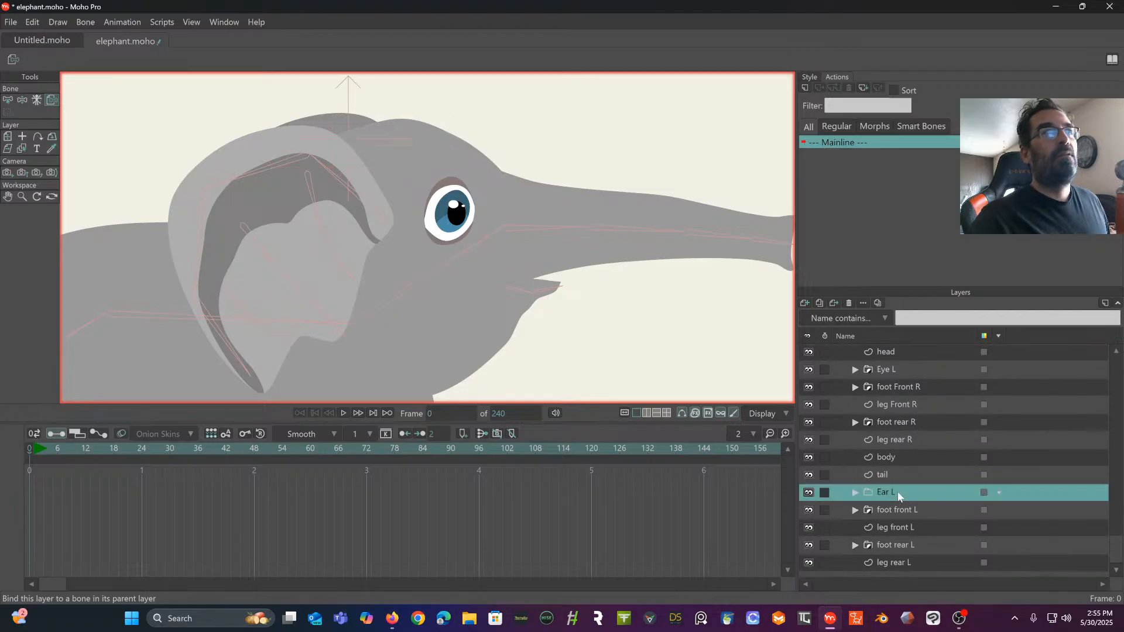
left_click(427, 274)
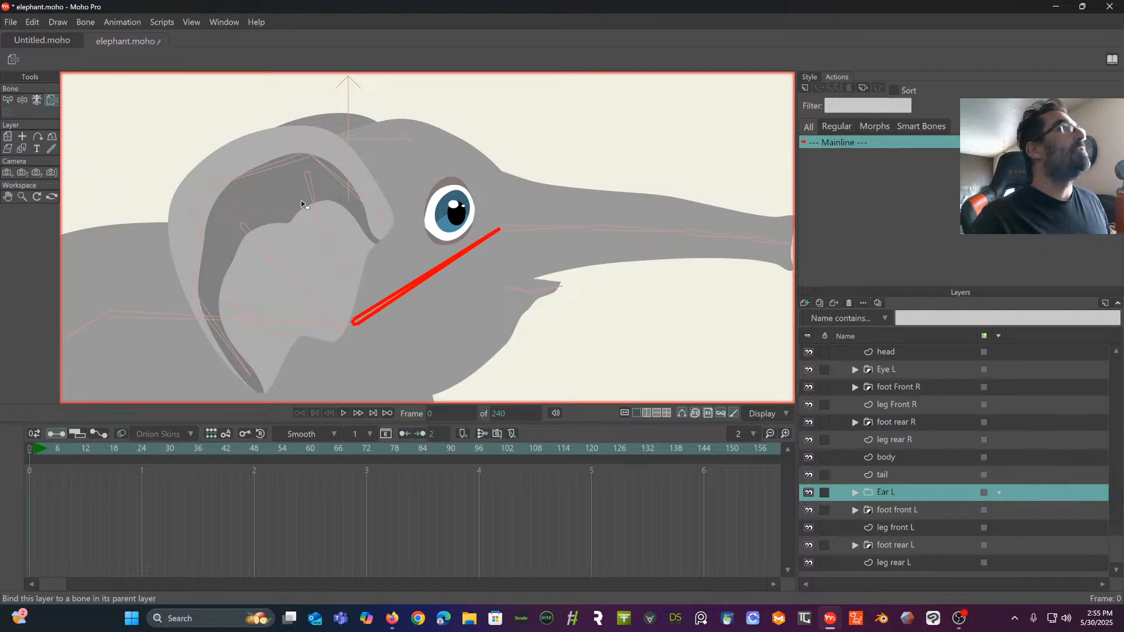
- Test the new bindings on the elephant bone layer by manipulating the upper ear bone and the head bone, and undo the poses
scroll(908, 425, "up", 3)
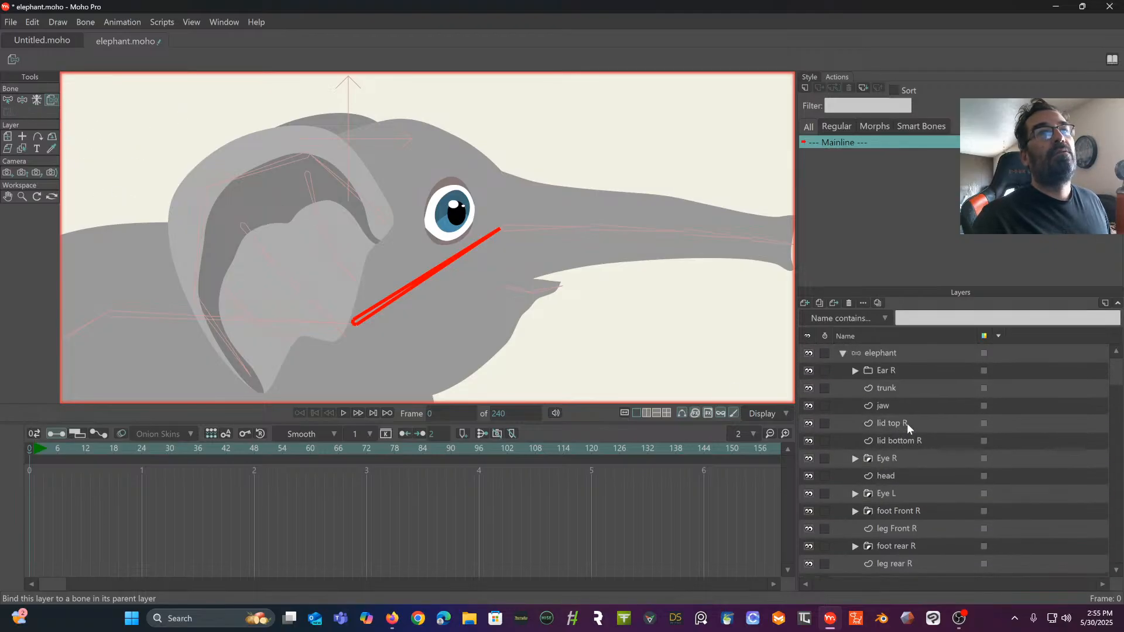
left_click(891, 353)
left_click(52, 101)
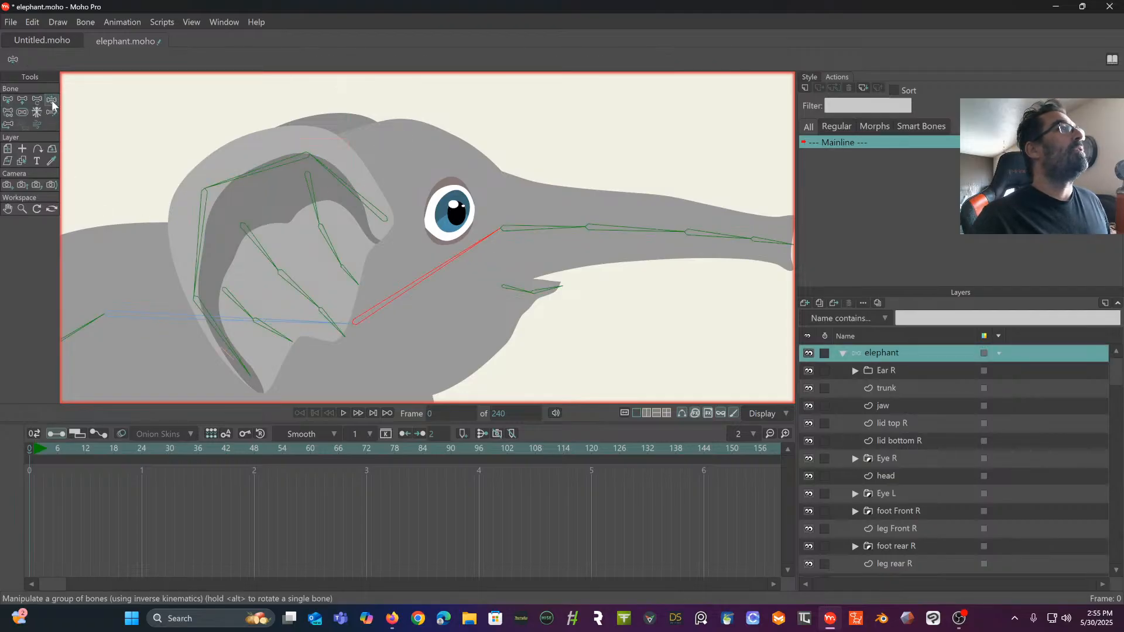
mouse_move(342, 193)
left_mouse_down()
mouse_move(326, 186)
mouse_move(356, 193)
mouse_move(348, 176)
left_mouse_up()
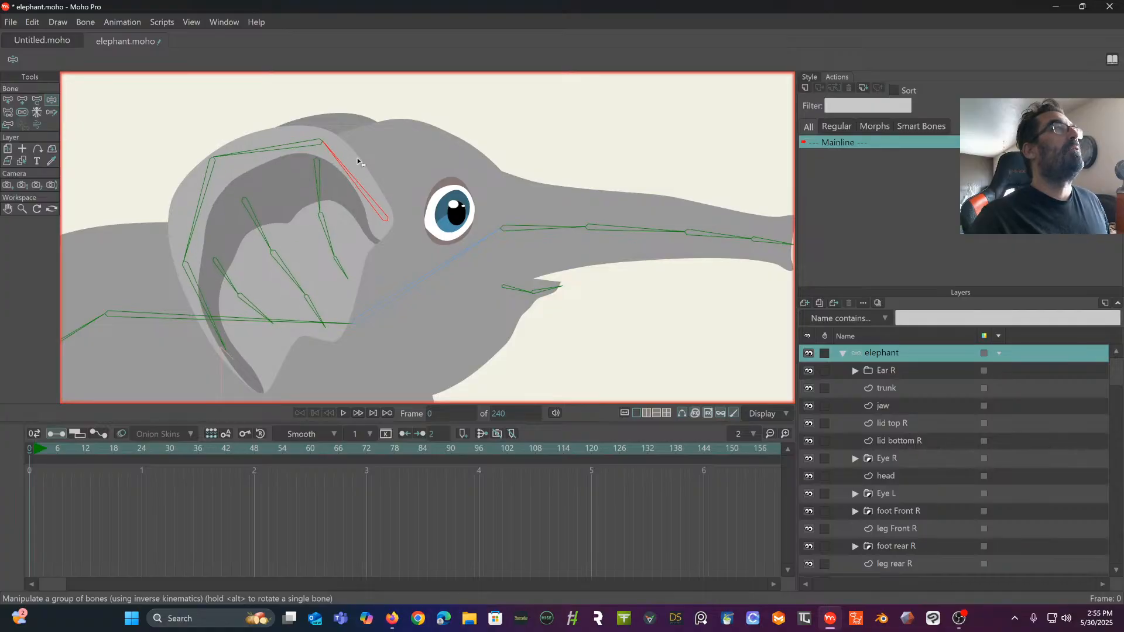
left_click_drag(424, 277, 416, 181)
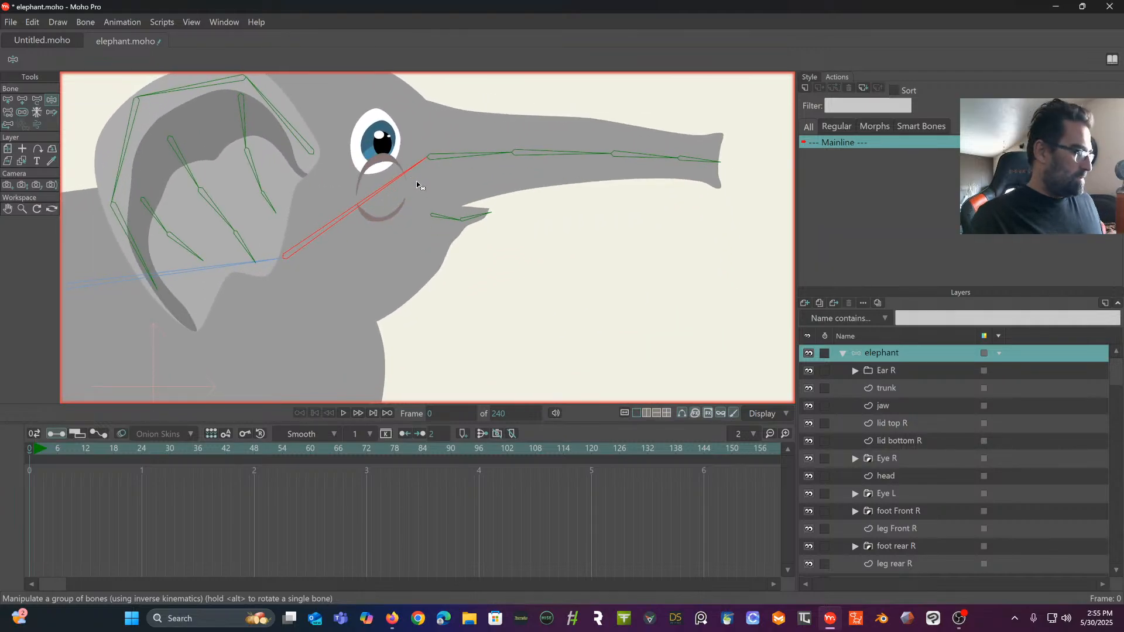
key("ctrl+z")
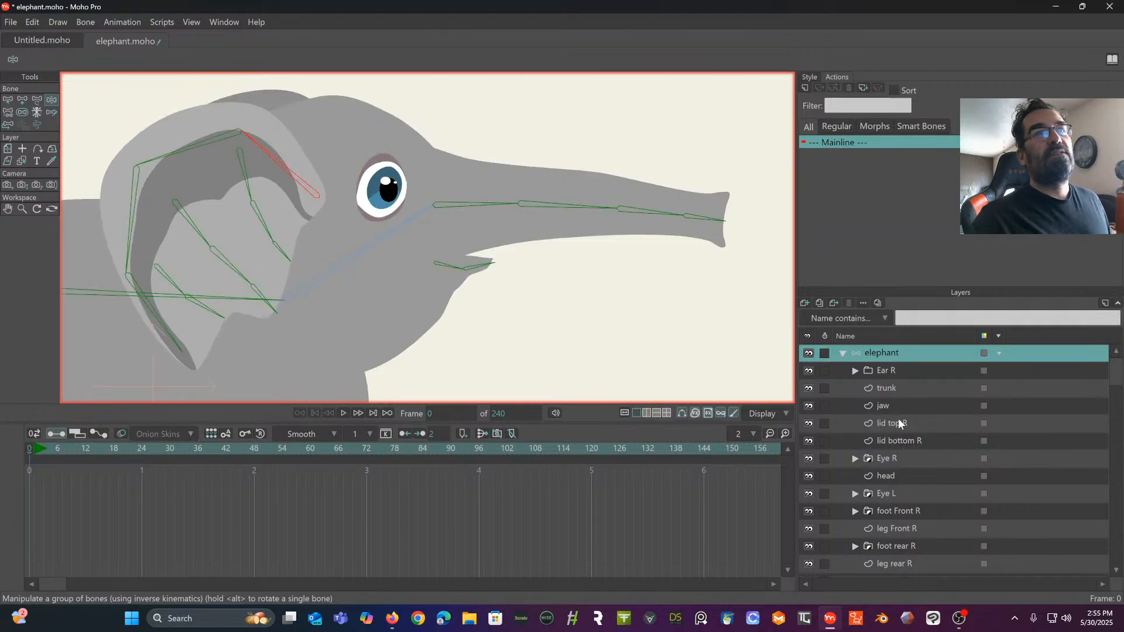
scroll(928, 465, "down", 7)
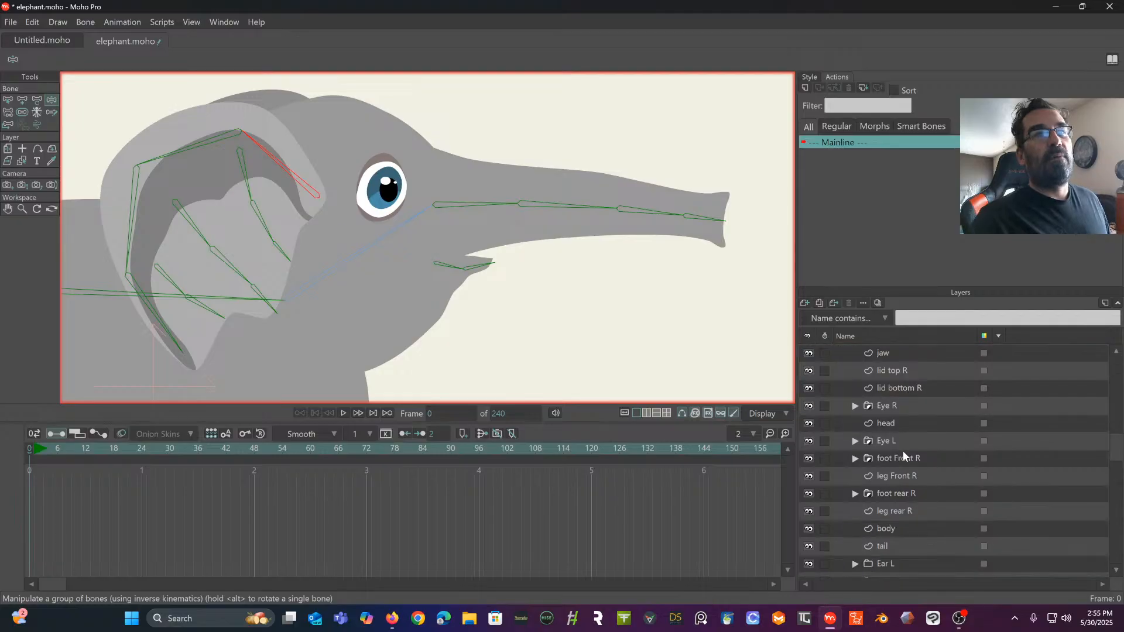
scroll(899, 456, "up", 5)
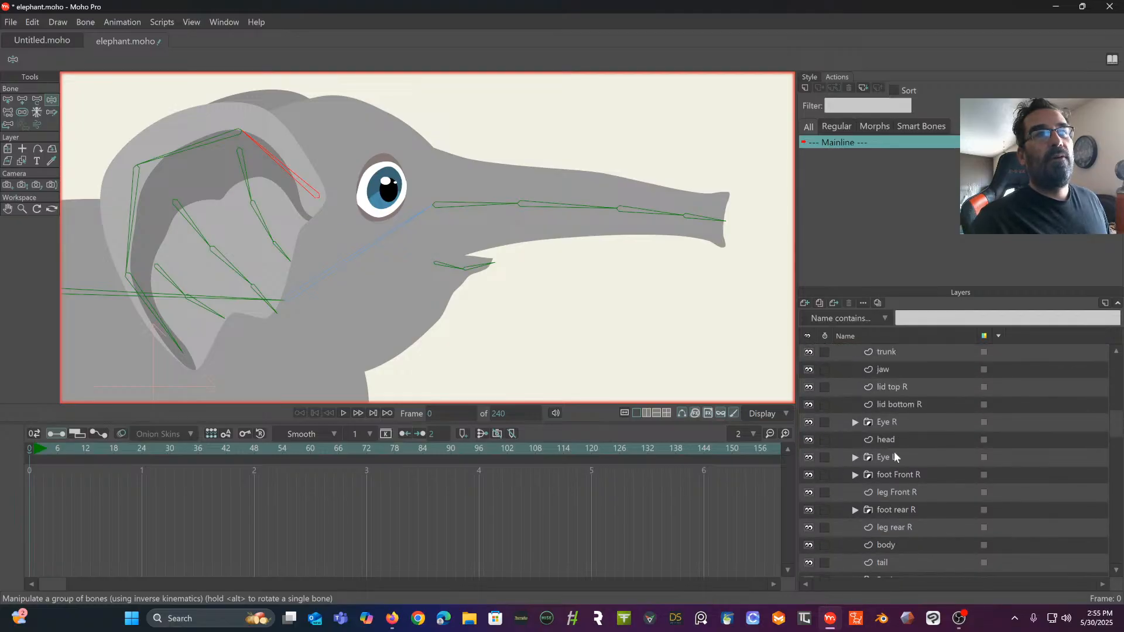
scroll(894, 453, "up", 1)
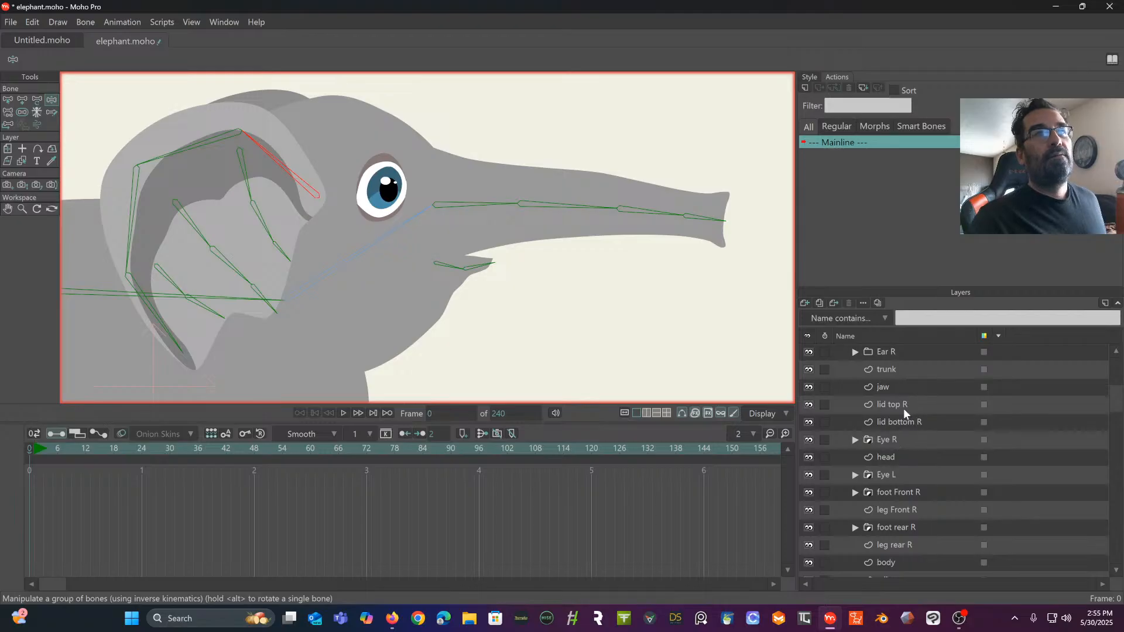
left_click(904, 406)
left_click(903, 419, "ctrl")
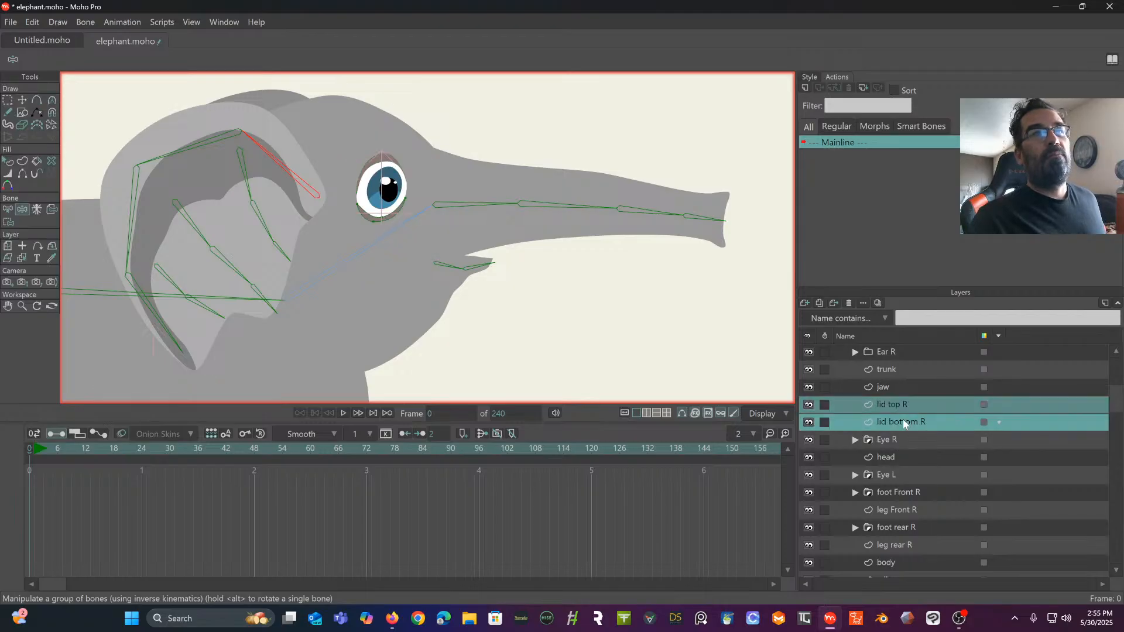
right_click(927, 411)
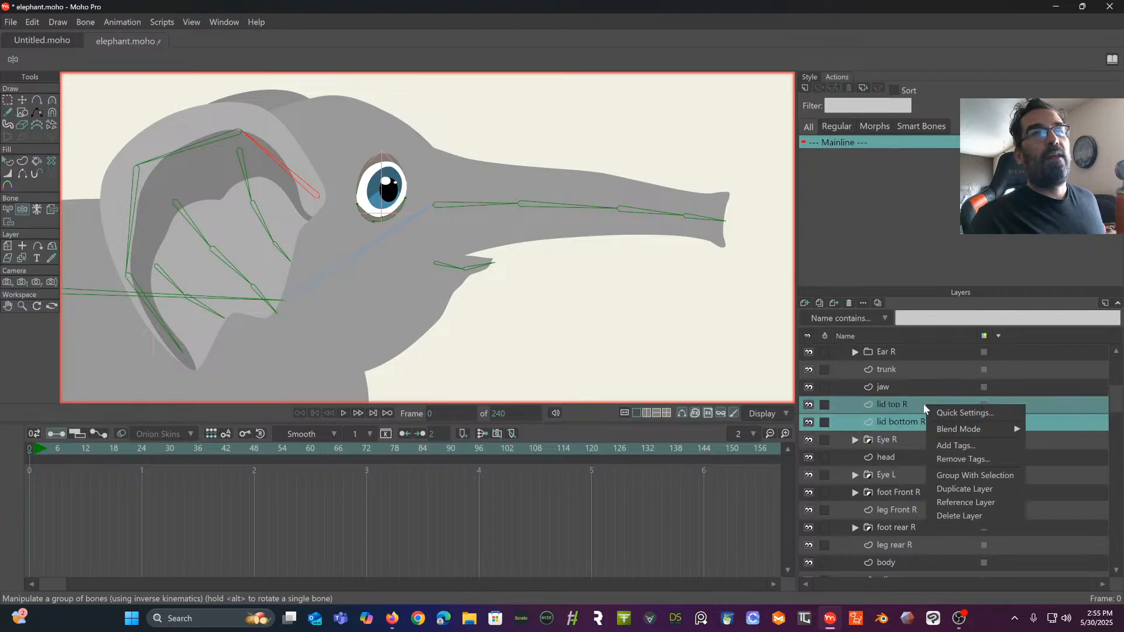
left_click(905, 401)
left_click(905, 403)
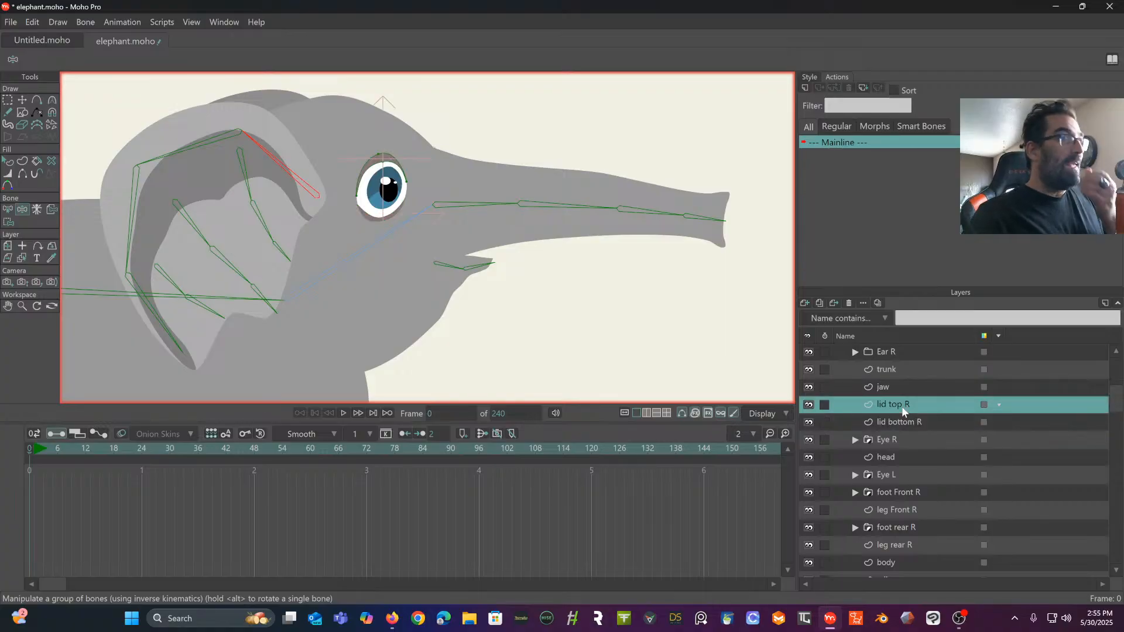
- Try transforming the lid top R and lid bottom R layers together, and undo the change
scroll(902, 406, "up", 1)
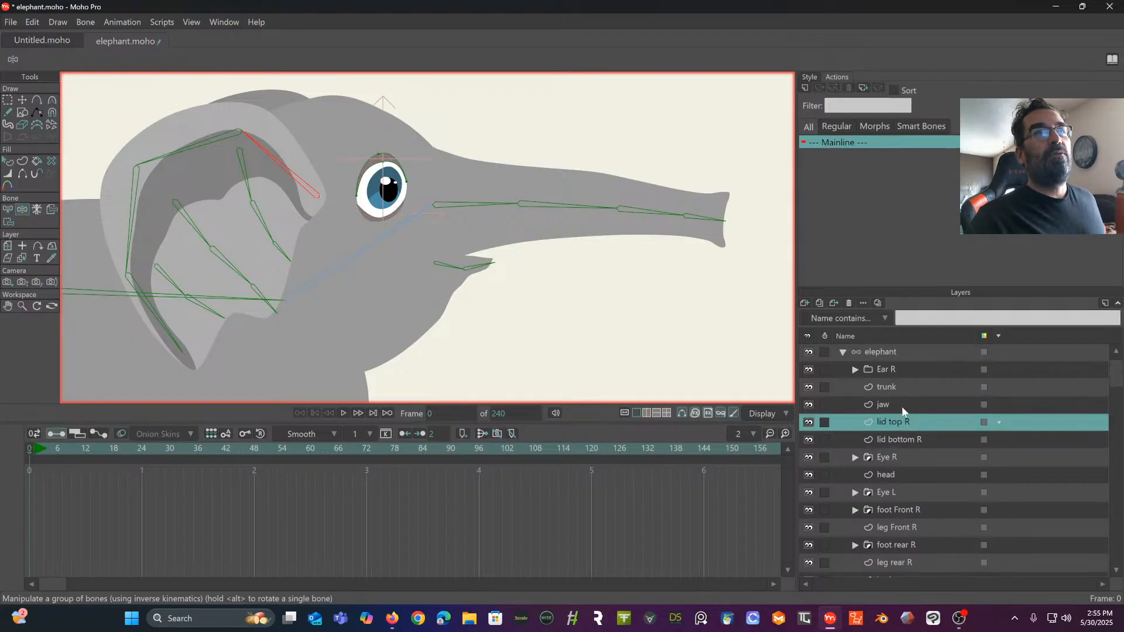
left_click(915, 439, "ctrl")
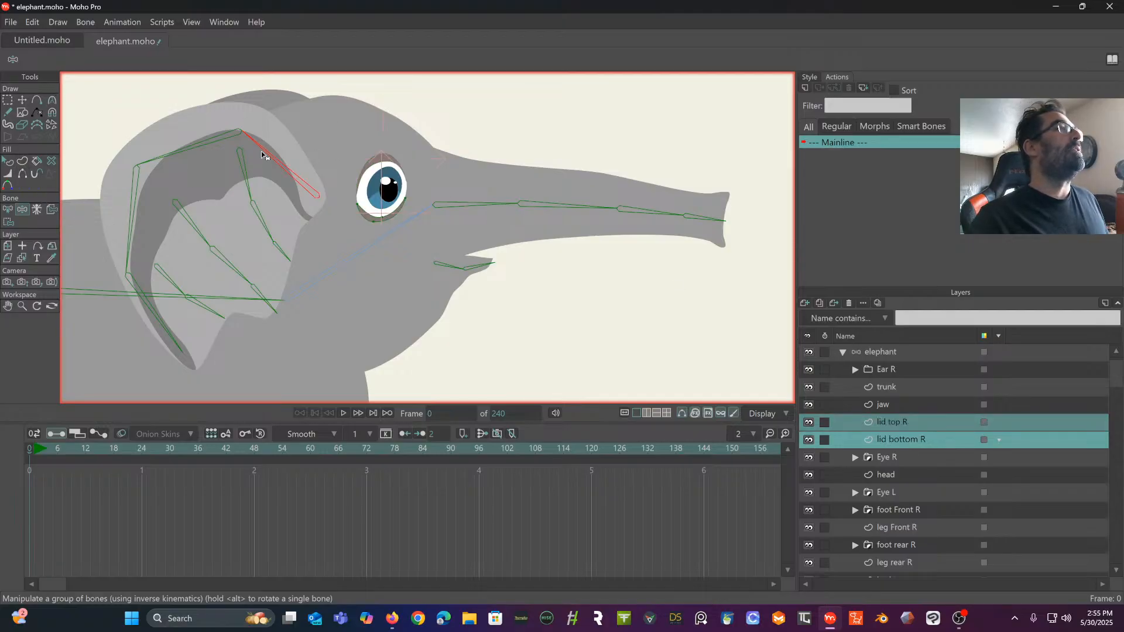
scroll(296, 198, "up", 3)
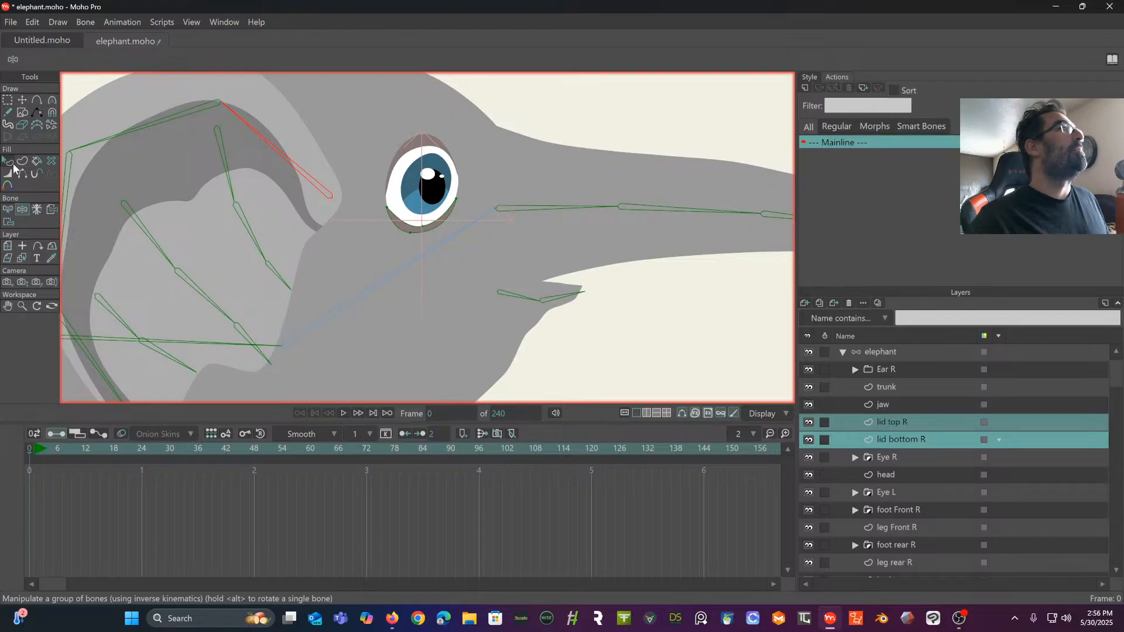
left_click(7, 247)
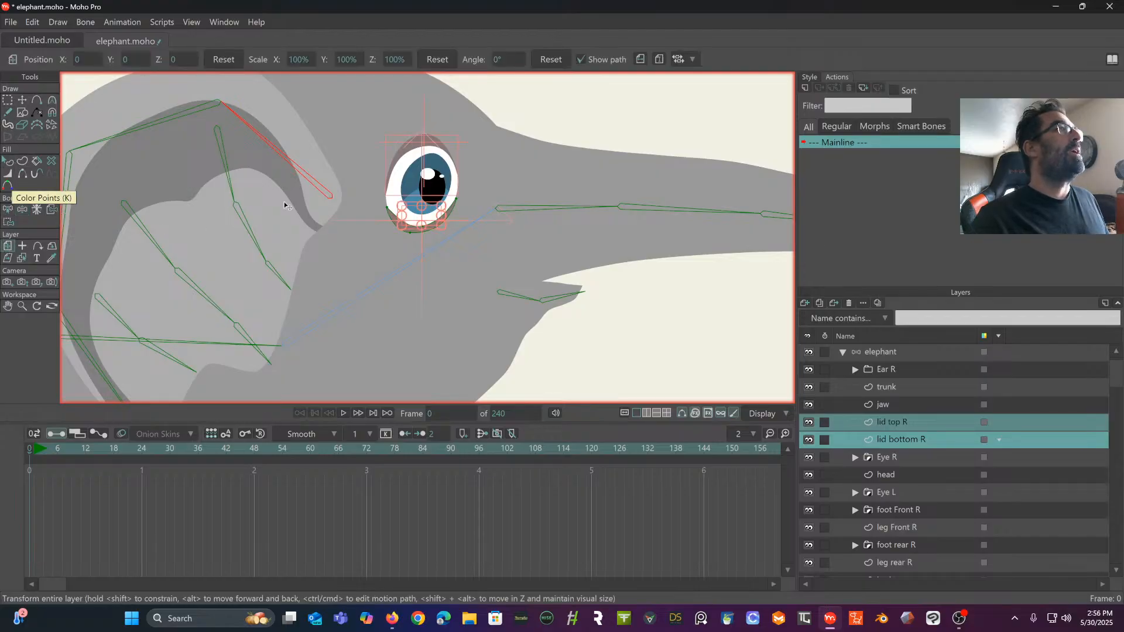
left_click_drag(408, 204, 382, 220)
key("ctrl+z")
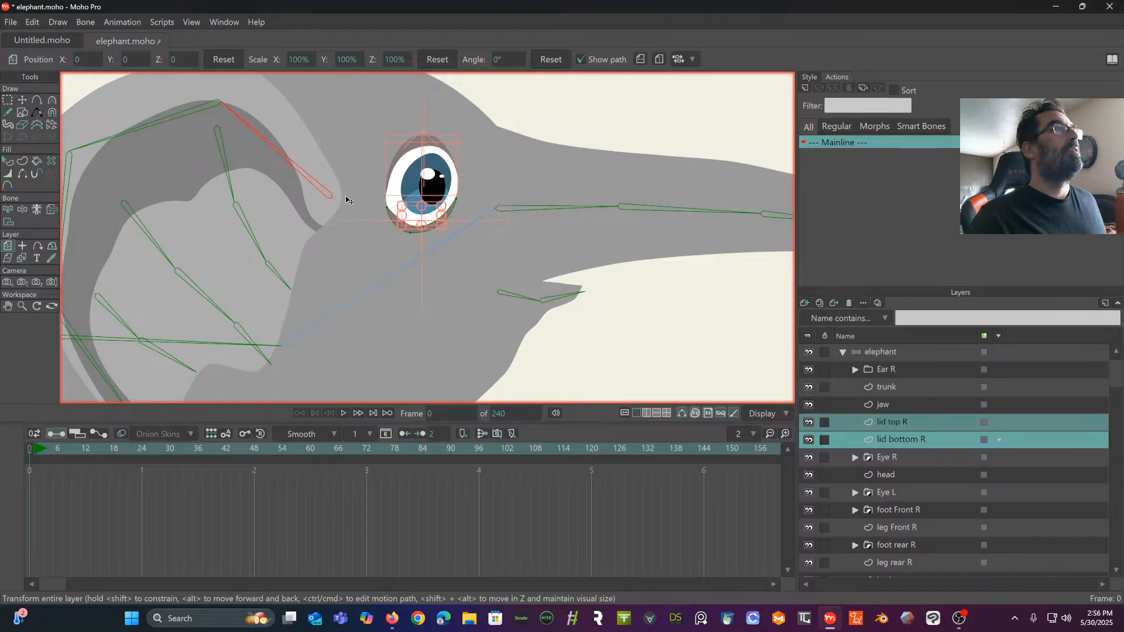
- Set the origin of the lid top R layer at the lid's upper centre, about X 0.29, Y -0.15
left_click(922, 418)
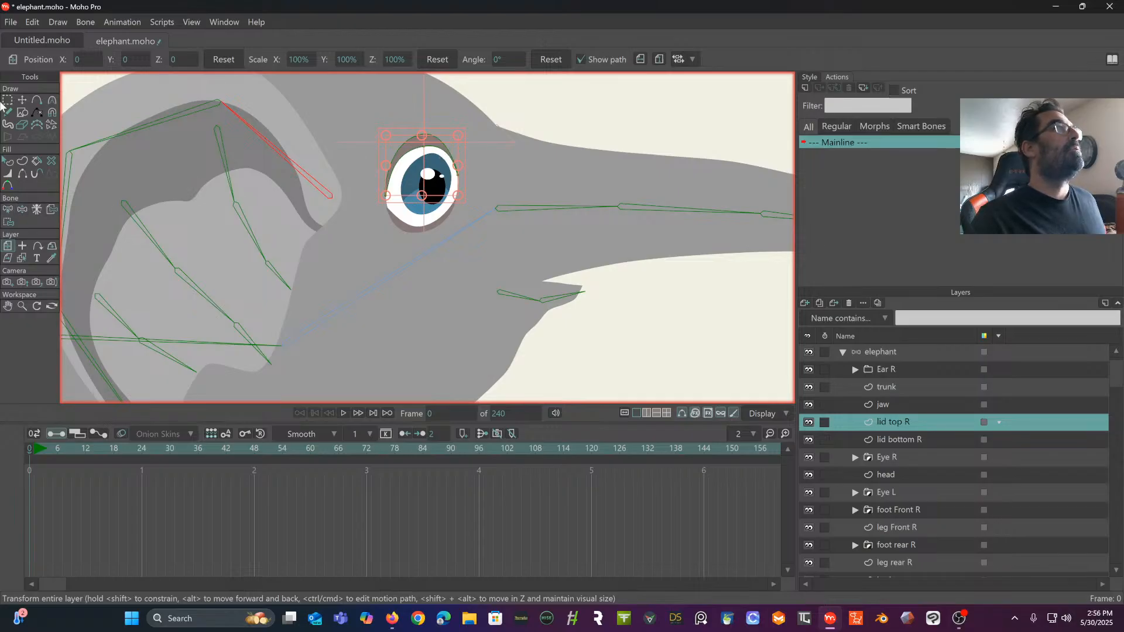
left_click(22, 246)
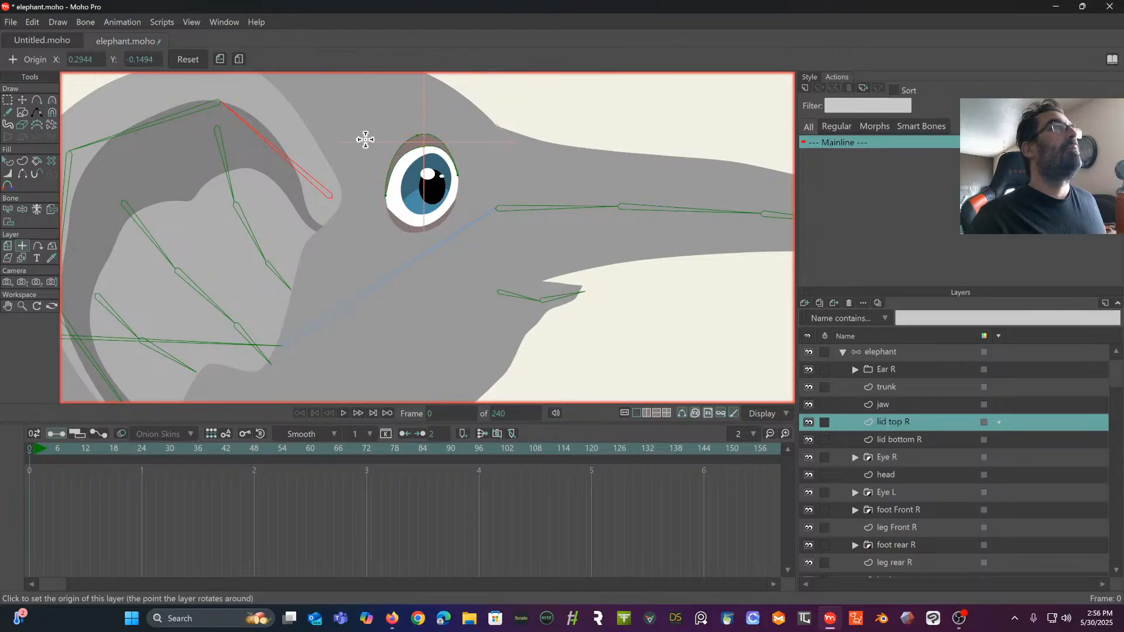
left_click(422, 144)
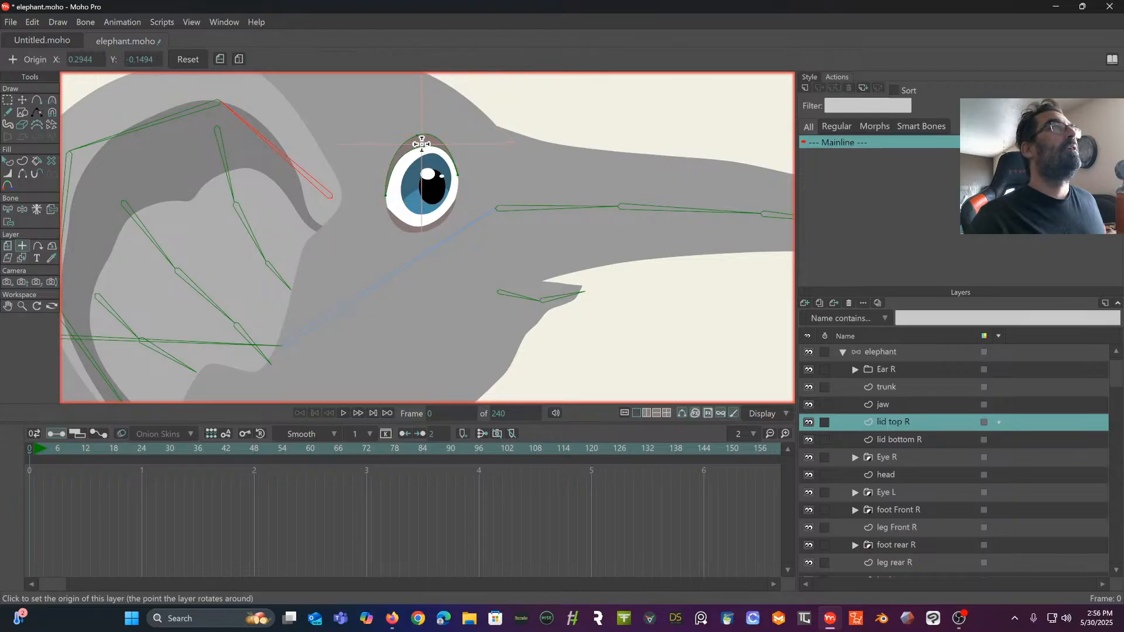
- Bind the lid top R layer to the head bone
left_click(7, 247)
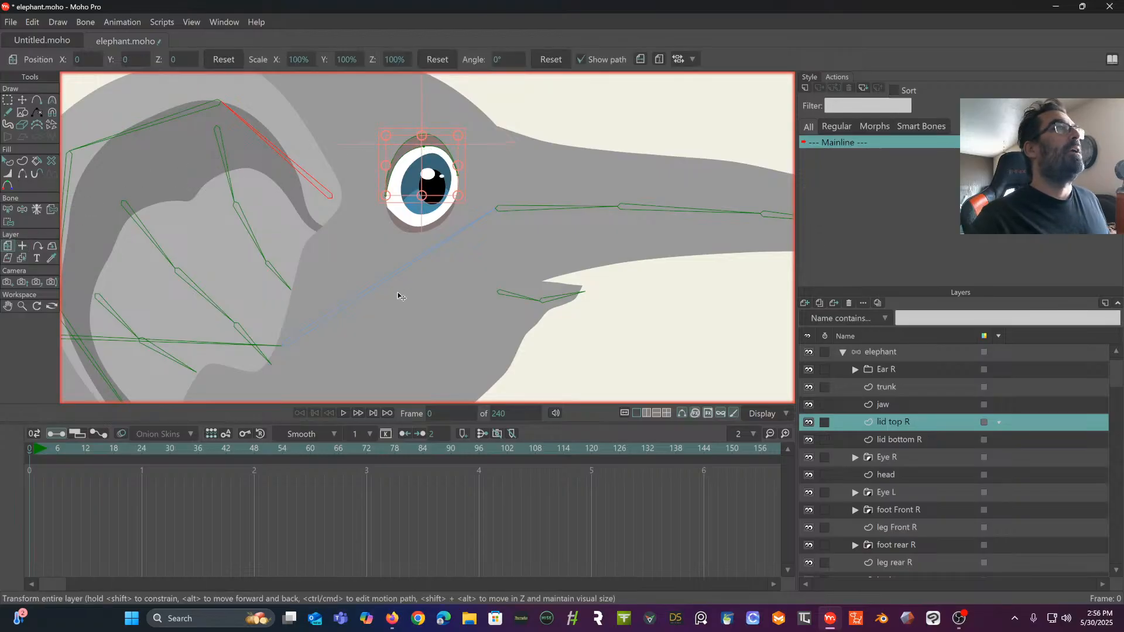
left_click(51, 210)
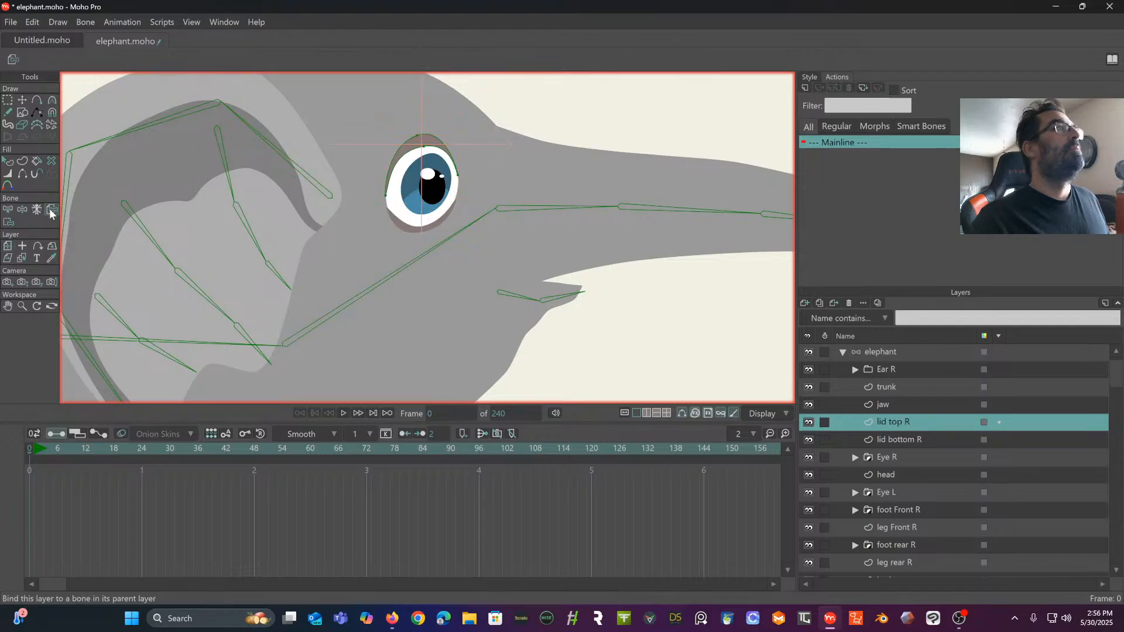
left_click(399, 271)
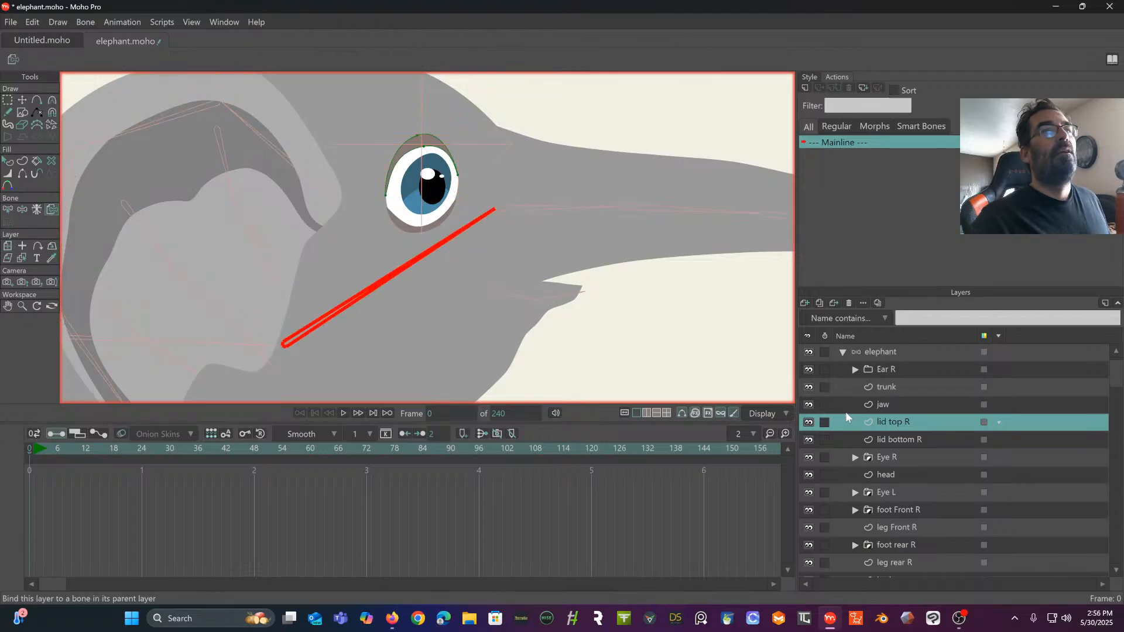
- Bind the lid bottom R layer to the head bone
left_click(910, 441)
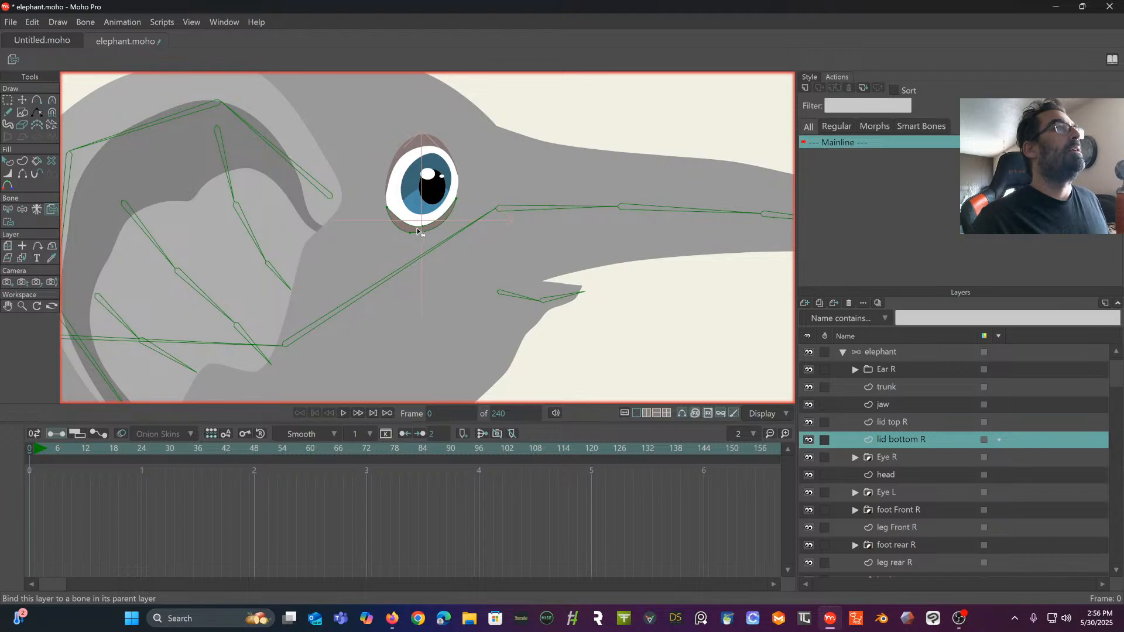
left_click(8, 247)
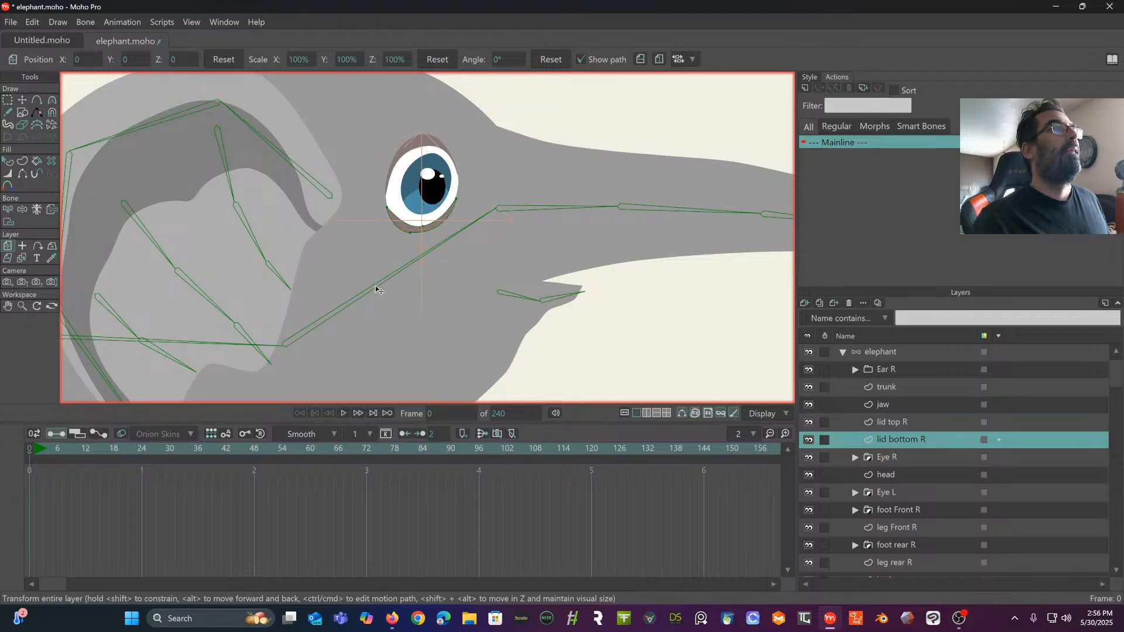
left_click(52, 211)
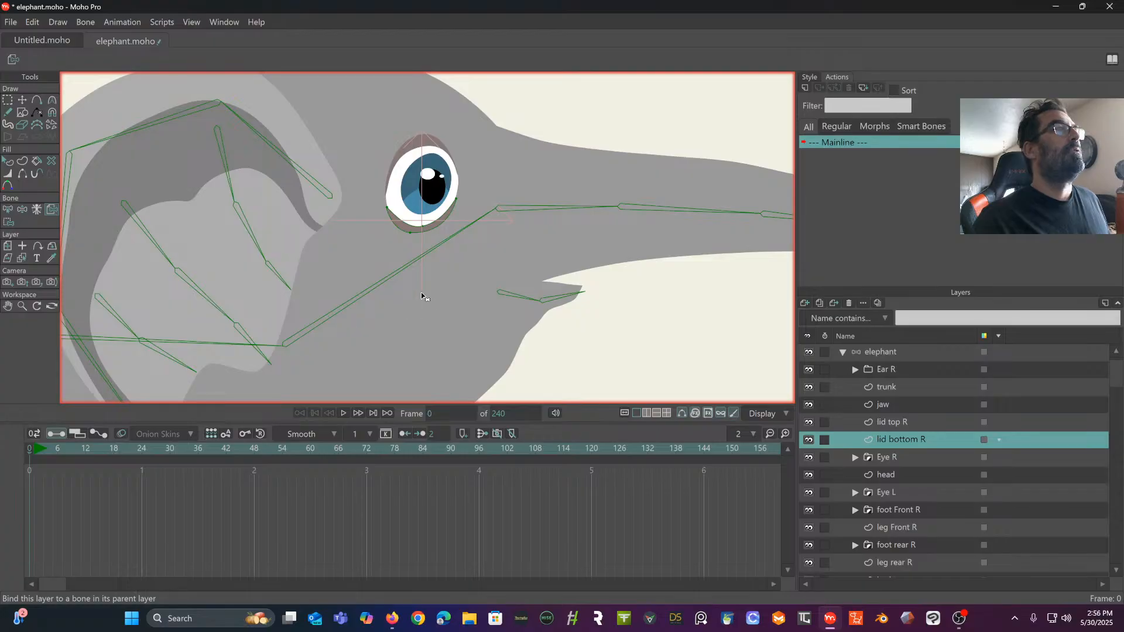
left_click(381, 284)
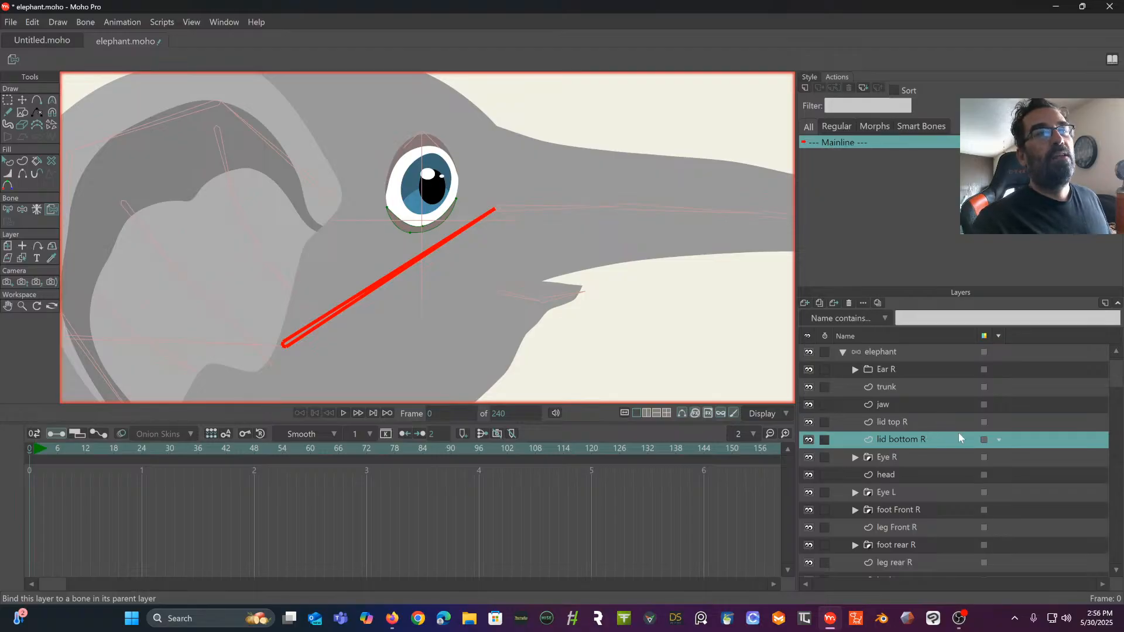
- Test the eyelid bindings on the elephant bone layer by swinging the head bone downward
scroll(695, 343, "down", 6)
left_click_drag(534, 224, 529, 219)
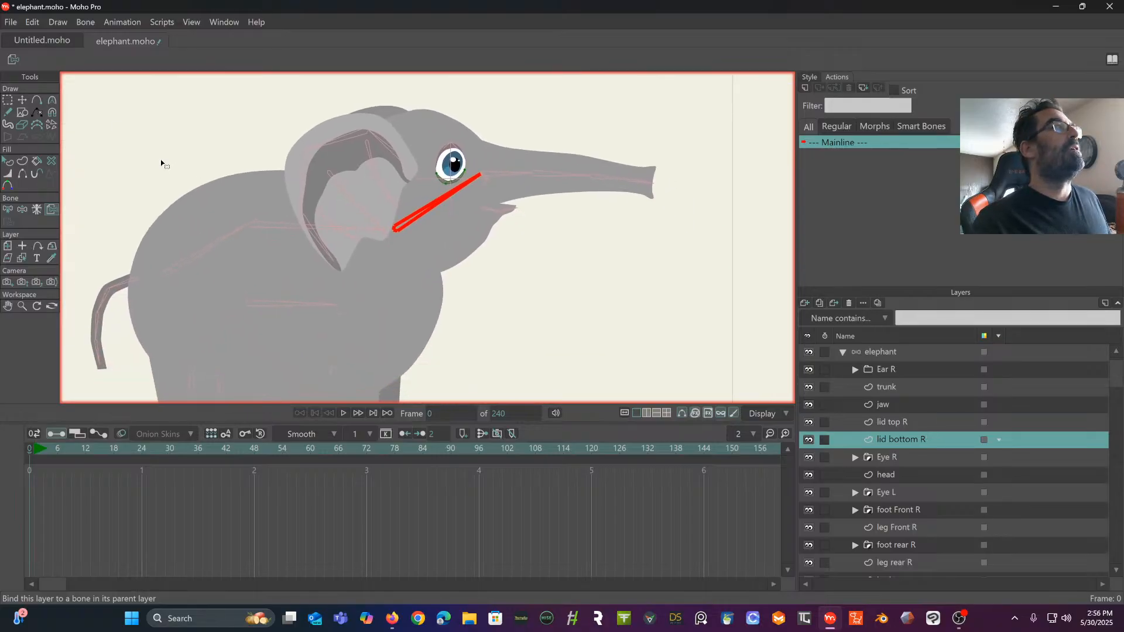
left_click(916, 353)
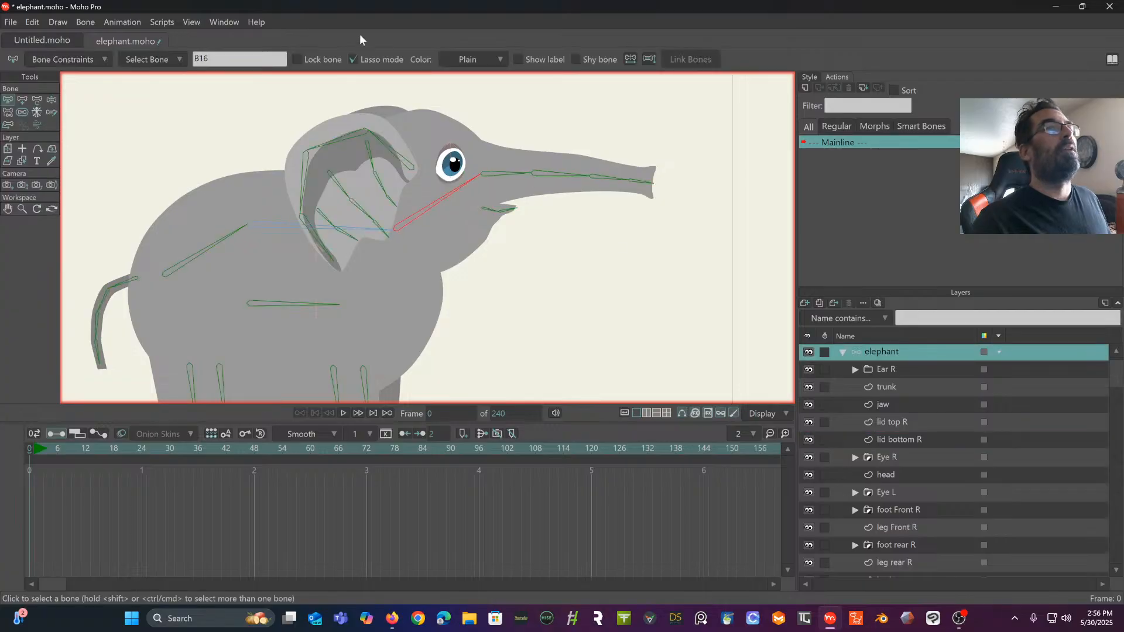
left_click(51, 100)
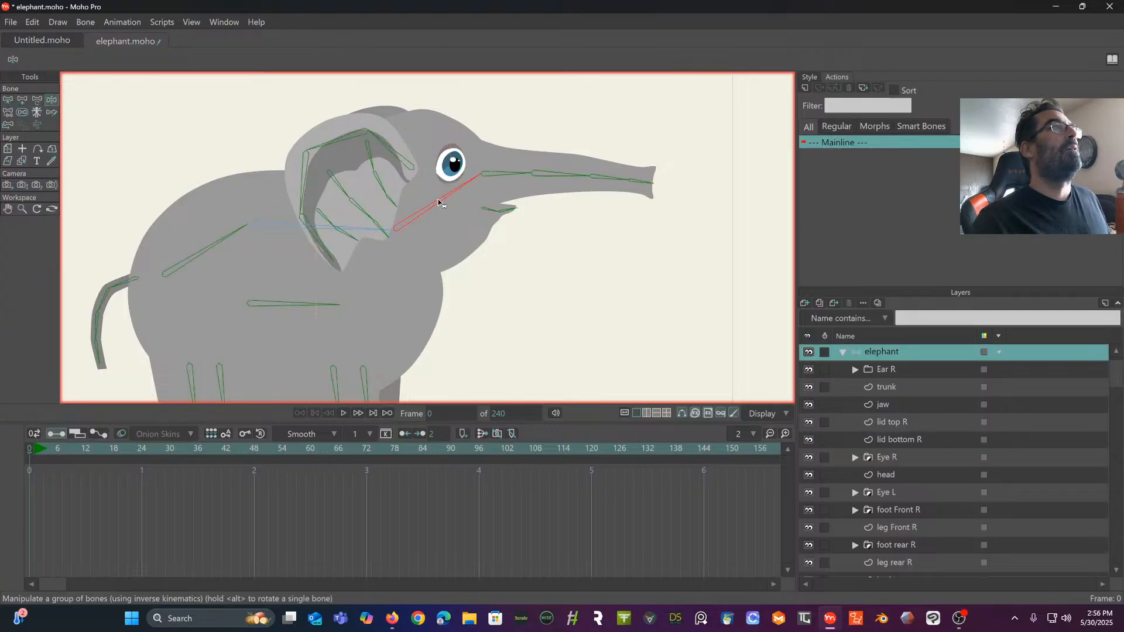
left_click_drag(438, 199, 495, 273)
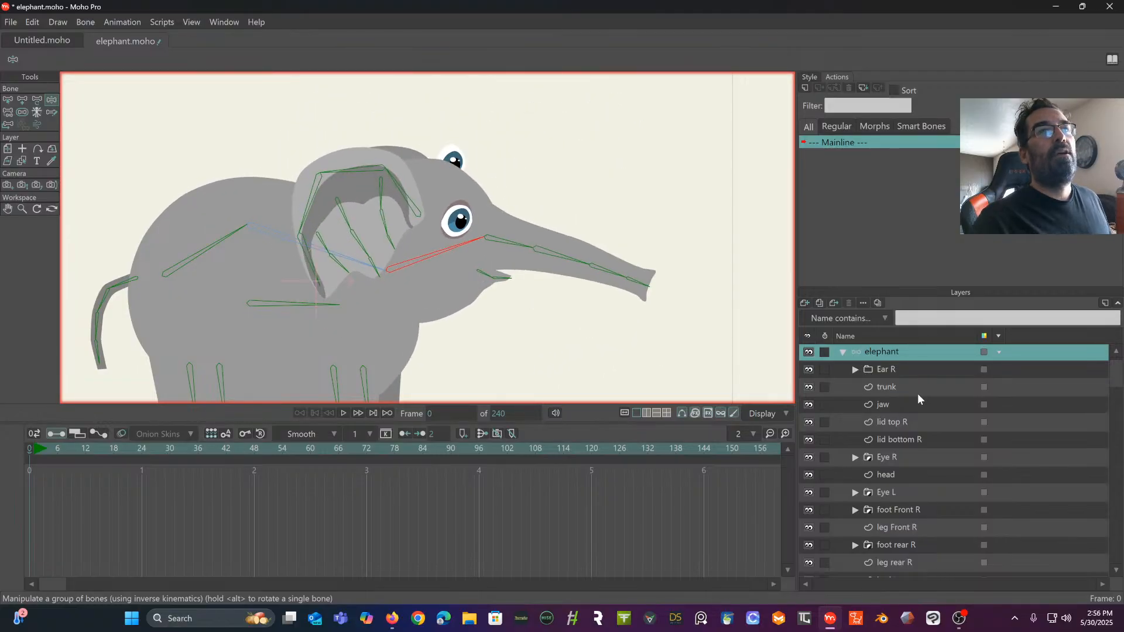
- Reset the test pose and bind the Eye L layer to the head bone
scroll(918, 451, "down", 3)
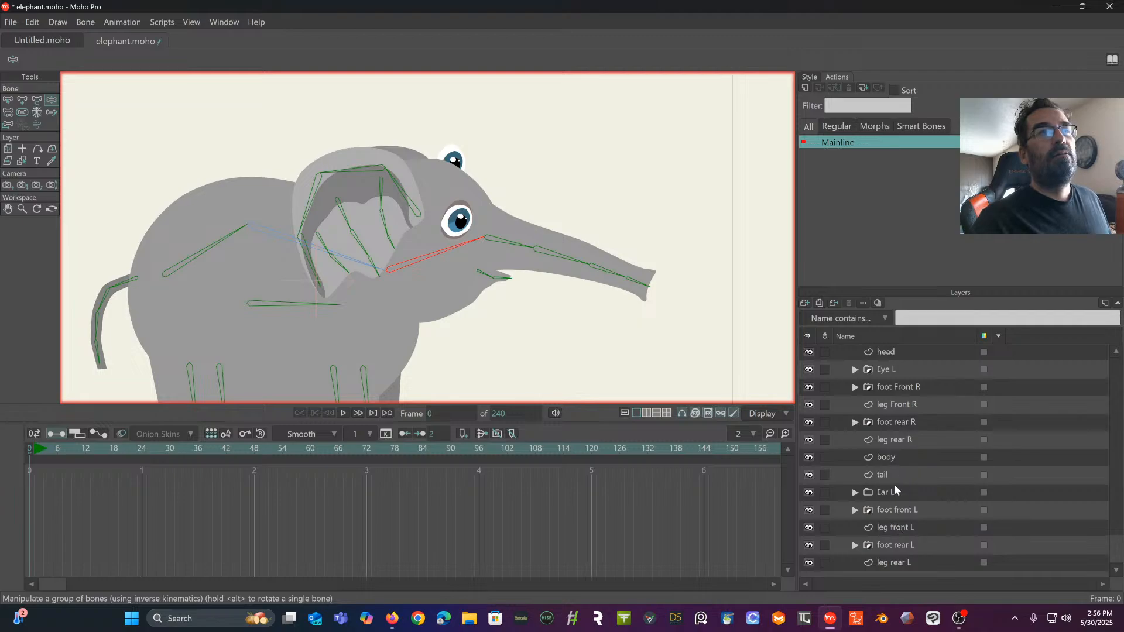
left_click(907, 369)
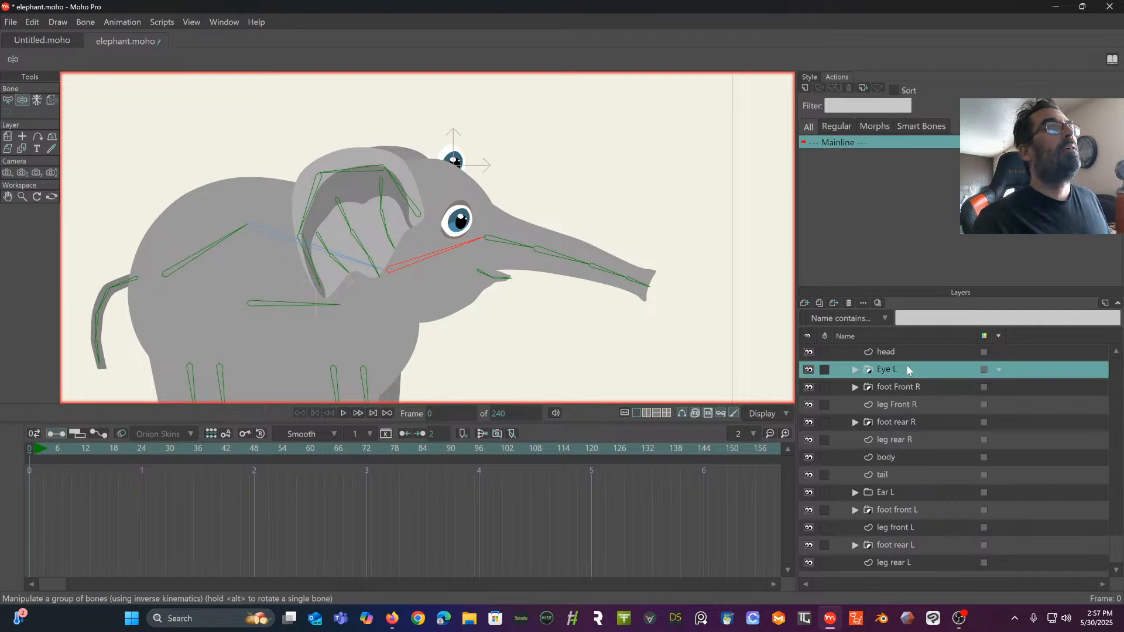
left_click(32, 451)
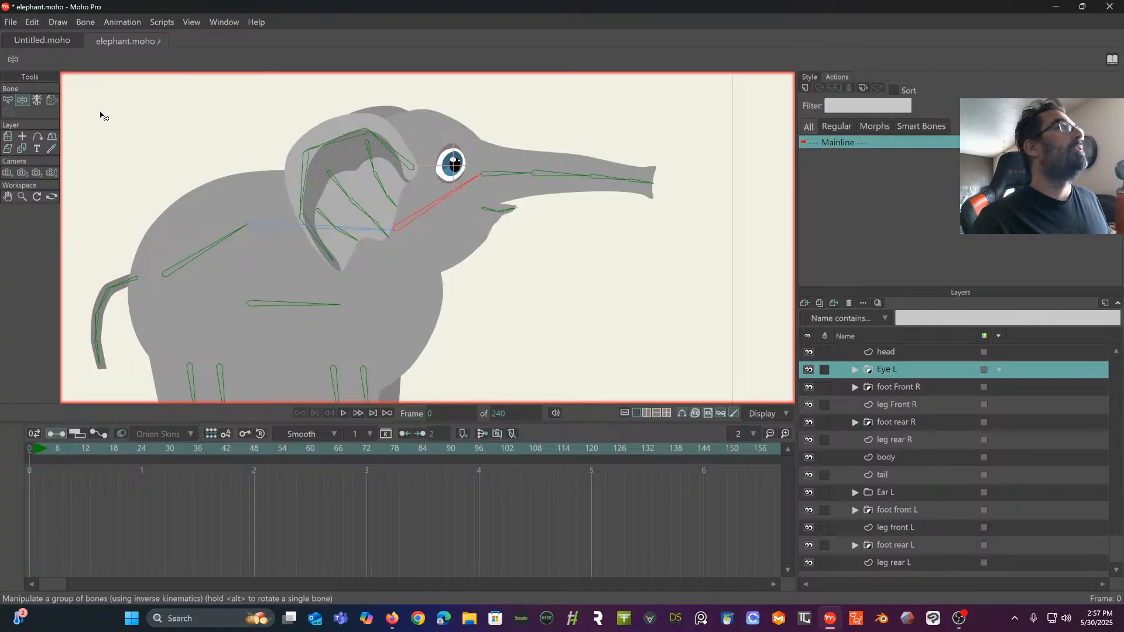
left_click(52, 100)
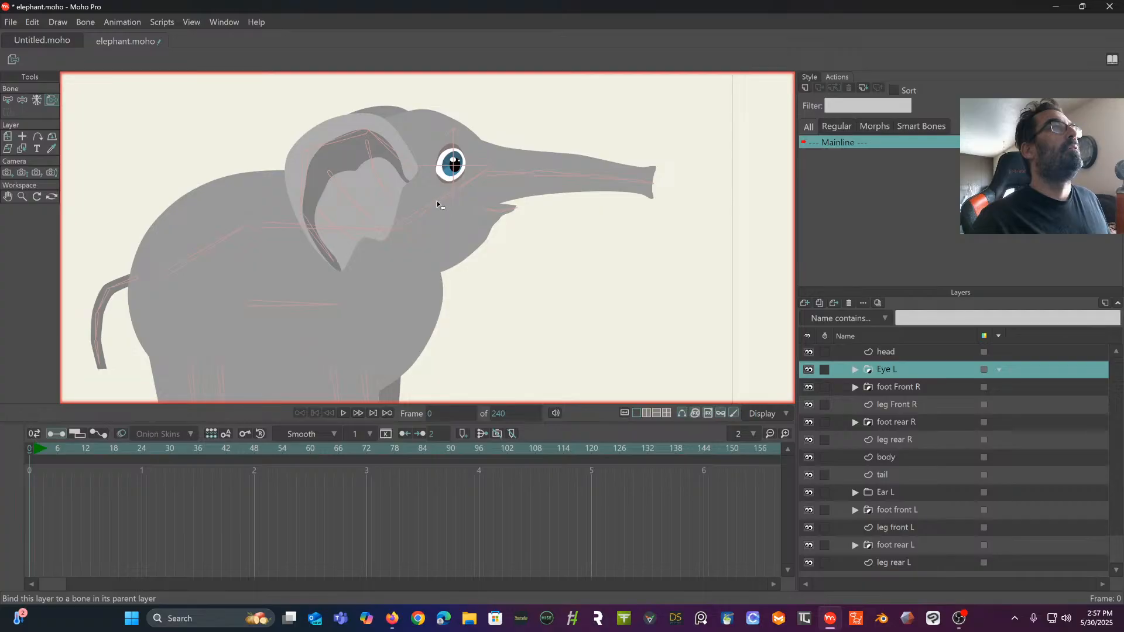
left_click(437, 201)
- Test the rig with the whole elephant in view by manipulating the rear back bone and the central body bone, and undo the poses
left_click_drag(439, 226, 405, 217)
scroll(491, 212, "down", 2)
left_click(8, 100)
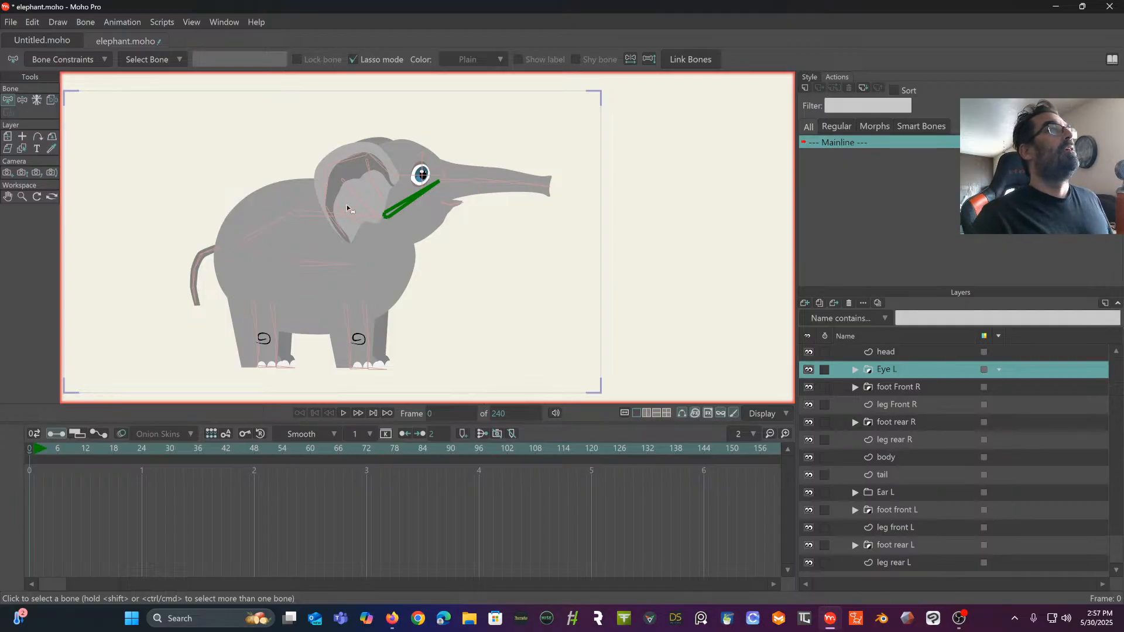
scroll(347, 205, "up", 1)
left_click_drag(347, 205, 360, 178)
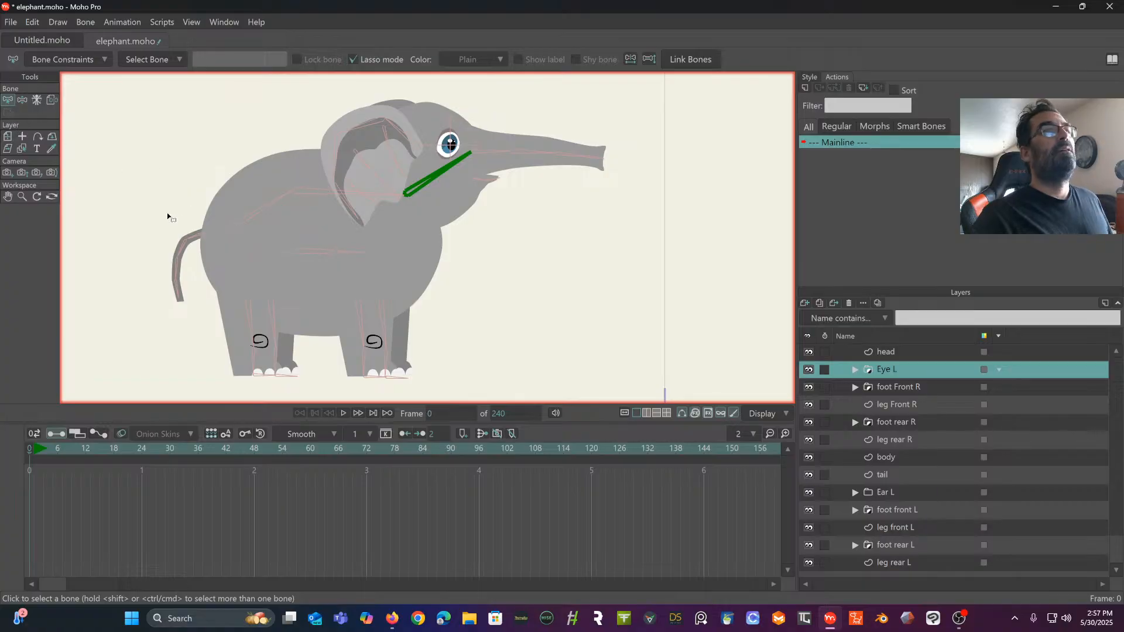
left_click(22, 101)
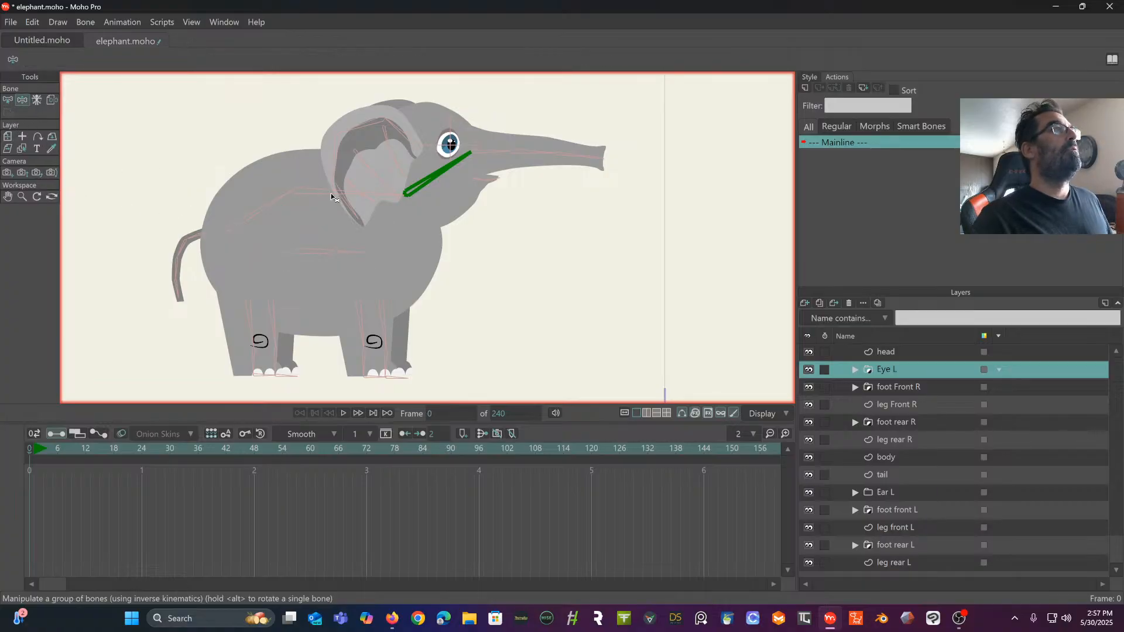
left_click_drag(331, 198, 288, 186)
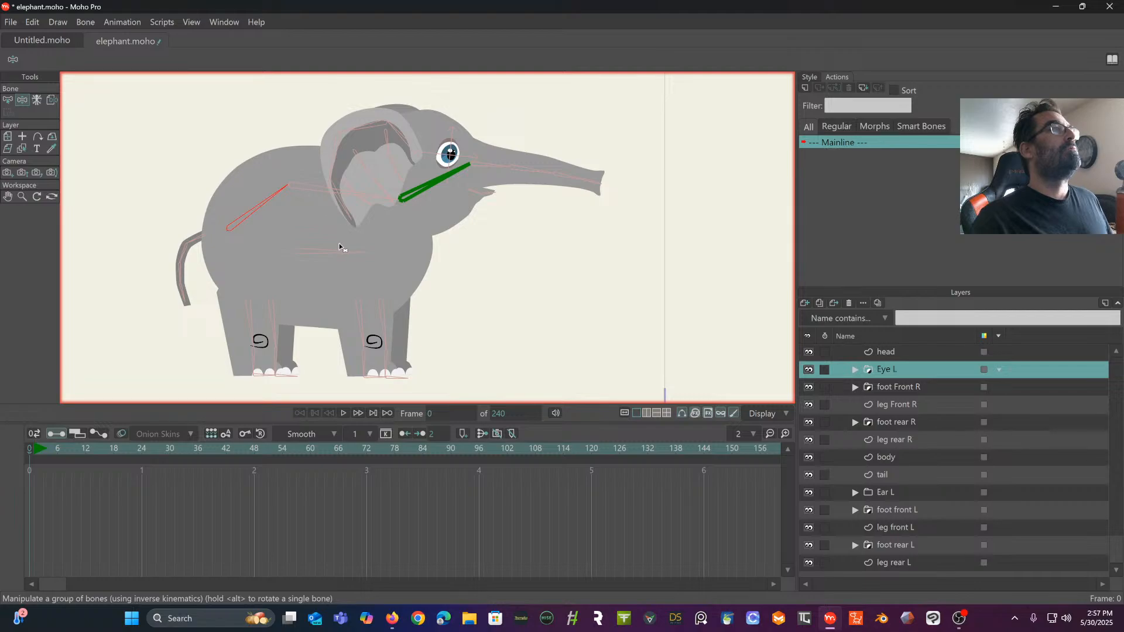
left_click_drag(339, 244, 410, 209)
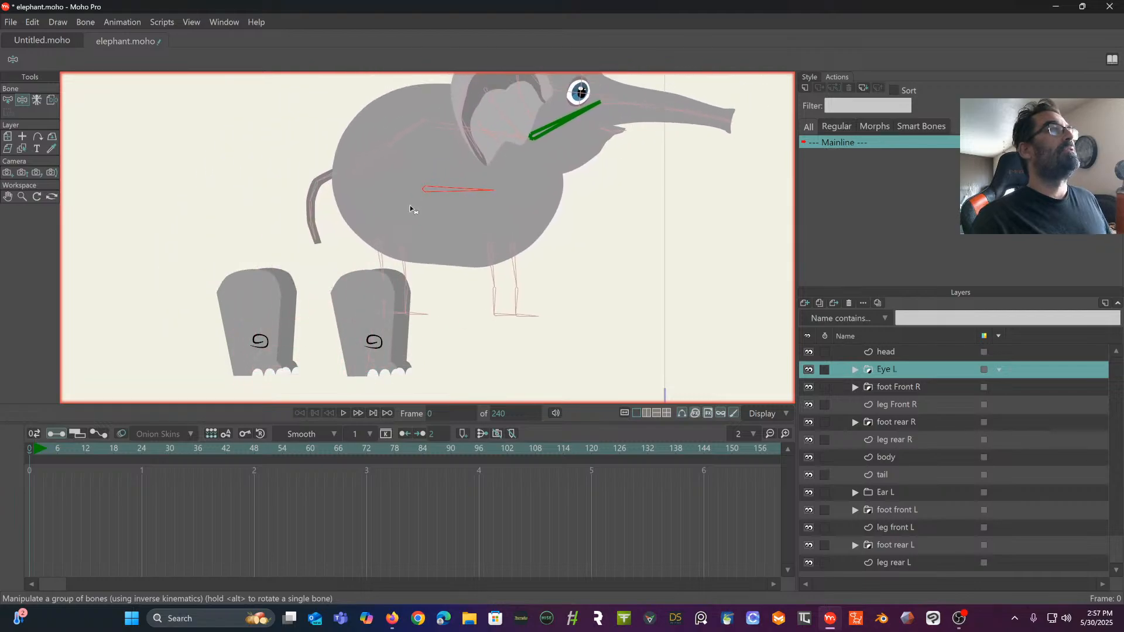
key("ctrl+z")
key("ctrl+z")
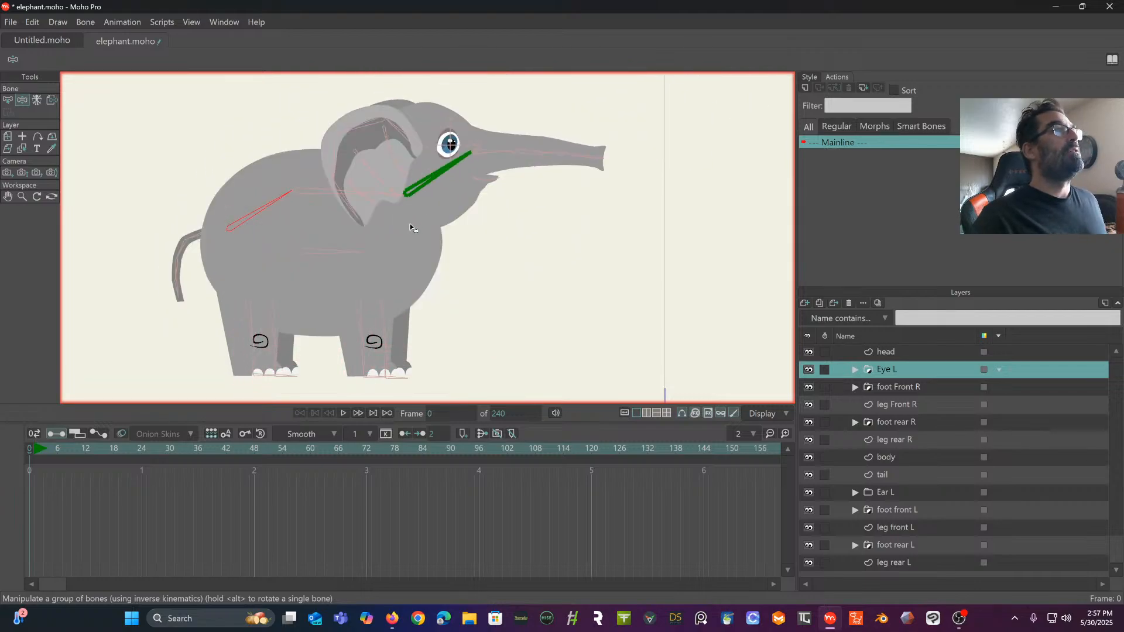
- Add matching pairs of points down both side edges of the leg rear L shape, from below the hip to the knee
scroll(411, 227, "up", 3)
left_click_drag(432, 230, 527, 159)
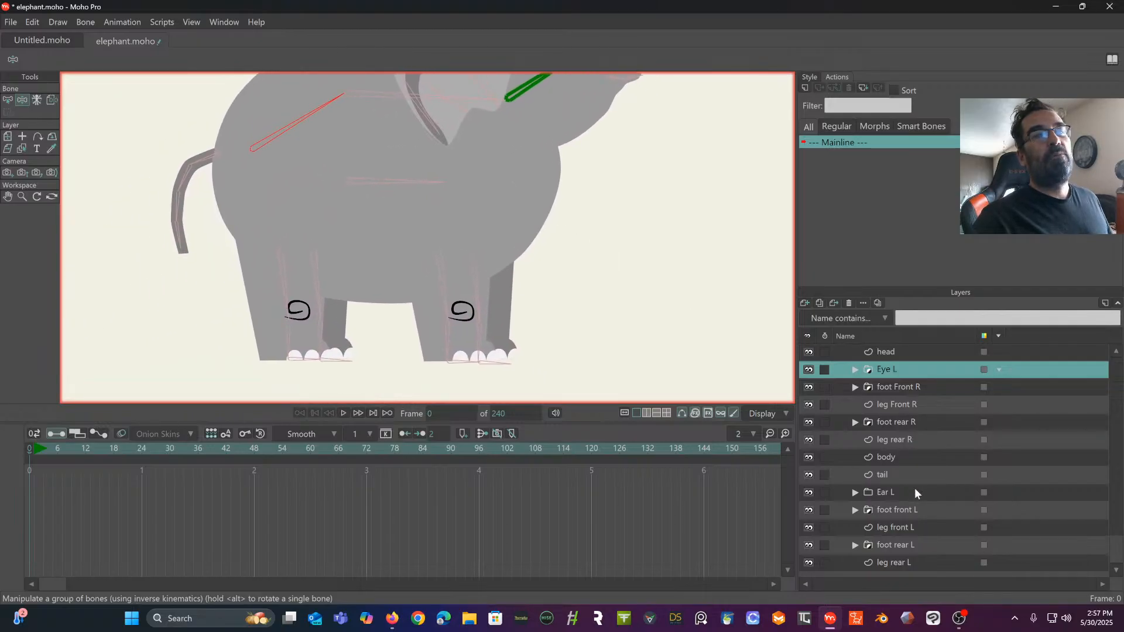
left_click(901, 563)
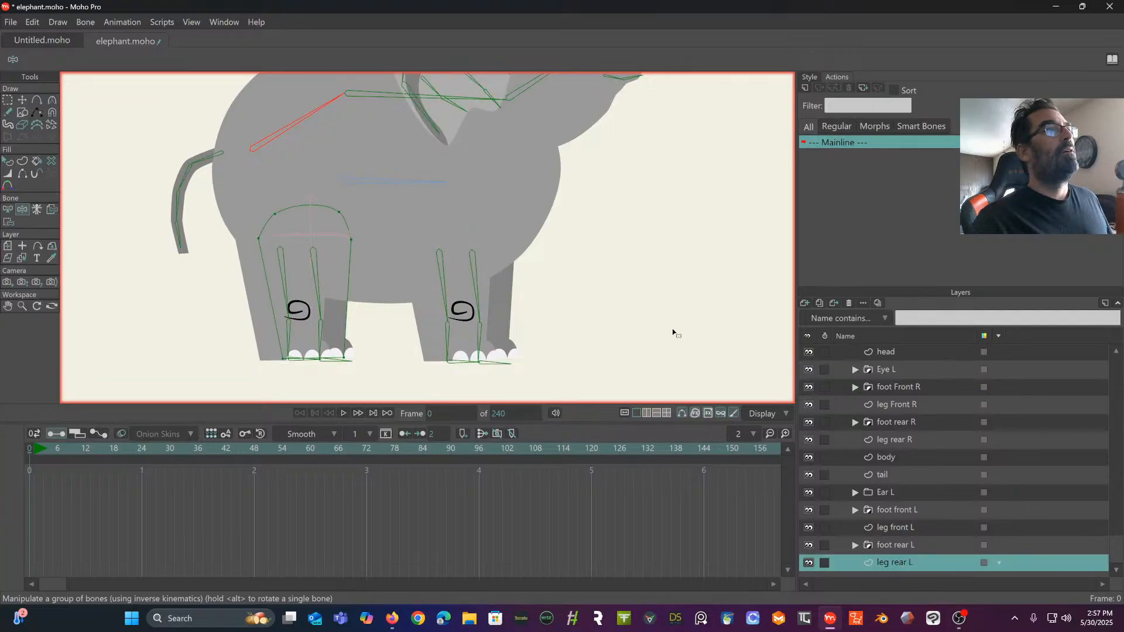
mouse_move(672, 329)
left_mouse_down()
mouse_move(704, 287)
mouse_move(781, 292)
left_mouse_up()
scroll(682, 283, "up", 2)
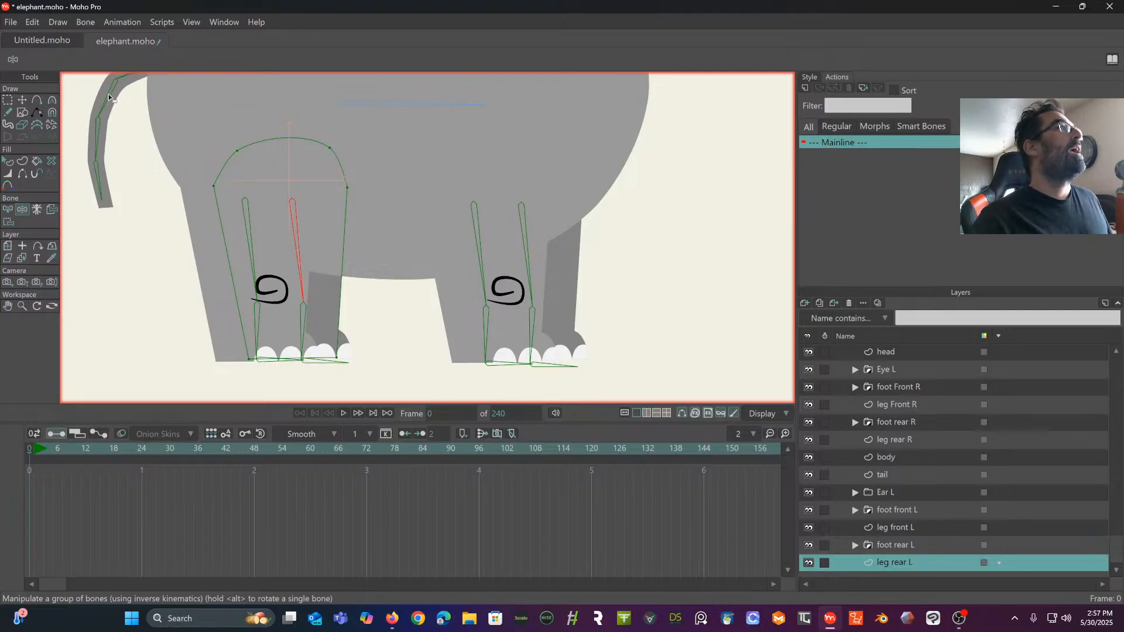
left_click(37, 102)
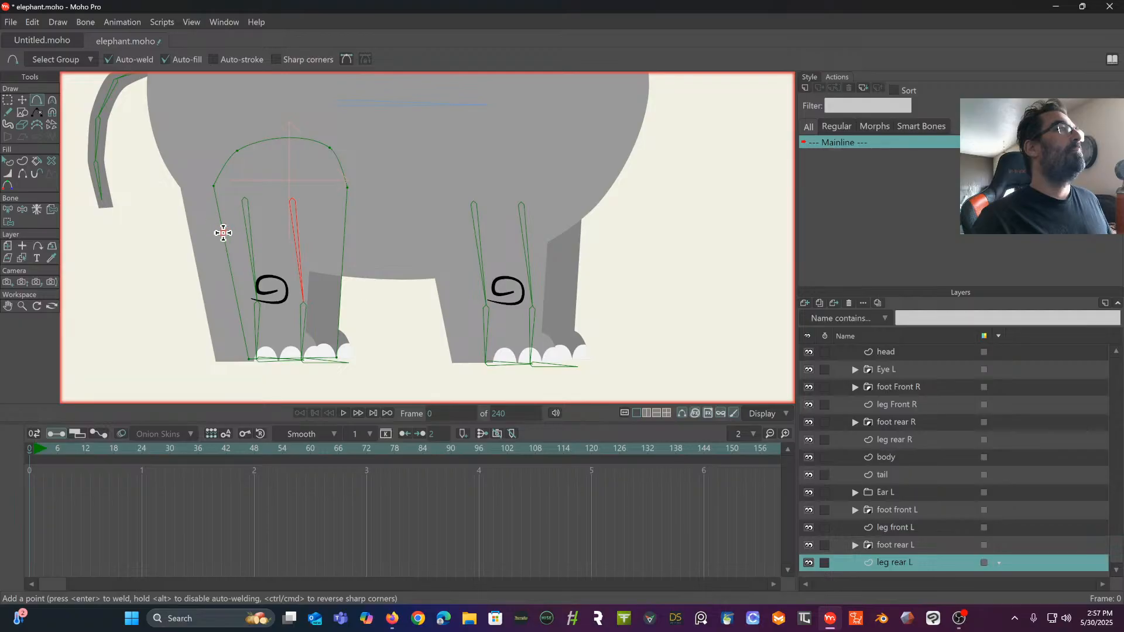
left_click(236, 300)
left_click(340, 301)
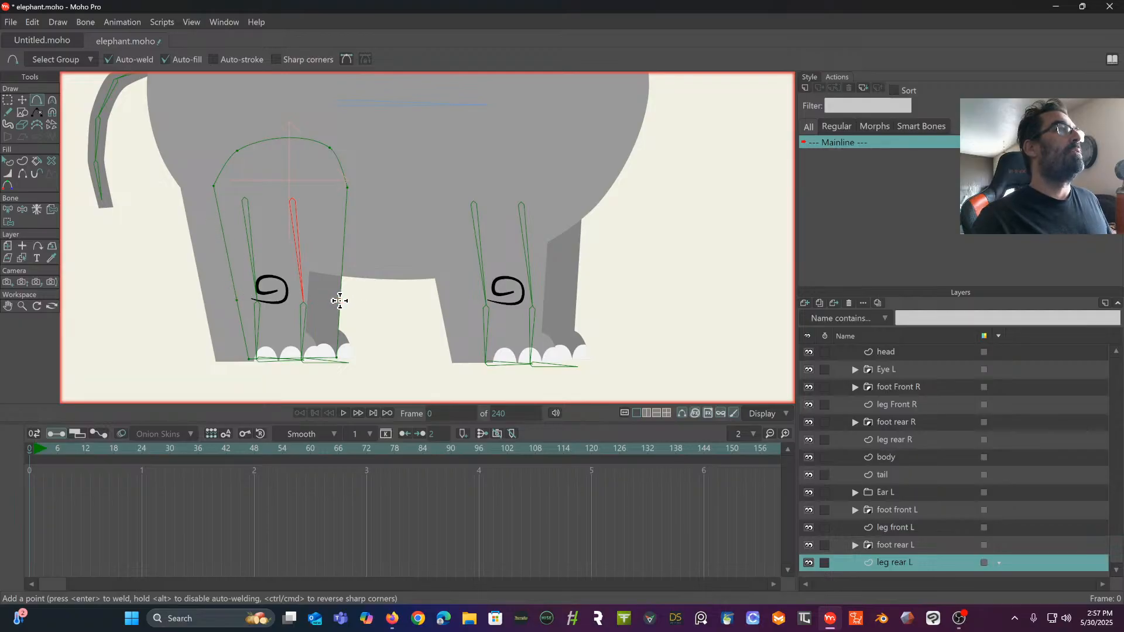
left_click(342, 262)
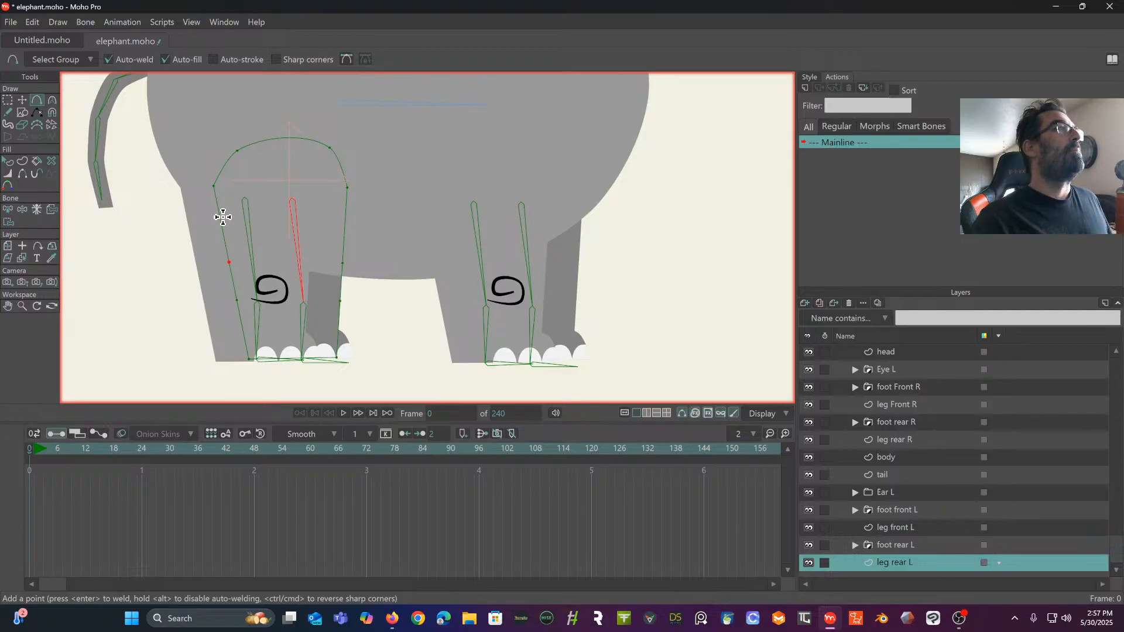
left_click(345, 216)
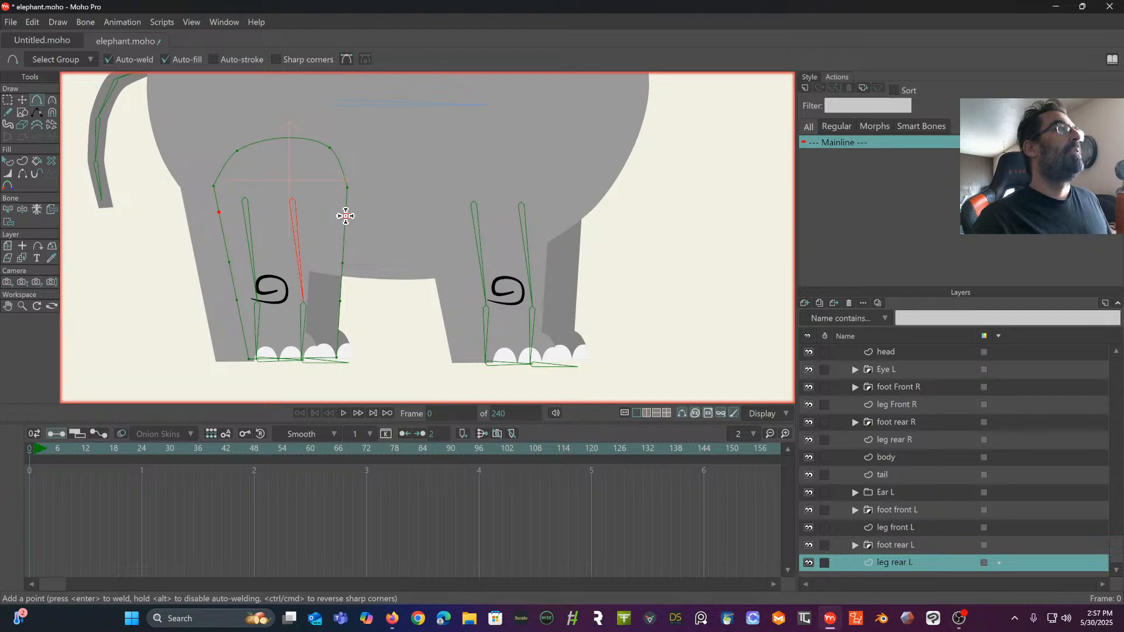
- Add a pair of points near the ankle and two points along the bottom edge of the leg rear L shape
scroll(339, 322, "up", 3)
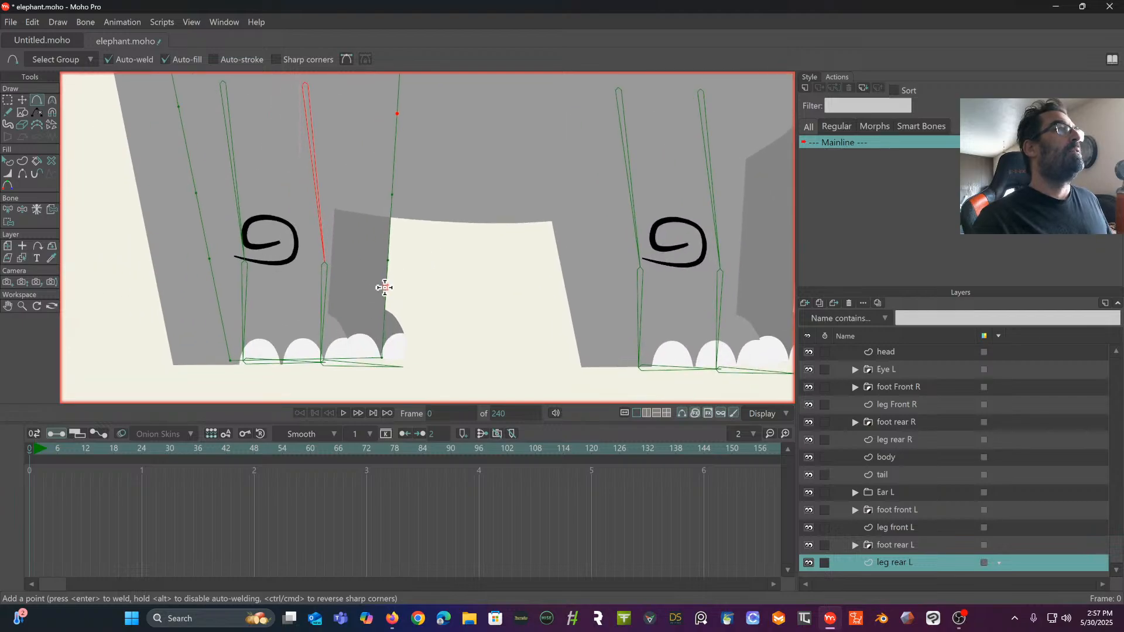
left_click(384, 300)
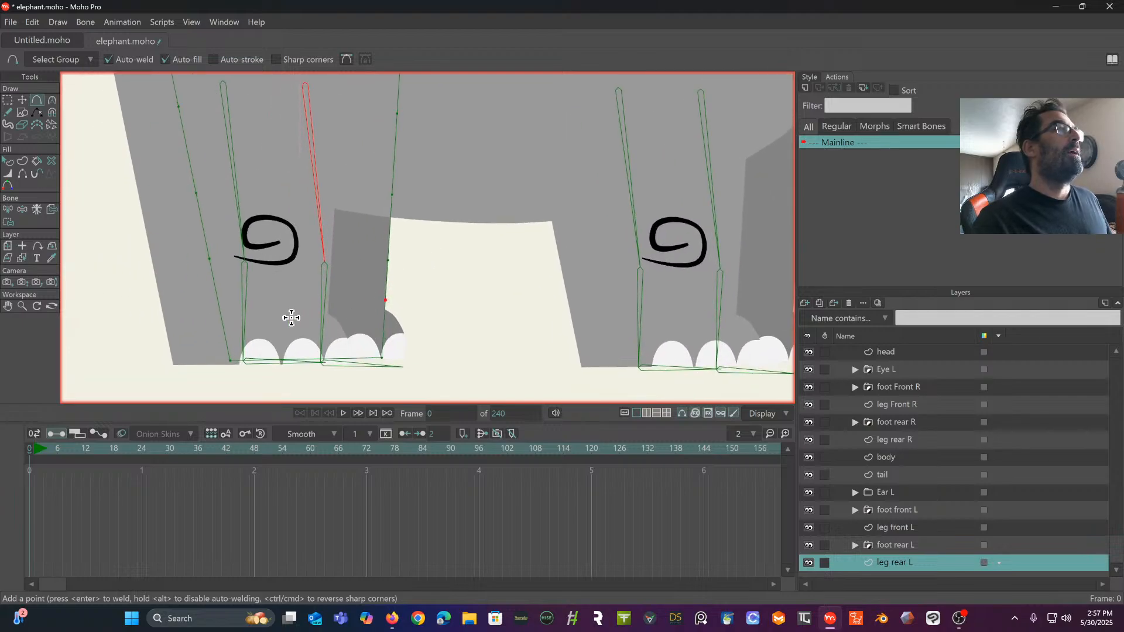
left_click(220, 307)
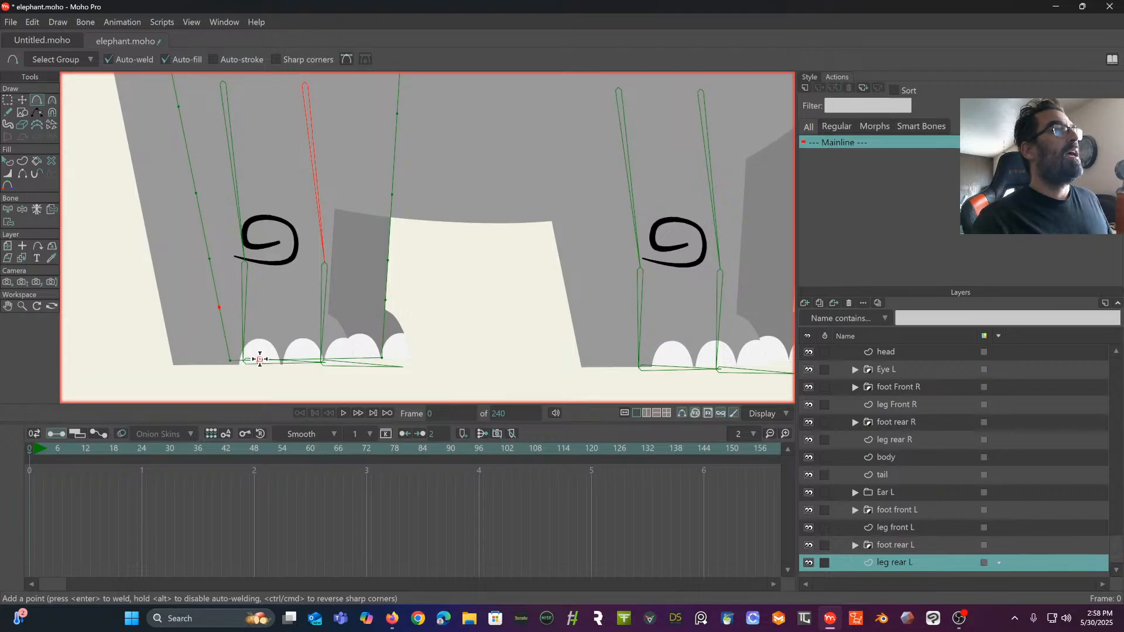
left_click(348, 359)
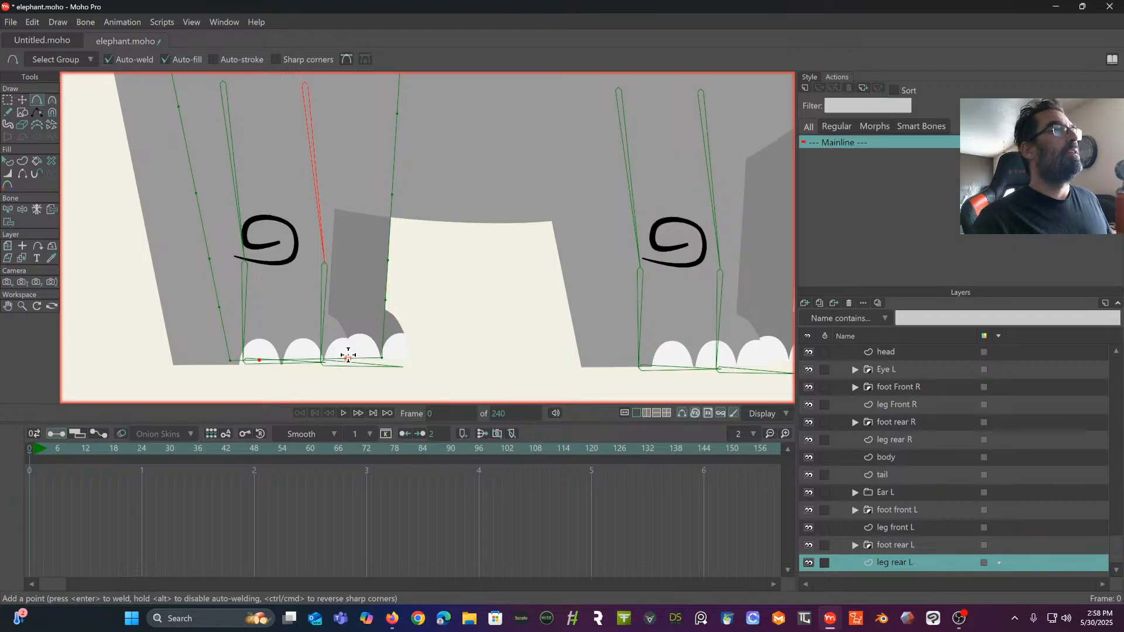
- Bind the points of leg rear L from the hip down to the knee to its upper leg bone
key("ctrl+a")
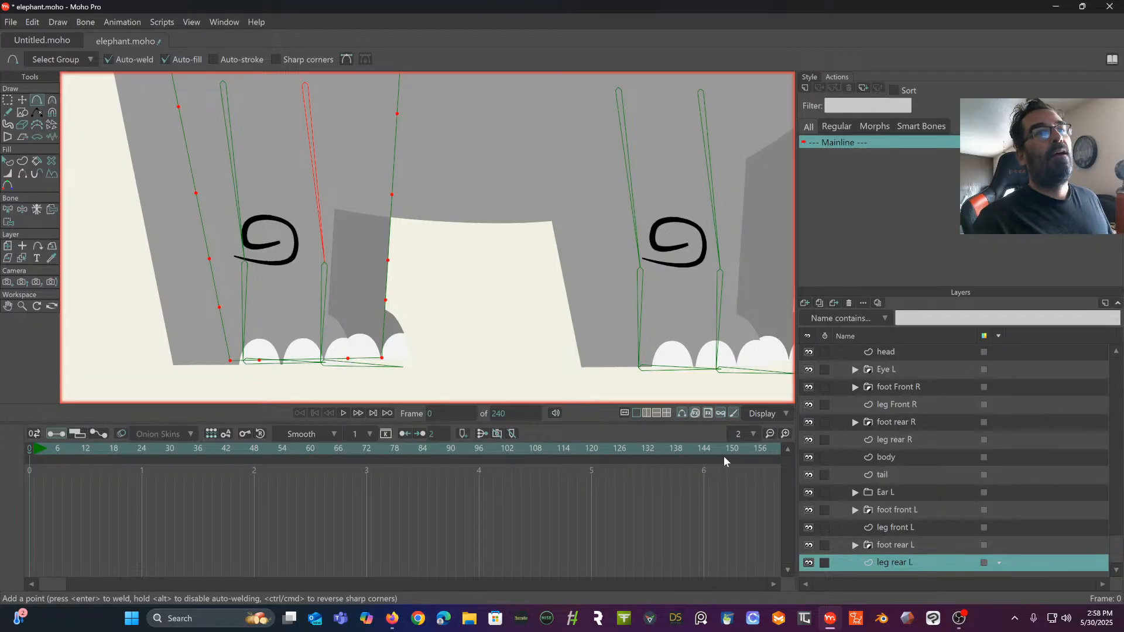
left_click(8, 100)
left_click(132, 152)
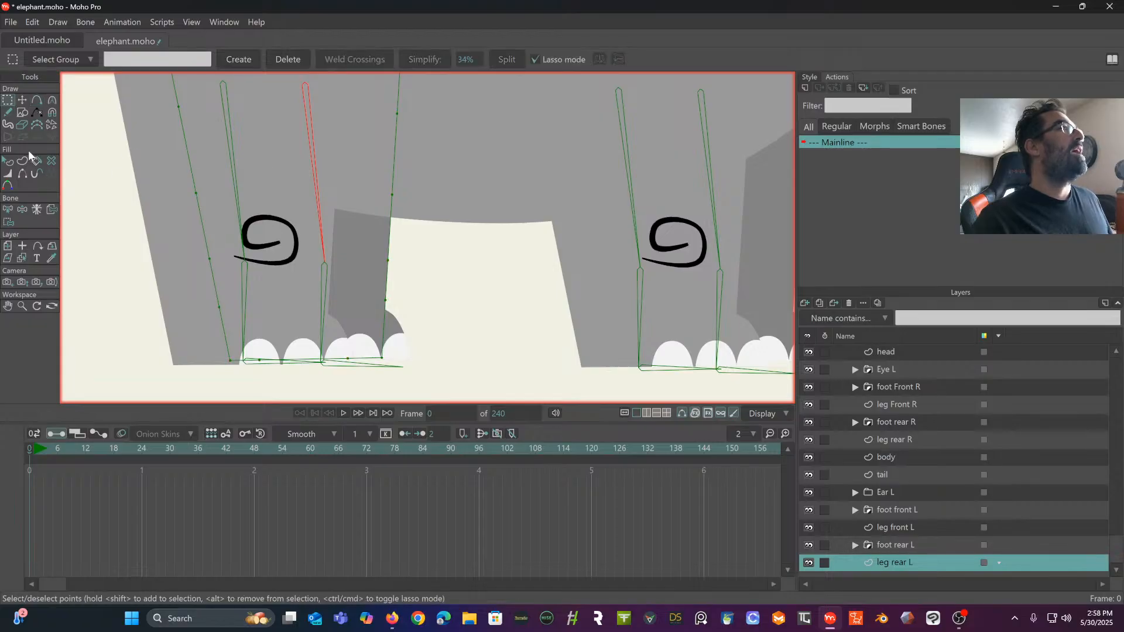
left_click_drag(119, 158, 155, 203)
scroll(132, 258, "down", 3)
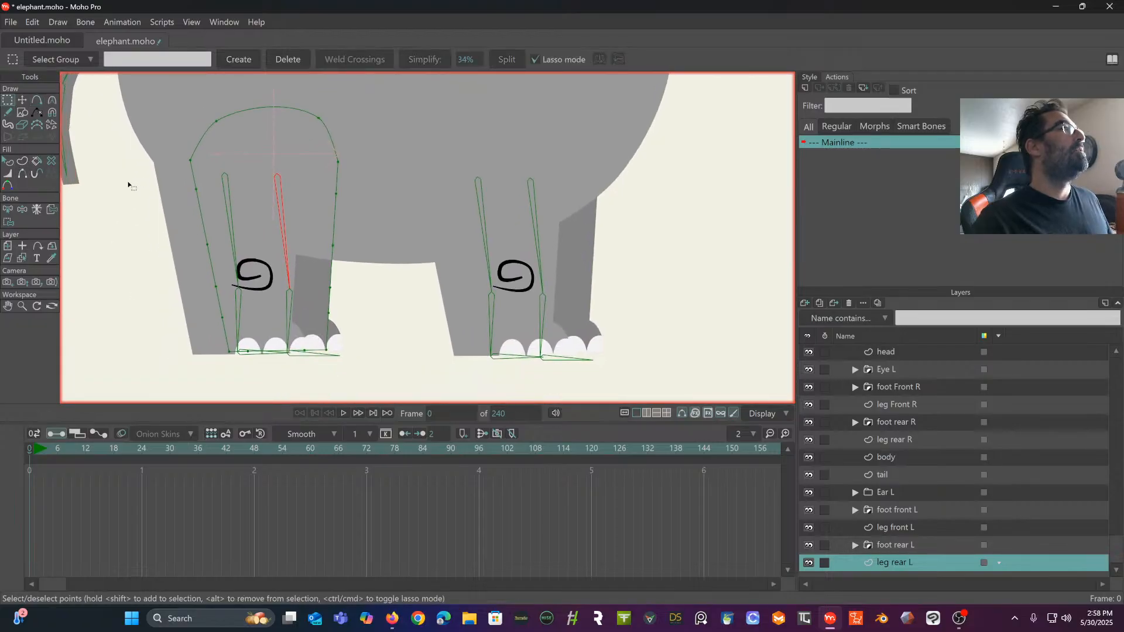
left_click(8, 222)
mouse_move(314, 87)
left_mouse_down()
mouse_move(186, 103)
mouse_move(148, 175)
mouse_move(151, 248)
mouse_move(191, 288)
mouse_move(373, 286)
mouse_move(421, 138)
mouse_move(342, 89)
left_mouse_up()
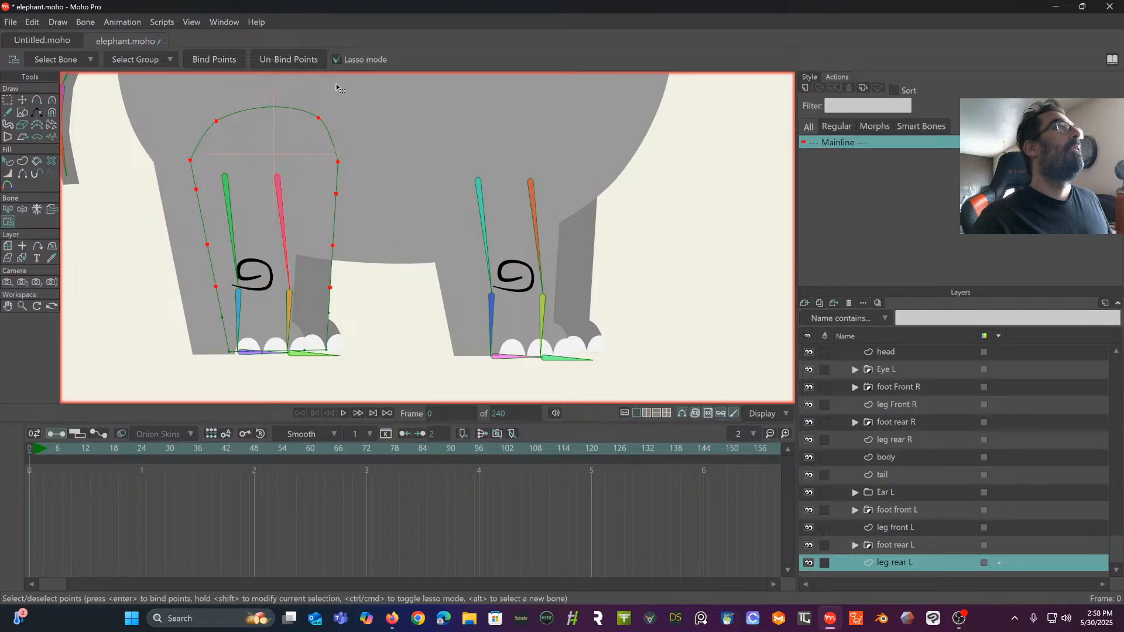
left_click(226, 56)
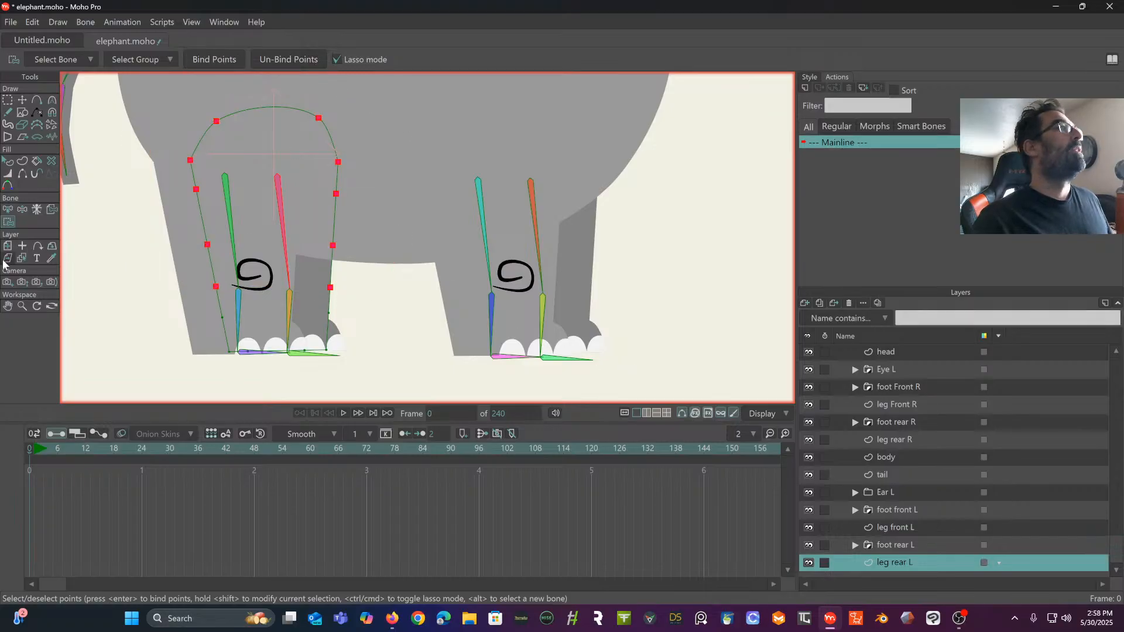
- Bind the ankle and bottom-edge points of leg rear L to its lower leg bone
left_click(9, 209)
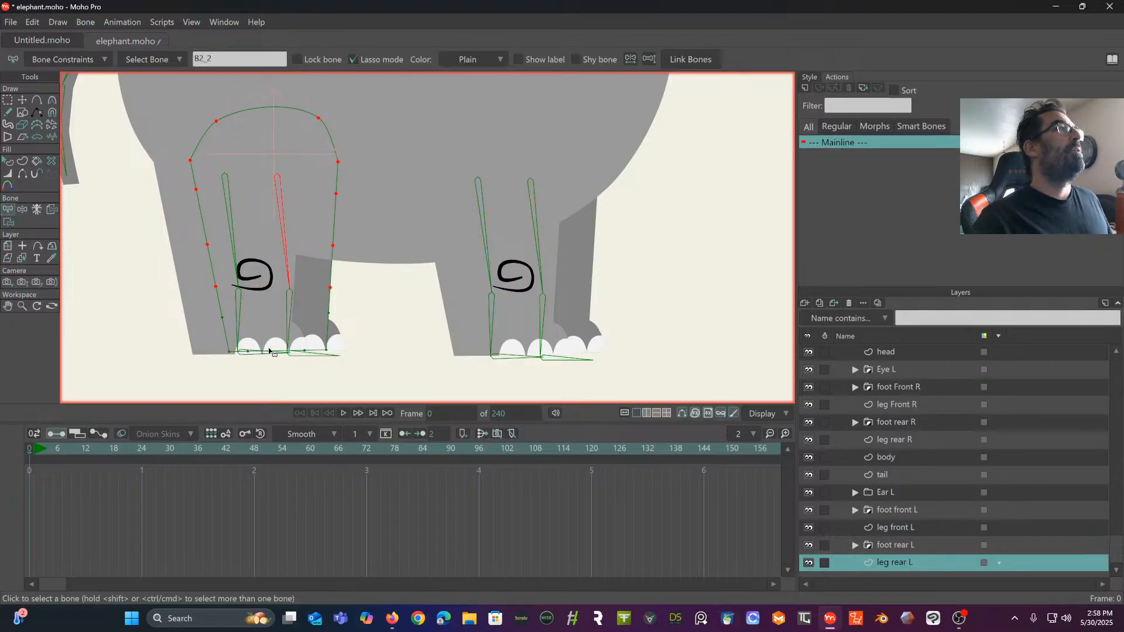
left_click(290, 313)
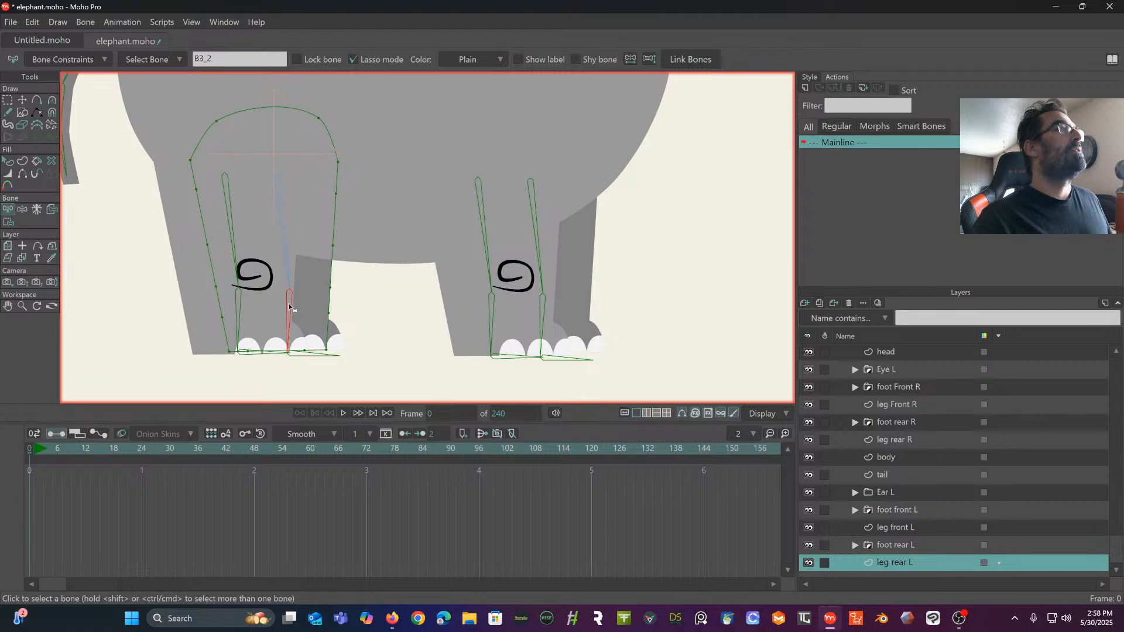
left_click(8, 221)
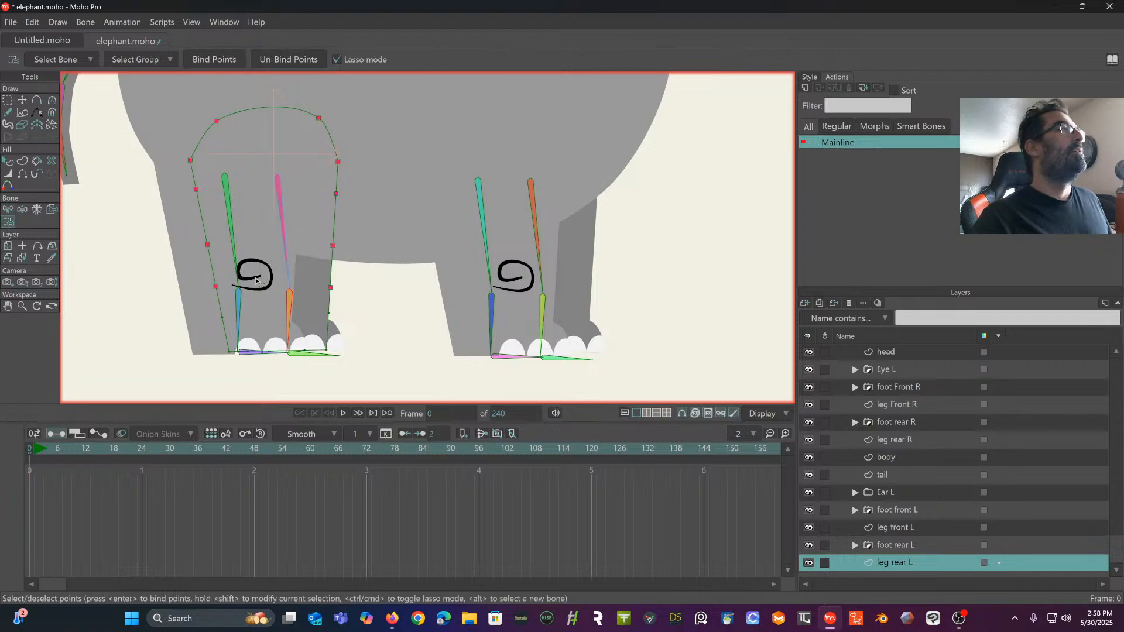
mouse_move(235, 291)
left_mouse_down()
mouse_move(182, 332)
mouse_move(212, 384)
mouse_move(371, 424)
mouse_move(371, 320)
mouse_move(295, 287)
left_mouse_up()
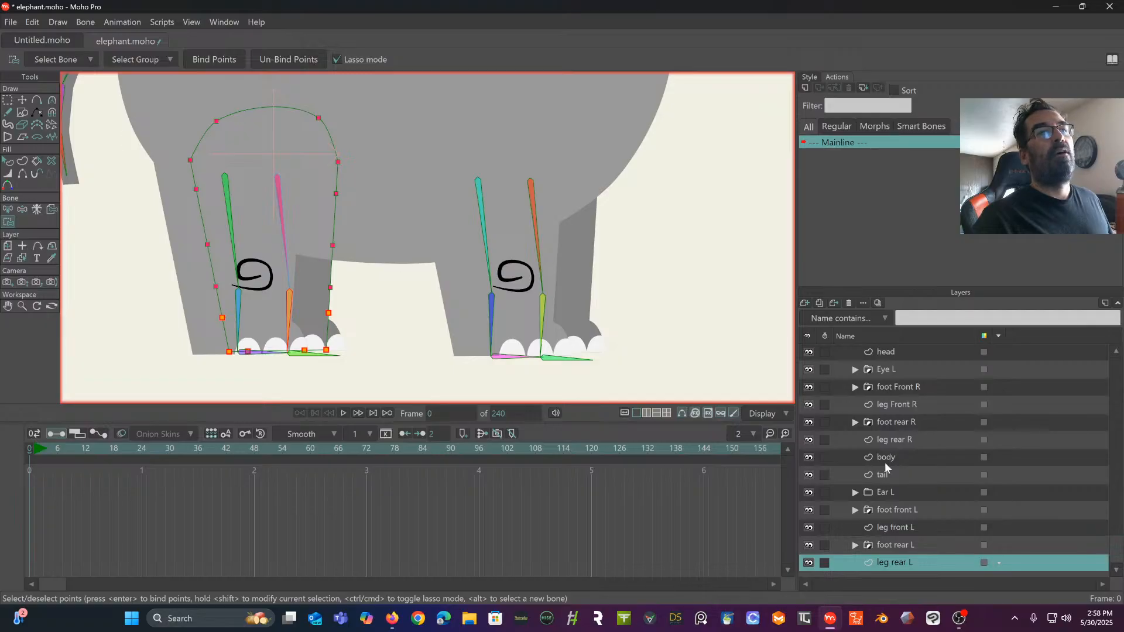
- Test the leg rear L binding on the elephant bone layer by manipulating the lower leg bone, and undo the poses
scroll(897, 373, "up", 4)
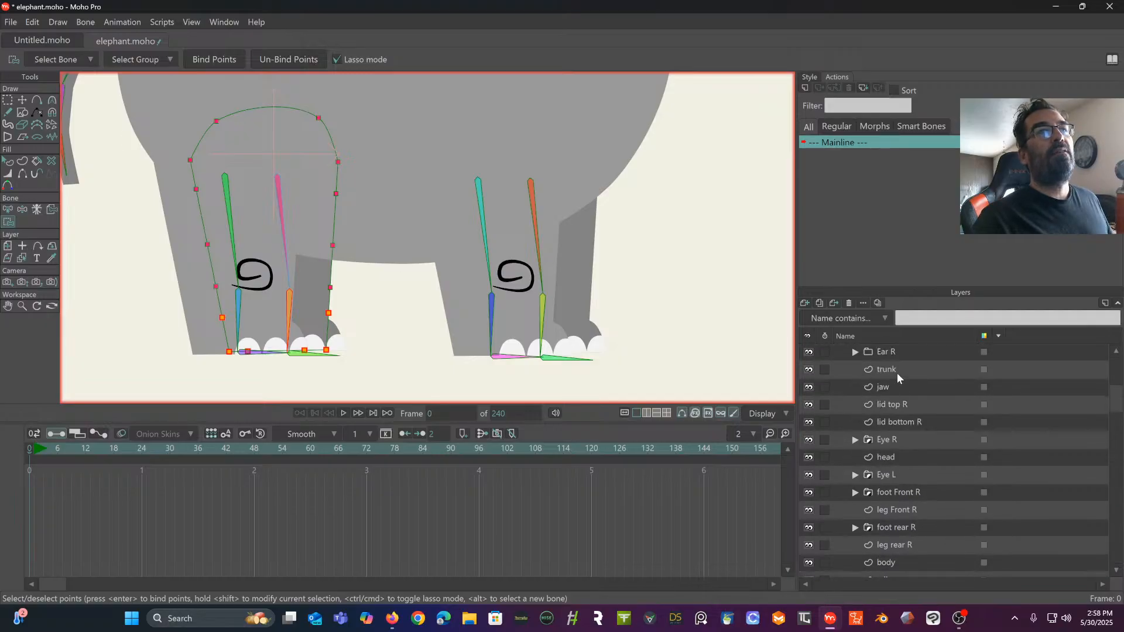
left_click(899, 354)
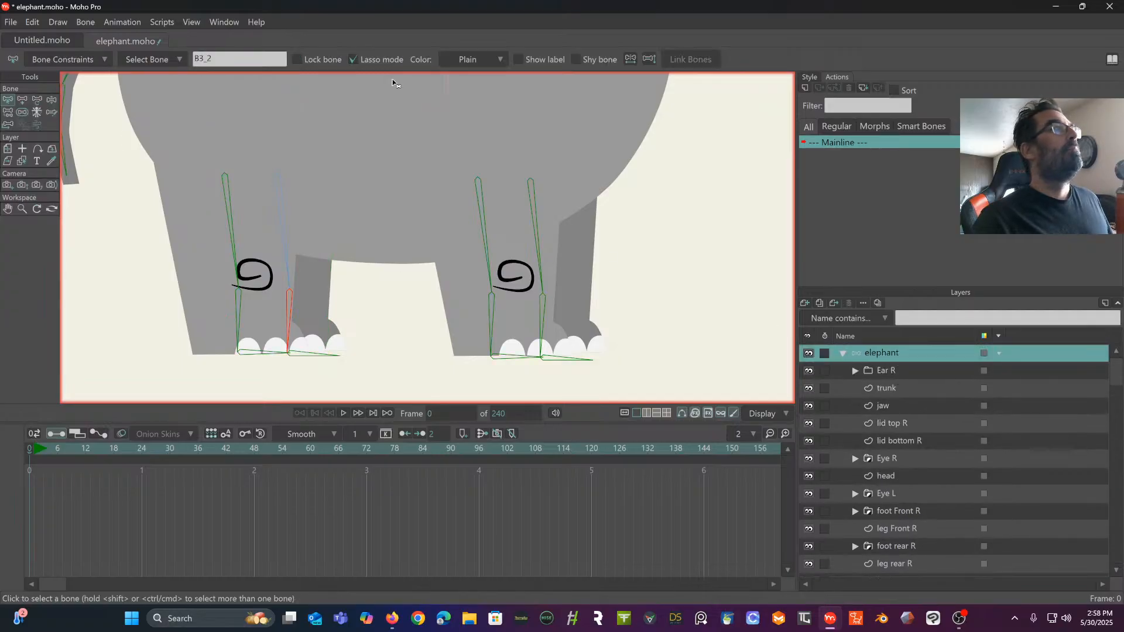
left_click(52, 99)
left_click_drag(287, 311, 290, 348)
left_click(31, 22)
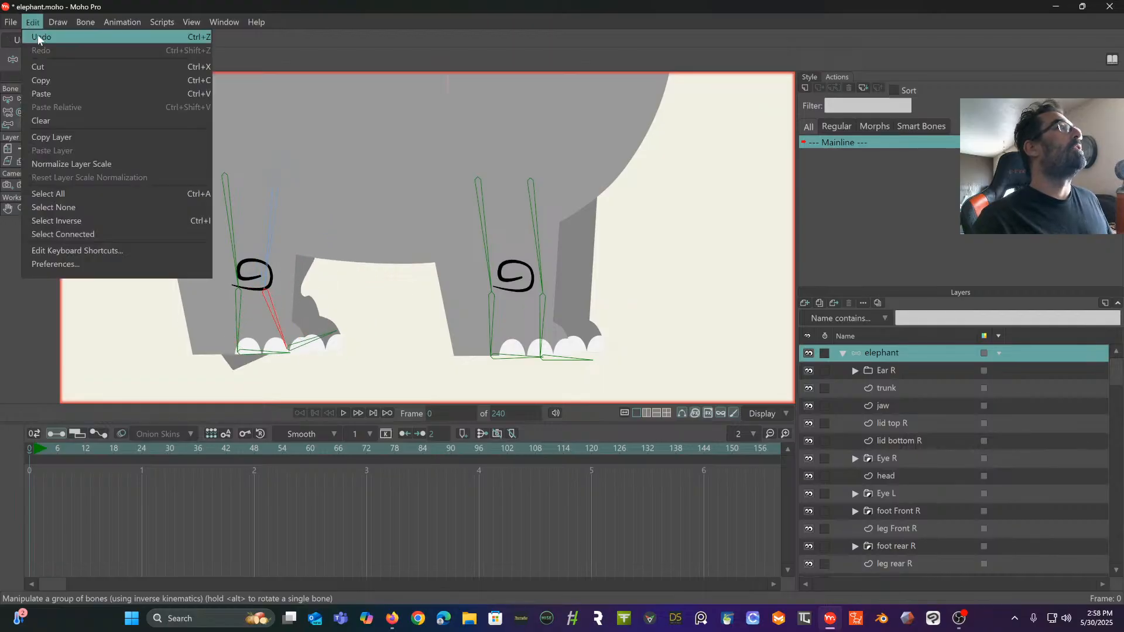
left_click(36, 37)
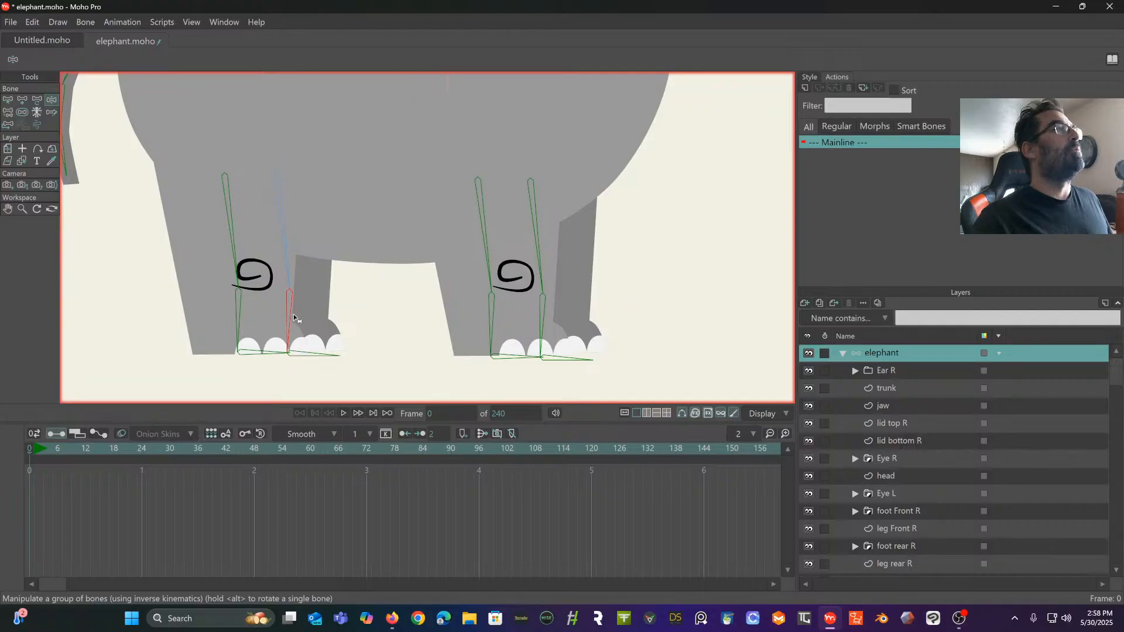
left_click_drag(294, 318, 310, 246)
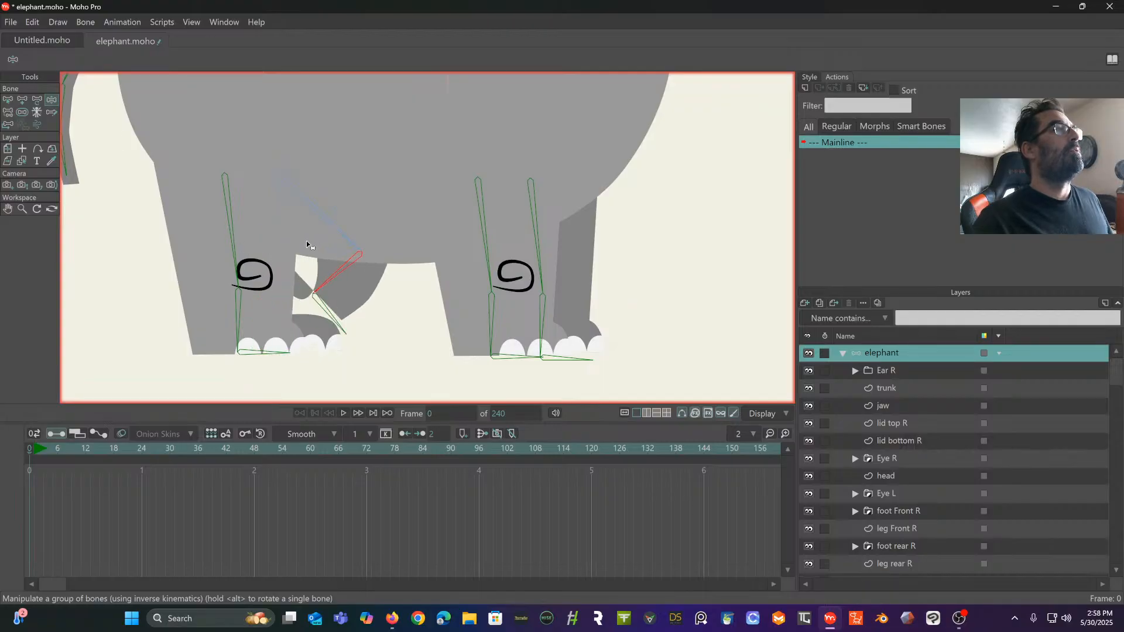
left_click(8, 99)
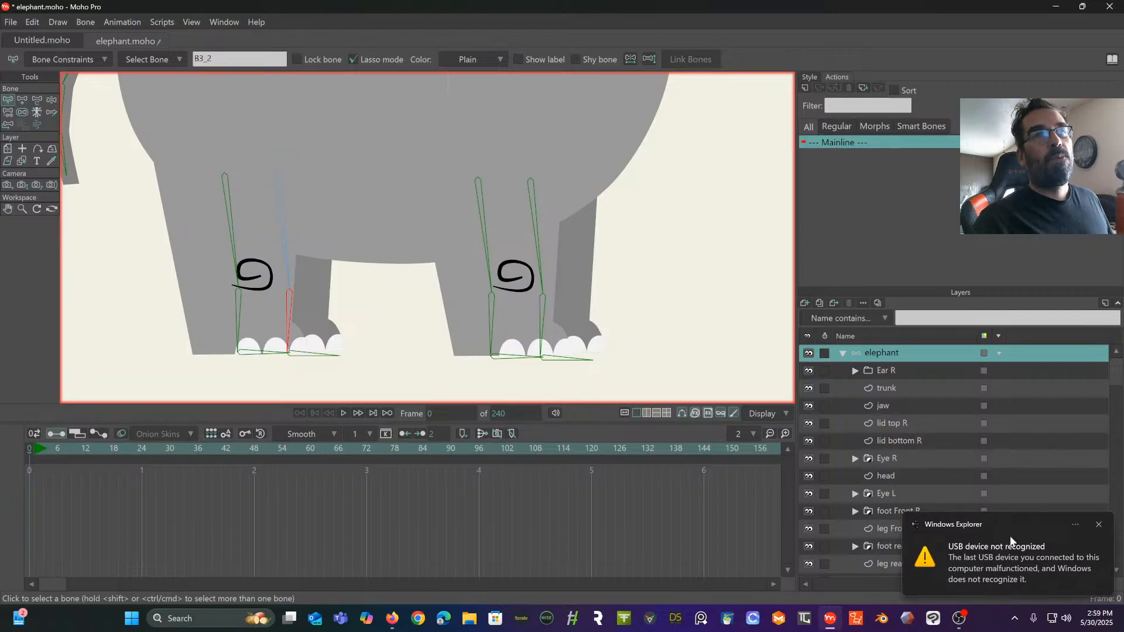
- Dismiss the USB notification and bind the foot rear L layer to the rear left foot bone
left_click(1099, 525)
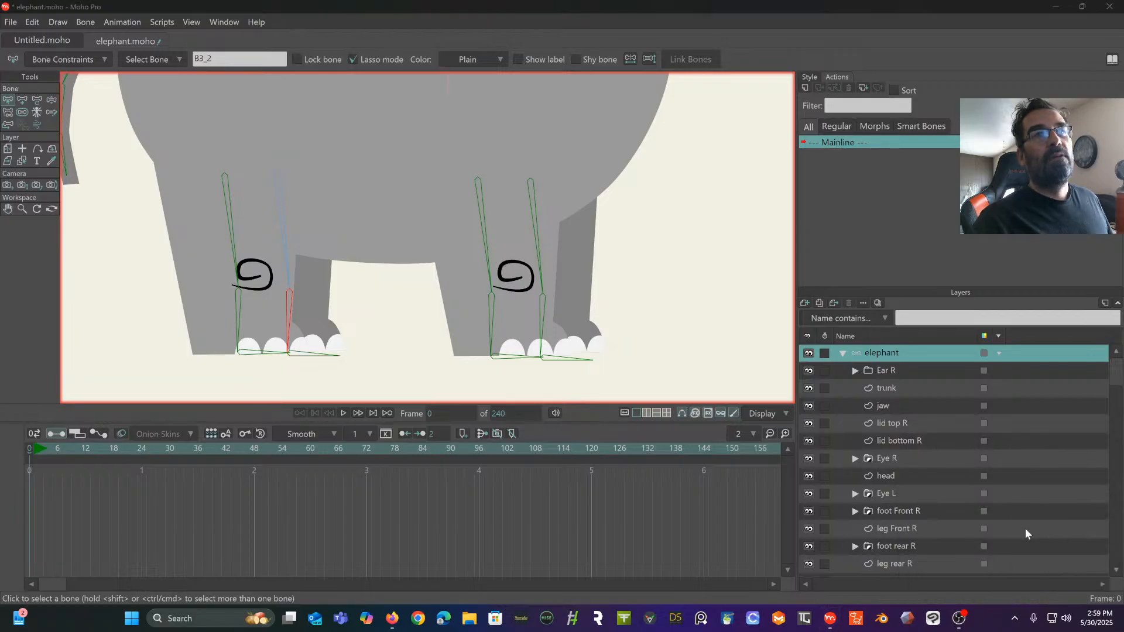
scroll(916, 483, "down", 1)
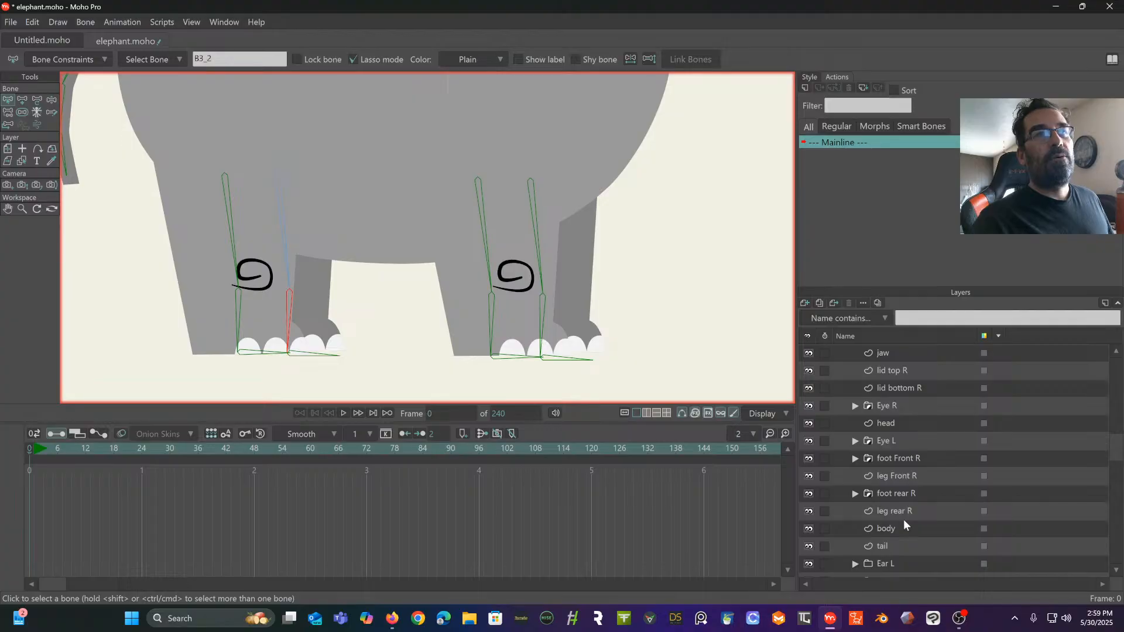
scroll(904, 521, "down", 1)
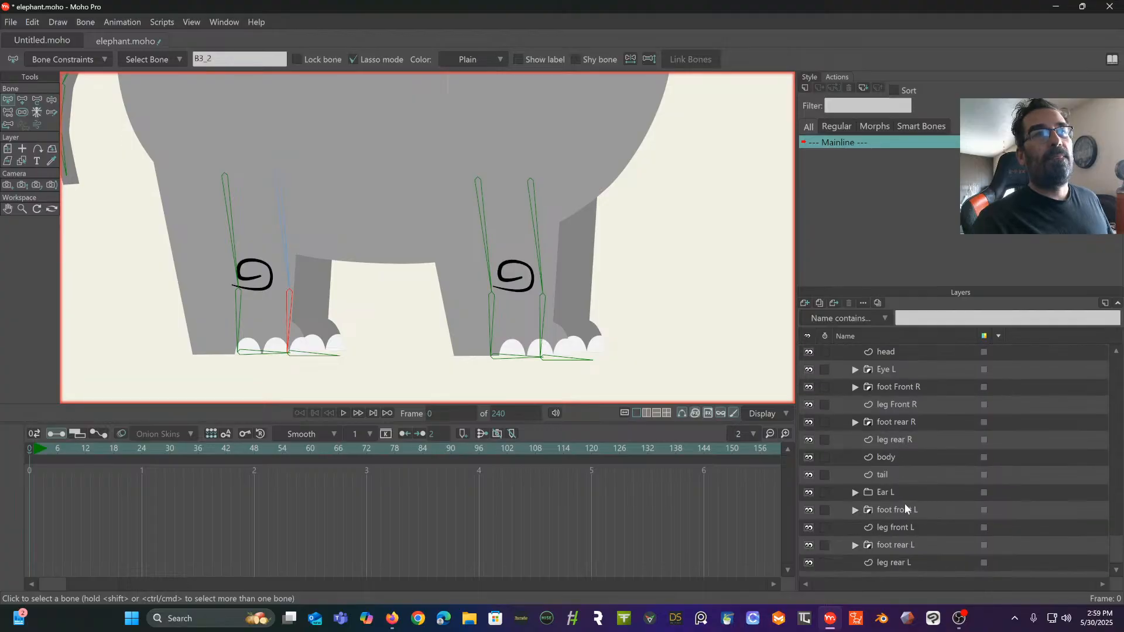
left_click(899, 546)
left_click(52, 99)
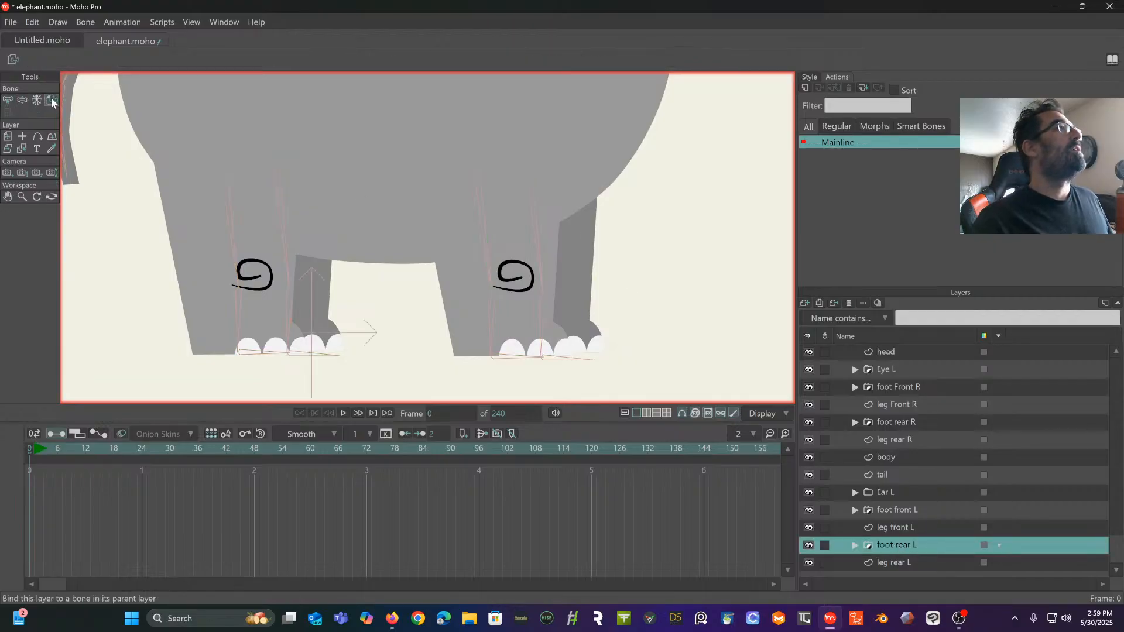
left_click(310, 357)
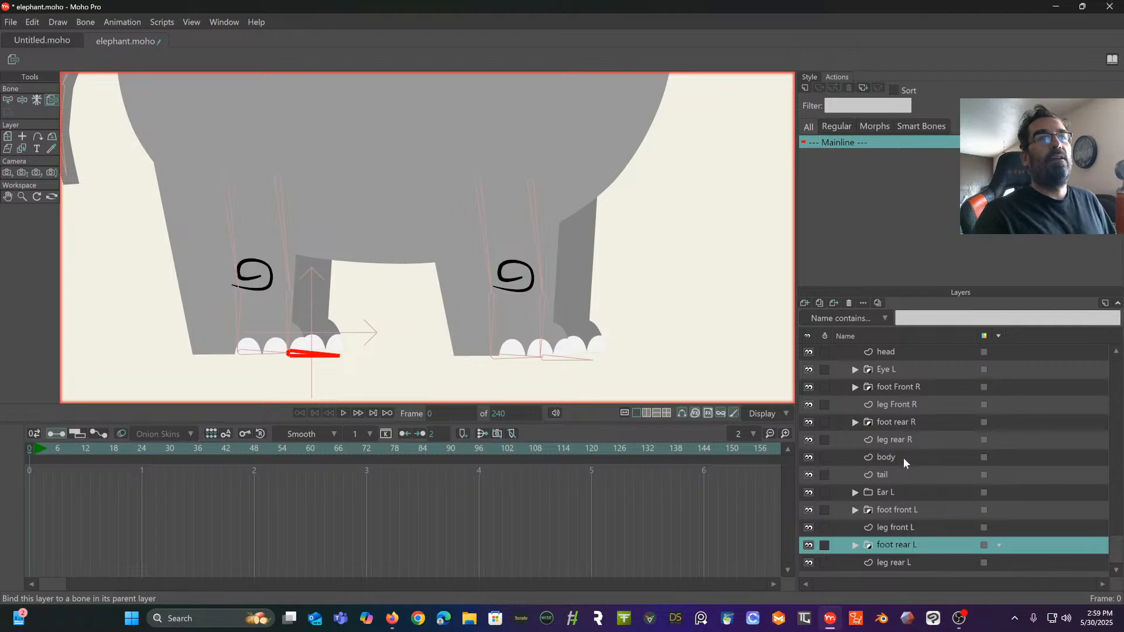
- Bind the foot Front R and foot front L layers to the forward foot bone of the front leg pair
left_click(906, 421)
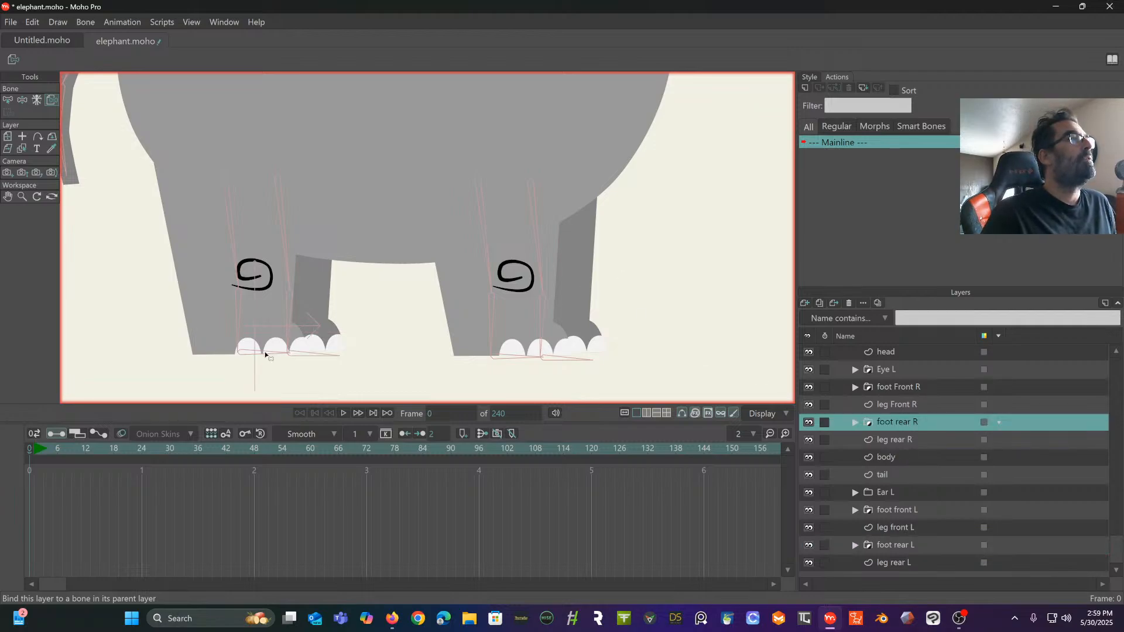
left_click(926, 389)
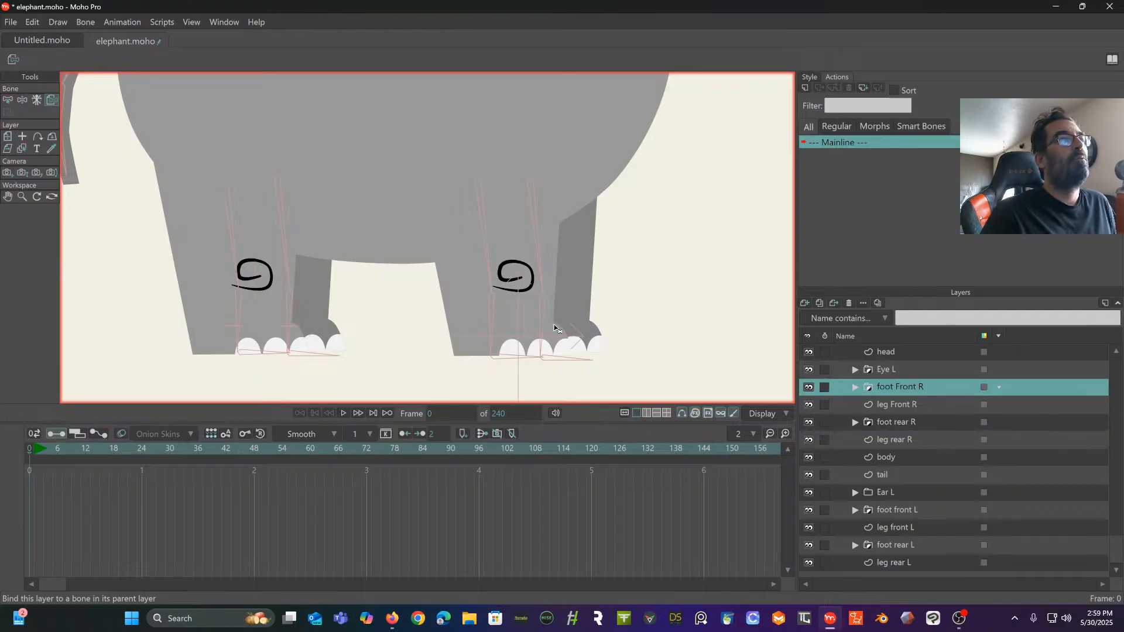
left_click(575, 362)
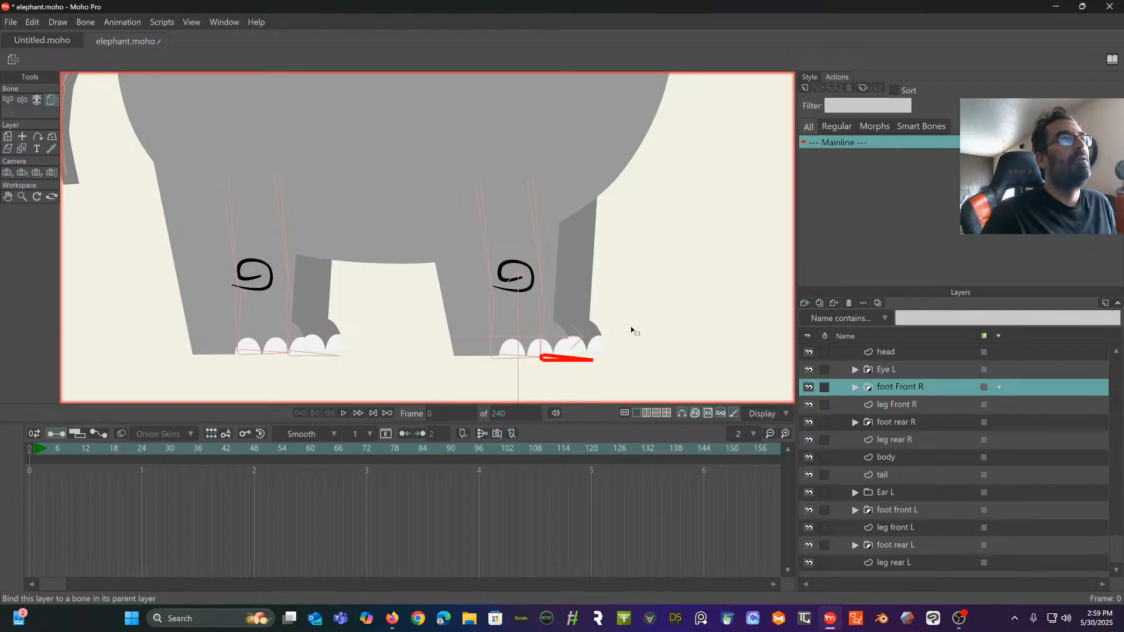
left_click(904, 529)
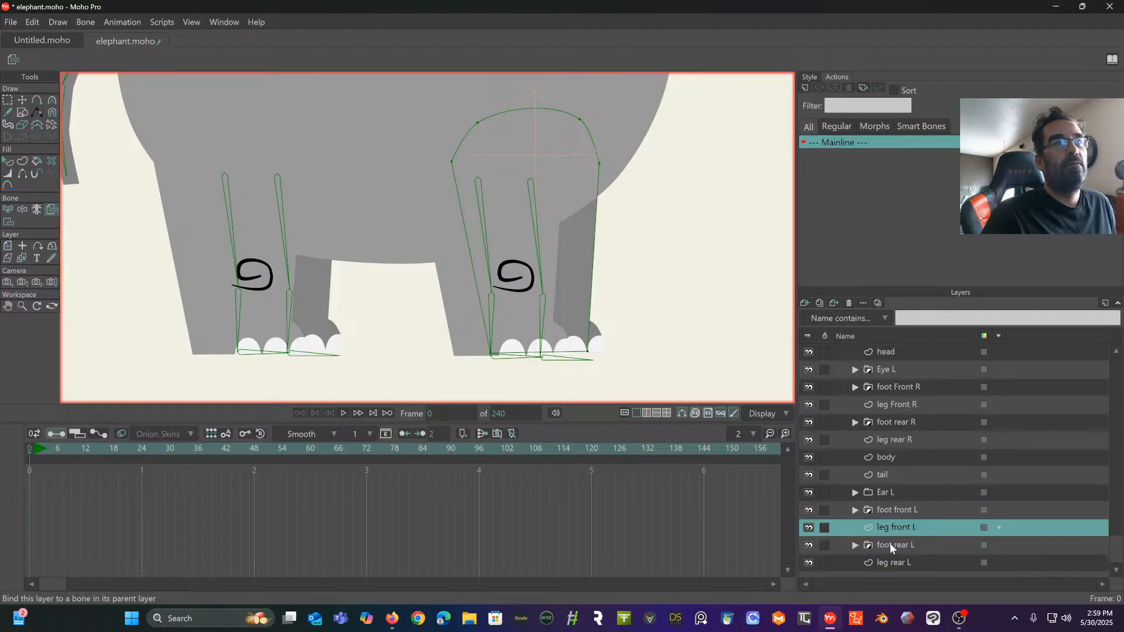
left_click(907, 510)
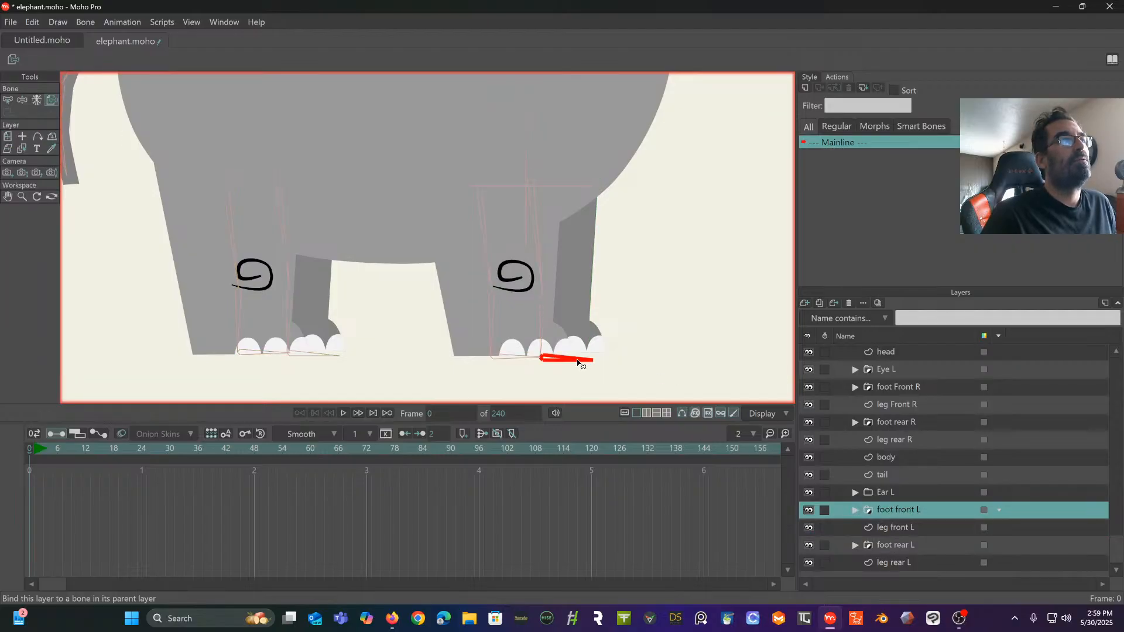
- Test the foot bindings by manipulating the rear and front leg bones with the foot rear L layer selected, and undo the poses
left_click(902, 543)
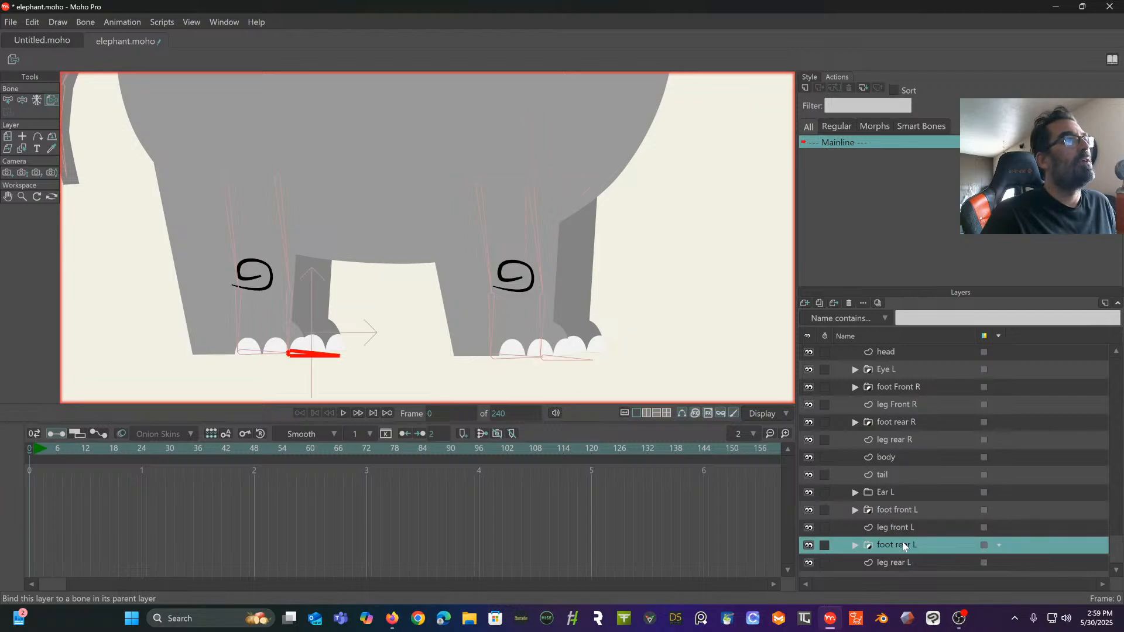
left_click(23, 100)
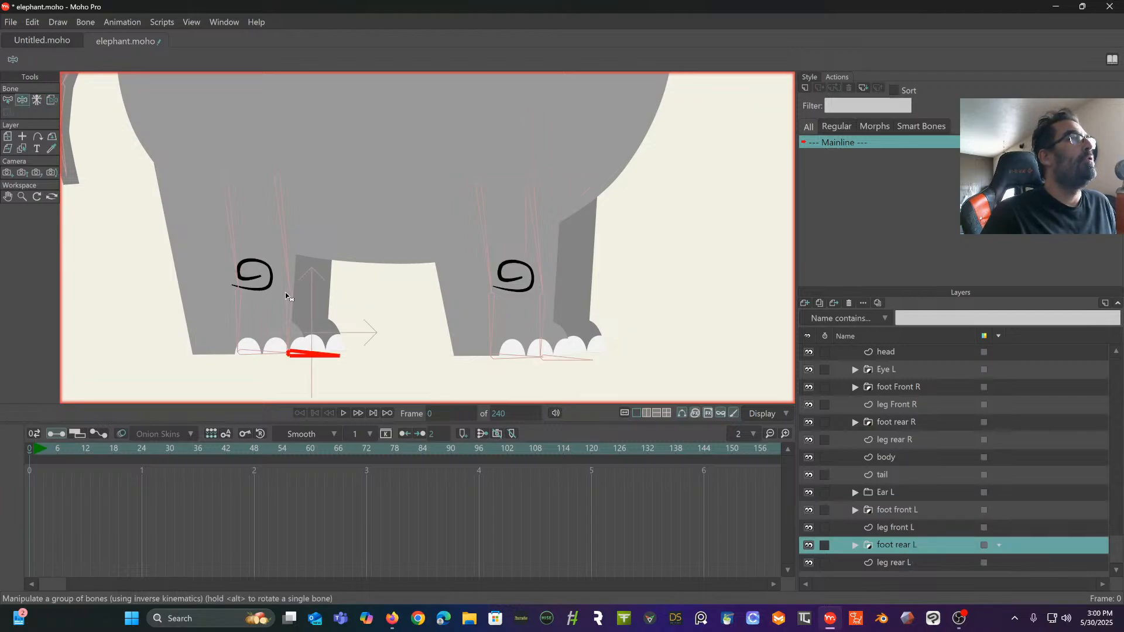
left_click_drag(289, 294, 318, 338)
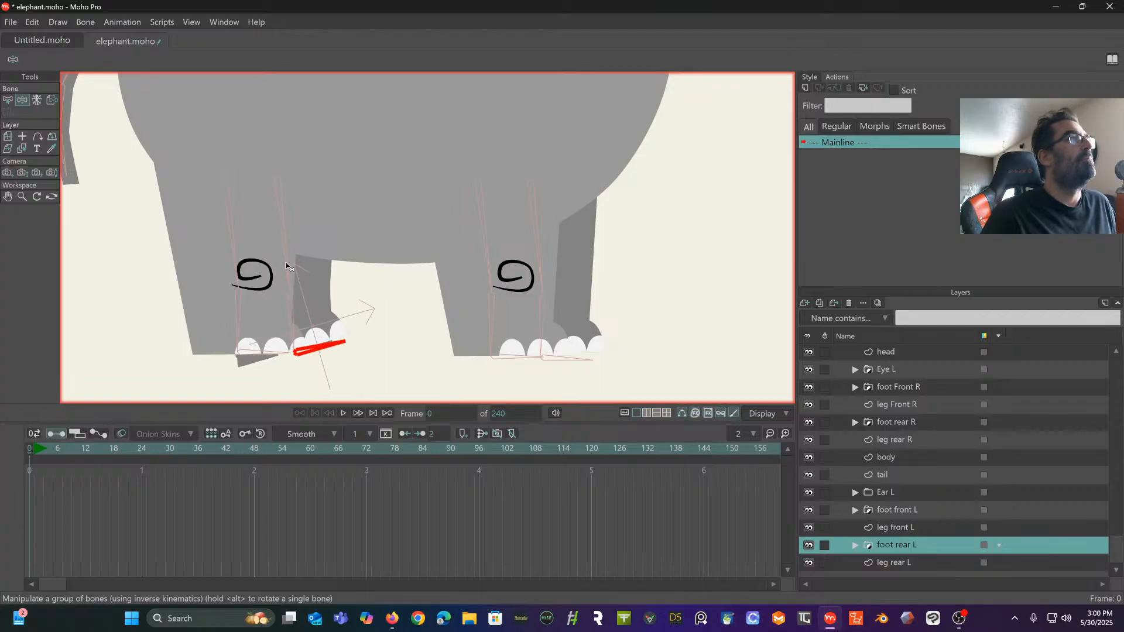
left_click_drag(286, 262, 284, 290)
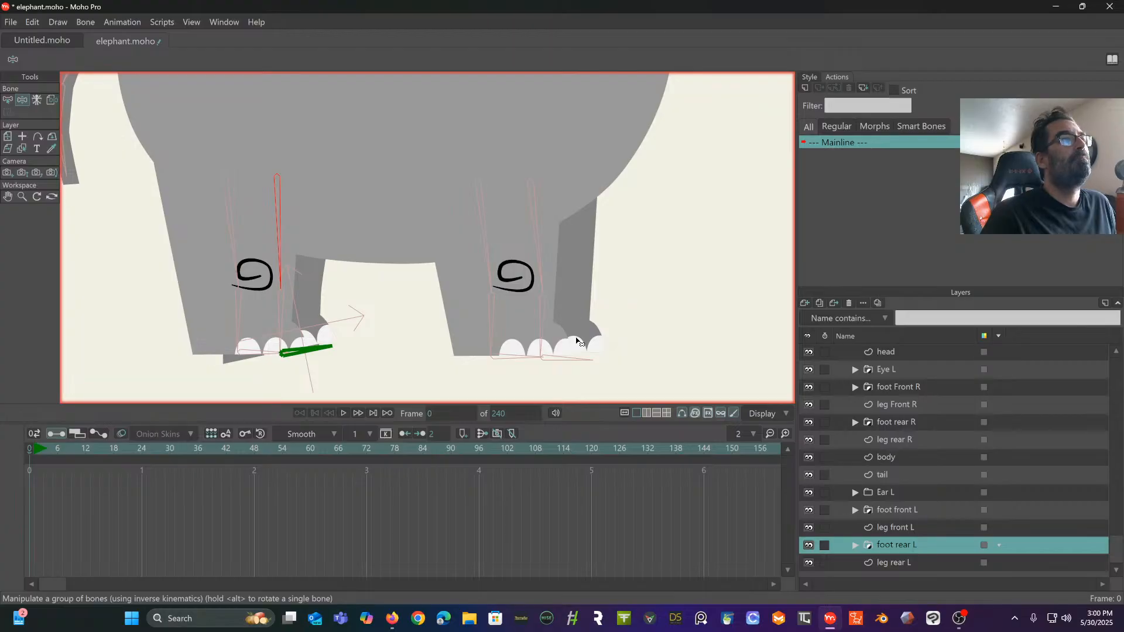
left_click_drag(541, 271, 611, 243)
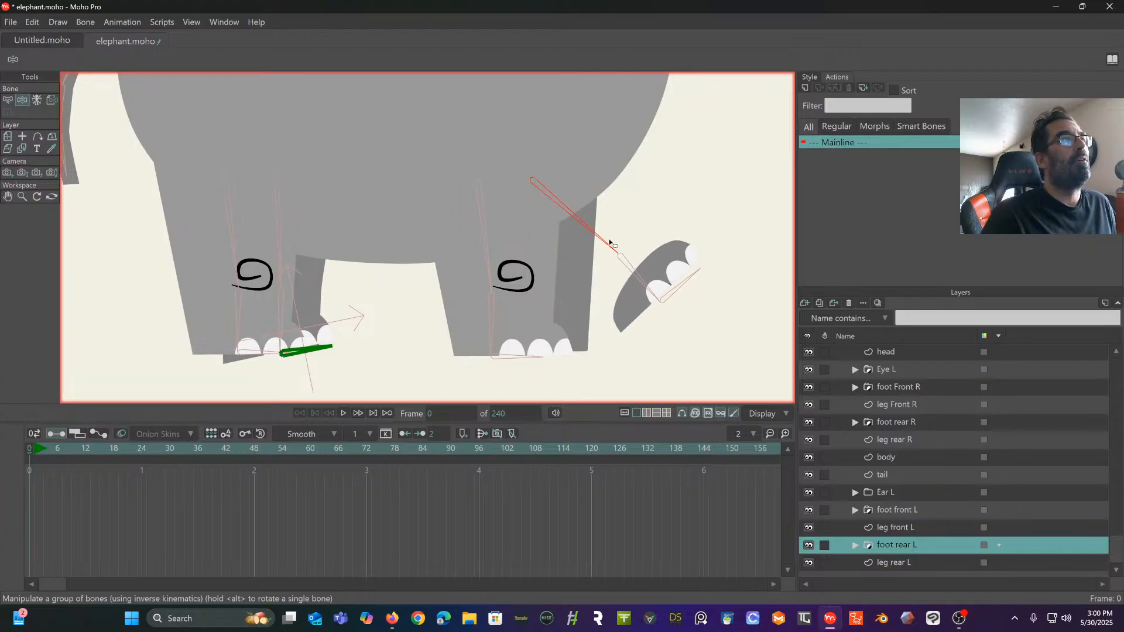
left_click_drag(489, 281, 523, 270)
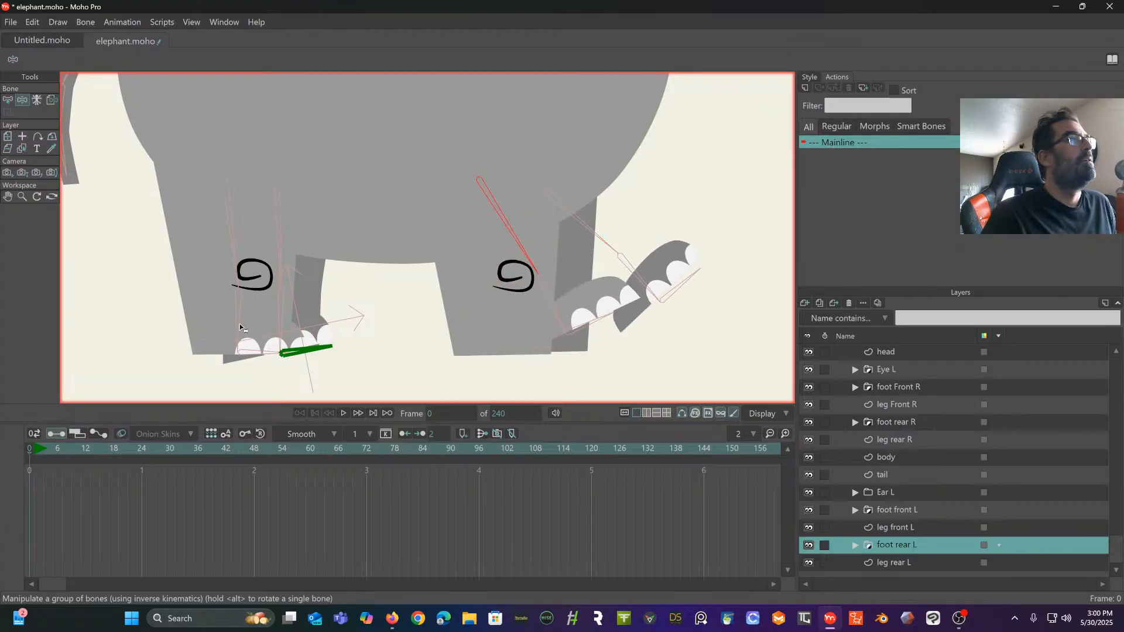
left_click_drag(240, 328, 187, 220)
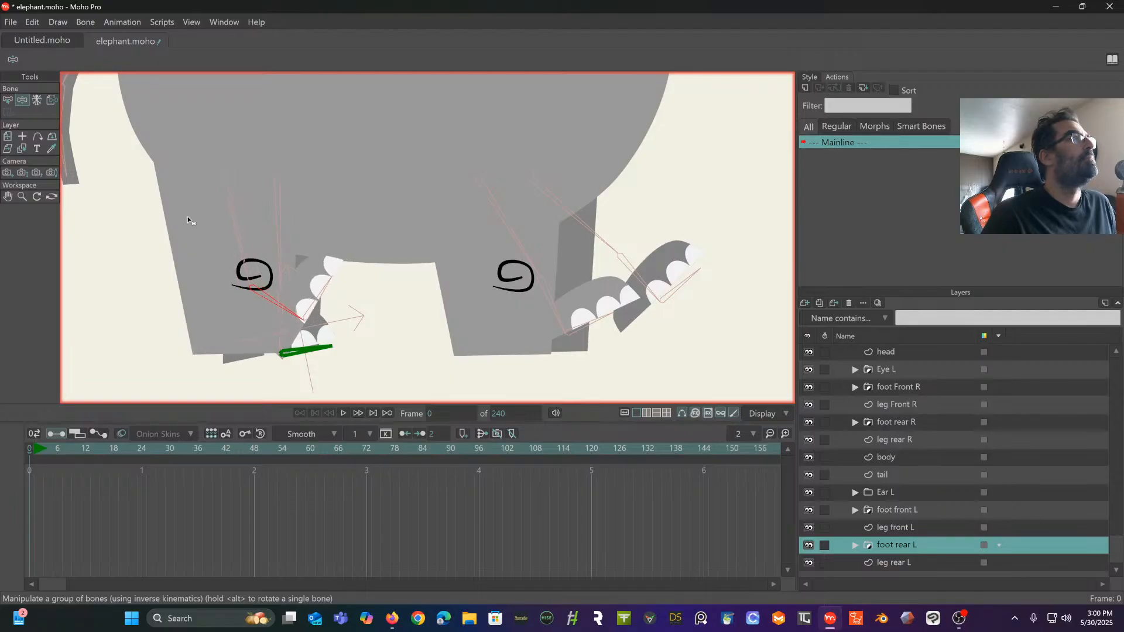
left_click(8, 99)
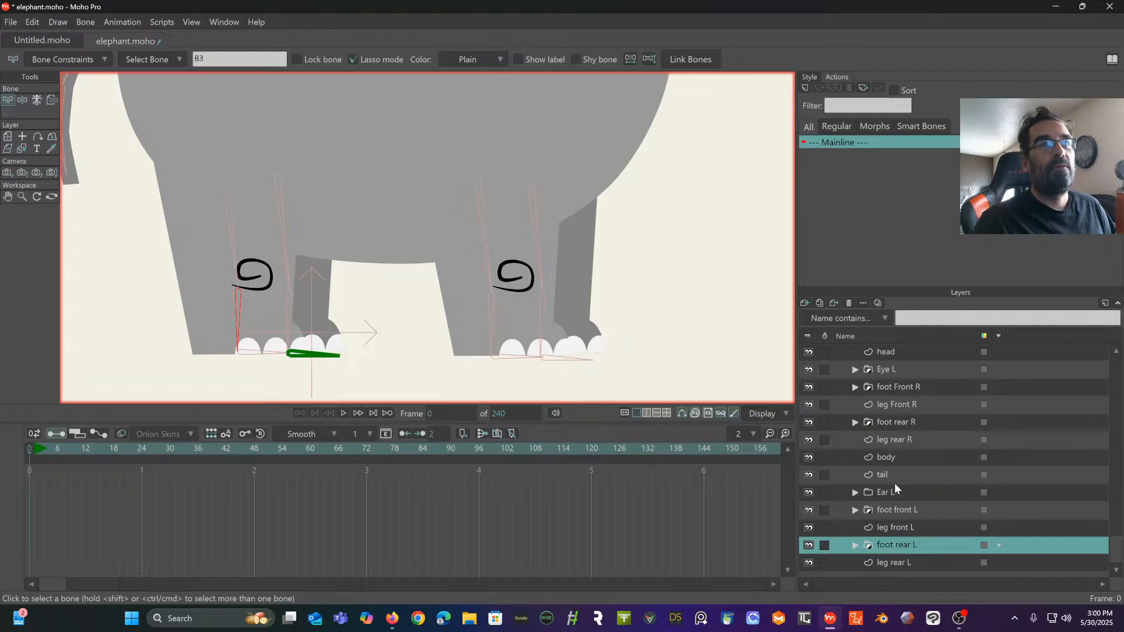
- Add points on both sides of the leg rear R outline at the knee, just above it and on the upper leg
left_click(897, 440)
left_click_drag(327, 282, 472, 222)
scroll(433, 265, "up", 2)
scroll(430, 222, "up", 3)
scroll(331, 223, "down", 3)
left_click_drag(327, 225, 277, 294)
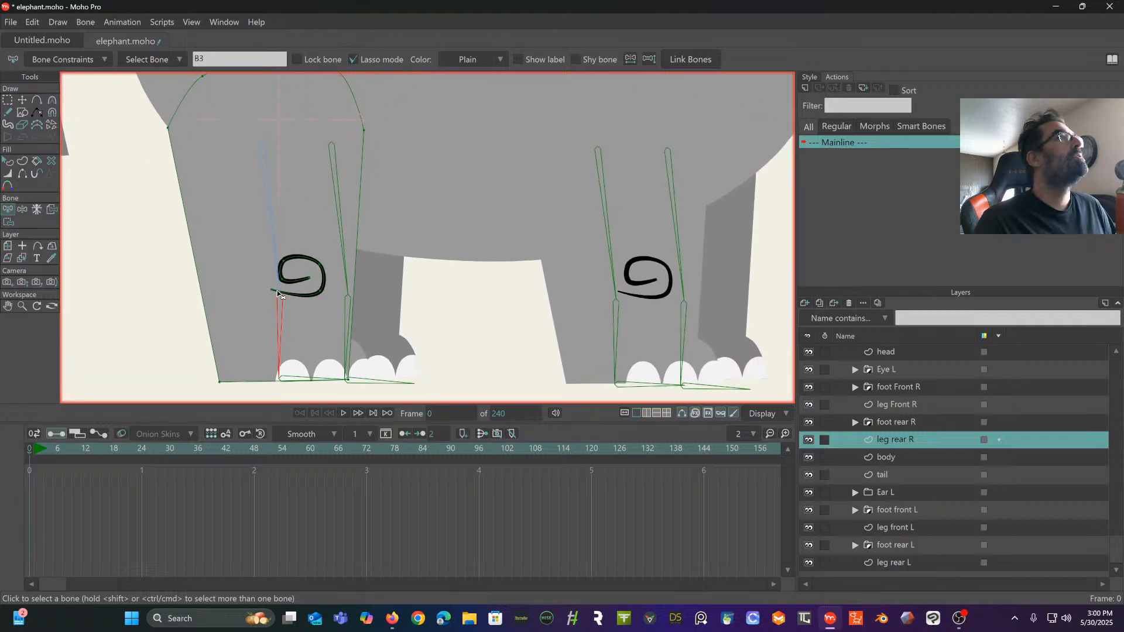
left_click(37, 100)
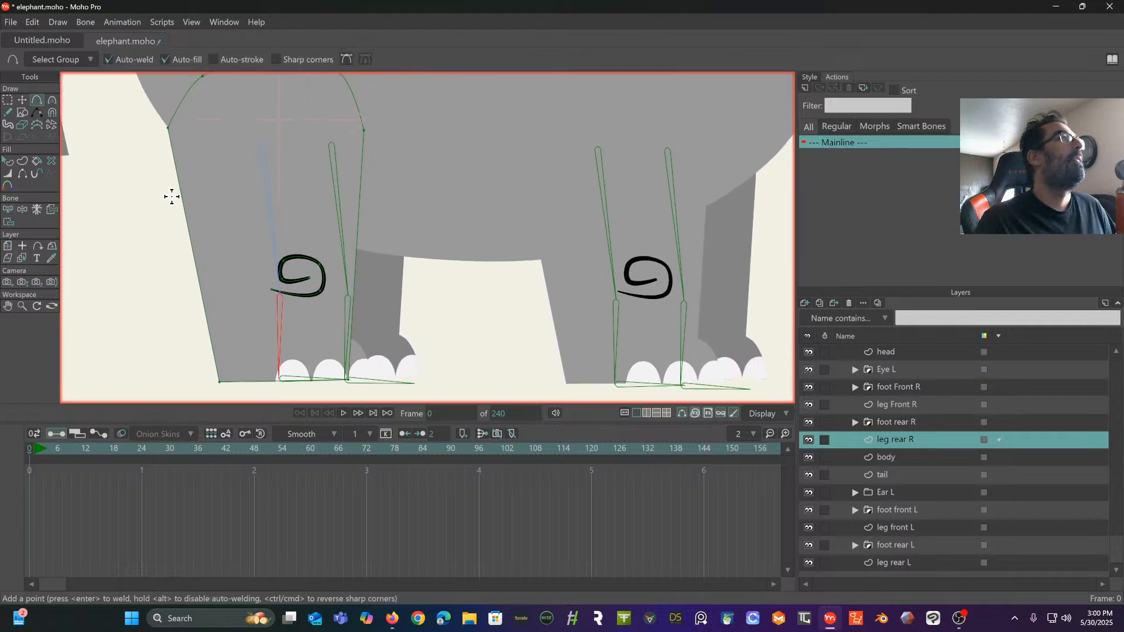
left_click(202, 298)
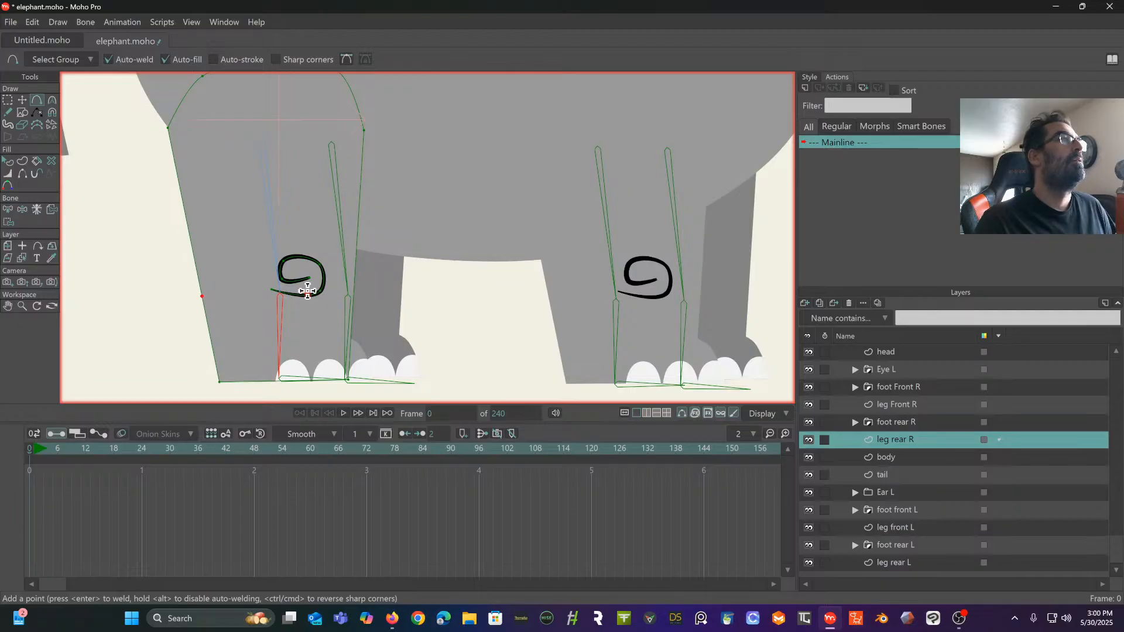
left_click(356, 251)
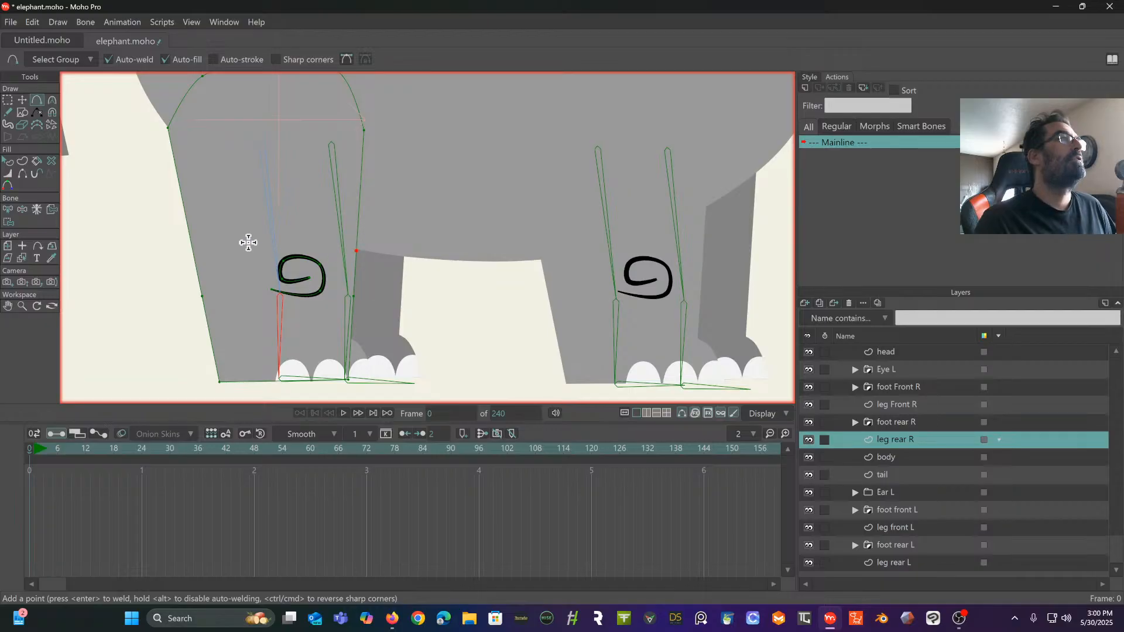
left_click(195, 259)
left_click(179, 179)
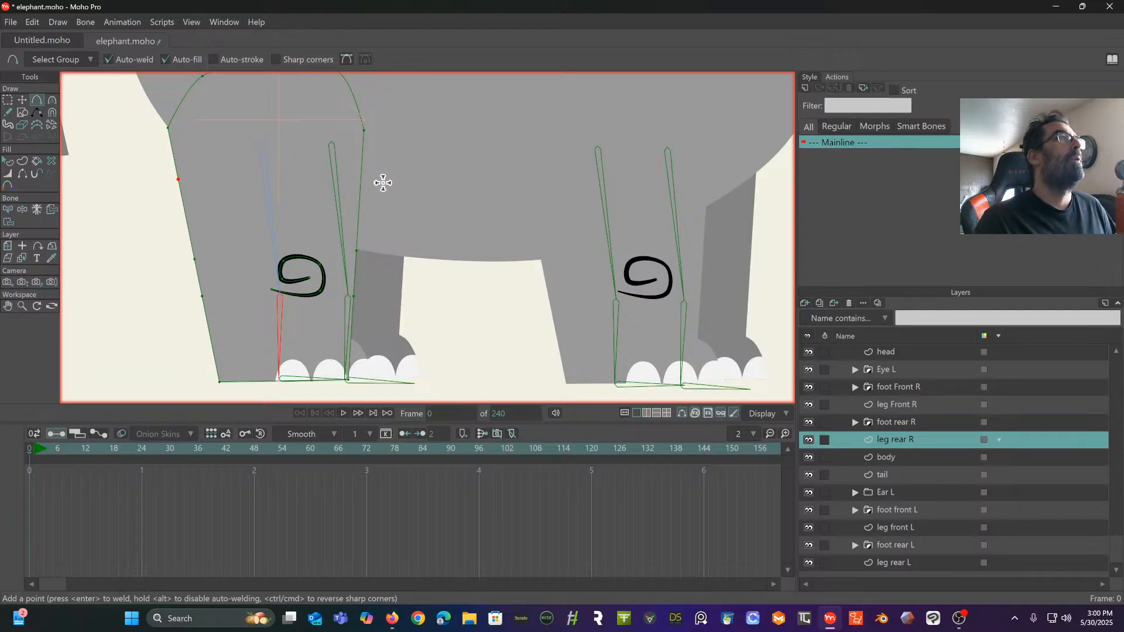
left_click(360, 185)
- Add points on both sides of leg rear R above the foot, plus two along its bottom edge
left_click(350, 346)
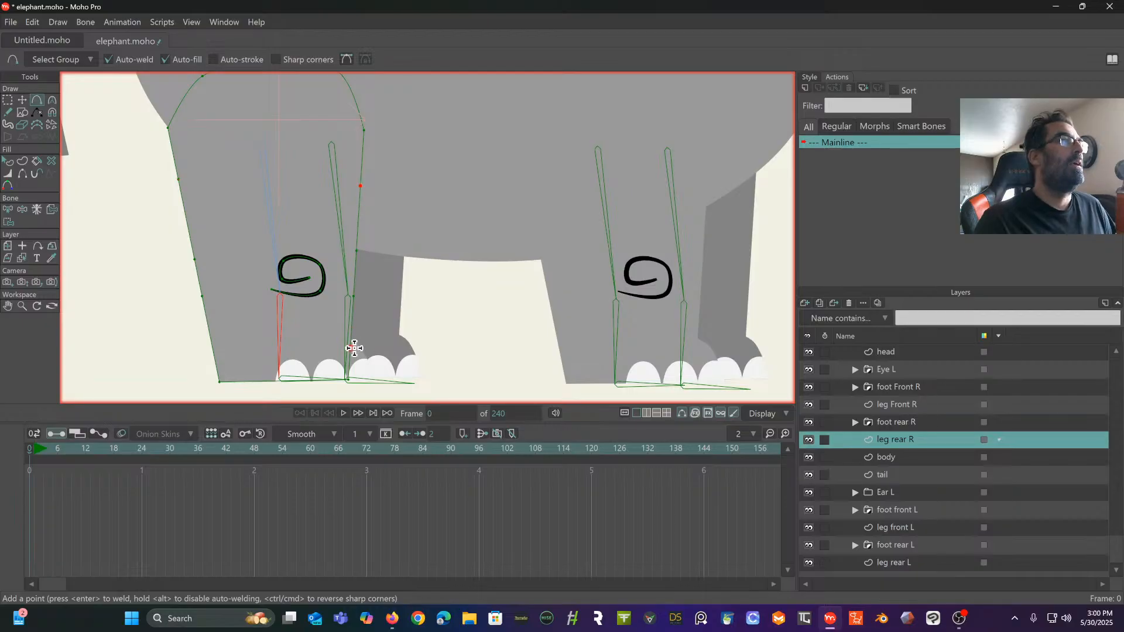
left_click(213, 349)
left_click(260, 381)
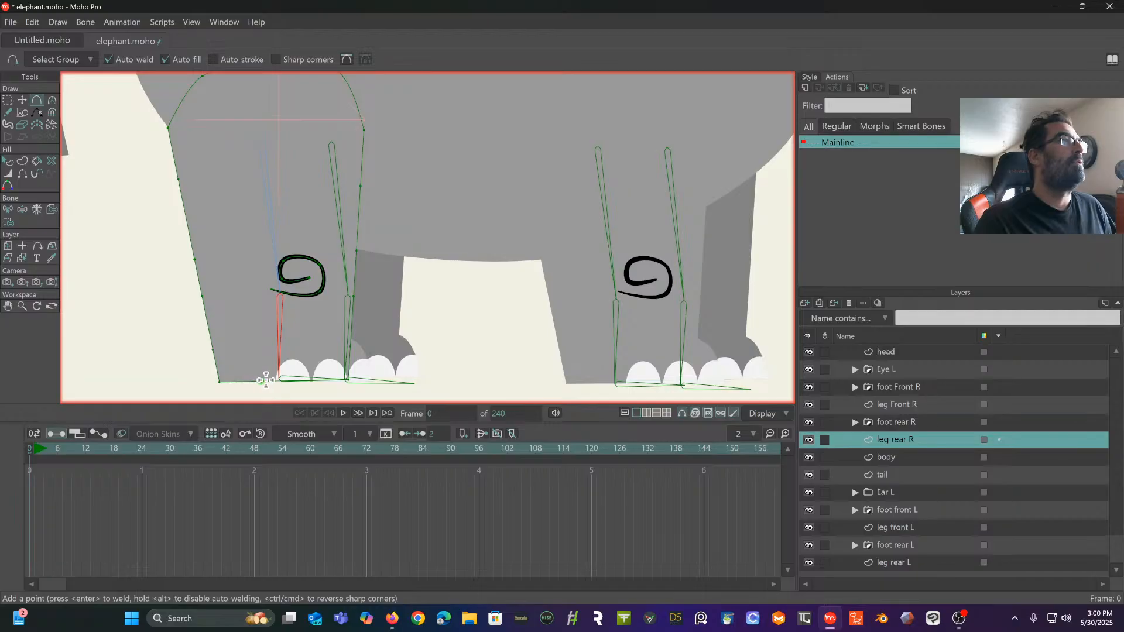
left_click(306, 381)
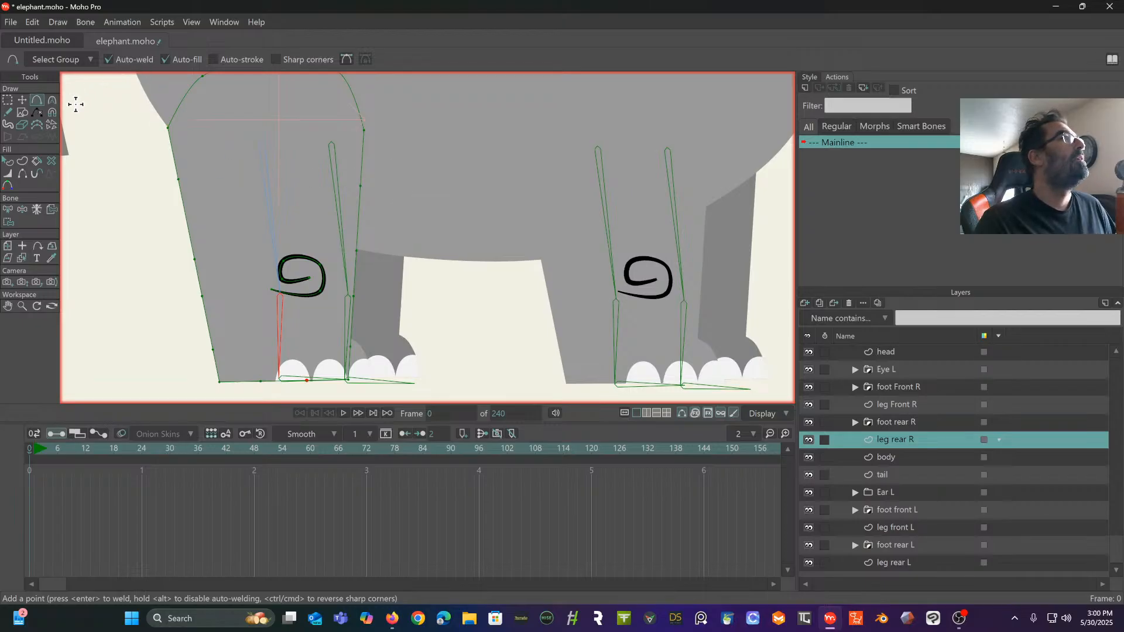
- Bind the upper outline points of leg rear R, down to the knee, and the knee spiral to the rearmost upper leg bone
left_click(9, 211)
left_click(271, 182)
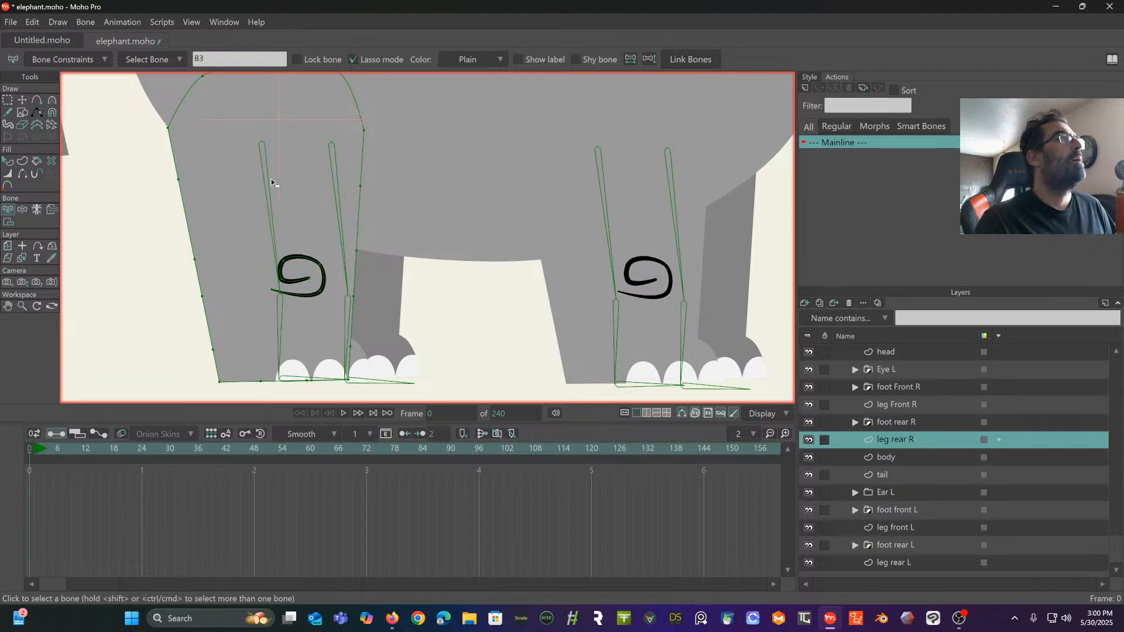
scroll(269, 223, "up", 1)
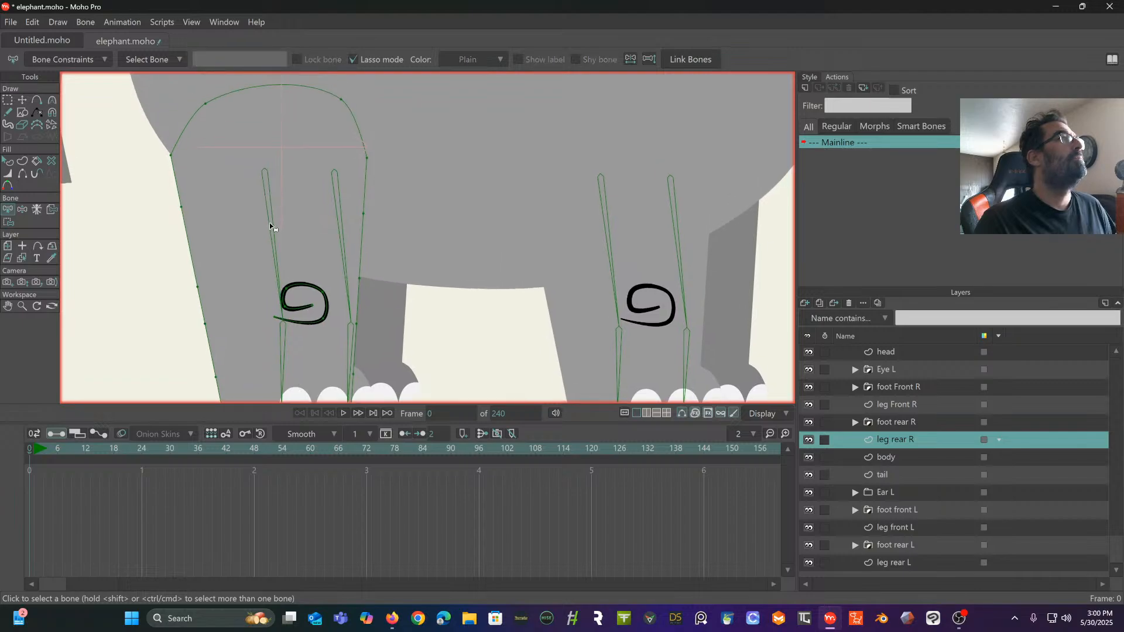
left_click(9, 222)
mouse_move(186, 100)
left_mouse_down()
mouse_move(143, 171)
mouse_move(177, 313)
mouse_move(208, 332)
mouse_move(285, 319)
mouse_move(346, 334)
left_mouse_up()
mouse_move(413, 246)
left_mouse_down()
mouse_move(405, 115)
mouse_move(315, 57)
mouse_move(254, 68)
left_mouse_up()
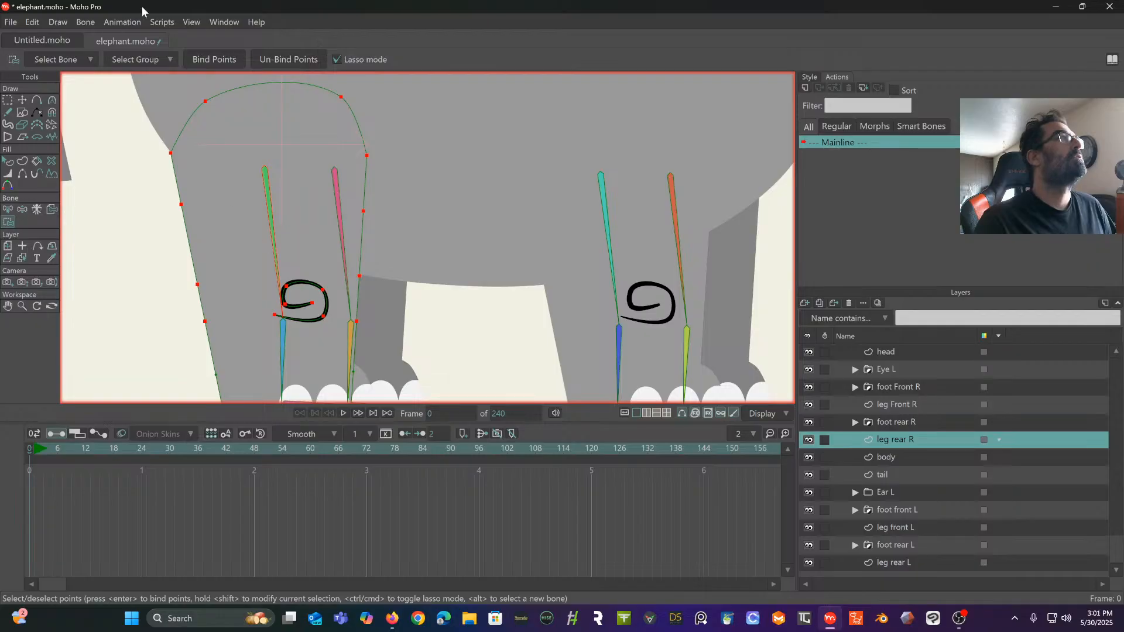
left_click(206, 65)
- Bind the ankle and bottom-edge points of leg rear R to its lower leg bone
left_click_drag(203, 171, 216, 88)
left_click(8, 209)
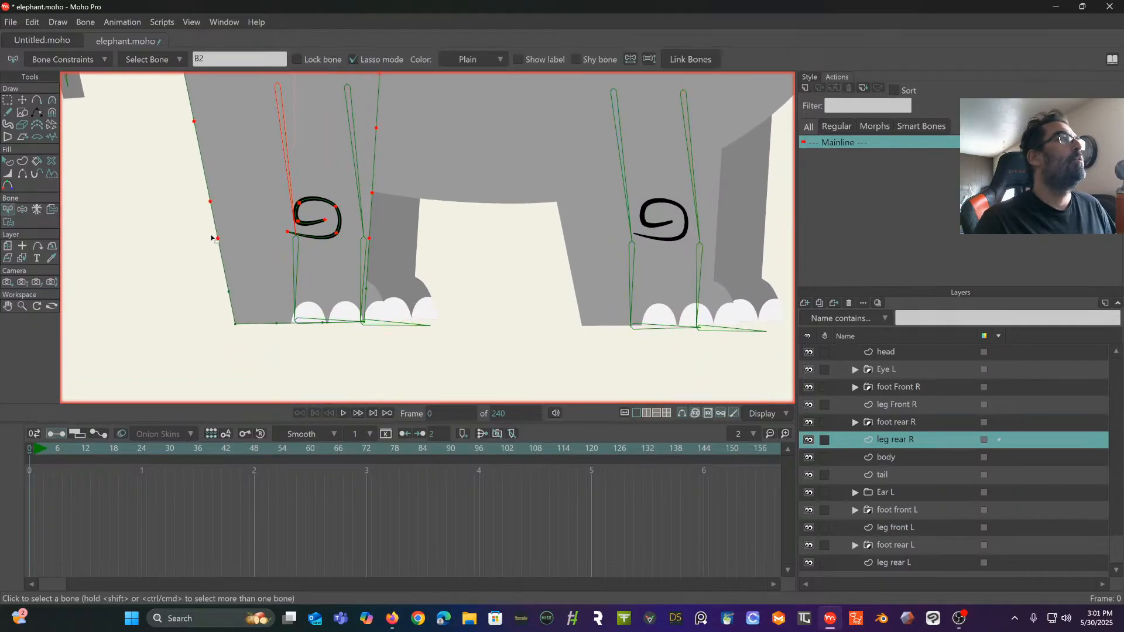
left_click(7, 222)
mouse_move(241, 249)
left_mouse_down()
mouse_move(164, 306)
mouse_move(210, 363)
mouse_move(403, 375)
mouse_move(439, 360)
mouse_move(440, 301)
mouse_move(373, 256)
mouse_move(285, 246)
left_mouse_up()
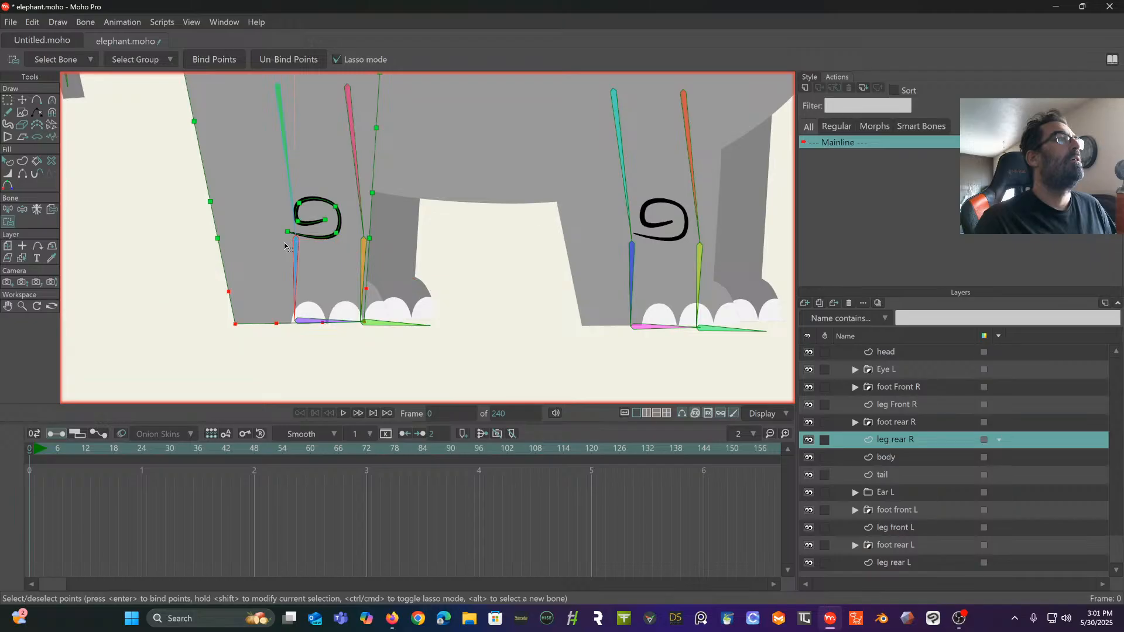
left_click(218, 61)
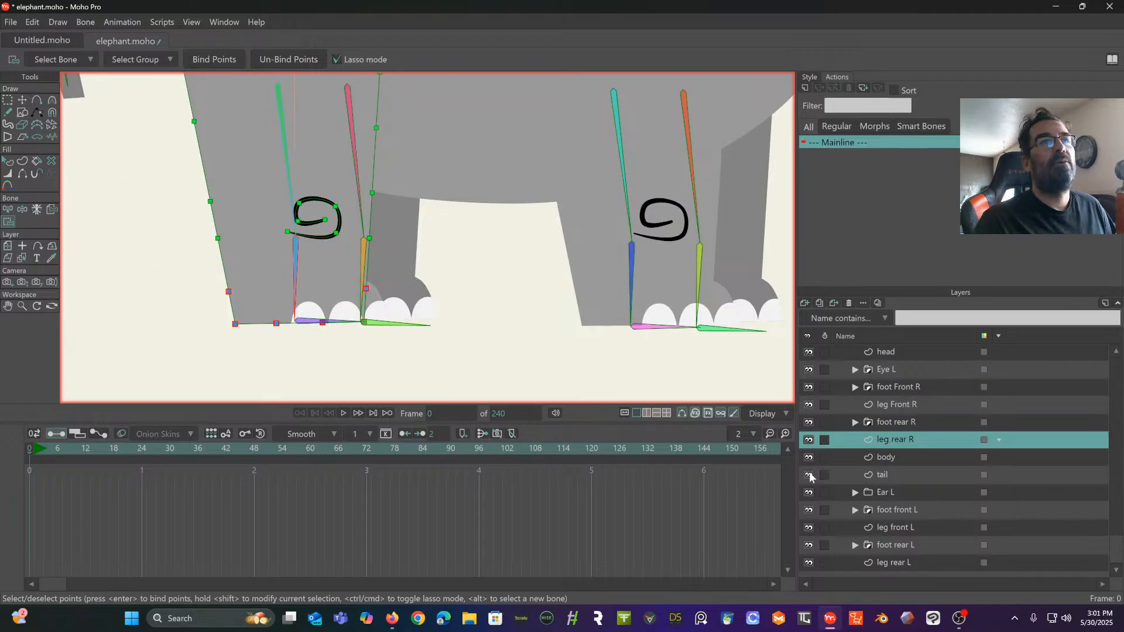
- Test the leg rear R binding on the elephant bone layer by manipulating its lower leg bone, and undo the poses
scroll(887, 420, "up", 3)
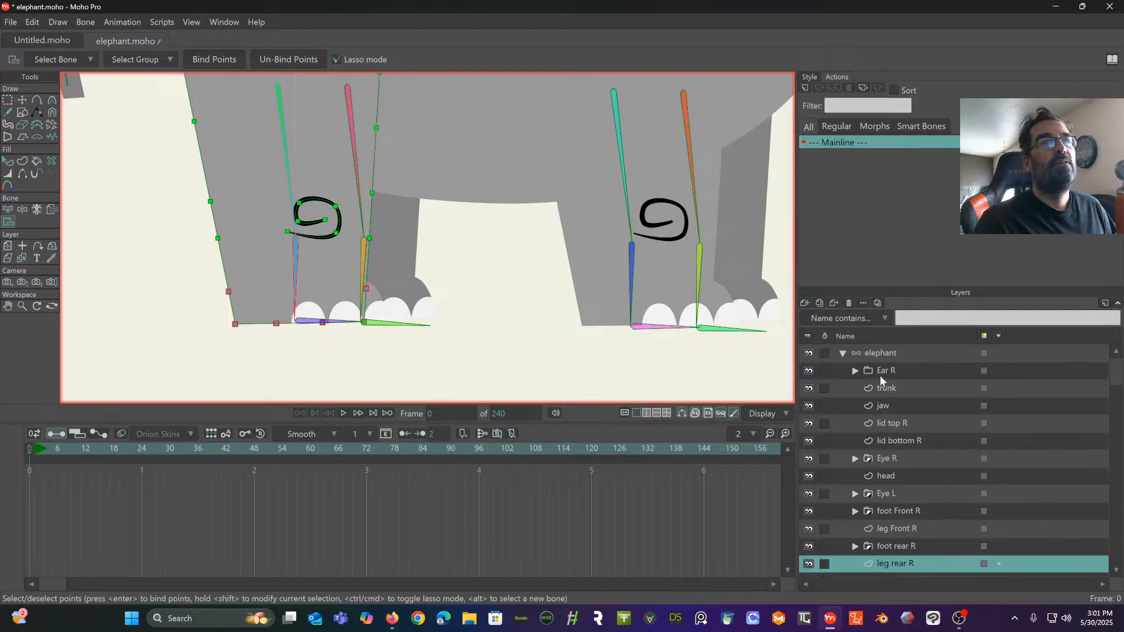
left_click(878, 354)
left_click(53, 101)
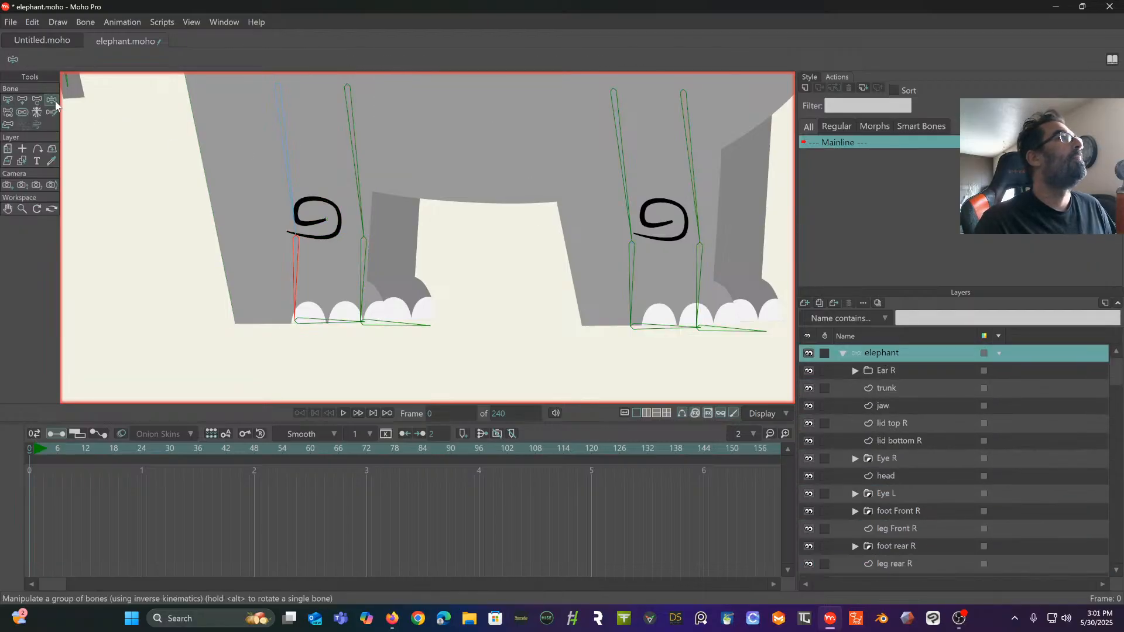
left_click_drag(298, 269, 295, 338)
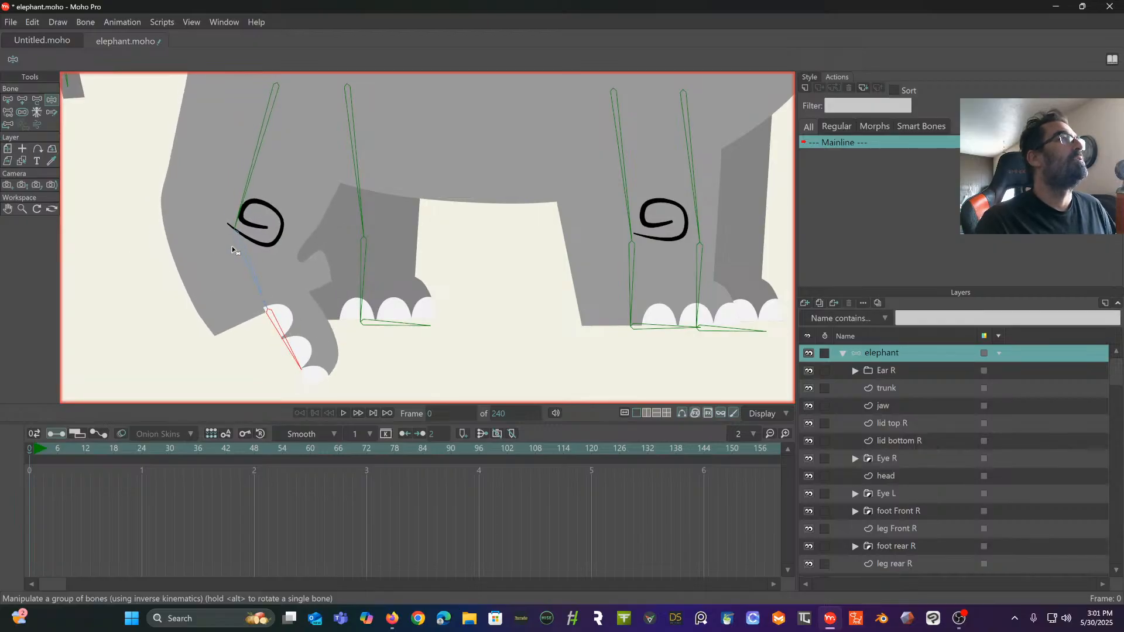
left_click_drag(232, 250, 179, 287)
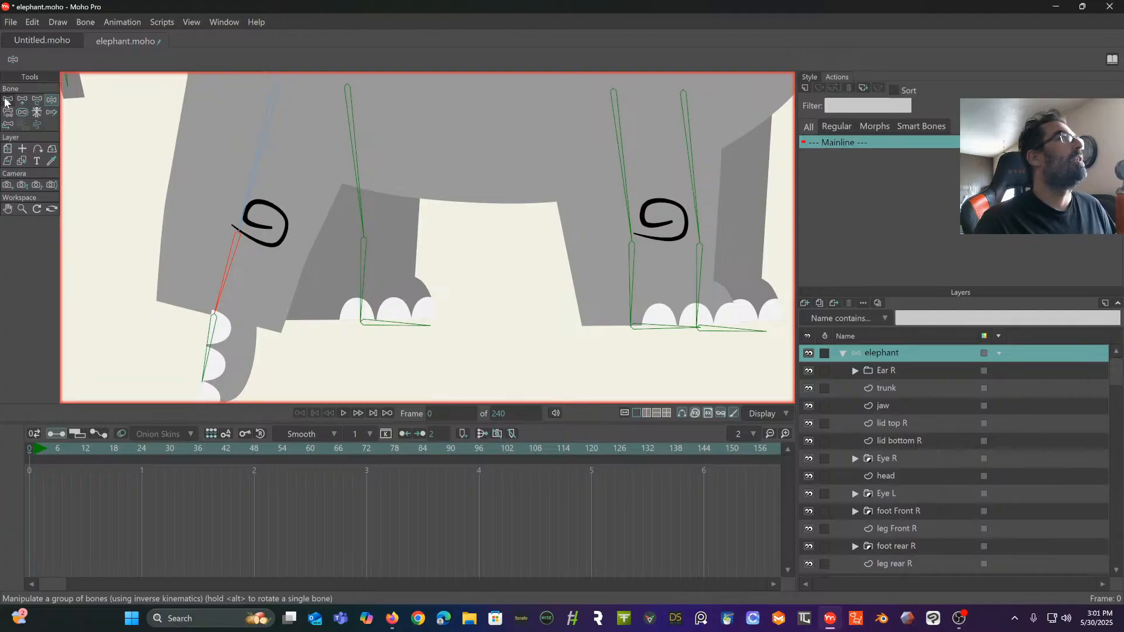
left_click(5, 102)
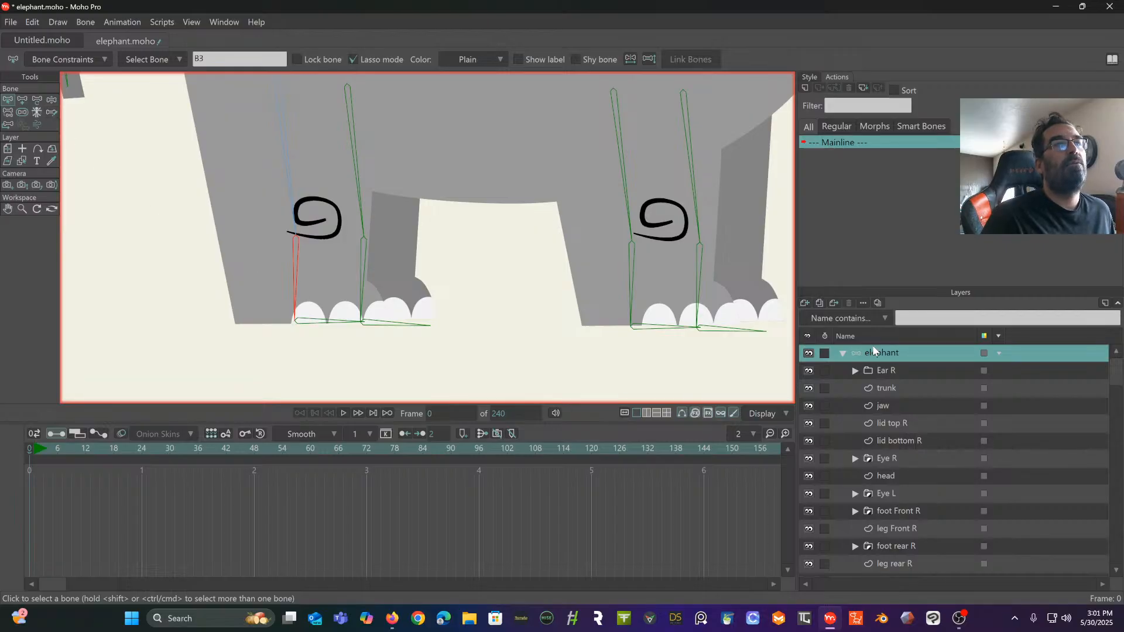
- Select the lower leg bone of leg rear L and manipulate it to check how the leg and foot follow
left_click(371, 250)
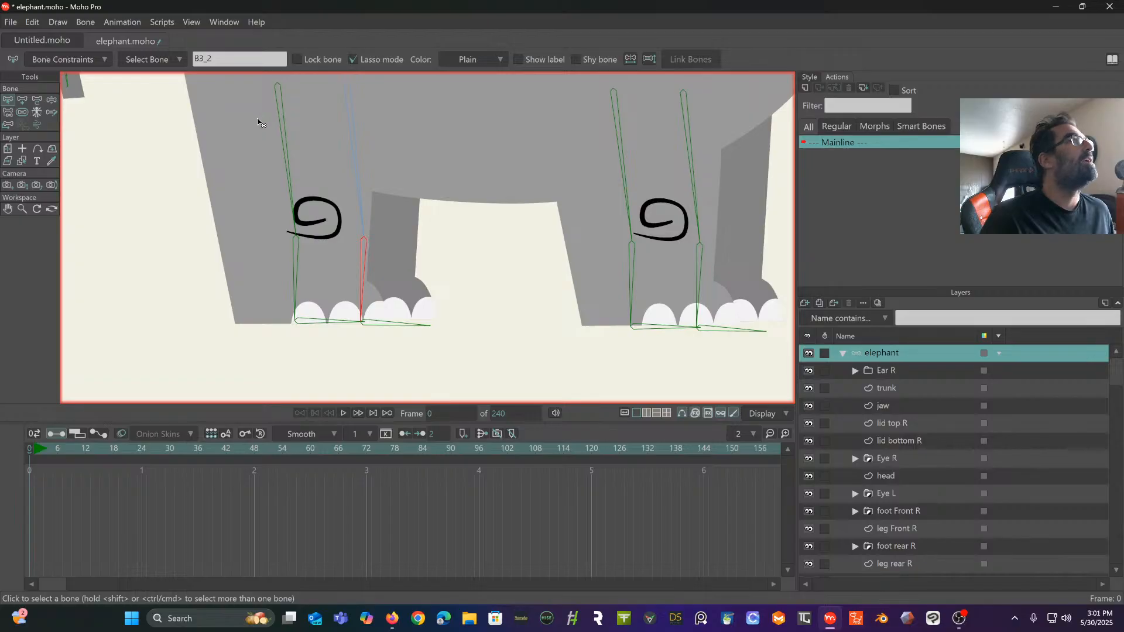
left_click(52, 100)
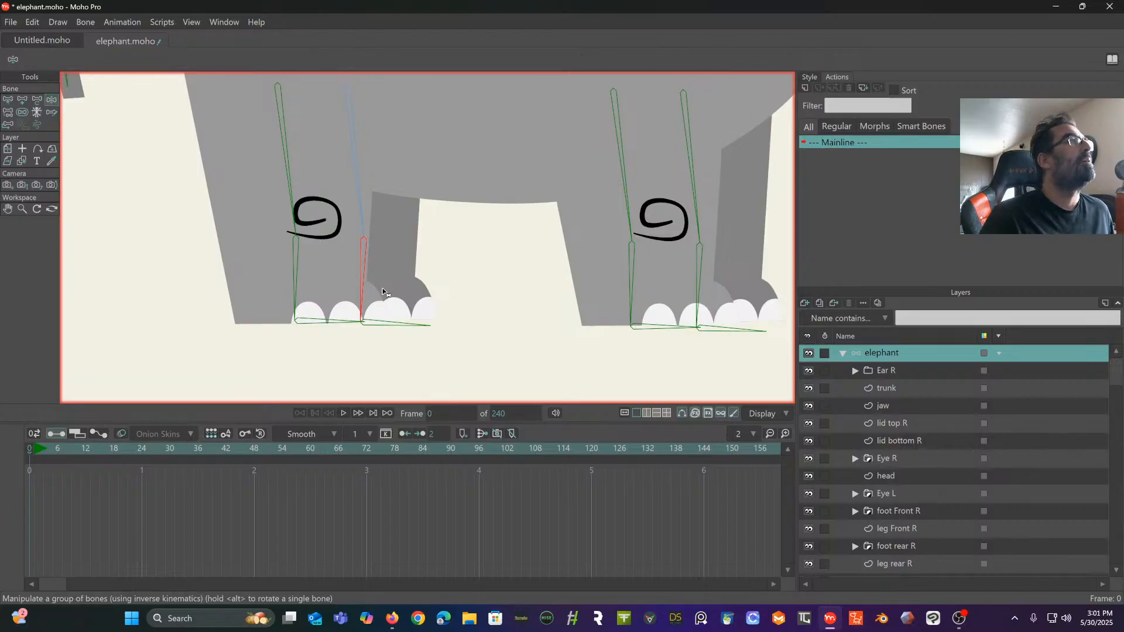
mouse_move(376, 285)
left_mouse_down()
mouse_move(394, 300)
mouse_move(281, 292)
mouse_move(212, 302)
left_mouse_up()
left_click_drag(404, 271, 328, 272)
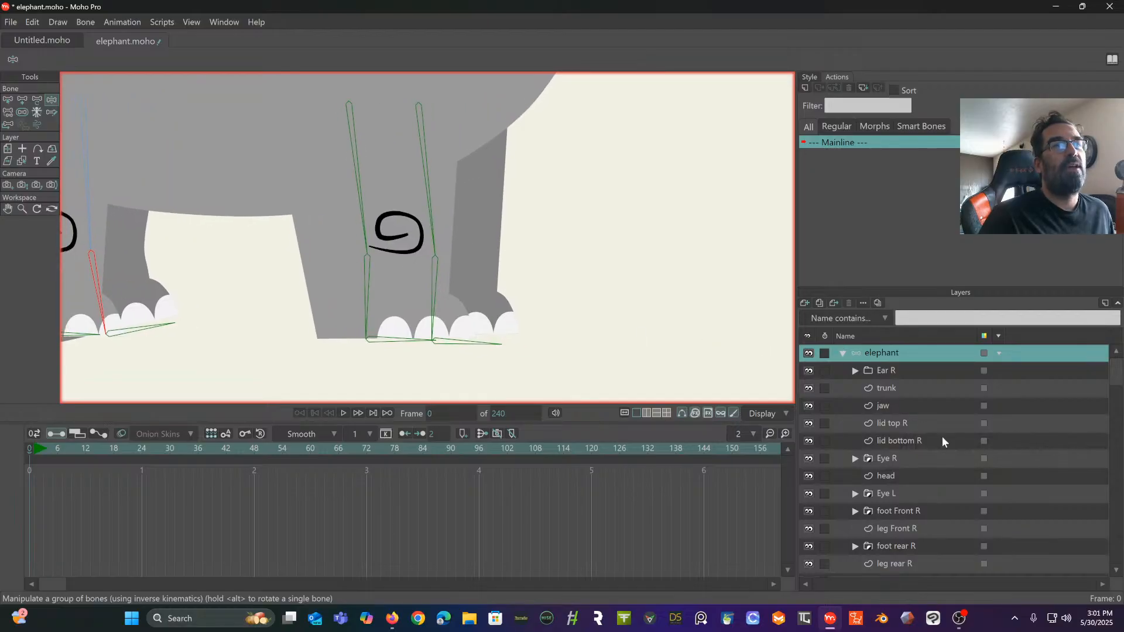
- On the leg front L layer, add outline points at the knee and just above it on both sides of the leg
scroll(942, 441, "down", 2)
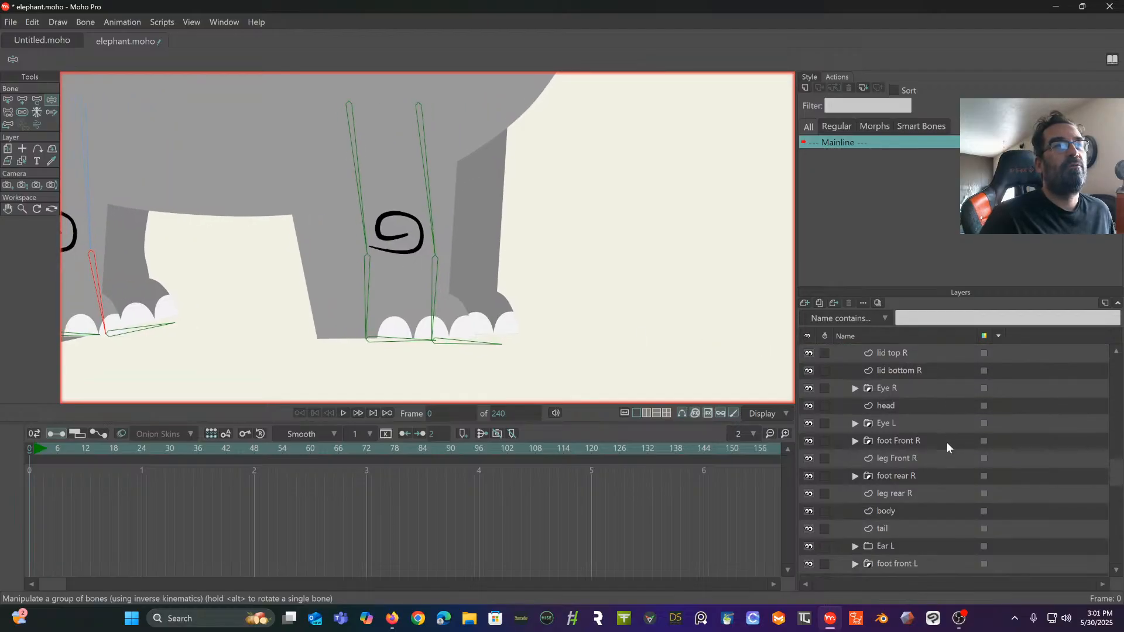
left_click(903, 457)
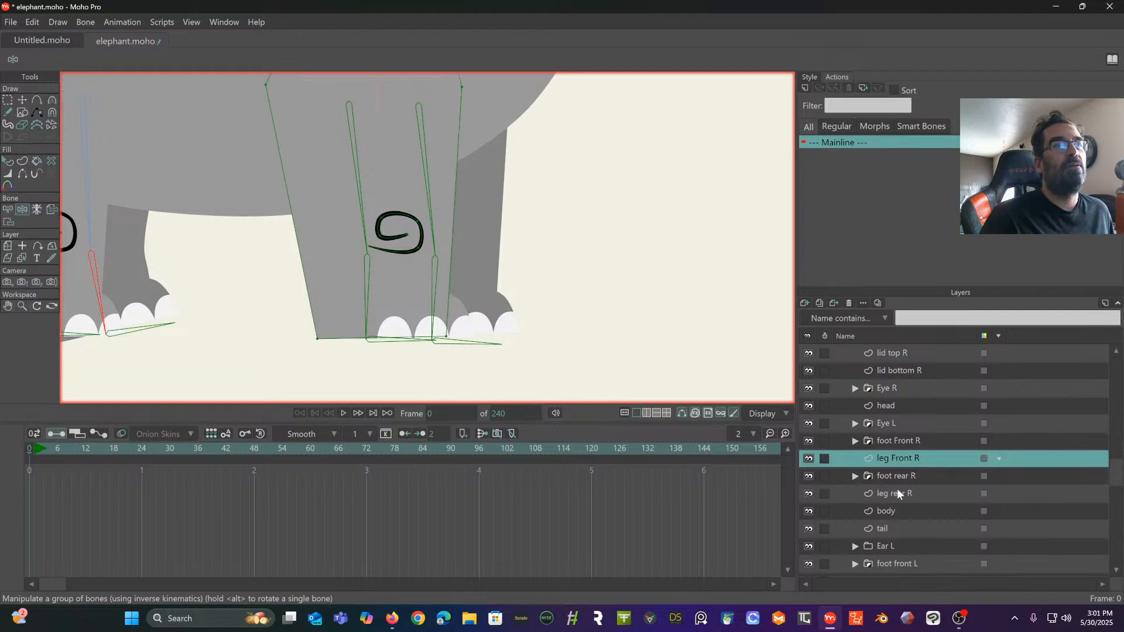
scroll(897, 493, "down", 2)
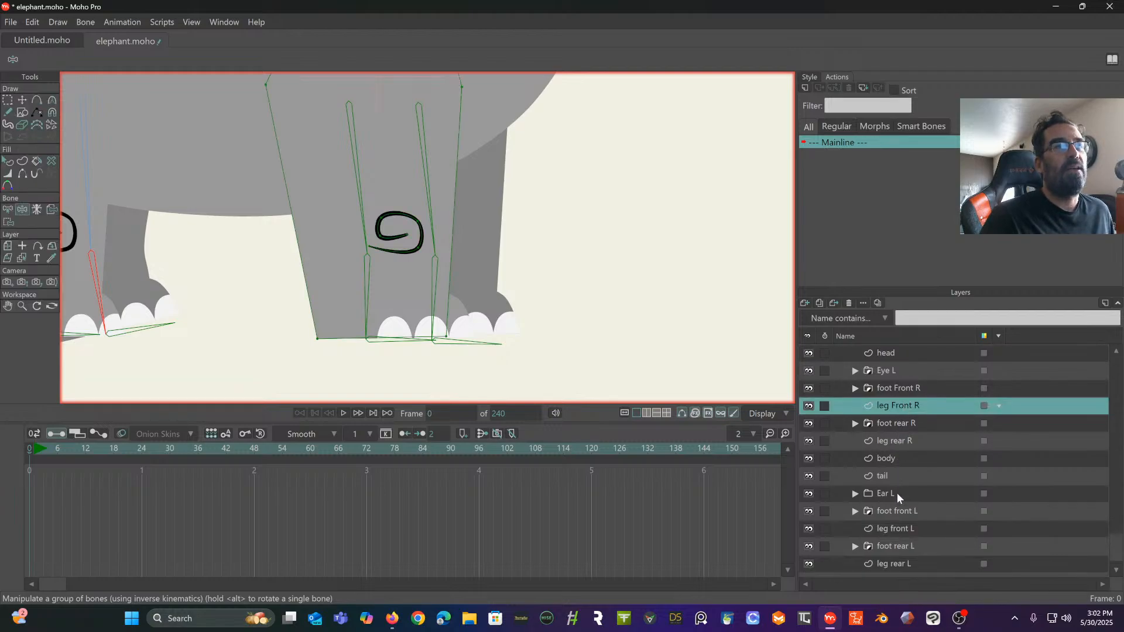
left_click(903, 527)
left_click_drag(682, 265, 679, 310)
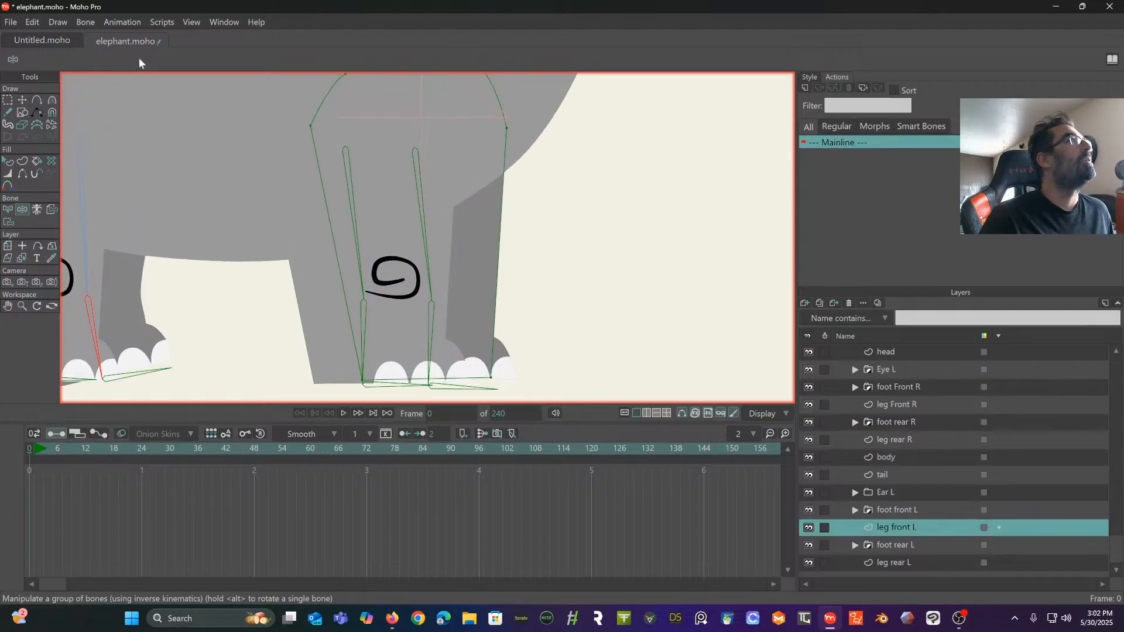
left_click(37, 100)
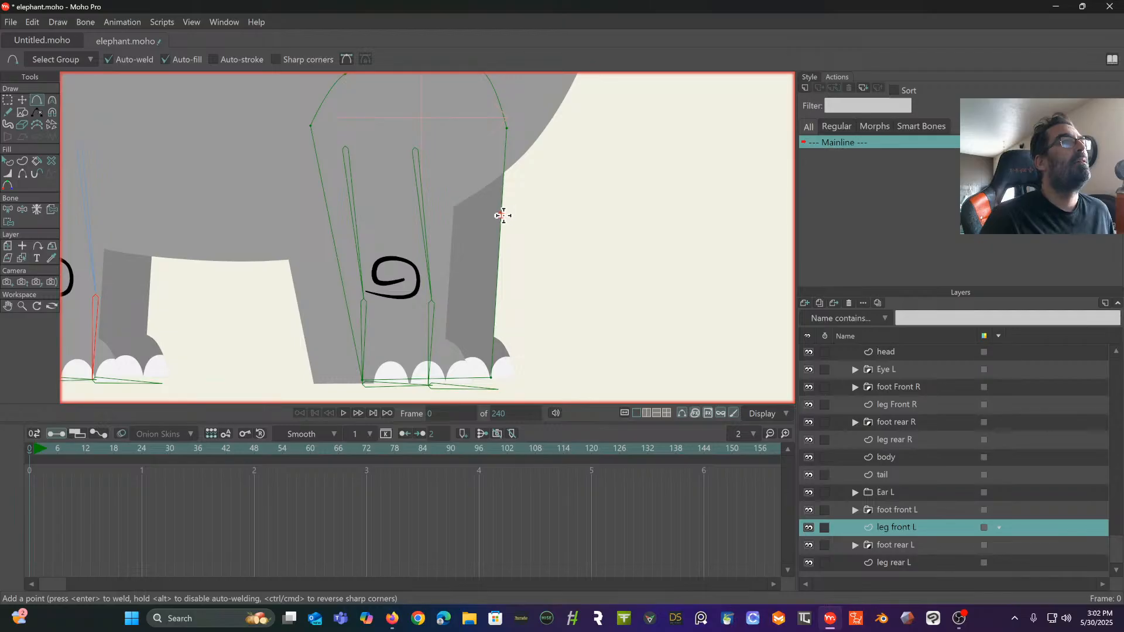
left_click(497, 303)
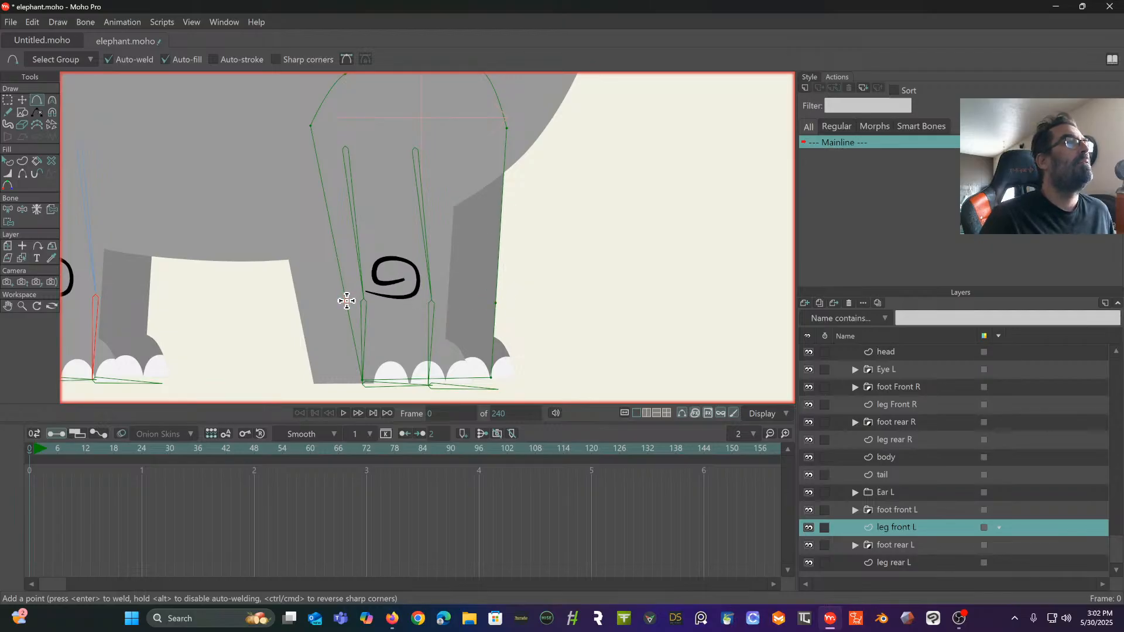
left_click(336, 250)
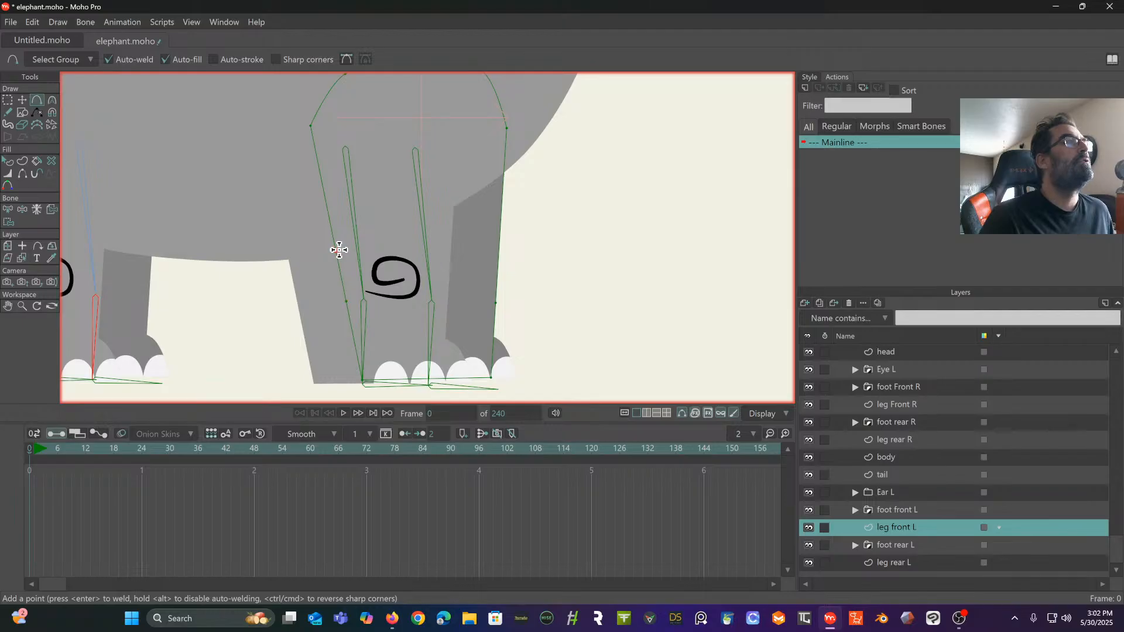
left_click(500, 241)
- Add an ankle point on each side of leg front L and two points along its bottom edge
left_click_drag(513, 277, 540, 229)
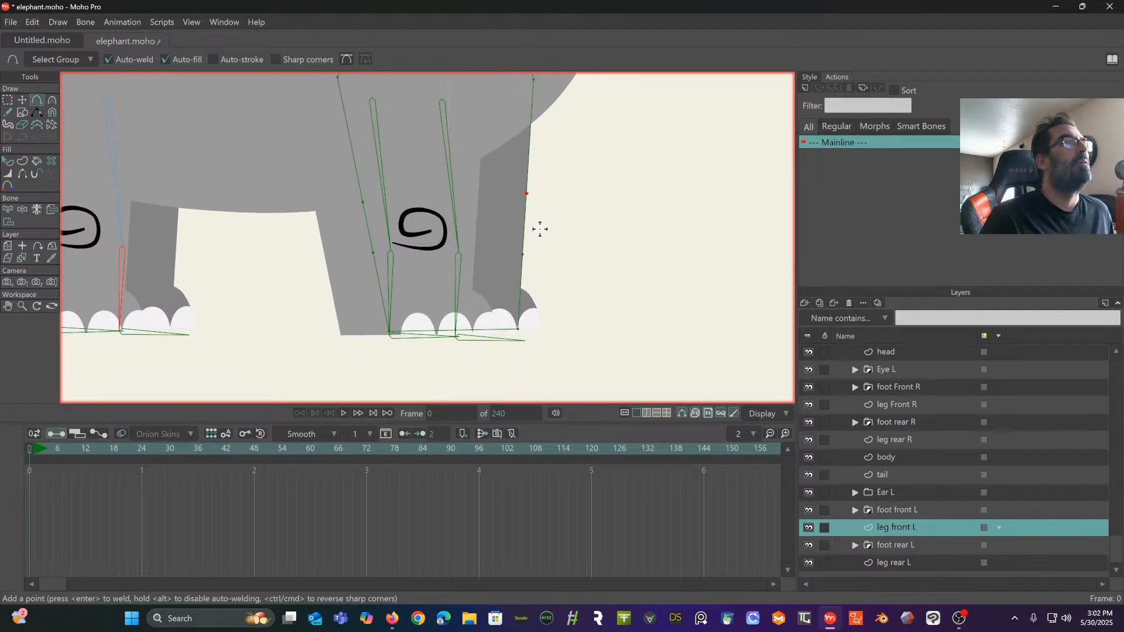
left_click(520, 294)
left_click(382, 296)
left_click(420, 331)
left_click(476, 329)
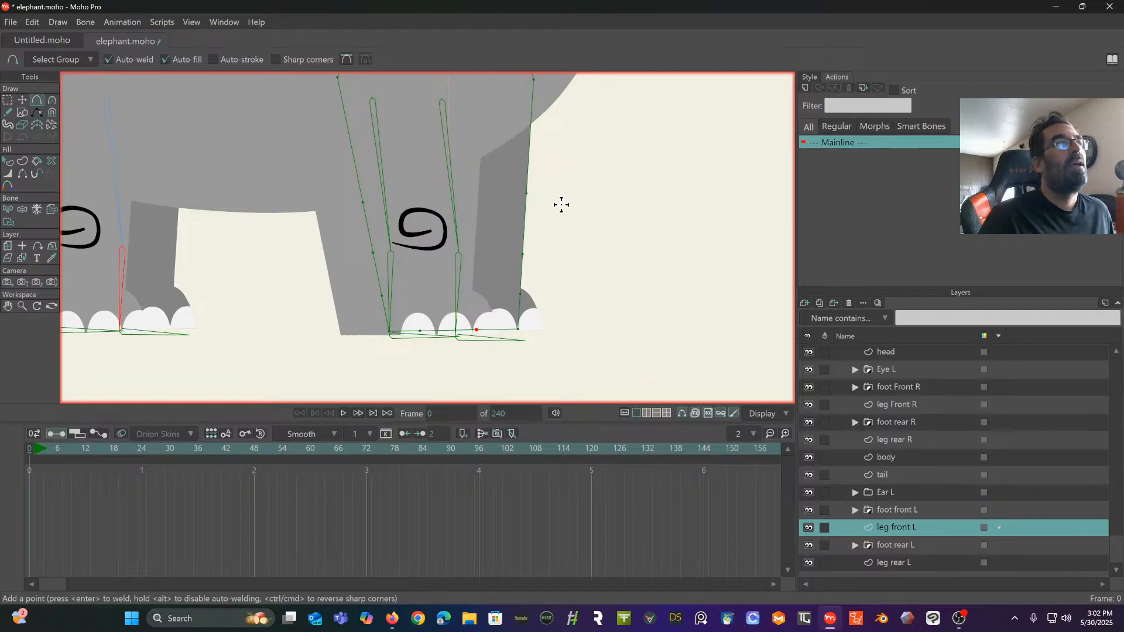
- Bind the upper outline points of leg front L, down to the knee, to the foremost upper leg bone
left_click(9, 210)
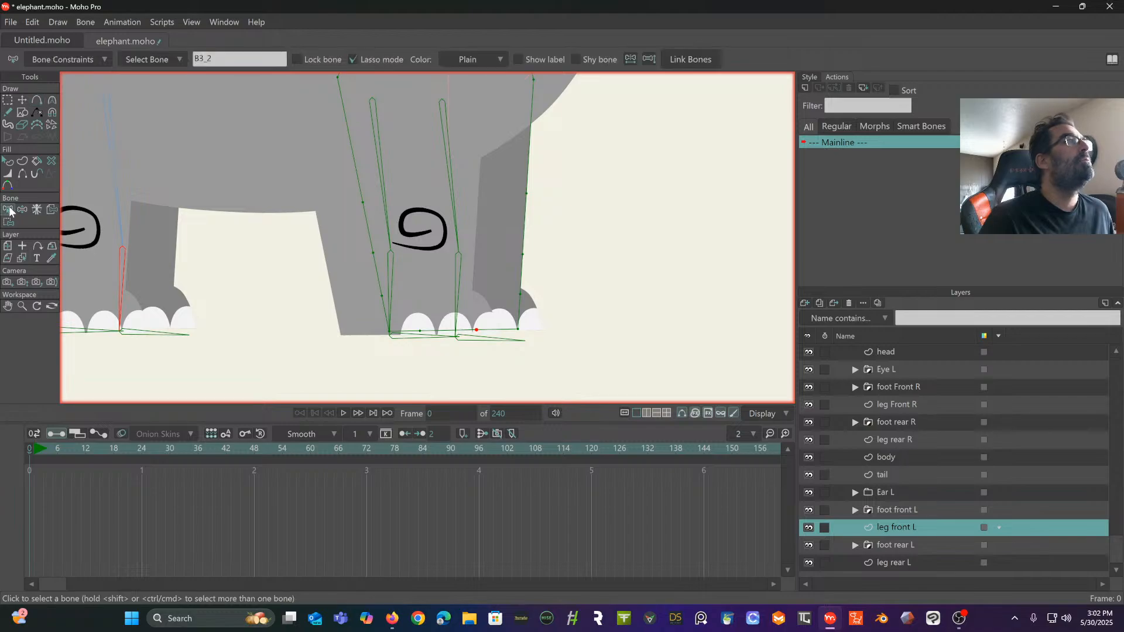
left_click(453, 143)
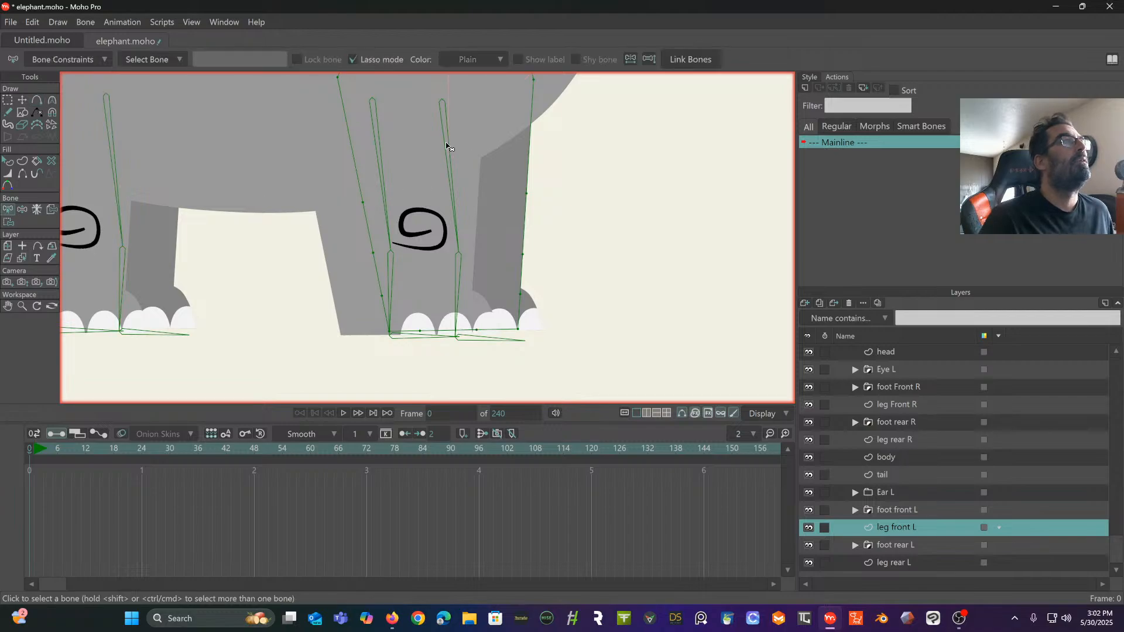
left_click(447, 144)
left_click_drag(452, 169, 394, 254)
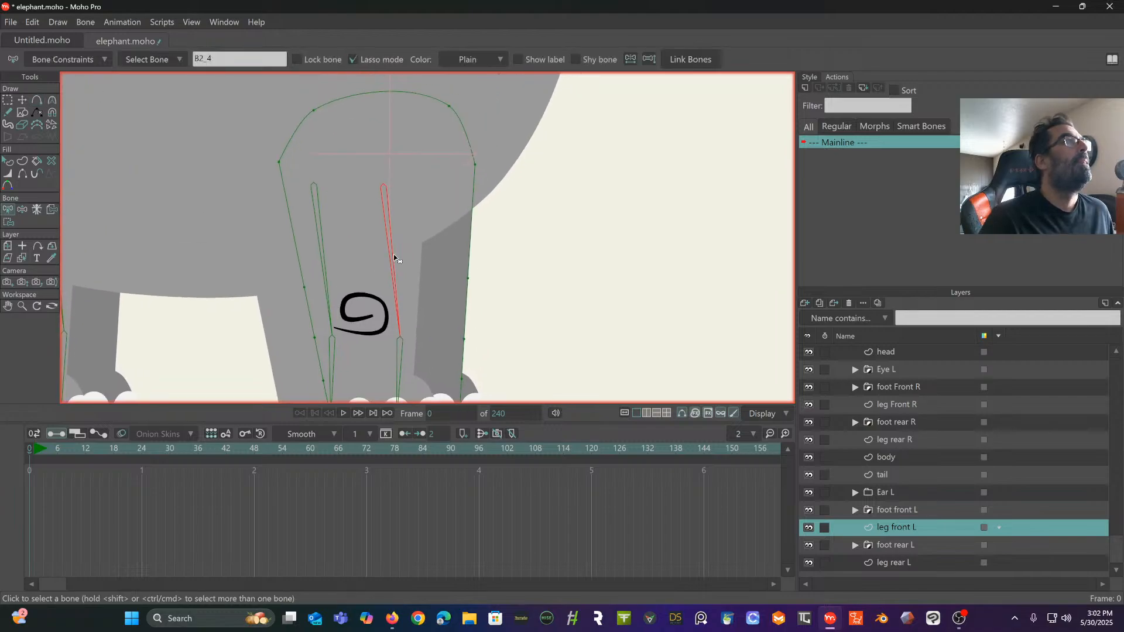
left_click(9, 221)
mouse_move(356, 80)
left_mouse_down()
mouse_move(263, 108)
mouse_move(218, 204)
mouse_move(240, 294)
mouse_move(308, 349)
mouse_move(427, 329)
mouse_move(485, 356)
mouse_move(545, 158)
mouse_move(366, 98)
left_mouse_up()
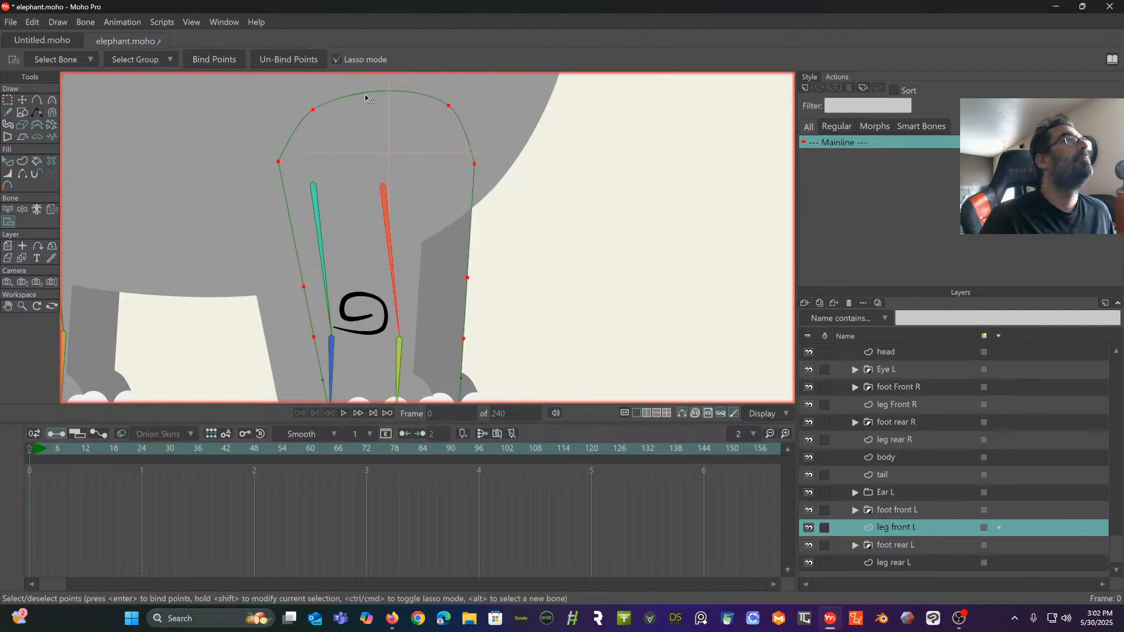
left_click(213, 63)
- Bind the ankle and bottom-edge points of leg front L to the foremost lower leg bone
scroll(329, 249, "down", 1)
left_click_drag(335, 250, 358, 160)
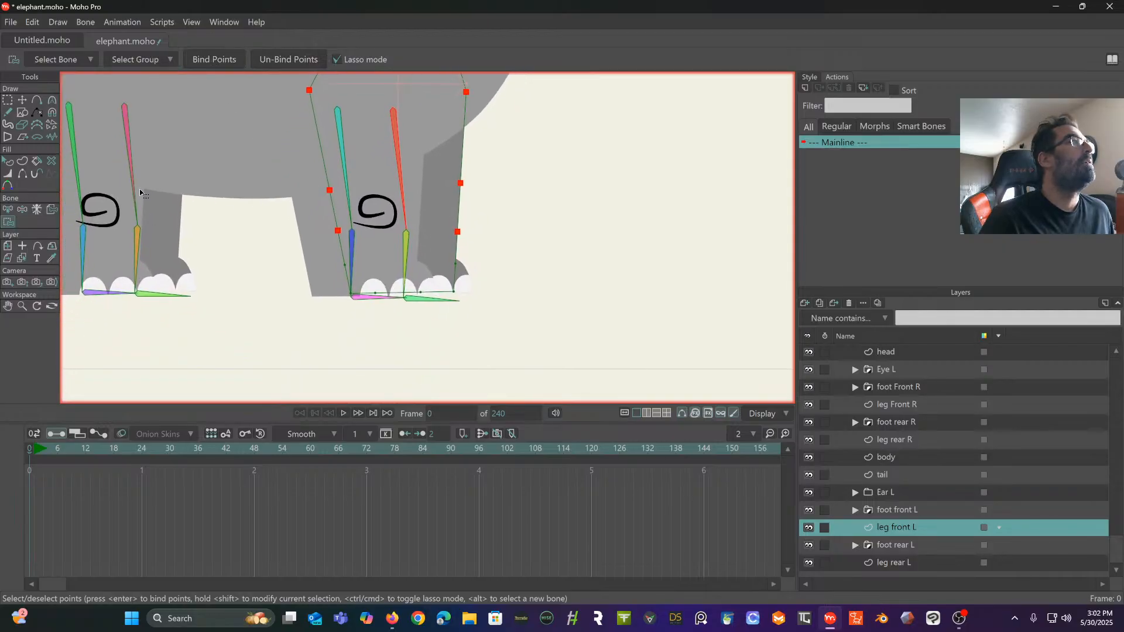
left_click(9, 209)
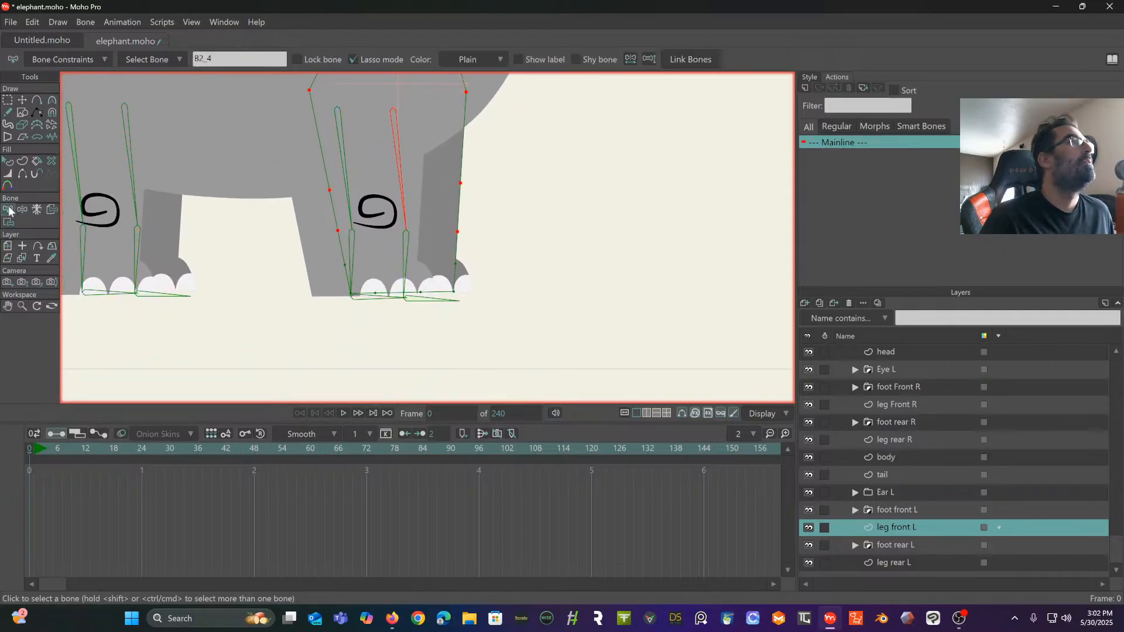
left_click(400, 252)
left_click(409, 257)
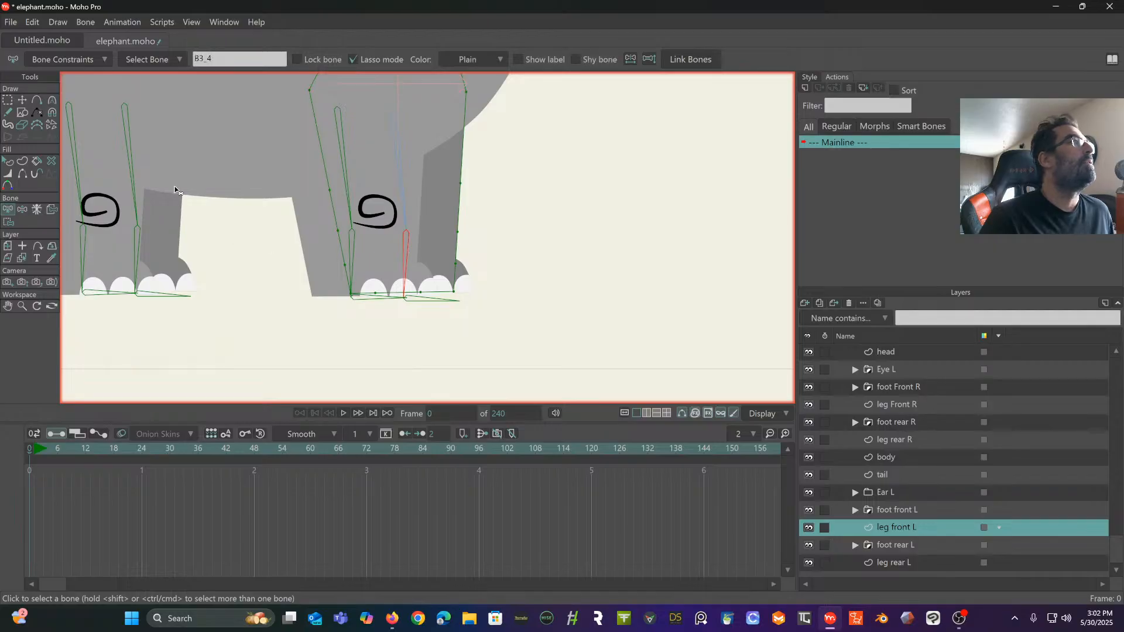
left_click(8, 221)
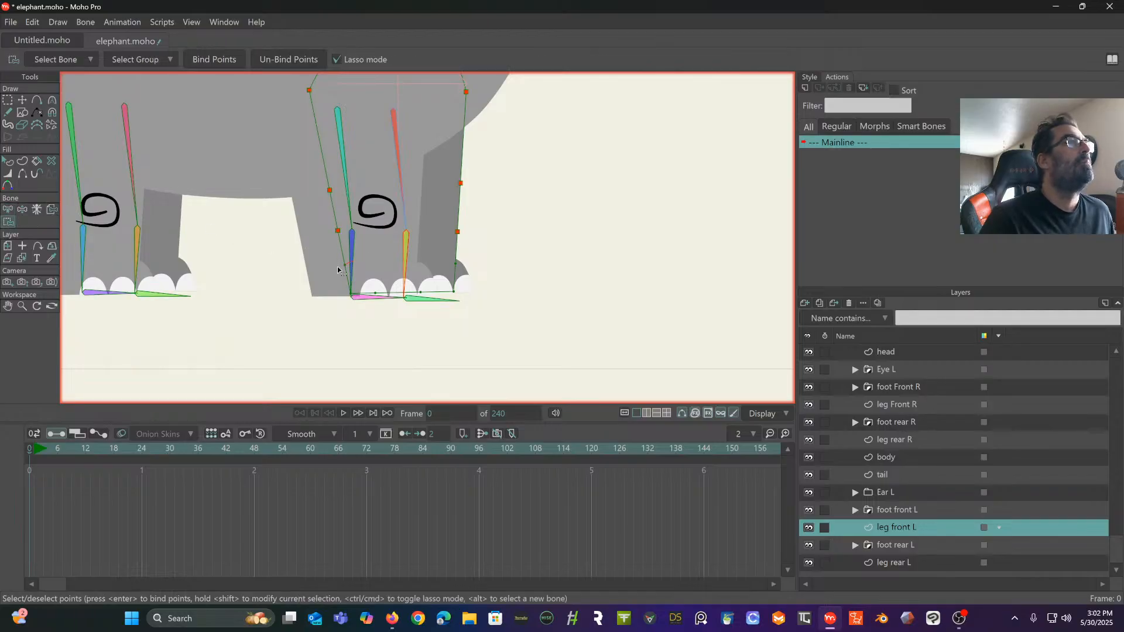
mouse_move(338, 271)
left_mouse_down()
mouse_move(464, 336)
mouse_move(507, 279)
mouse_move(393, 251)
left_mouse_up()
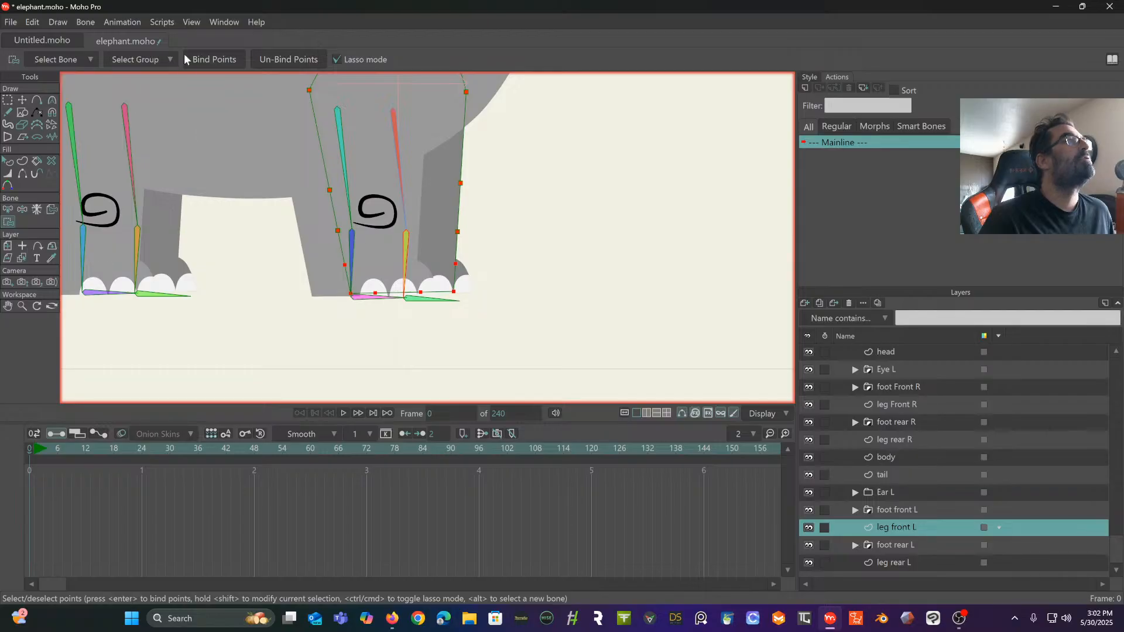
left_click(211, 58)
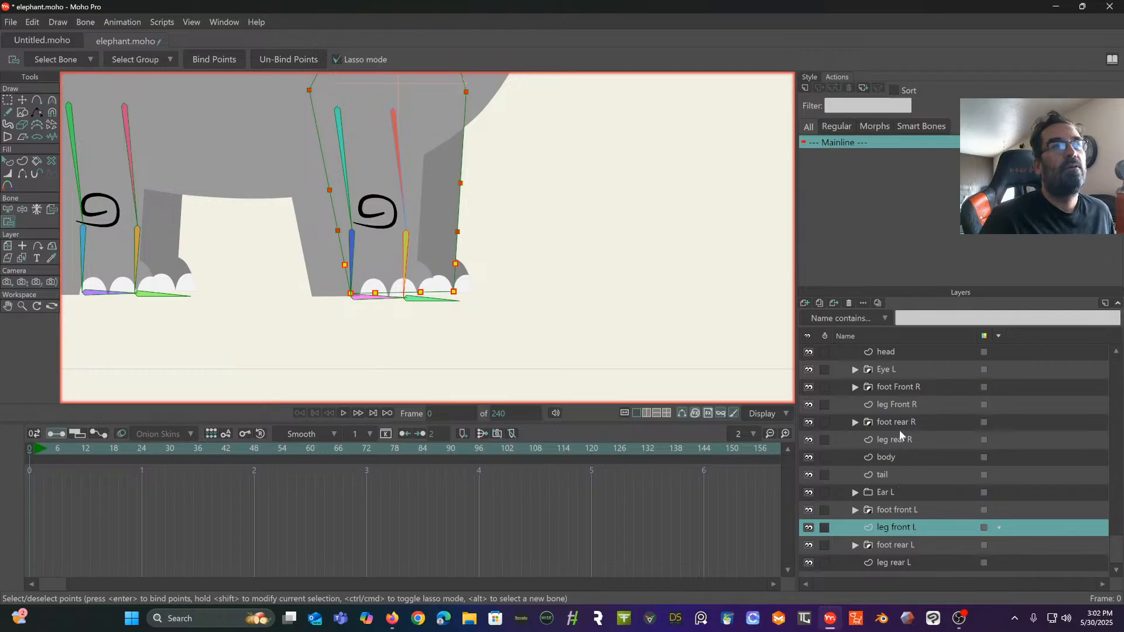
- Add points to the leg Front R outline above the knee, at the knee and ankle on both sides, and two along the bottom edge
left_click(901, 403)
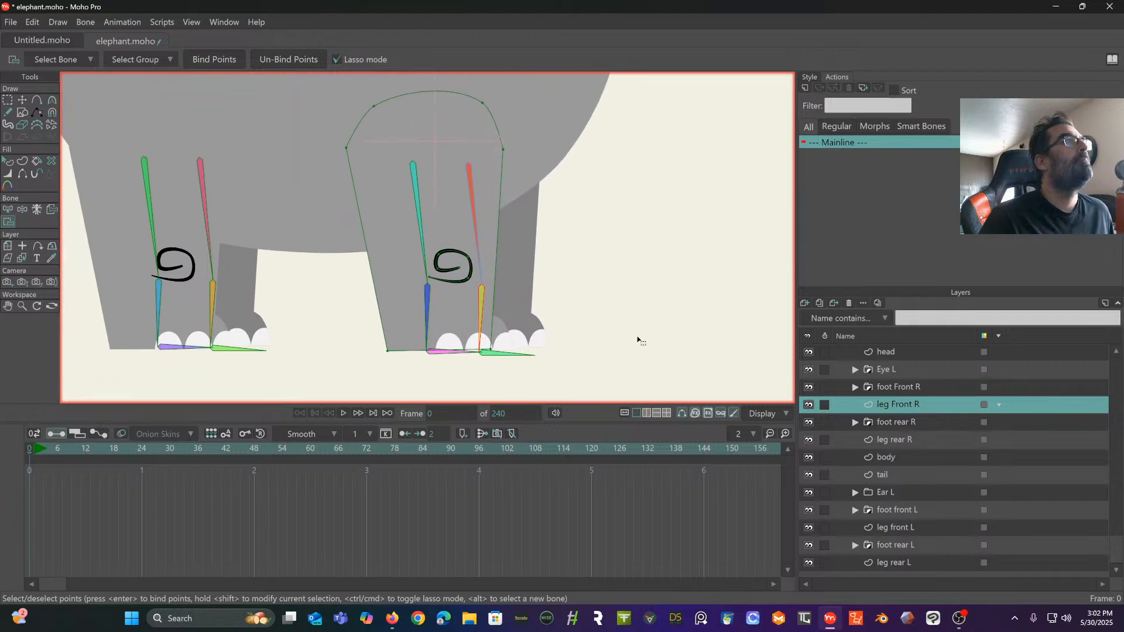
left_click(36, 100)
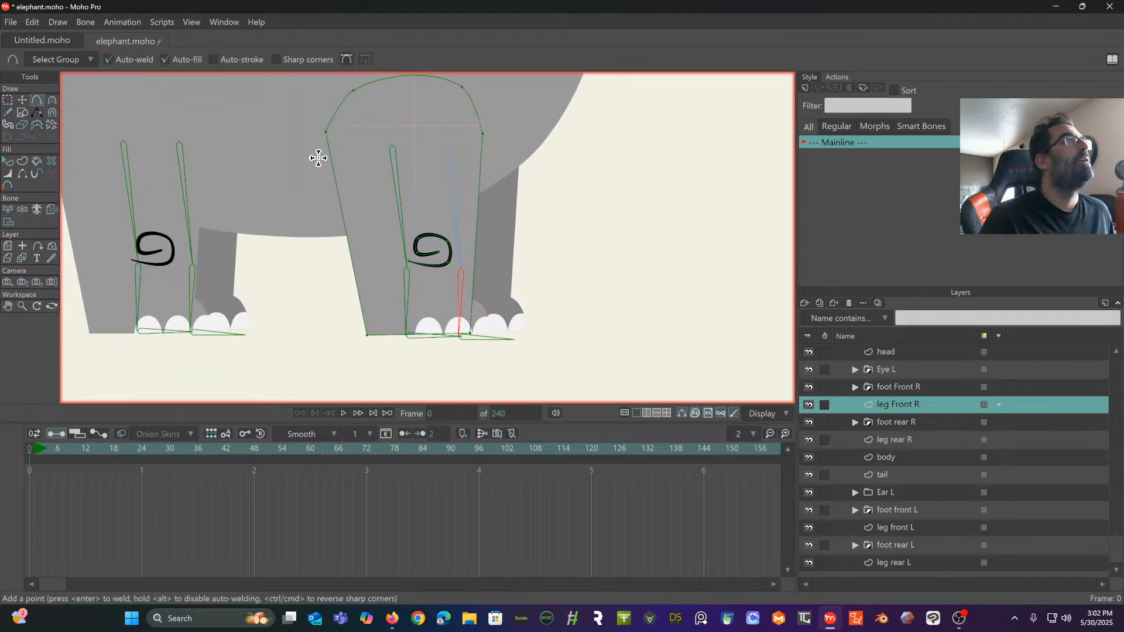
left_click(351, 267)
left_click(474, 266)
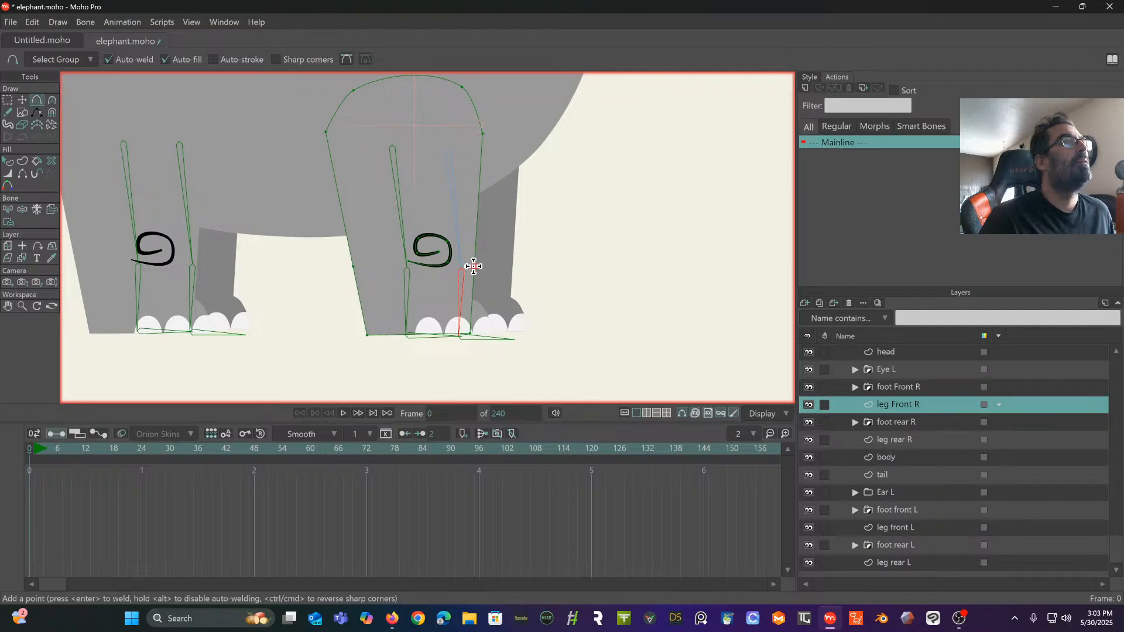
left_click(476, 232)
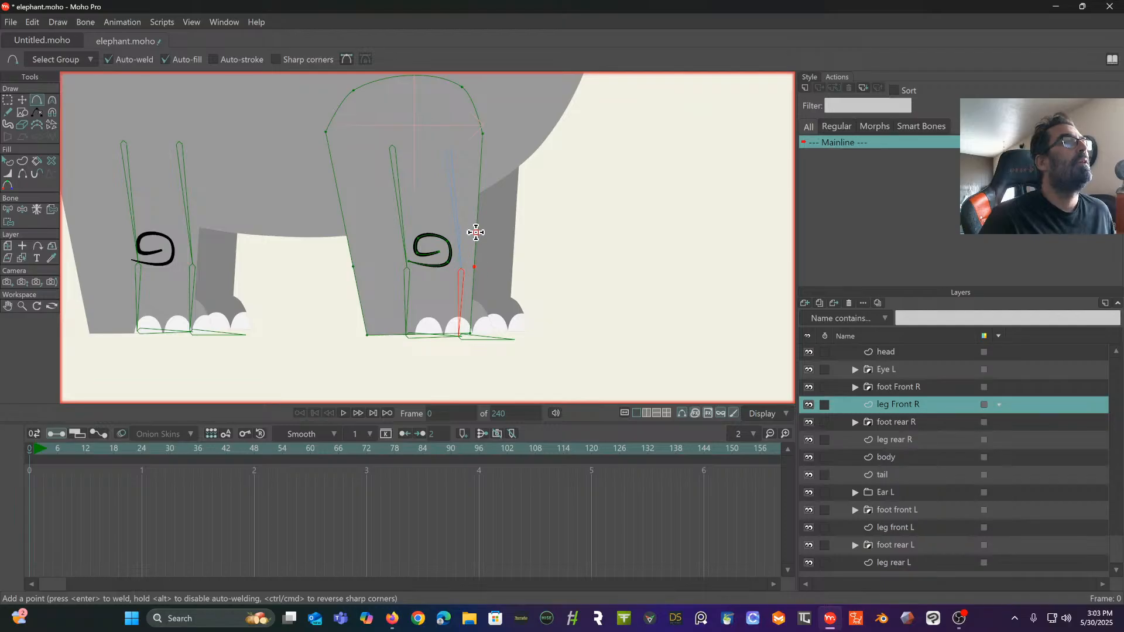
left_click(344, 222)
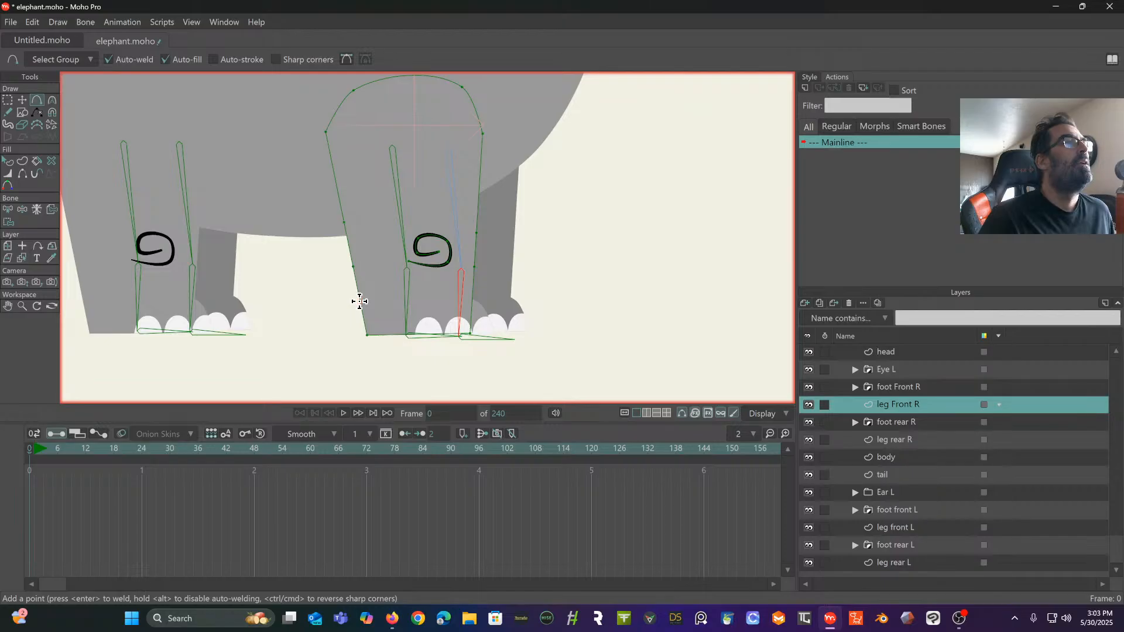
left_click(472, 305)
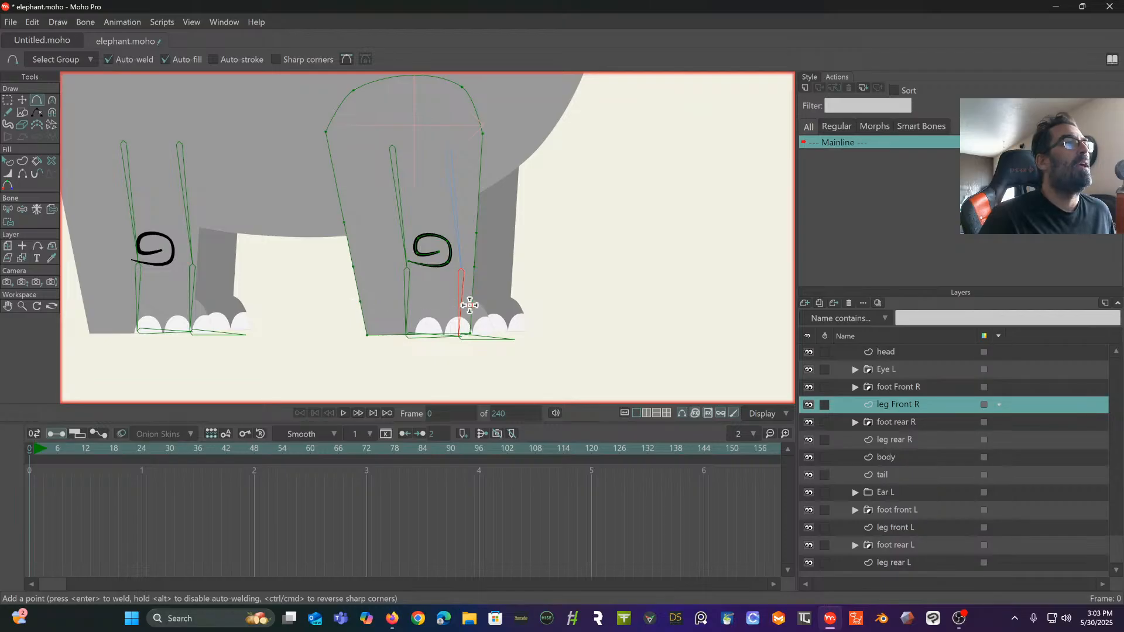
left_click(396, 335)
left_click(436, 335)
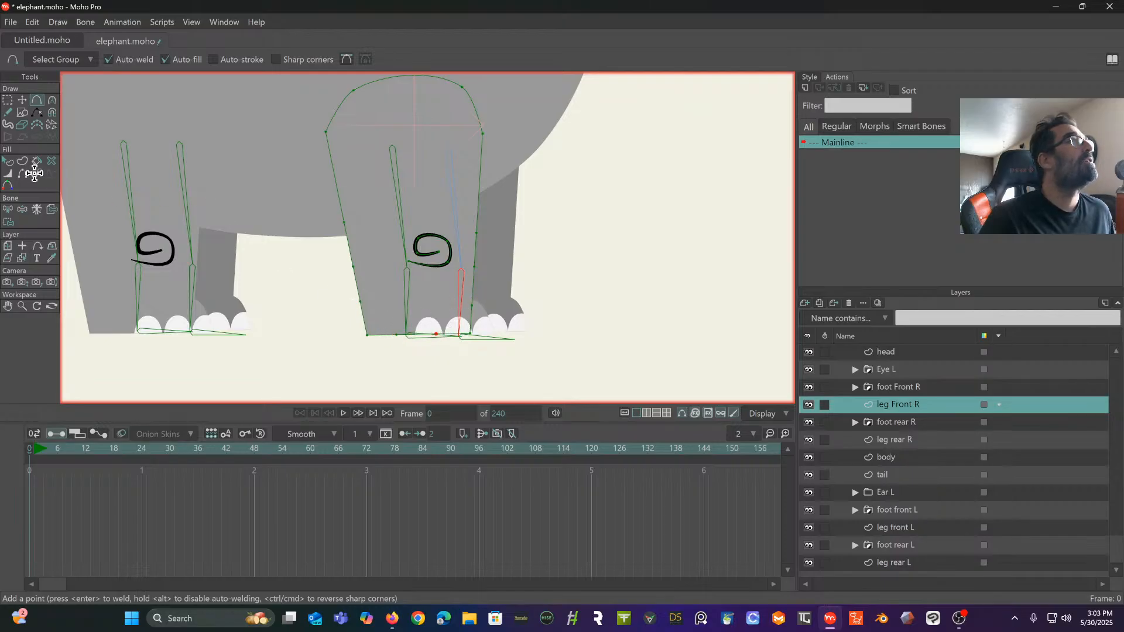
- Bind the upper outline points of leg Front R, down to the knee, and the knee spiral to the rearward of the two front upper leg bones
left_click(7, 210)
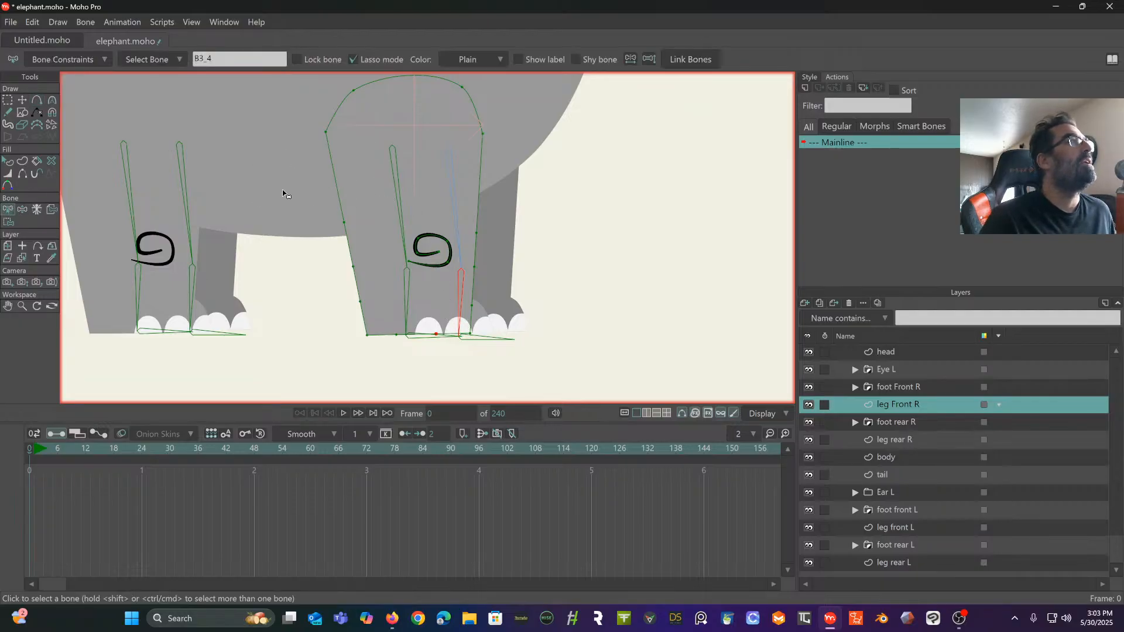
left_click(397, 176)
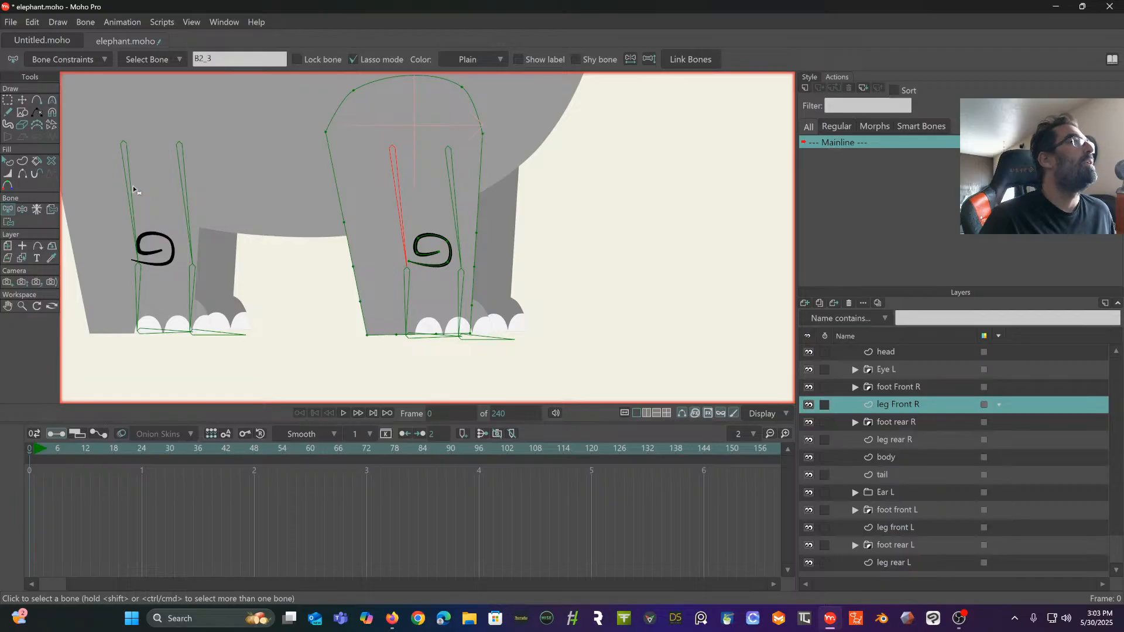
left_click(12, 219)
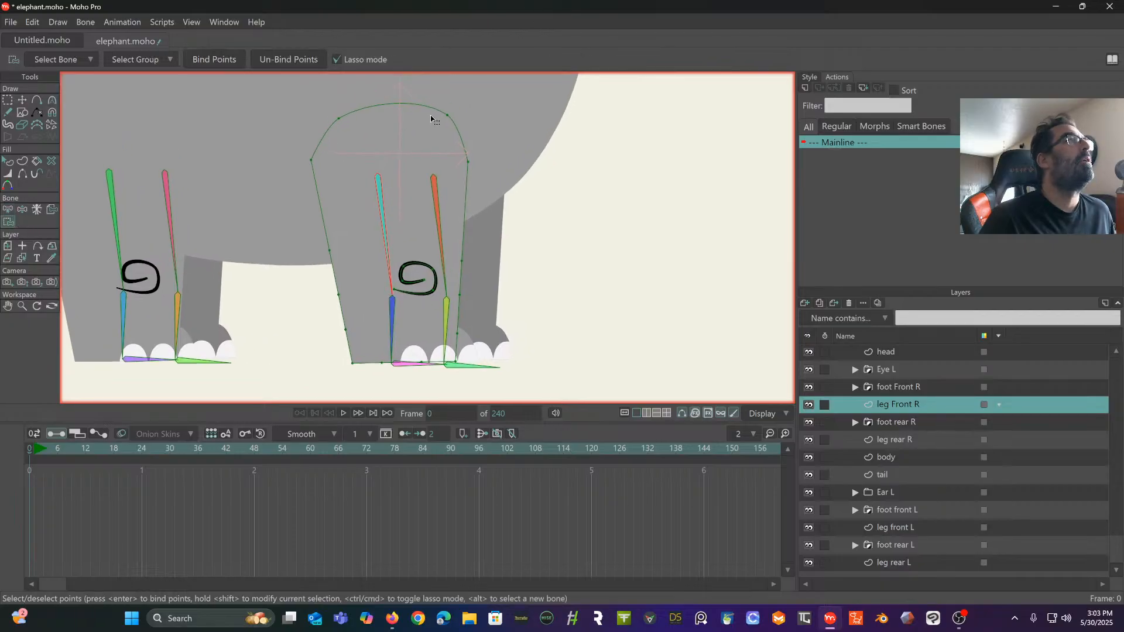
mouse_move(308, 105)
left_mouse_down()
mouse_move(259, 224)
mouse_move(291, 285)
mouse_move(315, 301)
mouse_move(449, 303)
mouse_move(502, 265)
mouse_move(547, 166)
mouse_move(418, 75)
left_mouse_up()
left_click(205, 59)
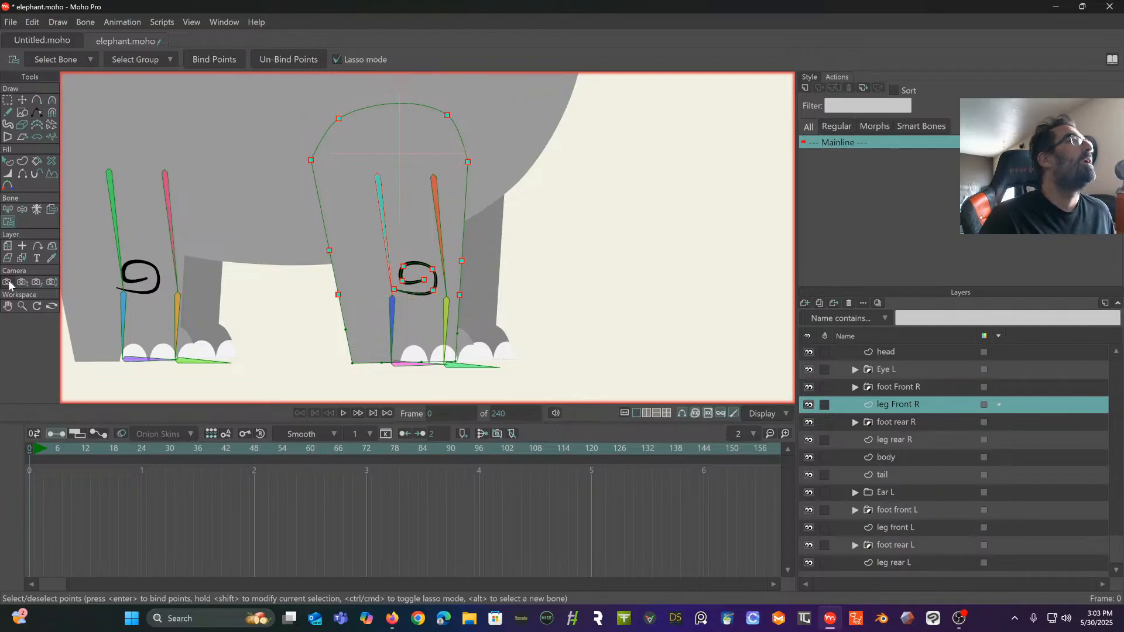
- Bind the ankle and bottom-edge points of leg Front R to the rearward of the two front lower leg bones
left_click(8, 209)
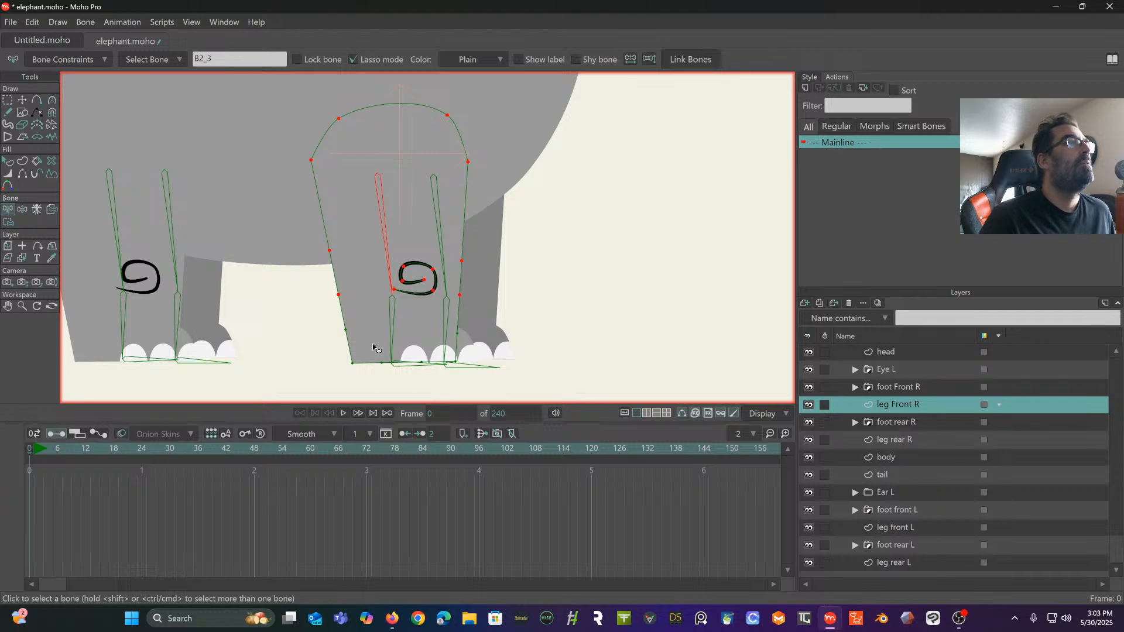
left_click(391, 320)
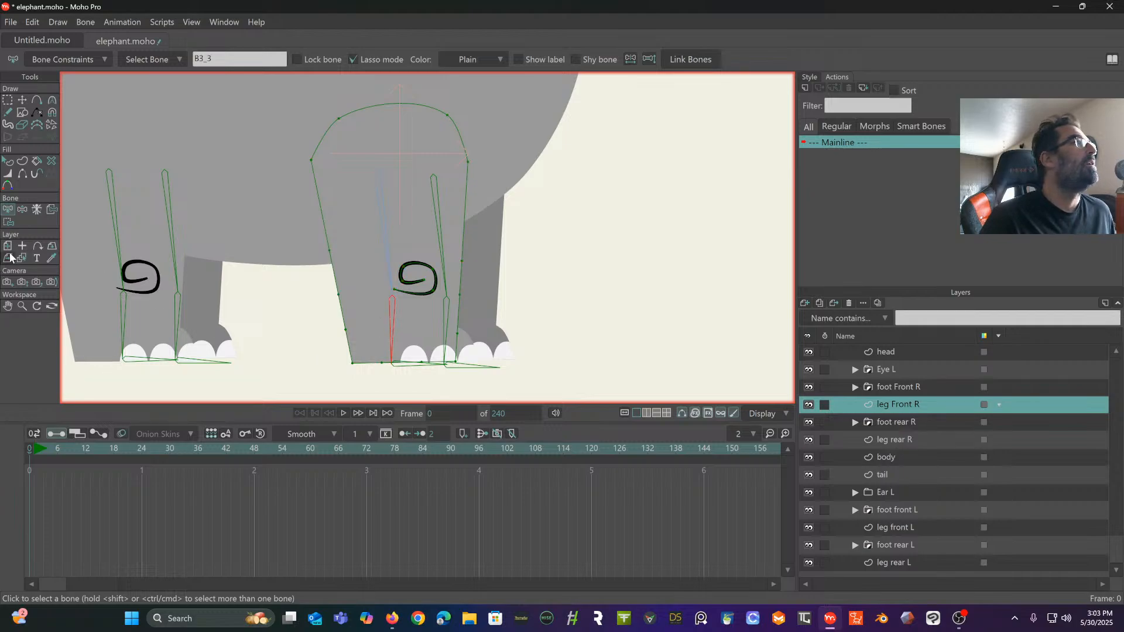
left_click(8, 222)
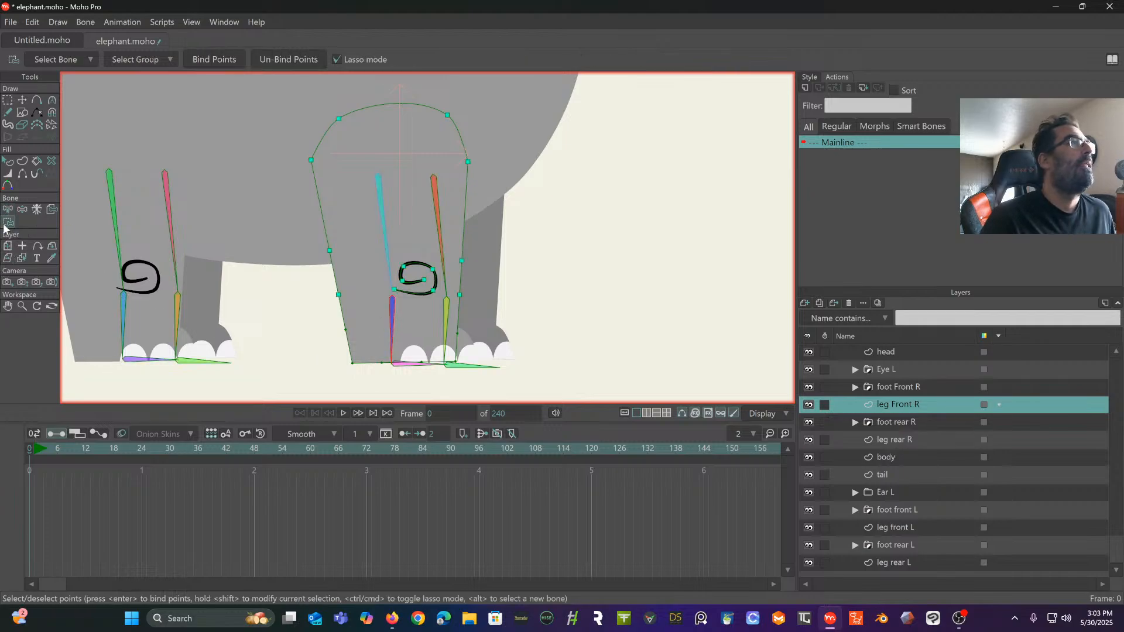
mouse_move(353, 306)
left_mouse_down()
mouse_move(324, 405)
mouse_move(493, 376)
mouse_move(481, 326)
mouse_move(412, 302)
left_mouse_up()
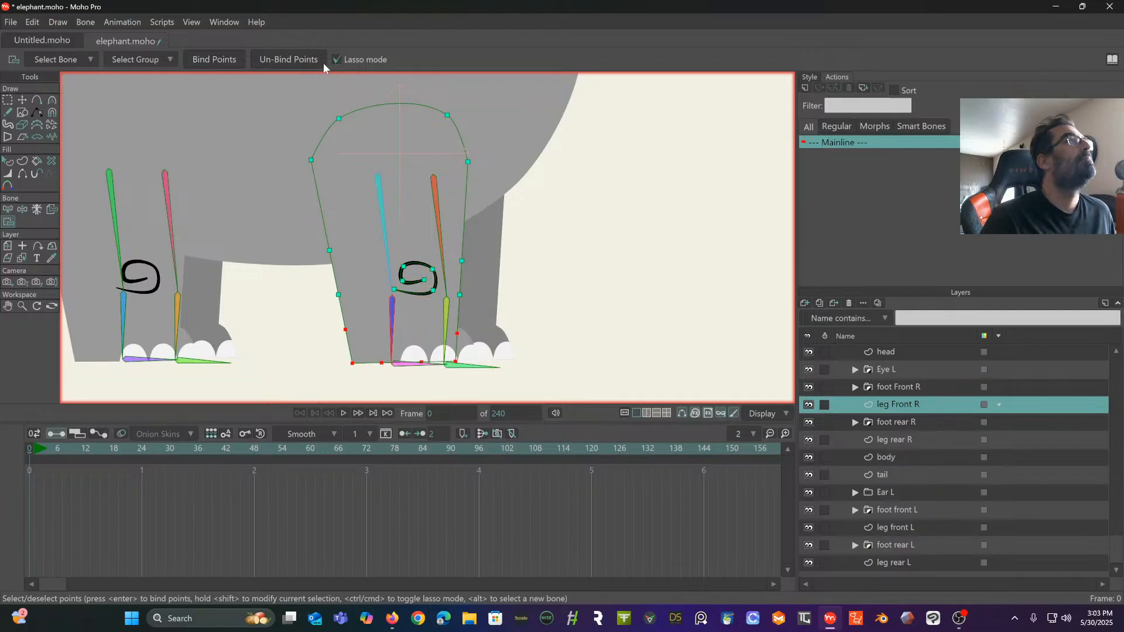
left_click(217, 59)
scroll(387, 374, "down", 5)
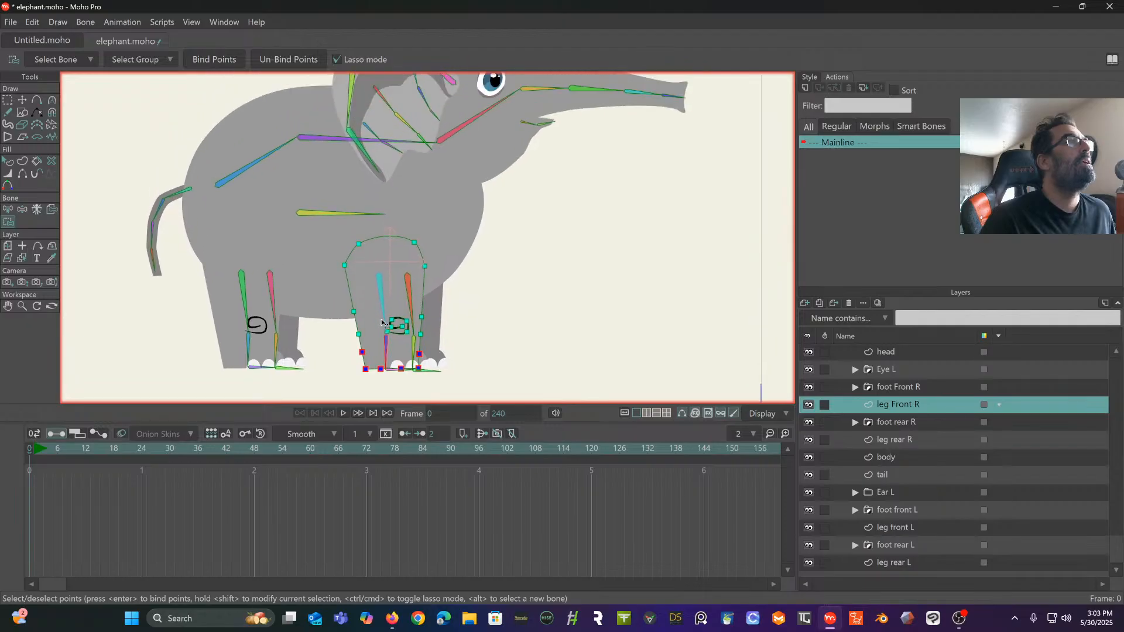
- Select the elephant bone layer and test the ear bones with Manipulate Bones, ending with the rig back in its rest pose
scroll(352, 364, "down", 4)
left_click_drag(348, 361, 335, 287)
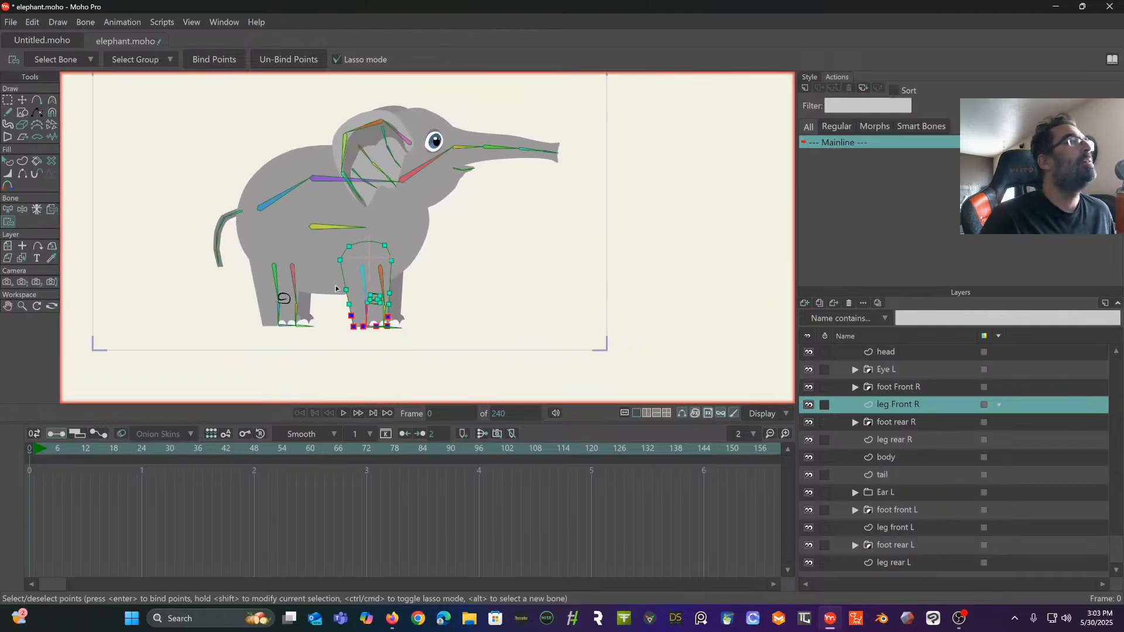
scroll(959, 451, "up", 4)
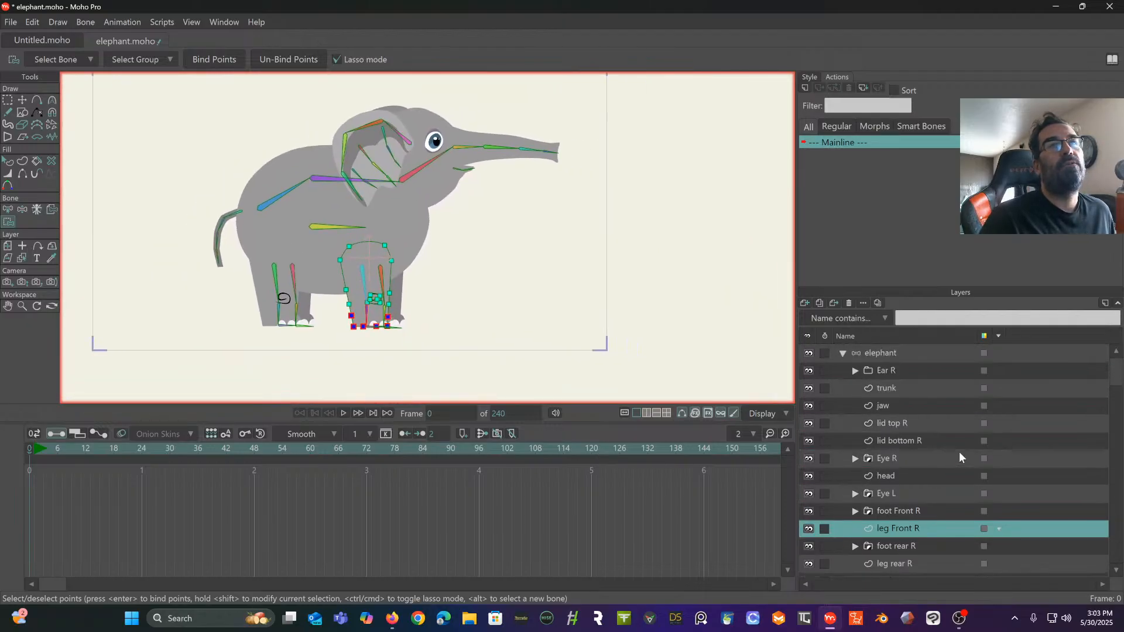
left_click(895, 355)
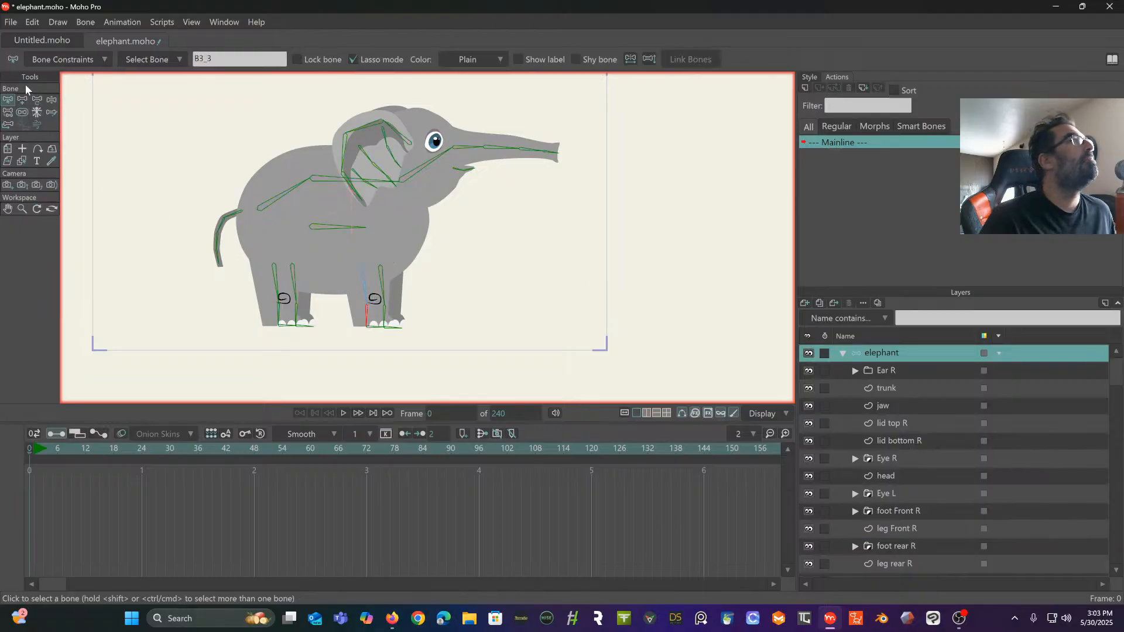
left_click(51, 101)
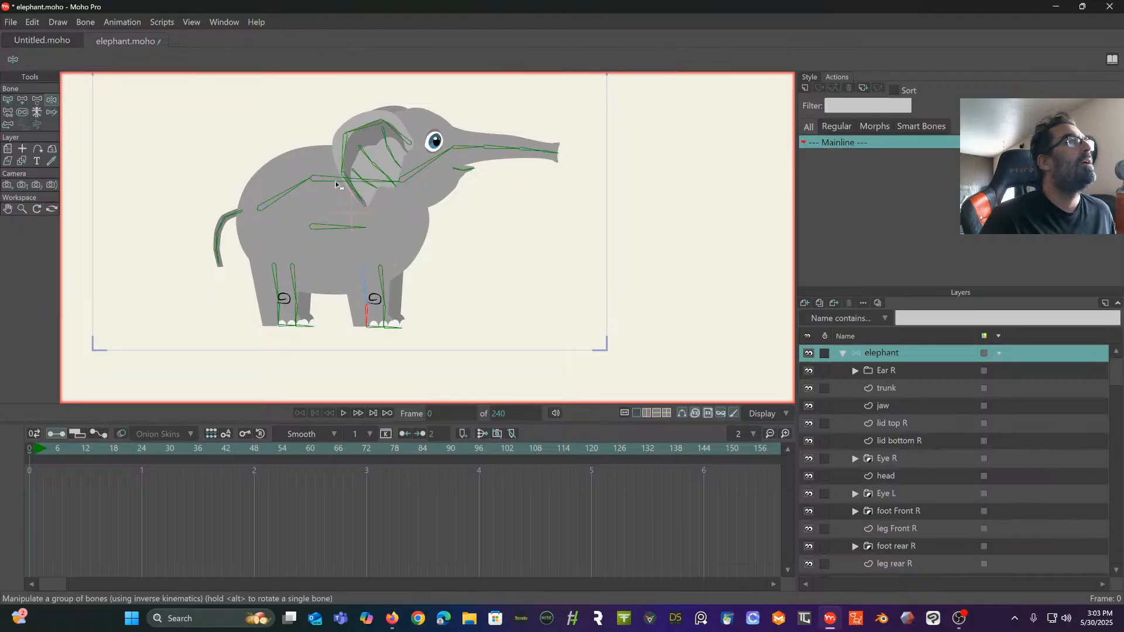
left_click_drag(341, 193, 362, 184)
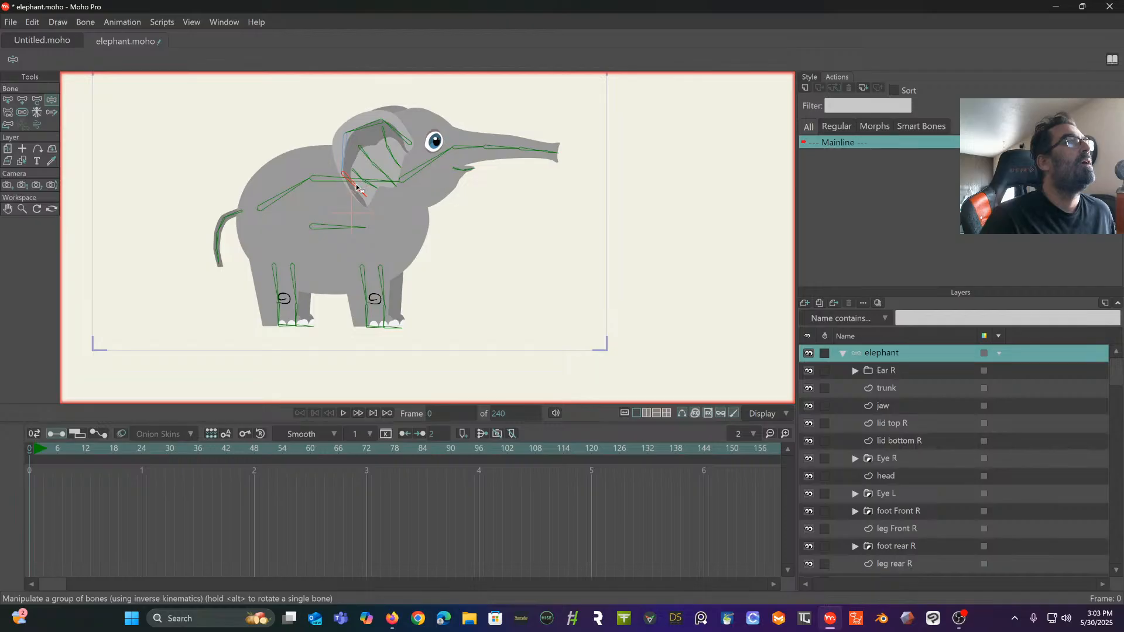
left_click_drag(371, 125, 409, 124)
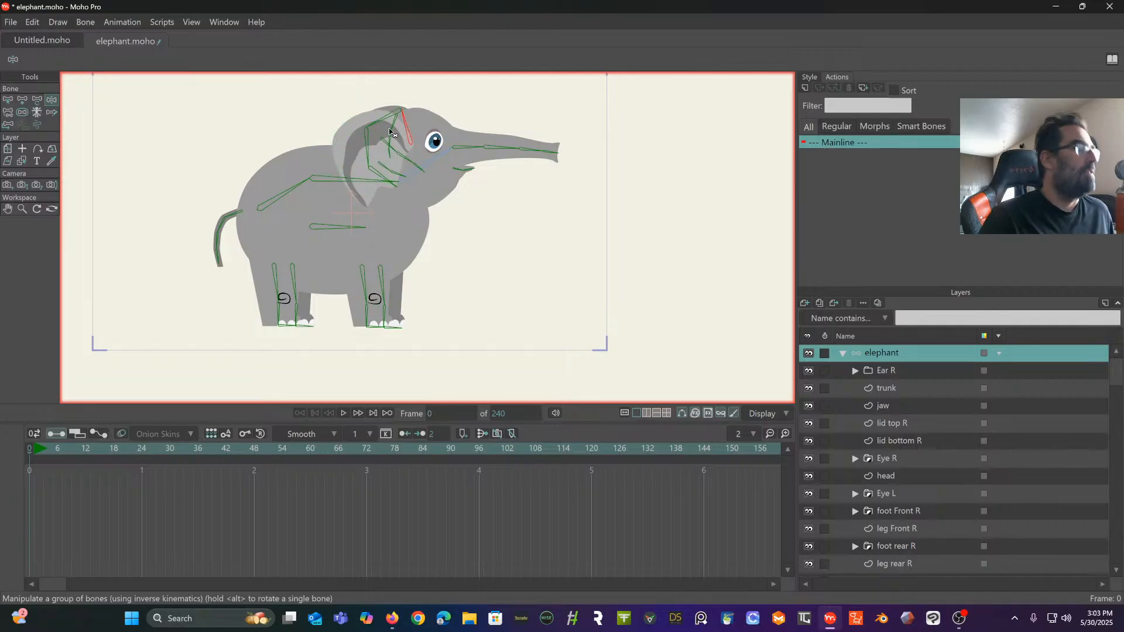
left_click(28, 451)
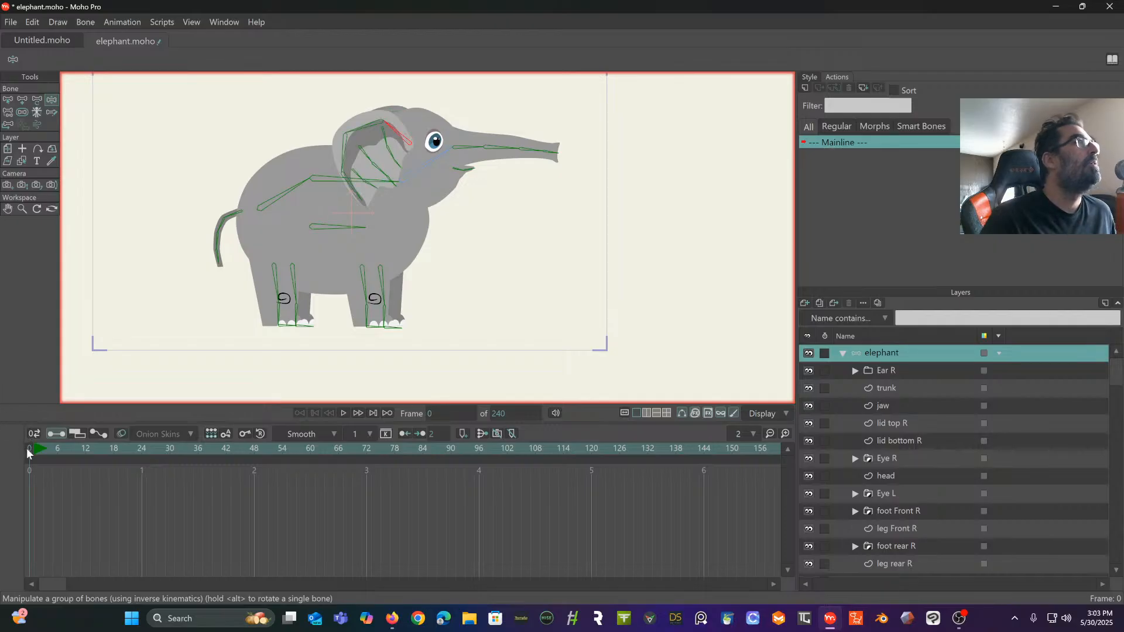
- Test how the head, body, front and rear legs, and tail follow by manipulating their bones
left_click(430, 158)
left_click_drag(431, 162, 445, 211)
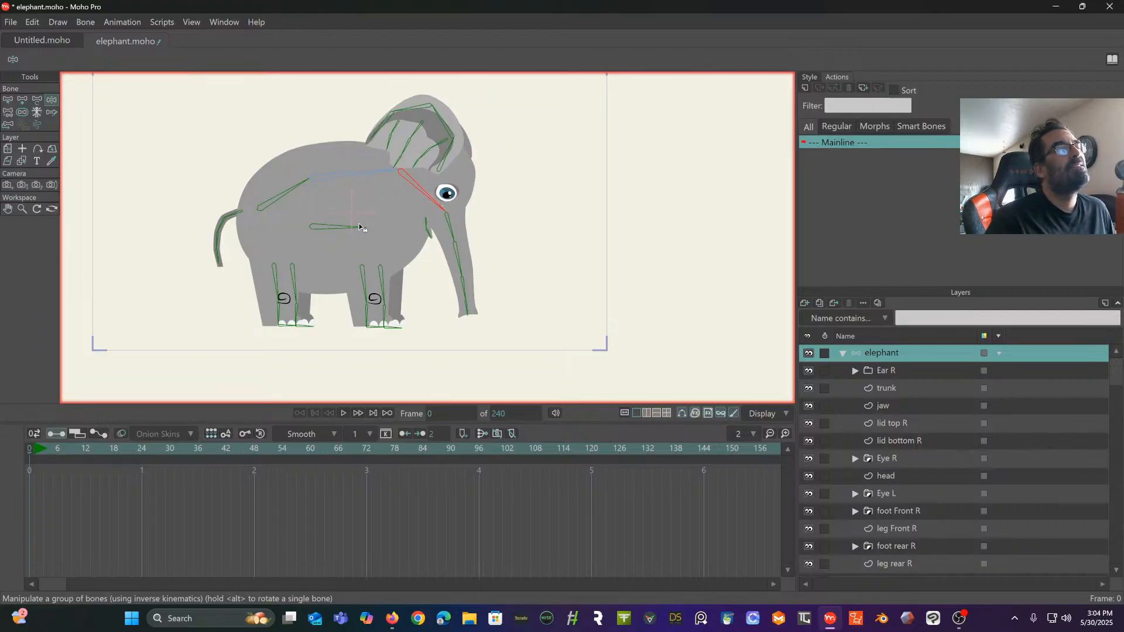
left_click_drag(386, 281, 413, 276)
left_click_drag(347, 227, 387, 267)
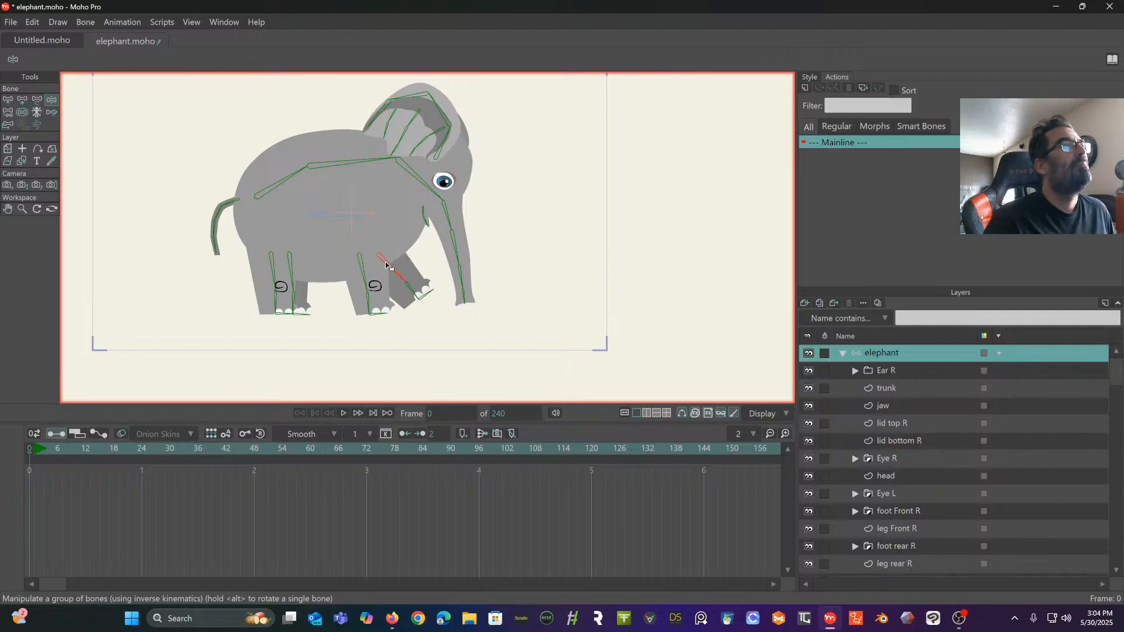
mouse_move(297, 269)
left_mouse_down()
mouse_move(314, 265)
mouse_move(248, 256)
mouse_move(287, 258)
left_mouse_up()
left_click_drag(239, 200, 234, 202)
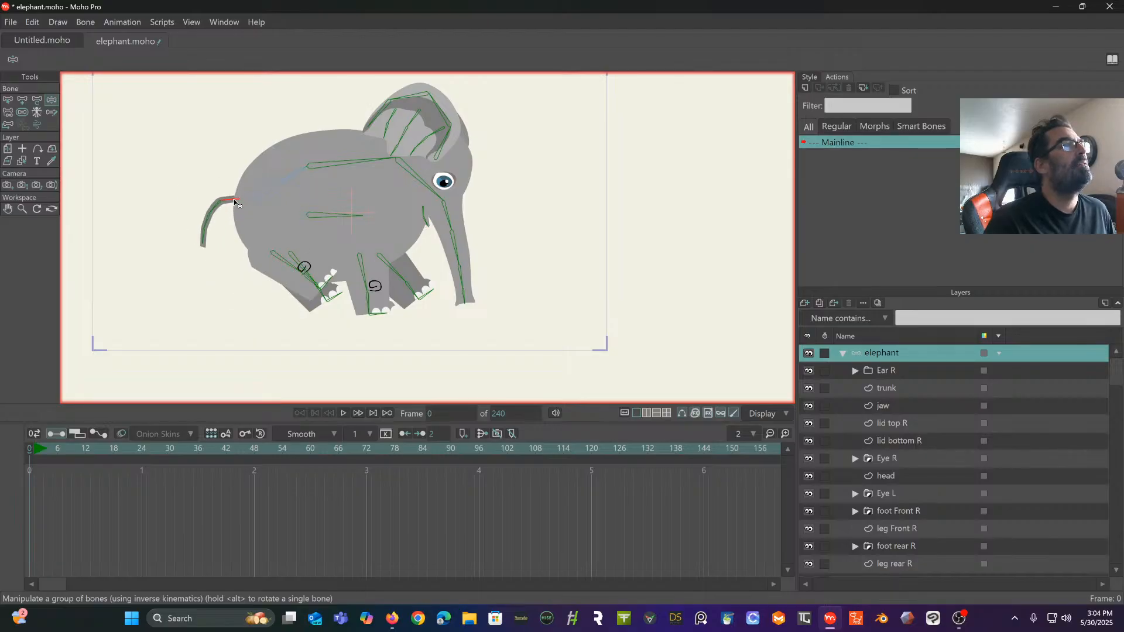
- Test the rear spine bone by swinging it through different poses, then reset the rig to its rest pose at frame 0
left_click_drag(301, 184, 252, 118)
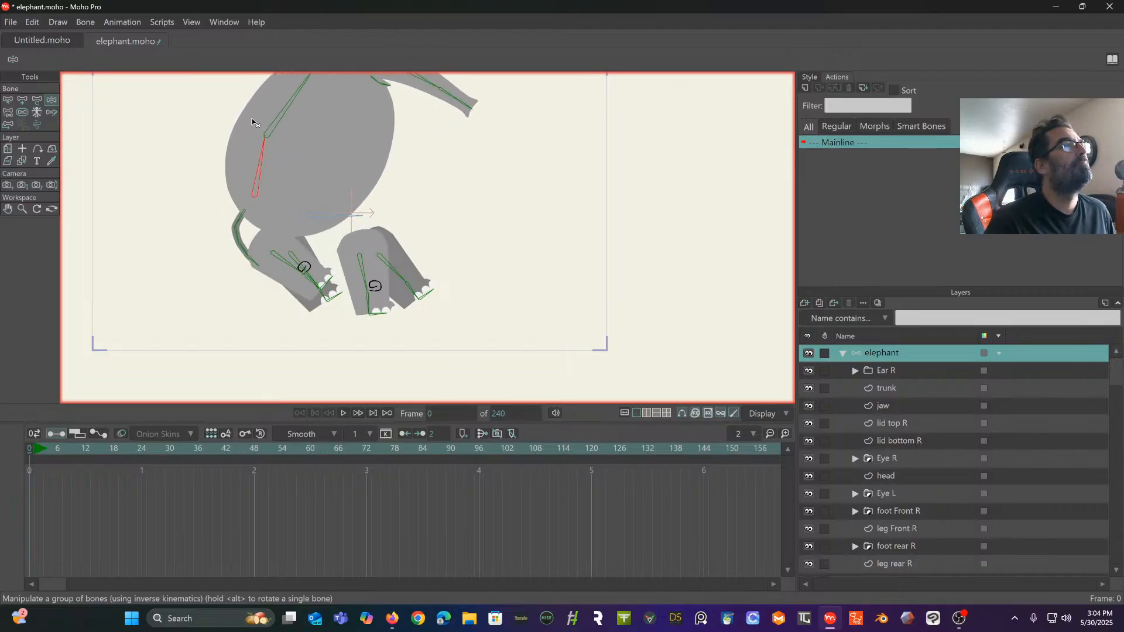
left_click_drag(351, 198, 351, 279)
mouse_move(255, 246)
left_mouse_down()
mouse_move(251, 235)
mouse_move(285, 271)
mouse_move(258, 173)
mouse_move(299, 226)
mouse_move(261, 253)
left_mouse_up()
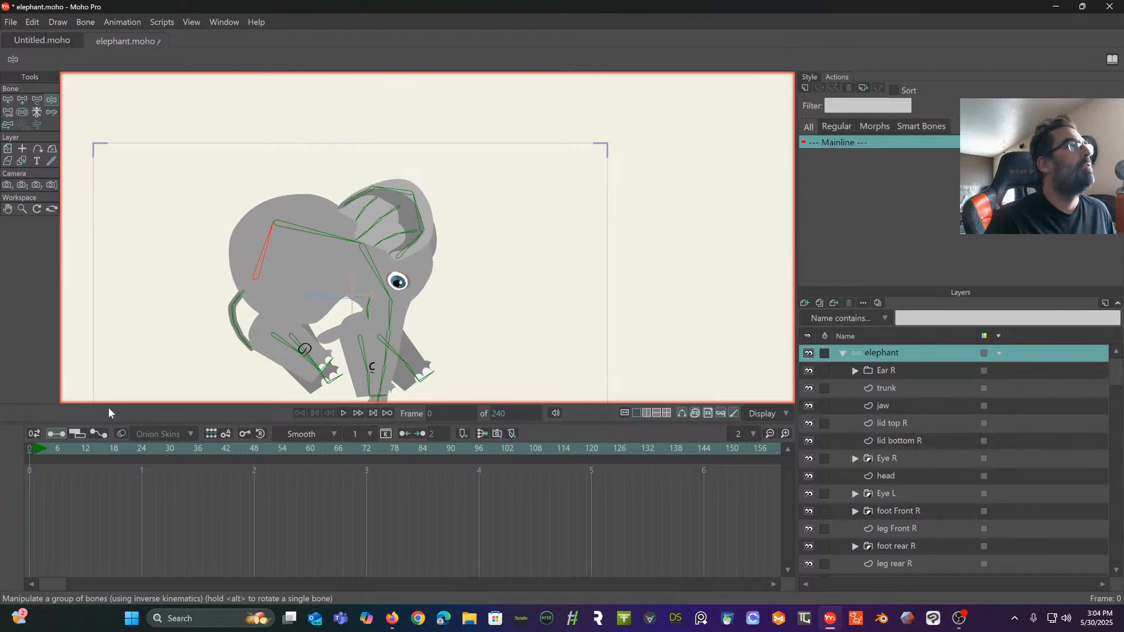
left_click(32, 450)
left_click_drag(295, 361, 280, 292)
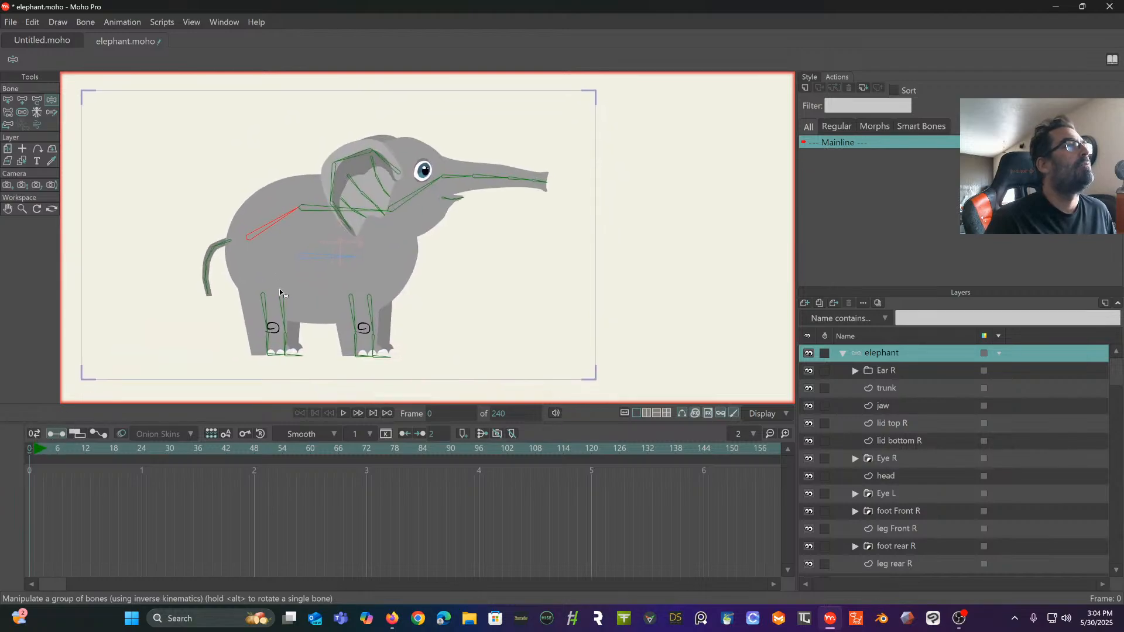
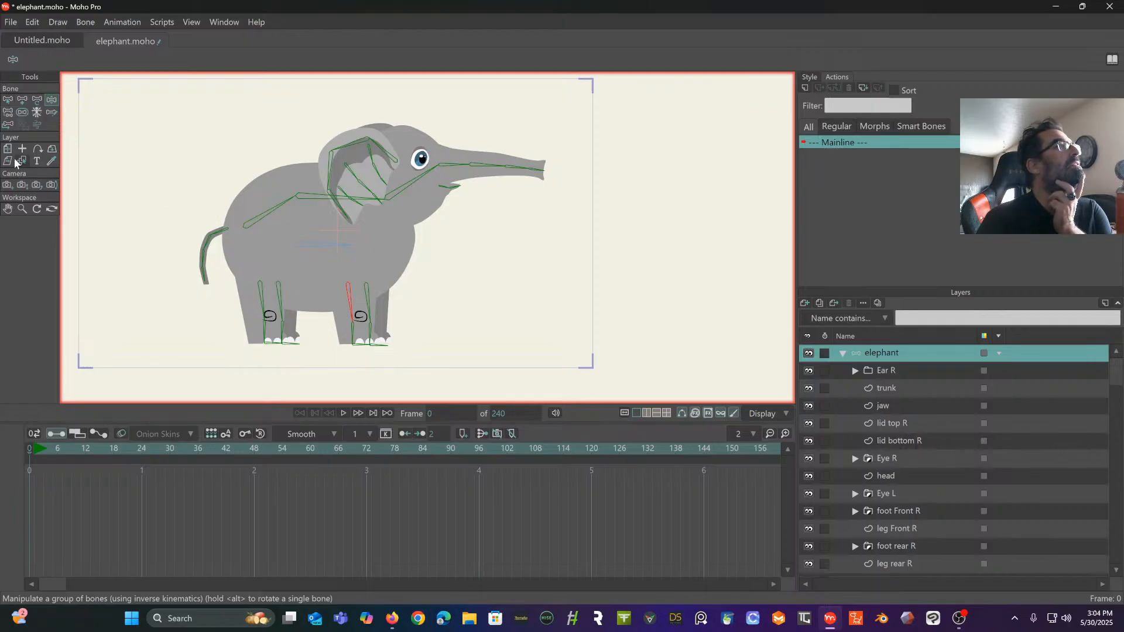
- Reparent both front upper leg bones to the middle spine bone above the front legs
left_click(8, 117)
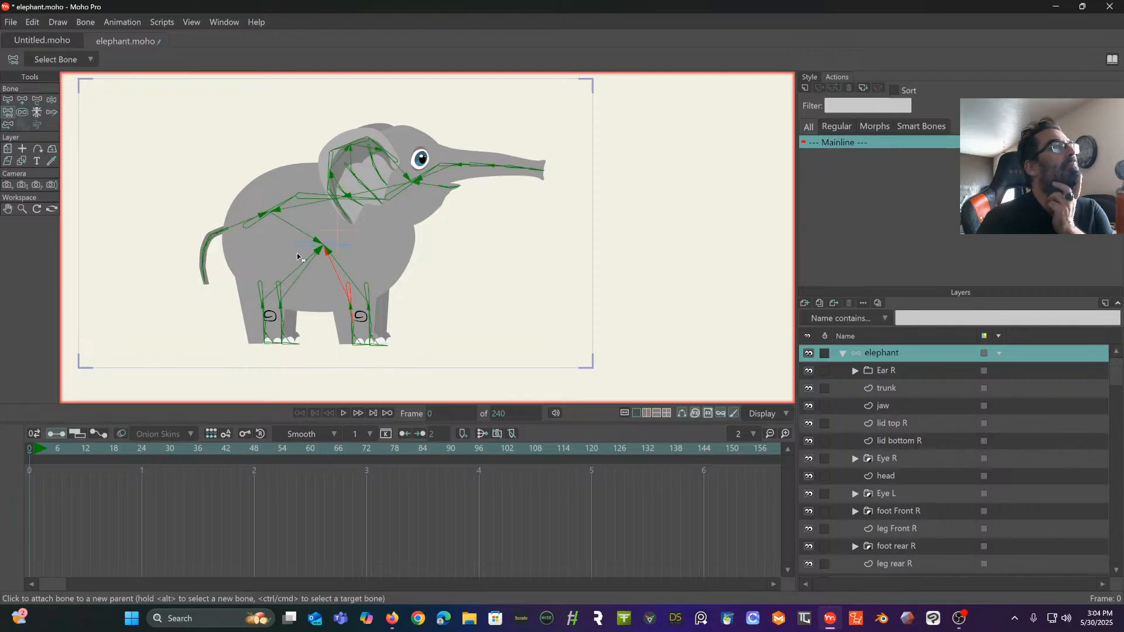
left_click(319, 199)
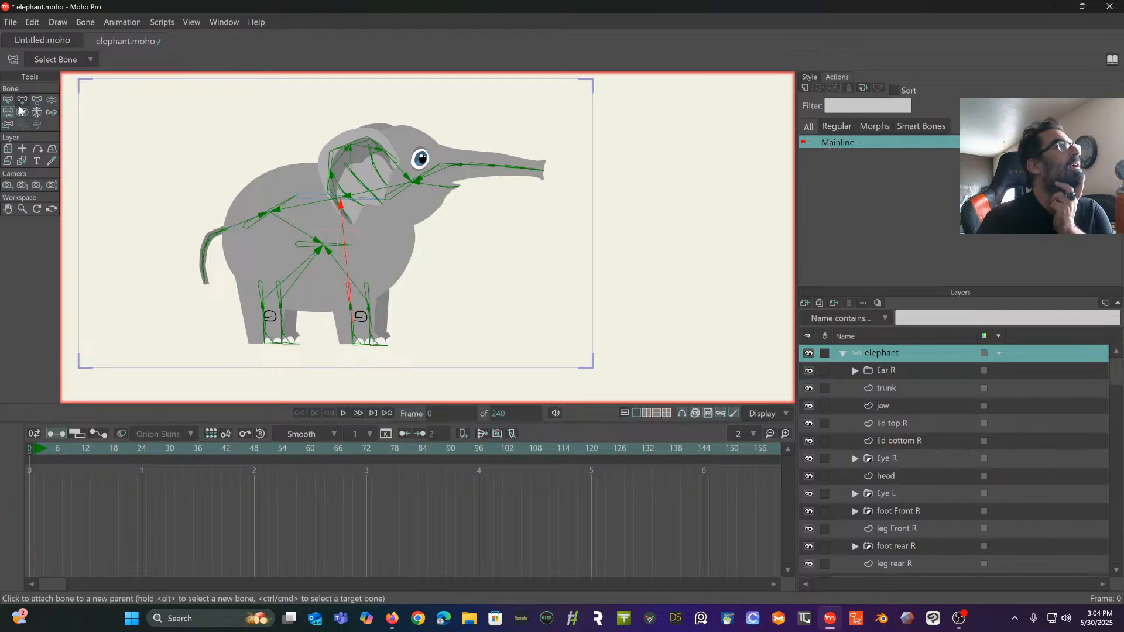
left_click(8, 99)
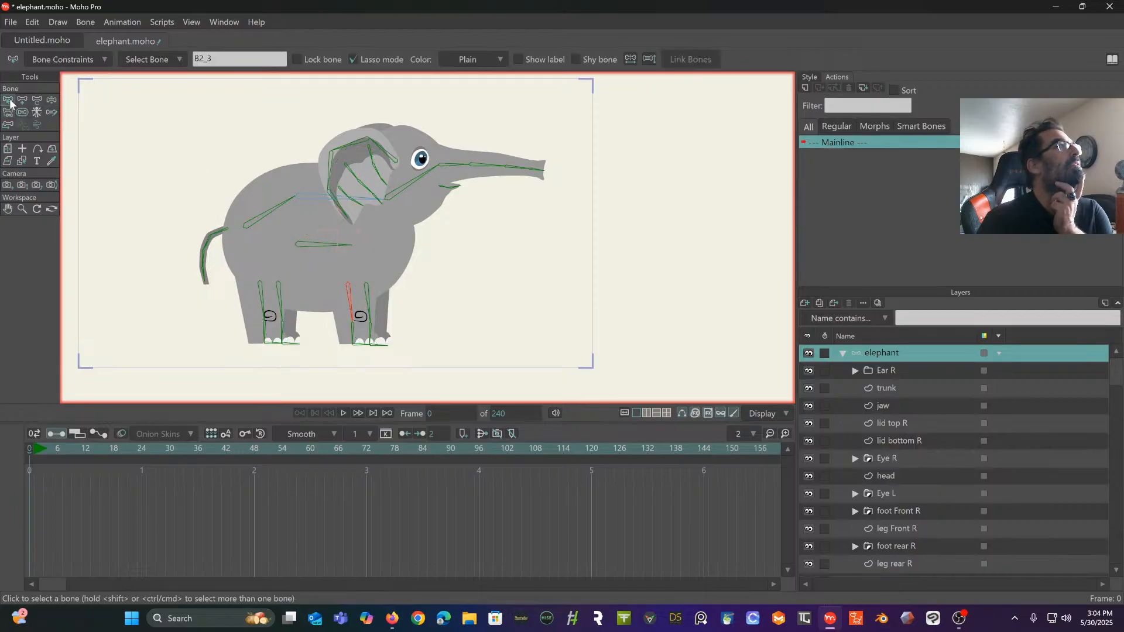
left_click(369, 299)
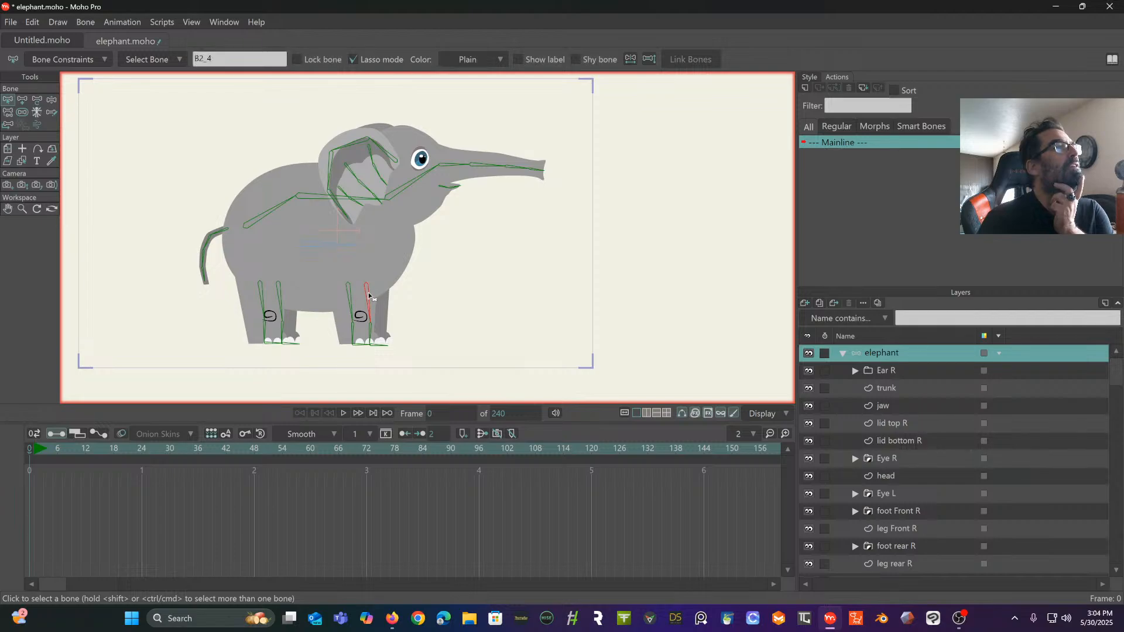
left_click(8, 112)
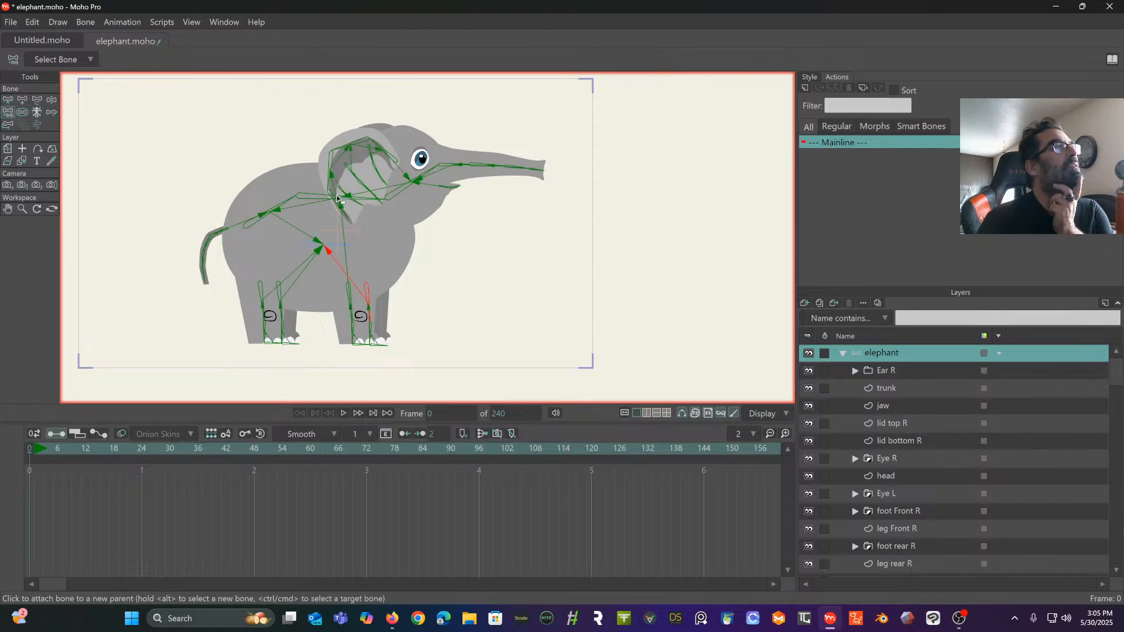
left_click(313, 196)
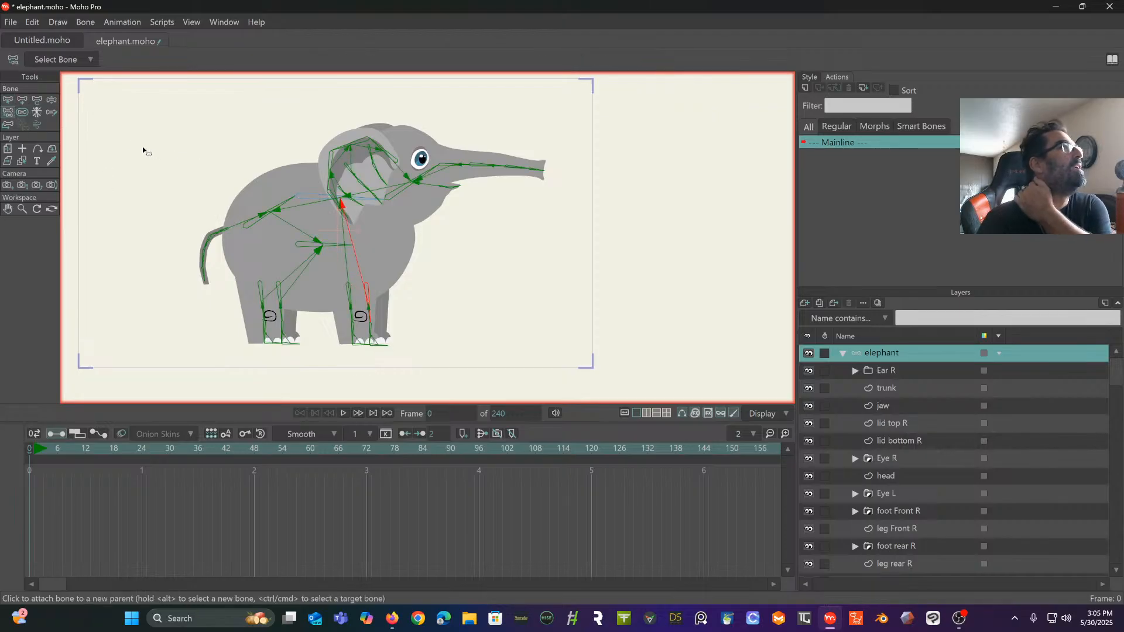
- Test how the front legs and head follow the spine bones by manipulating them, then restore the rest pose and deselect all bones
left_click(52, 100)
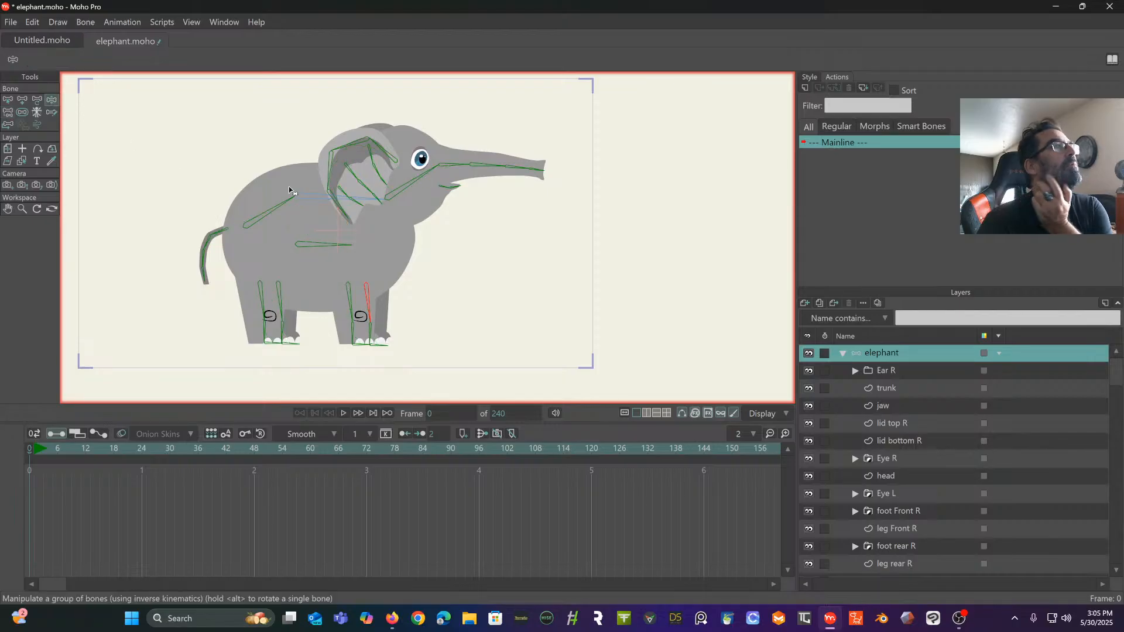
left_click_drag(322, 202, 259, 166)
mouse_move(272, 179)
left_mouse_down()
mouse_move(261, 217)
mouse_move(285, 164)
left_mouse_up()
left_click_drag(322, 110, 332, 149)
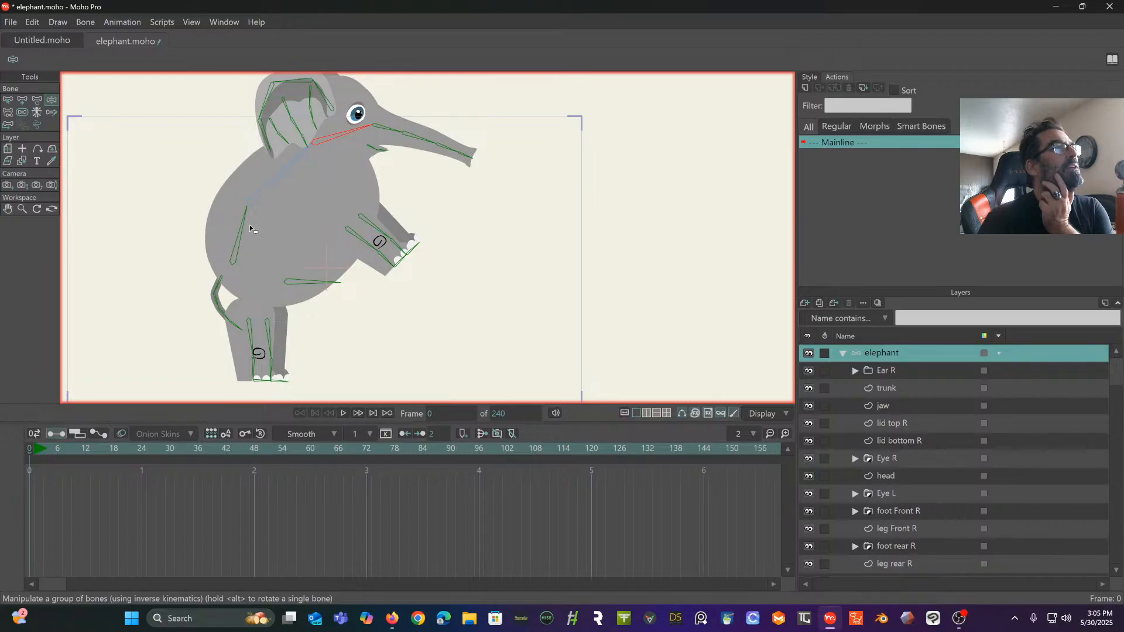
left_click_drag(245, 236, 309, 194)
key("b")
left_click(164, 222)
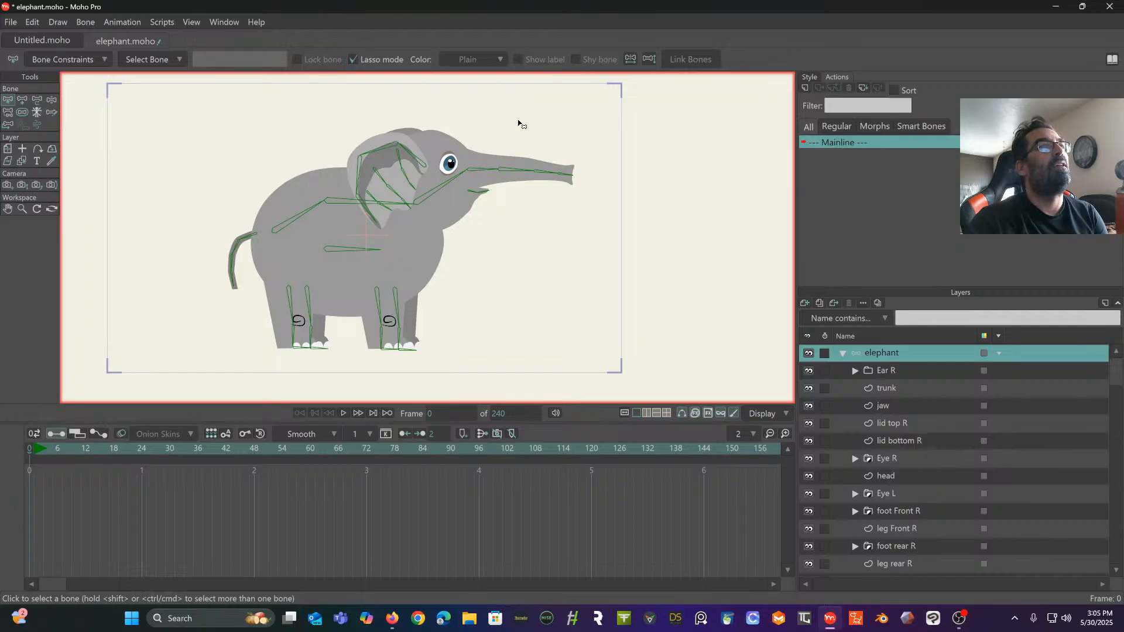
- Examine the bone binding of the Ear R group and of the Ear R and Ear R inside layers within it
scroll(451, 164, "up", 2)
scroll(452, 178, "down", 1)
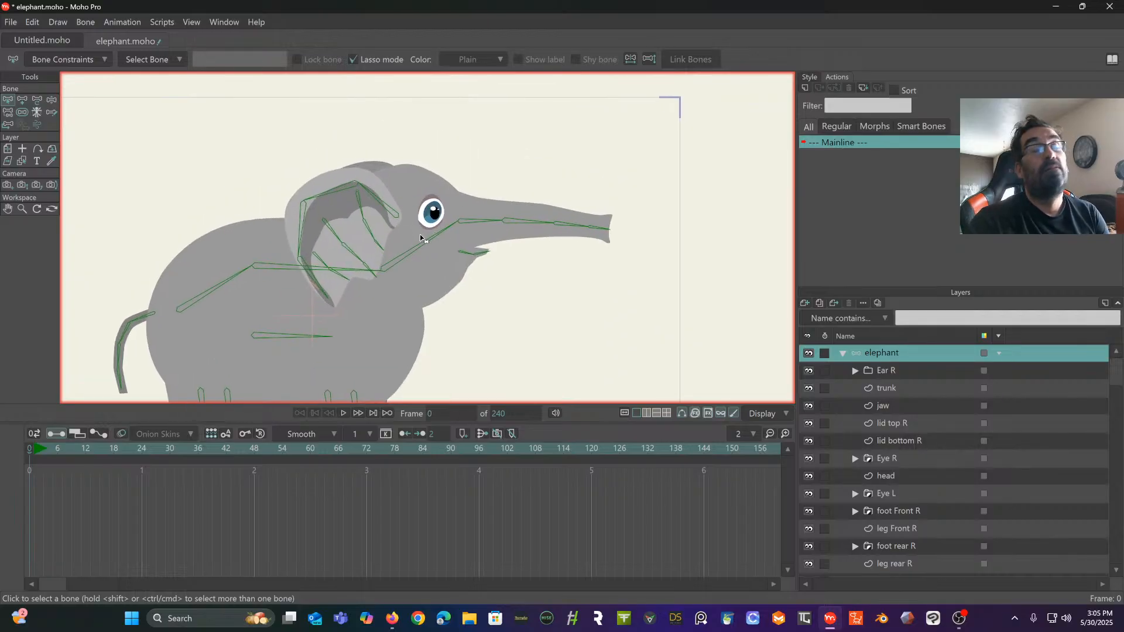
left_click_drag(425, 233, 422, 253)
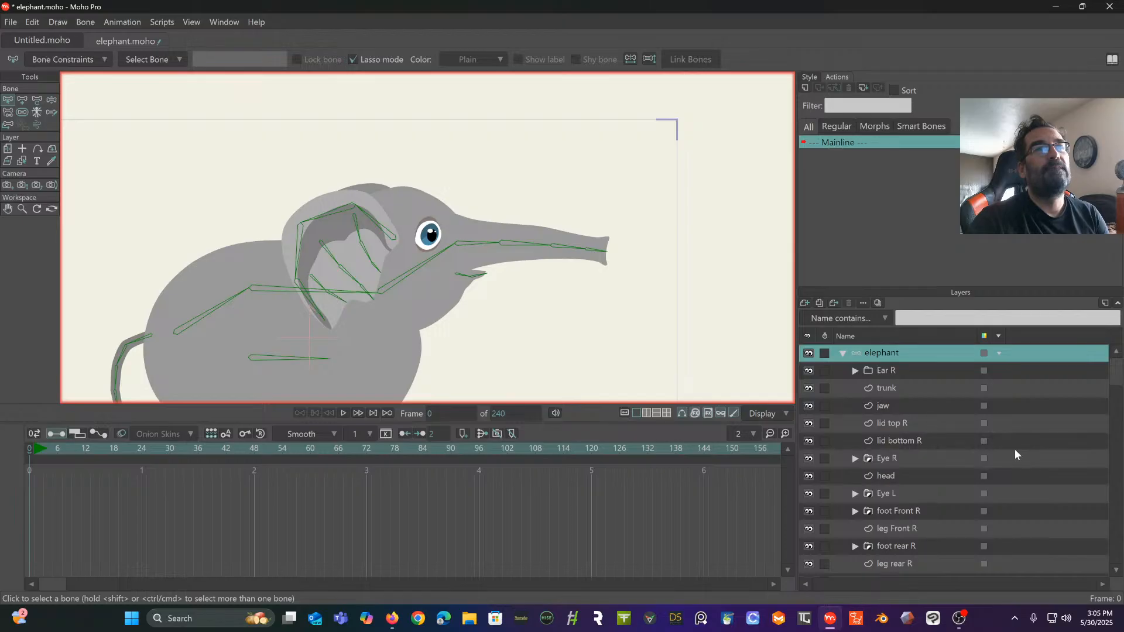
left_click(923, 372)
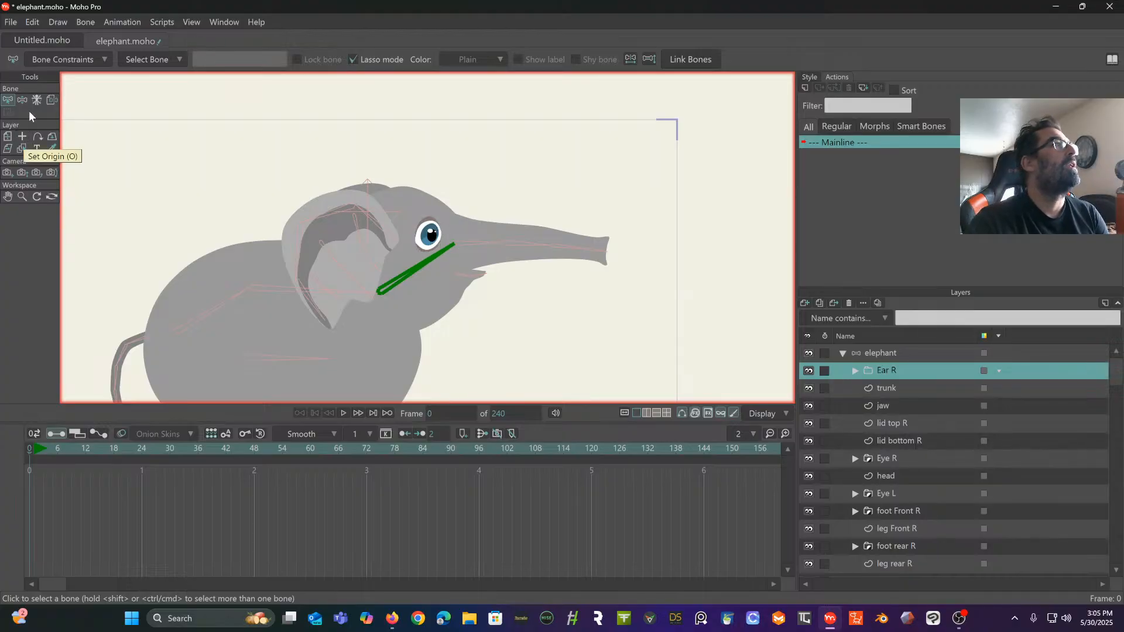
left_click(863, 355)
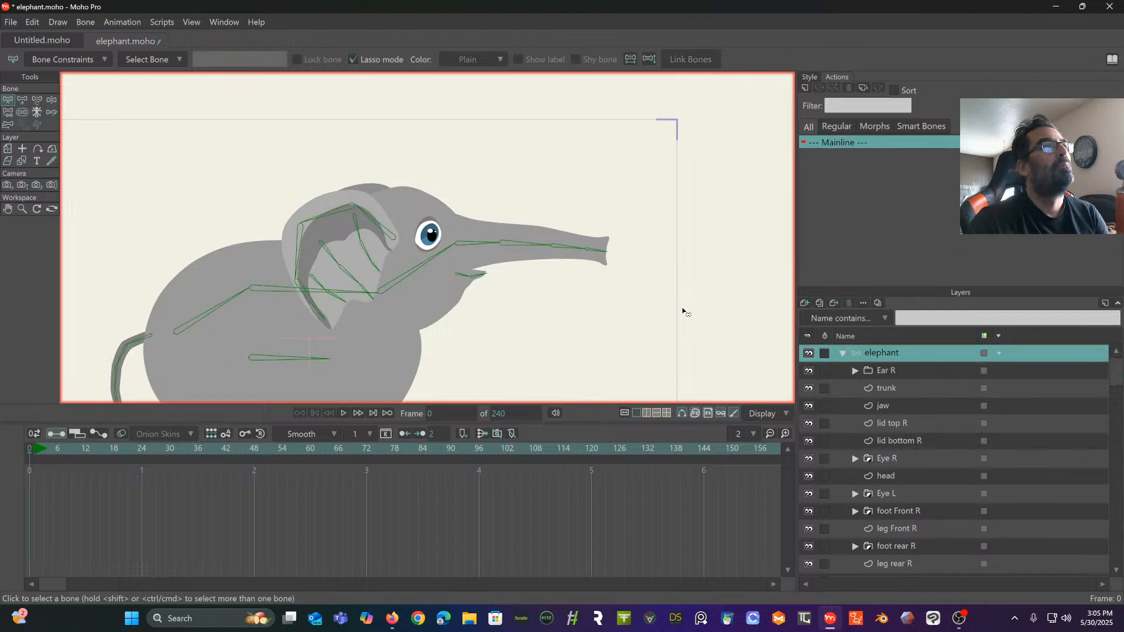
left_click(855, 371)
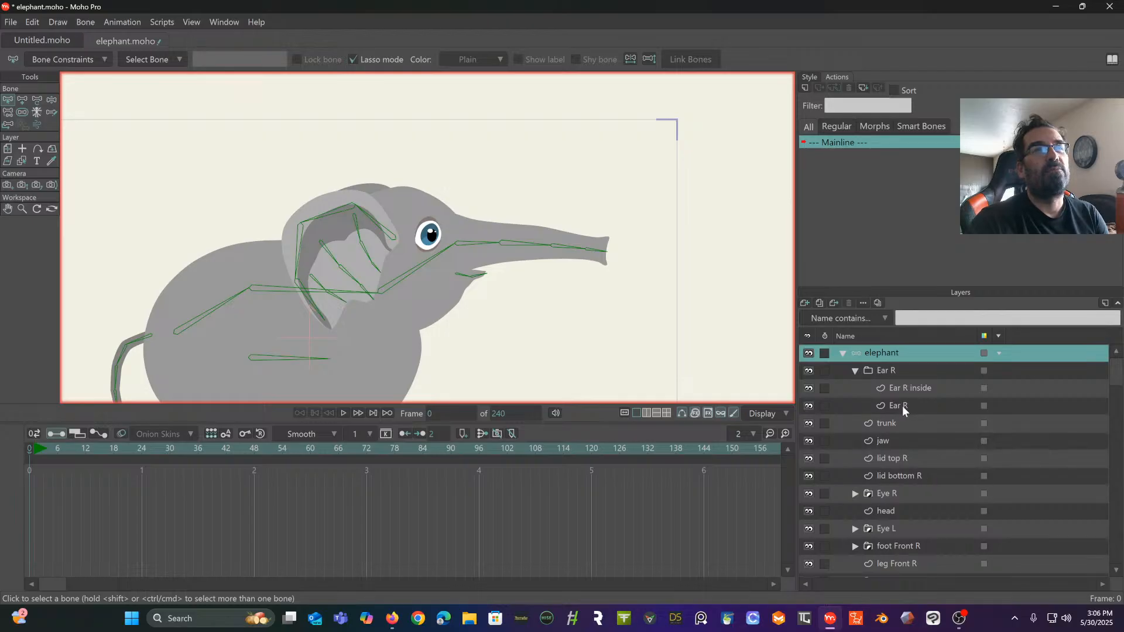
left_click(902, 406)
scroll(541, 273, "up", 3)
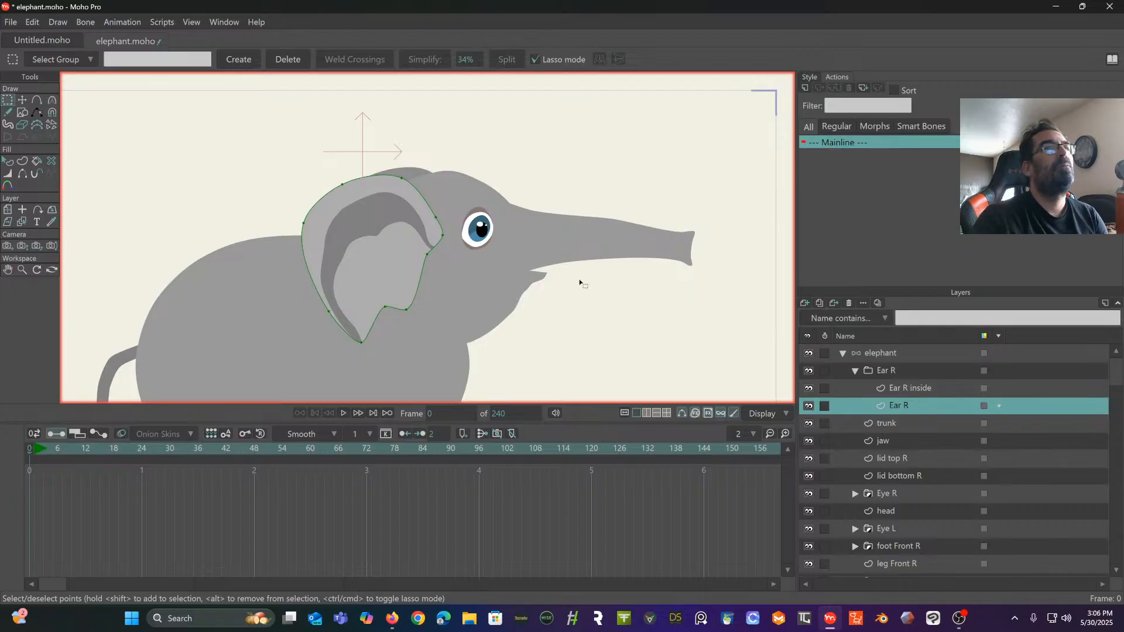
left_click(887, 353)
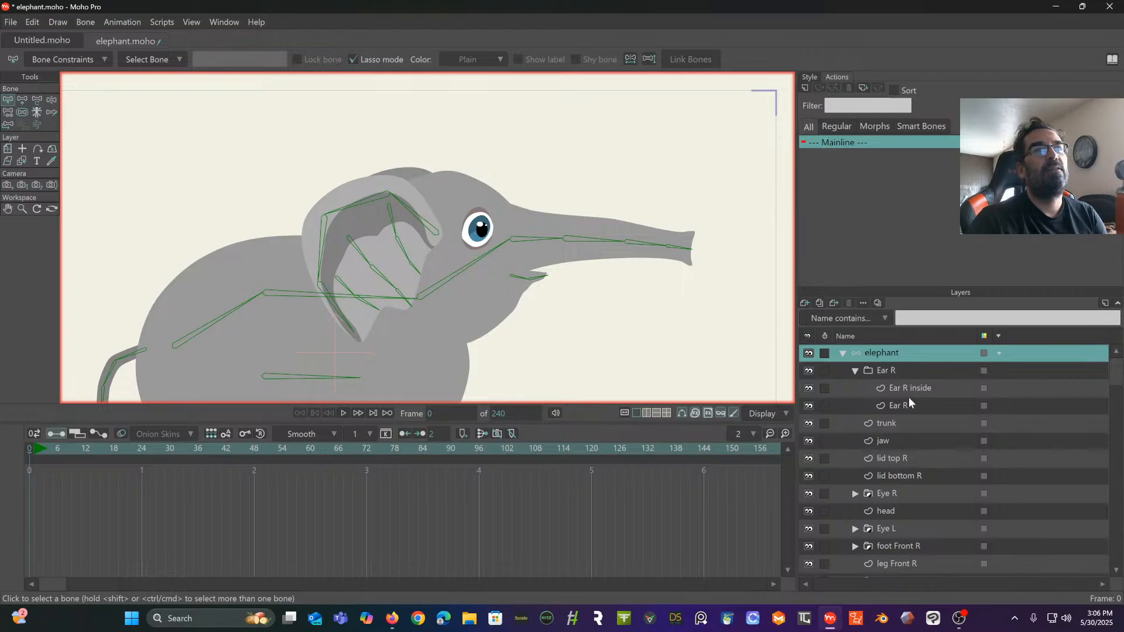
left_click(888, 372)
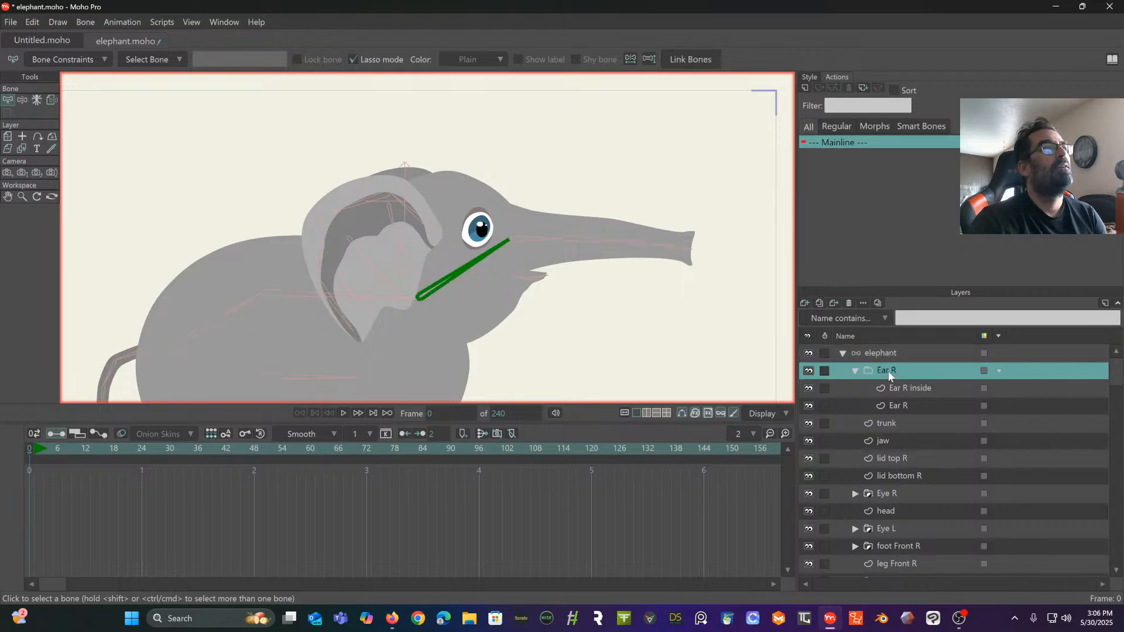
left_click(915, 392)
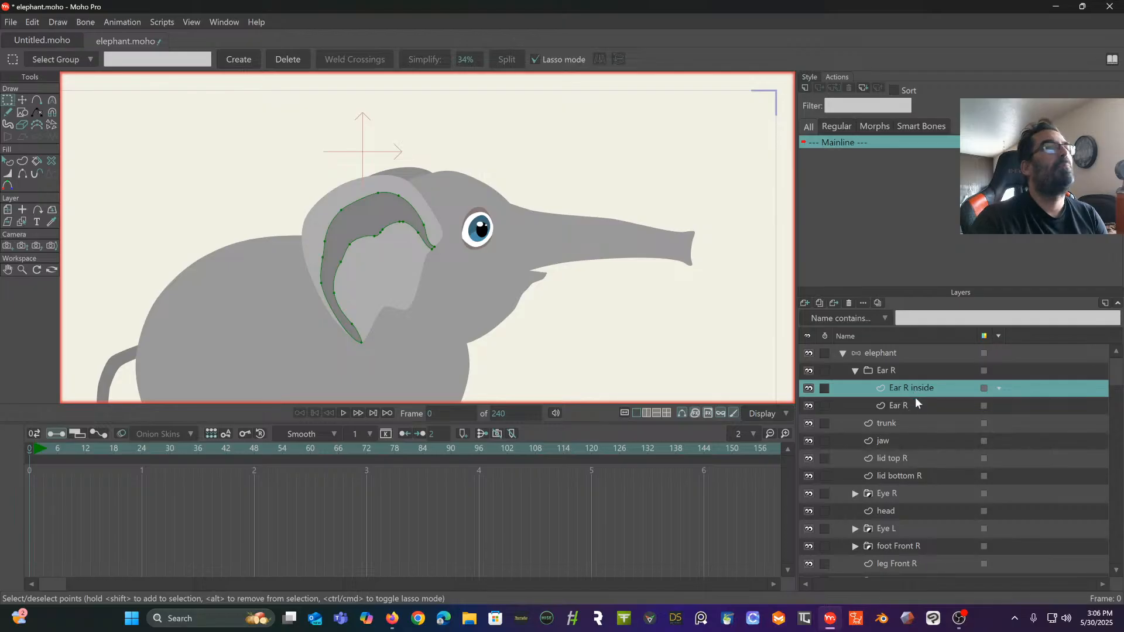
left_click(904, 408)
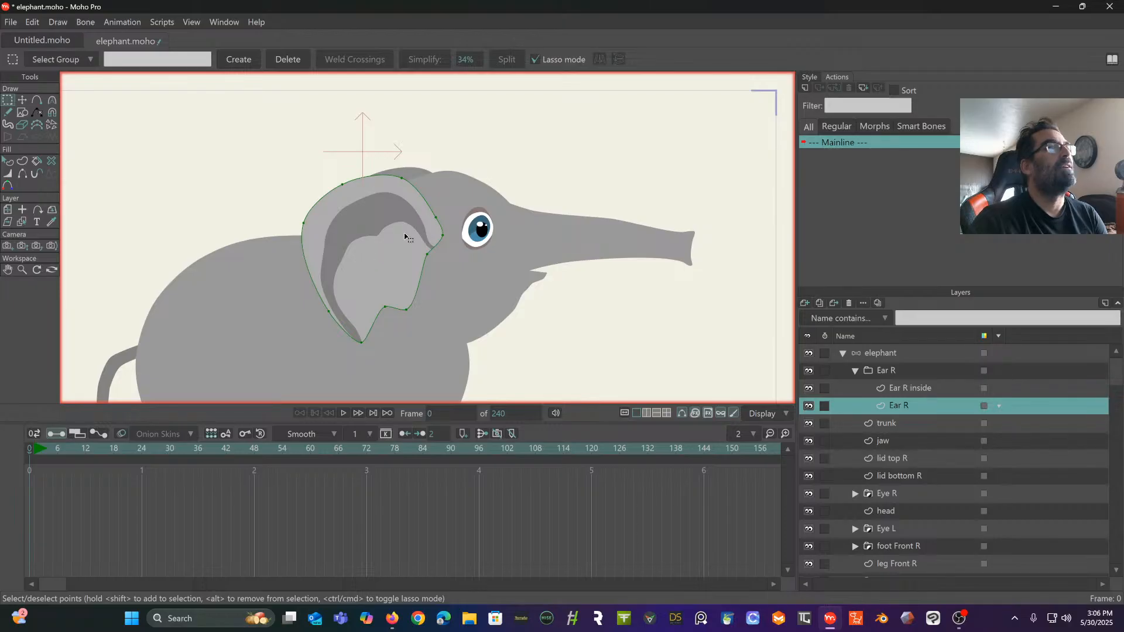
- Release the Ear R and Ear L group layers and their points from bone binding
left_click(885, 370)
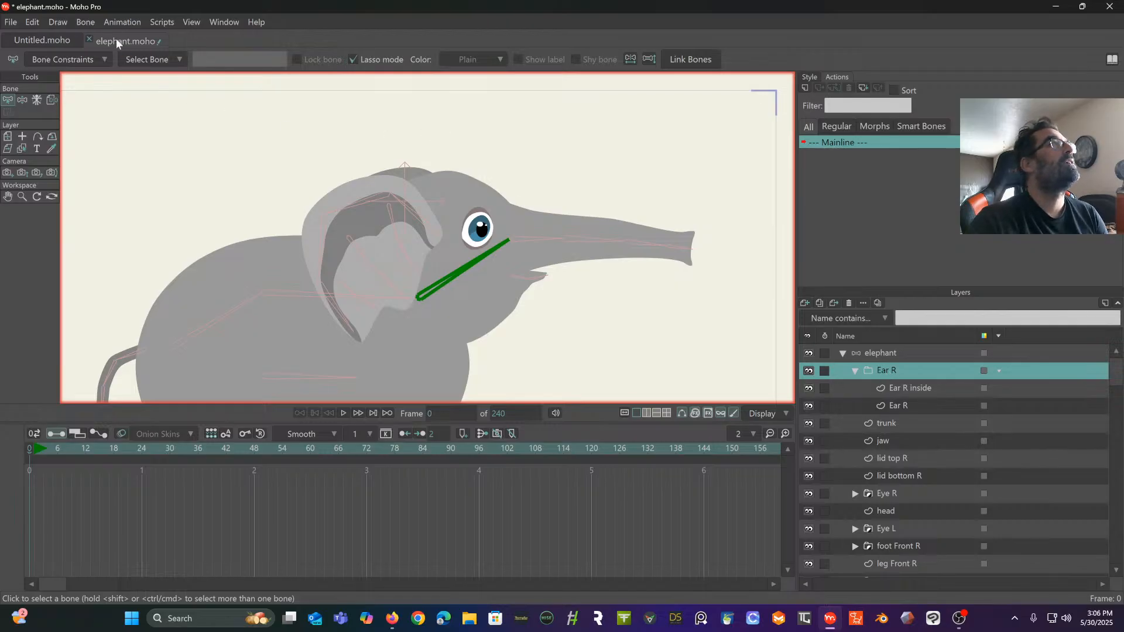
left_click(90, 22)
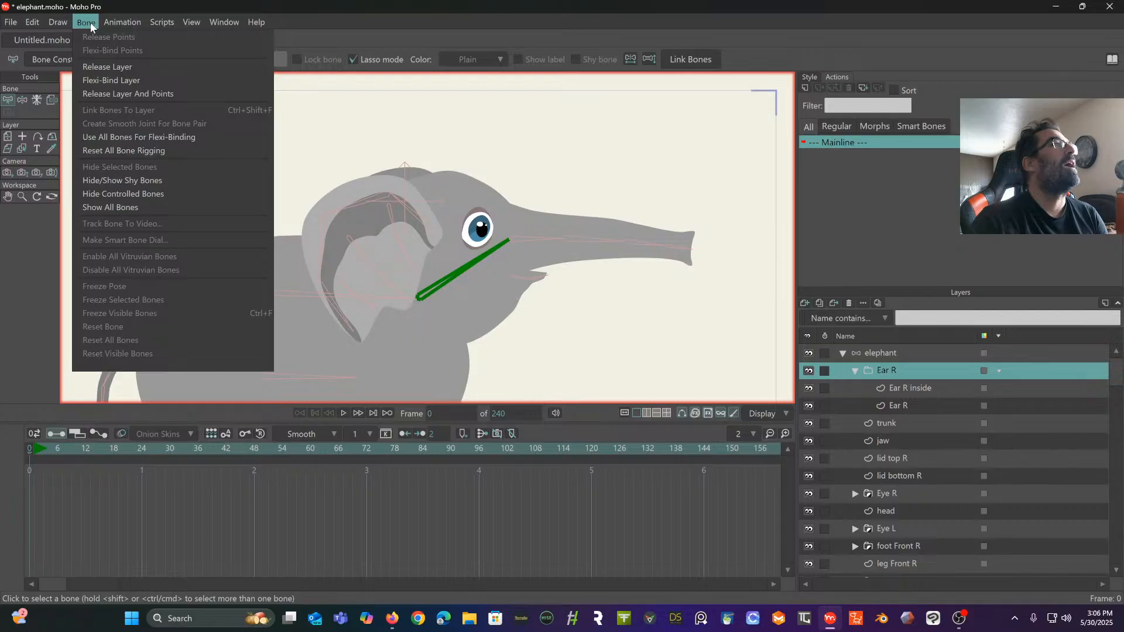
left_click(107, 94)
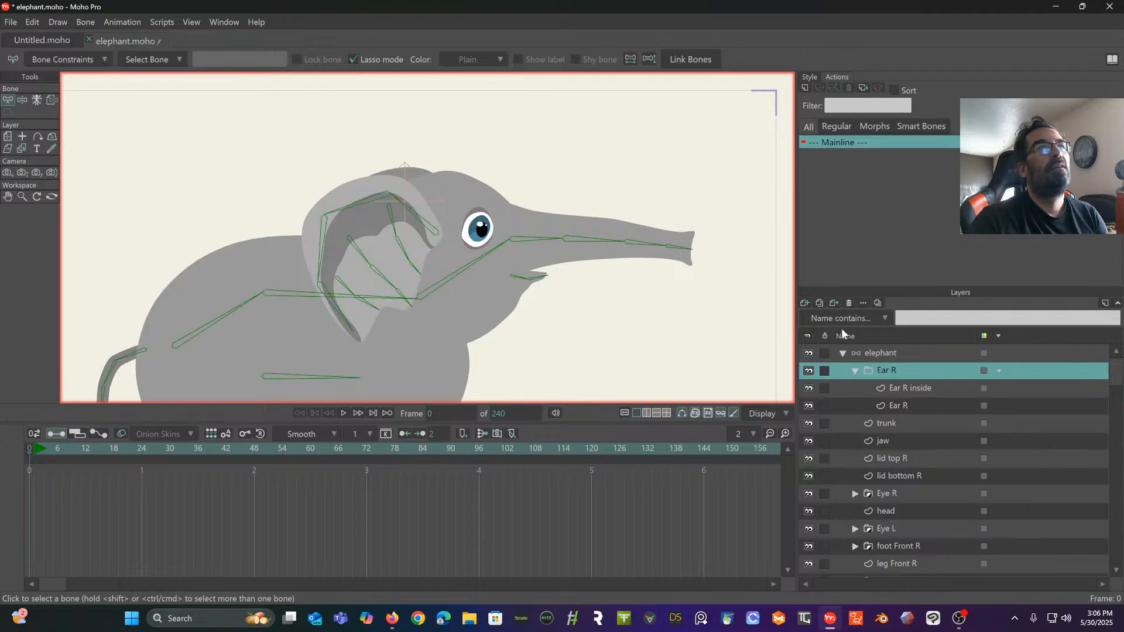
scroll(896, 454, "down", 5)
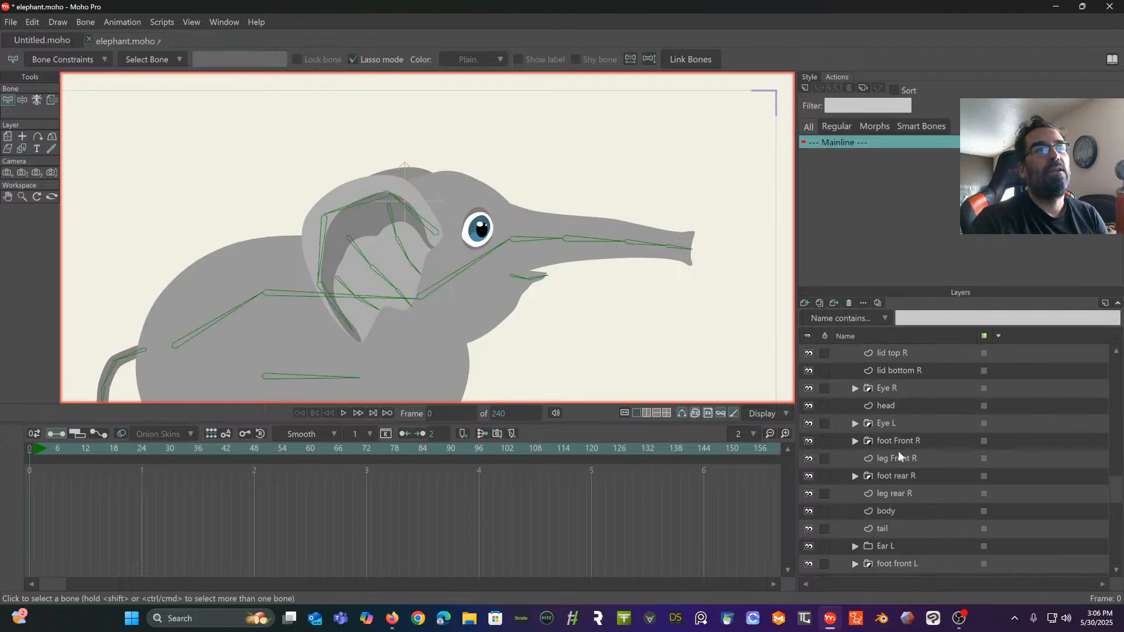
left_click(884, 492)
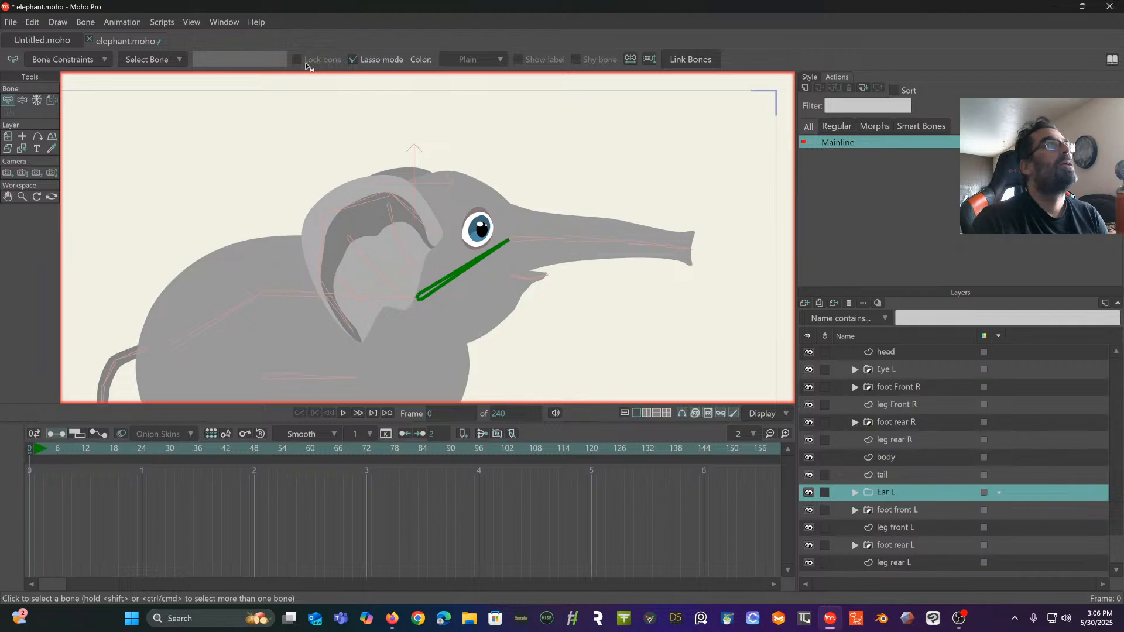
left_click(84, 22)
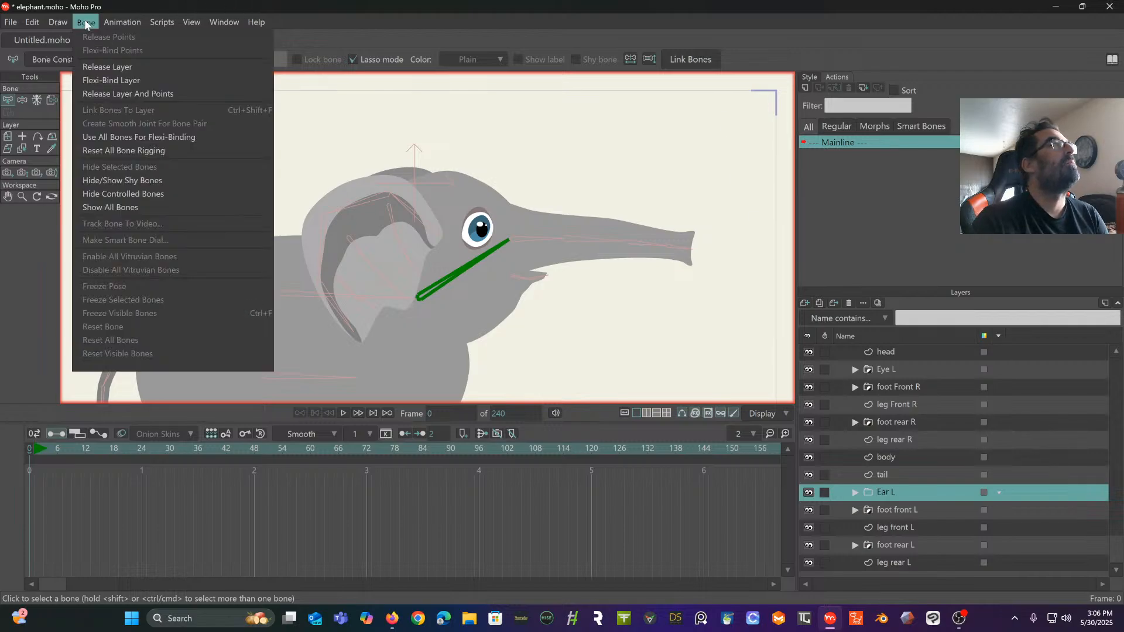
left_click(115, 93)
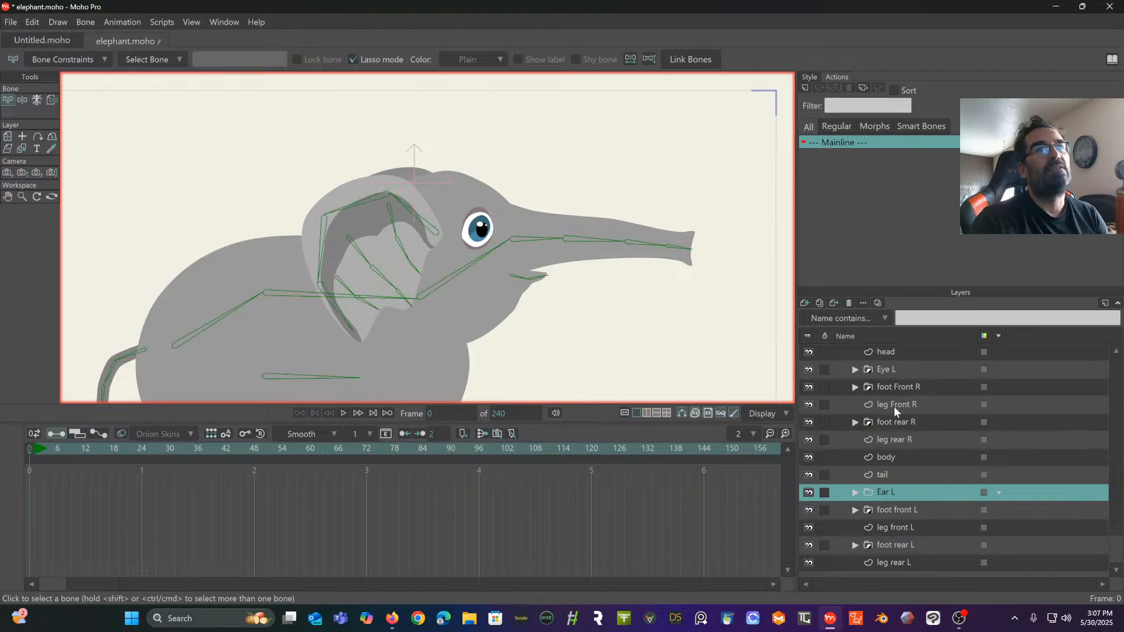
- Bind the three points on the front edge of the Ear R vector layer to the front bone of the ear's outer chain
scroll(890, 404, "up", 3)
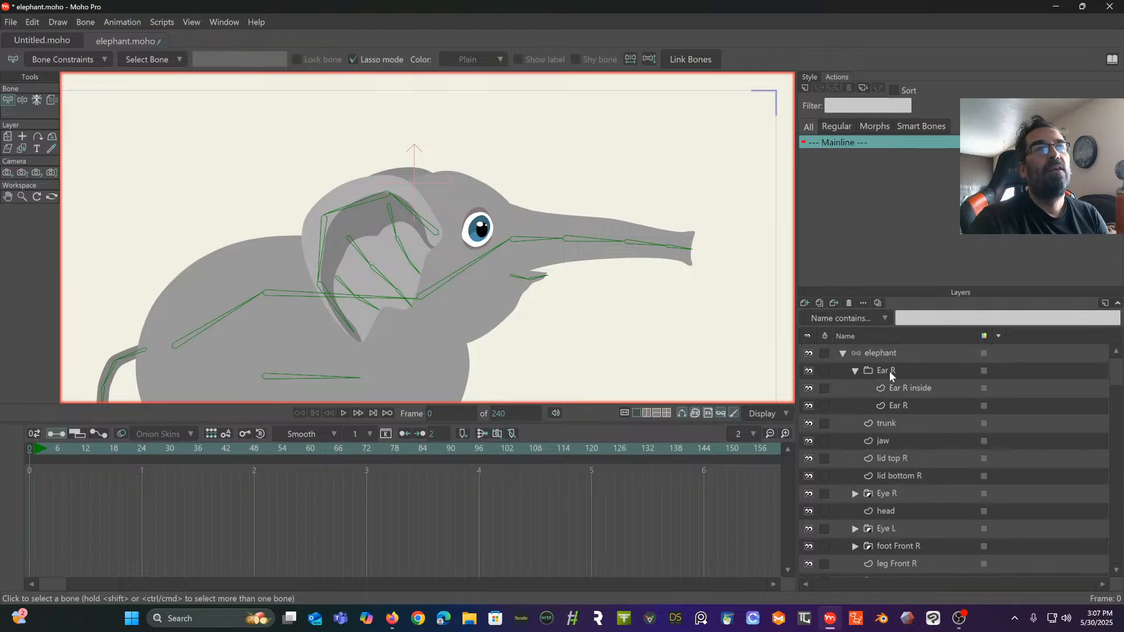
left_click(899, 406)
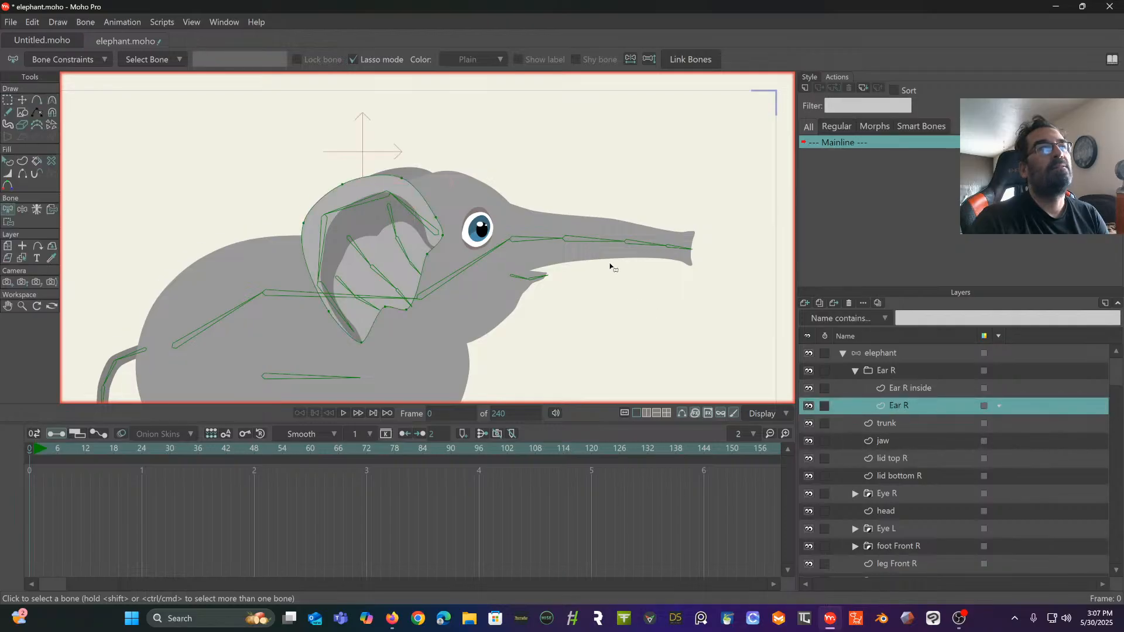
scroll(440, 245, "up", 2)
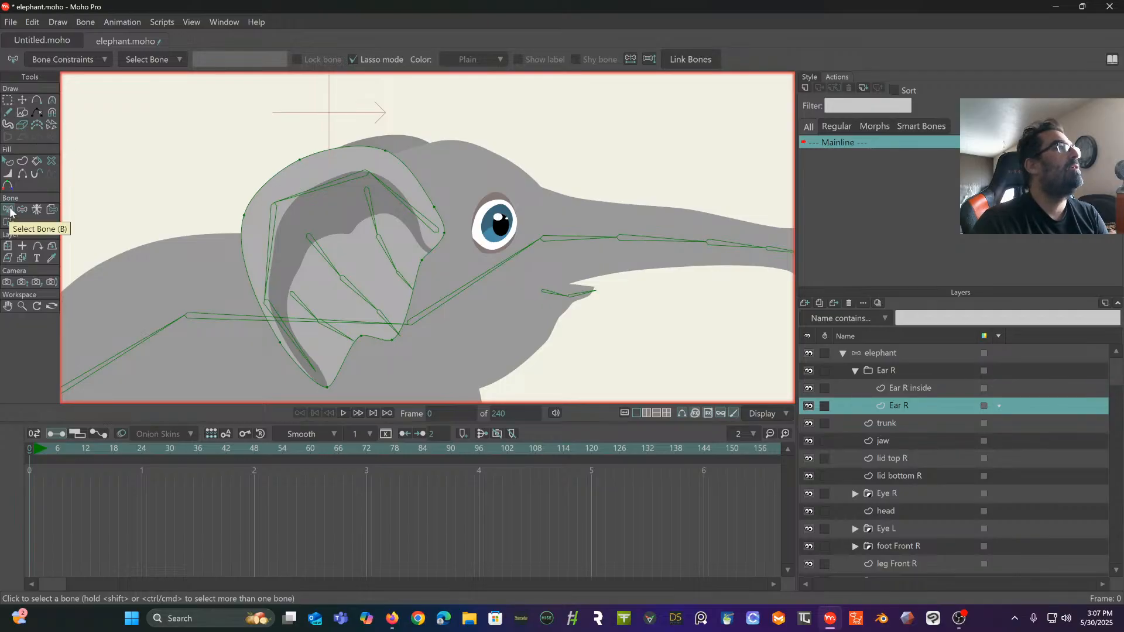
left_click(408, 208)
left_click(8, 223)
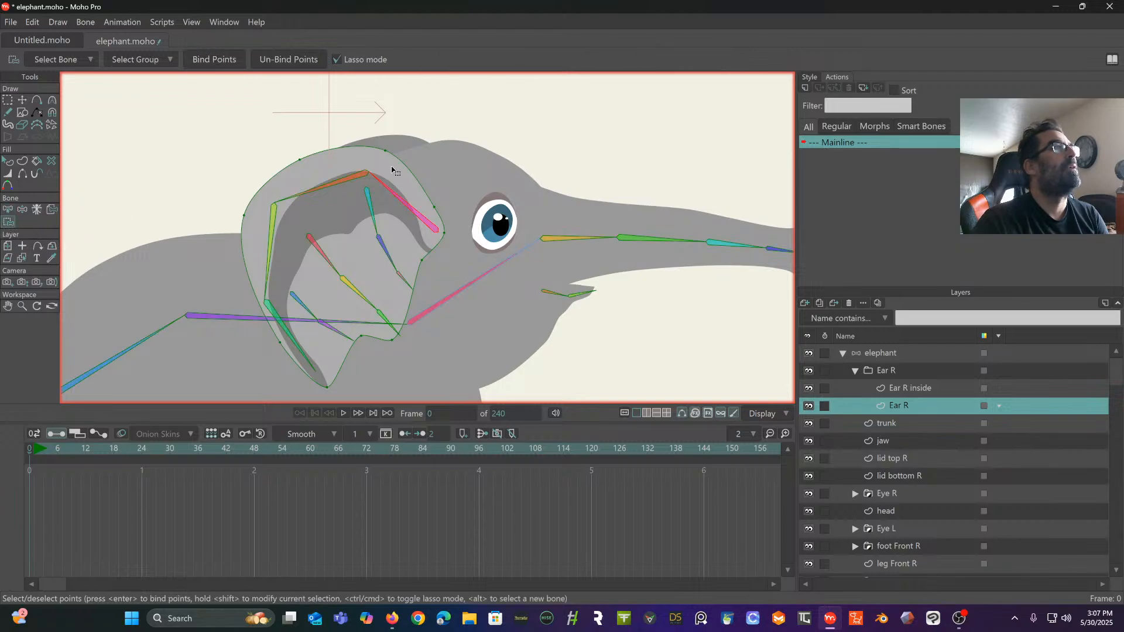
left_click_drag(399, 137, 358, 161)
mouse_move(384, 239)
left_mouse_down()
mouse_move(396, 254)
mouse_move(416, 251)
left_mouse_up()
mouse_move(480, 218)
left_mouse_down()
mouse_move(460, 151)
mouse_move(427, 144)
left_mouse_up()
left_click(208, 58)
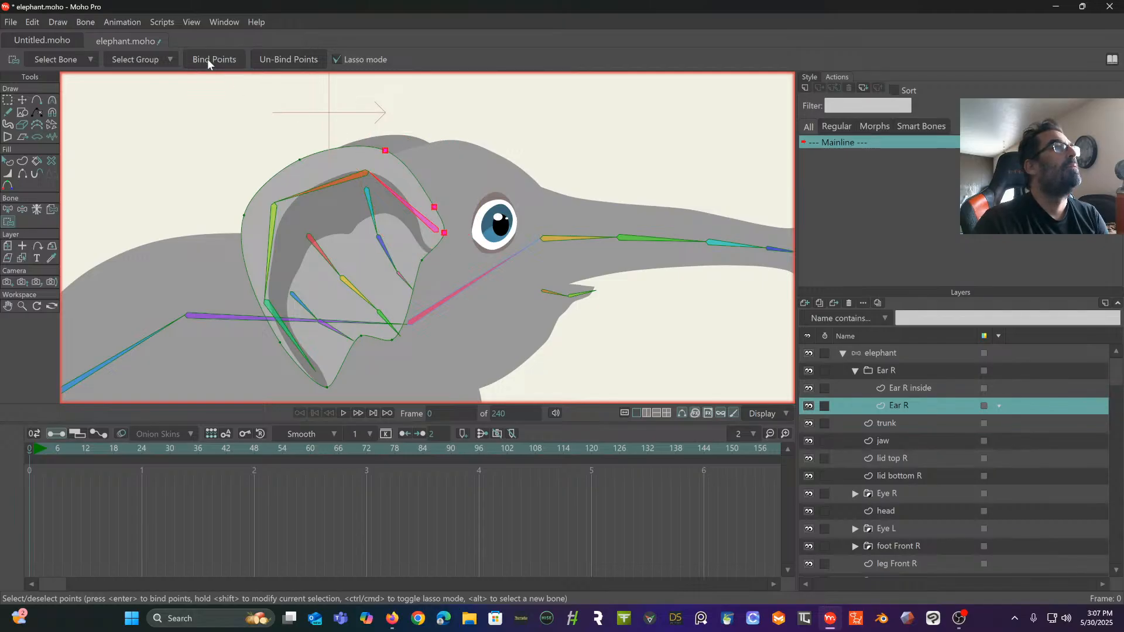
- Select the ear's top bone and add two points along the upper edge of the Ear R outline
left_click(6, 211)
key("Return")
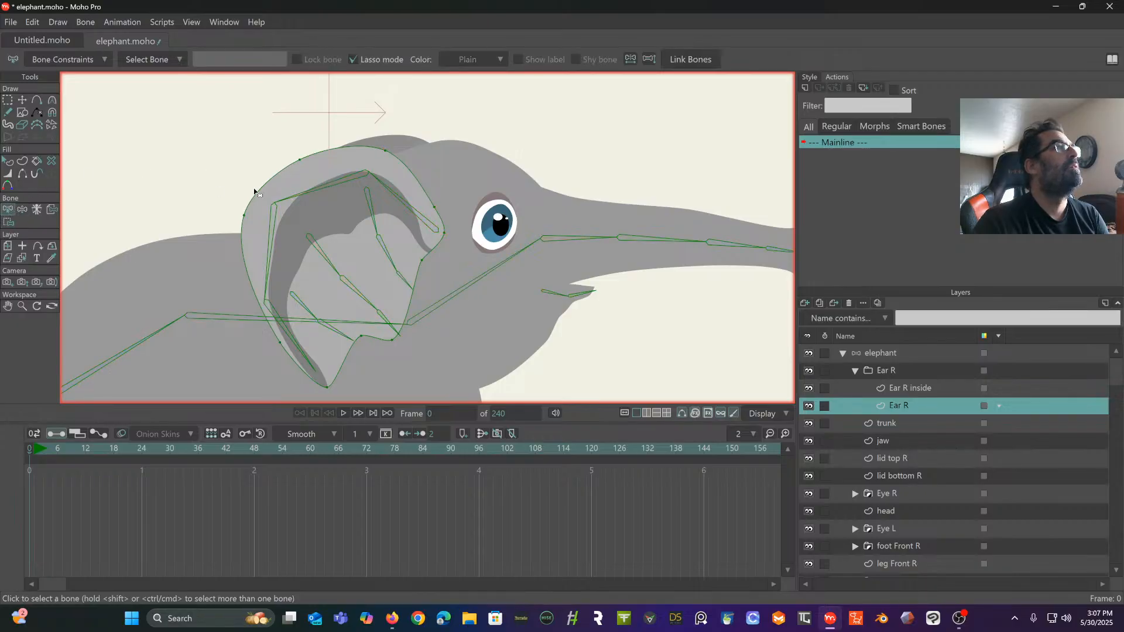
left_click(6, 224)
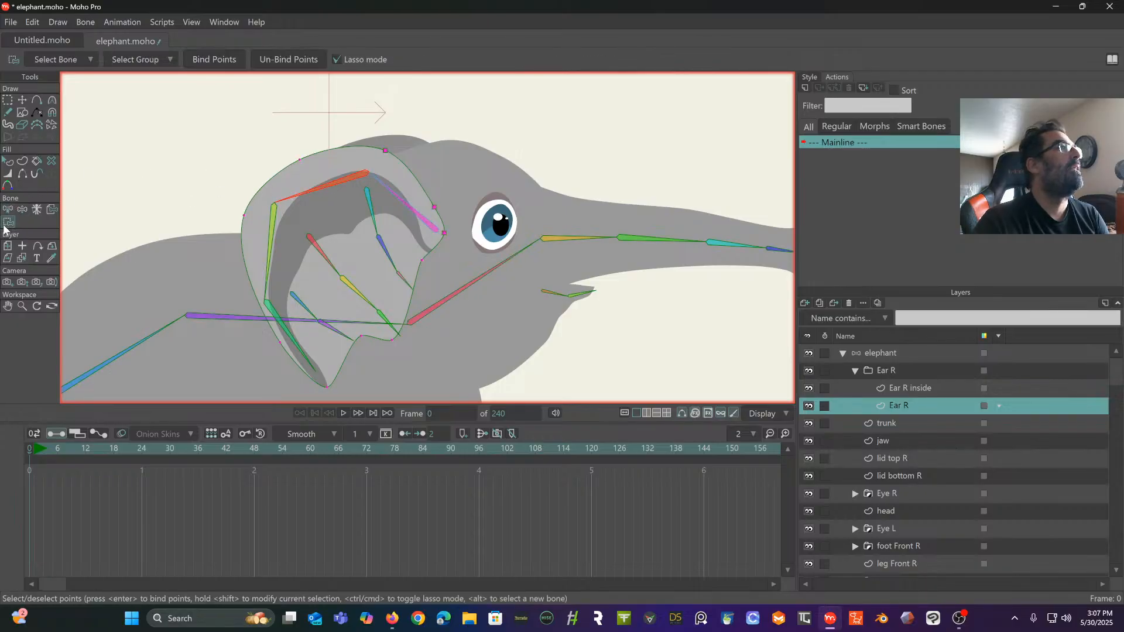
left_click(36, 101)
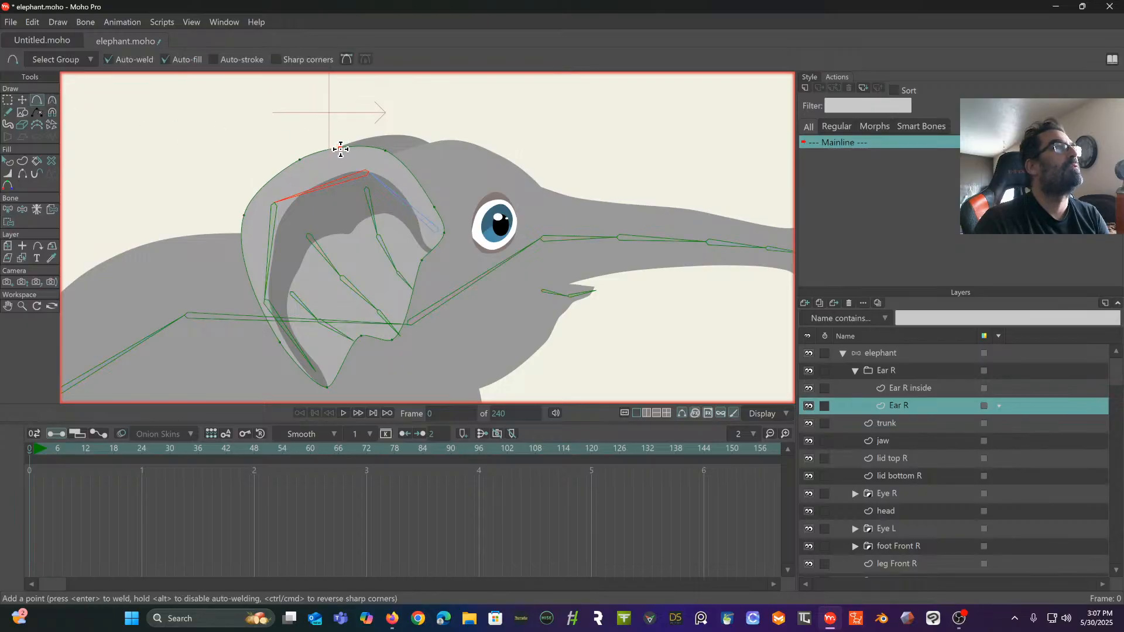
left_click(263, 185)
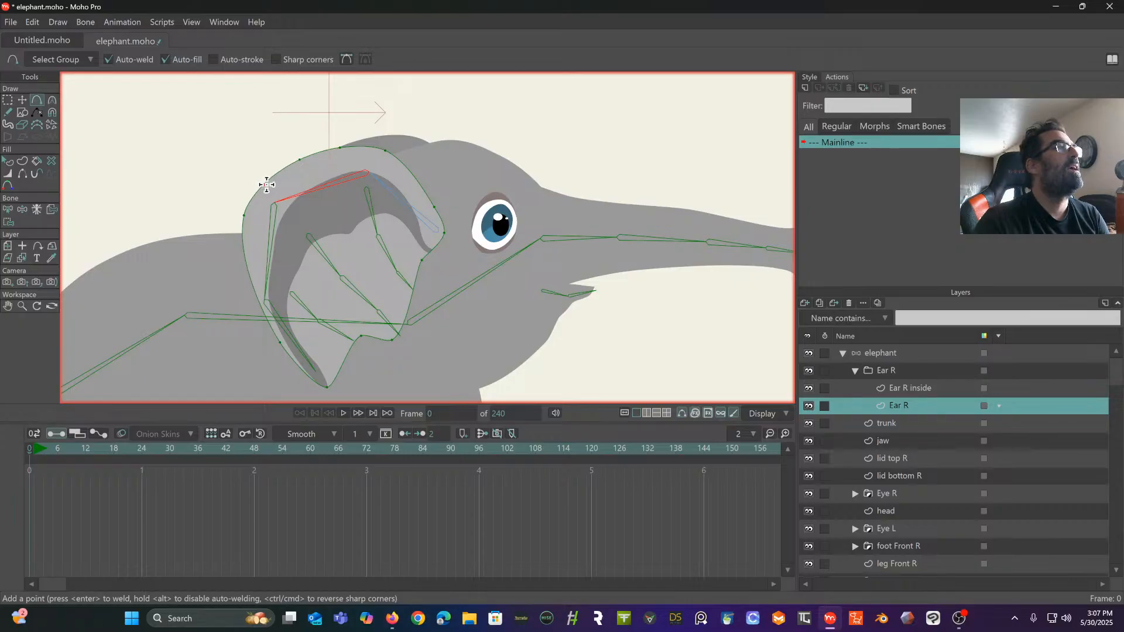
- Bind the three points along the upper edge of the Ear R outline to the top bone of the ear's outer chain
left_click(8, 210)
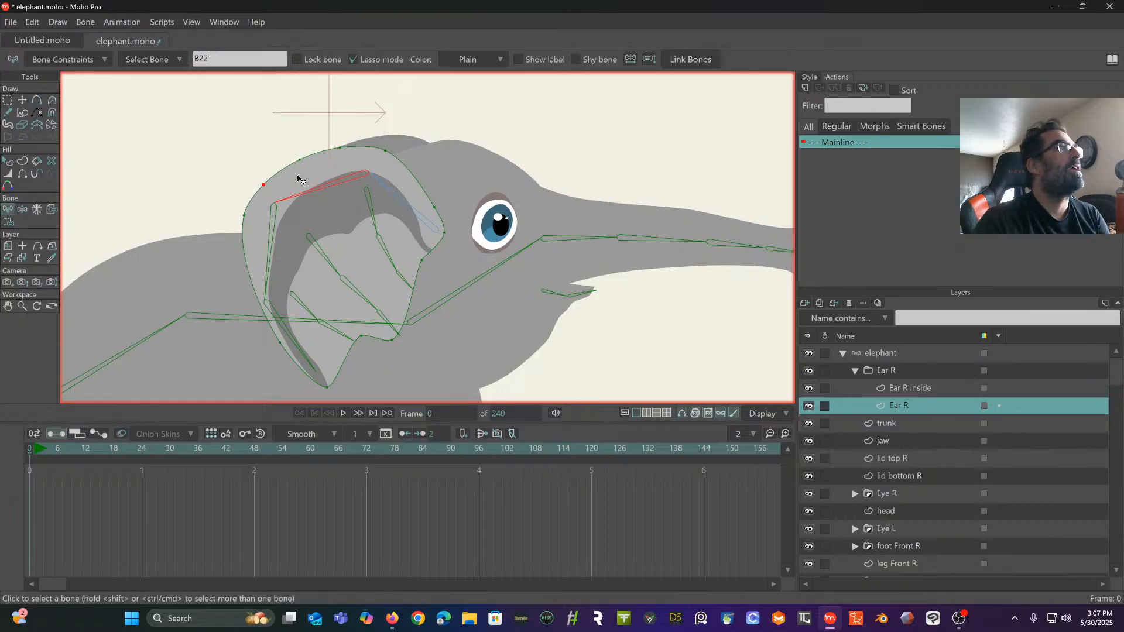
left_click(8, 222)
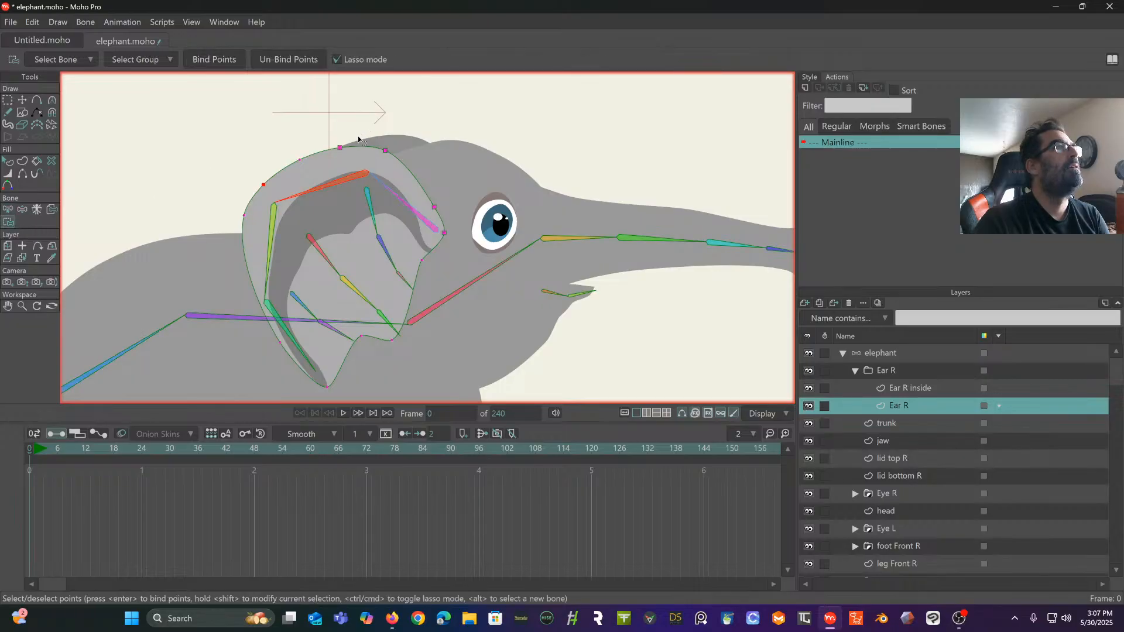
mouse_move(363, 143)
left_mouse_down()
mouse_move(273, 153)
mouse_move(262, 182)
mouse_move(294, 206)
mouse_move(354, 167)
left_mouse_up()
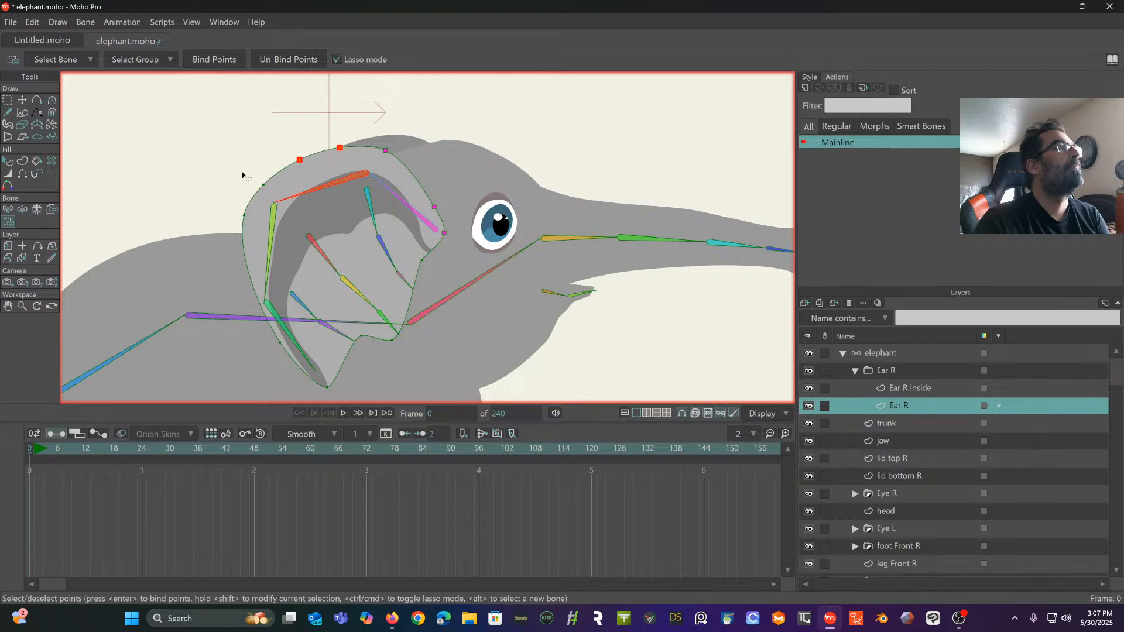
left_click(264, 185)
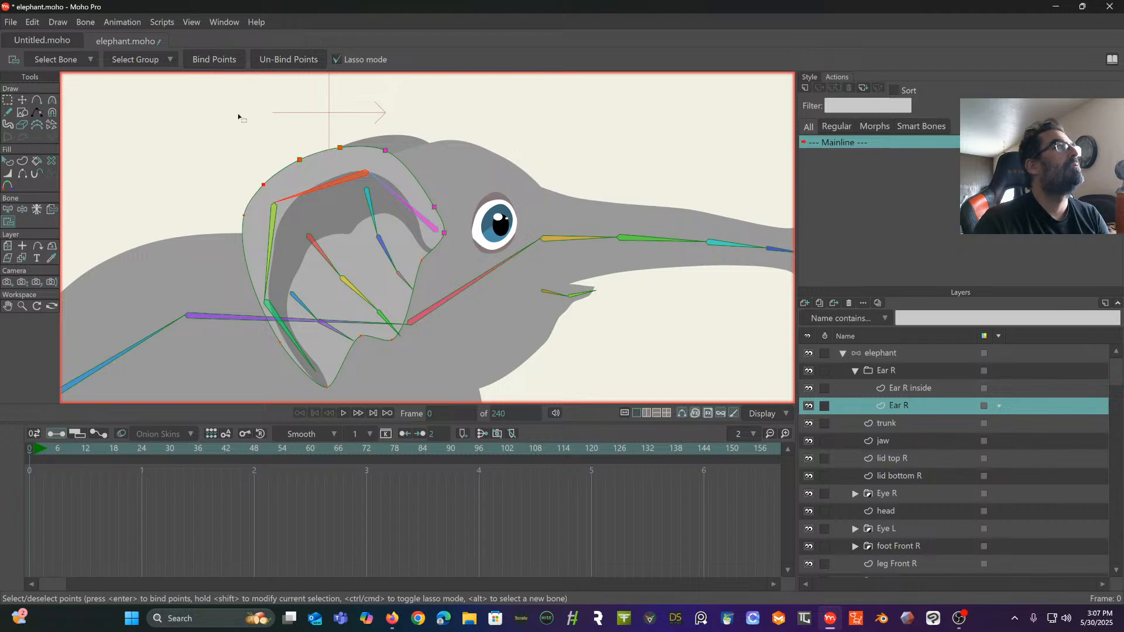
left_click(207, 59)
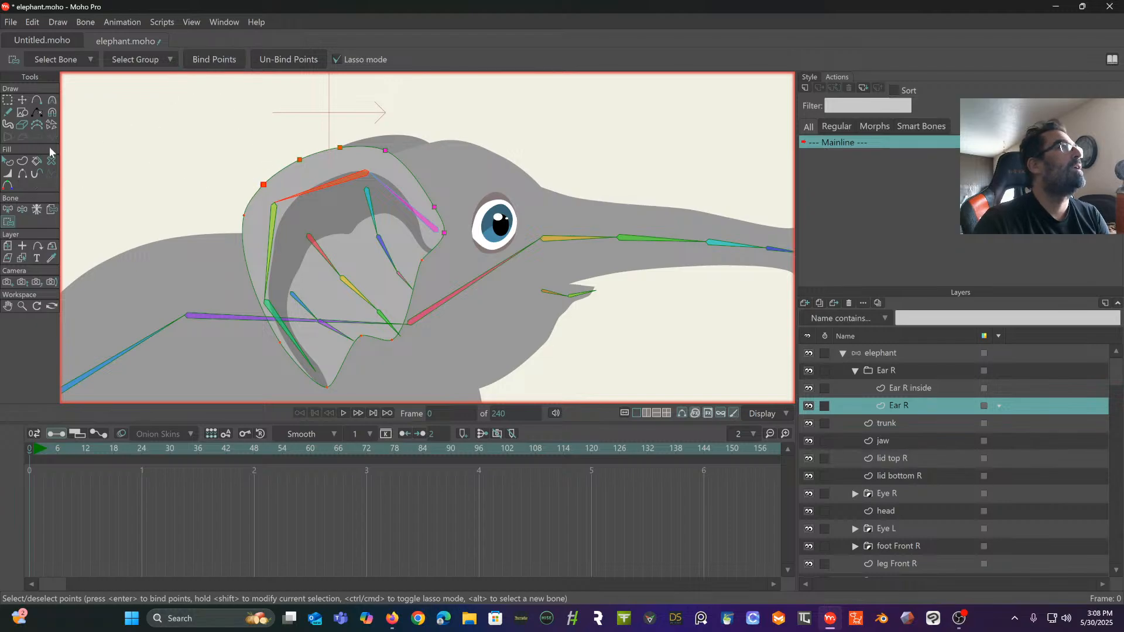
- Add two points on the rear edge of Ear R and bind the three points there to the outer chain's upright rear bone
left_click(36, 100)
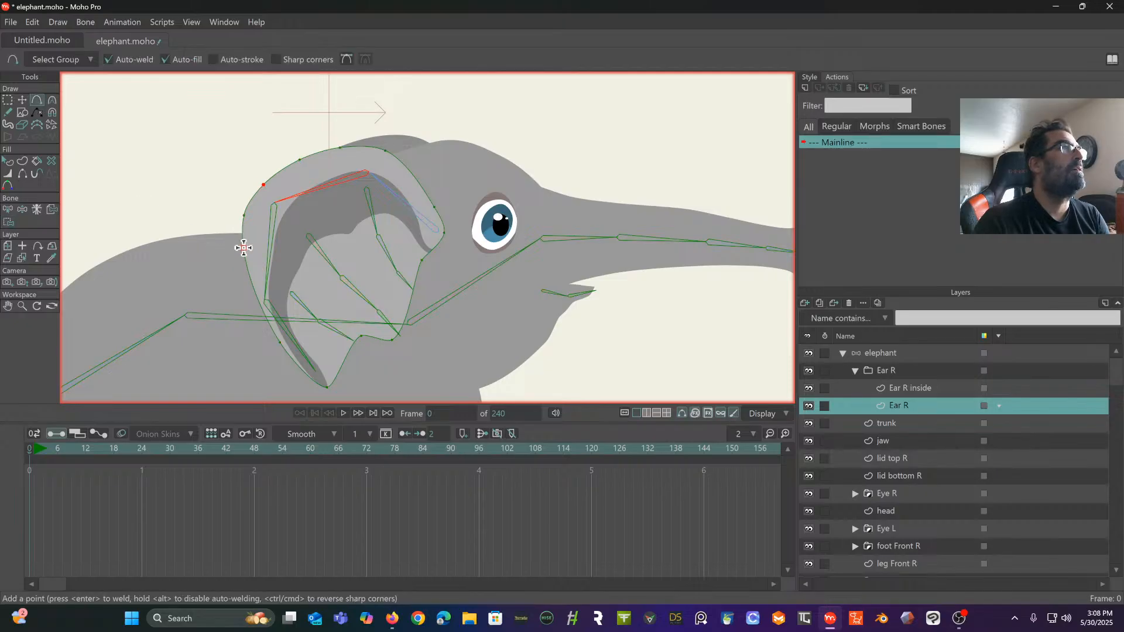
left_click(256, 294)
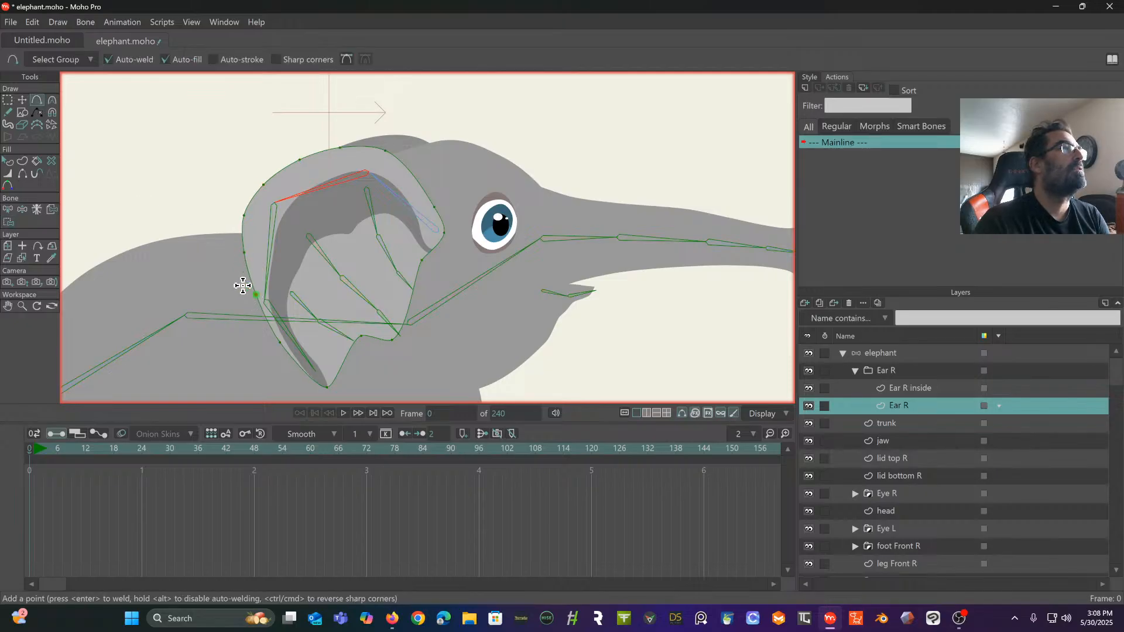
left_click(6, 209)
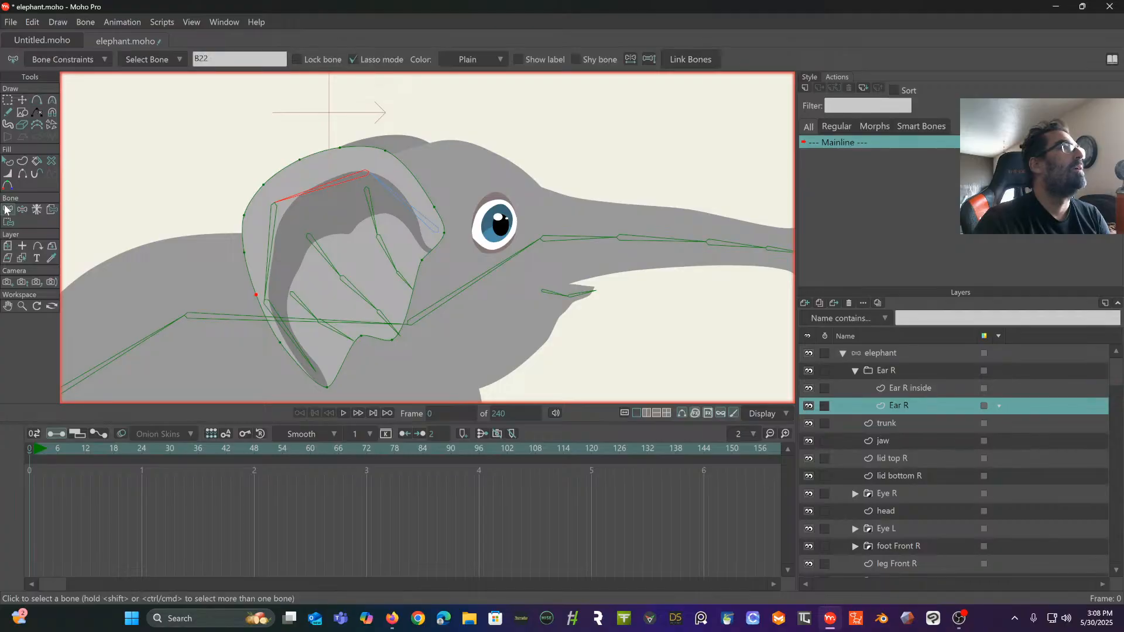
left_click(277, 245)
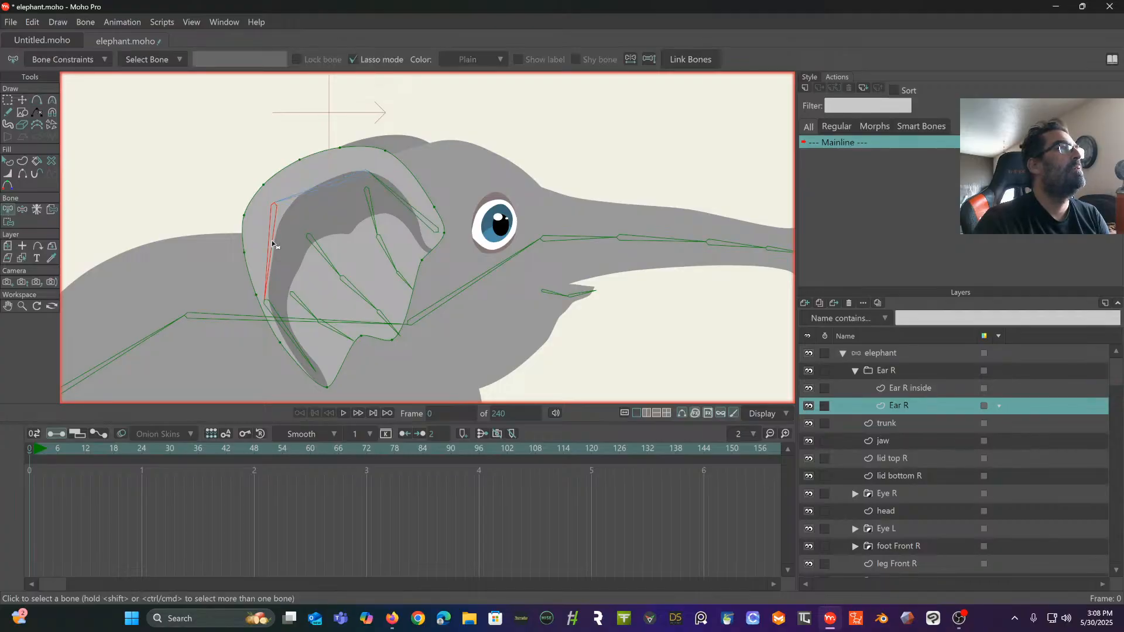
left_click(8, 222)
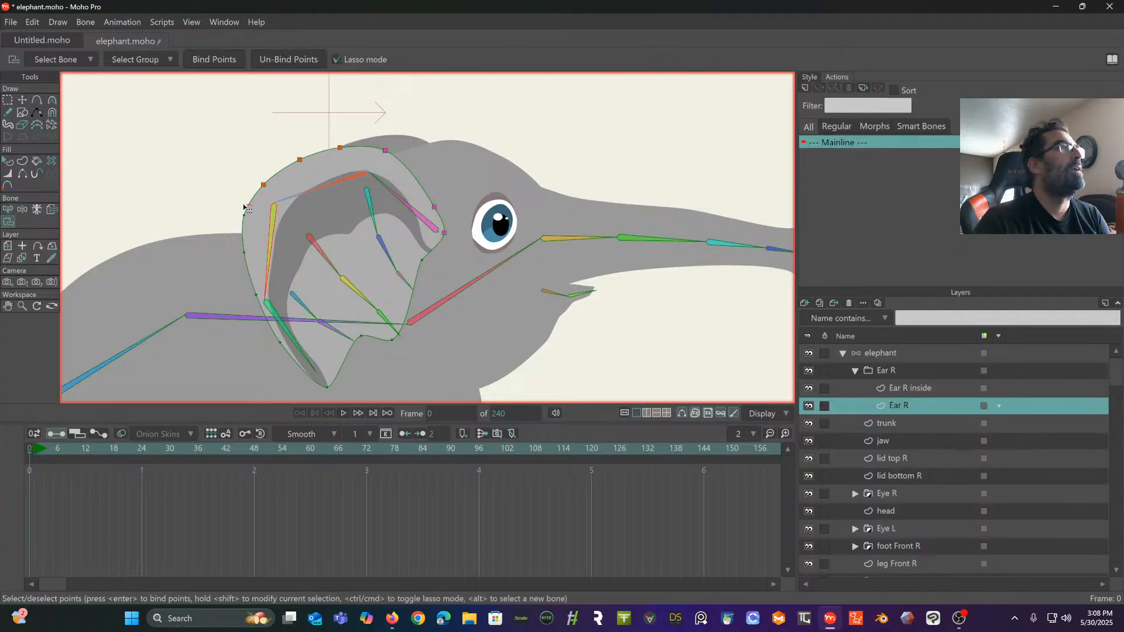
mouse_move(245, 208)
left_mouse_down()
mouse_move(227, 292)
mouse_move(266, 301)
mouse_move(288, 223)
mouse_move(252, 205)
mouse_move(287, 162)
mouse_move(283, 145)
left_mouse_up()
left_click(217, 62)
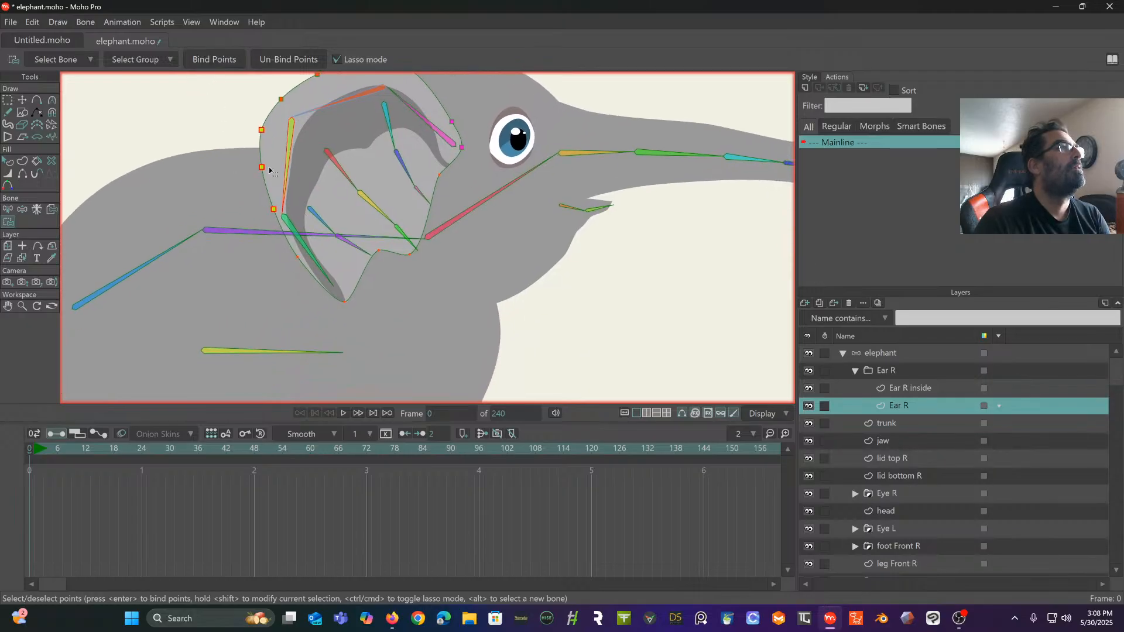
- Add two points on the lower rear edge of the Ear R outline, one beside the bone joint and one near the ear's lower tip
left_click(8, 210)
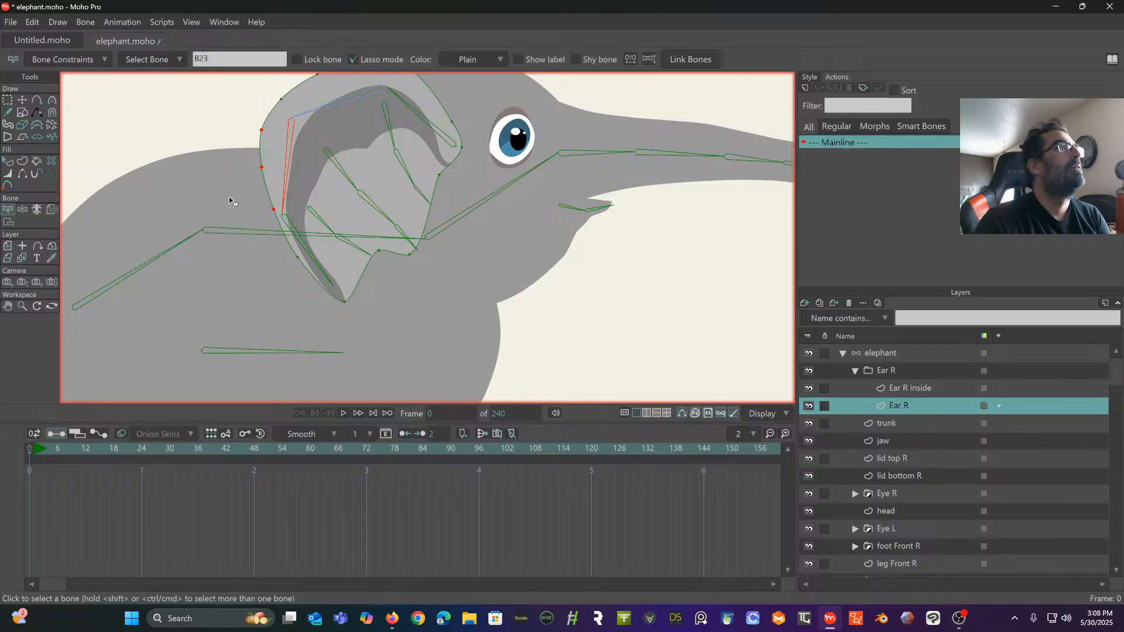
left_click(36, 100)
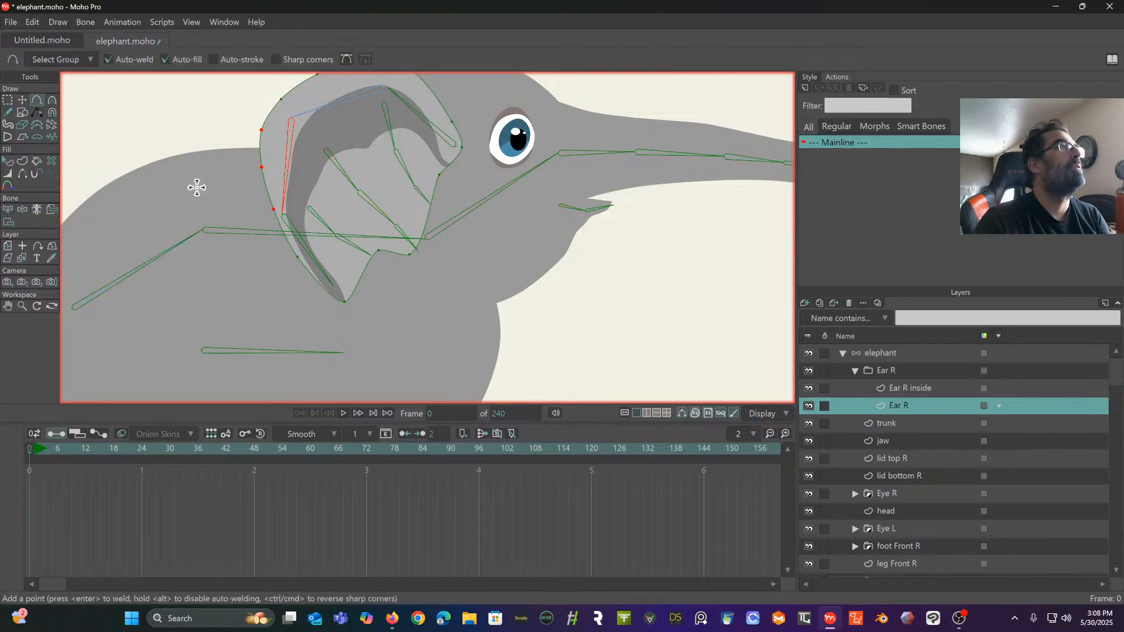
left_click(278, 221)
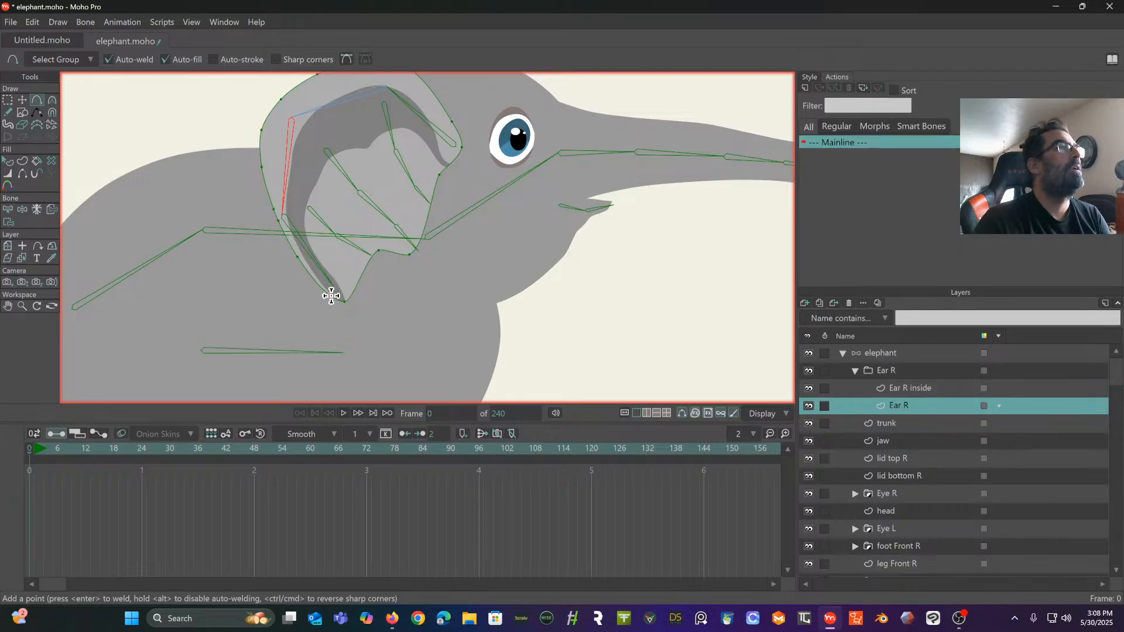
left_click(331, 295)
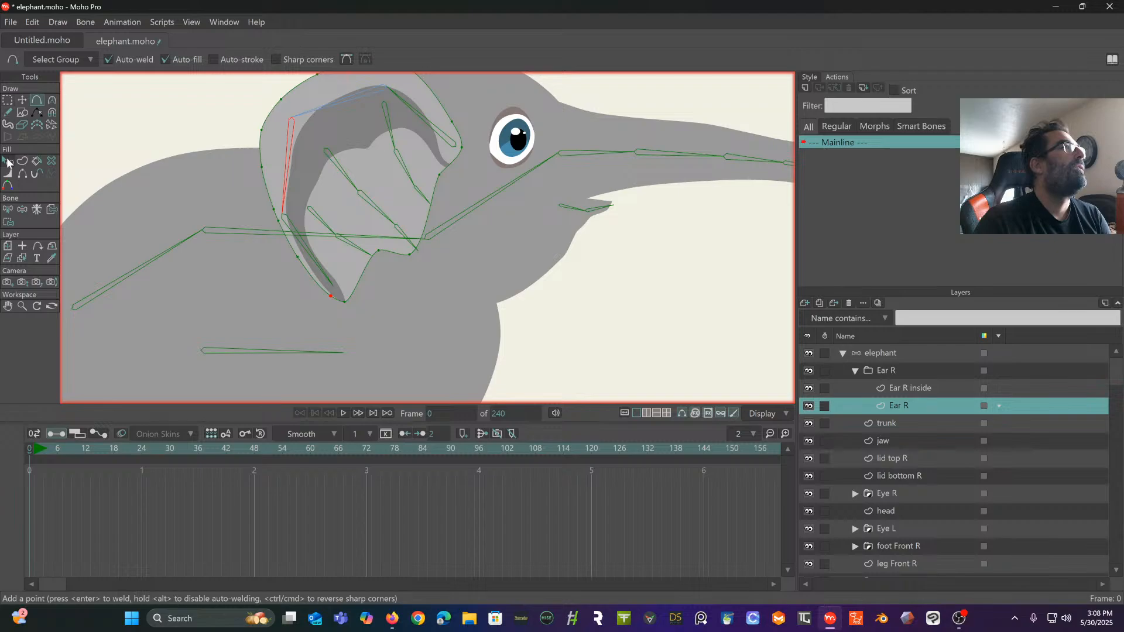
- Bind the four points around the lower rear edge and tip of Ear R to the lowest bone of the outer chain
left_click(8, 210)
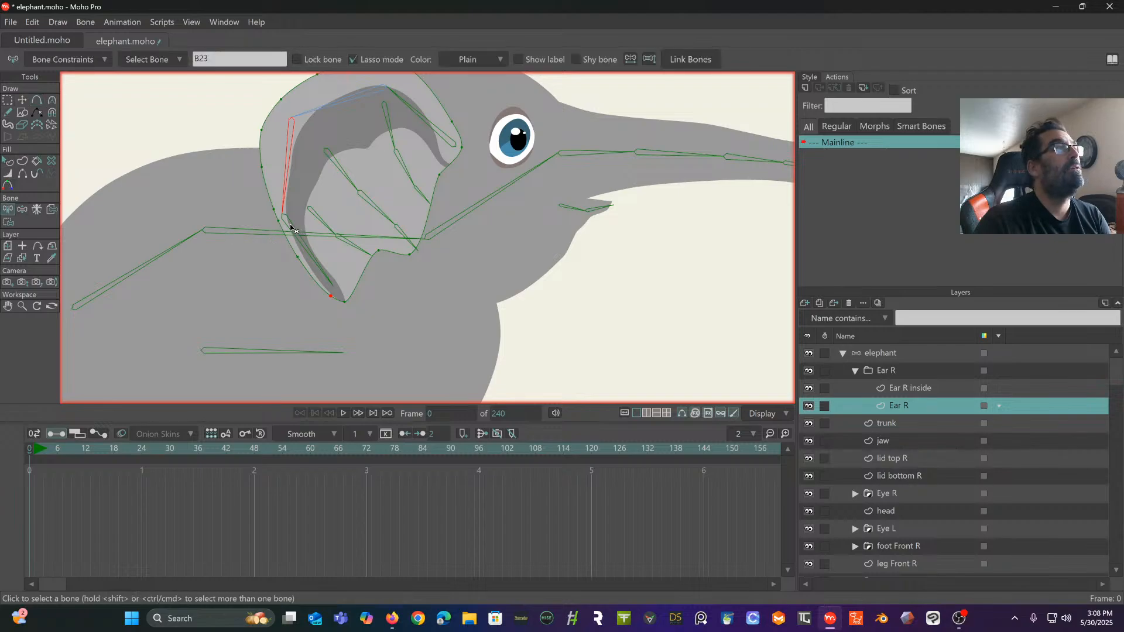
left_click(293, 229)
left_click(8, 222)
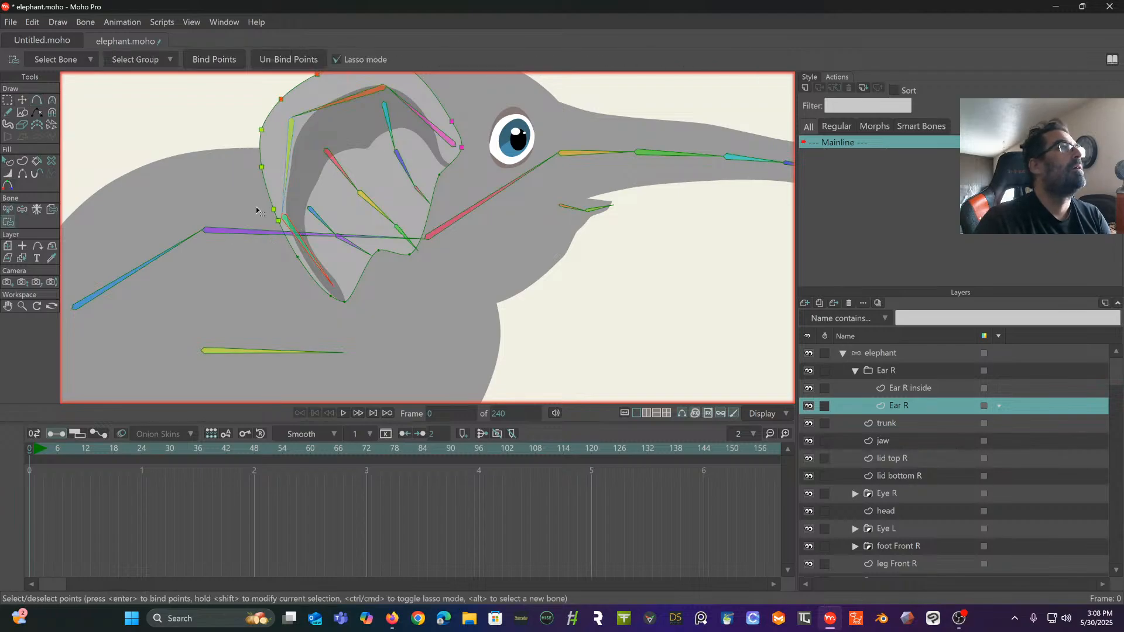
mouse_move(276, 219)
left_mouse_down()
mouse_move(267, 270)
mouse_move(277, 288)
mouse_move(322, 313)
mouse_move(353, 311)
mouse_move(281, 218)
left_mouse_up()
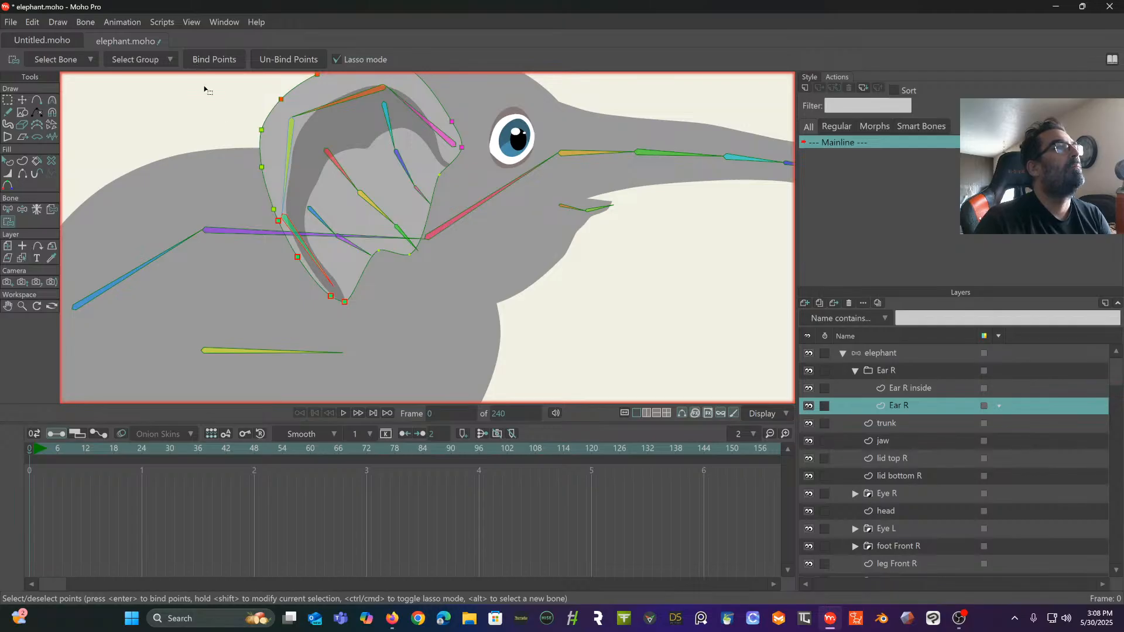
- Add three points along the edge where Ear R meets the head: one above the lower tip and two up the front side
left_click_drag(269, 144, 221, 202)
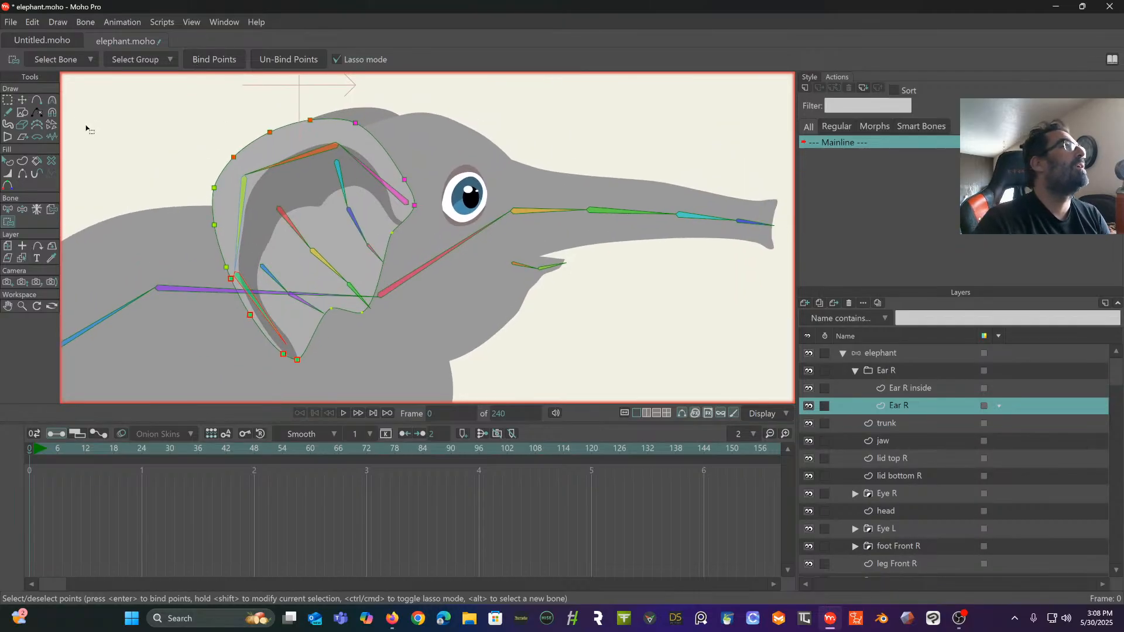
left_click(37, 100)
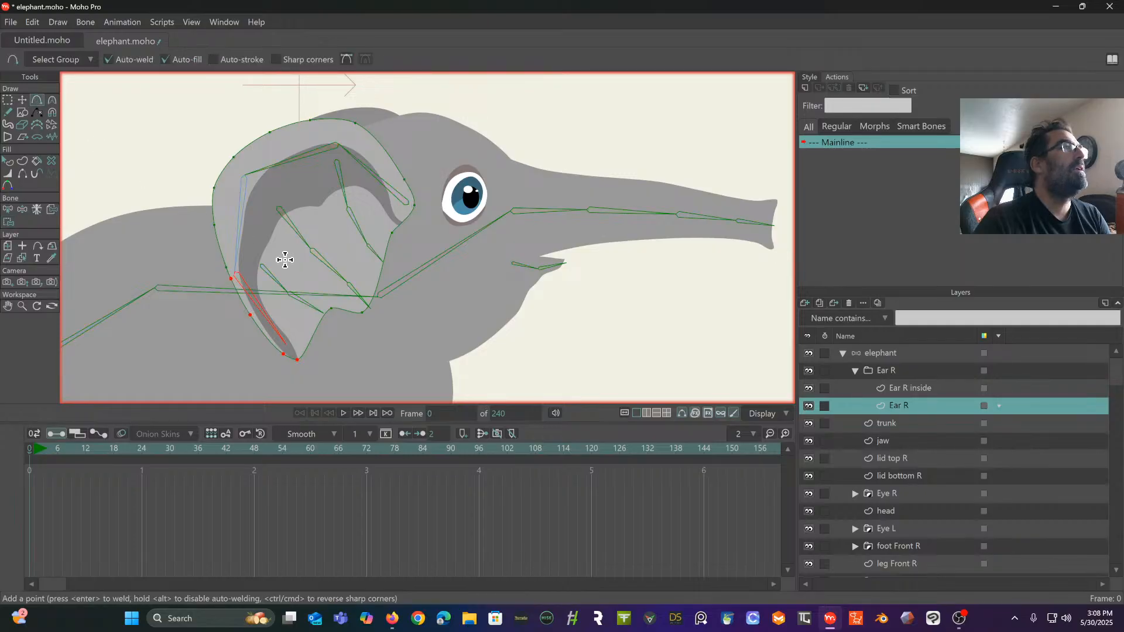
left_click(316, 324)
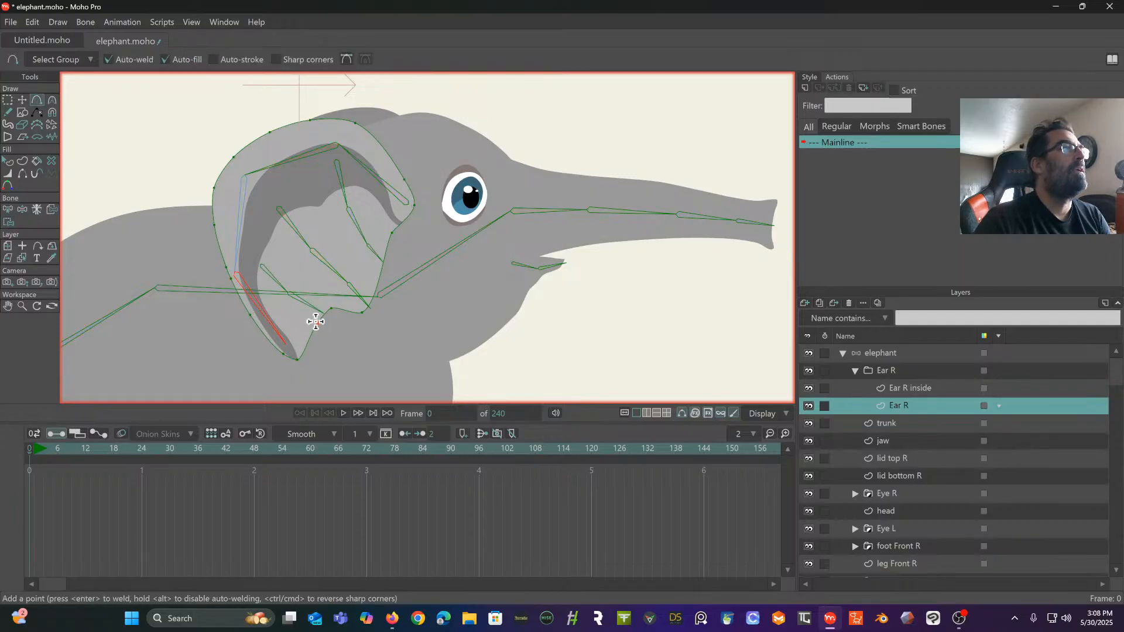
left_click(374, 295)
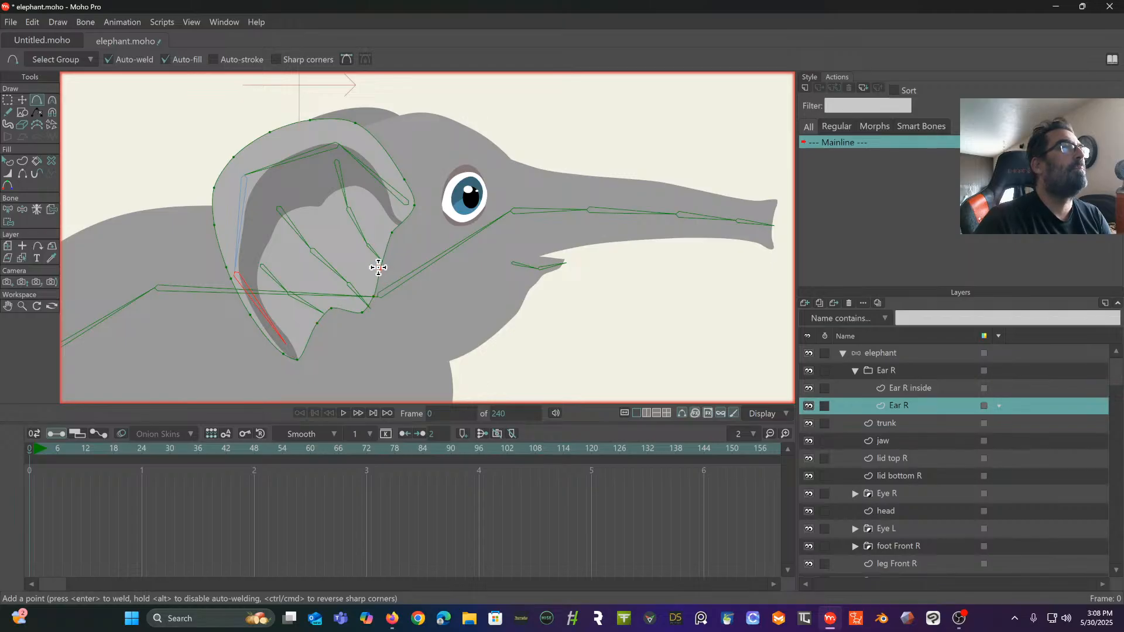
left_click(381, 269)
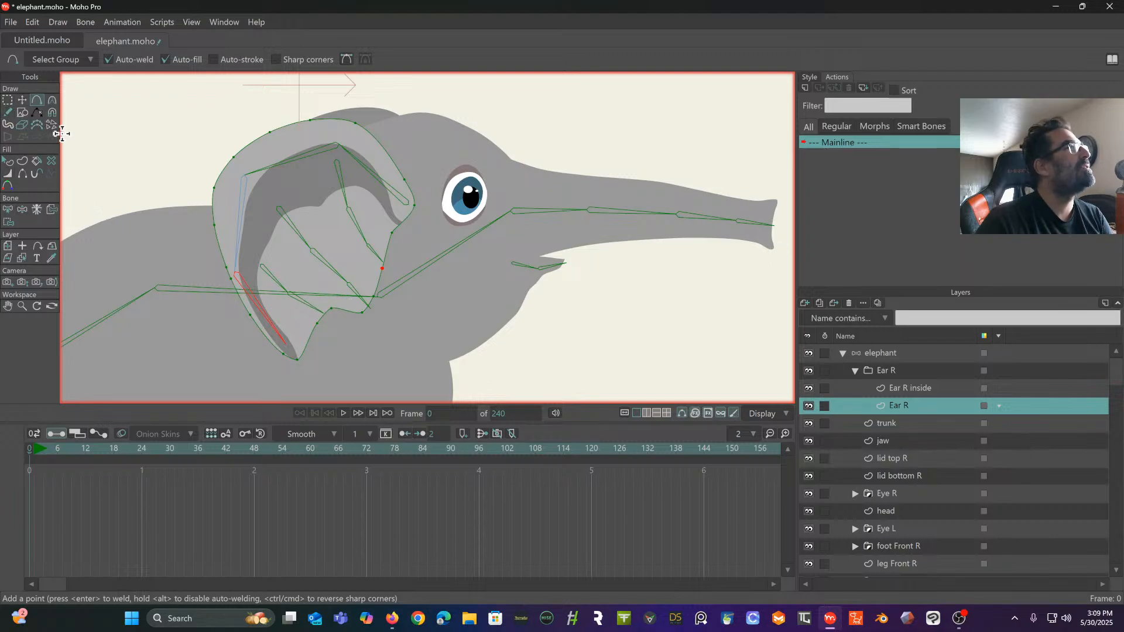
- Bind the two Ear R points above the lower tip to the end bone of the ear's lower inner chain
left_click(8, 210)
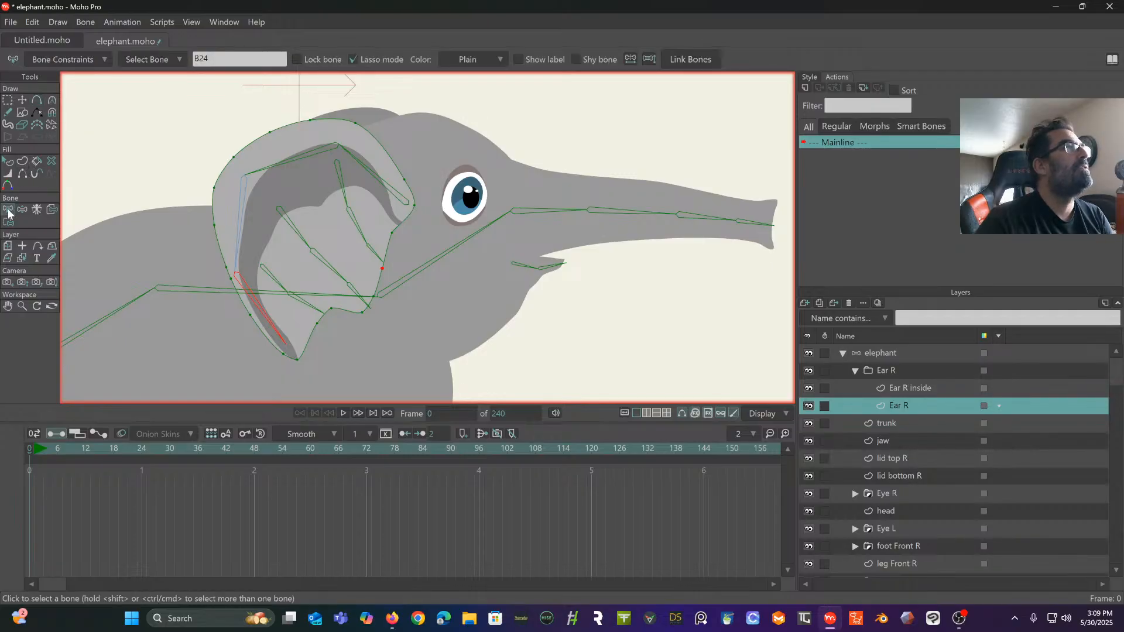
left_click(305, 310)
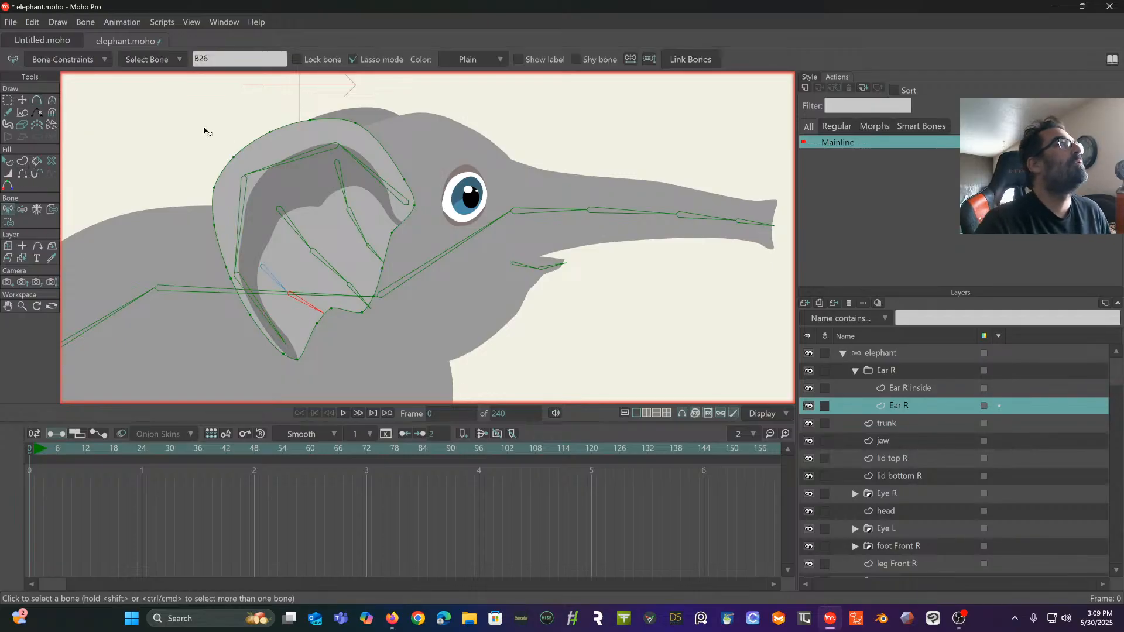
left_click(8, 221)
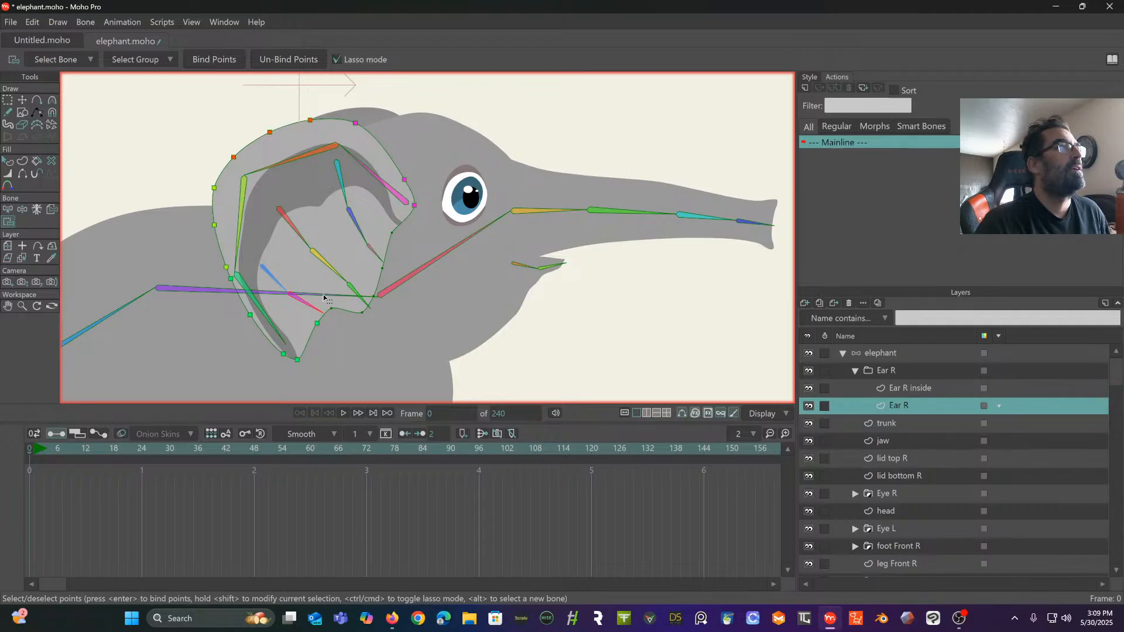
mouse_move(325, 298)
left_mouse_down()
mouse_move(320, 338)
mouse_move(344, 304)
mouse_move(335, 279)
left_mouse_up()
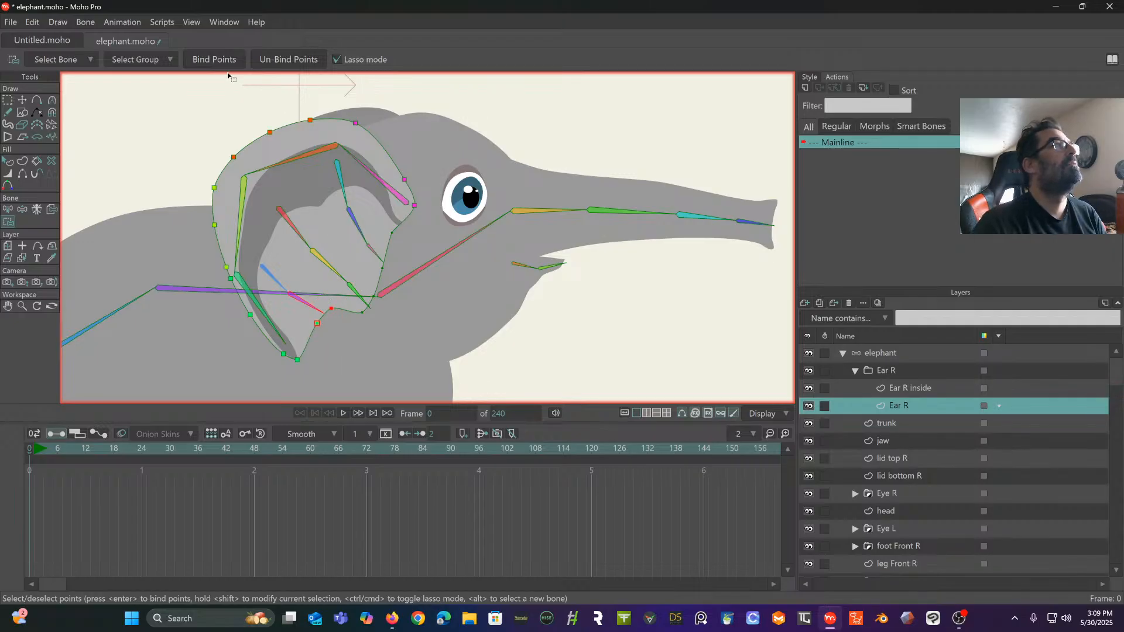
left_click(213, 59)
- Bind the two Ear R points at the ear's lower front corner to the end bone of the middle inner chain
left_click(8, 212)
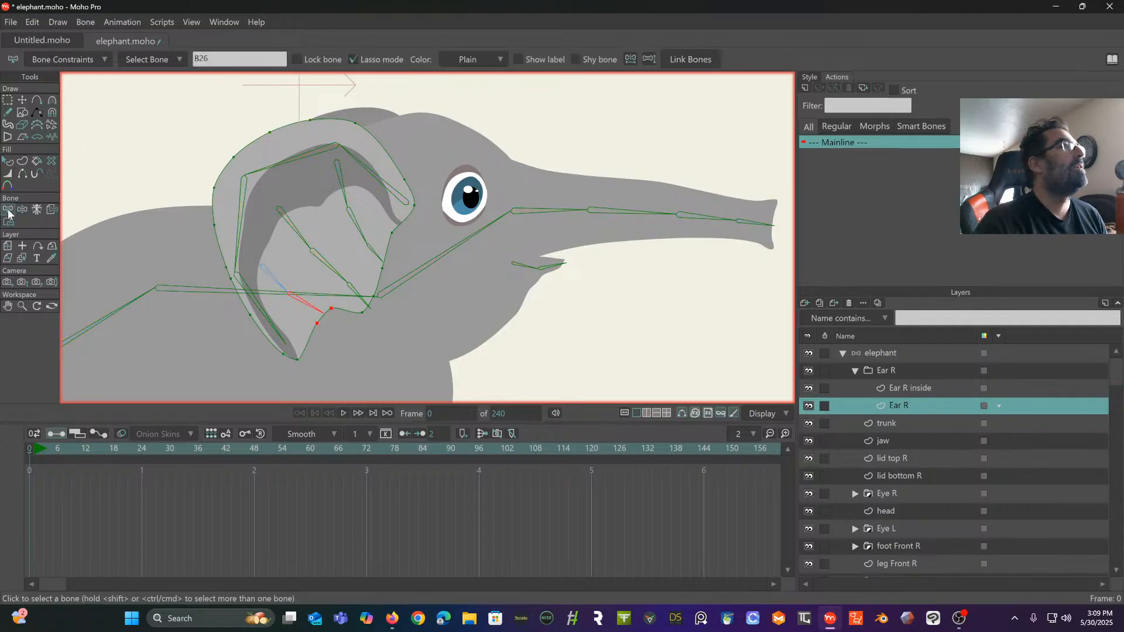
left_click(356, 296)
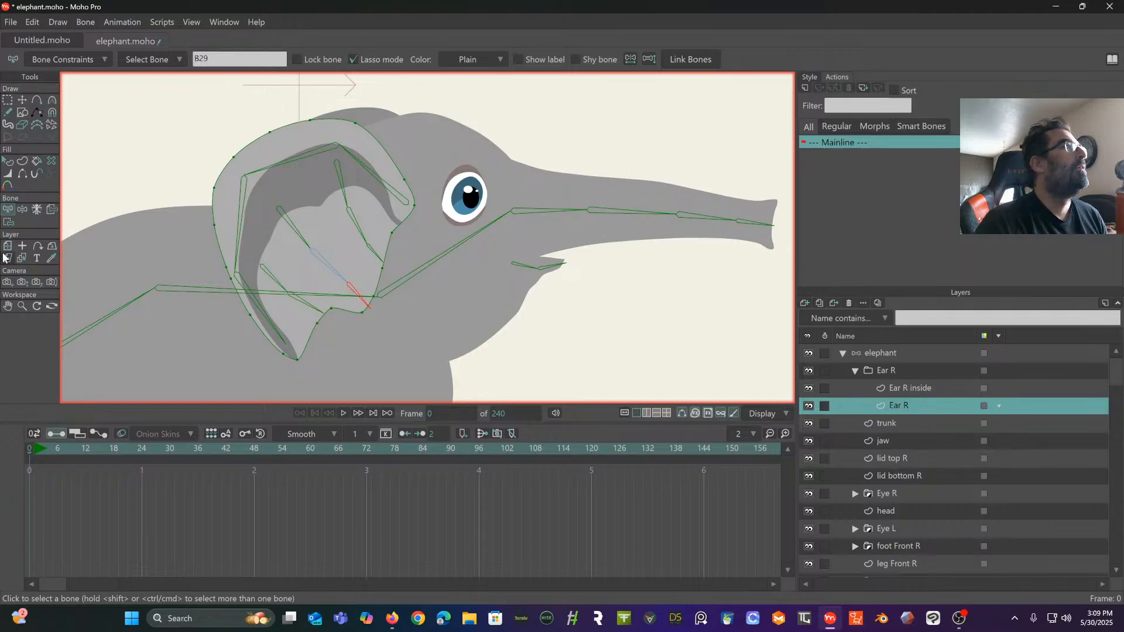
left_click(8, 222)
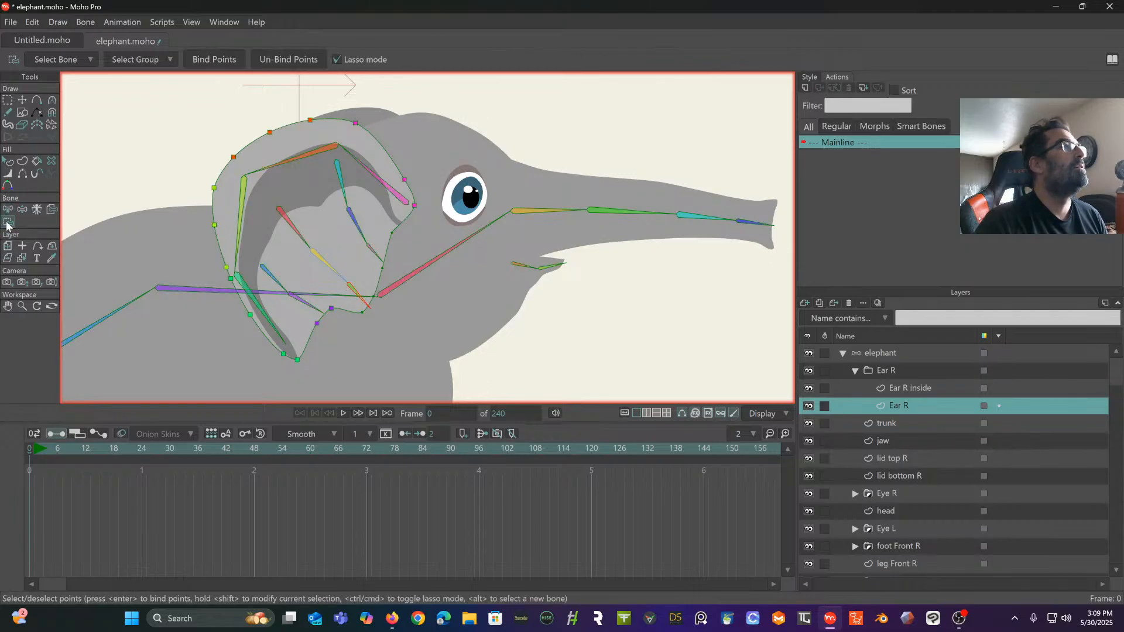
mouse_move(355, 302)
left_mouse_down()
mouse_move(367, 254)
mouse_move(379, 287)
mouse_move(352, 301)
mouse_move(382, 325)
mouse_move(391, 290)
left_mouse_up()
left_click(202, 60)
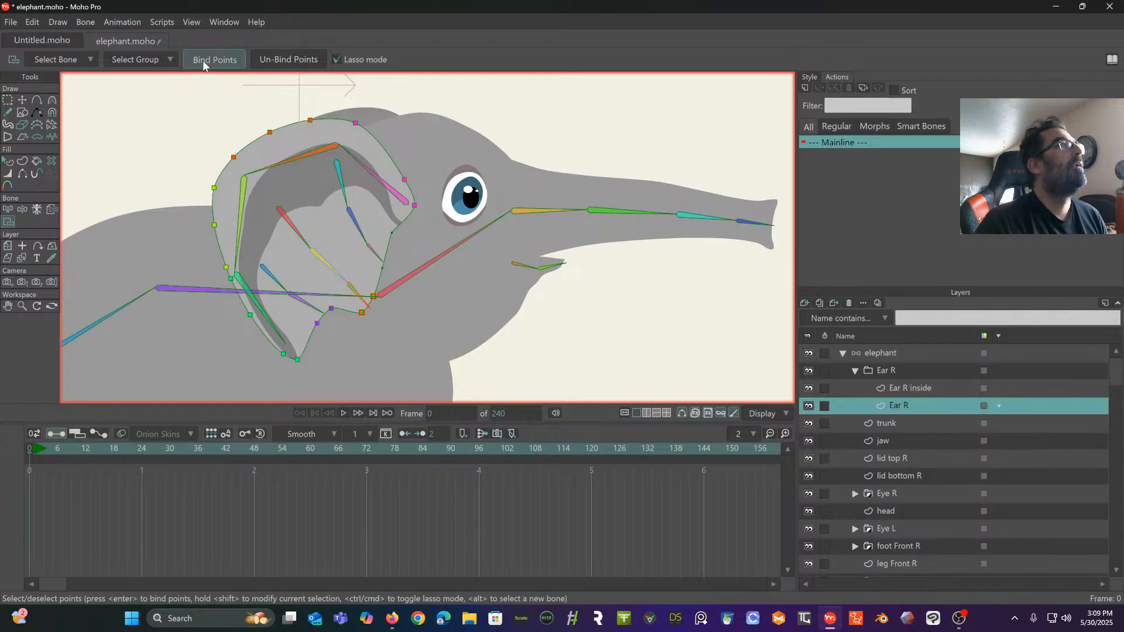
- Bind the two remaining front-side points of Ear R to the end bone of the ear's upper inner chain
left_click(9, 209)
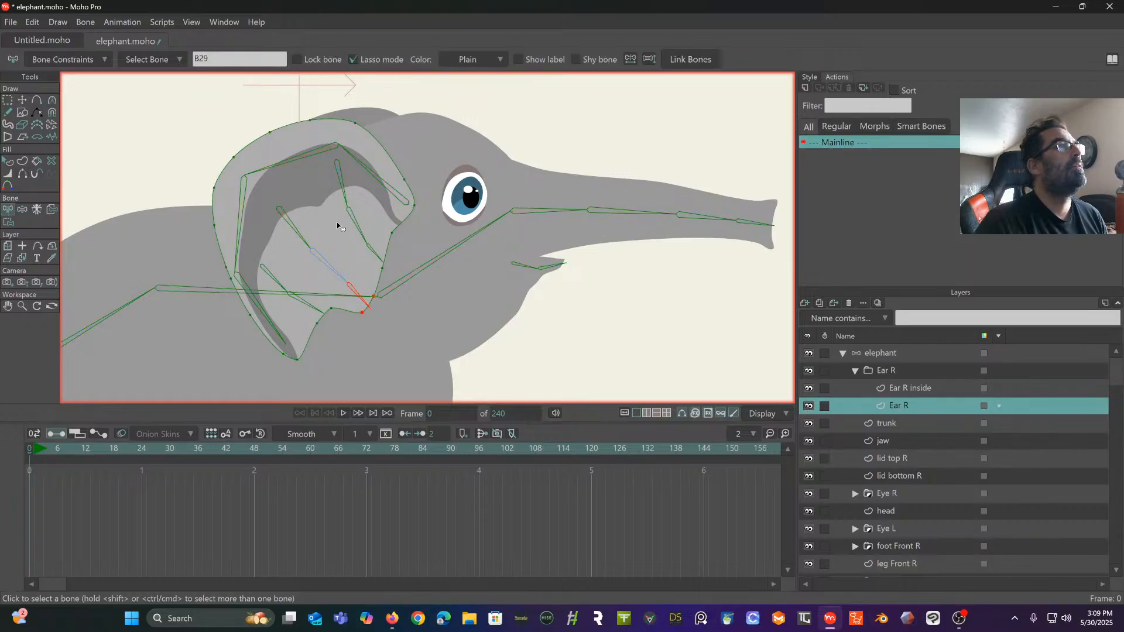
left_click(373, 253)
left_click(8, 222)
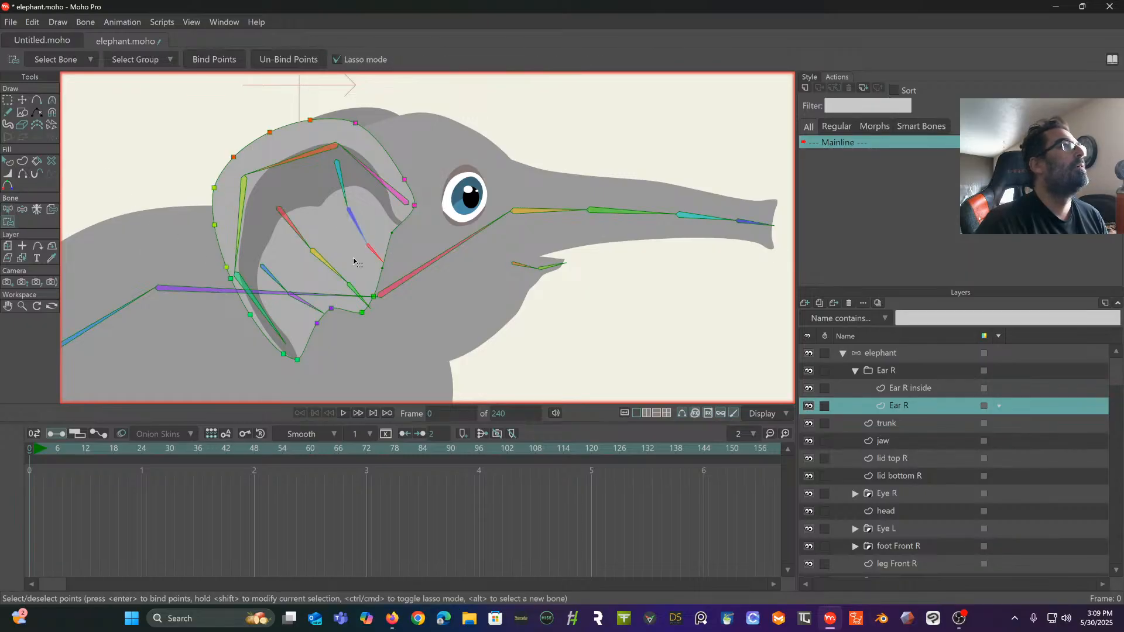
mouse_move(381, 232)
left_mouse_down()
mouse_move(375, 285)
mouse_move(396, 226)
left_mouse_up()
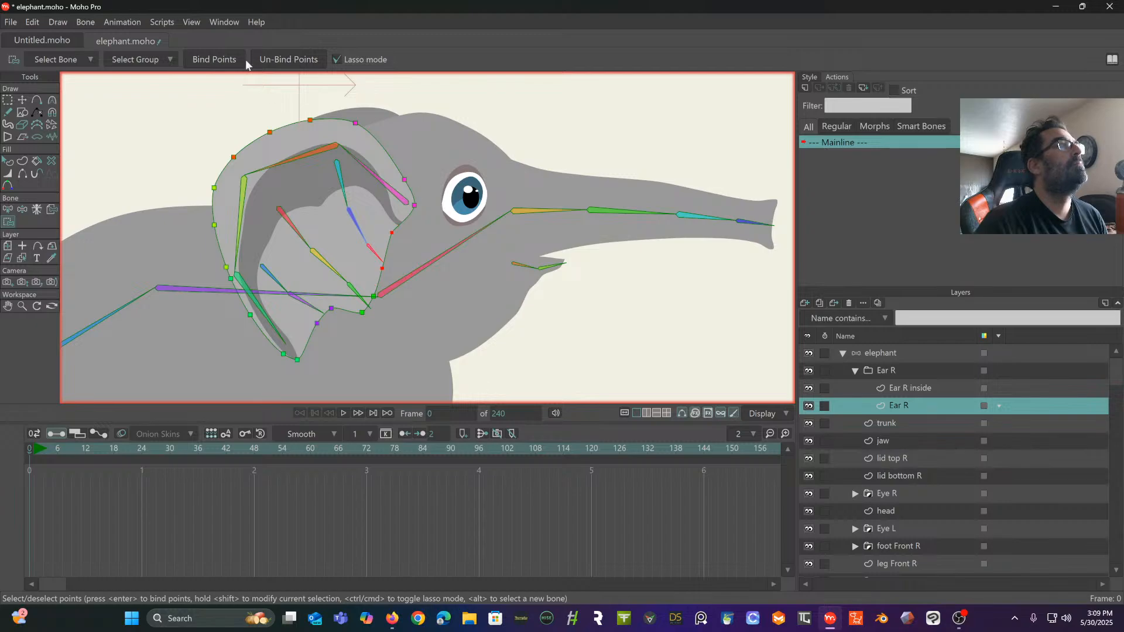
left_click(225, 60)
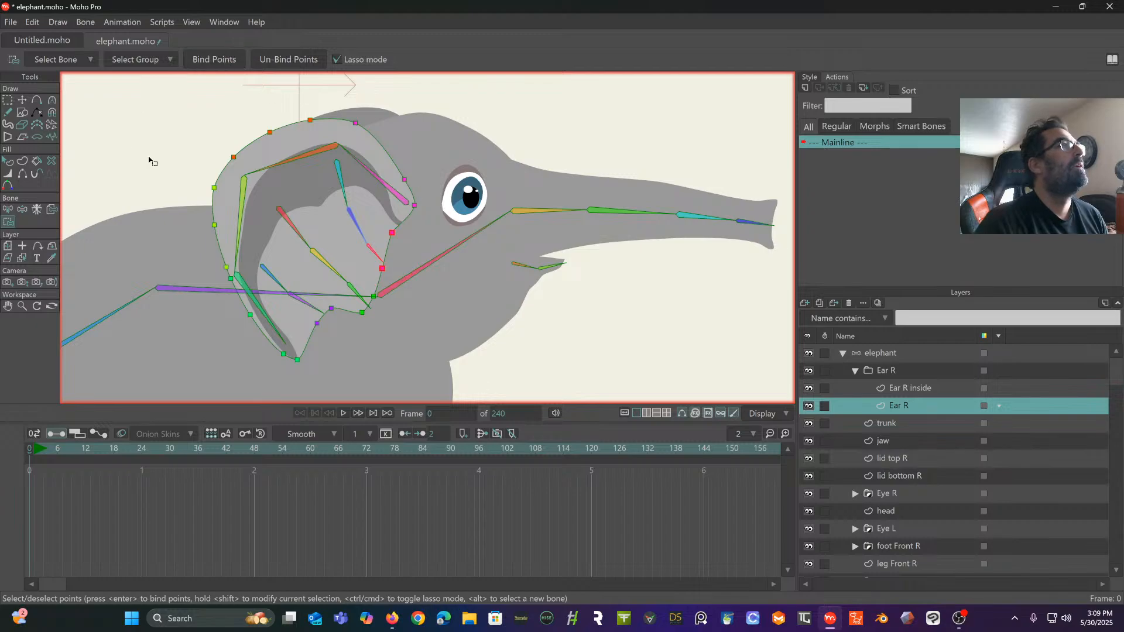
- Test the right ear by swinging its outer bone chain up and back on the elephant layer, and restore the rest pose
left_click(7, 100)
left_click(21, 101)
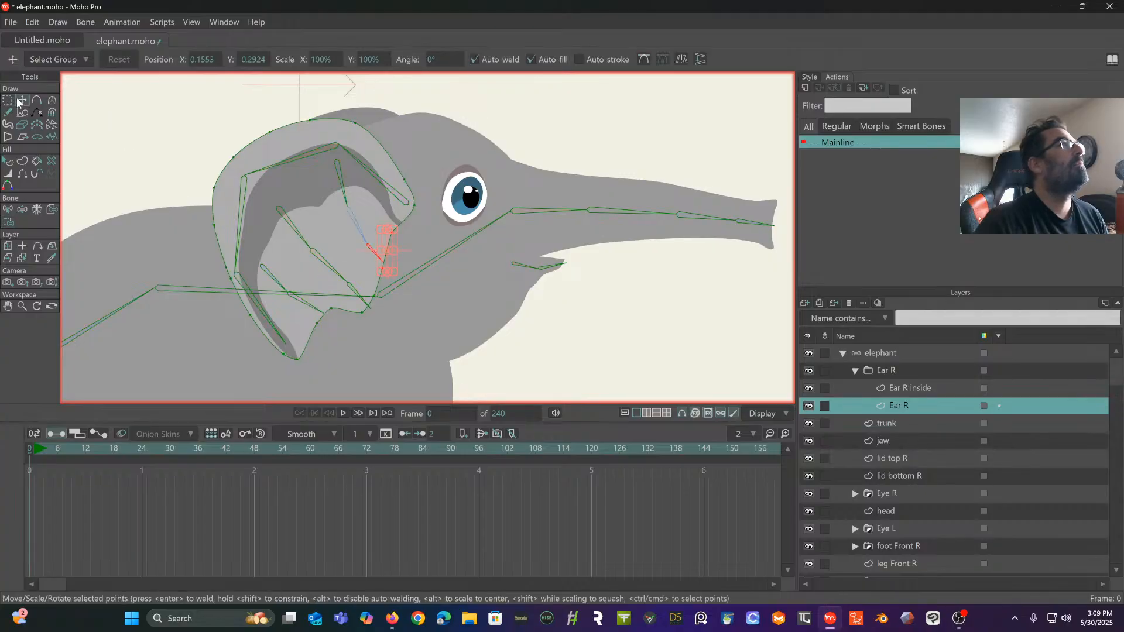
left_click(878, 350)
scroll(565, 319, "down", 2)
left_click_drag(554, 315, 519, 285)
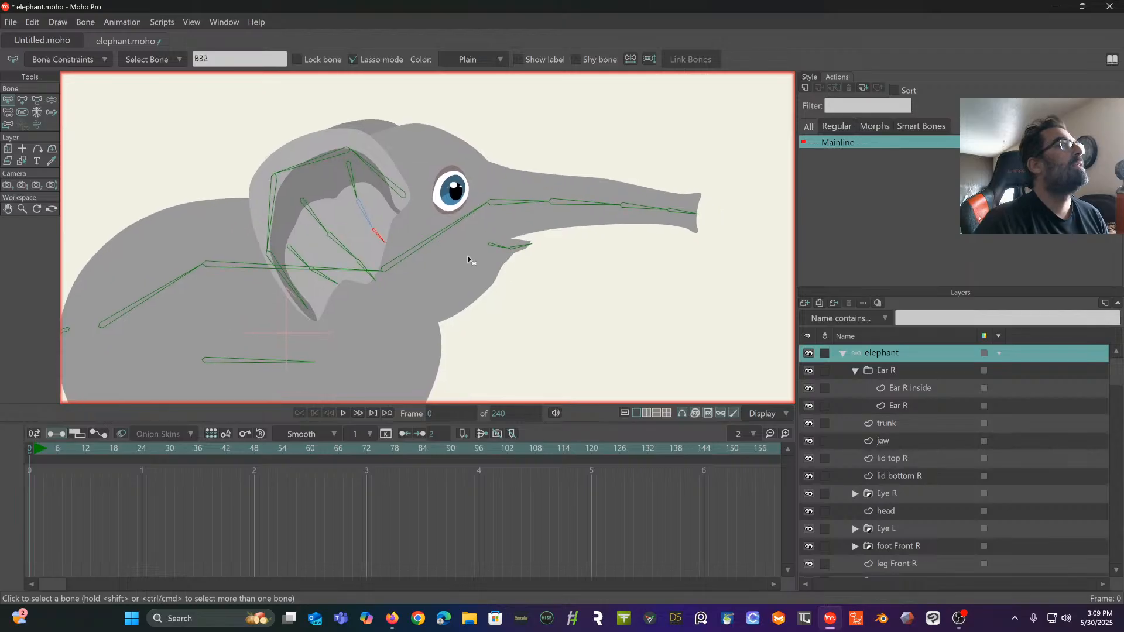
left_click(52, 100)
left_click_drag(369, 165, 171, 104)
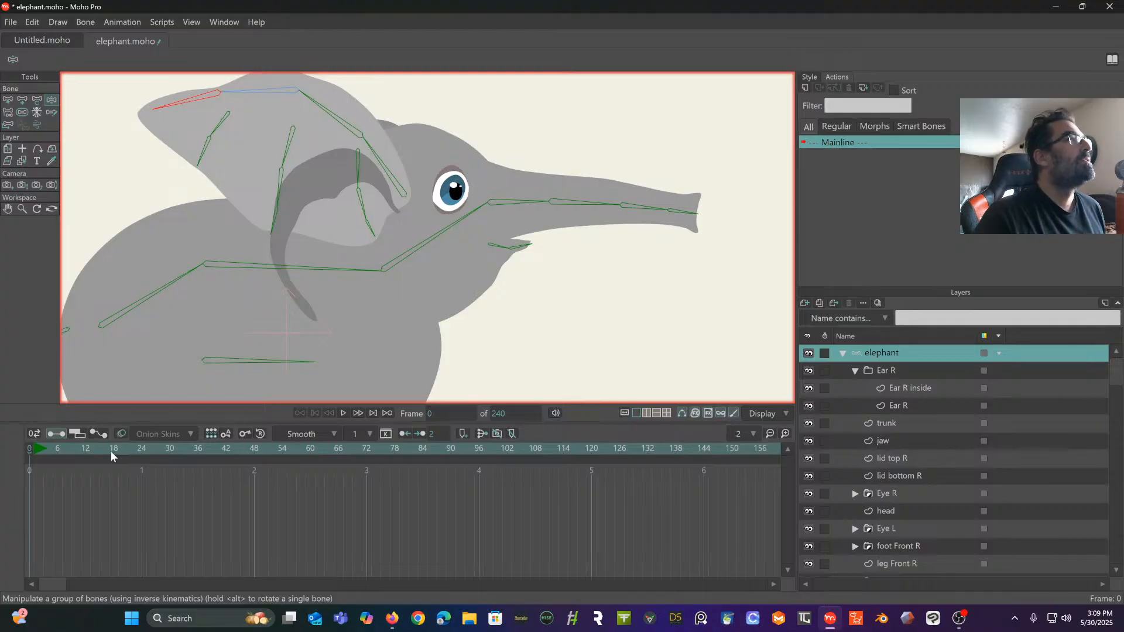
left_click(29, 450)
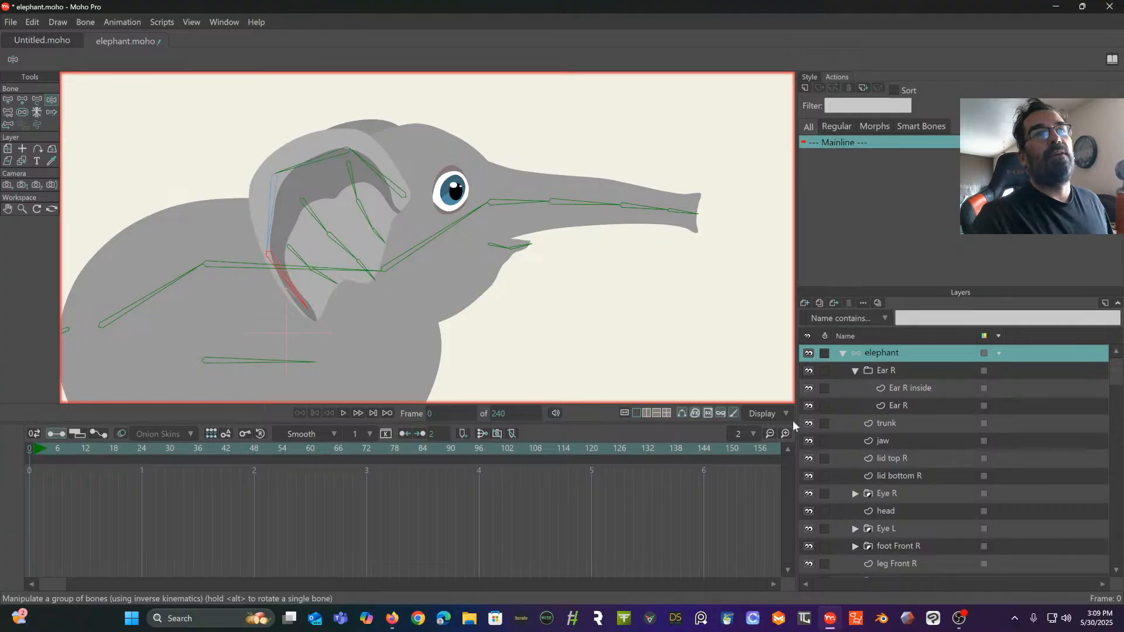
- Add a point on the outer edge of Ear R inside, just below the joint between the outer chain's last two bones
left_click(906, 385)
scroll(532, 290, "up", 2)
left_click_drag(551, 274, 520, 285)
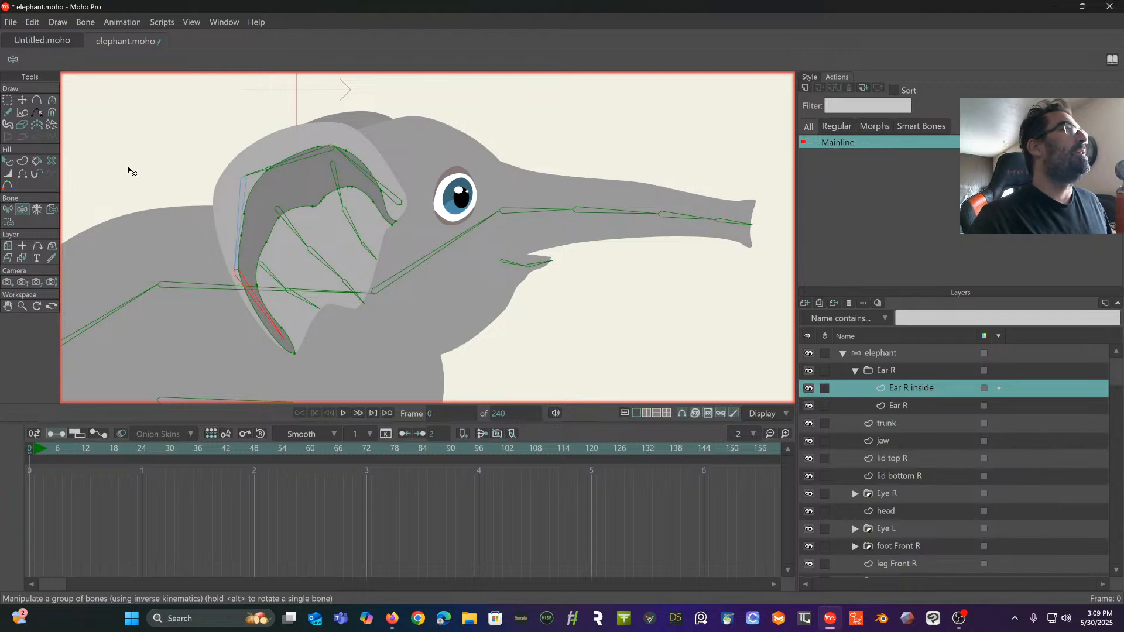
left_click(37, 101)
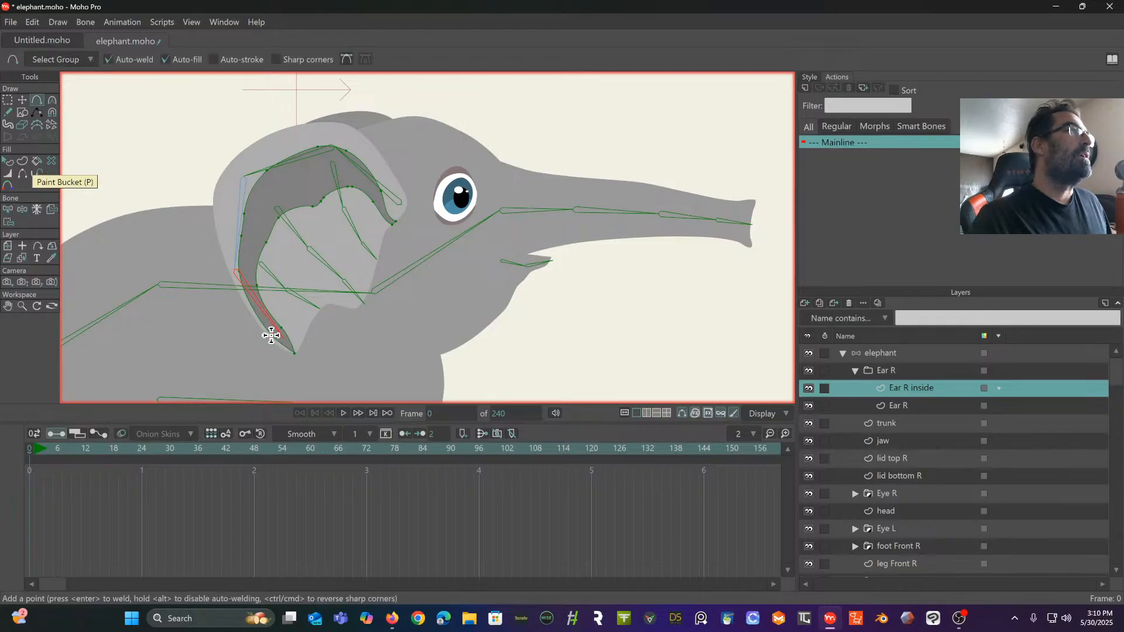
left_click(246, 298)
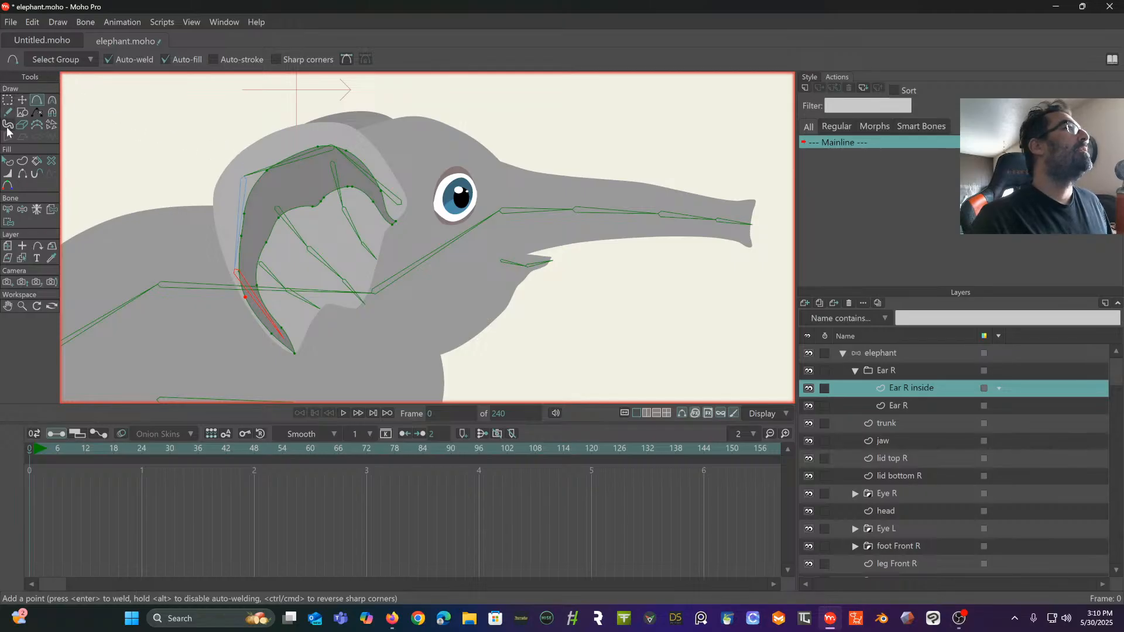
- Bind the front points of Ear R inside, nearest the eye, to the first bone of the ear's outer chain
left_click(9, 211)
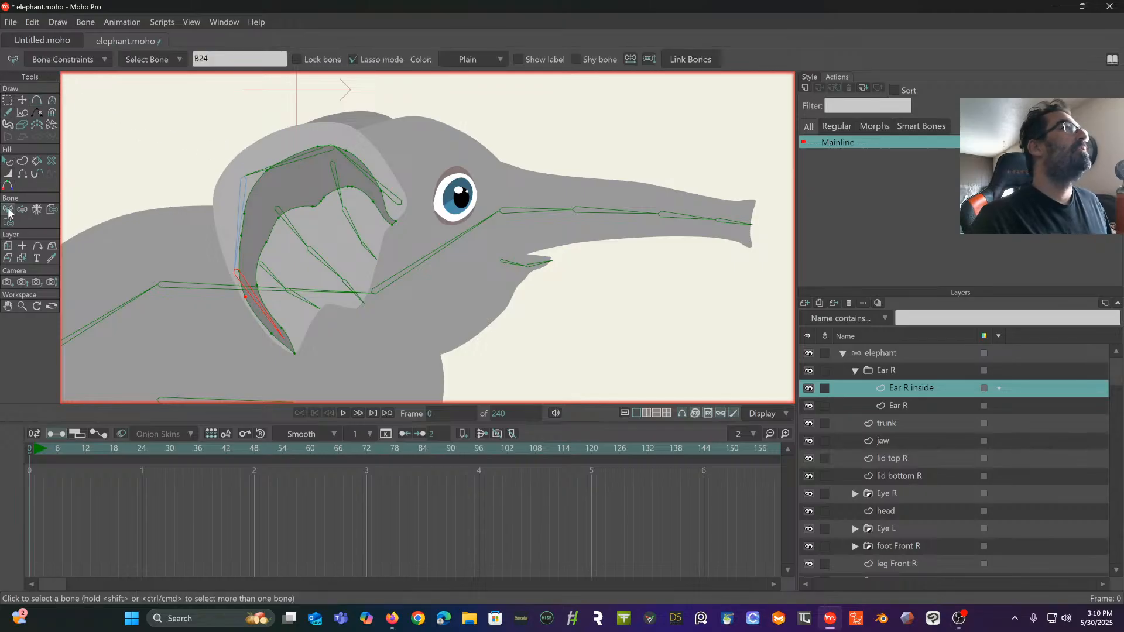
scroll(336, 162, "up", 2)
left_click(410, 204)
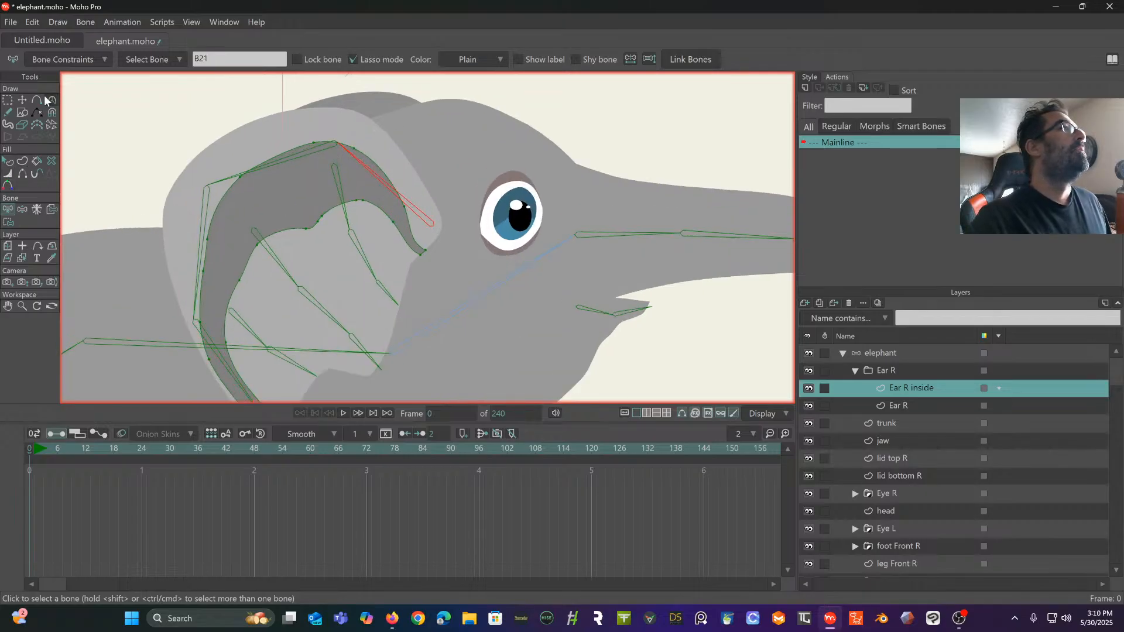
left_click(9, 224)
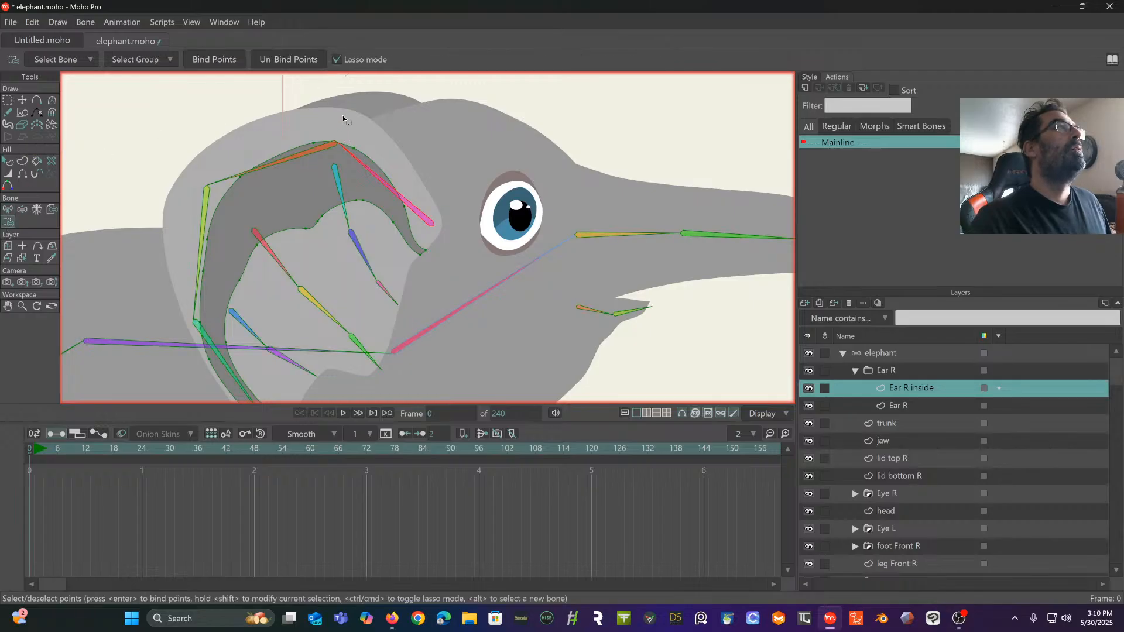
mouse_move(344, 116)
left_mouse_down()
mouse_move(329, 176)
mouse_move(363, 220)
mouse_move(424, 266)
mouse_move(454, 252)
mouse_move(441, 167)
mouse_move(367, 125)
left_mouse_up()
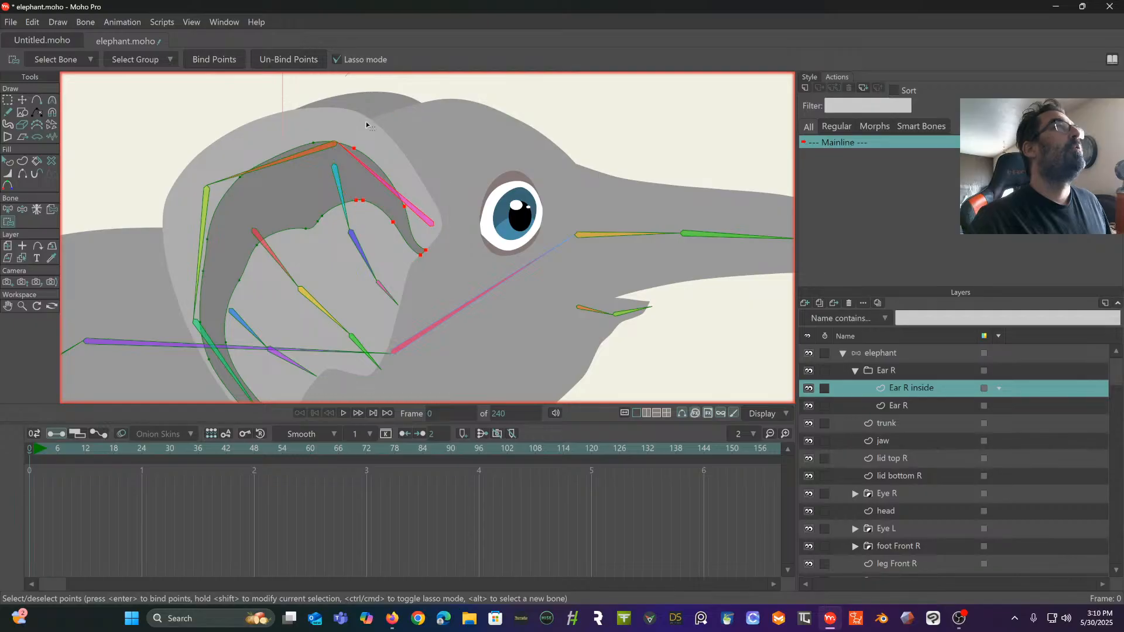
left_click(210, 59)
- Bind the upper middle points of Ear R inside to the second bone of the ear's outer chain
left_click(8, 212)
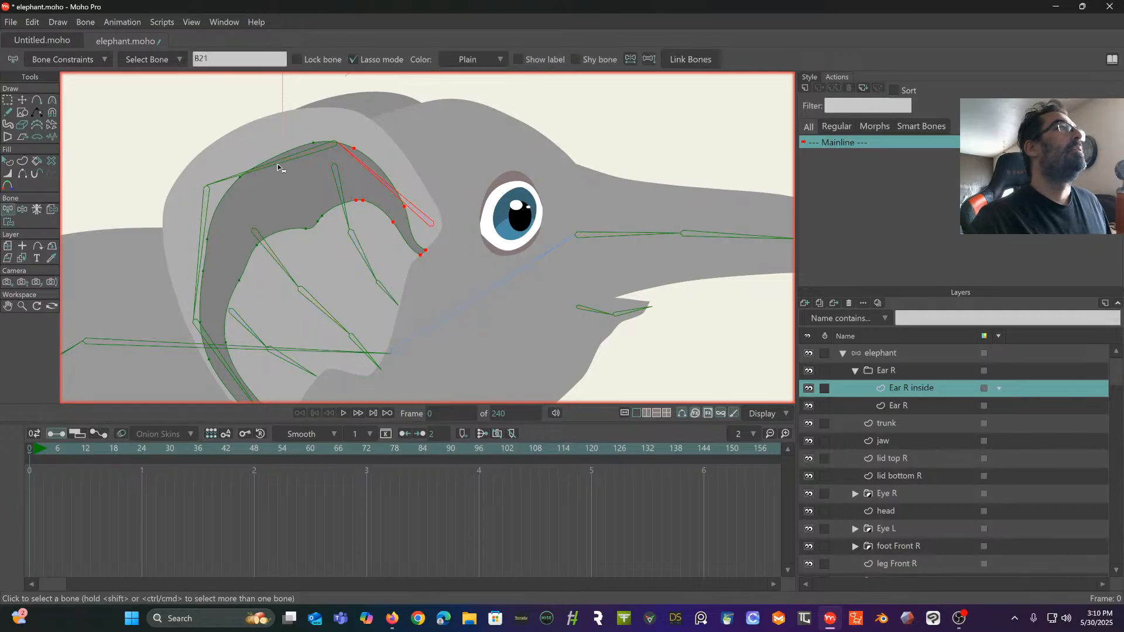
left_click(297, 161)
left_click(7, 224)
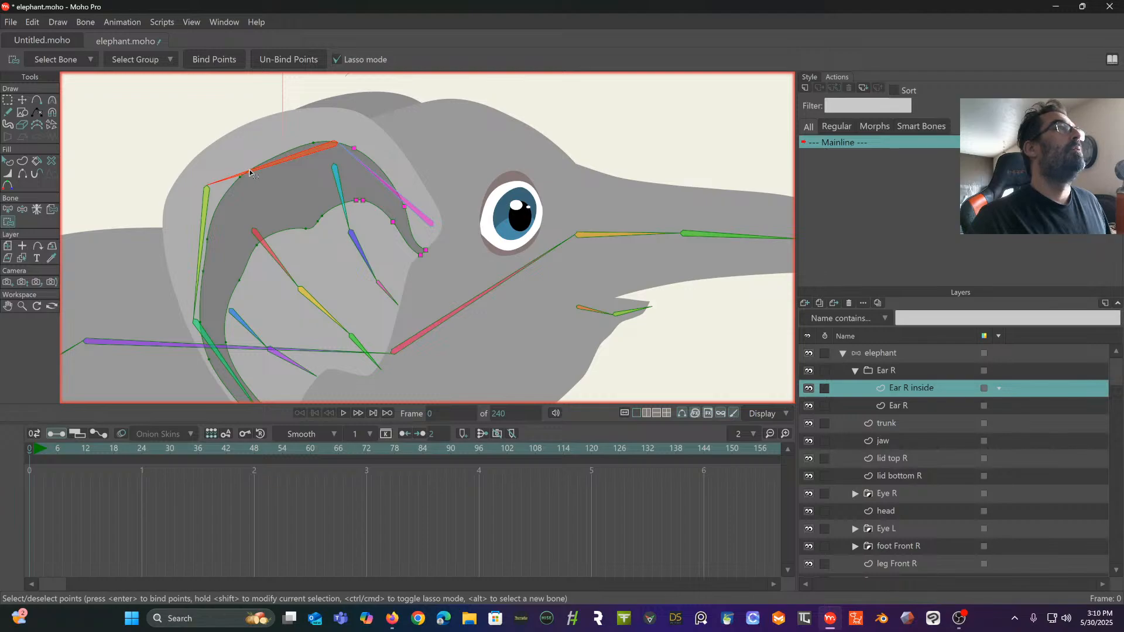
mouse_move(316, 129)
left_mouse_down()
mouse_move(286, 132)
mouse_move(223, 156)
left_mouse_up()
mouse_move(233, 219)
left_mouse_down()
mouse_move(257, 253)
mouse_move(320, 231)
mouse_move(347, 158)
mouse_move(325, 128)
left_mouse_up()
left_click(206, 58)
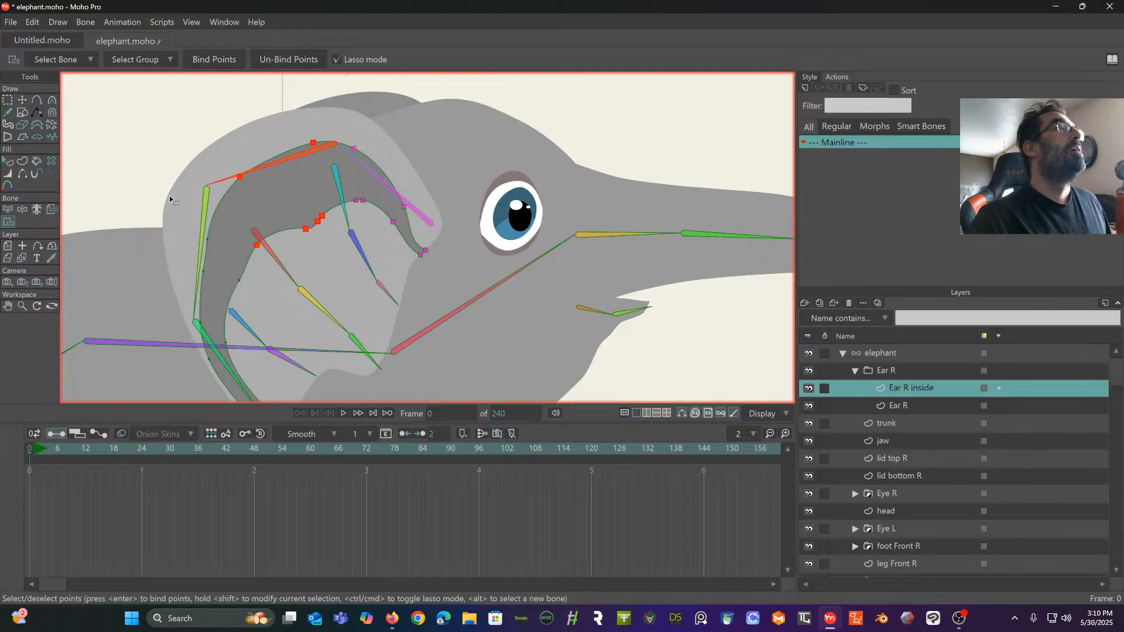
- Bind the points along the rear of Ear R inside to the third bone of the ear's outer chain
left_click_drag(168, 195, 188, 164)
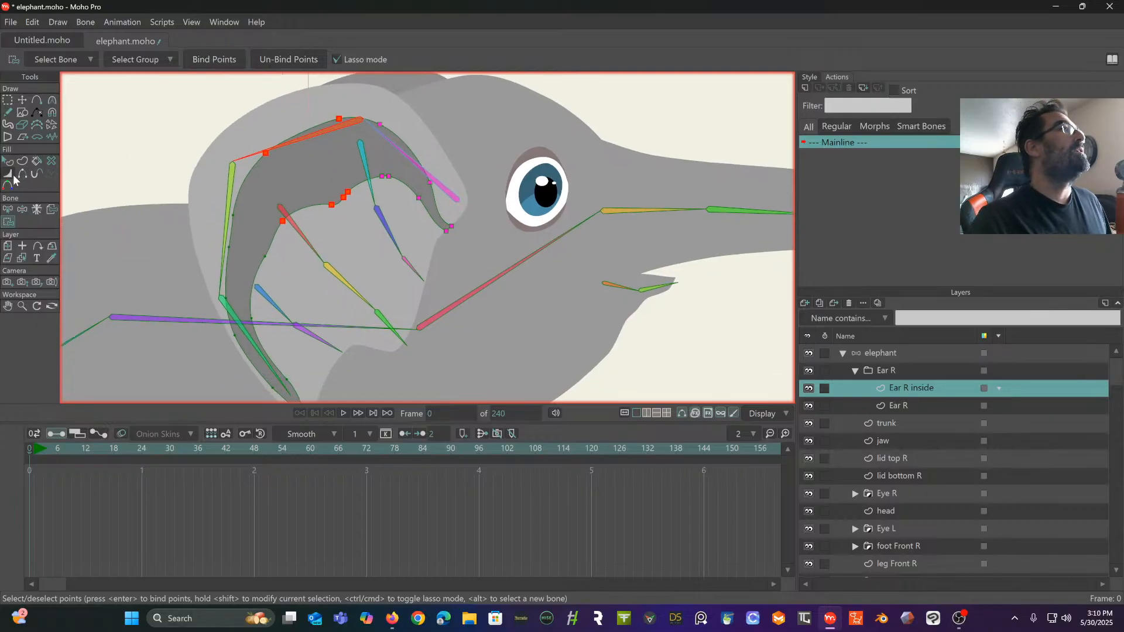
left_click(7, 210)
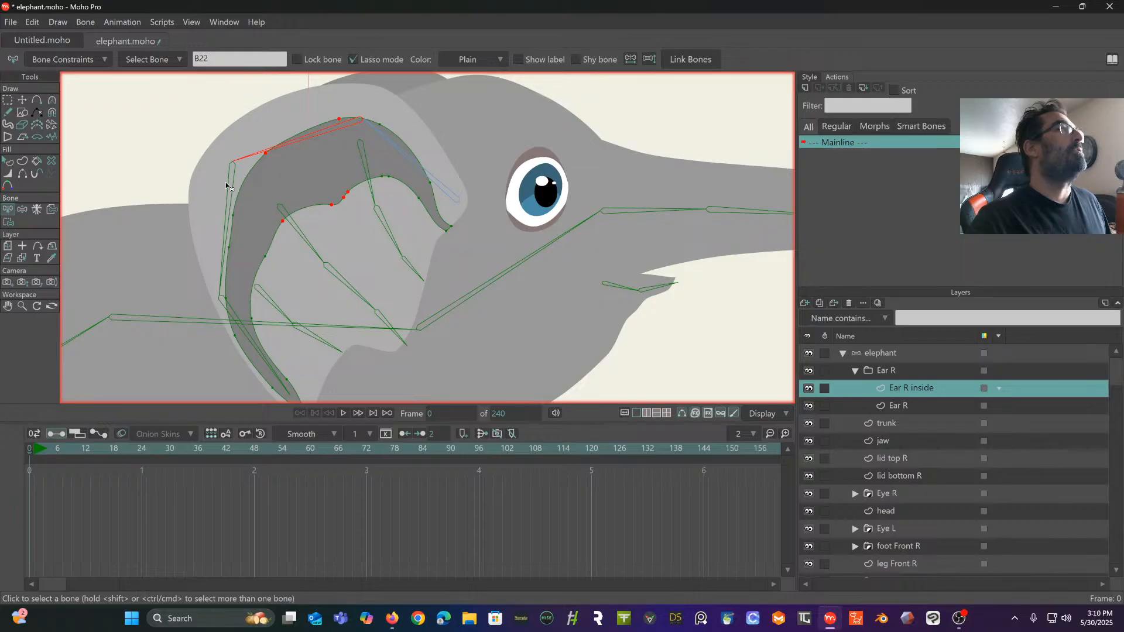
left_click(226, 186)
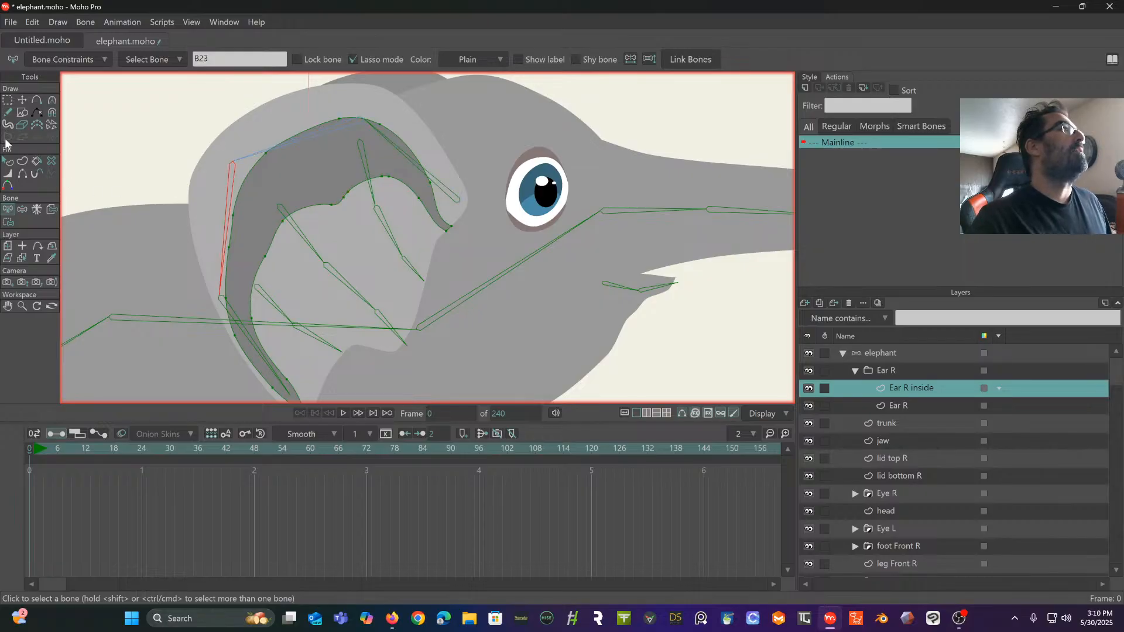
left_click(8, 222)
mouse_move(235, 180)
left_mouse_down()
mouse_move(184, 251)
mouse_move(222, 302)
mouse_move(266, 285)
mouse_move(278, 264)
mouse_move(254, 182)
left_mouse_up()
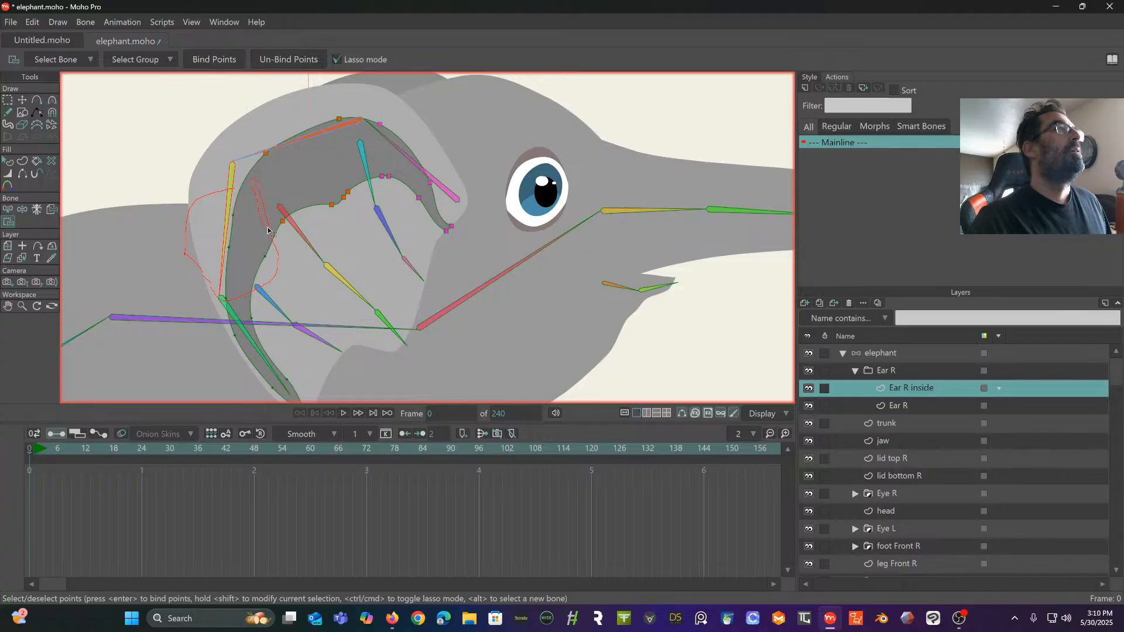
mouse_move(268, 230)
left_mouse_down()
mouse_move(275, 162)
mouse_move(240, 157)
left_mouse_up()
key("ctrl+a")
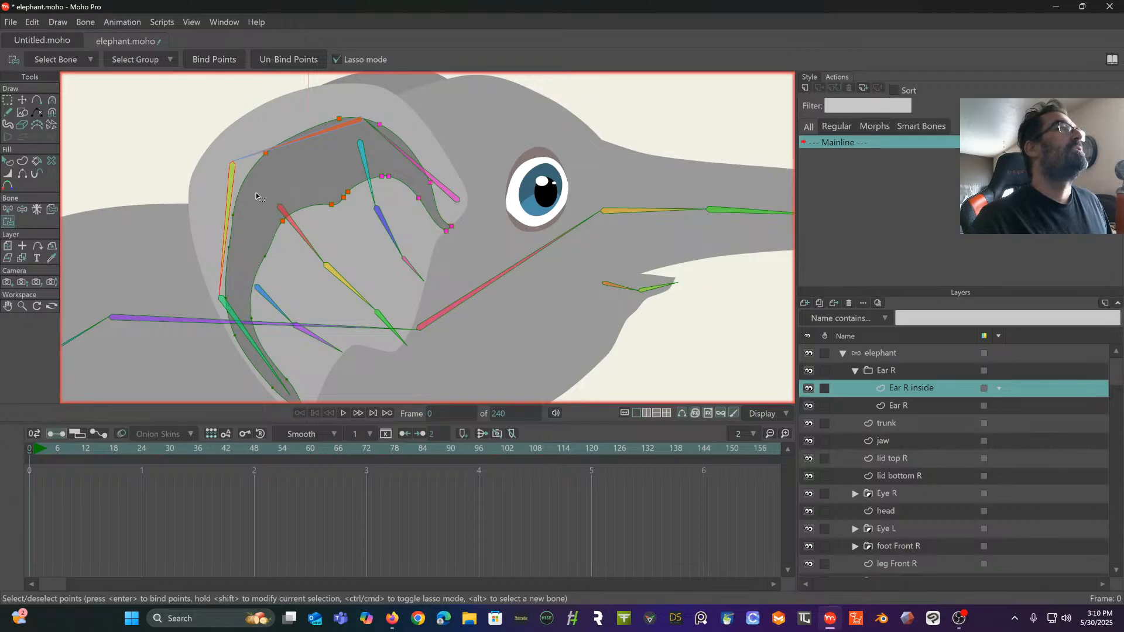
mouse_move(256, 190)
left_mouse_down()
mouse_move(154, 226)
mouse_move(196, 296)
mouse_move(250, 304)
mouse_move(295, 286)
mouse_move(304, 233)
mouse_move(282, 206)
left_mouse_up()
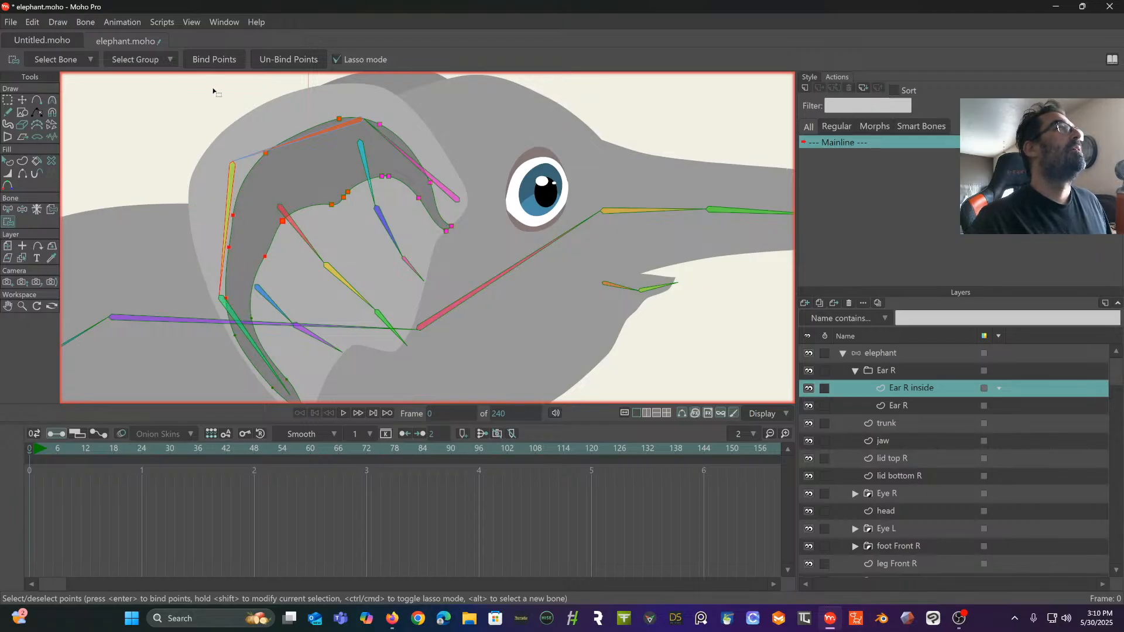
left_click(217, 54)
- Bind the lower tip points of Ear R inside to the end bone of the ear's outer chain
left_click(8, 211)
left_click_drag(180, 306, 217, 204)
left_click(270, 210)
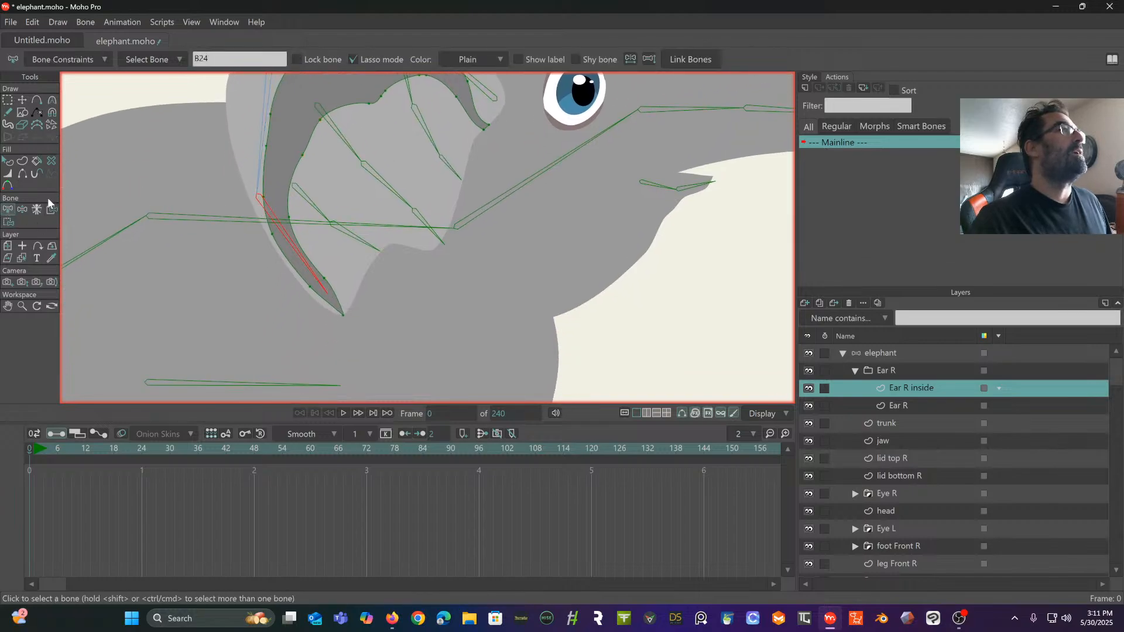
left_click(21, 209)
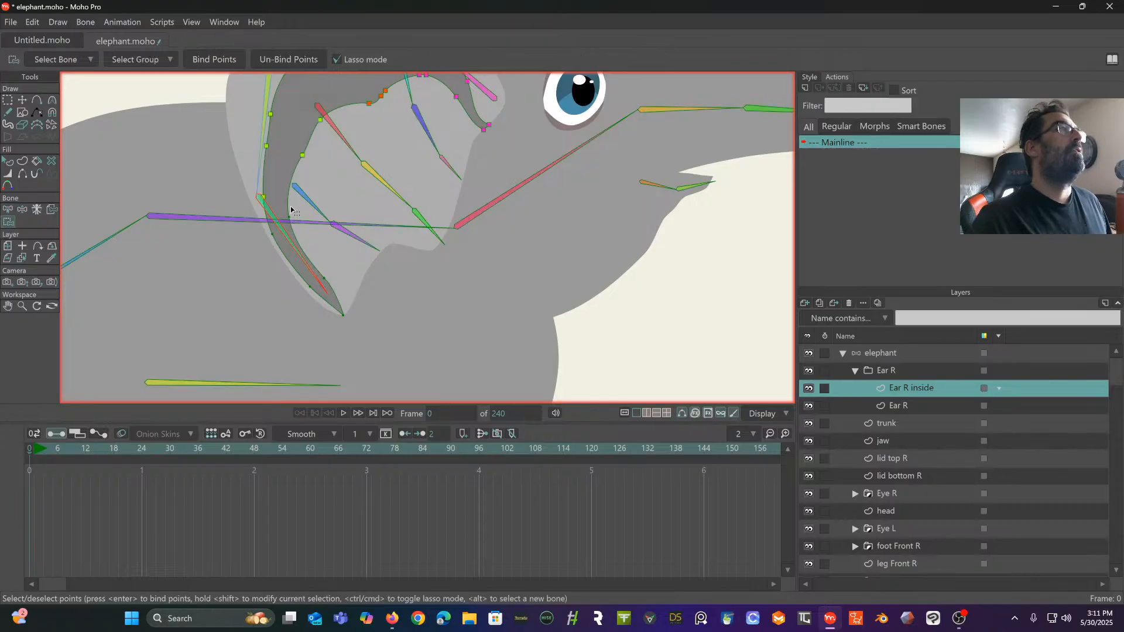
mouse_move(290, 207)
left_mouse_down()
mouse_move(258, 235)
mouse_move(263, 305)
mouse_move(314, 335)
mouse_move(367, 324)
mouse_move(356, 261)
mouse_move(281, 199)
left_mouse_up()
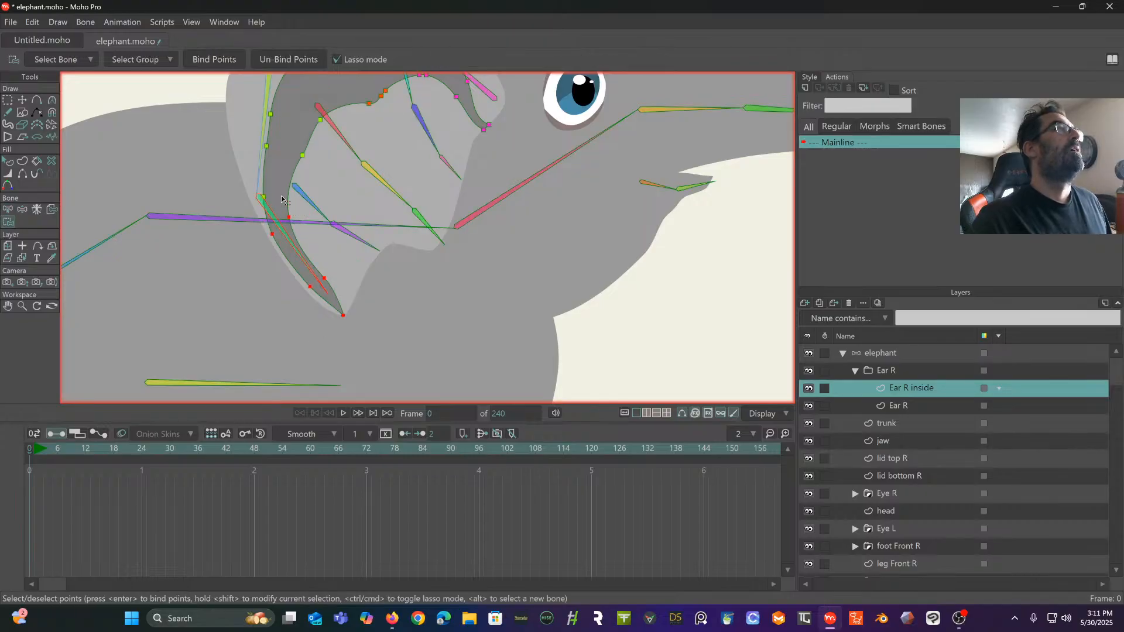
left_click(214, 59)
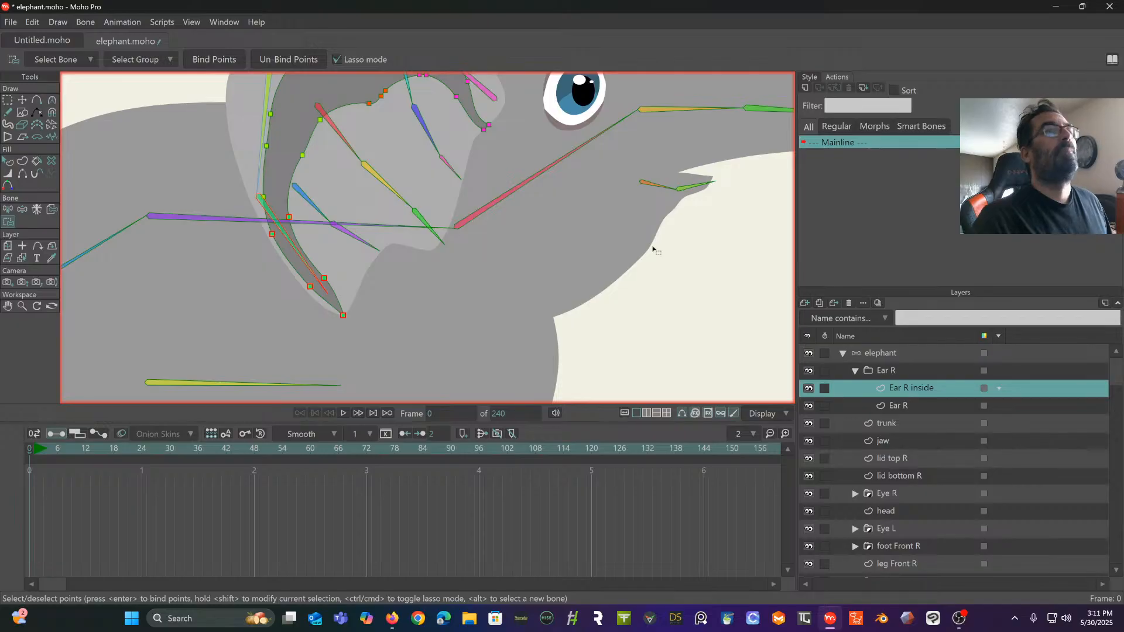
- Test the fully bound ear on the elephant layer by lifting its outer chain and bending the middle and upper inner chains
left_click(883, 355)
scroll(599, 305, "down", 4)
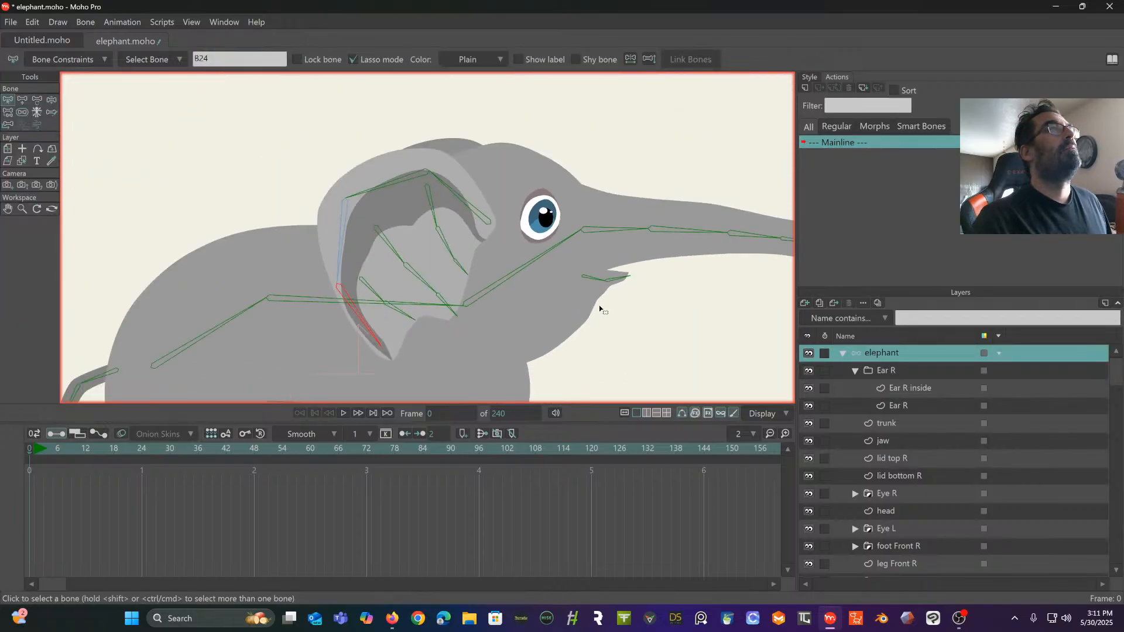
left_click(51, 99)
left_click_drag(366, 153, 136, 176)
left_click_drag(256, 206, 237, 189)
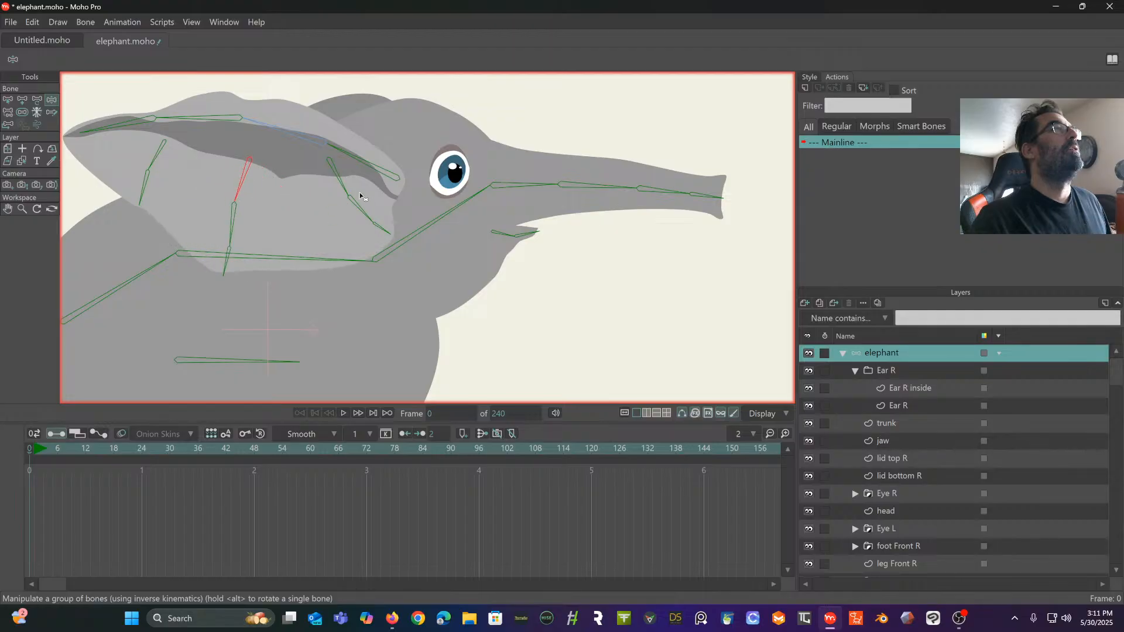
left_click_drag(361, 209, 330, 216)
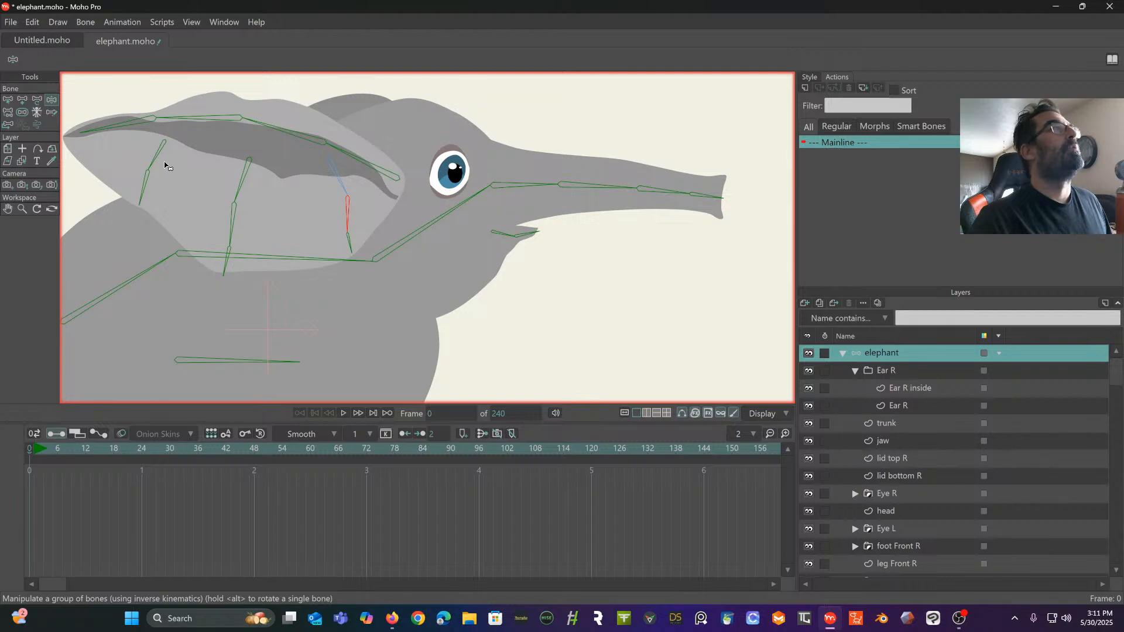
- Select the three inner ear chains together with the neck and head bones, and enable angle dynamics for them
left_click(8, 99)
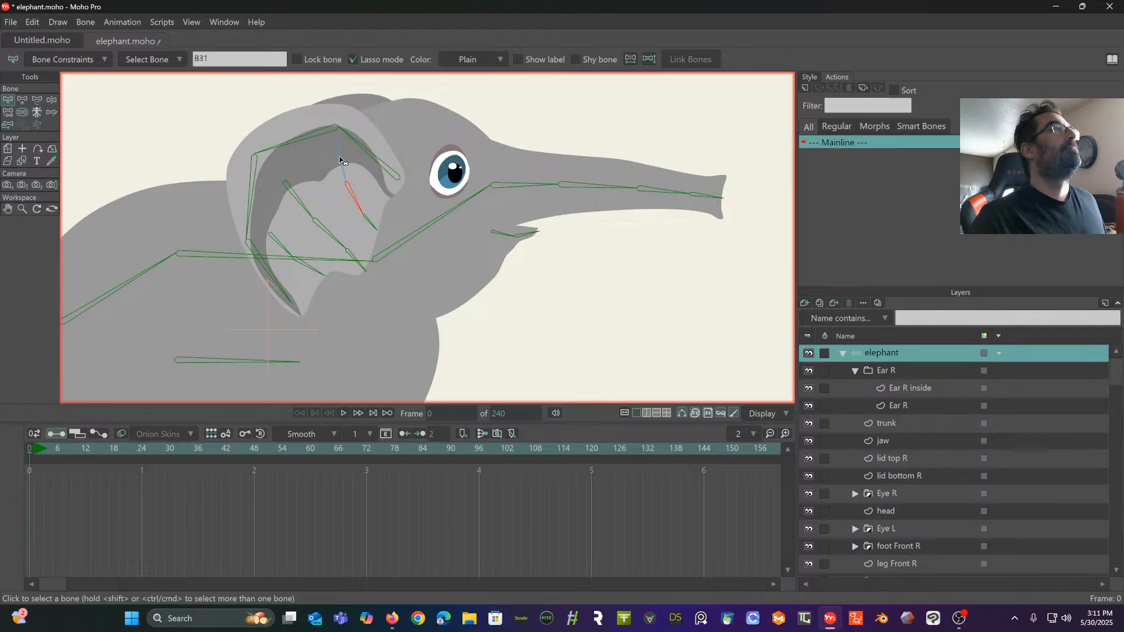
left_click_drag(318, 146, 256, 230)
mouse_move(299, 273)
left_mouse_down()
mouse_move(363, 291)
mouse_move(394, 247)
mouse_move(378, 181)
mouse_move(349, 157)
left_mouse_up()
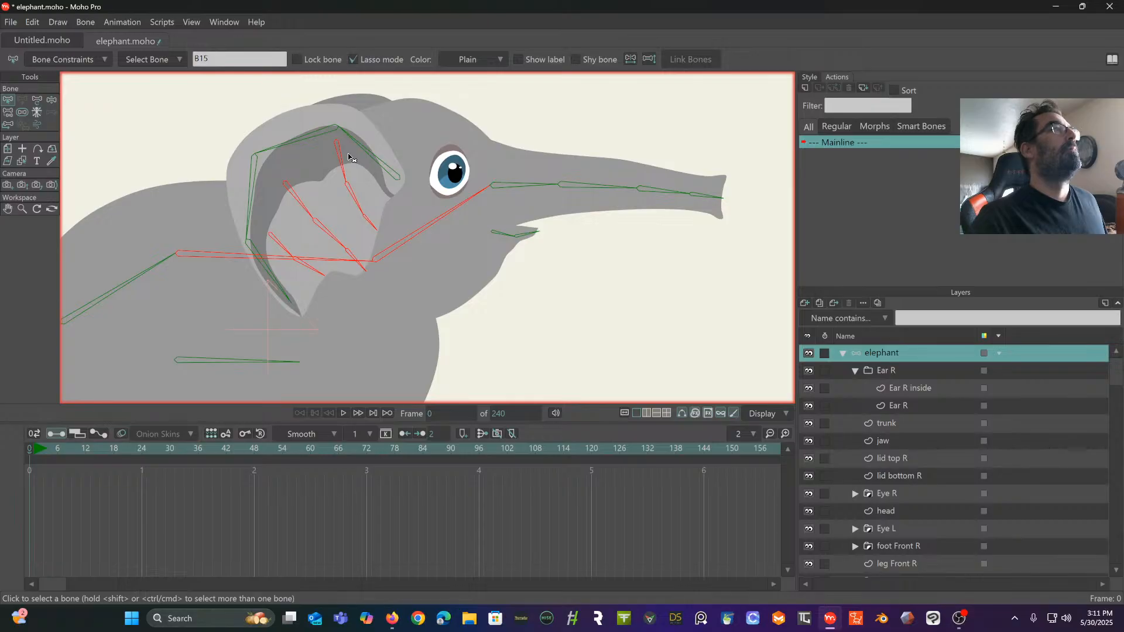
left_click(85, 60)
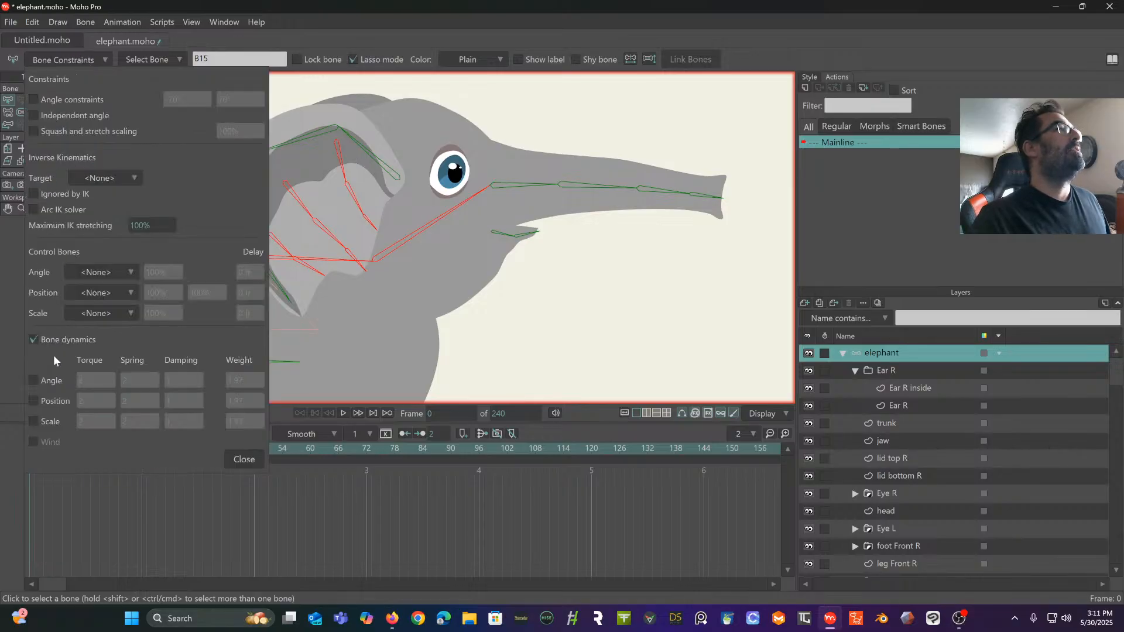
left_click(33, 381)
- Set the selected bones' angle dynamics to torque 1, spring 1 and weight 1
double_click(107, 384)
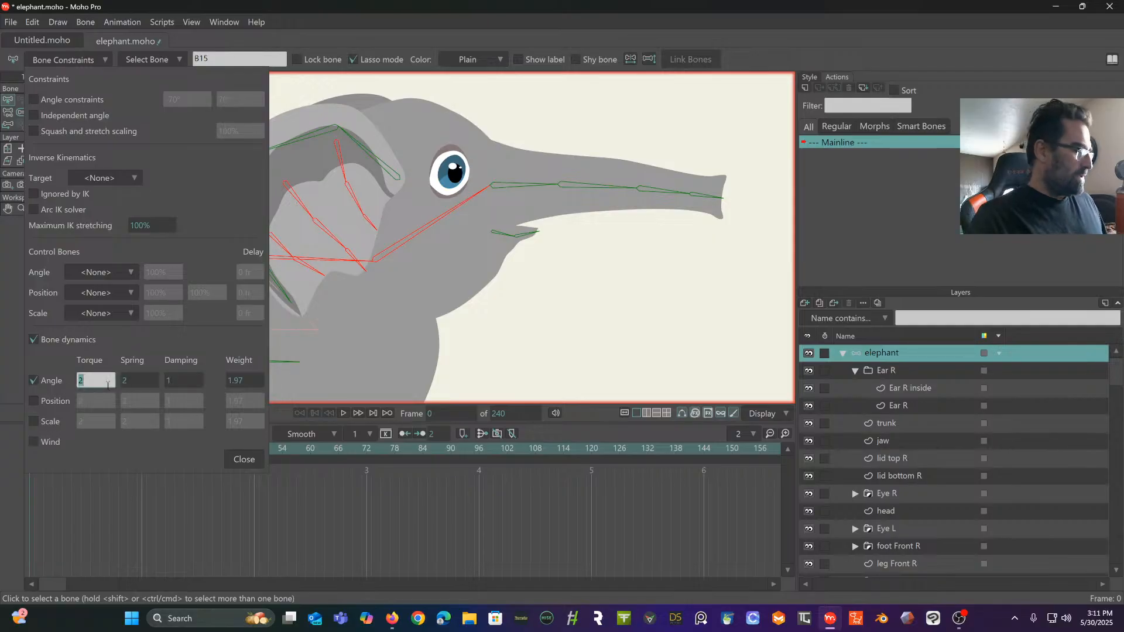
type("1")
double_click(142, 381)
type("1")
double_click(241, 379)
type("1")
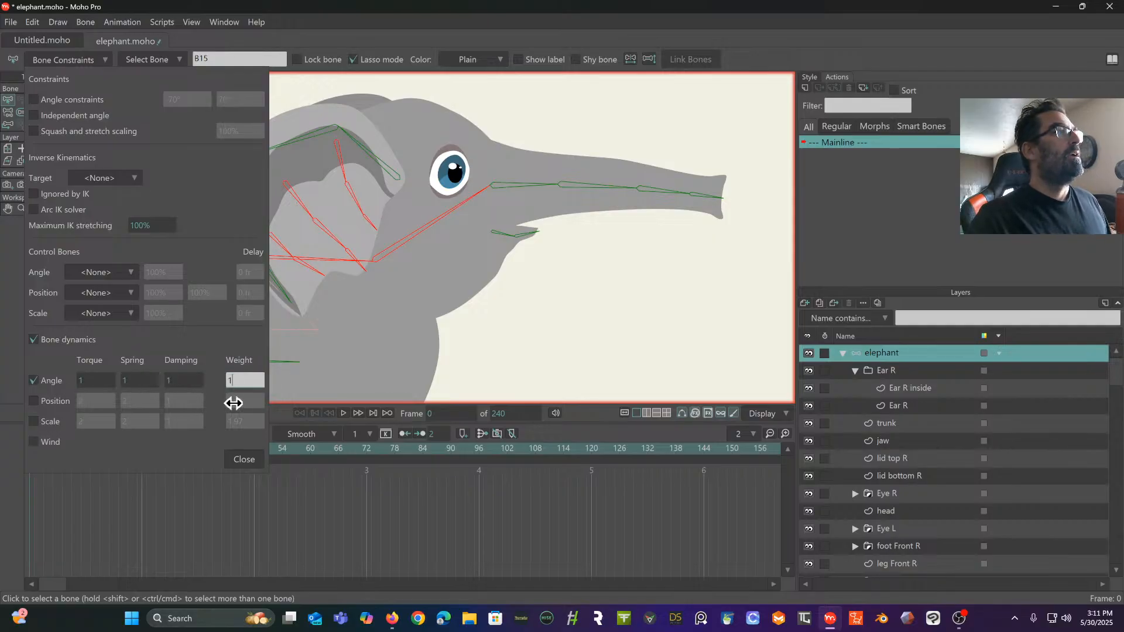
key("Return")
left_click(244, 460)
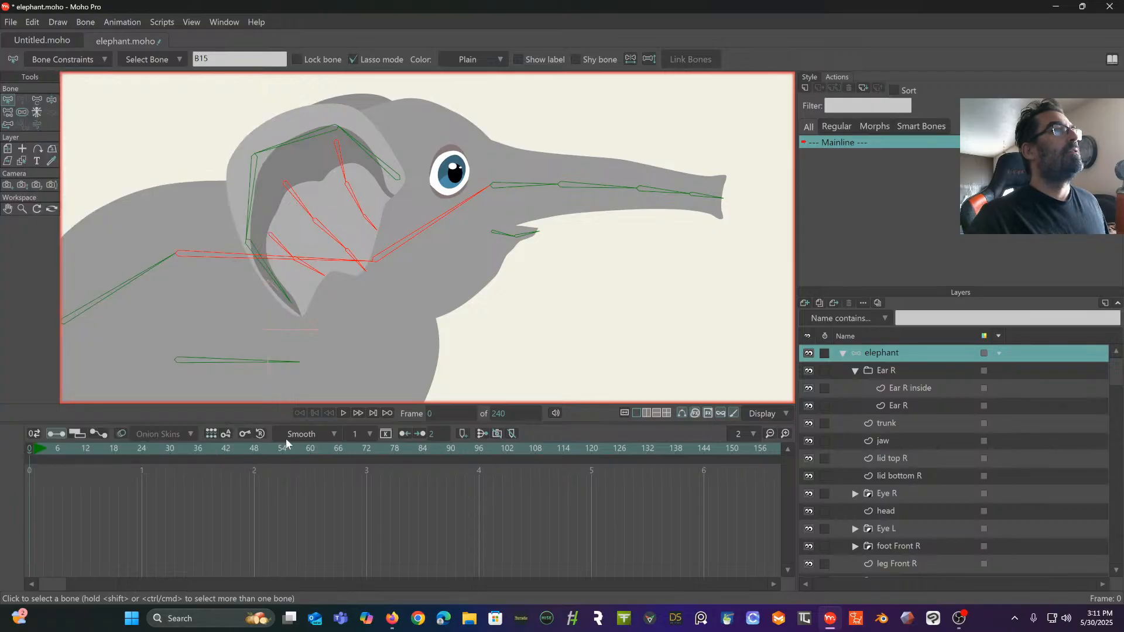
- Turn off angle dynamics for the neck and head bones, and close the bone constraints
left_click(392, 253)
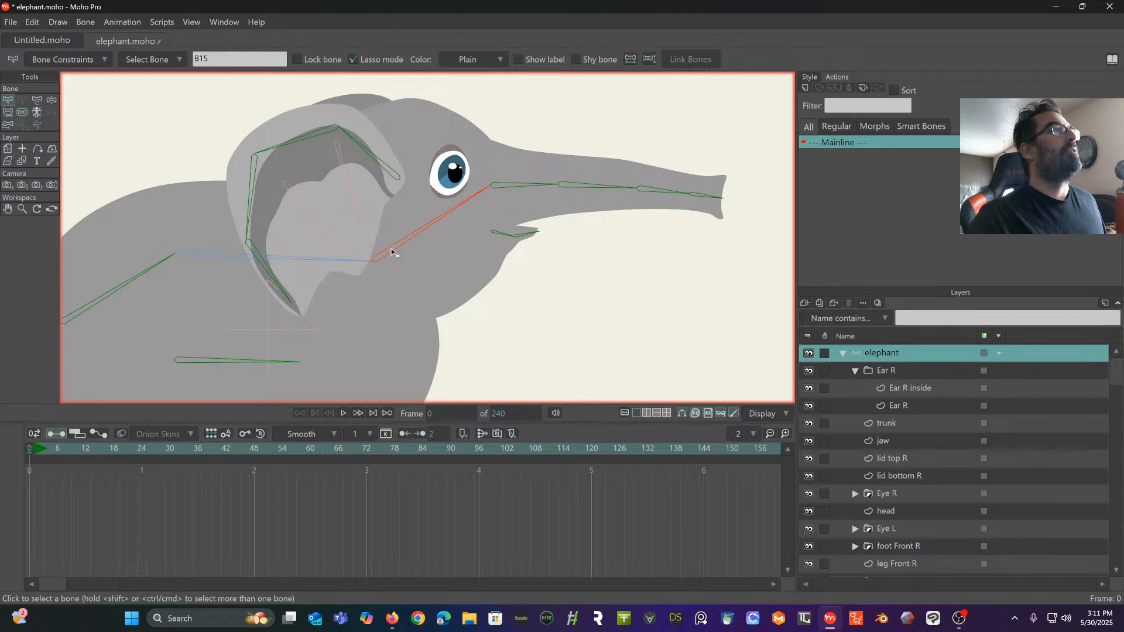
left_click(316, 263, "shift")
left_click(93, 59)
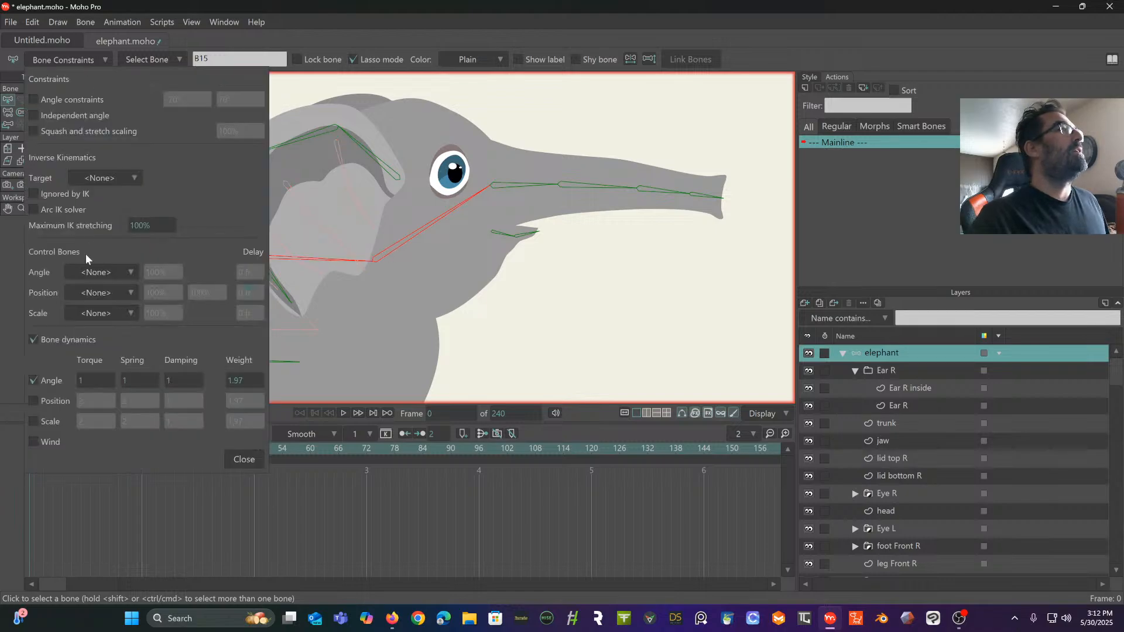
left_click(34, 382)
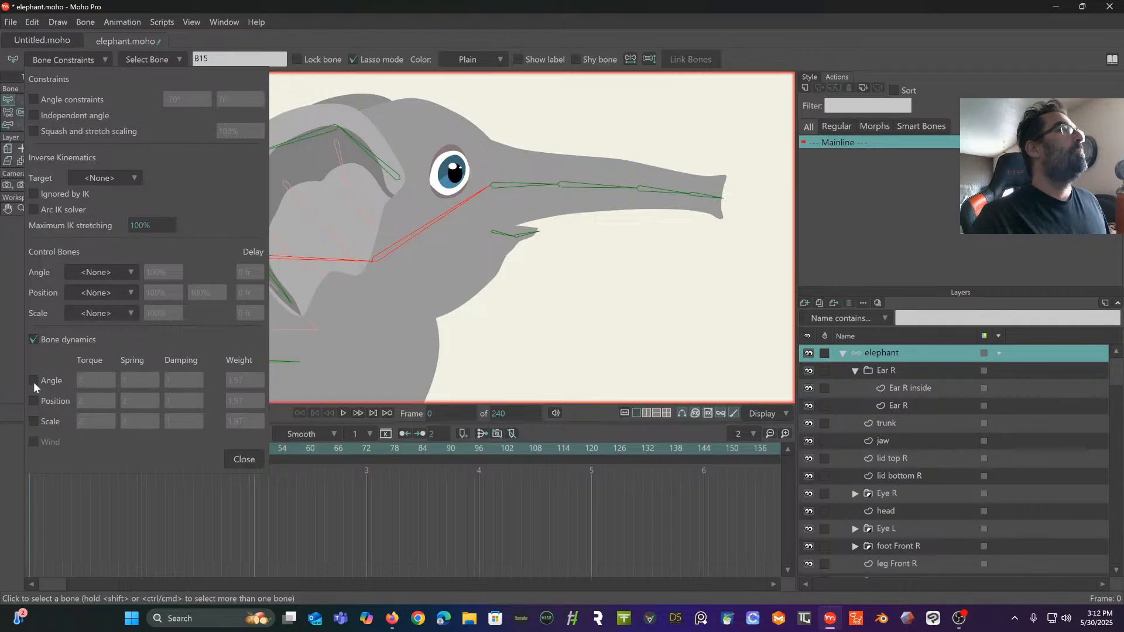
left_click(418, 339)
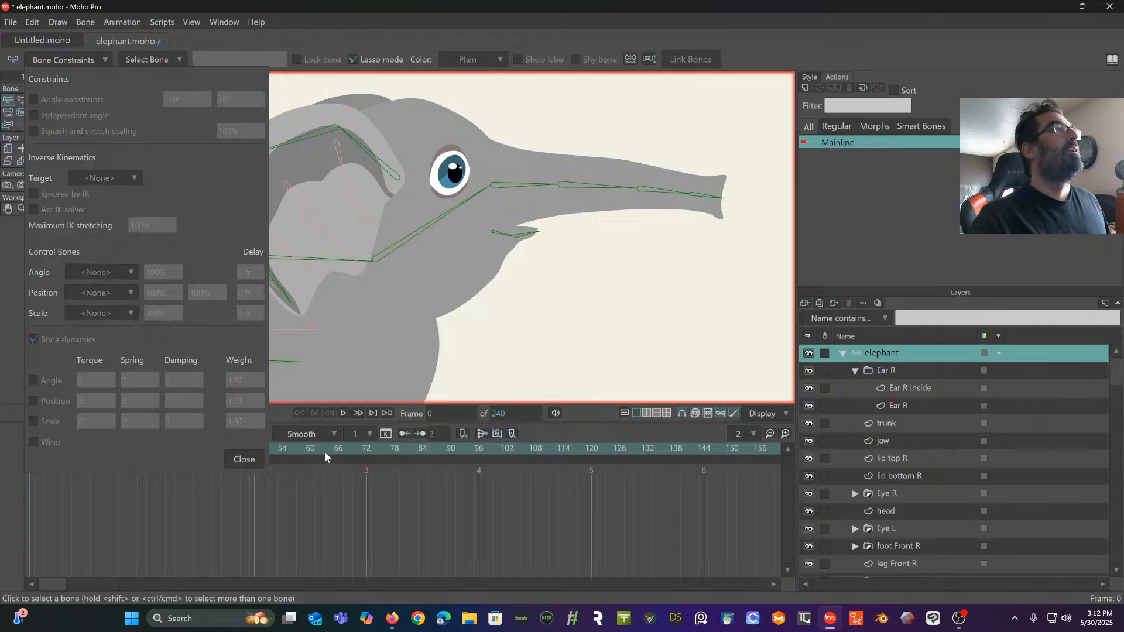
left_click(244, 457)
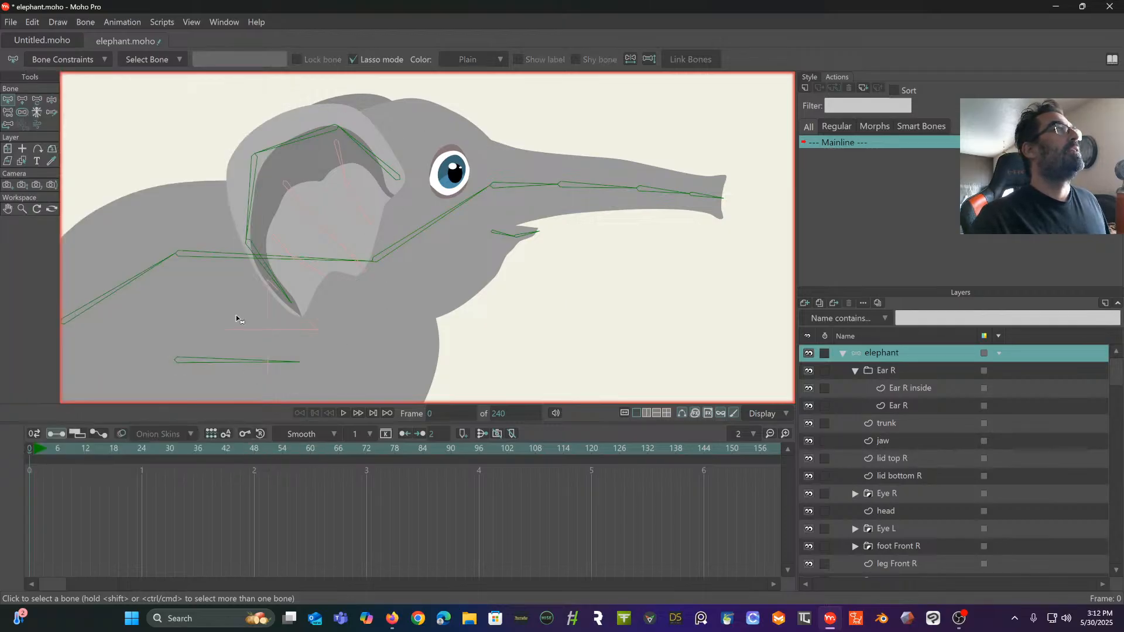
- Try bending the ear's outer chain at frame 0, and key the chain's starting pose on frame 1
left_click(50, 100)
mouse_move(309, 139)
left_mouse_down()
mouse_move(317, 90)
mouse_move(292, 120)
mouse_move(304, 138)
left_mouse_up()
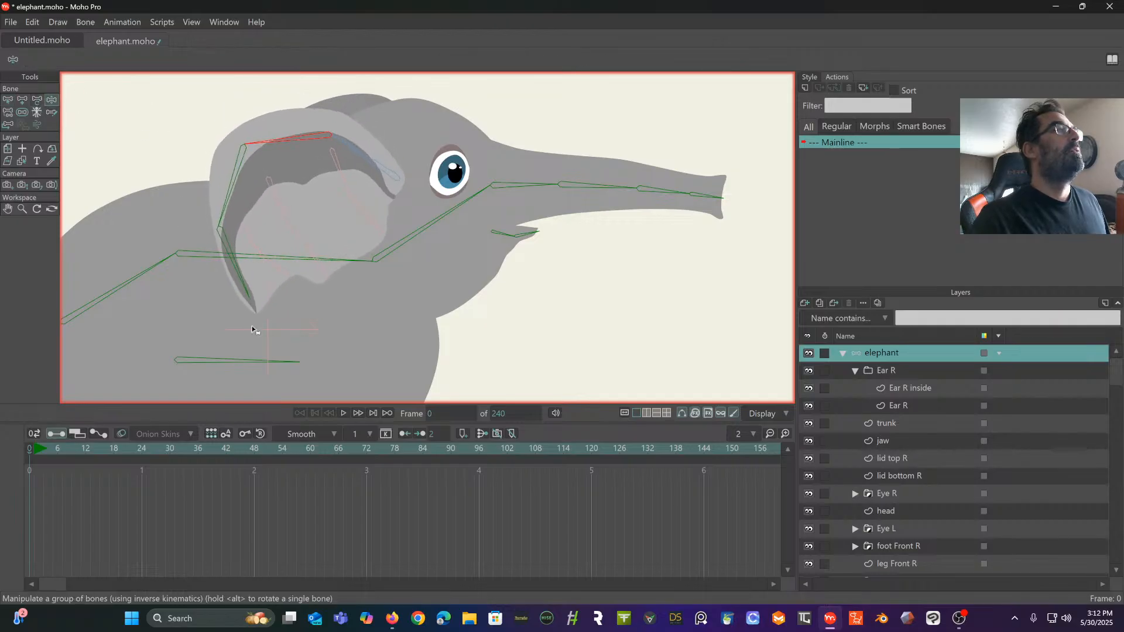
left_click(36, 451)
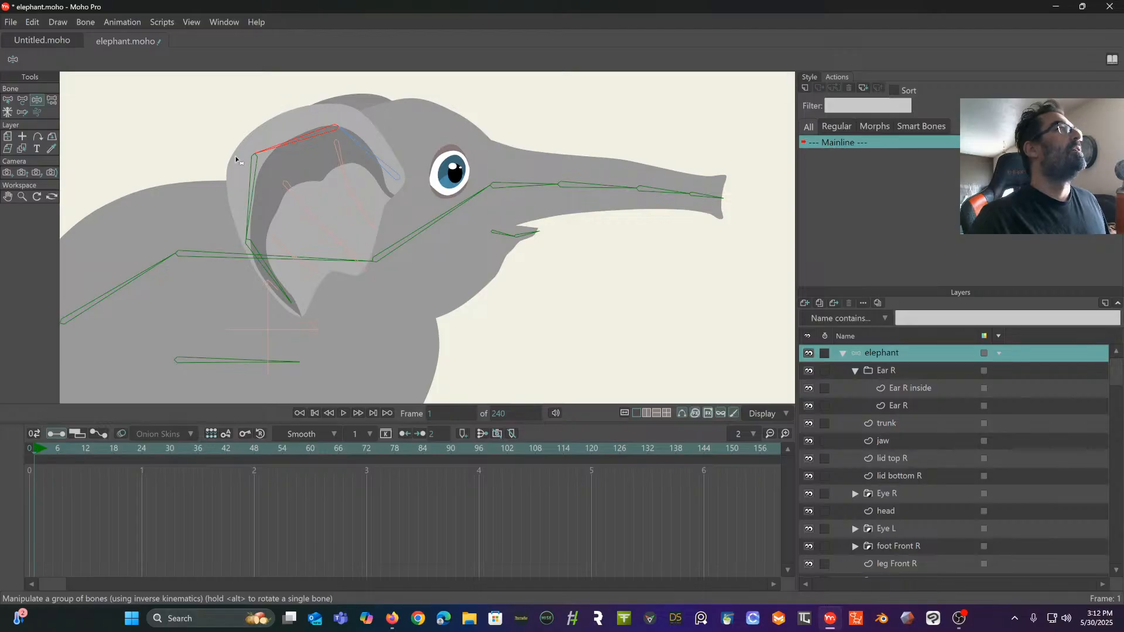
left_click_drag(368, 150, 341, 155)
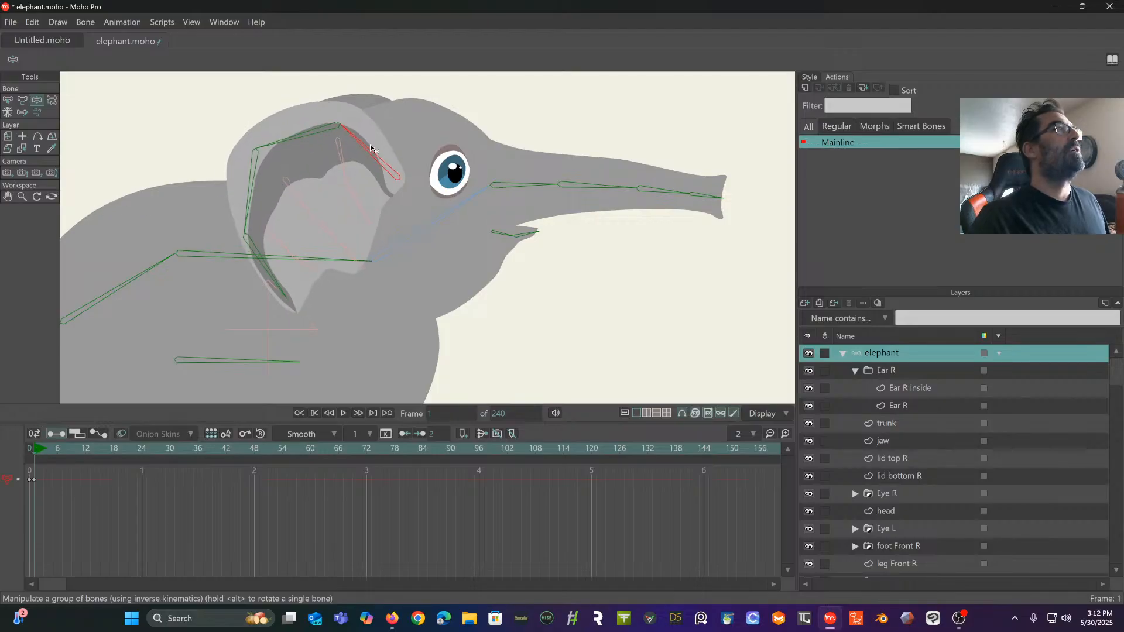
left_click(253, 183)
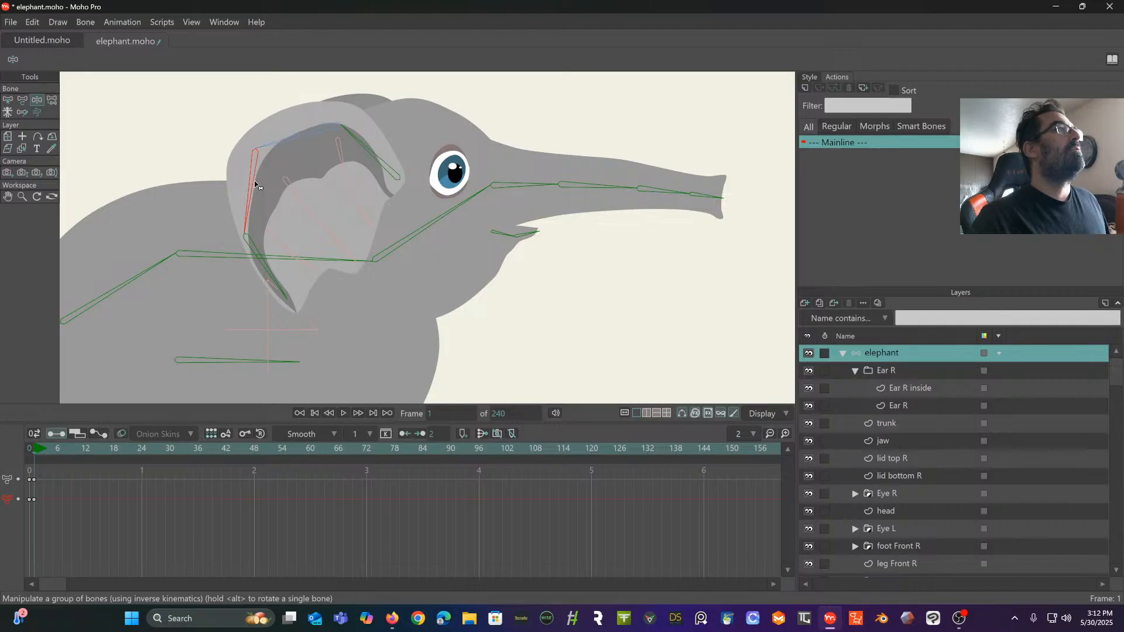
left_click(251, 252)
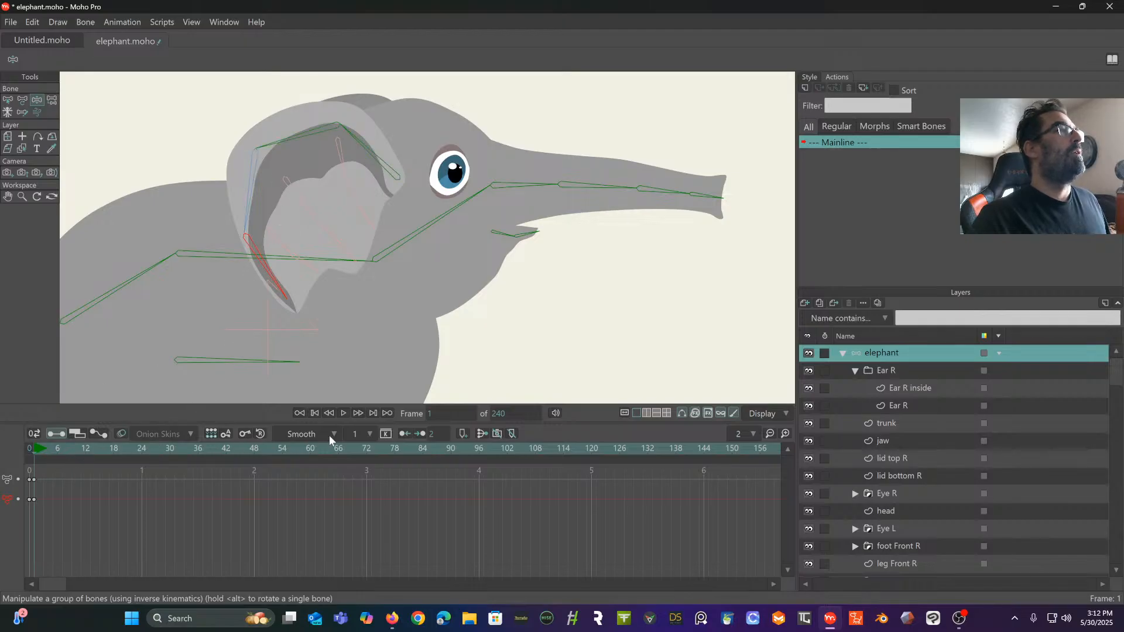
- Pose the ear's outer chain at frame 48 so the whole ear swings up and back from the head
left_click(255, 449)
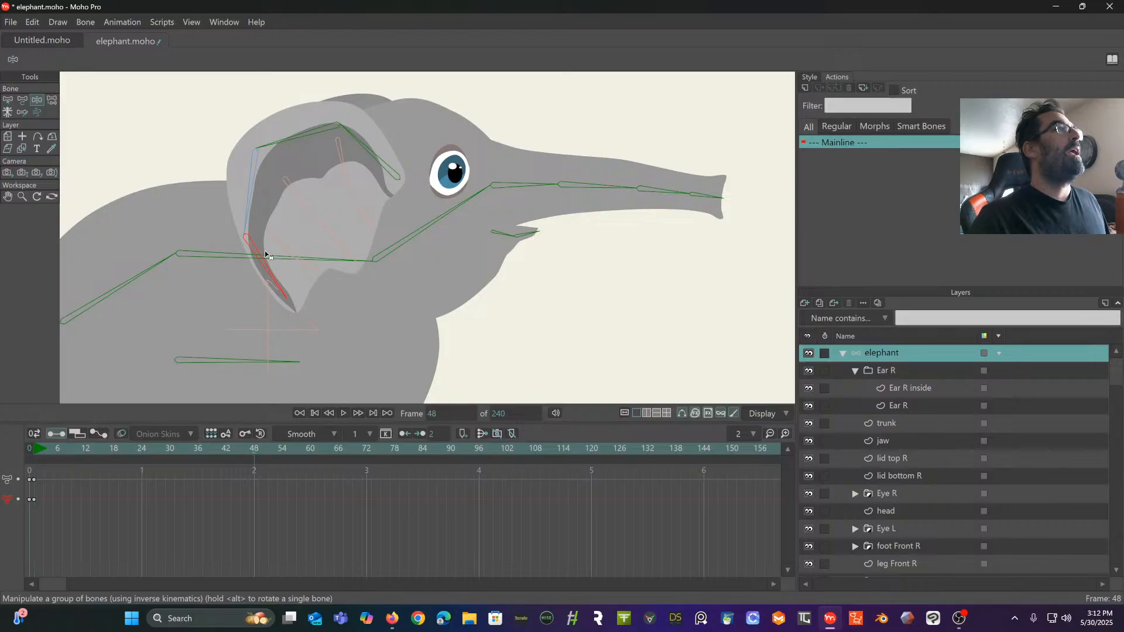
left_click_drag(253, 249, 56, 136)
left_click_drag(230, 153, 203, 163)
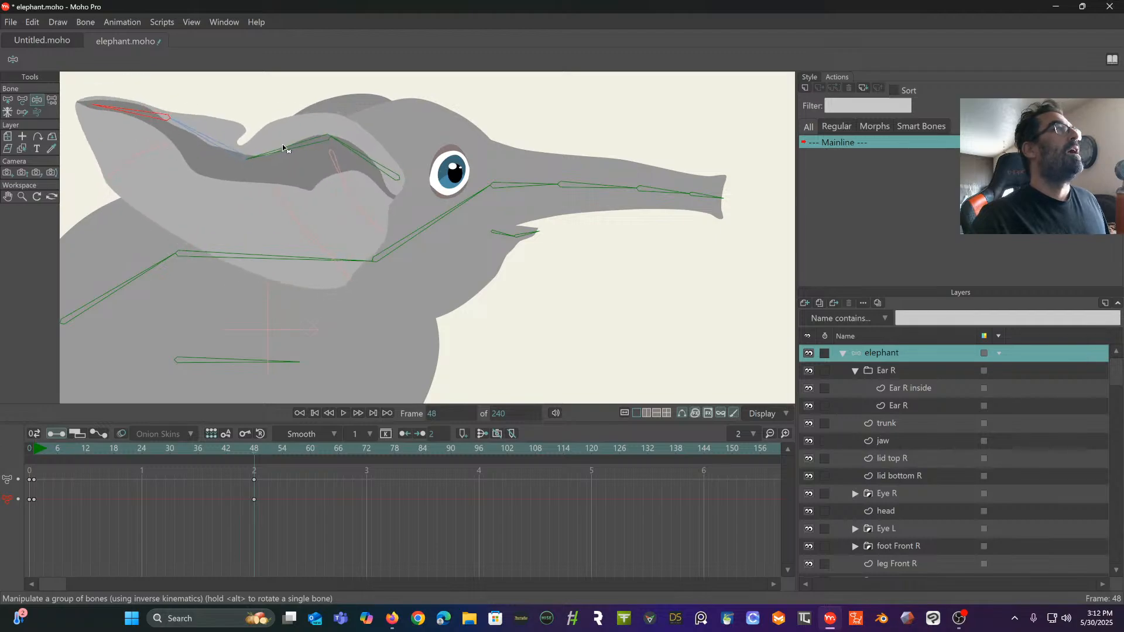
left_click_drag(283, 146, 178, 147)
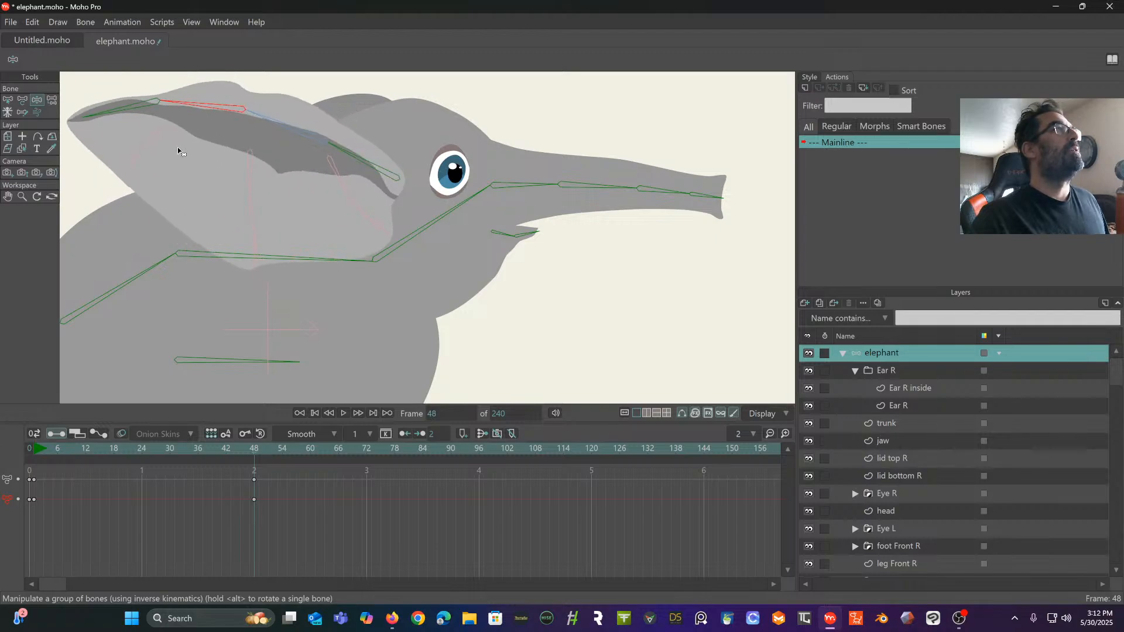
left_click_drag(351, 146, 359, 105)
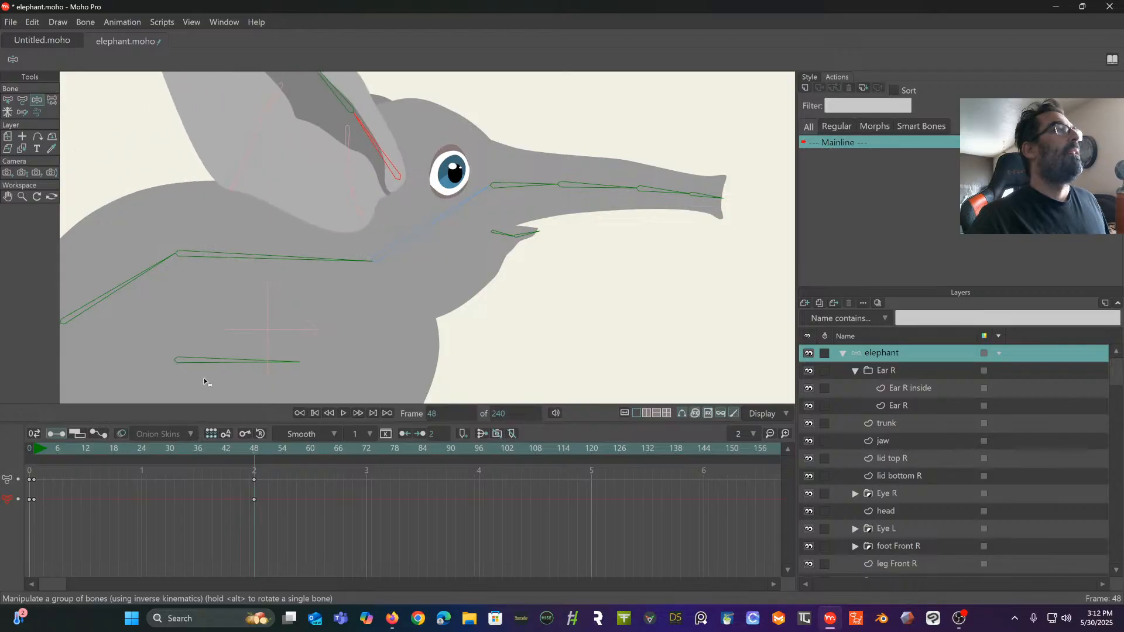
- Pose the ear's outer chain at frame 71 so the ear folds back down against the head
left_click(371, 448)
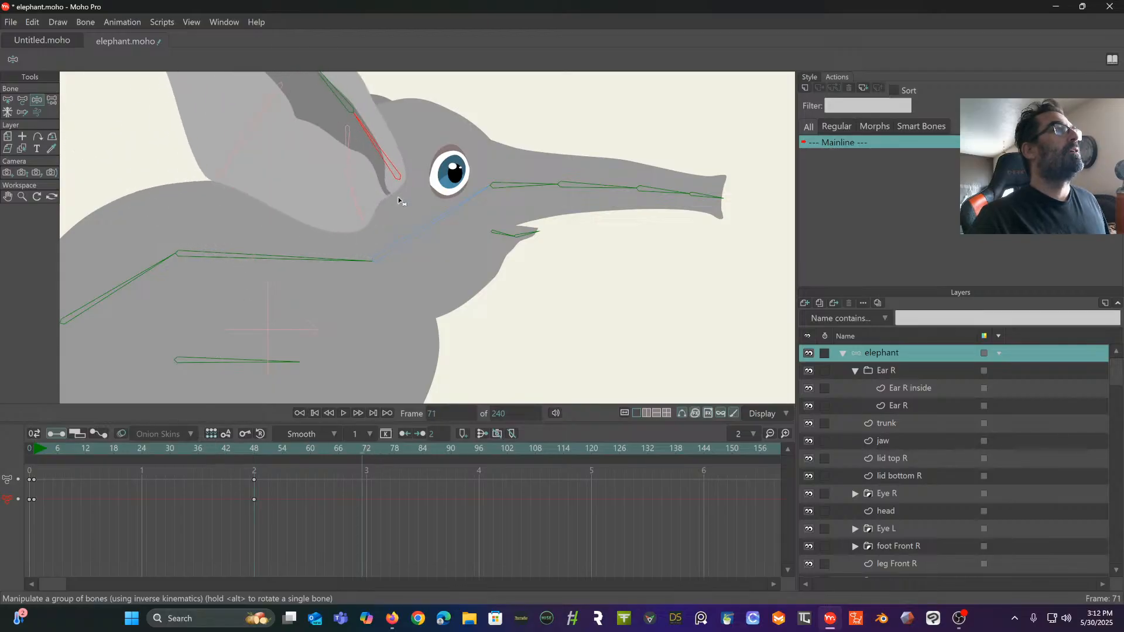
left_click_drag(370, 136, 329, 199)
left_click_drag(253, 195, 296, 276)
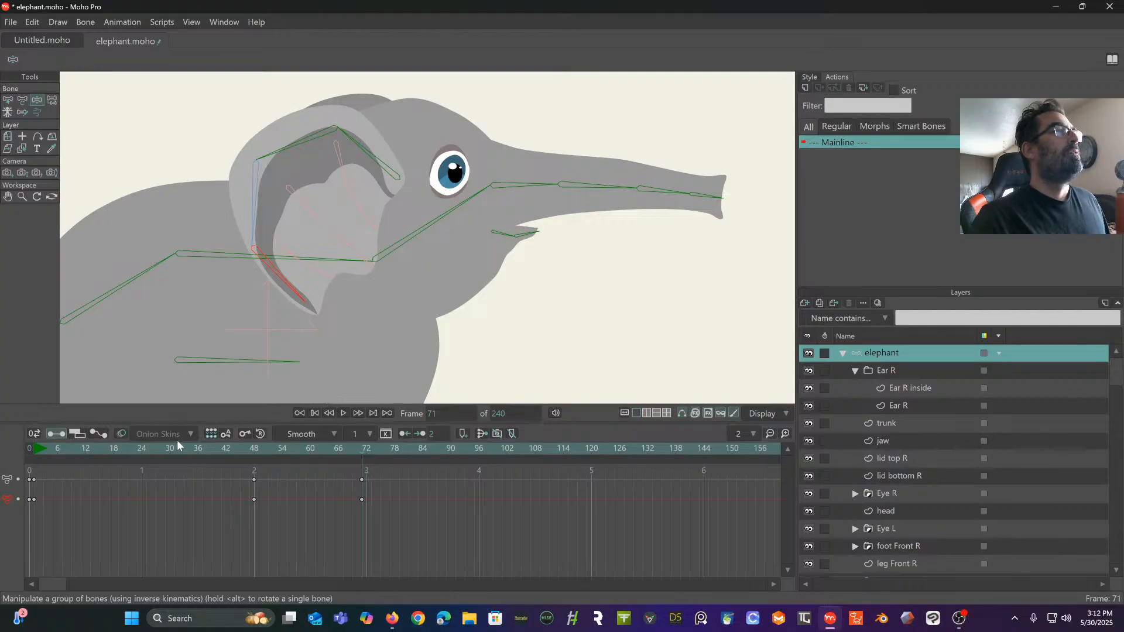
- Play the ear animation from the start to check how the inner ear chains follow
left_click(34, 447)
key("space")
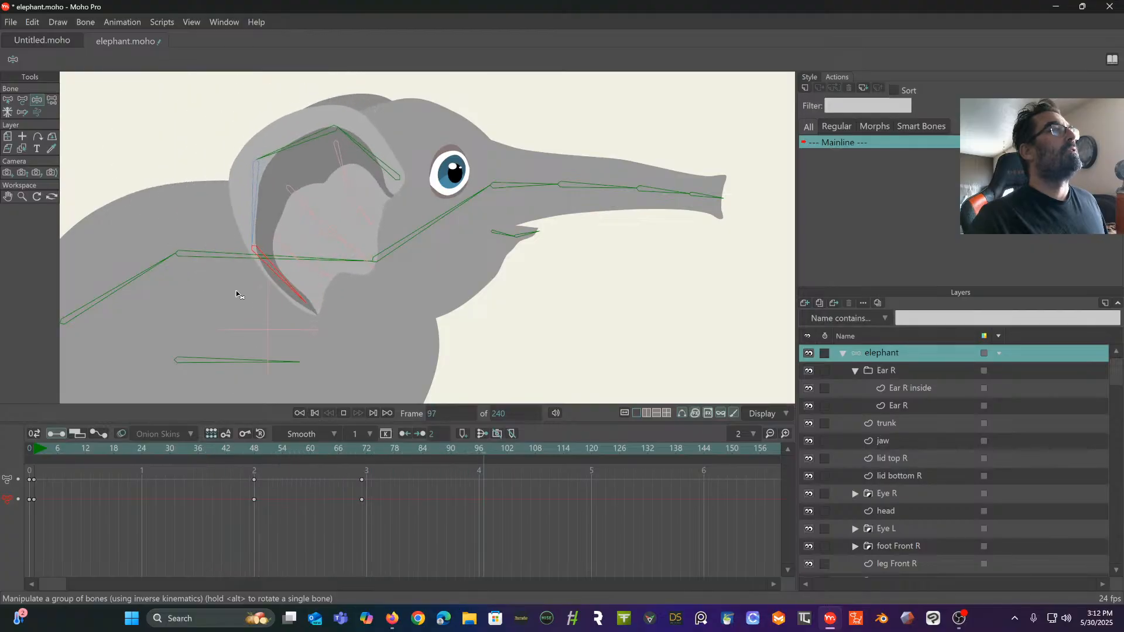
key("space")
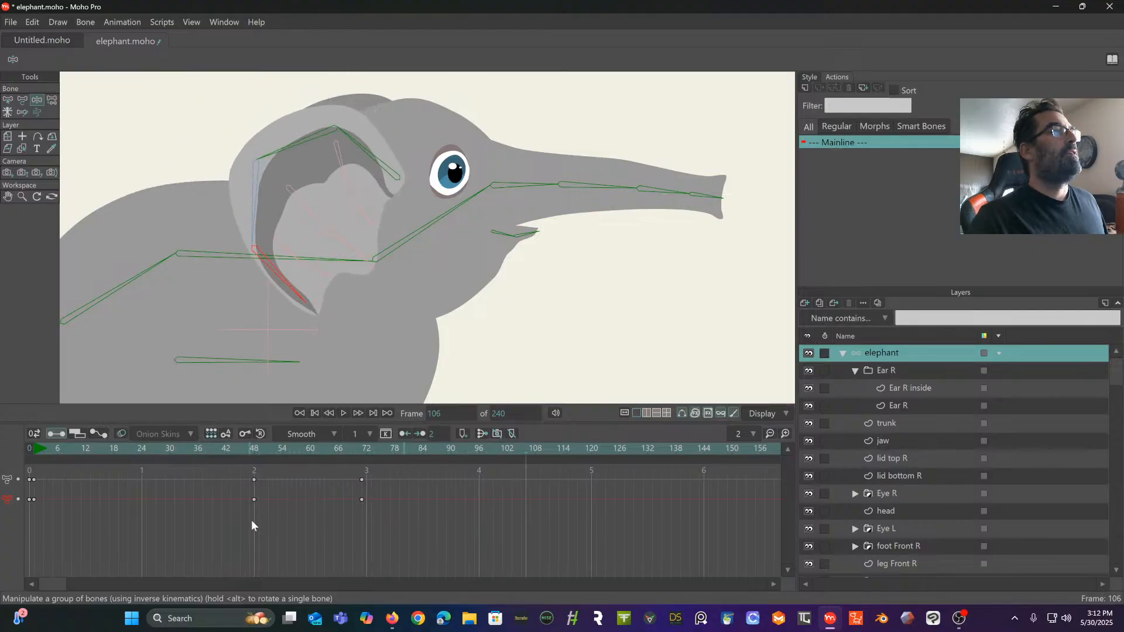
- Shift the ear keyframes that hold the lowered pose to frame 72, with the frame 48 keys in the selection for retiming
left_click_drag(392, 525, 214, 470)
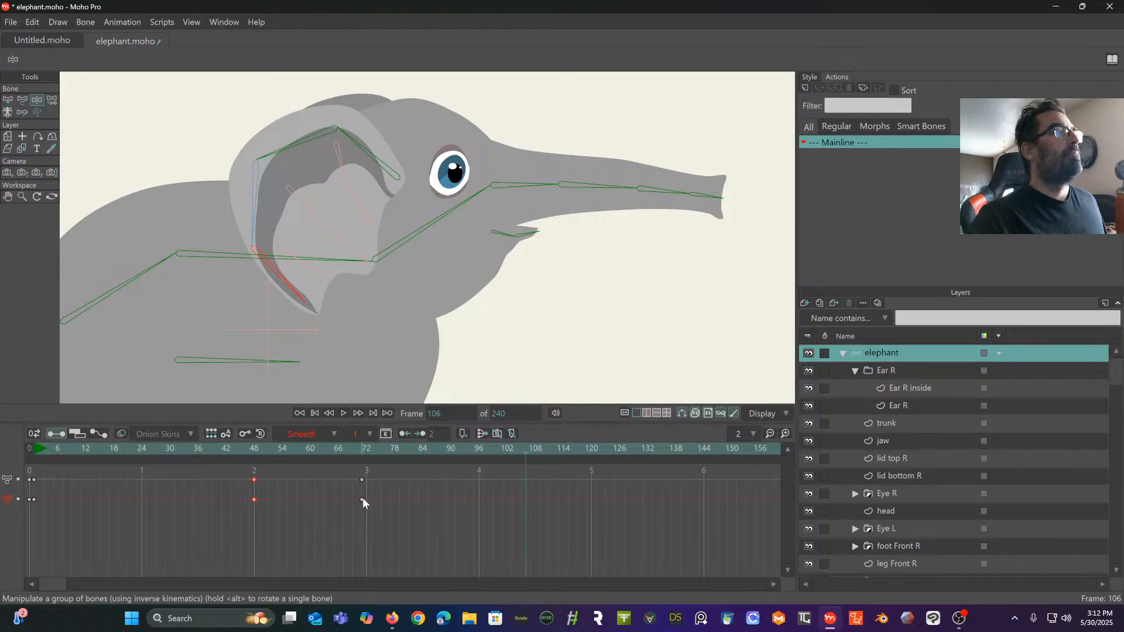
left_click_drag(380, 512, 236, 478)
mouse_move(362, 500)
left_mouse_down()
mouse_move(301, 501)
mouse_move(381, 501)
mouse_move(364, 500)
left_mouse_up()
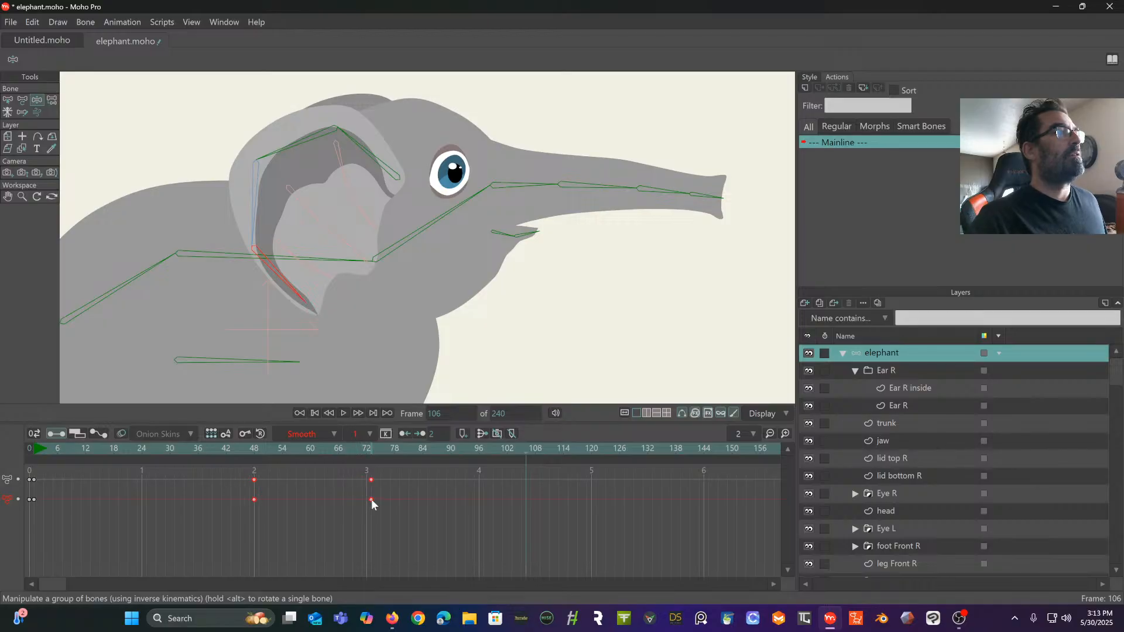
left_click_drag(403, 518, 245, 478)
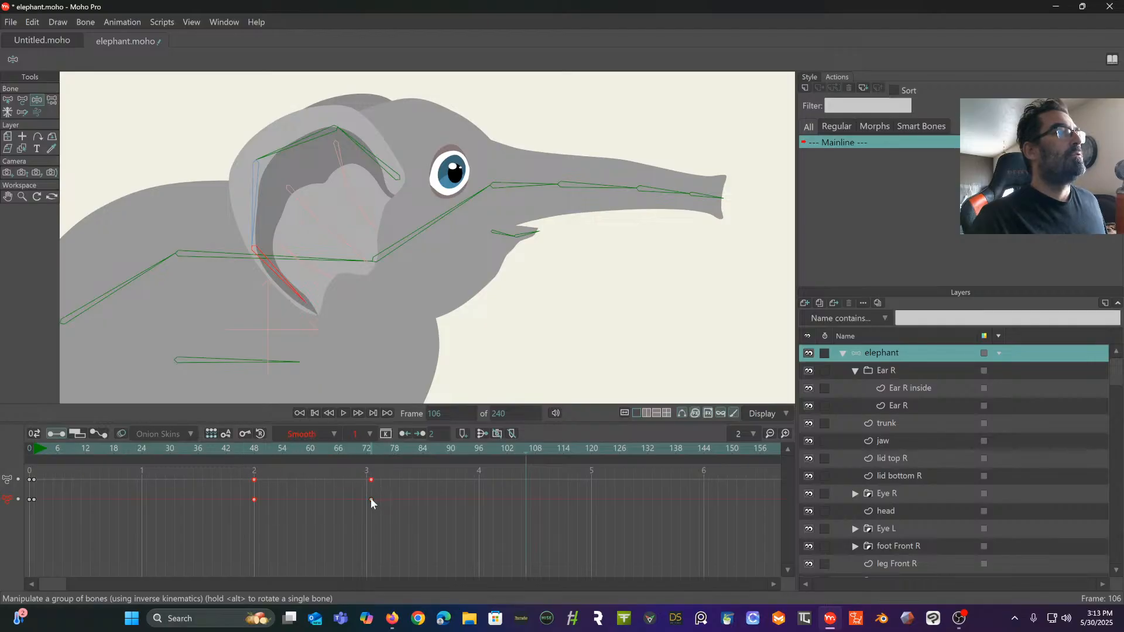
left_click_drag(370, 500, 252, 473)
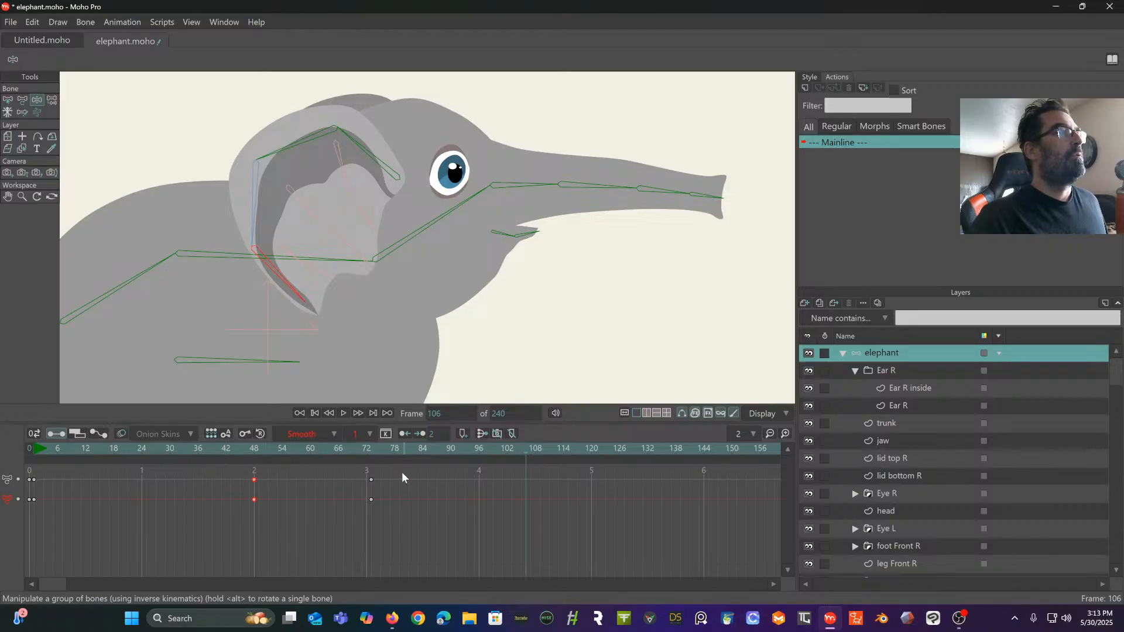
left_click_drag(401, 472, 212, 522)
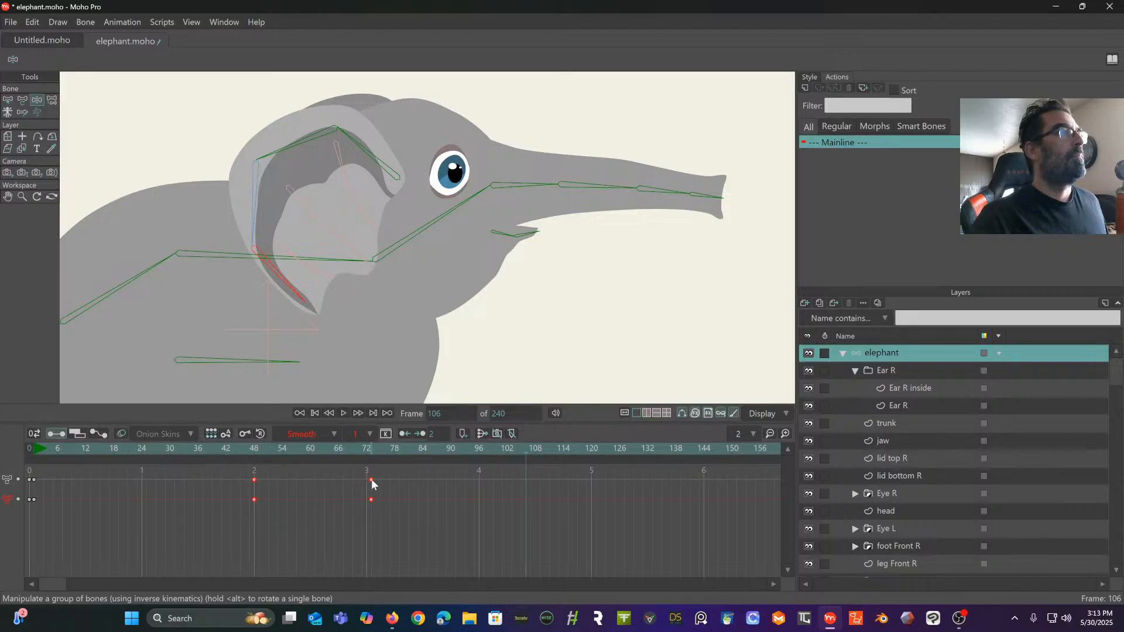
mouse_move(369, 484)
left_mouse_down()
mouse_move(346, 489)
mouse_move(364, 491)
left_mouse_up()
left_click(367, 480, "shift")
left_click_drag(366, 500, 235, 524)
left_click(366, 499, "shift")
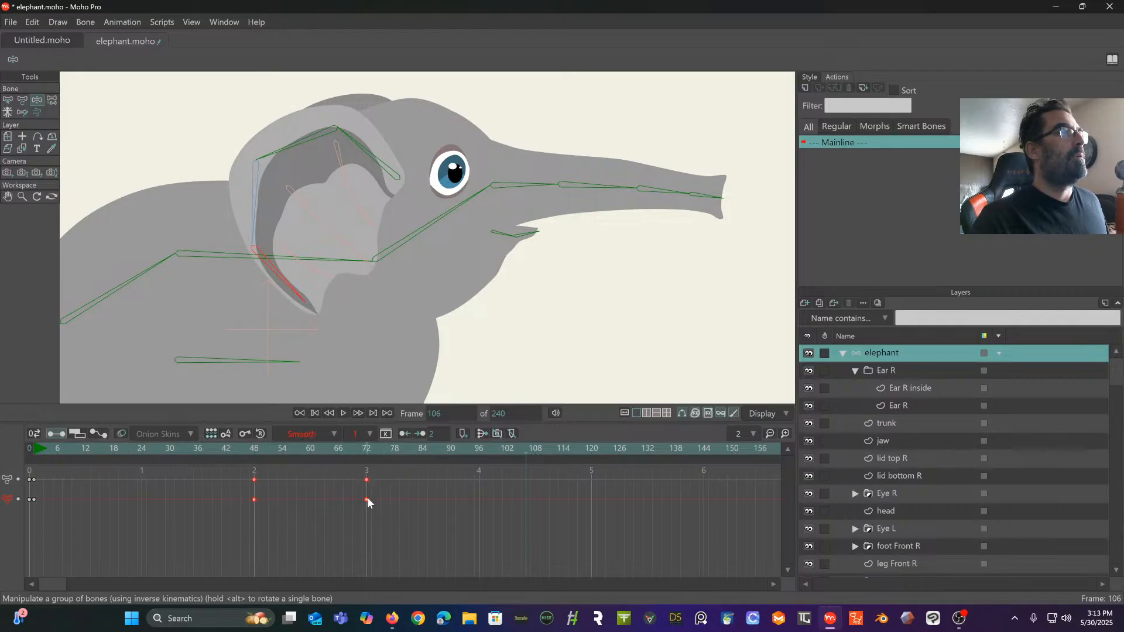
- Try moving the keyframes at frames 48 and 72 earlier, and undo the shift of the frame 48 keys
left_click_drag(367, 499, 342, 501)
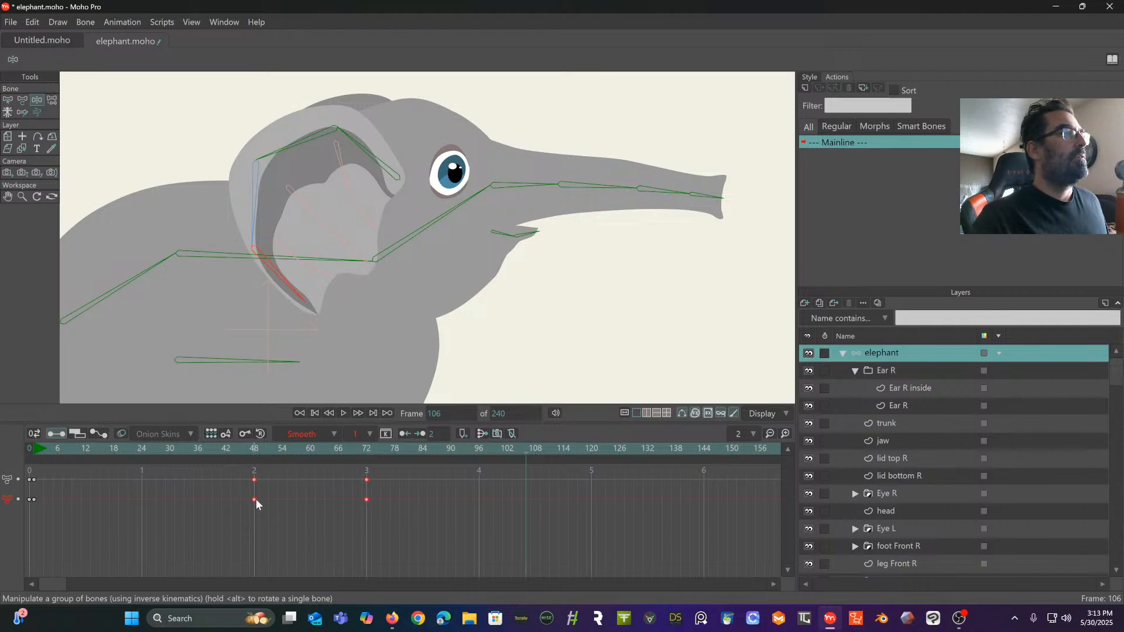
left_click_drag(254, 499, 227, 497)
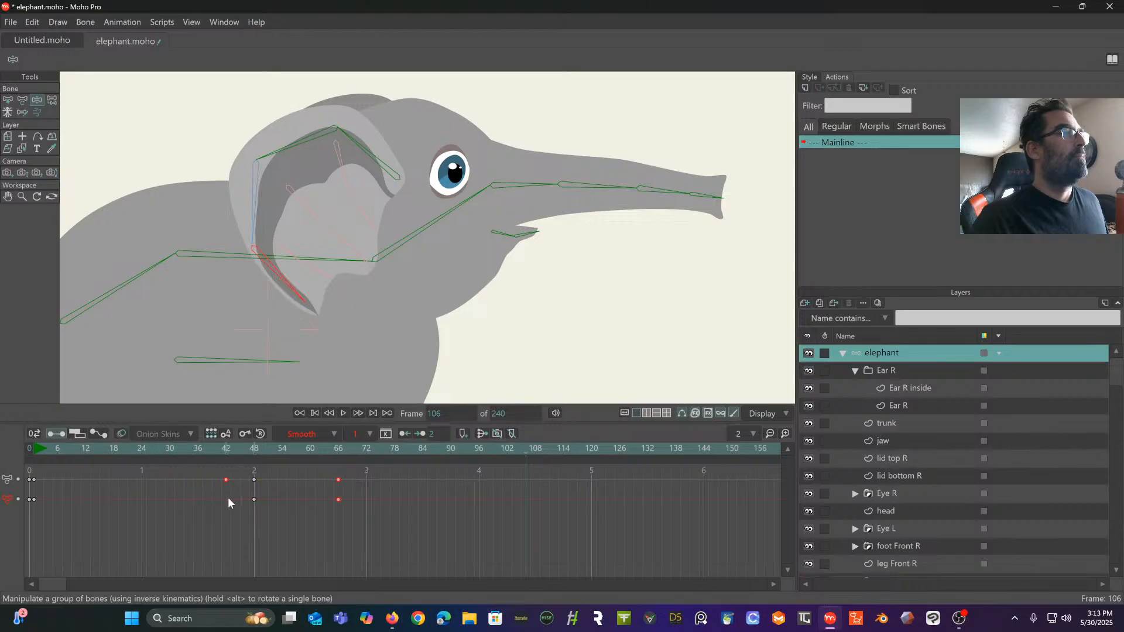
key("ctrl+z")
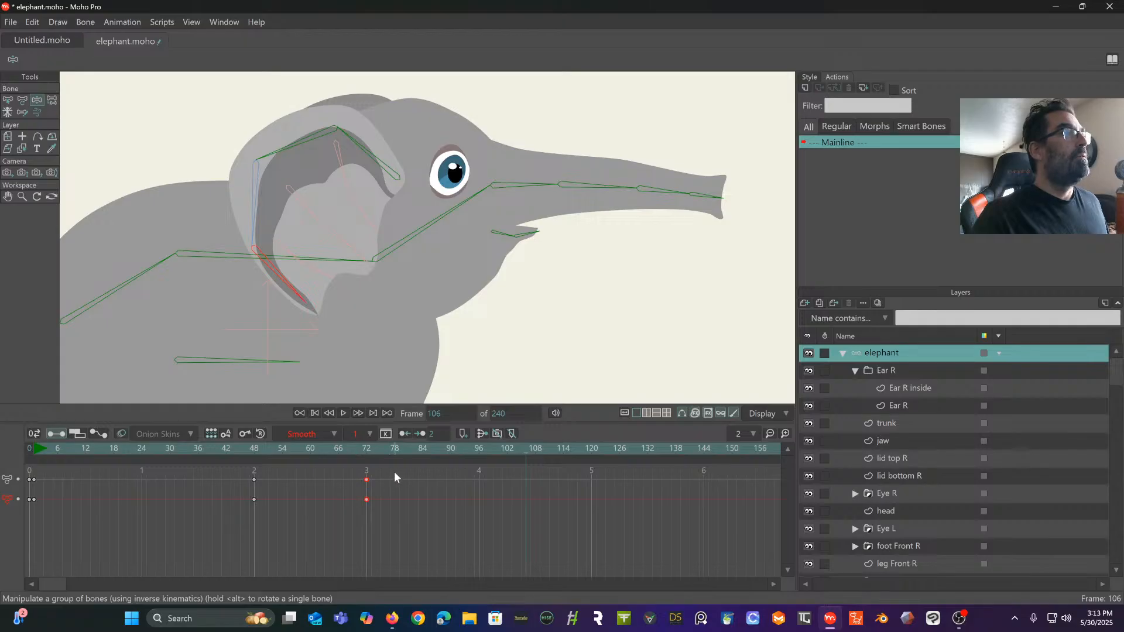
- Select all ear keyframes from frame 1 onward and compress their timing so the last pose falls on frame 24
left_click_drag(394, 472, 34, 510)
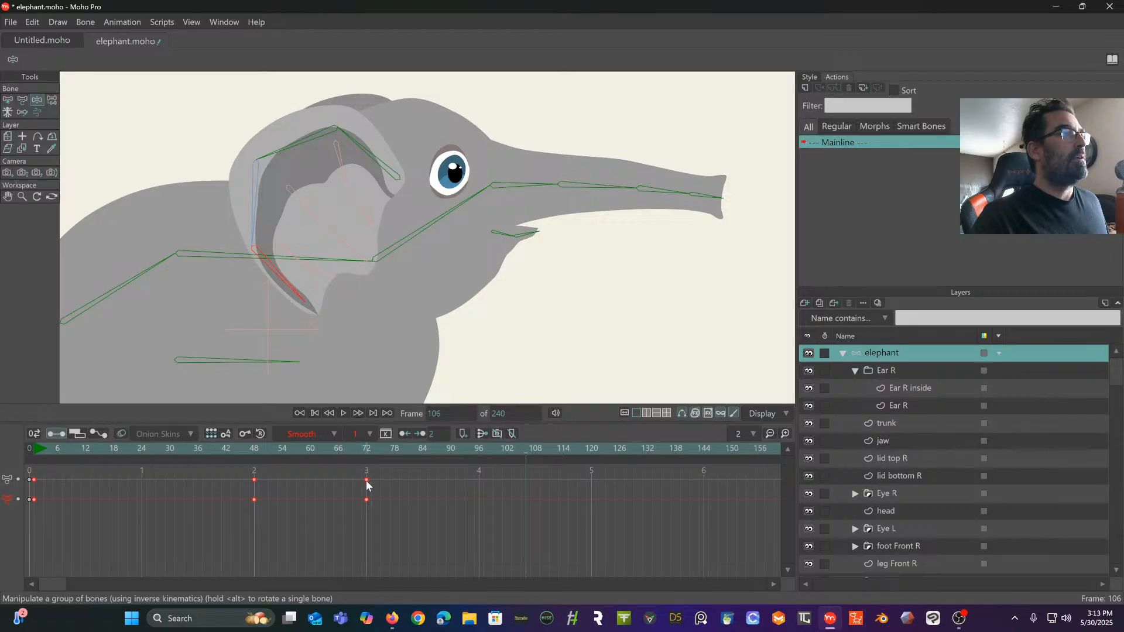
left_click_drag(367, 481, 318, 490)
left_click_drag(198, 497, 146, 501)
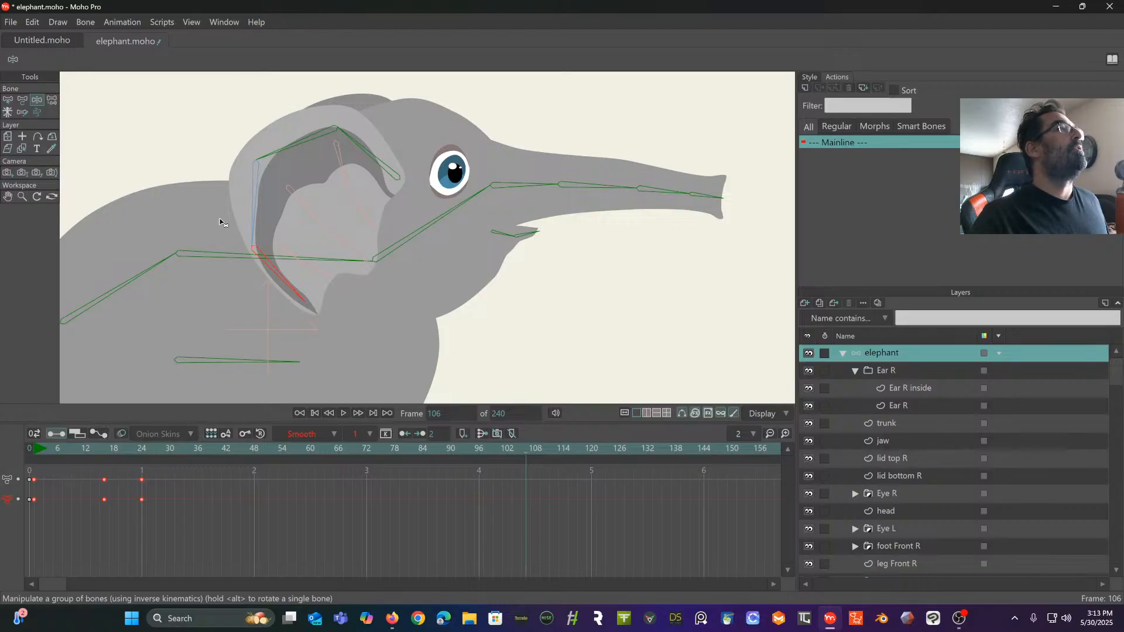
- Play the shortened ear animation to judge the dynamic movement of the inner chains
left_click(51, 452)
key("space")
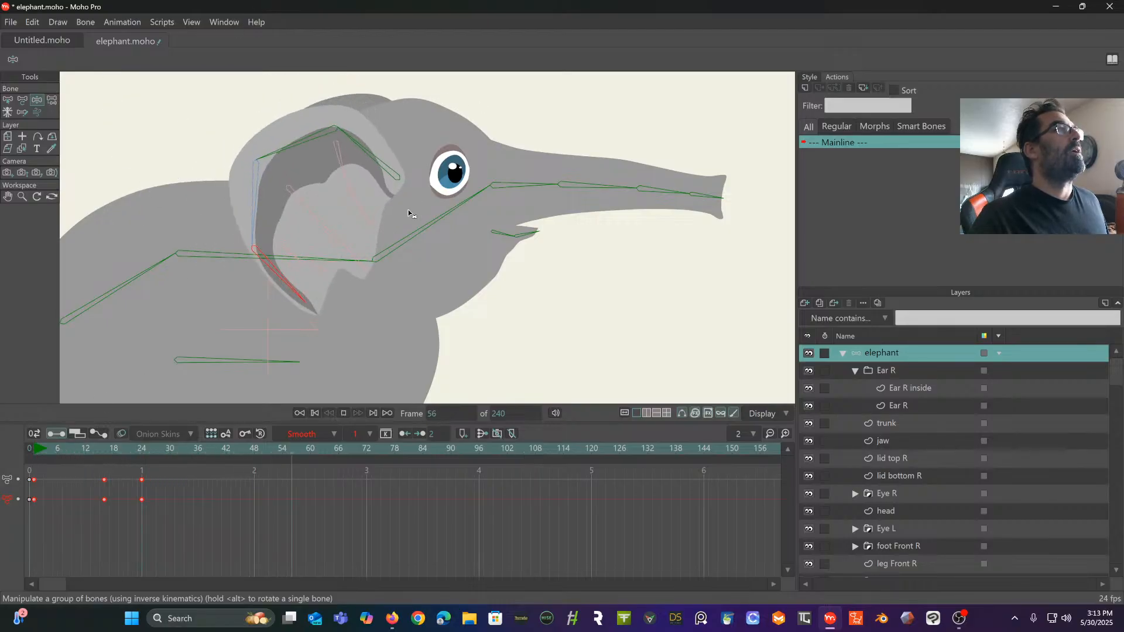
key("space")
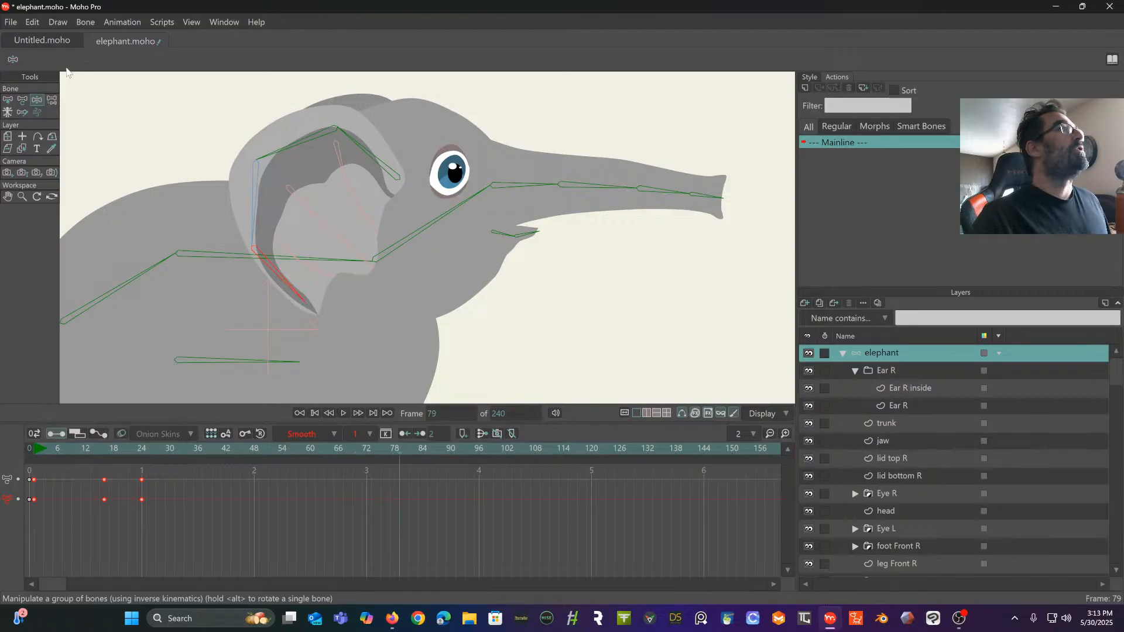
- Try swinging the upper inner ear chain toward the head at frame 79, and undo the bend
left_click(290, 193)
left_click(350, 177)
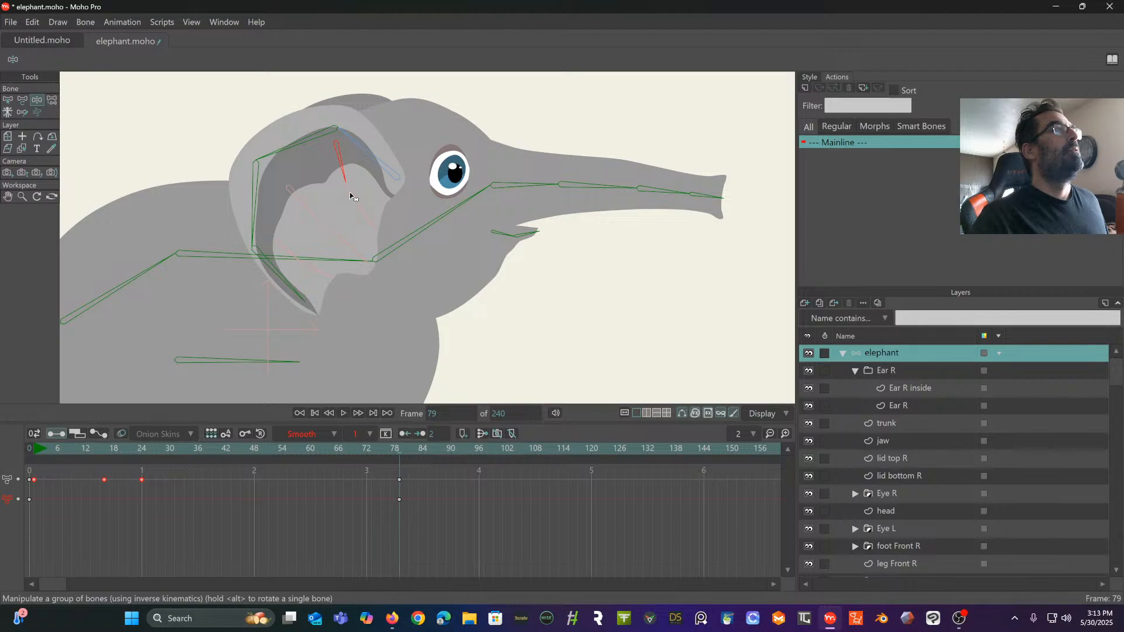
mouse_move(352, 197)
left_mouse_down()
mouse_move(367, 221)
mouse_move(379, 195)
mouse_move(412, 220)
mouse_move(350, 163)
mouse_move(271, 210)
mouse_move(303, 271)
mouse_move(445, 234)
left_mouse_up()
key("ctrl+z")
- Set the angle dynamics of the inner ear chain bones to torque 0.50, spring 1.80 and damping 2
left_click(7, 100)
left_click(64, 61)
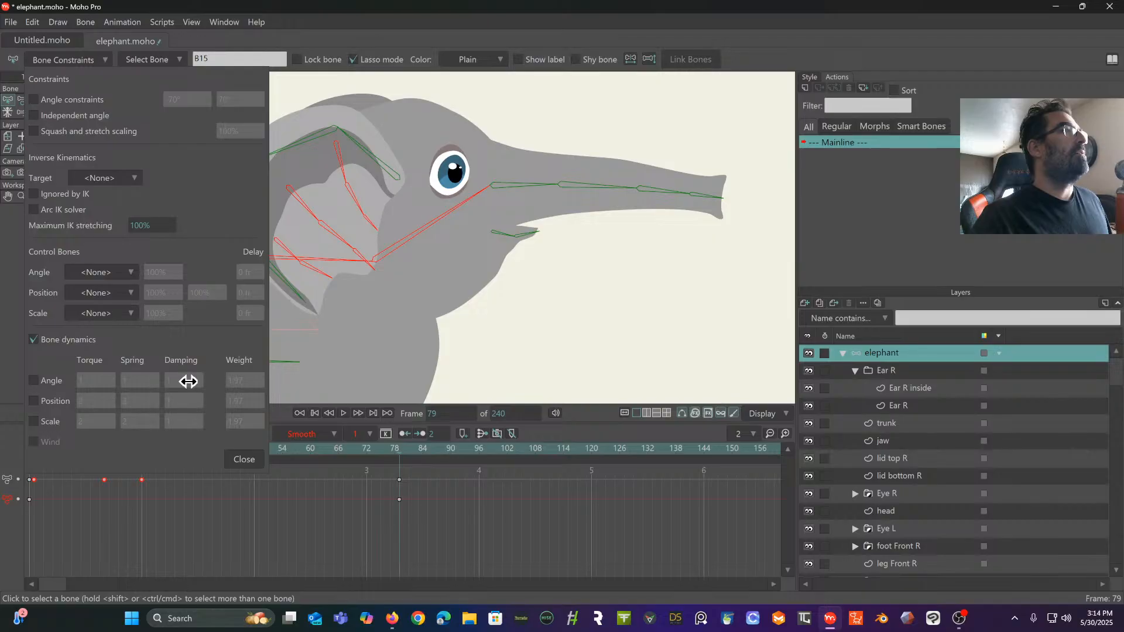
left_click(326, 261)
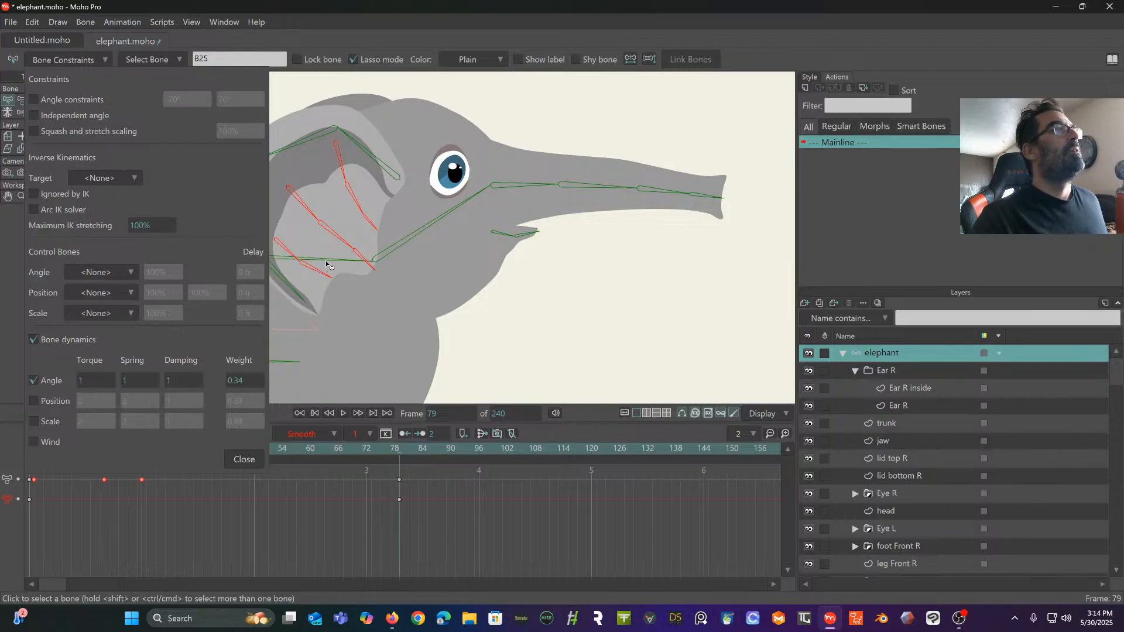
left_click_drag(176, 380, 230, 380)
left_click_drag(143, 379, 178, 376)
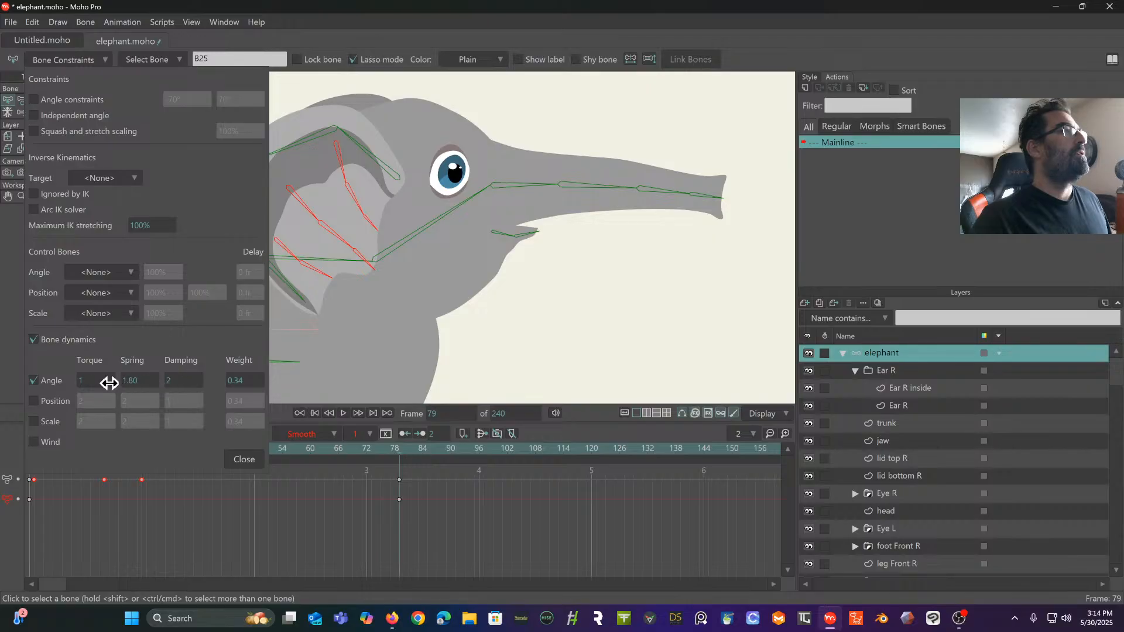
left_click_drag(93, 381, 72, 391)
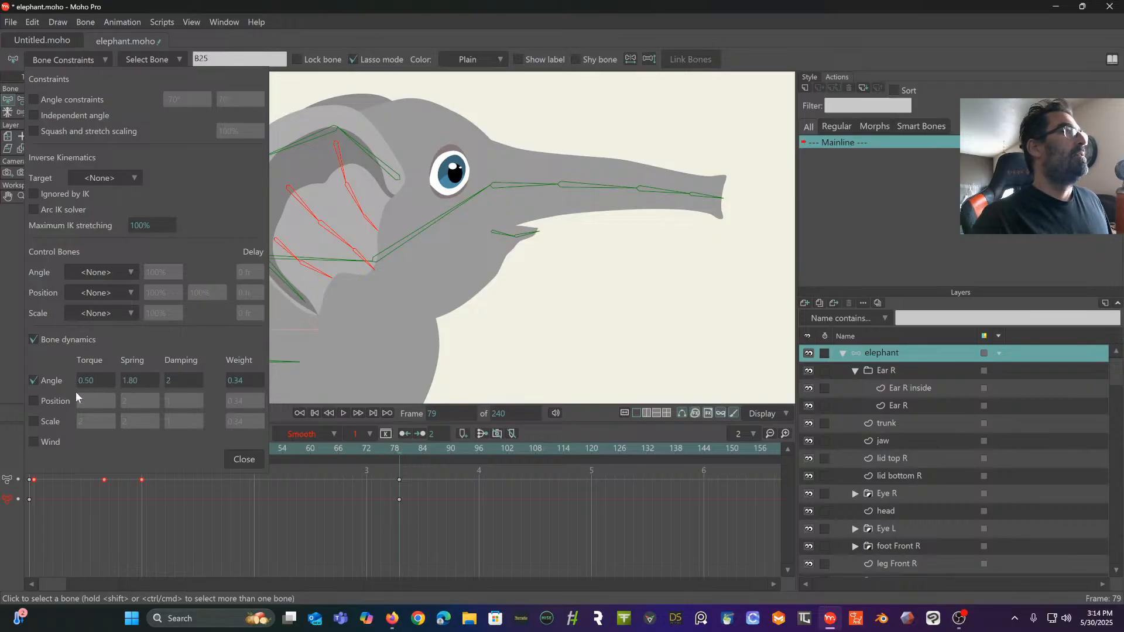
mouse_move(237, 385)
left_mouse_down()
mouse_move(226, 391)
mouse_move(237, 395)
left_mouse_up()
left_click(244, 459)
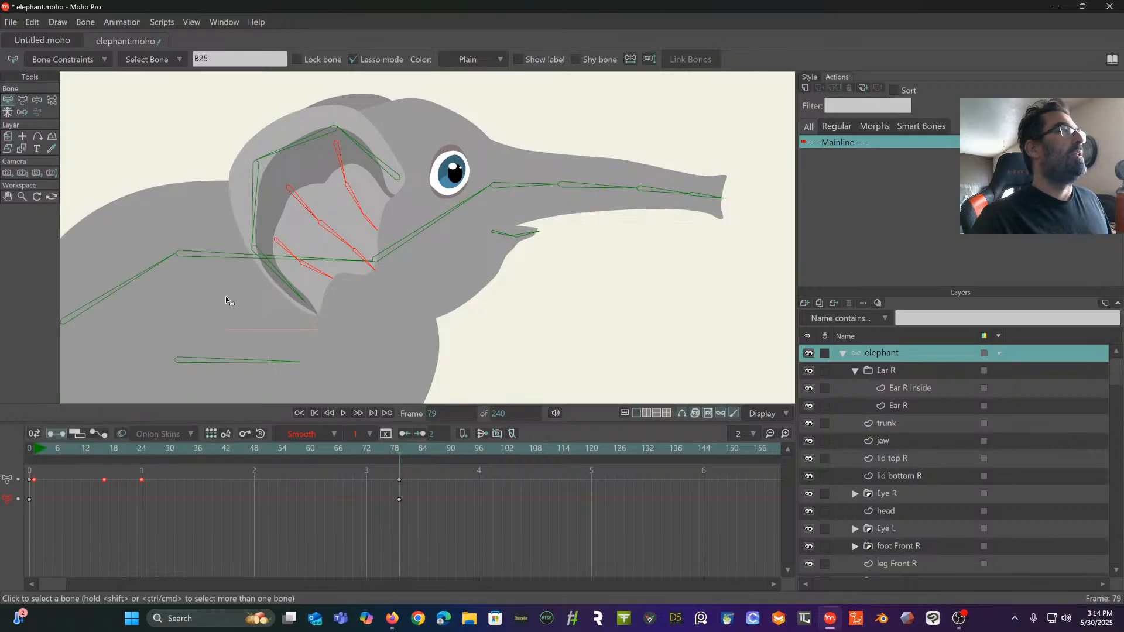
- Play the ear animation from the start to judge the inner ear's movement with the new dynamics
left_click(343, 414)
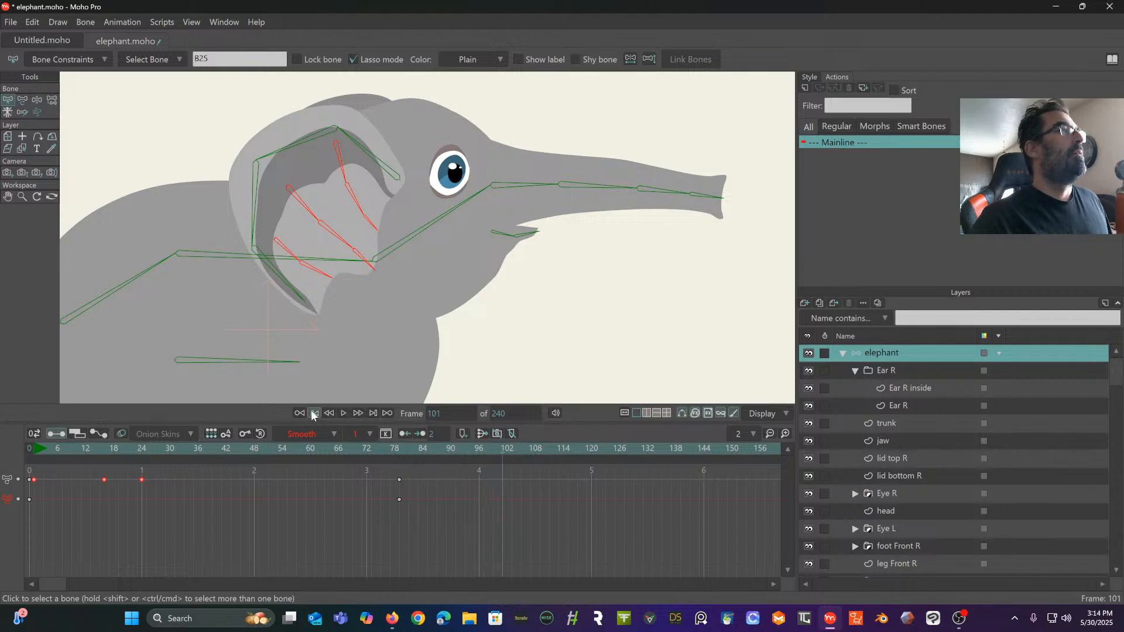
left_click(311, 411)
left_click(342, 413)
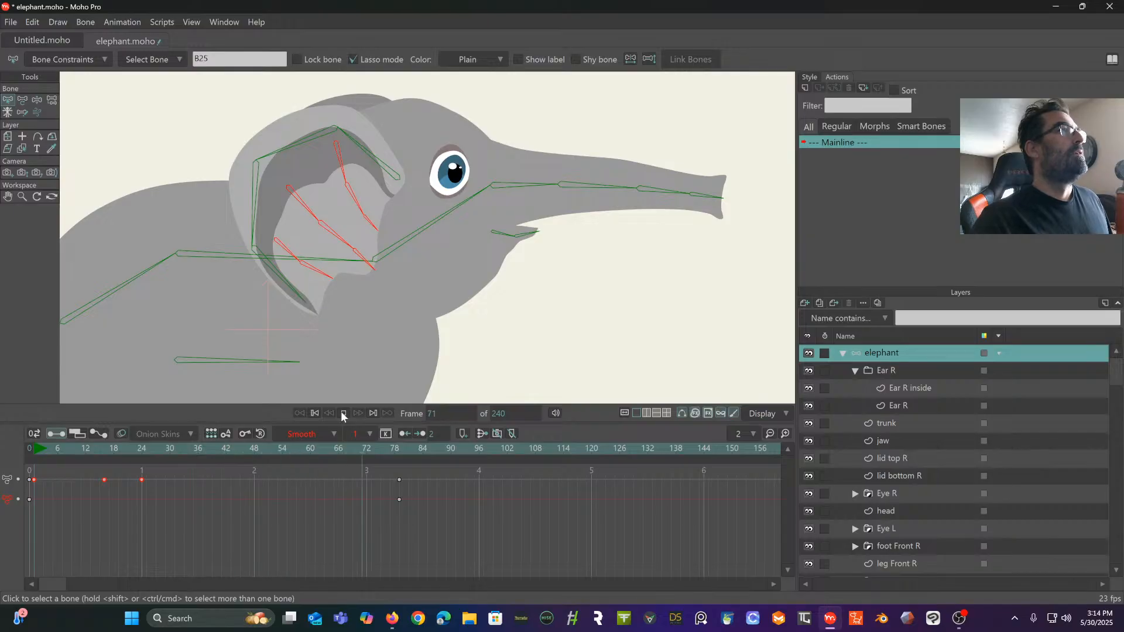
left_click(342, 413)
- Delete the stray bone keyframes at frame 79 and deselect the inner ear bones
left_click_drag(432, 528, 378, 468)
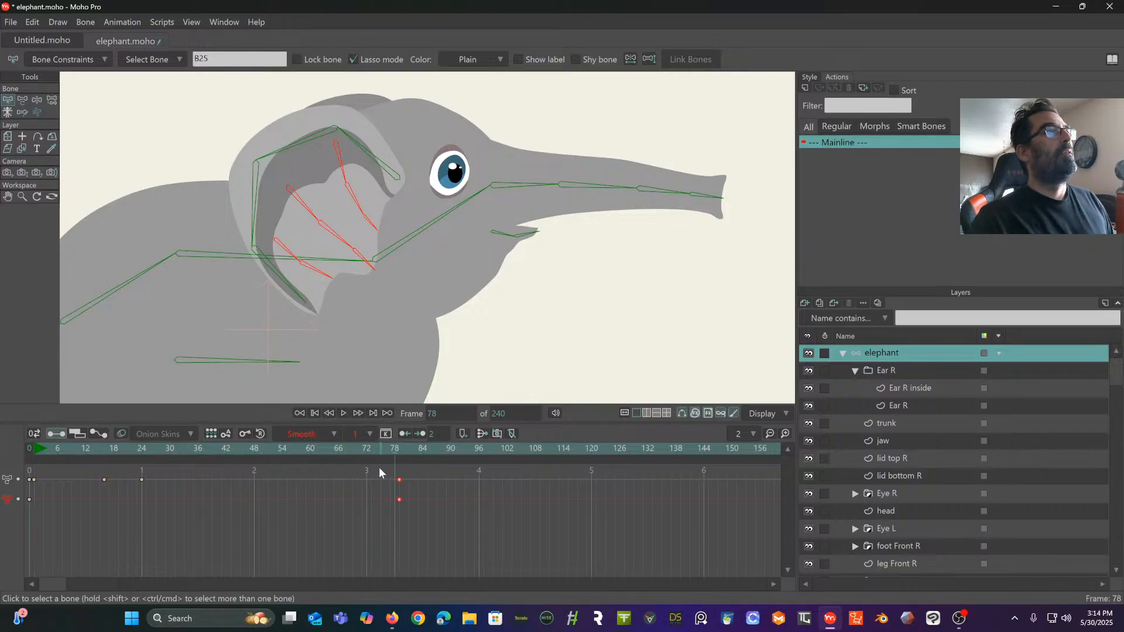
key("Delete")
scroll(552, 297, "down", 3)
scroll(462, 201, "up", 5)
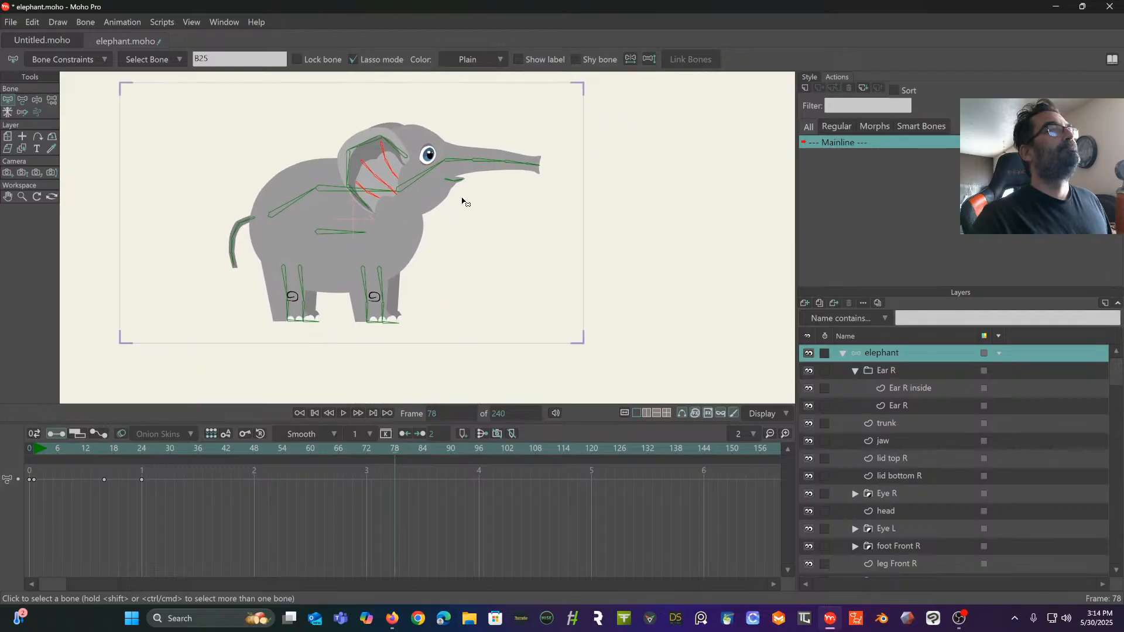
left_click(434, 231)
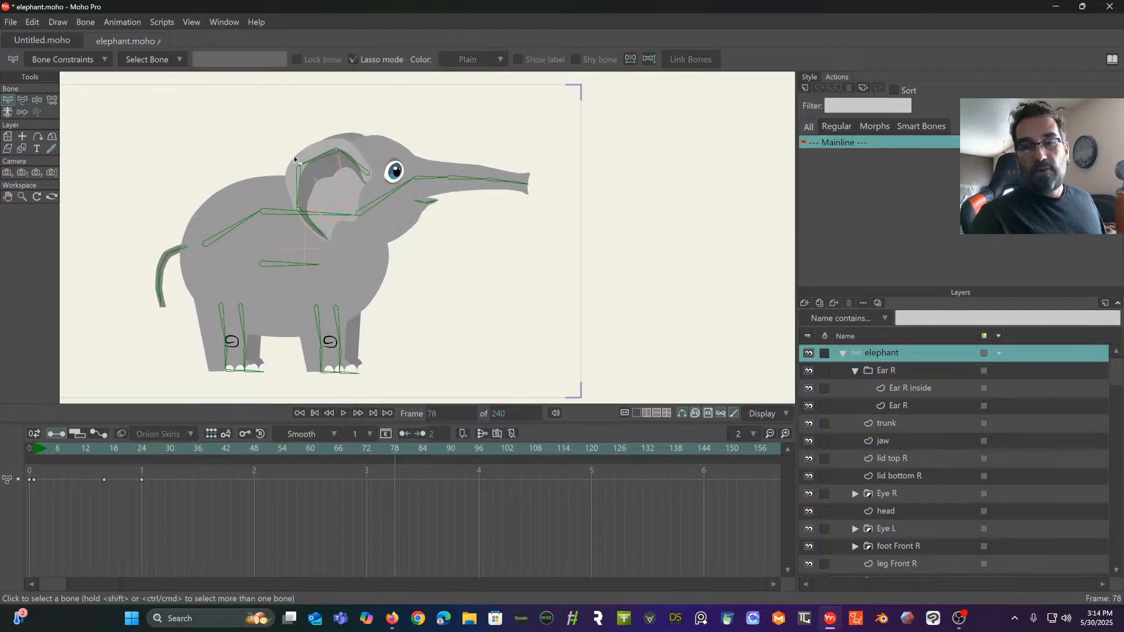